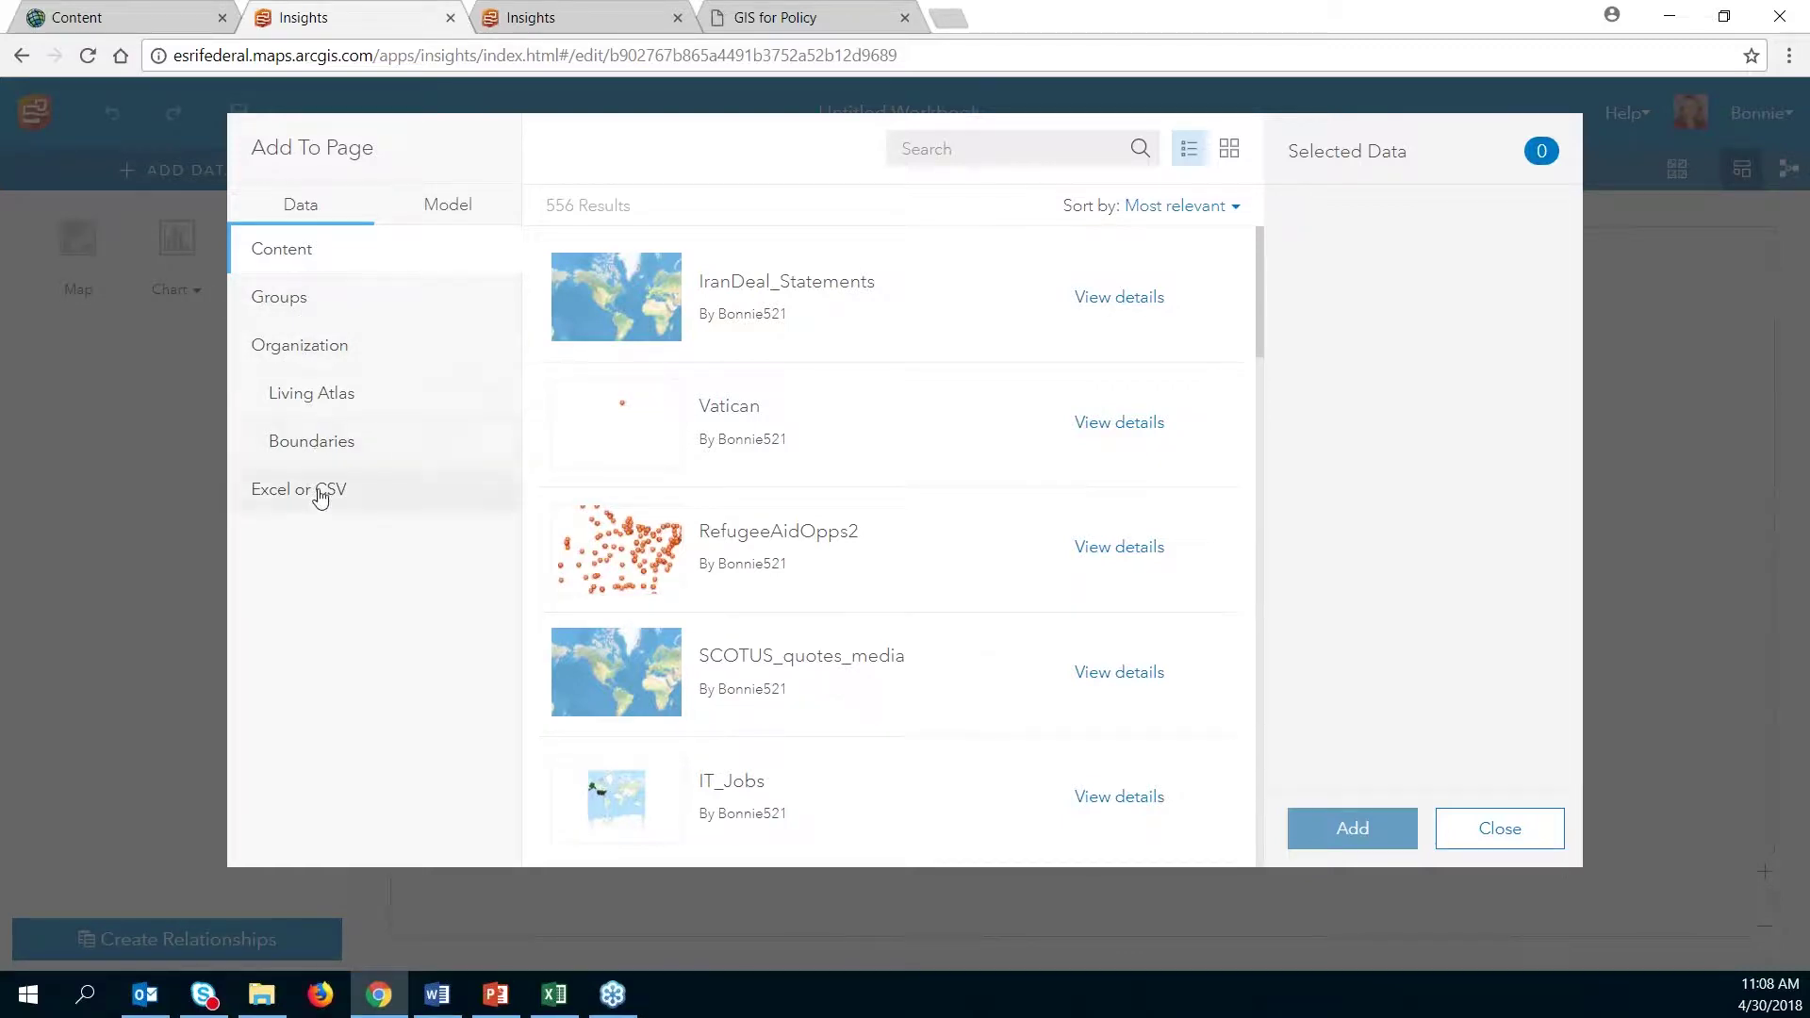
Step: Review the columns of the MajorJointReplacement sheet in the MedicareHospitals_MJR.xlsx workbook in Excel, then return to Insights
{"action": "left_click", "coordinate": [555, 997]}
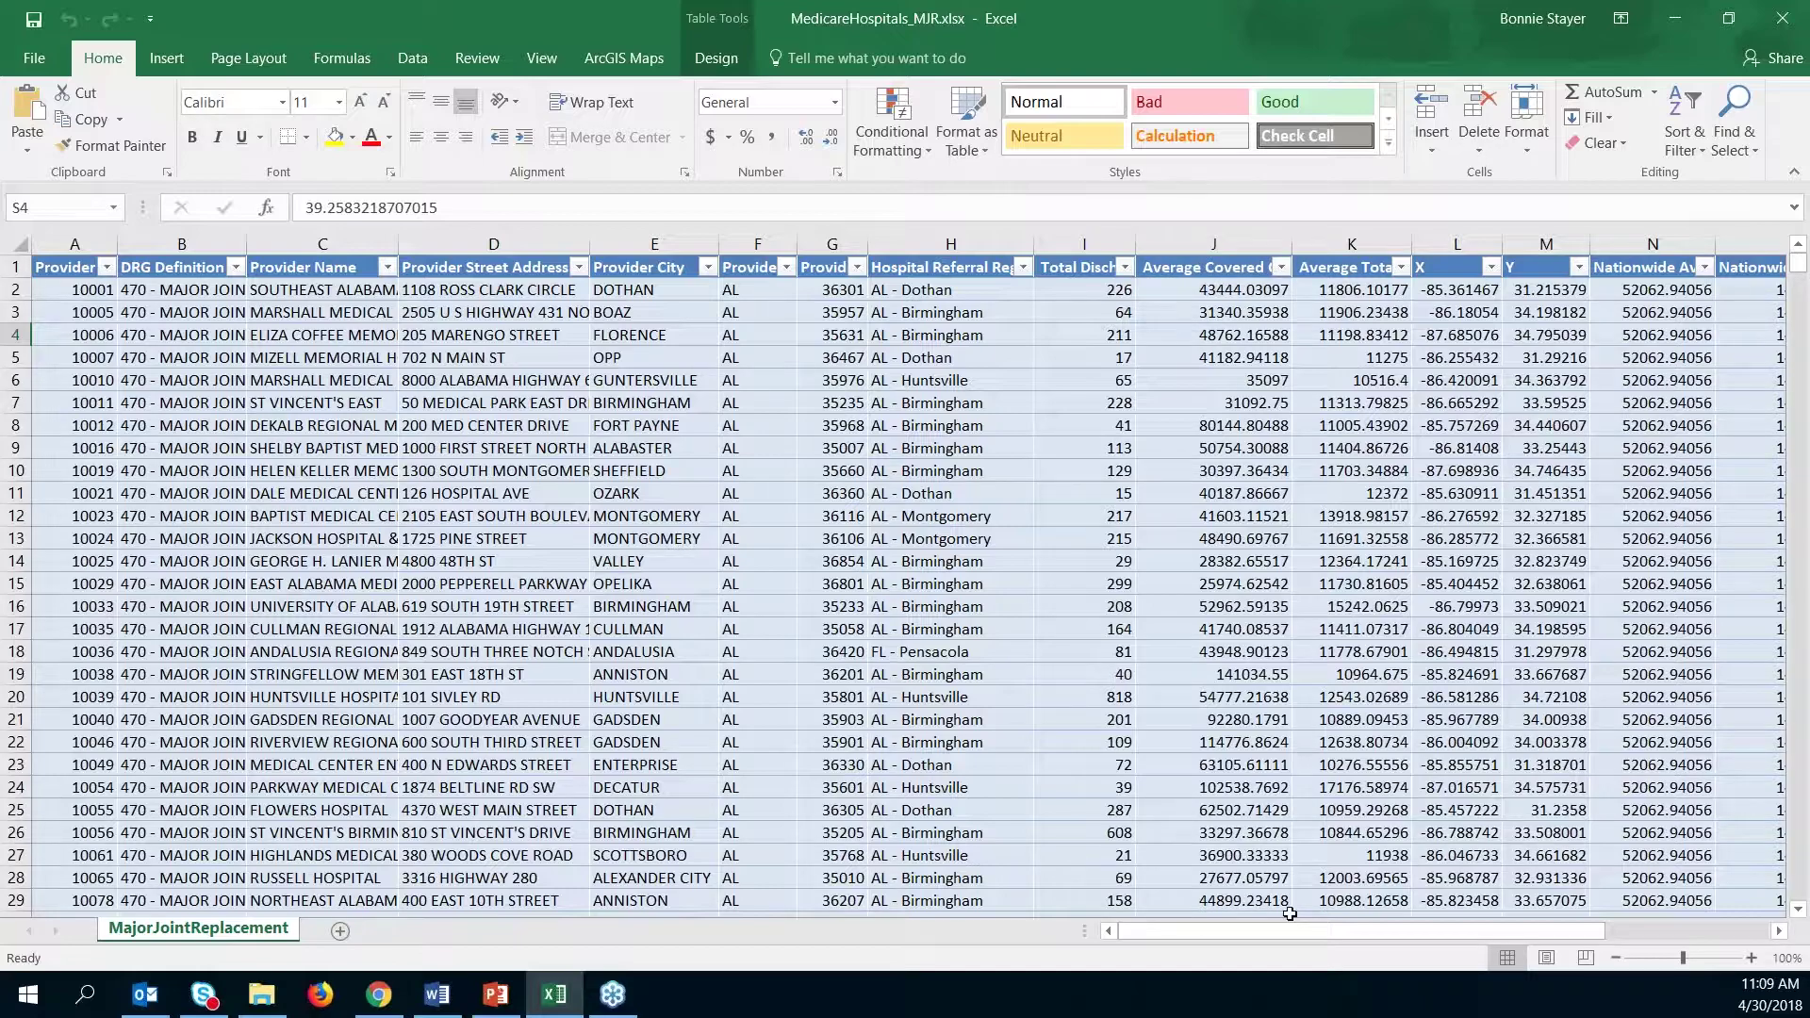
{"action": "left_click_drag", "start_coordinate": [1308, 931], "coordinate": [886, 775]}
{"action": "left_click", "coordinate": [1675, 19]}
Step: Add the MajorJointReplacement sheet of MedicareHospitals_MJR.xlsx to the page as an Excel data source
{"action": "left_click", "coordinate": [347, 490]}
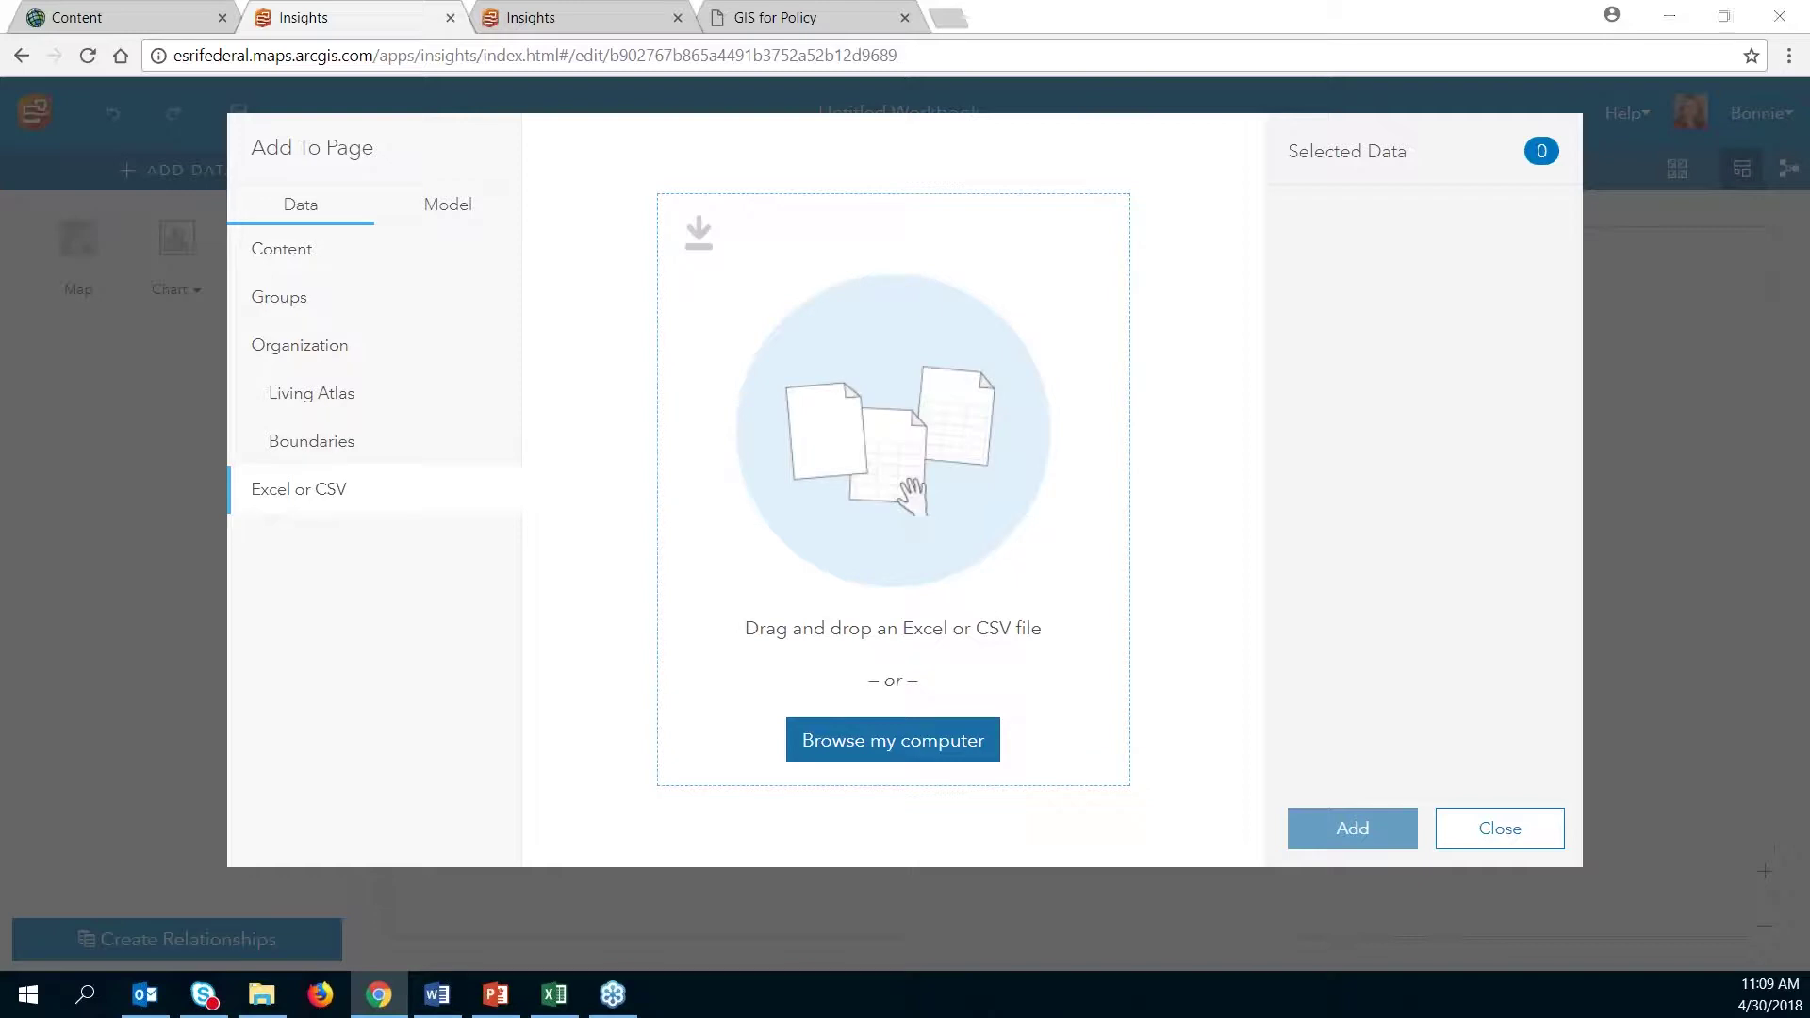
{"action": "left_click", "coordinate": [262, 995]}
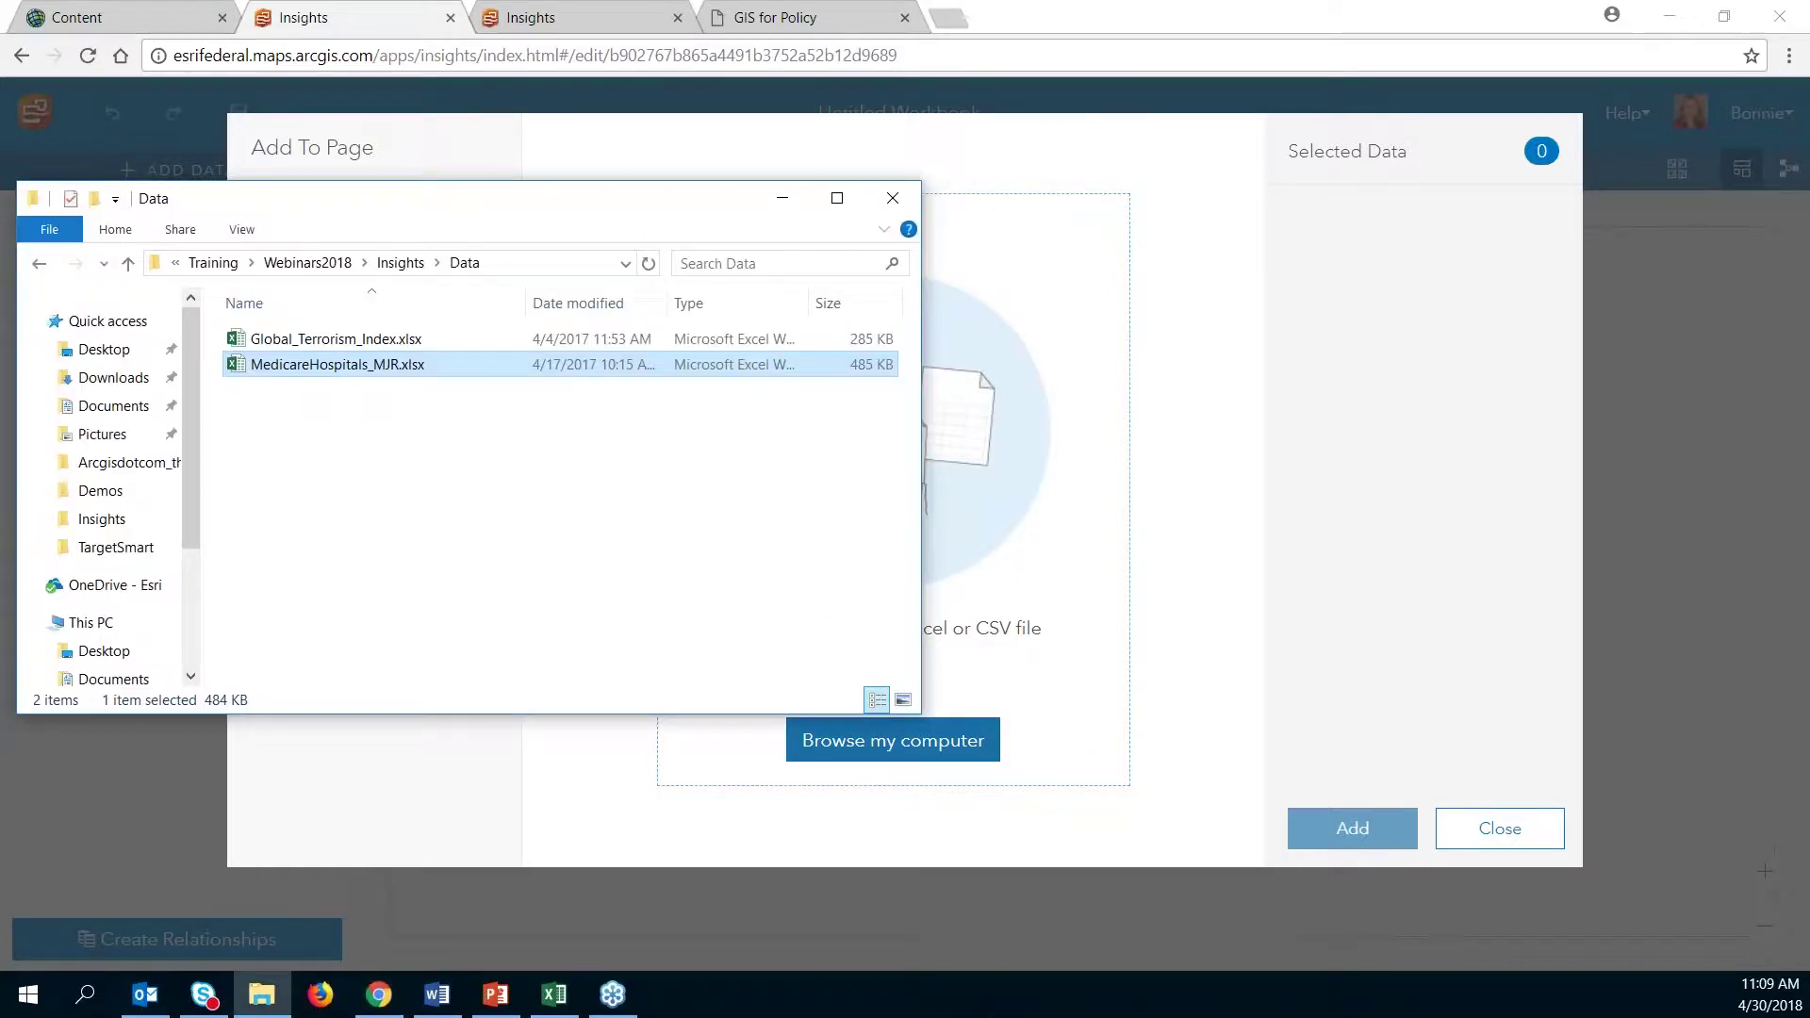
{"action": "left_click_drag", "start_coordinate": [330, 365], "coordinate": [1001, 454]}
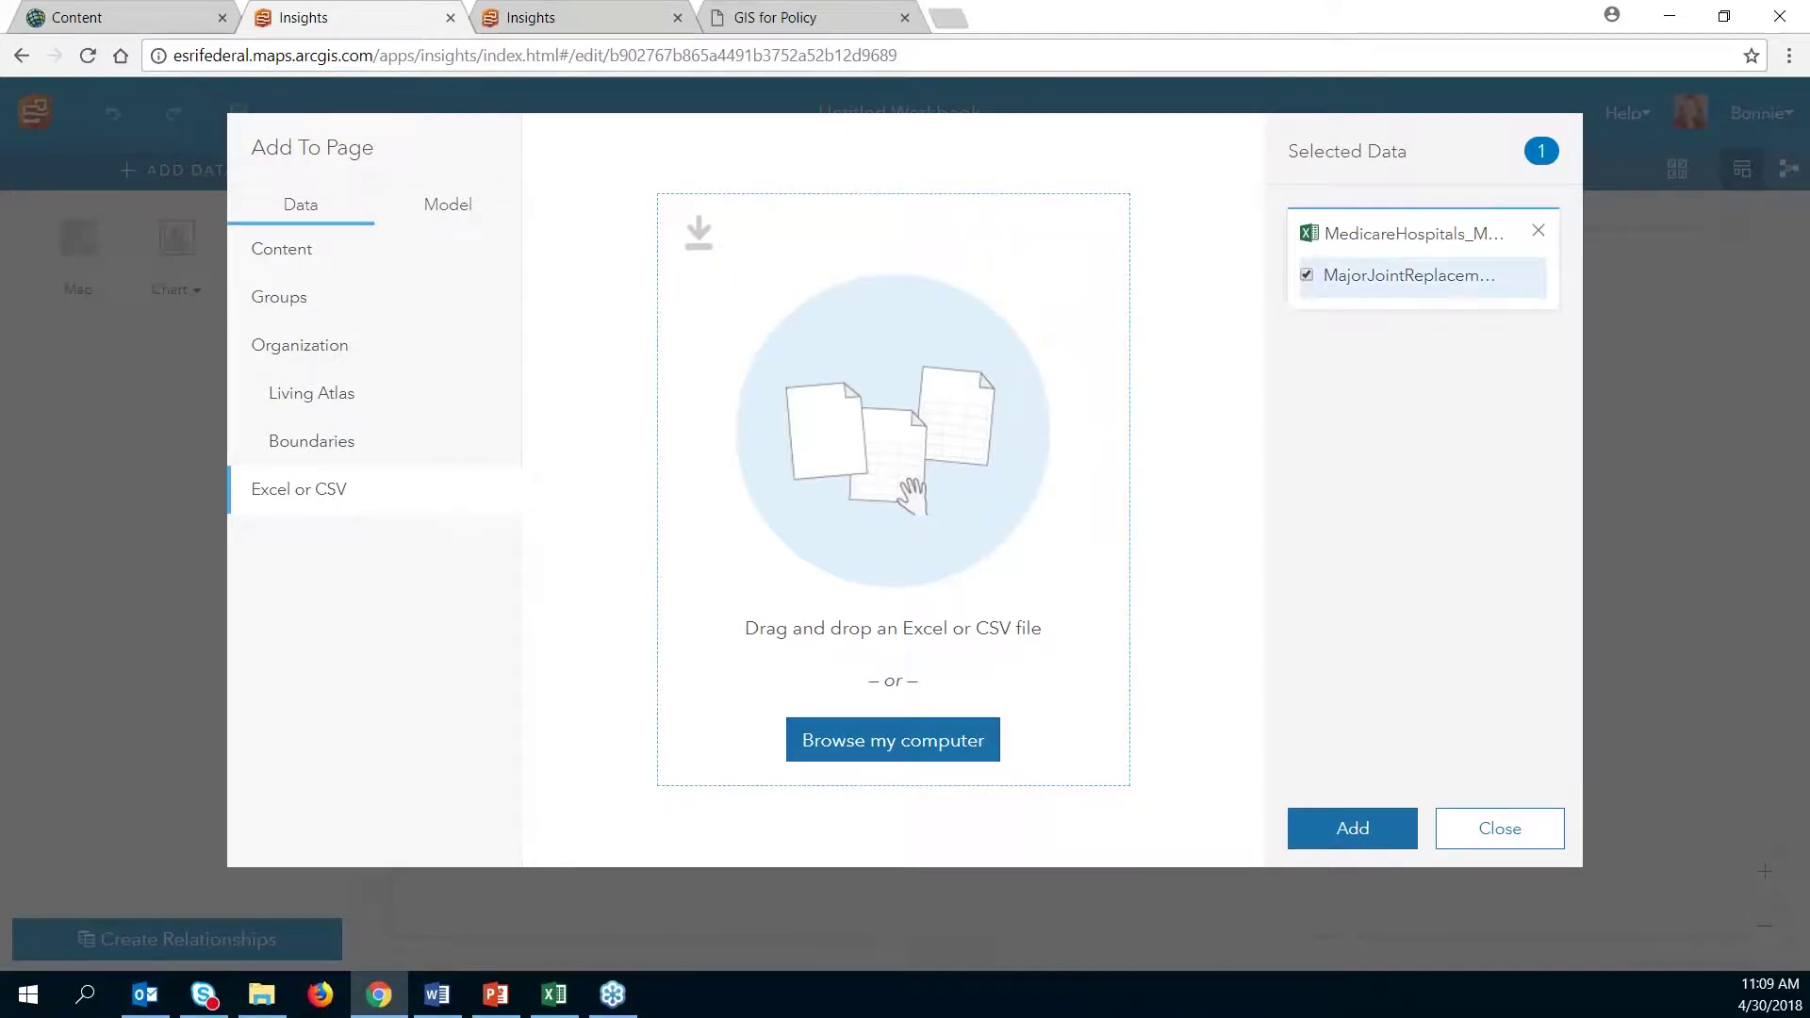
{"action": "left_click", "coordinate": [1352, 828]}
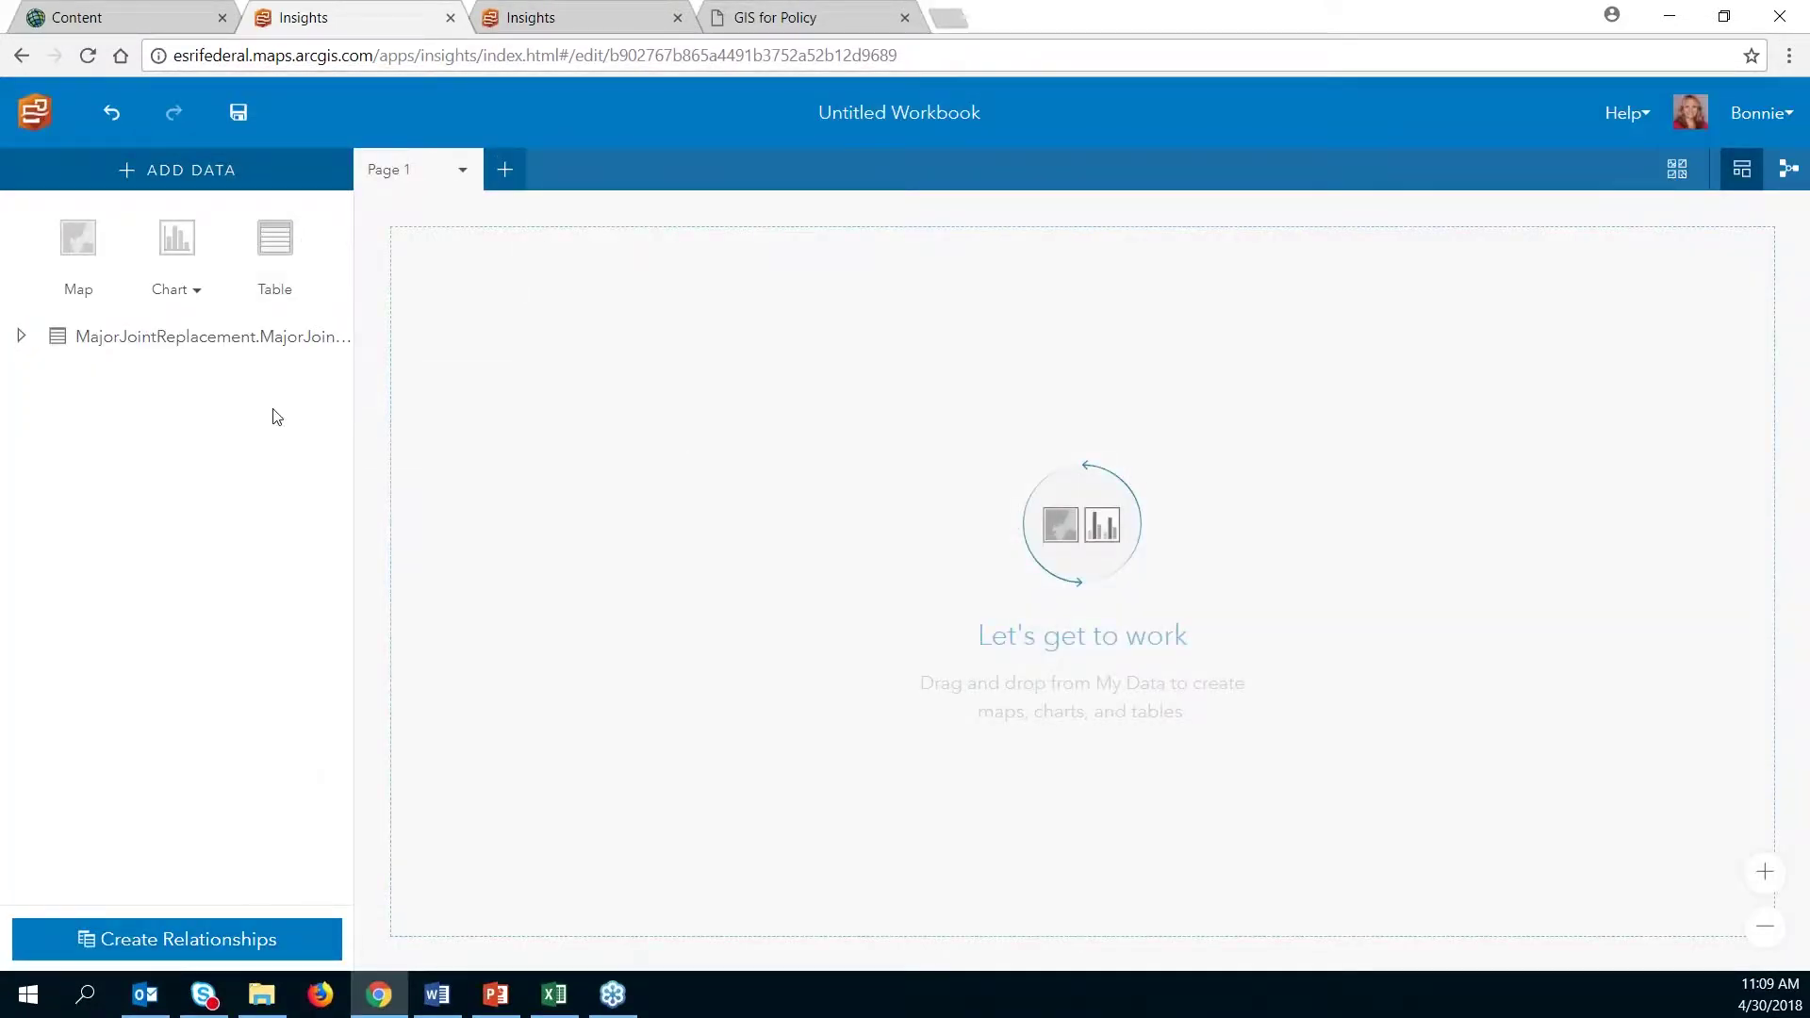
Step: Enable location on the MajorJointReplacement dataset using coordinates, with X as longitude, Y as latitude and spatial reference 4326 - GCS WGS 1984
{"action": "left_click", "coordinate": [21, 339]}
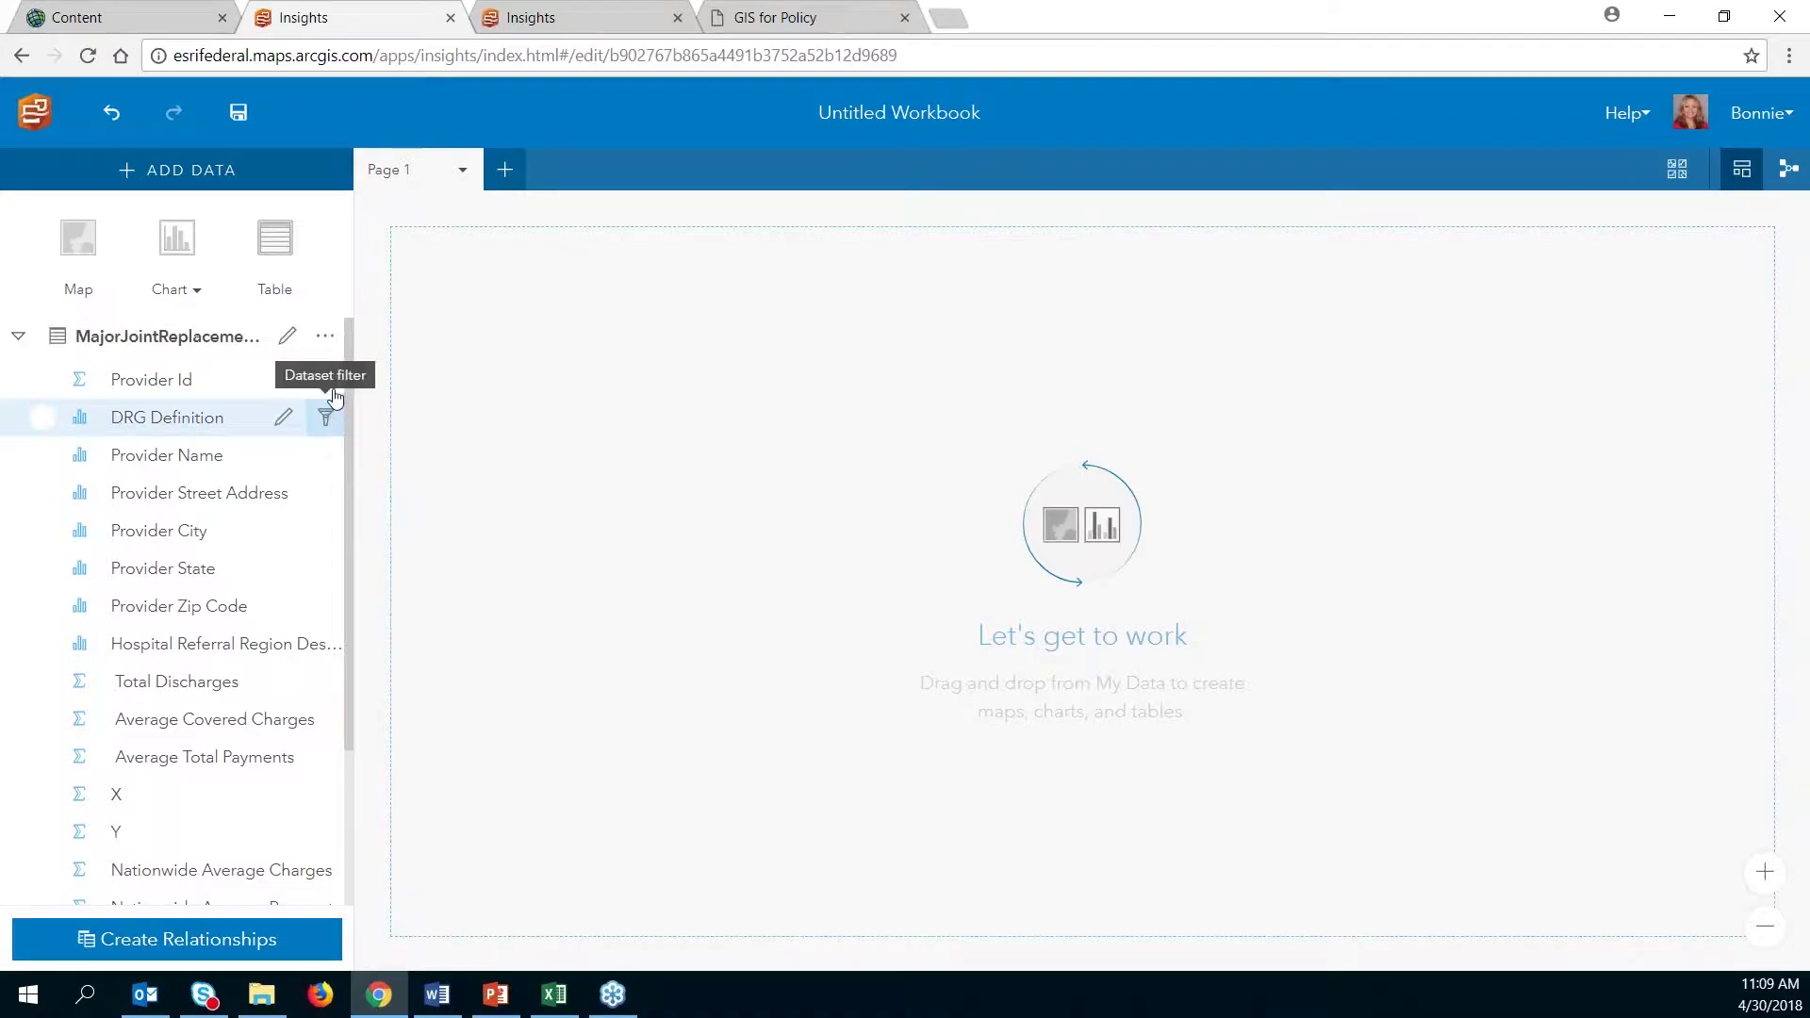
{"action": "left_click", "coordinate": [325, 339]}
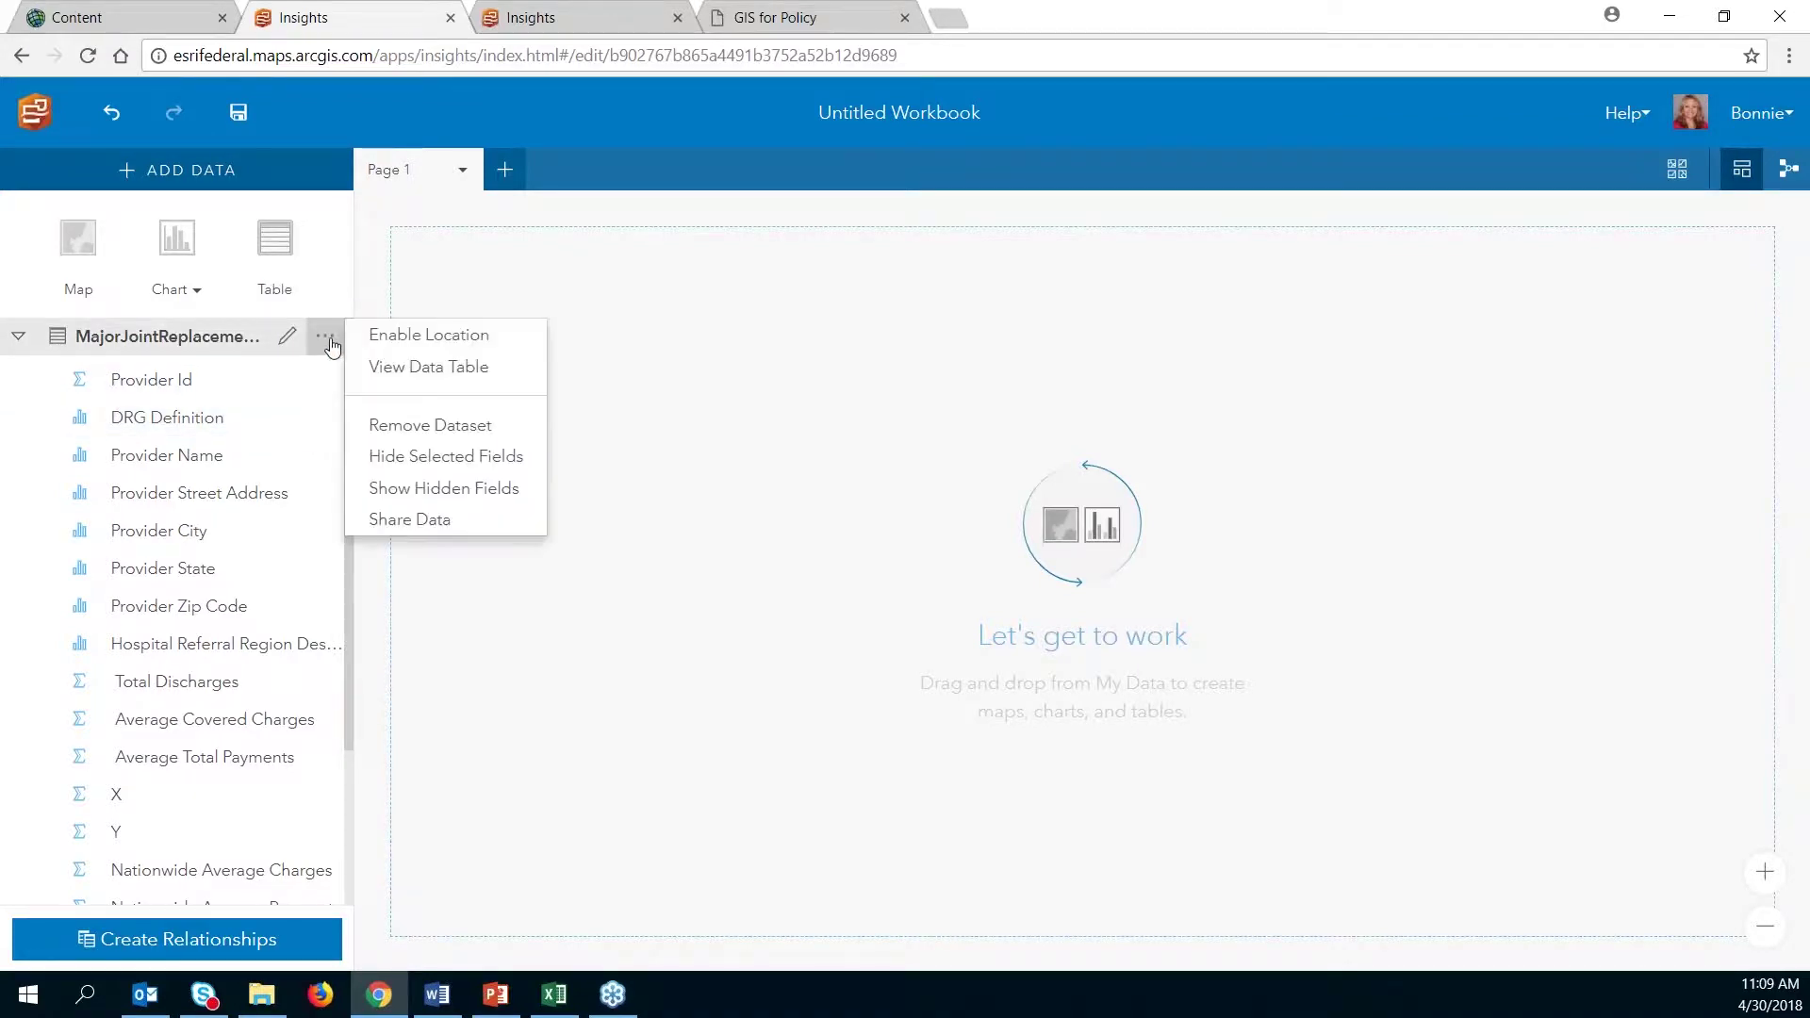
{"action": "left_click", "coordinate": [467, 336]}
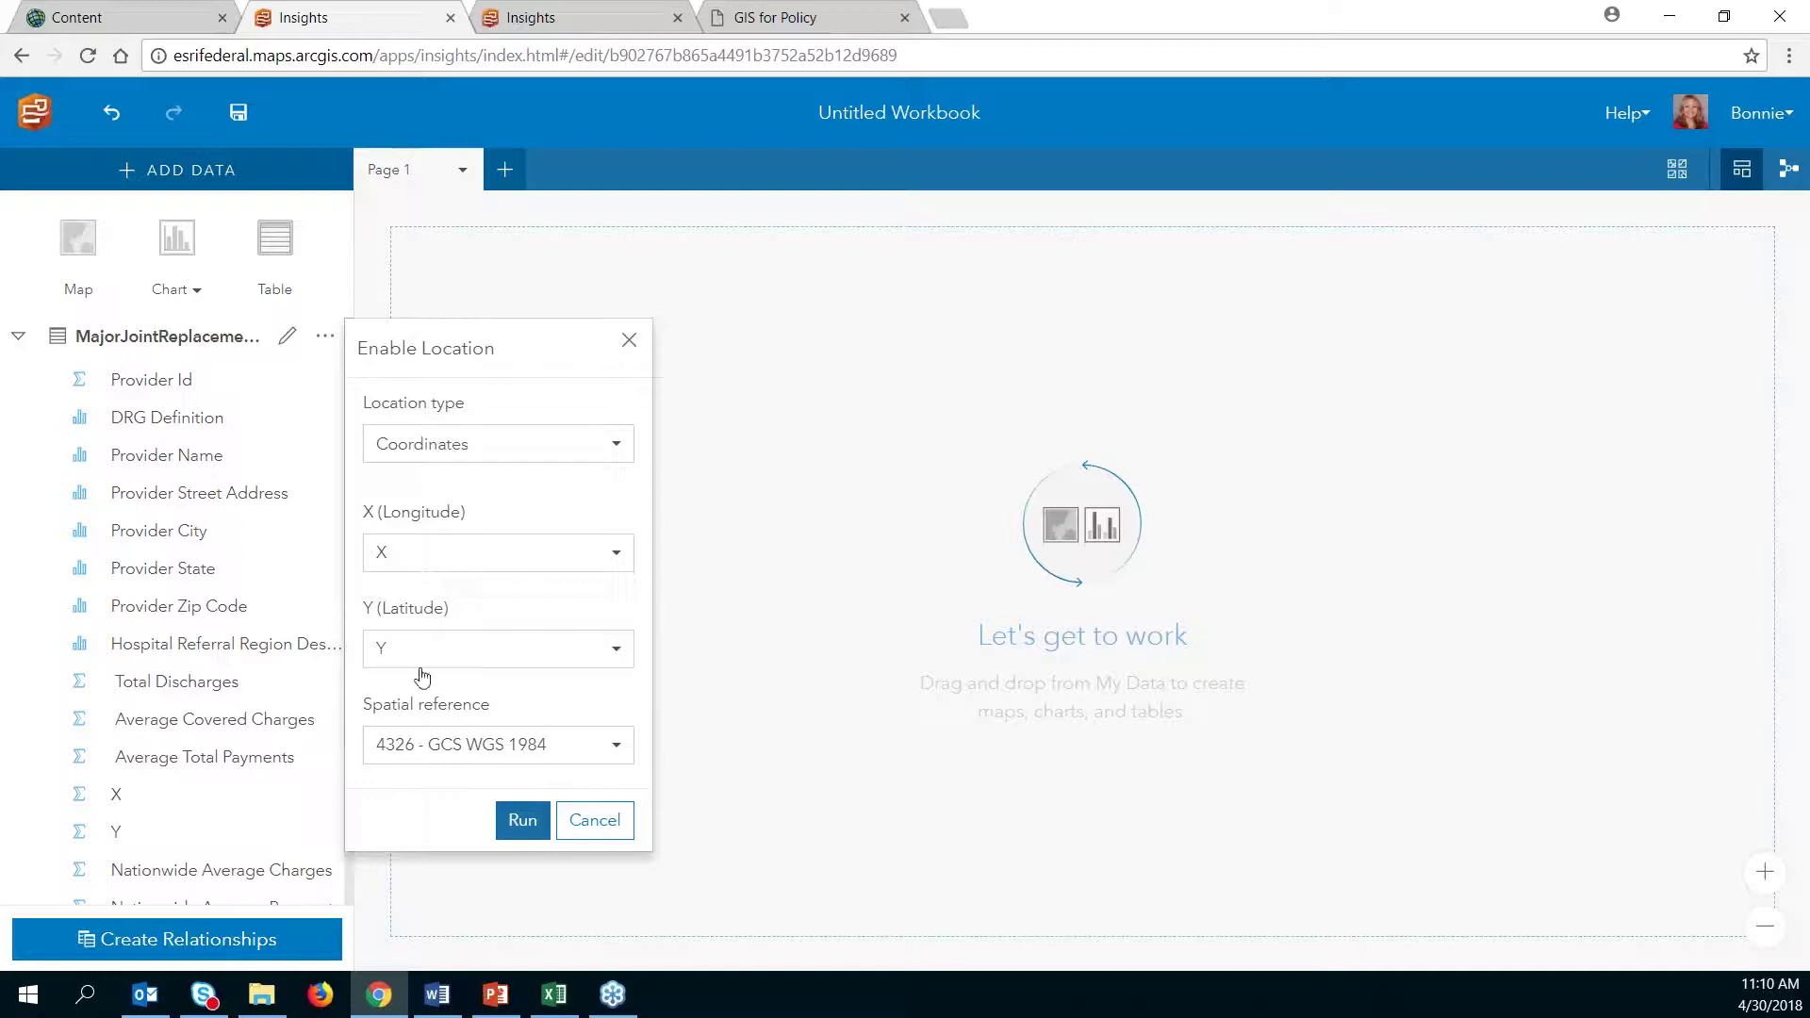
{"action": "left_click", "coordinate": [524, 821]}
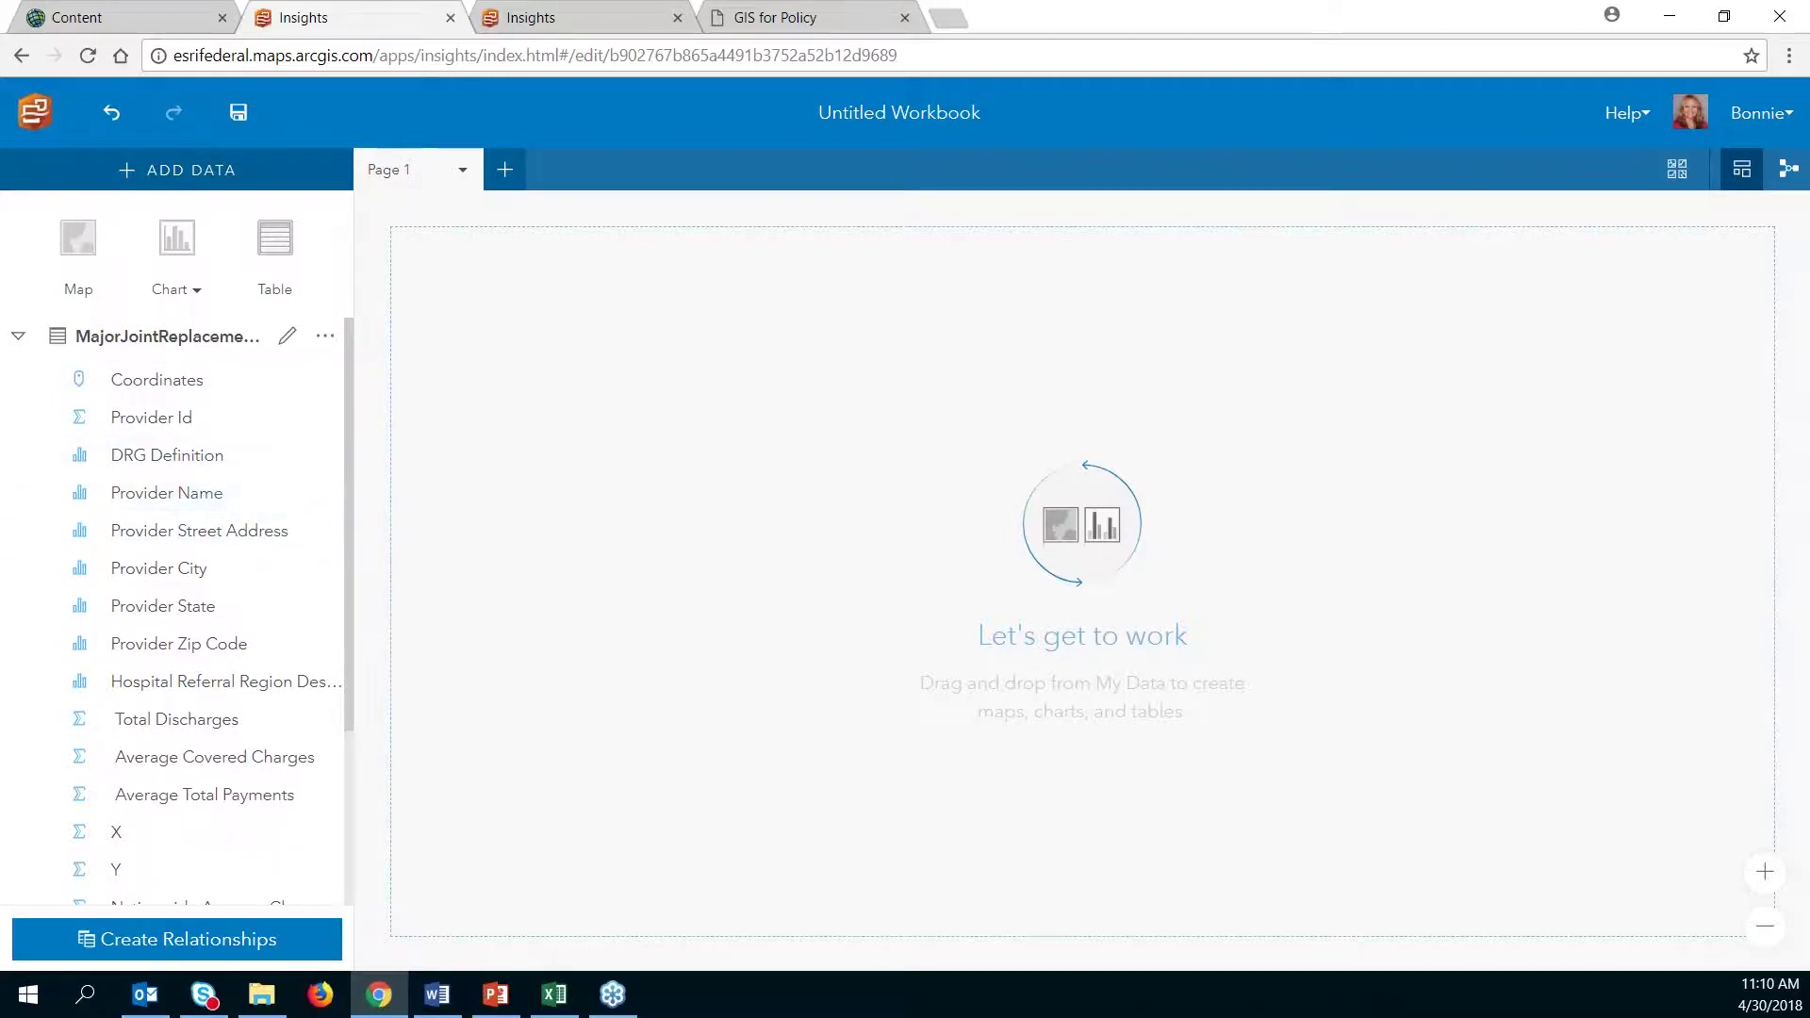
Step: Create a map of Average Covered Charges on the page and widen its card
{"action": "scroll", "coordinate": [351, 513], "scroll_direction": "down", "scroll_amount": 1}
{"action": "left_click_drag", "start_coordinate": [348, 513], "coordinate": [351, 655]}
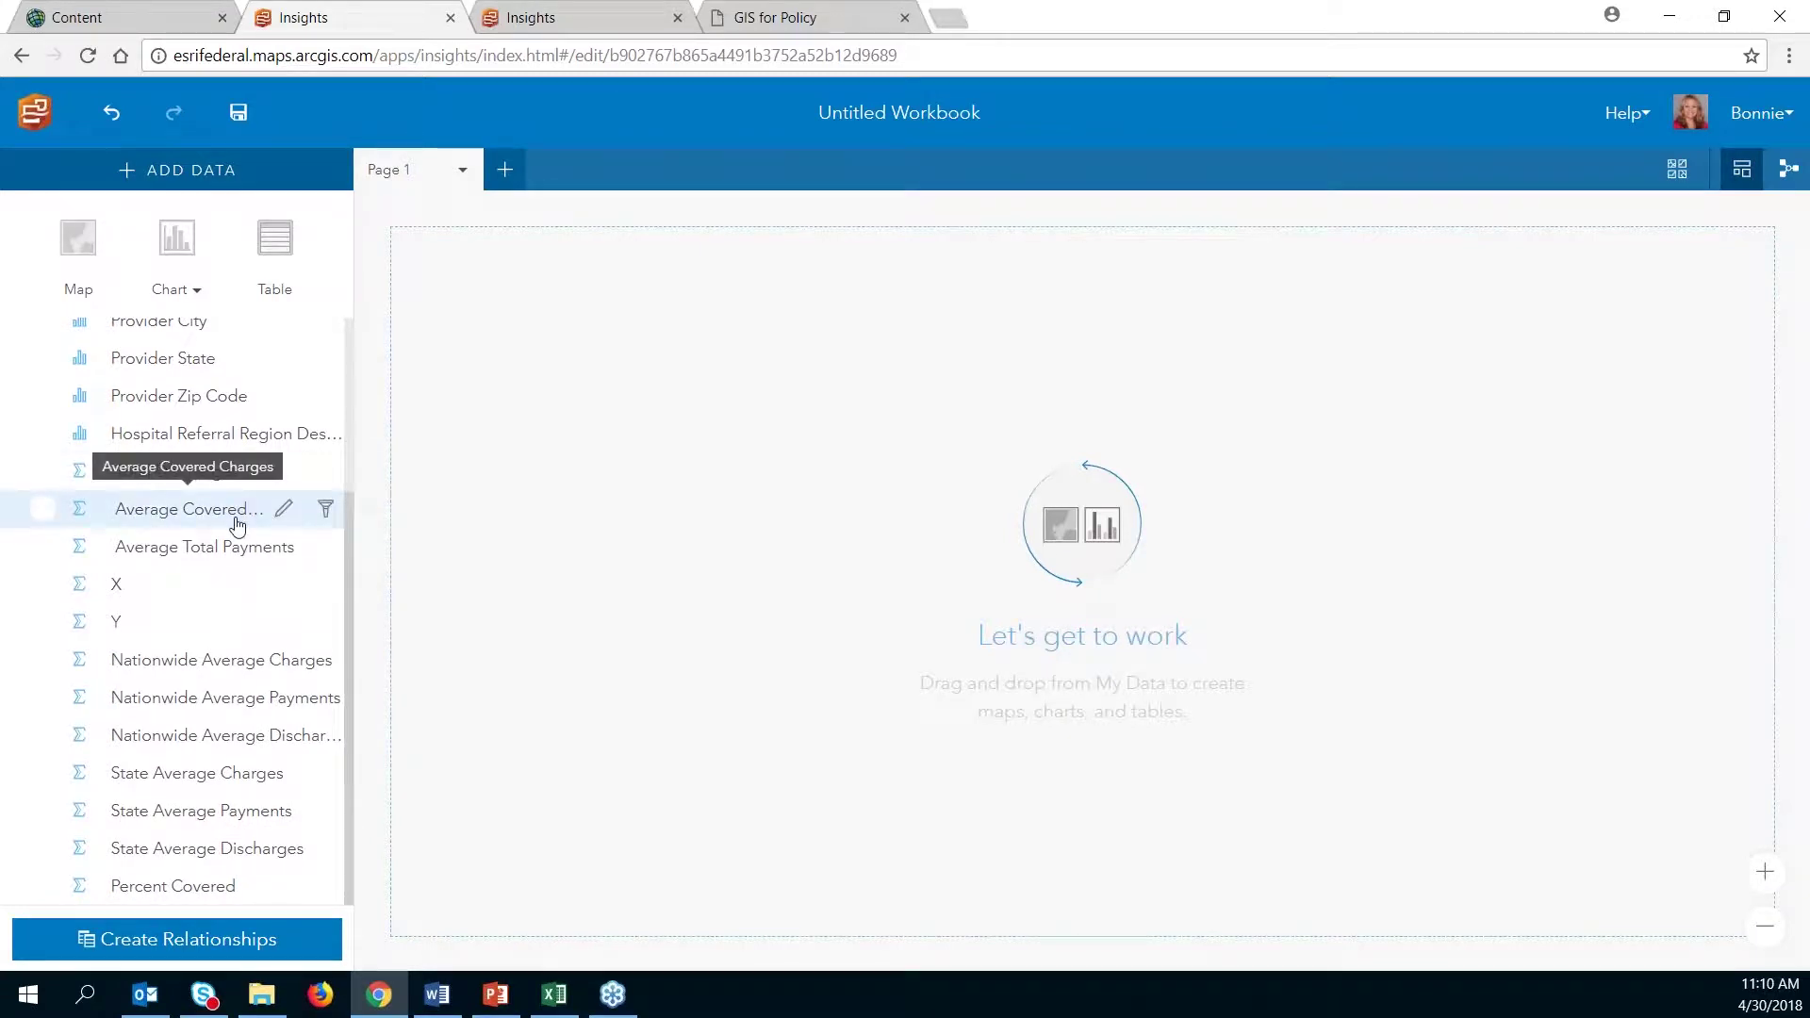
{"action": "left_click", "coordinate": [163, 516]}
{"action": "left_click_drag", "start_coordinate": [163, 517], "coordinate": [574, 464]}
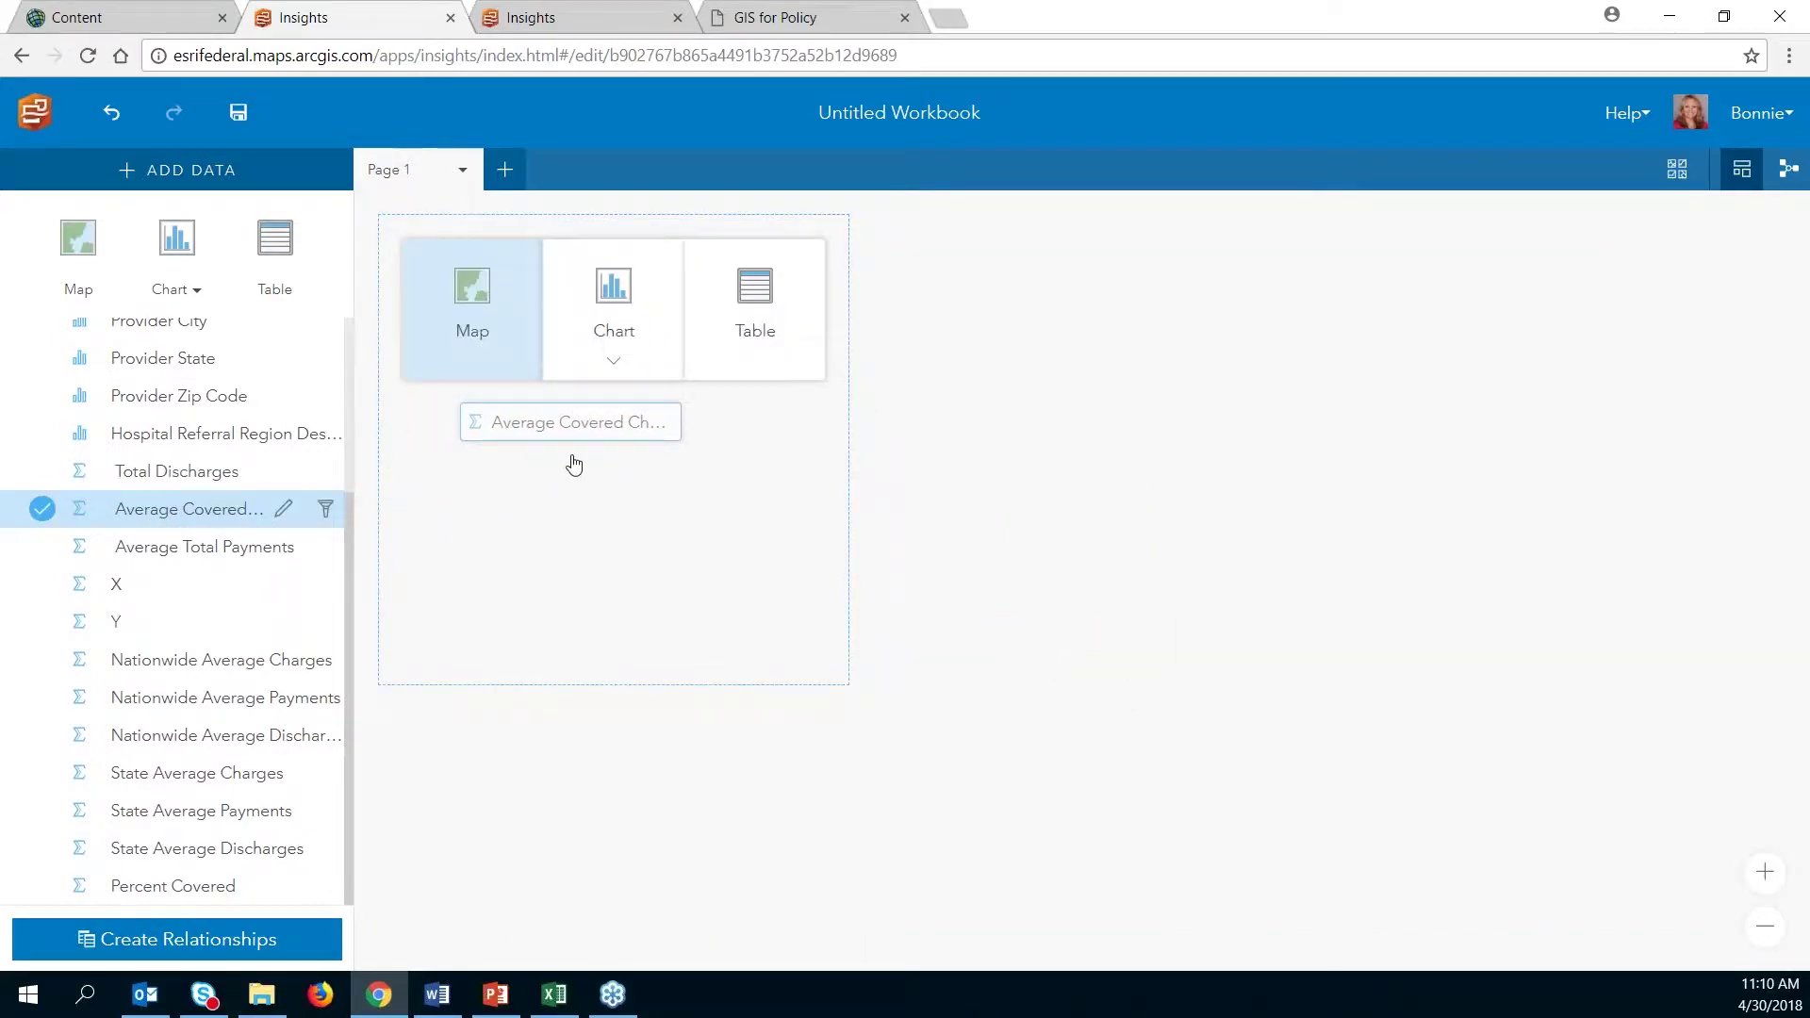
{"action": "left_click_drag", "start_coordinate": [574, 464], "coordinate": [500, 316]}
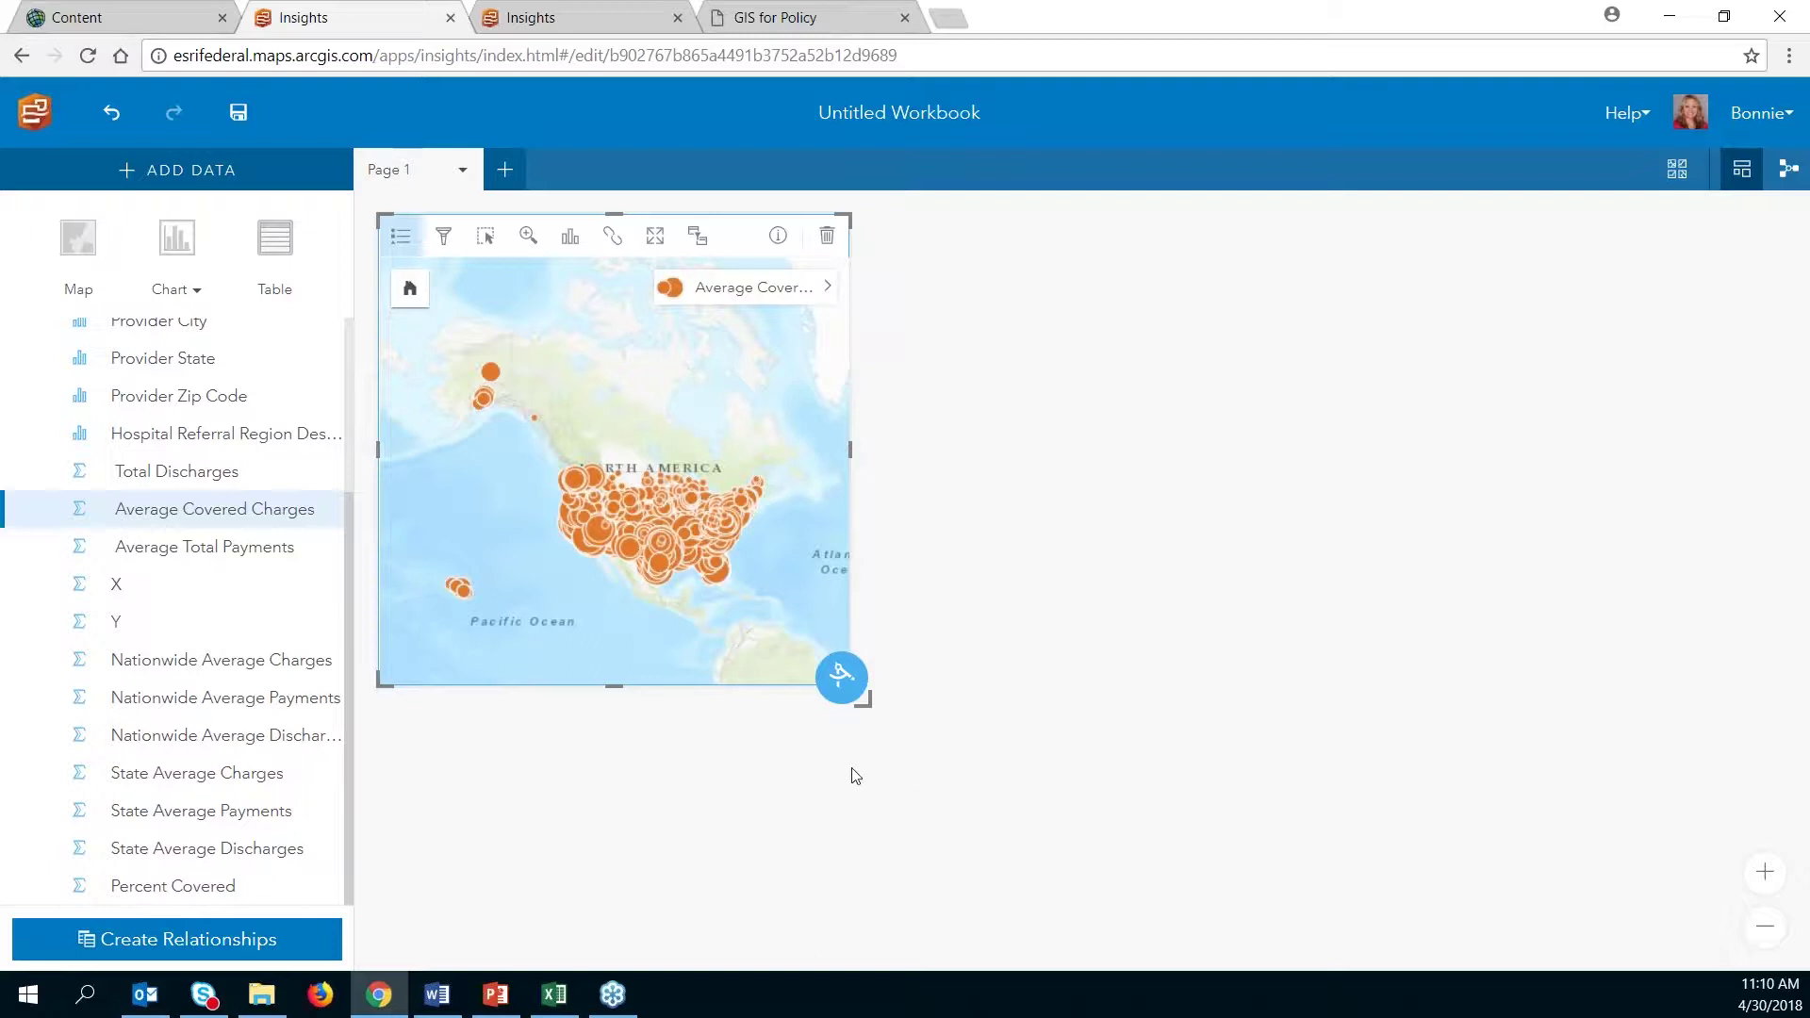
{"action": "left_click_drag", "start_coordinate": [864, 699], "coordinate": [986, 700]}
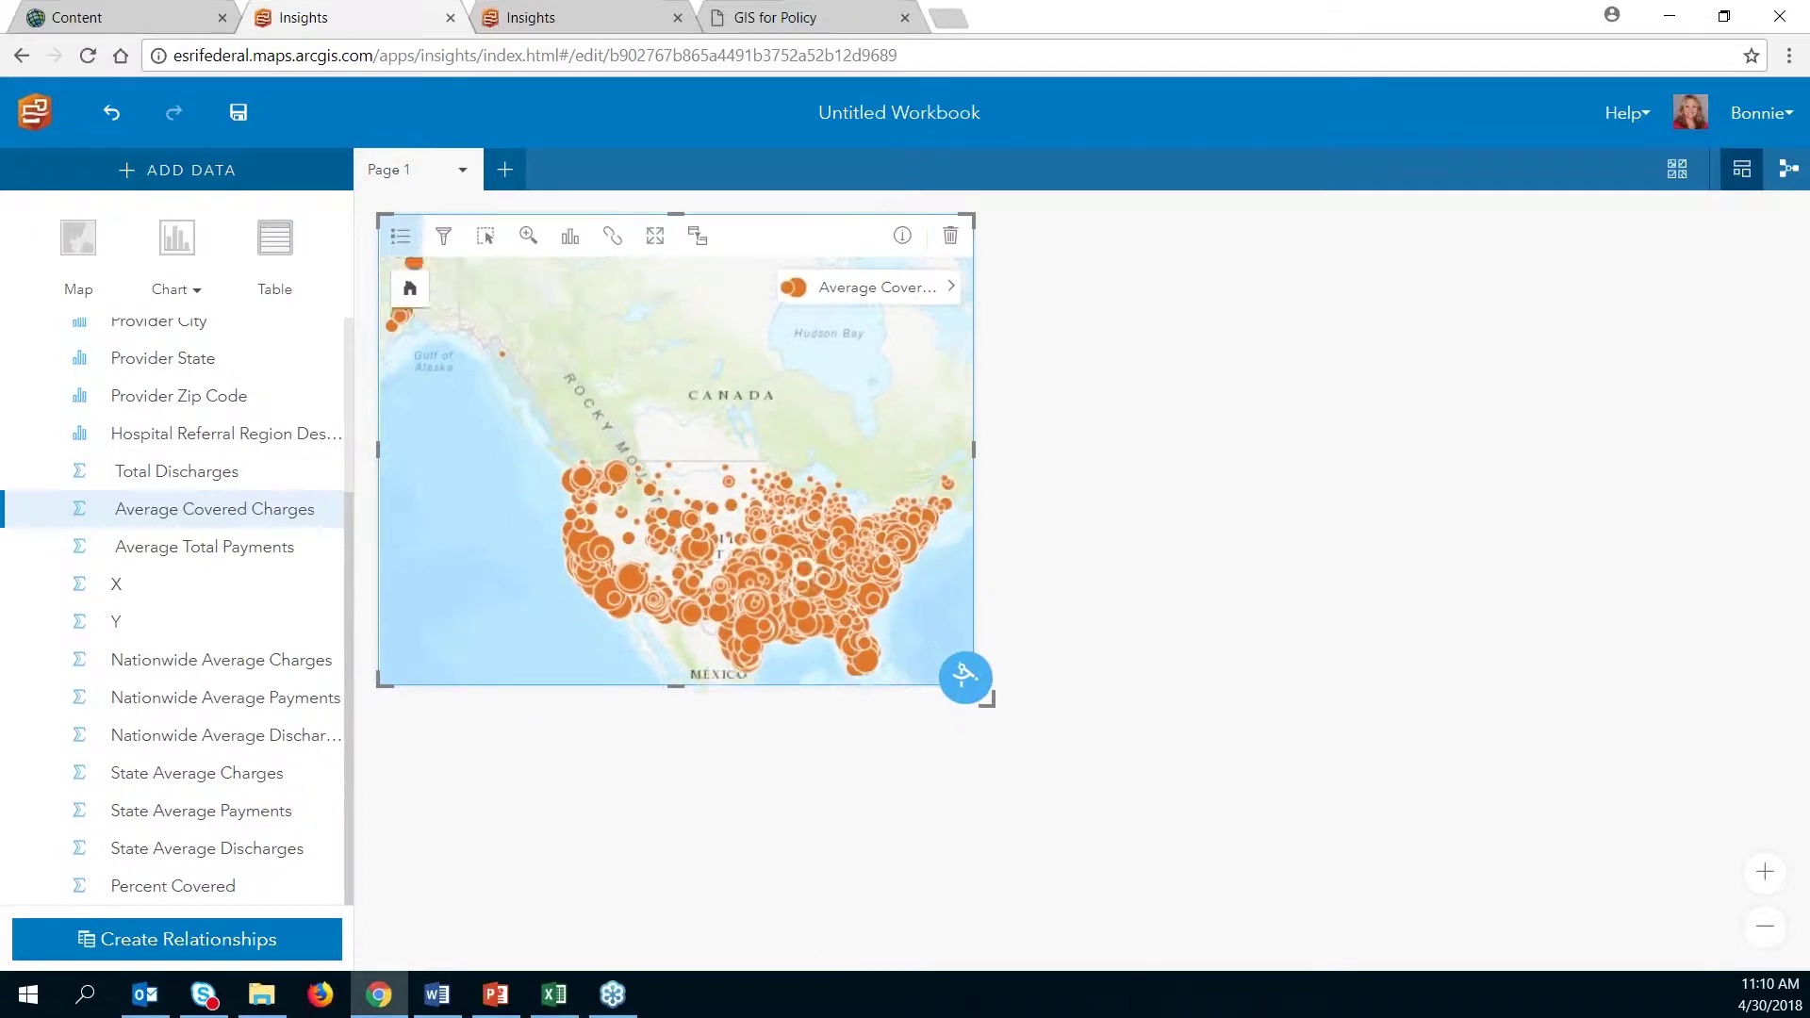
{"action": "scroll", "coordinate": [773, 509], "scroll_direction": "down", "scroll_amount": 2}
{"action": "scroll", "coordinate": [839, 519], "scroll_direction": "up", "scroll_amount": 2}
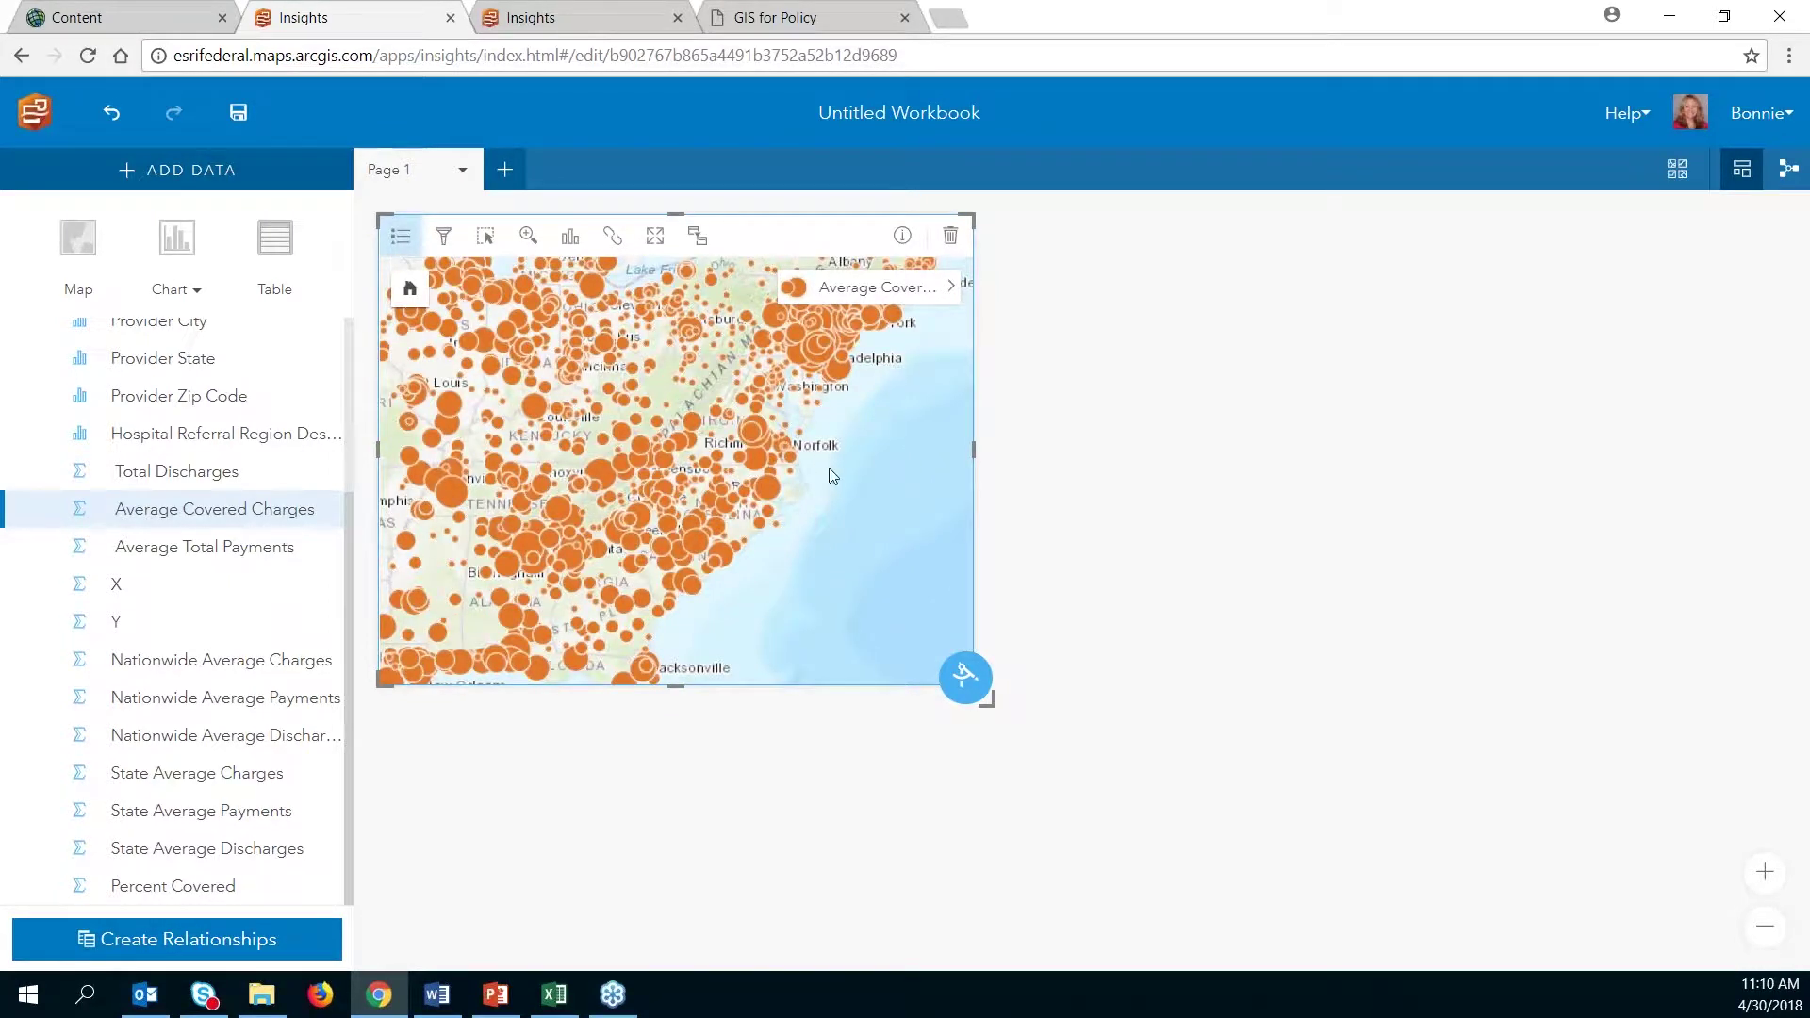
{"action": "scroll", "coordinate": [795, 484], "scroll_direction": "up", "scroll_amount": 2}
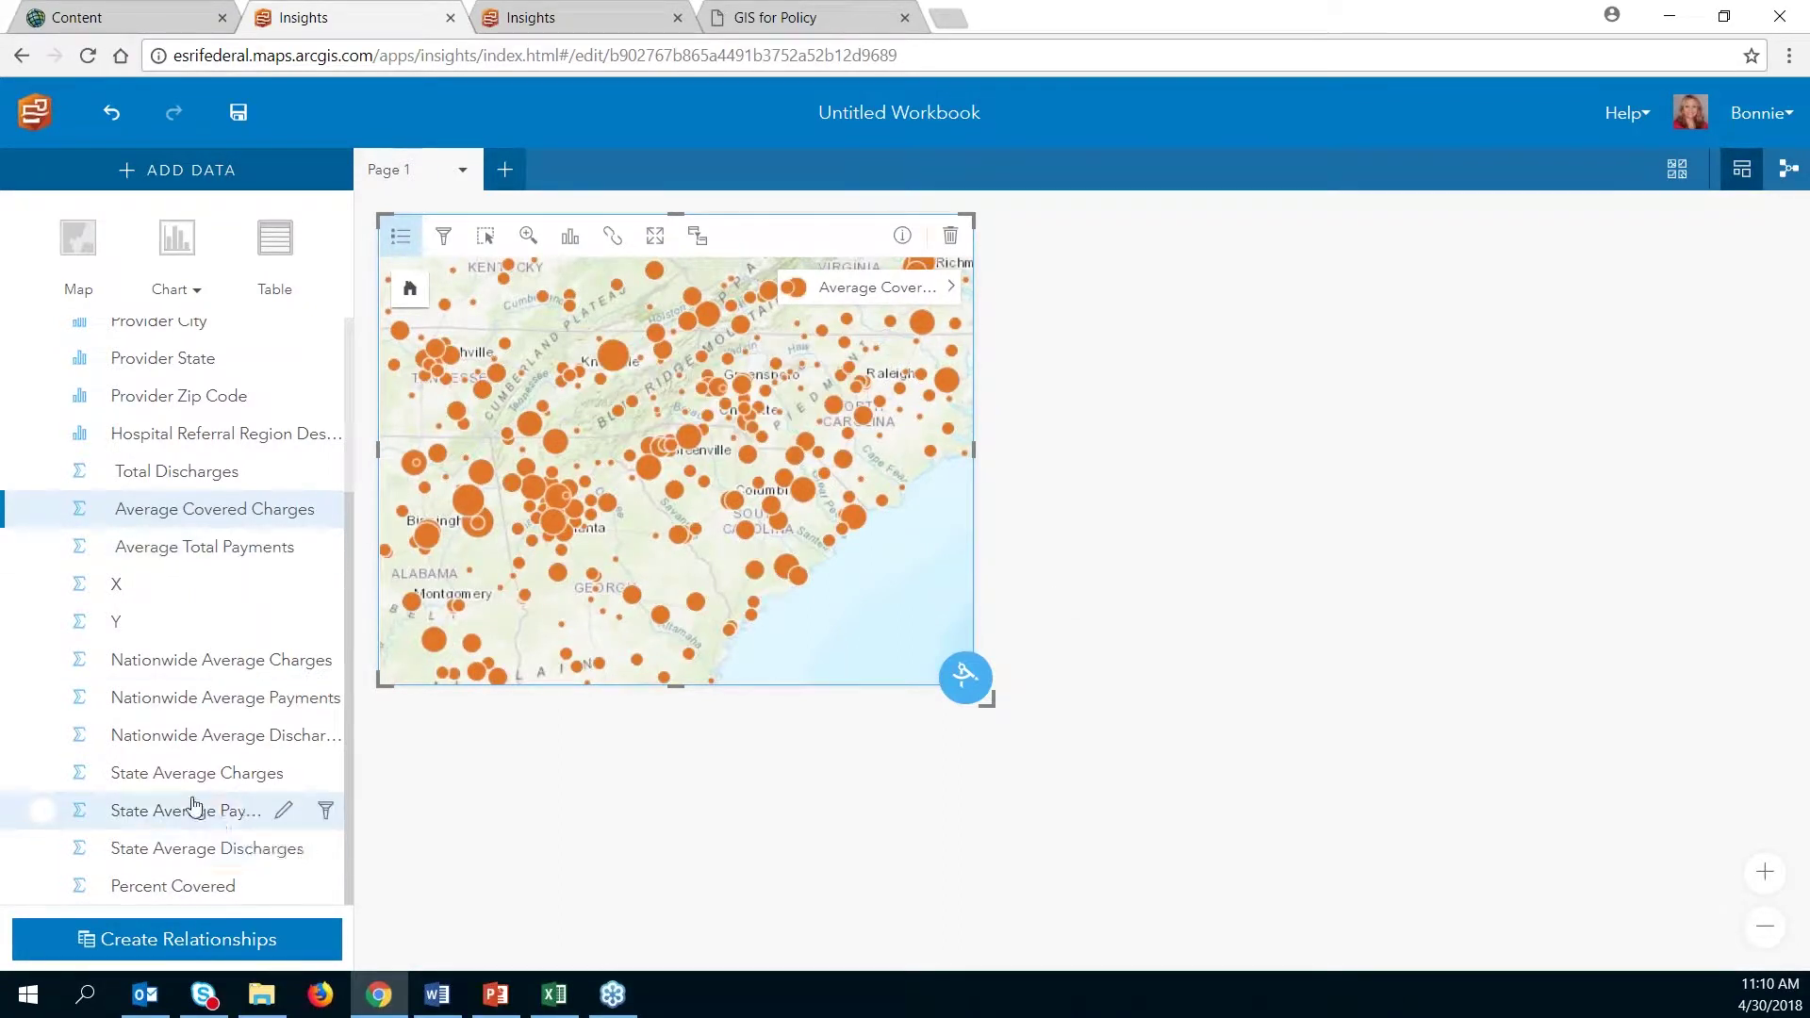
Step: Create a second map from Percent Covered beside the first one and widen its card to match
{"action": "left_click", "coordinate": [188, 900]}
{"action": "left_click_drag", "start_coordinate": [189, 900], "coordinate": [1089, 316]}
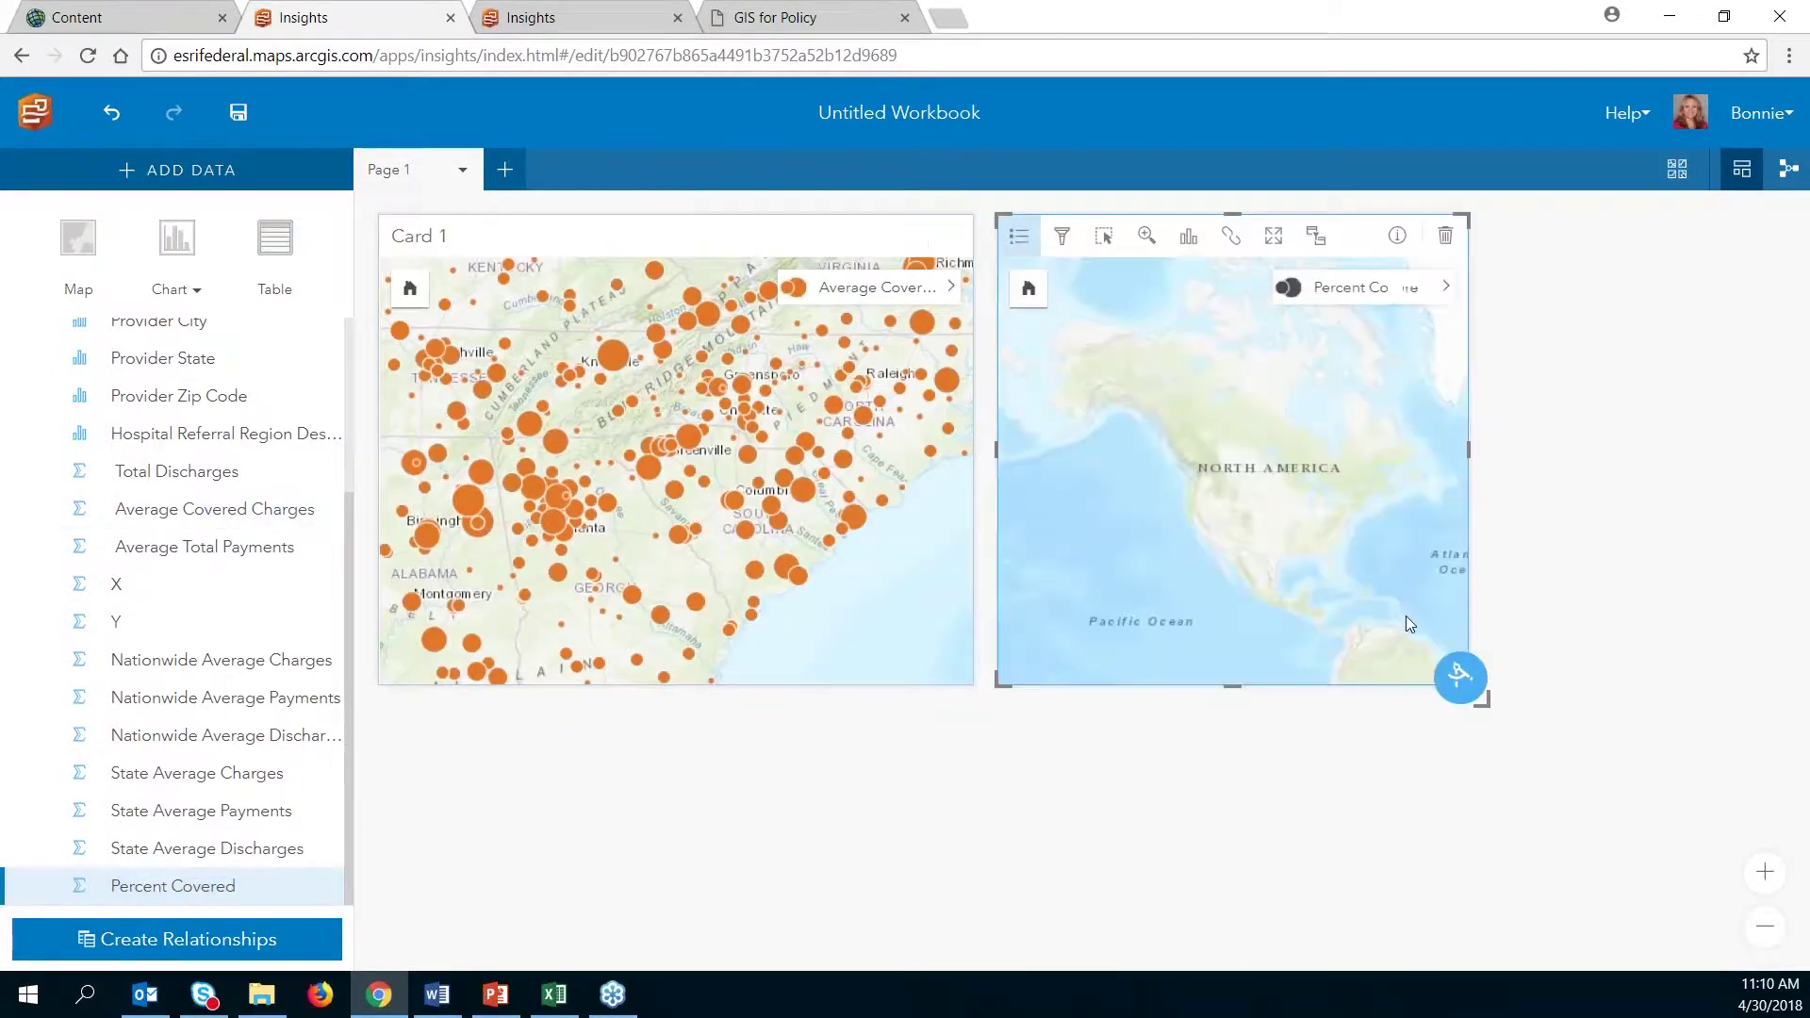
{"action": "left_click_drag", "start_coordinate": [1481, 699], "coordinate": [1605, 700]}
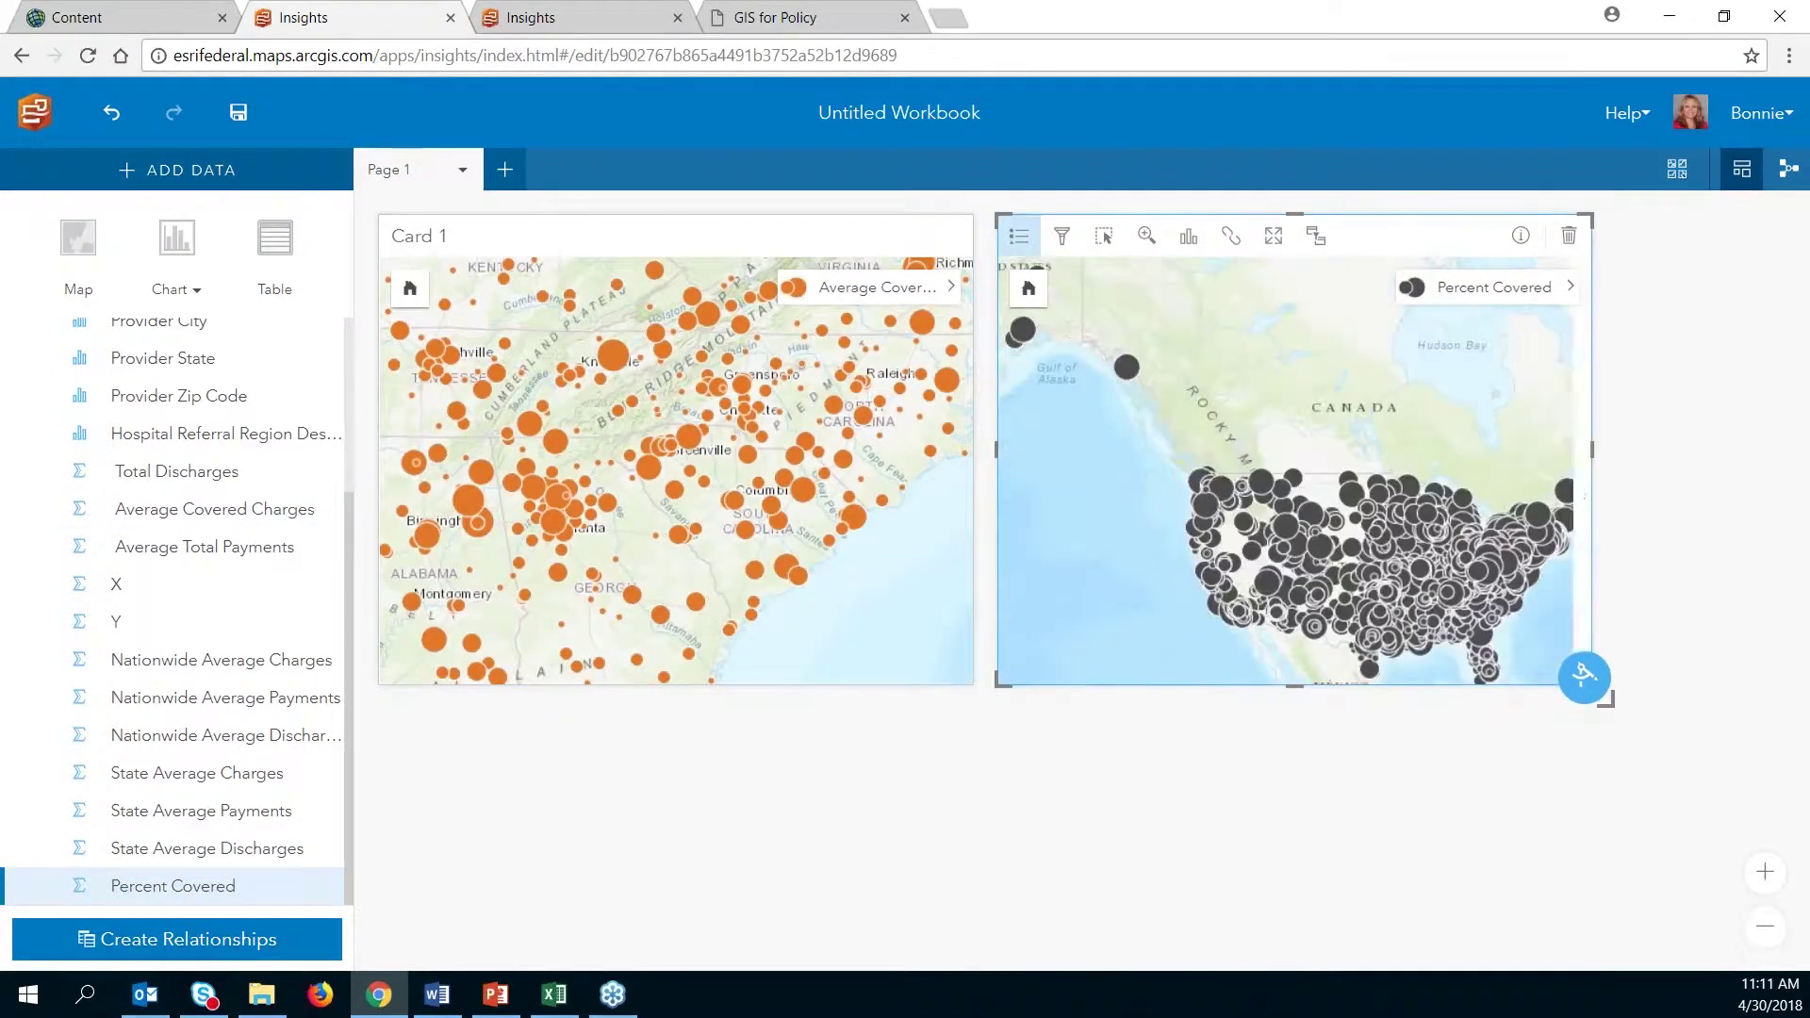
{"action": "scroll", "coordinate": [1378, 552], "scroll_direction": "up", "scroll_amount": 1}
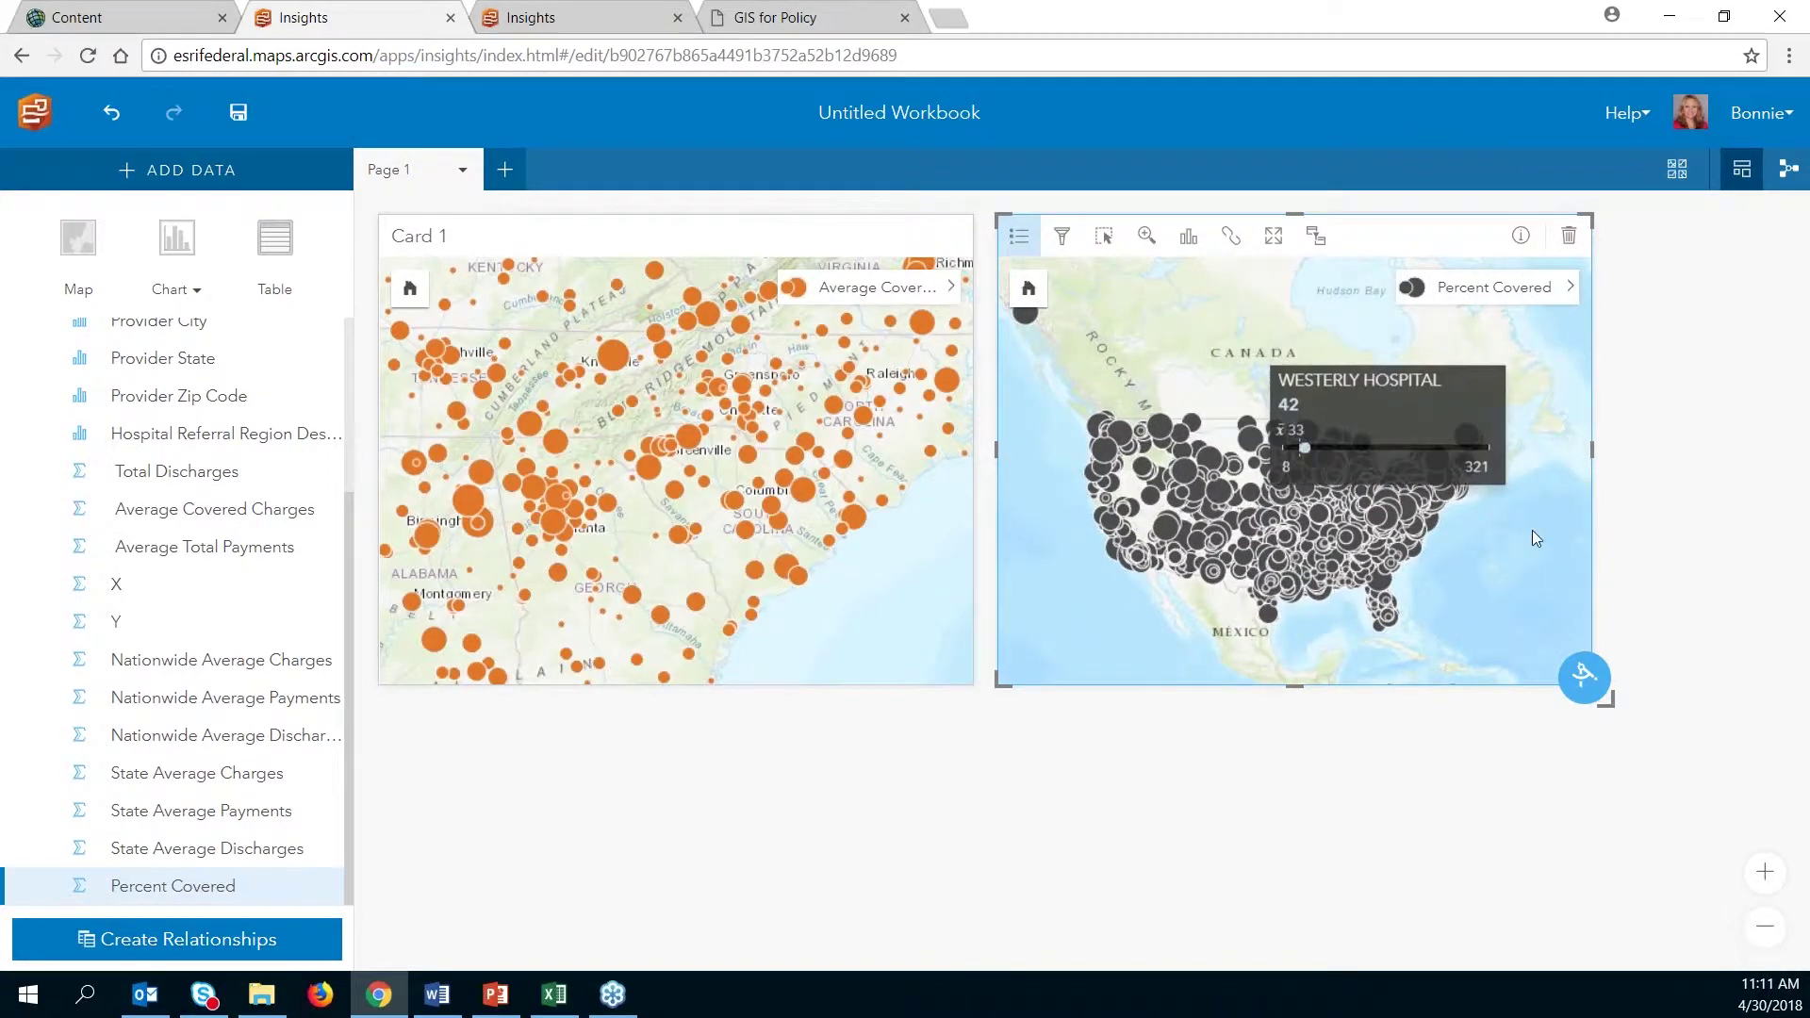
{"action": "scroll", "coordinate": [1534, 530], "scroll_direction": "up", "scroll_amount": 1}
{"action": "scroll", "coordinate": [1378, 539], "scroll_direction": "up", "scroll_amount": 2}
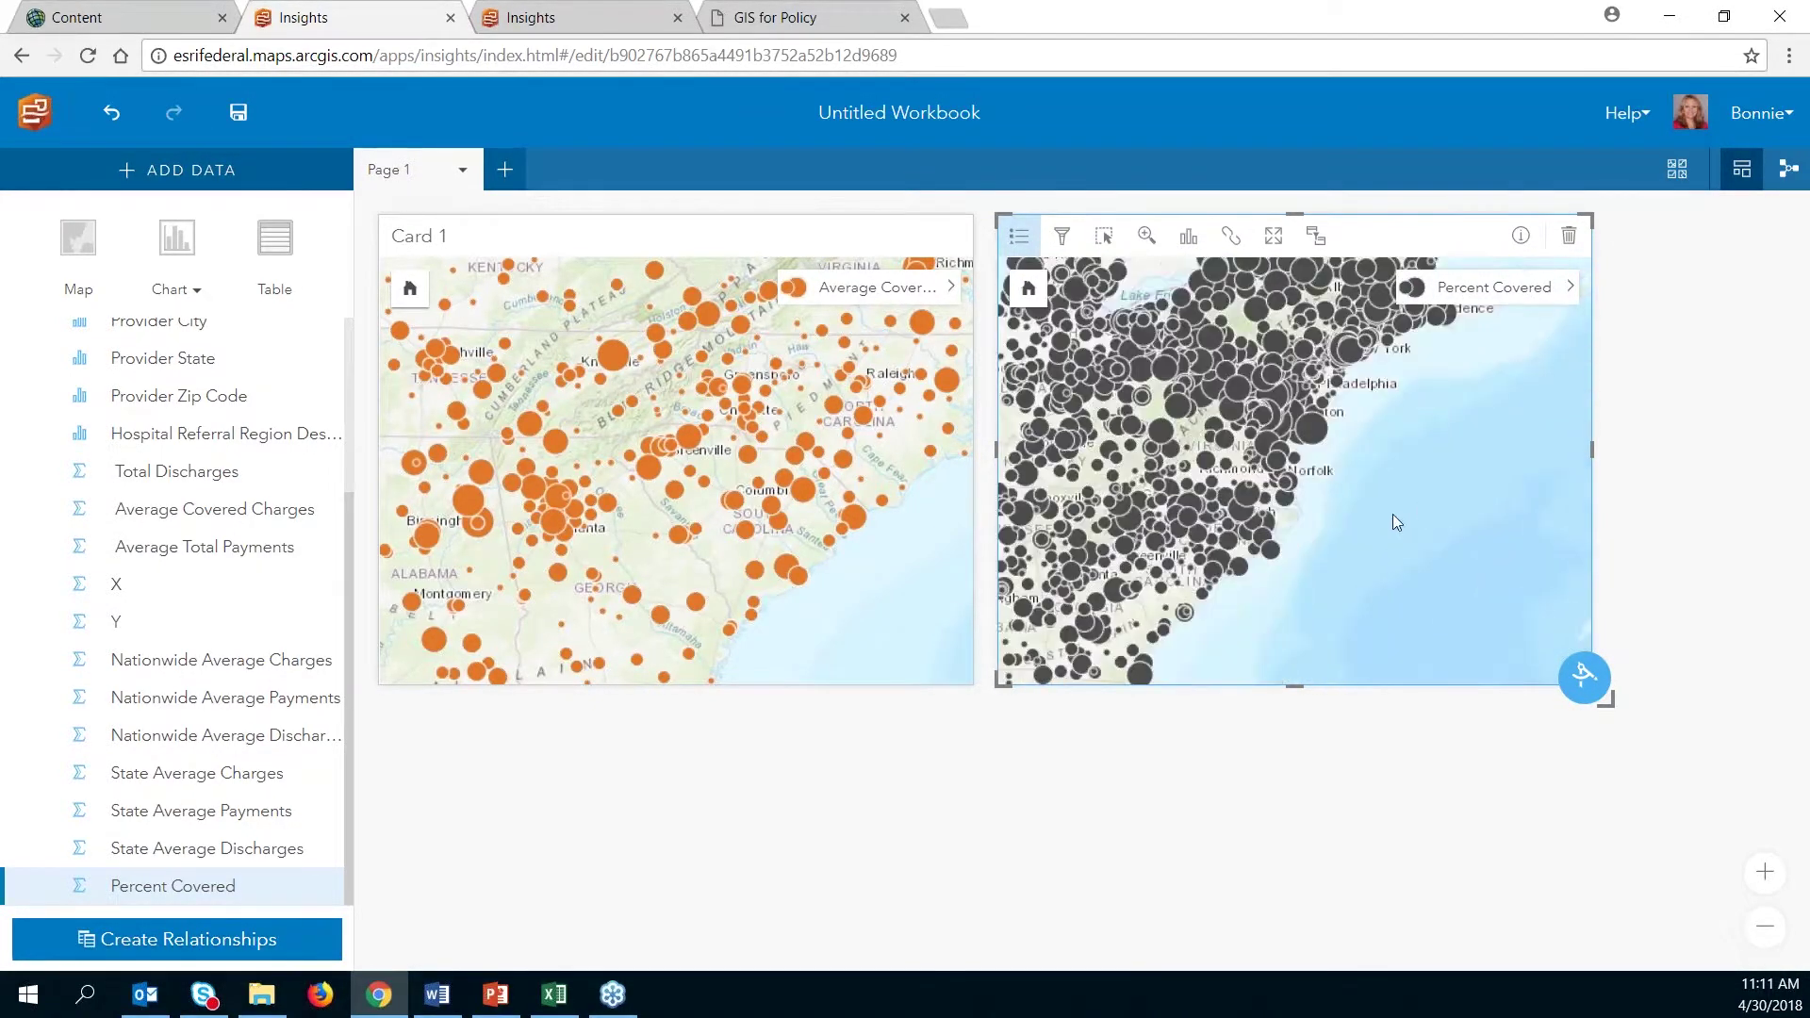
{"action": "scroll", "coordinate": [1318, 546], "scroll_direction": "up", "scroll_amount": 1}
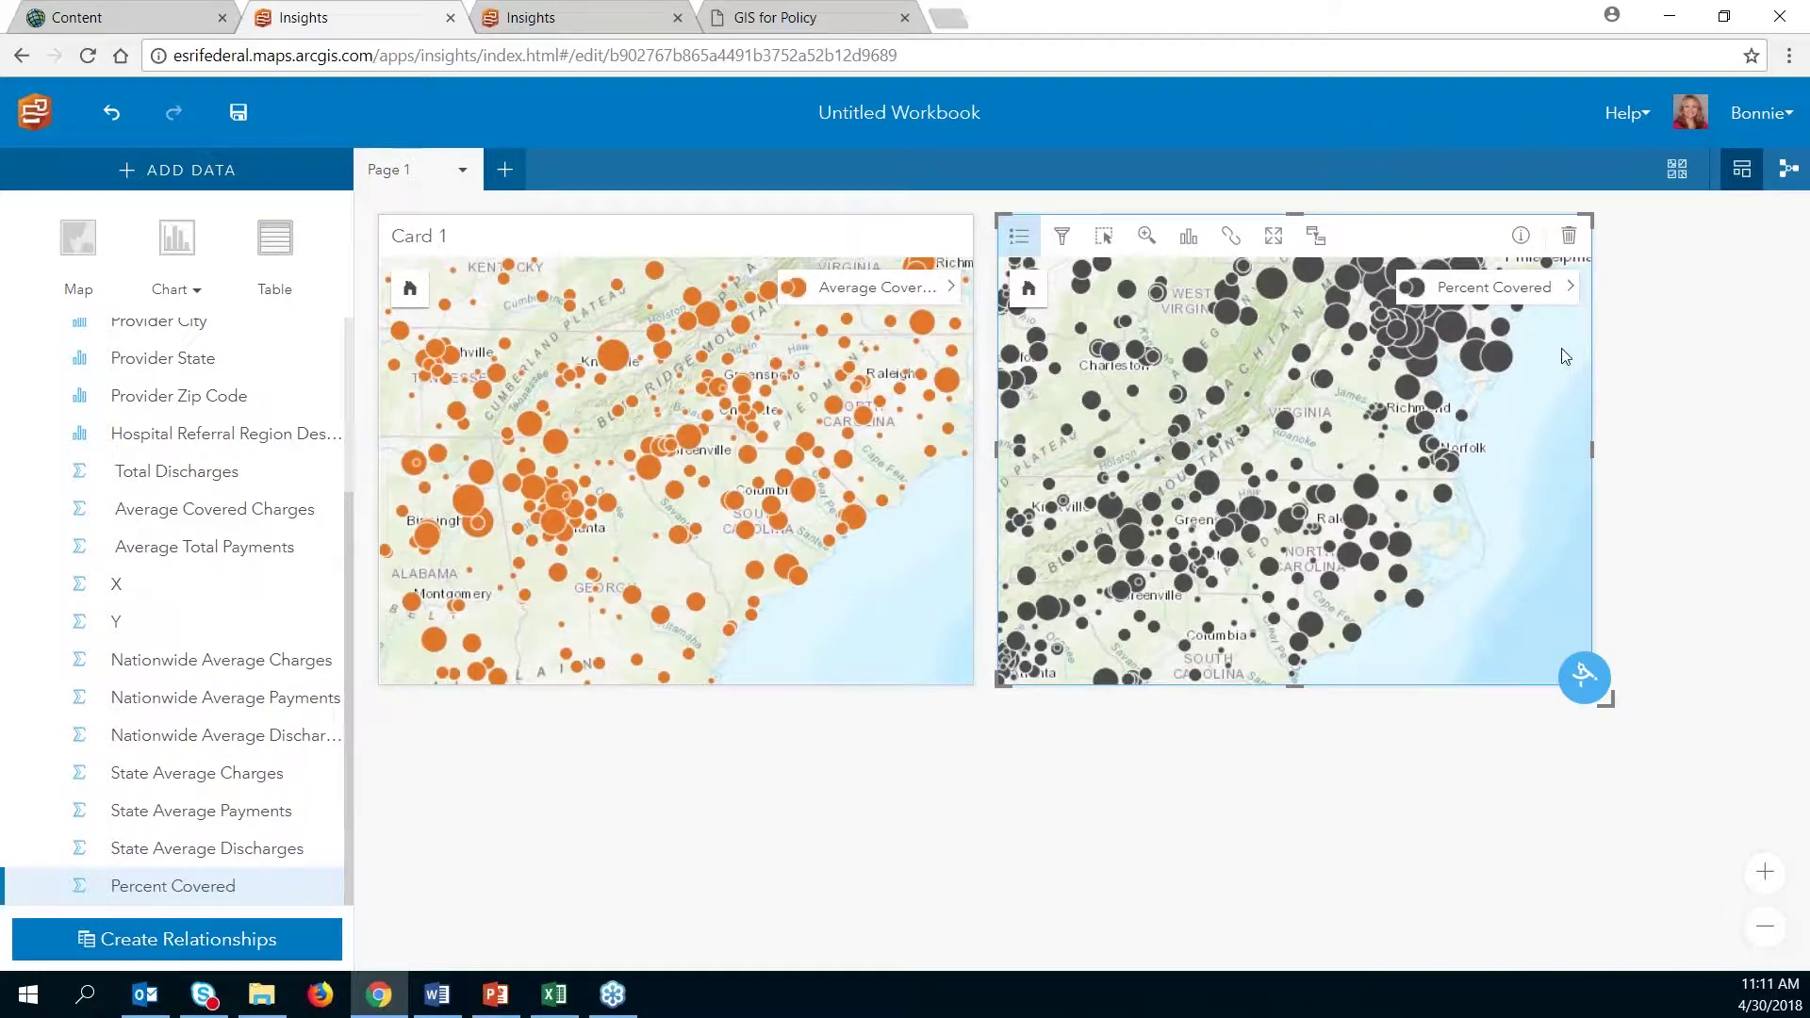
Step: Set the fill color of the Percent Covered layer's symbols to bright blue #00C5FF
{"action": "left_click", "coordinate": [1570, 288]}
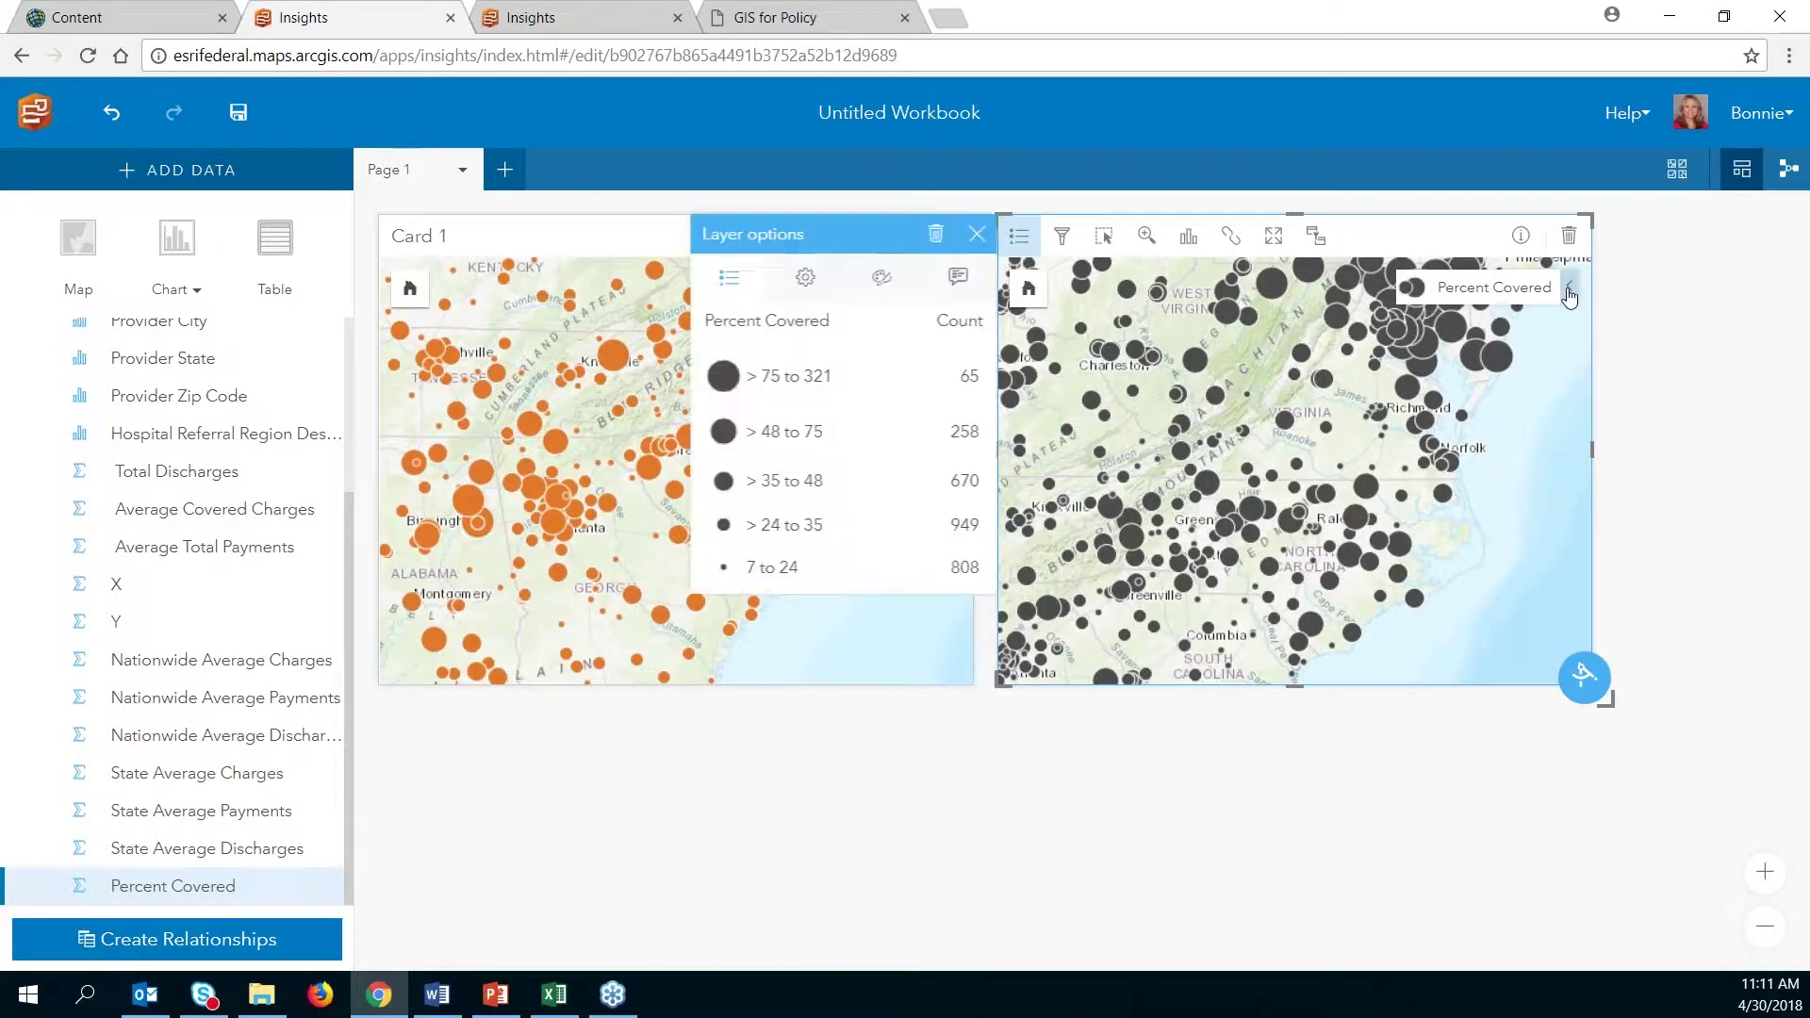
{"action": "left_click", "coordinate": [881, 278]}
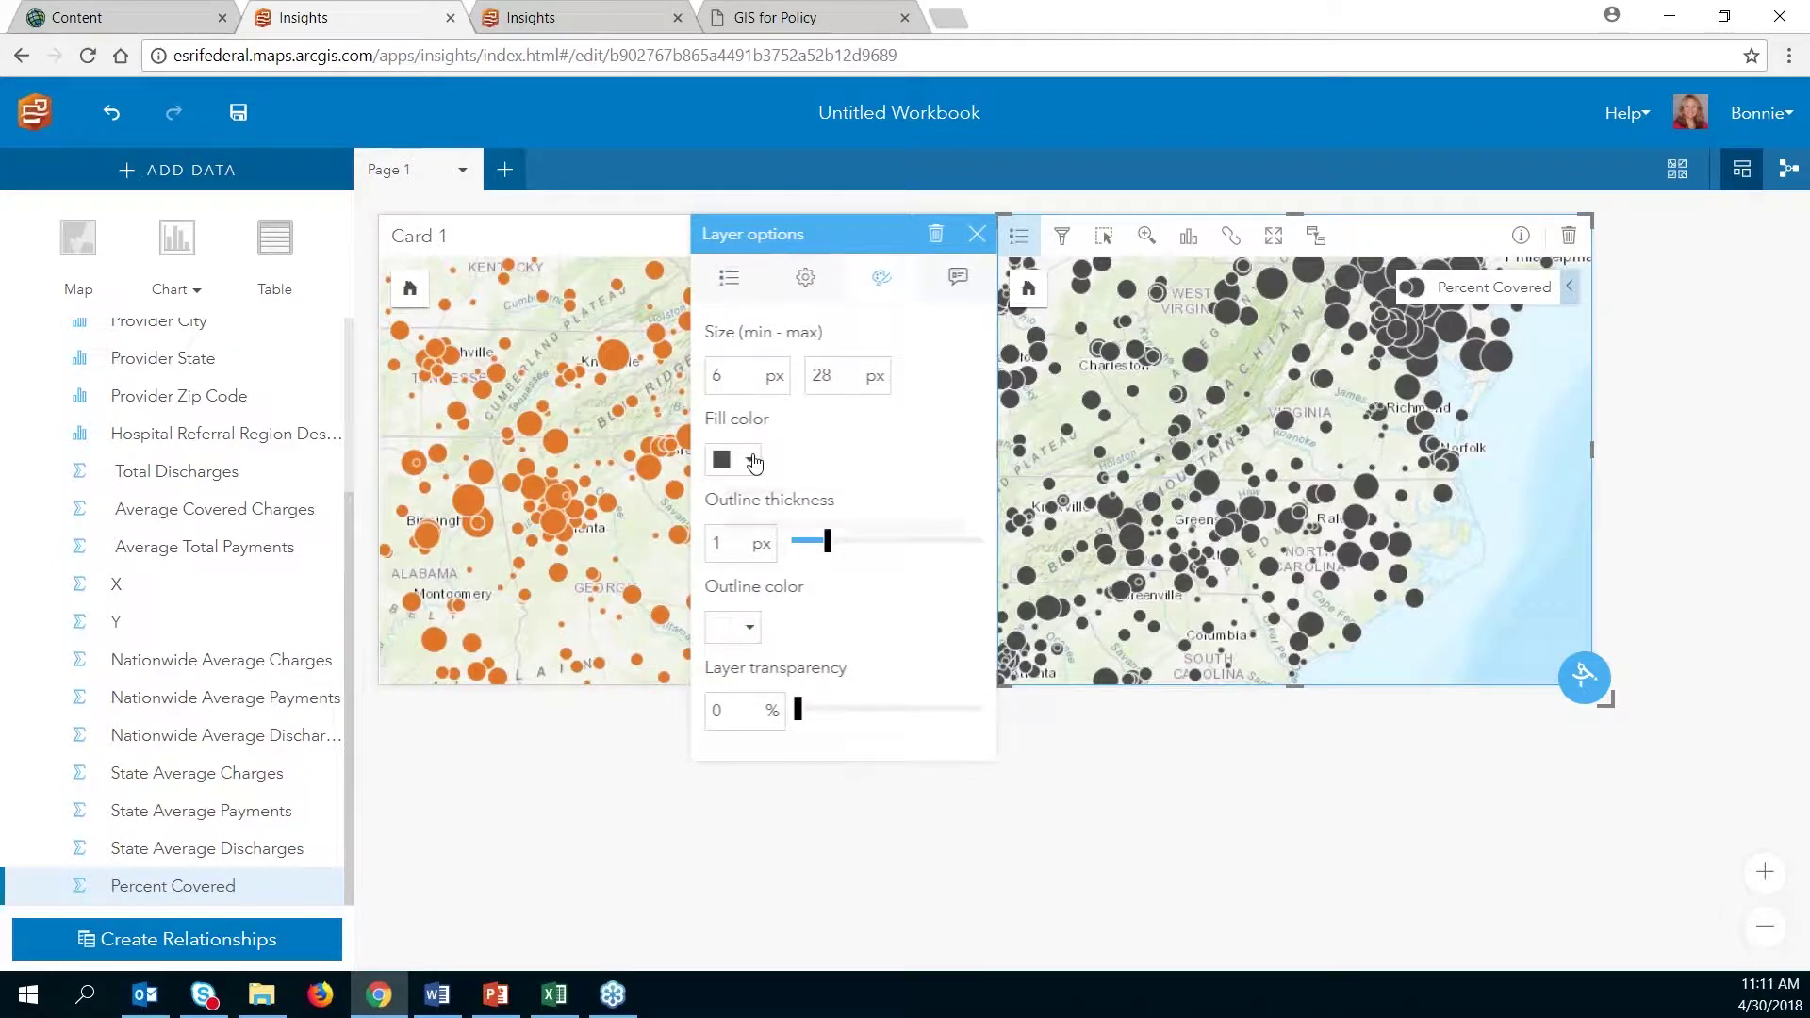
{"action": "left_click", "coordinate": [746, 461]}
{"action": "left_click", "coordinate": [902, 547]}
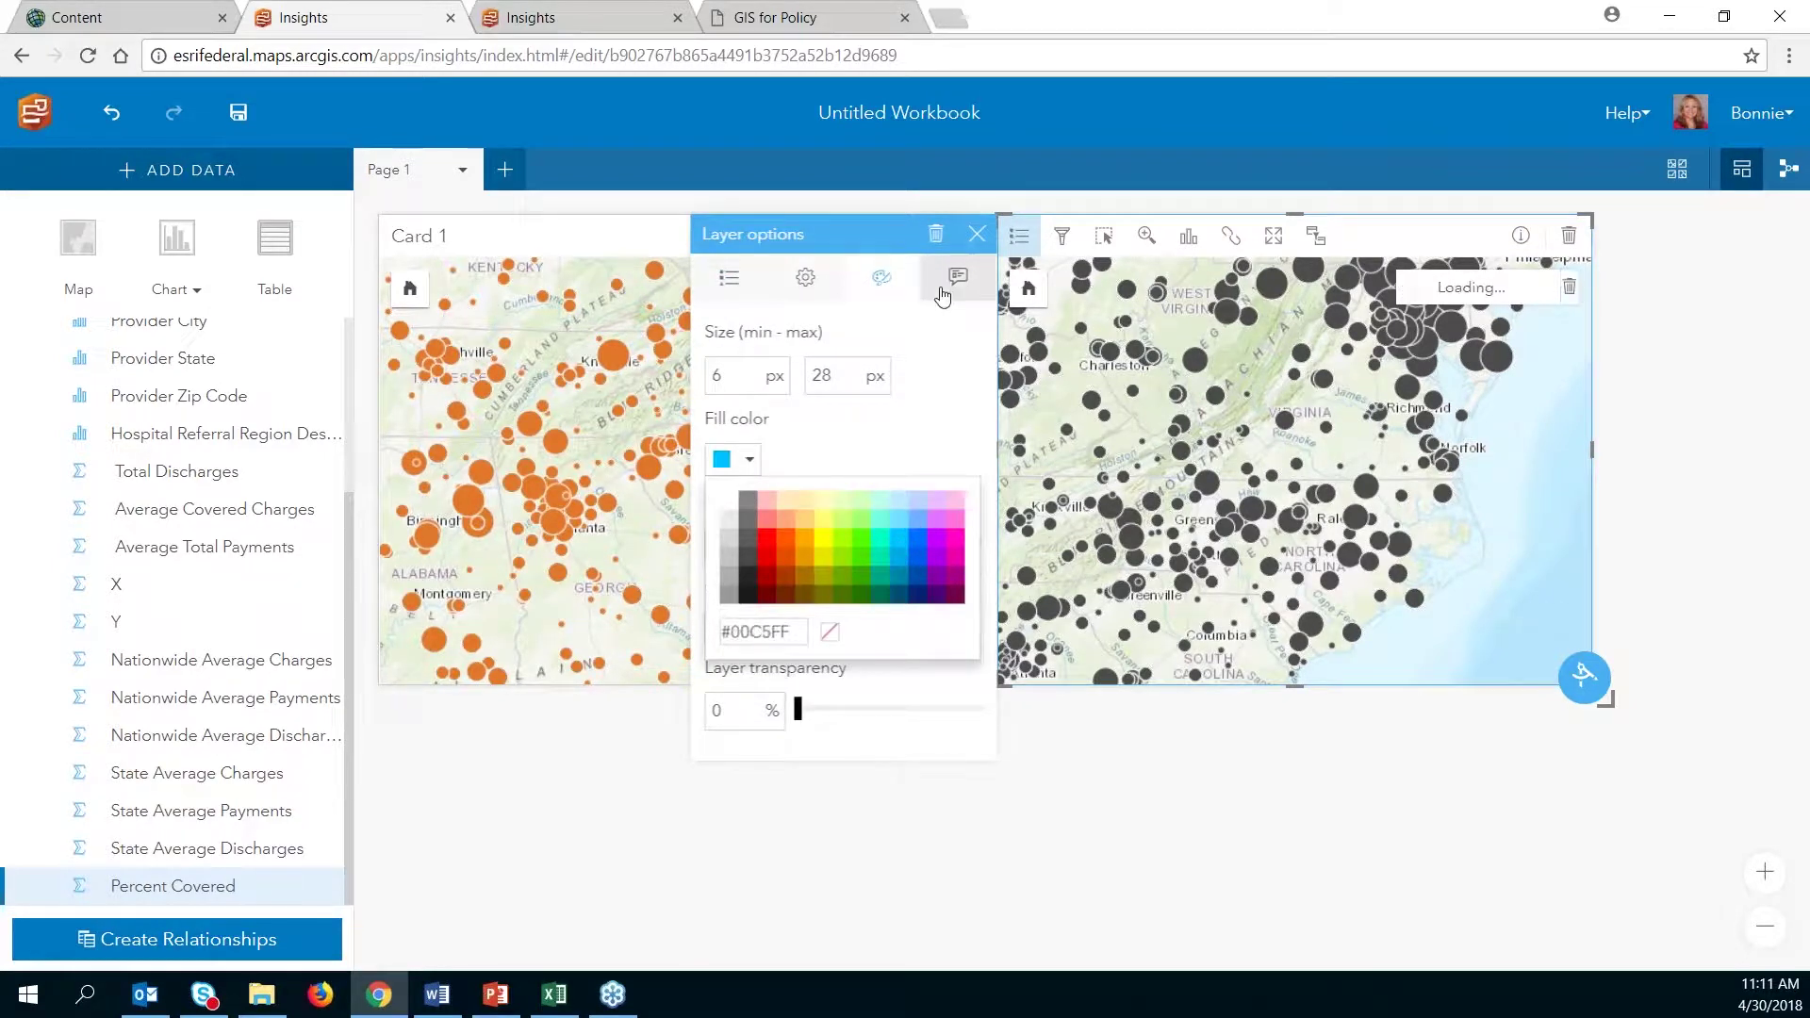
{"action": "left_click", "coordinate": [975, 236]}
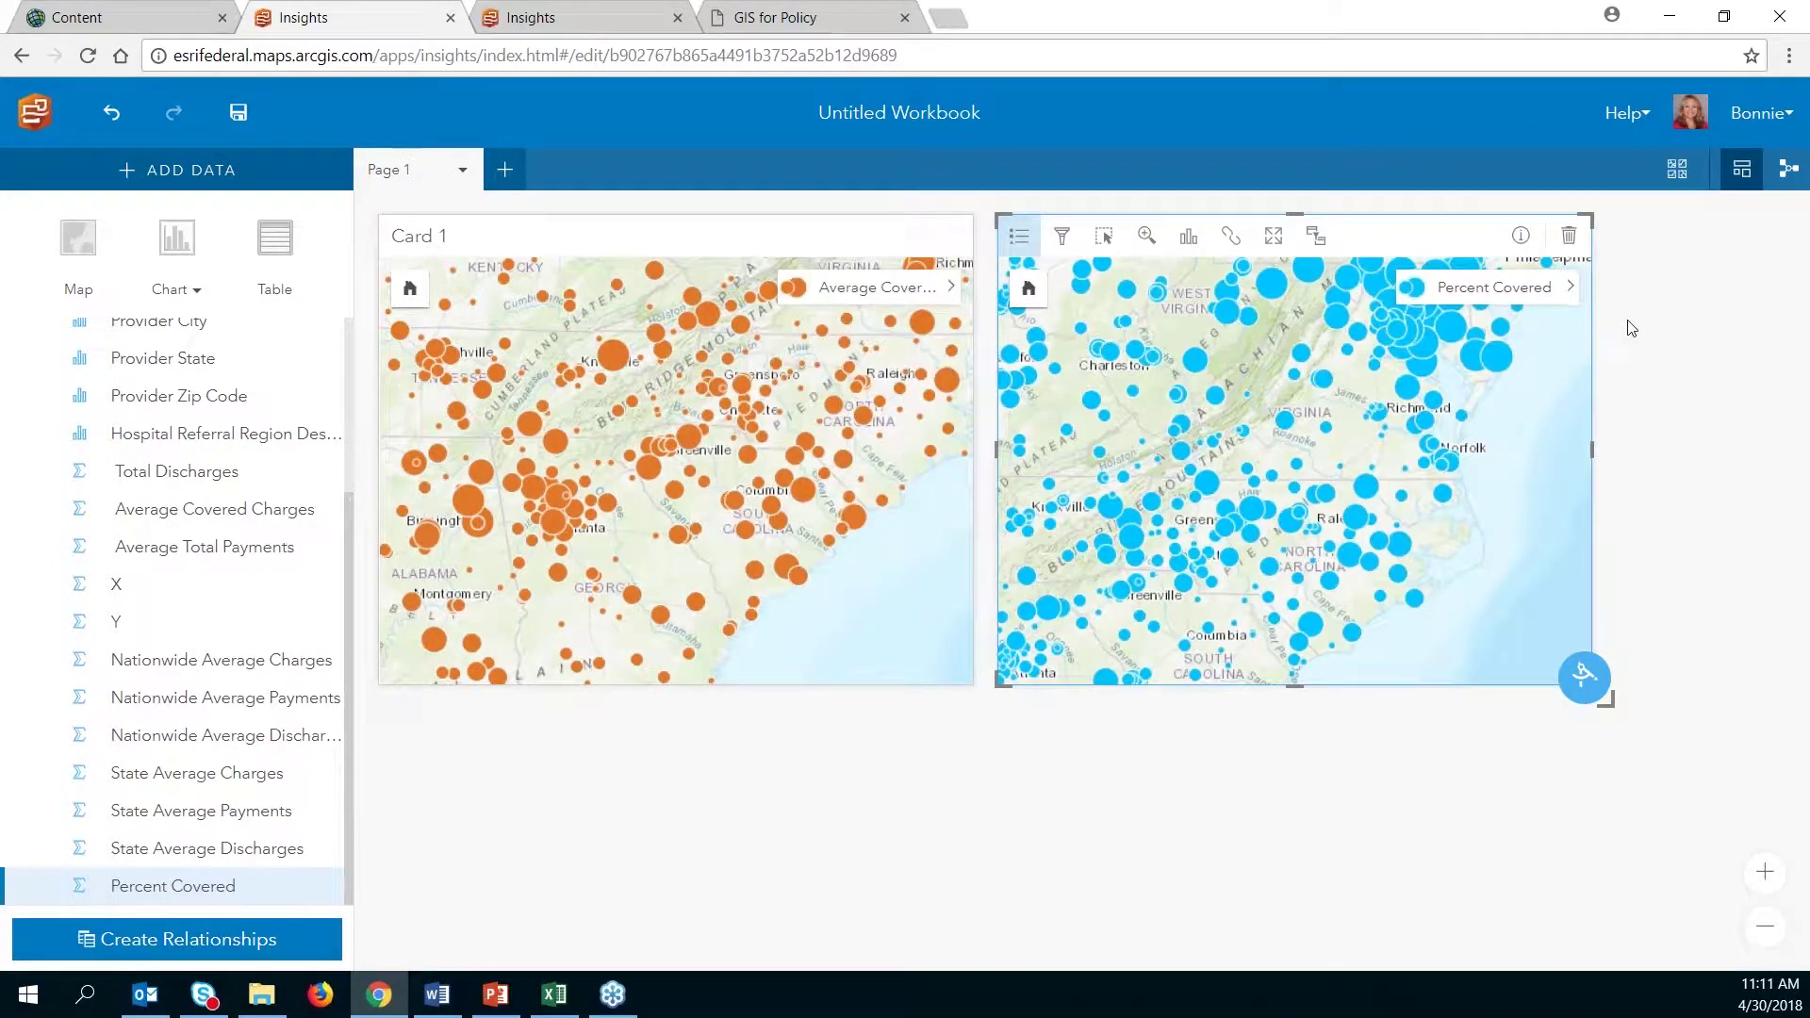
Step: Switch the basemap of both the Percent Covered and Average Covered Charges maps to Light Gray Canvas Vector
{"action": "left_click", "coordinate": [1677, 175]}
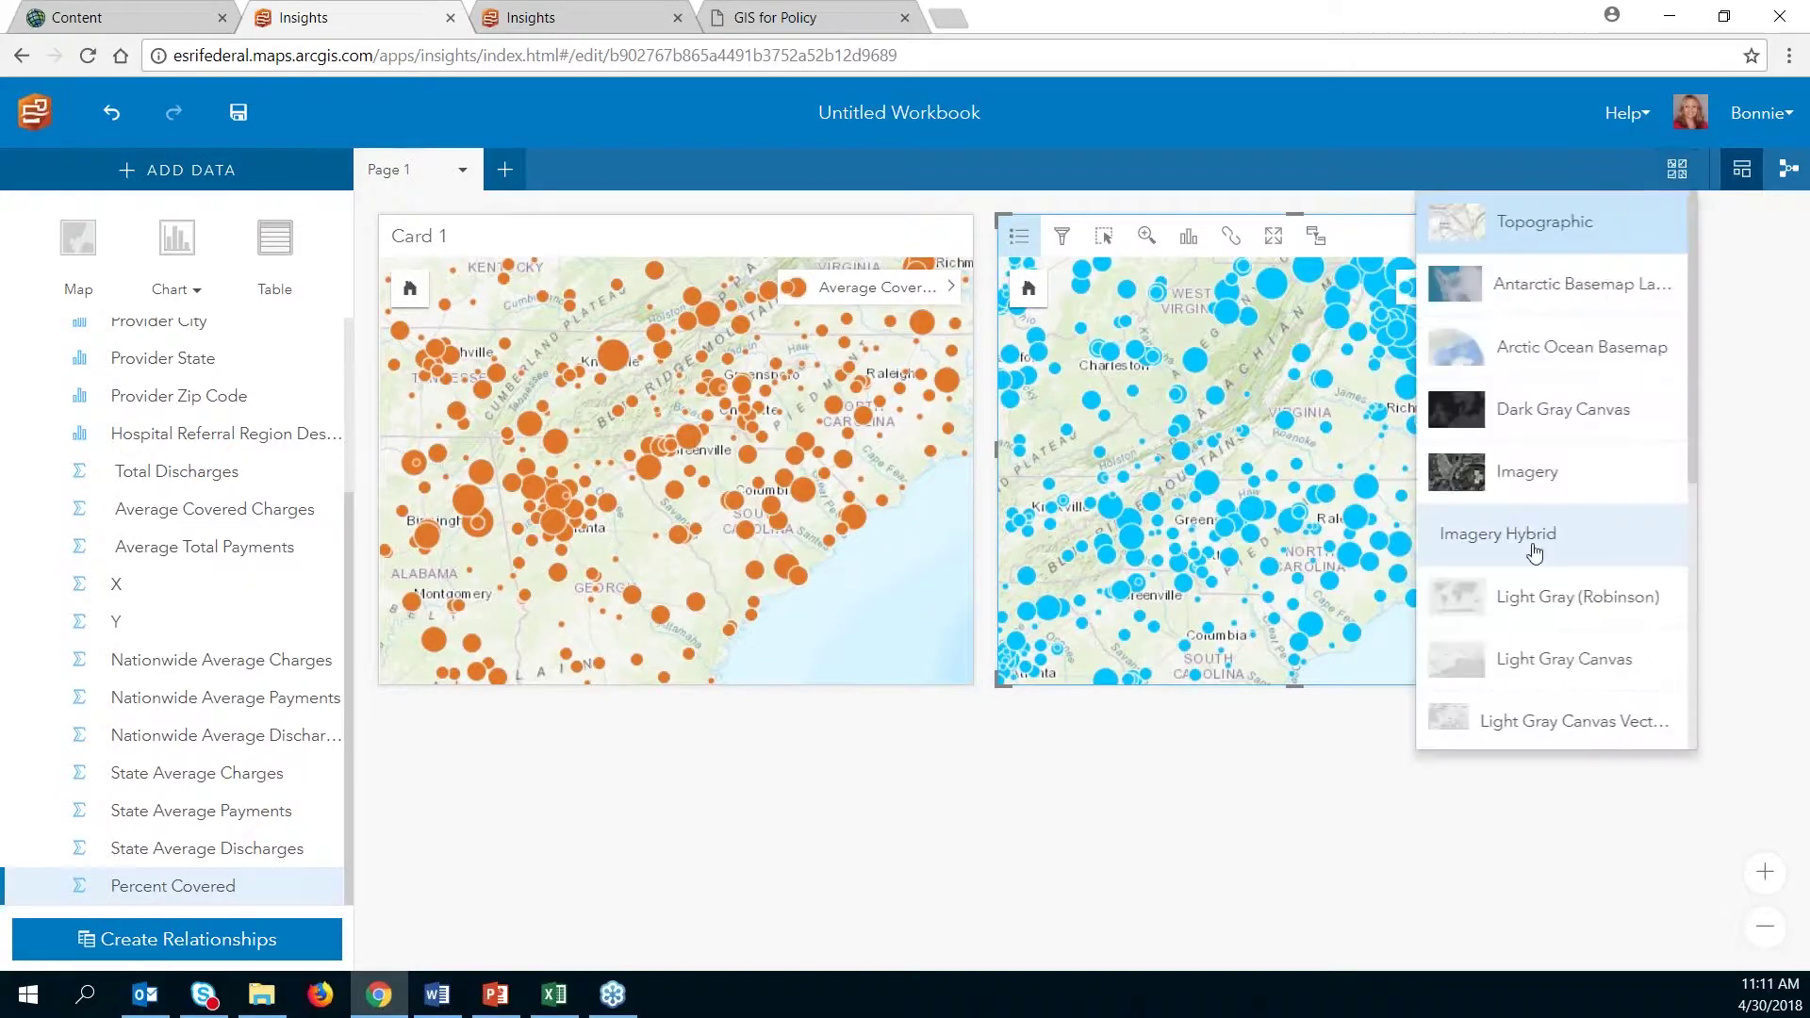
{"action": "left_click", "coordinate": [1618, 718]}
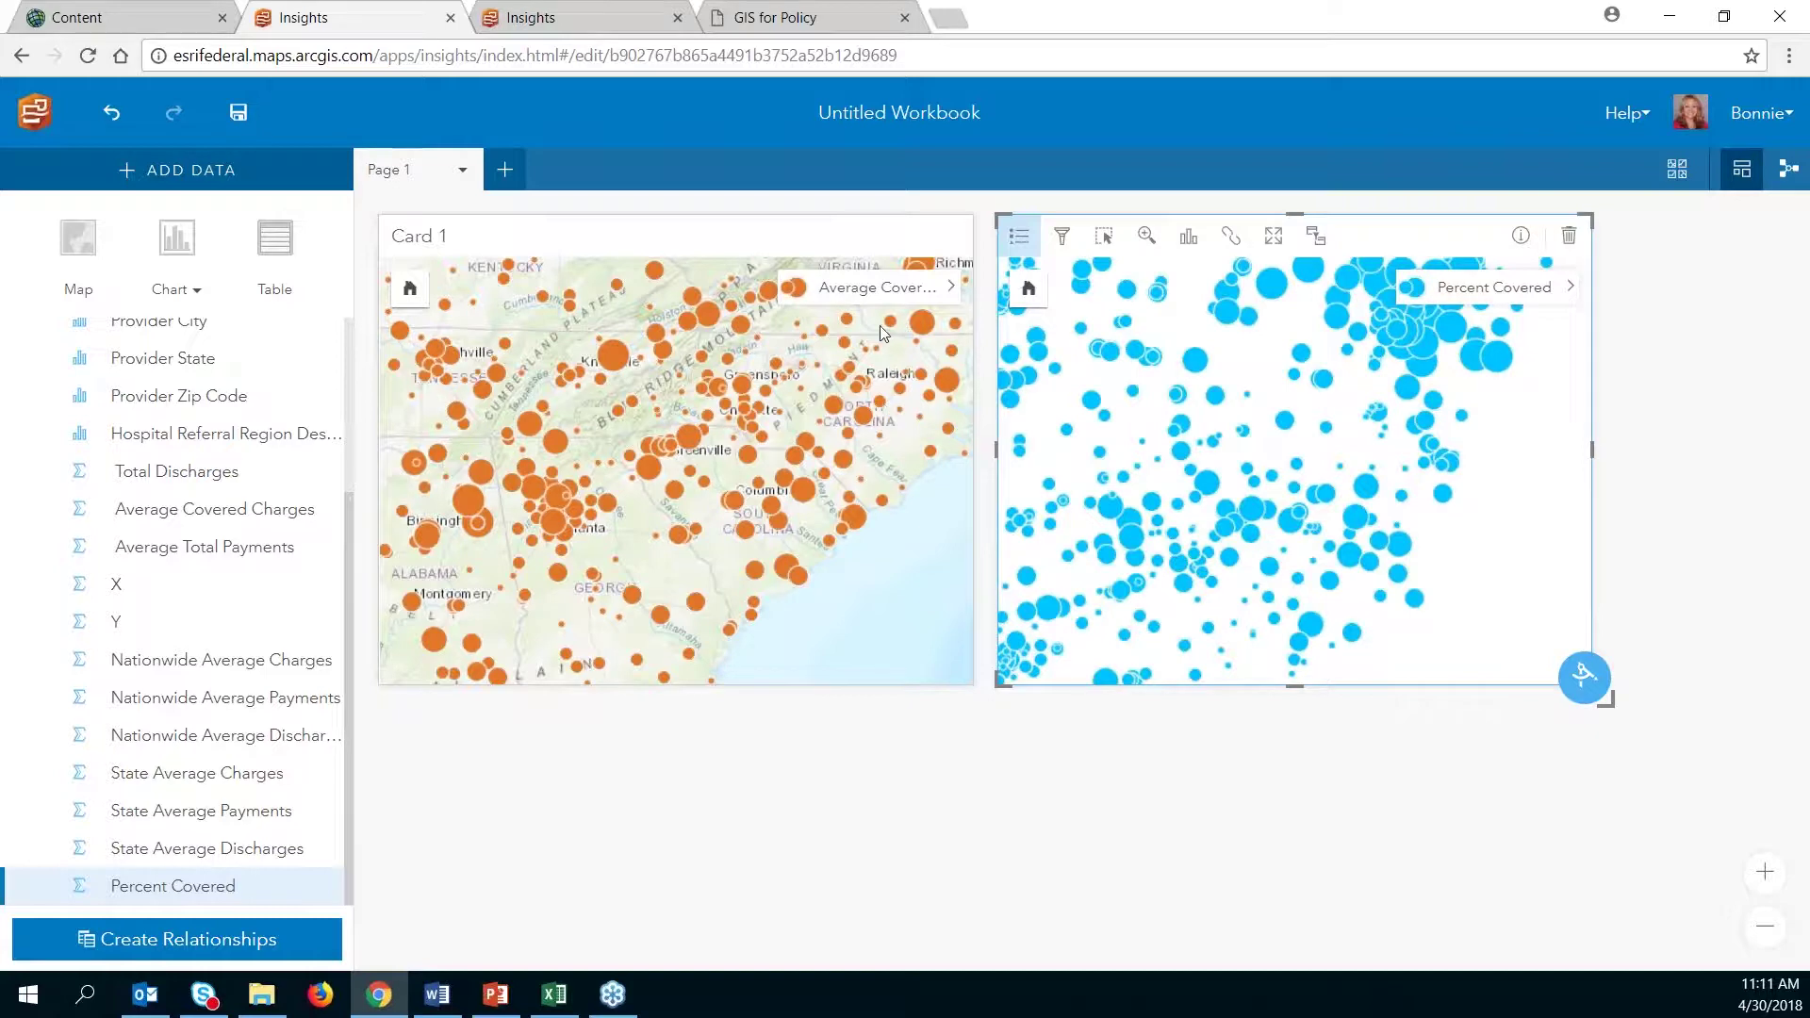
{"action": "left_click", "coordinate": [657, 237]}
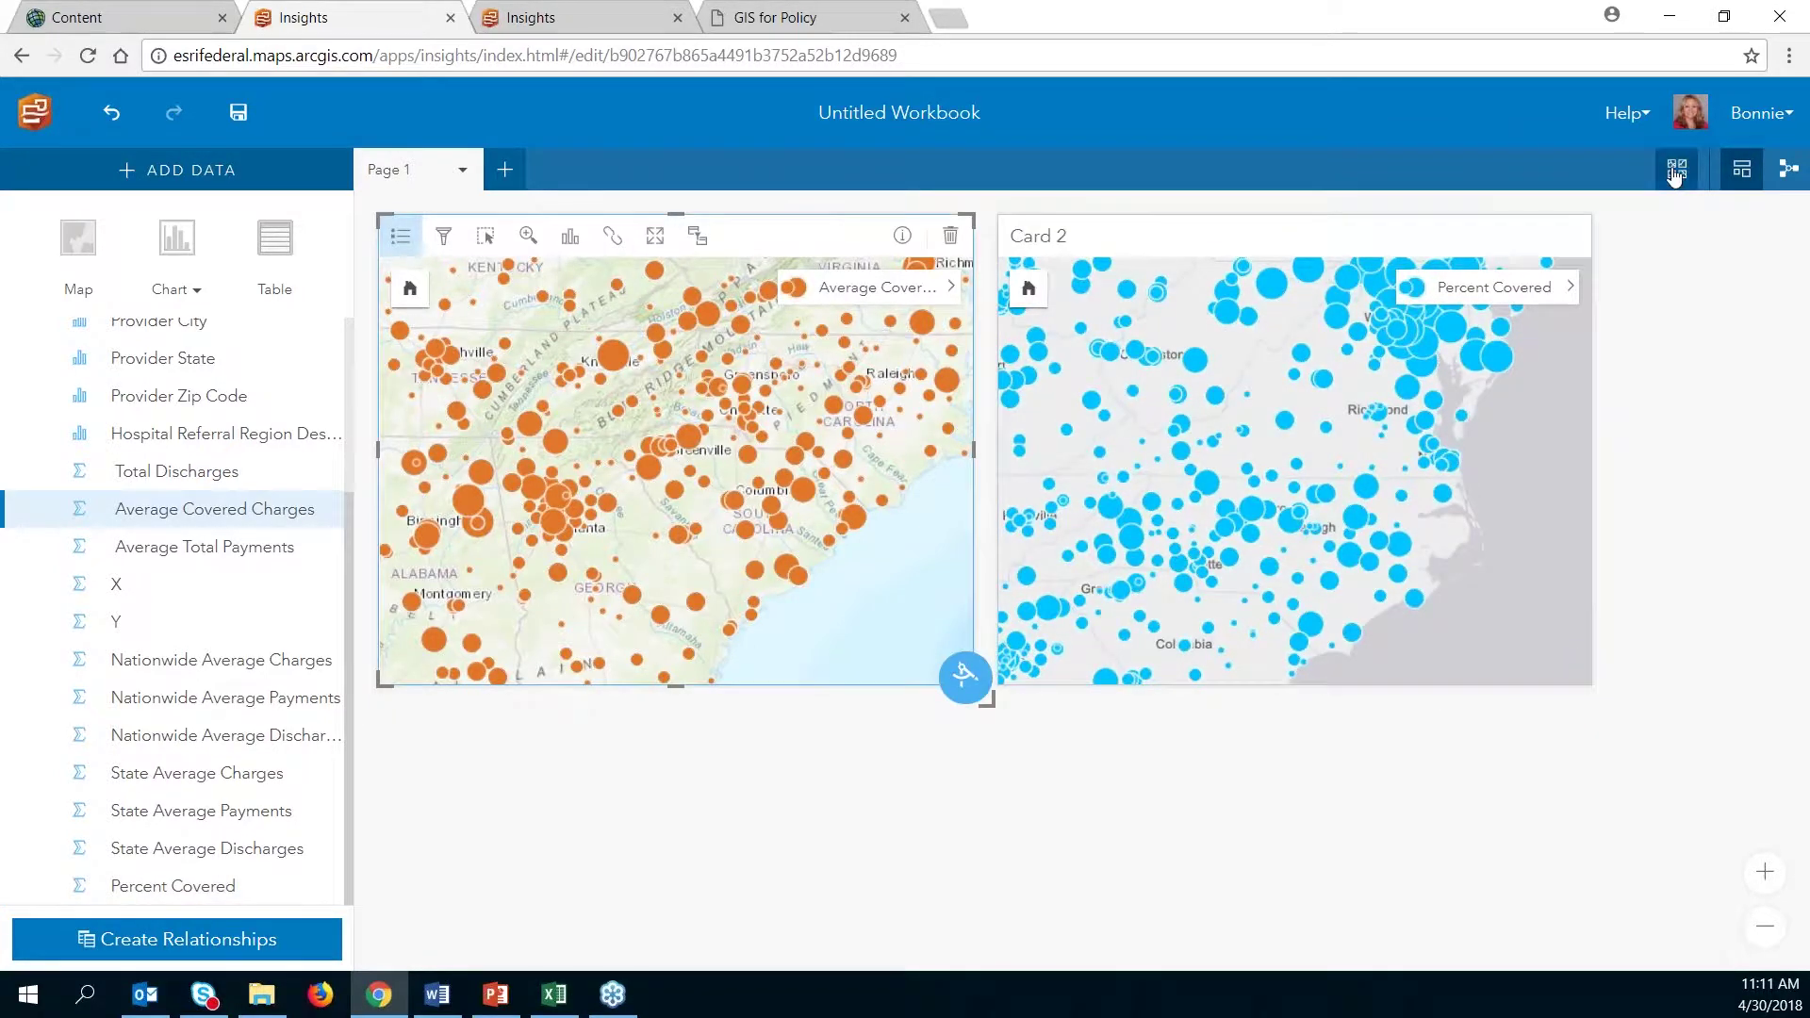
{"action": "left_click", "coordinate": [1675, 176]}
{"action": "left_click", "coordinate": [1546, 721]}
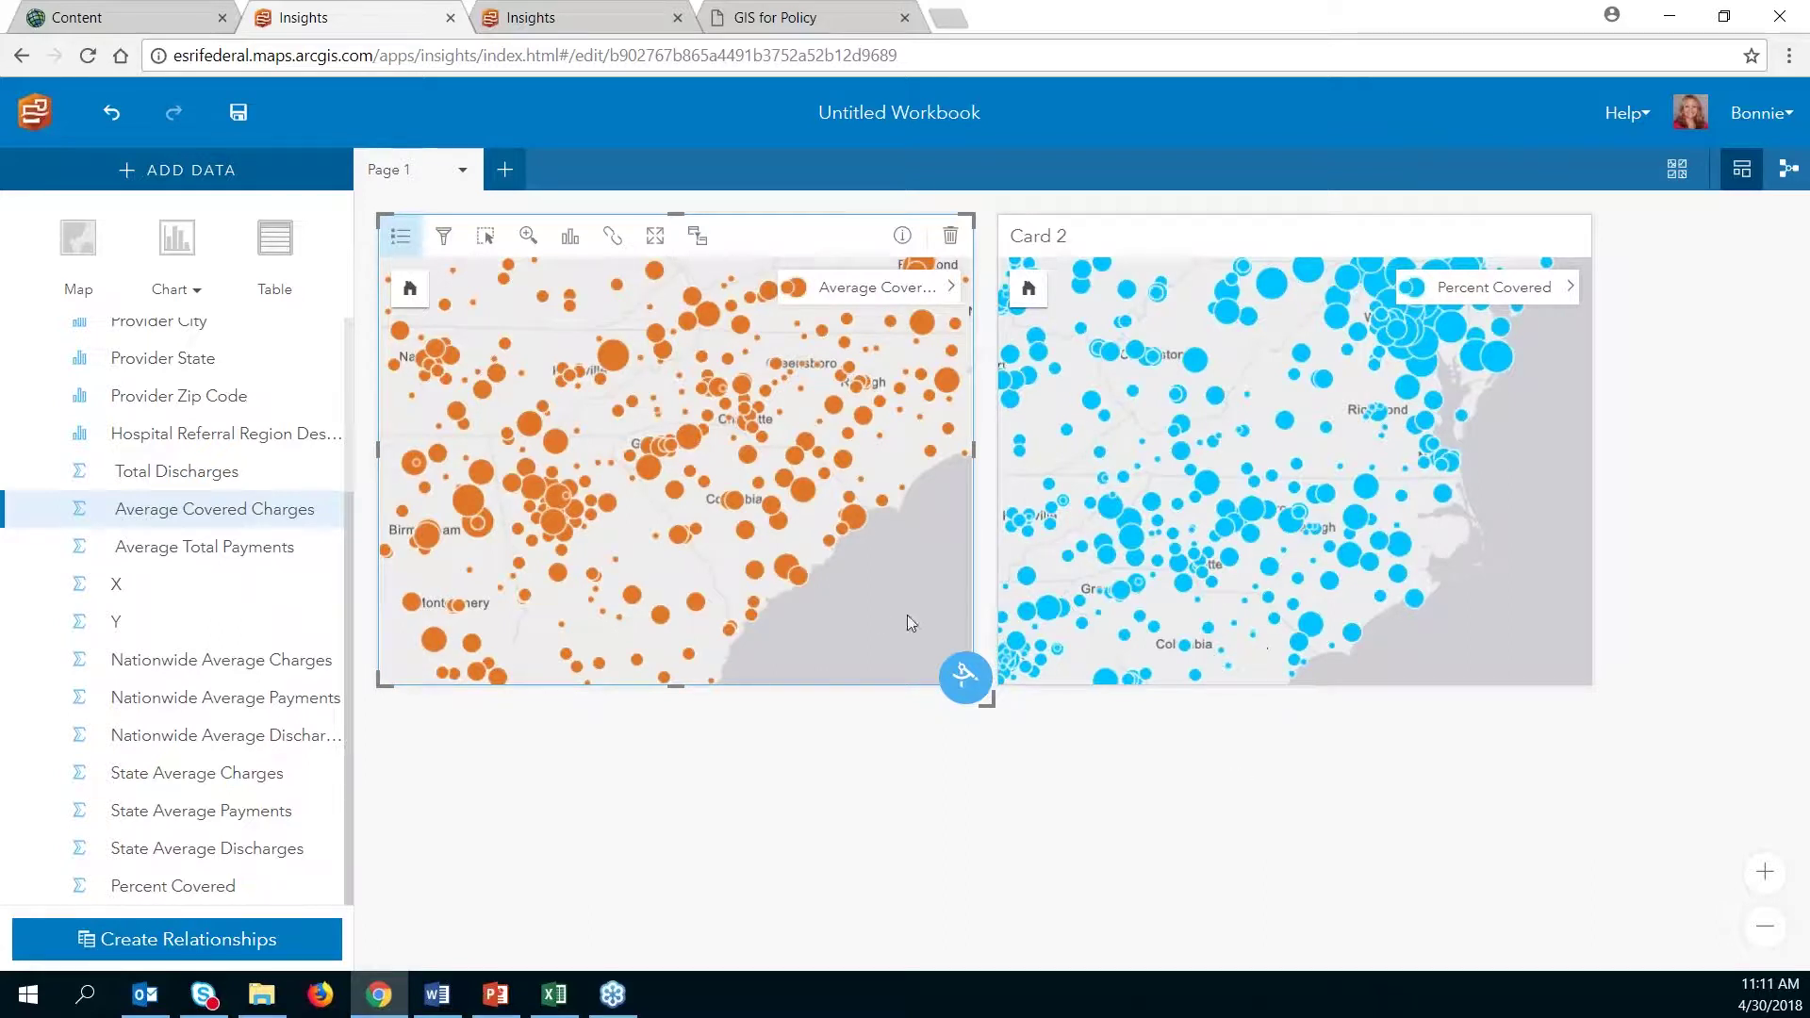
{"action": "mouse_move", "coordinate": [744, 415]}
{"action": "left_click_drag", "start_coordinate": [1488, 538], "coordinate": [1526, 447]}
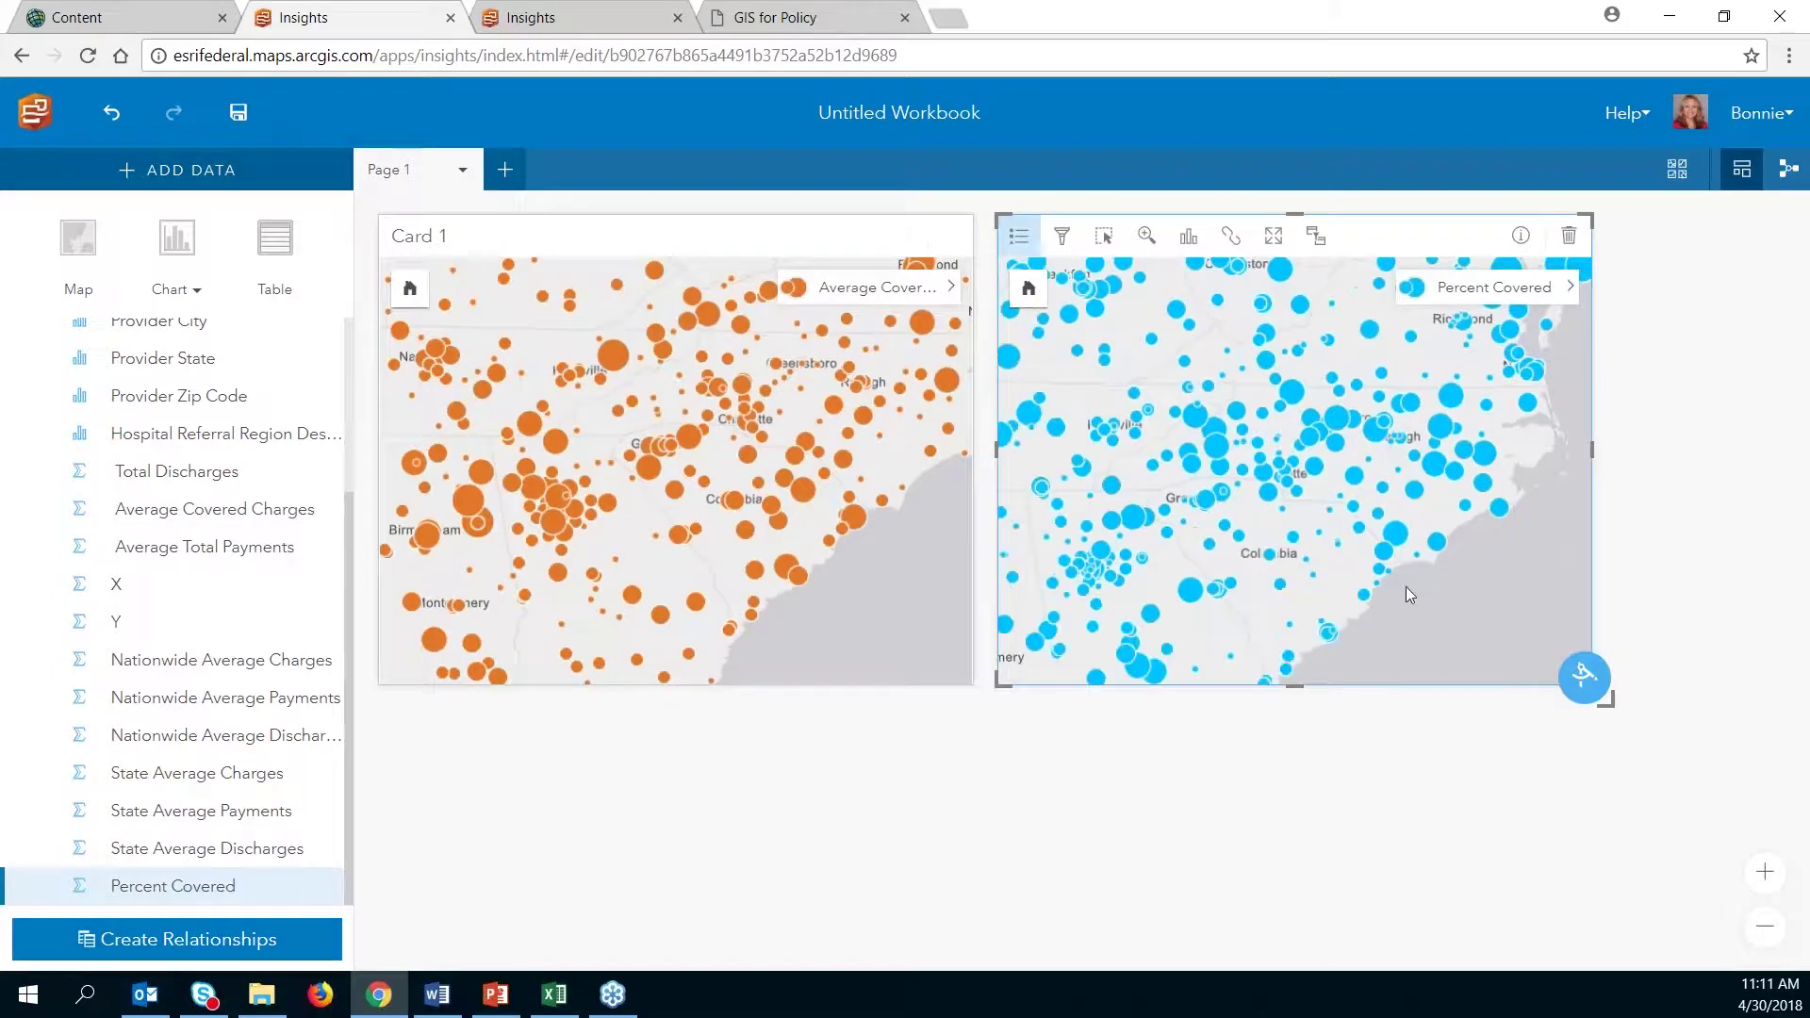
Step: Search the Living Atlas for "115th congress" and add the USA 115th Congressional Districts layer to the page
{"action": "left_click", "coordinate": [165, 175]}
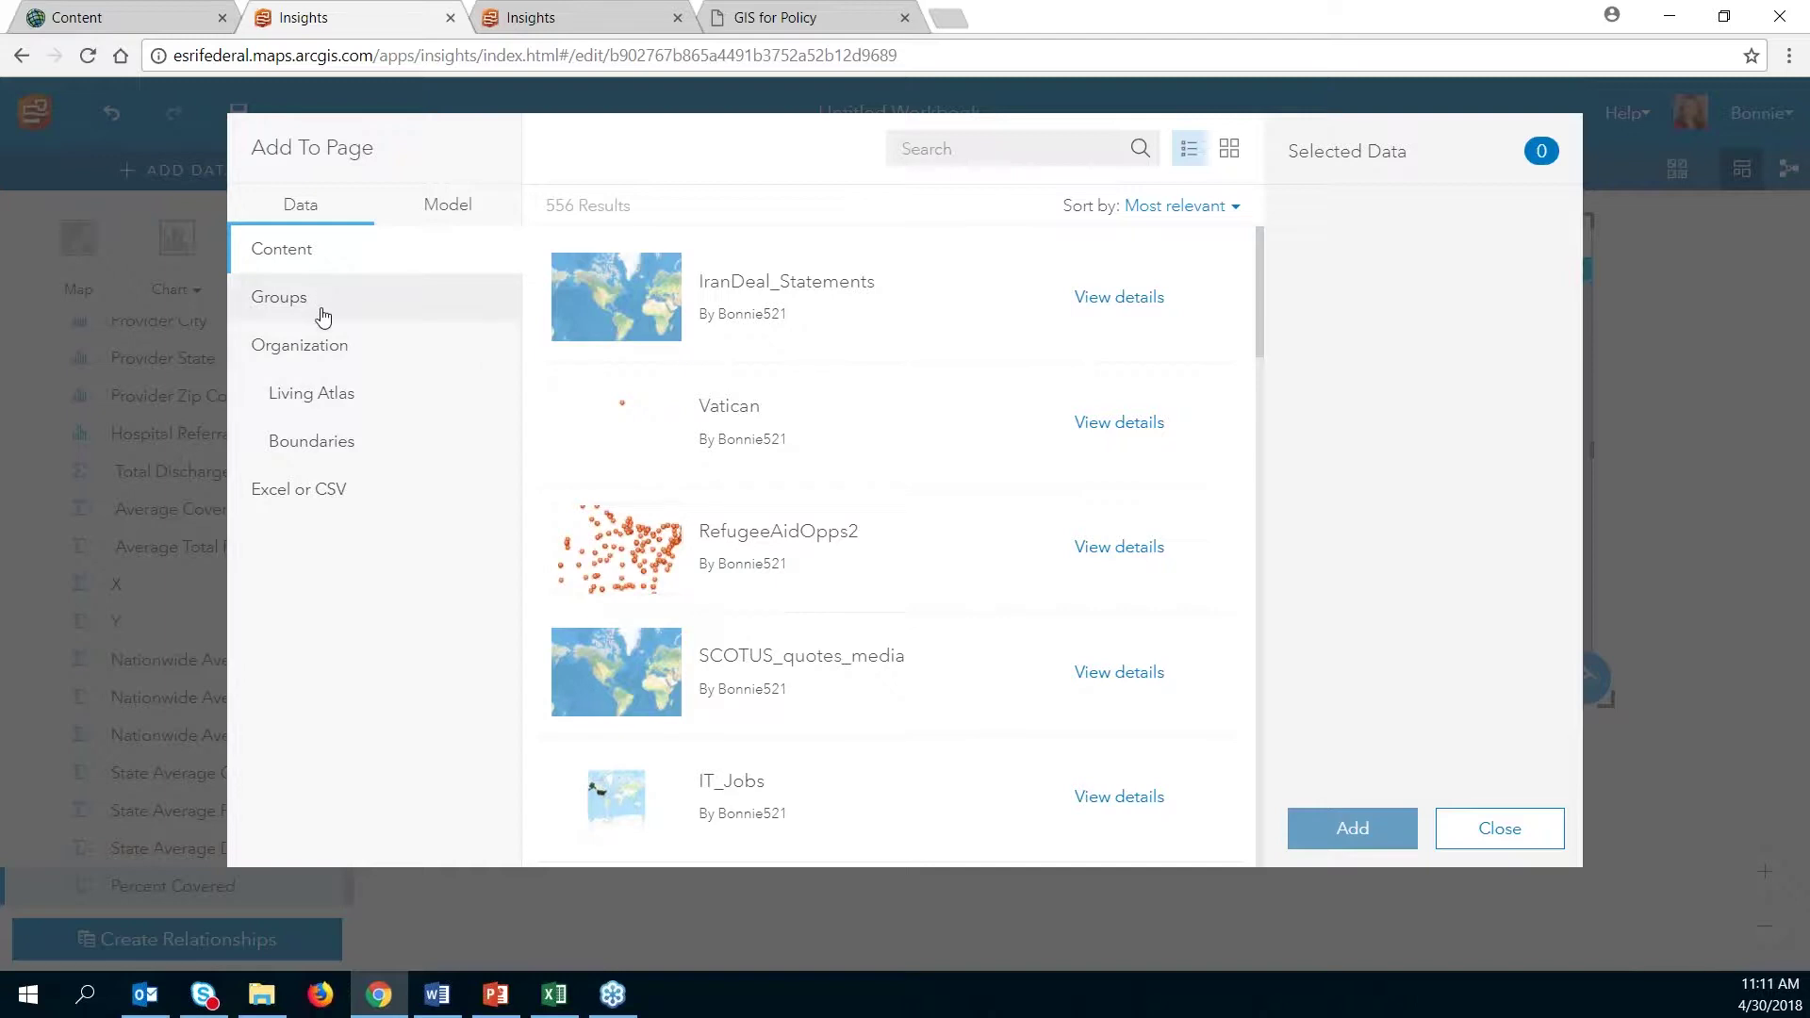
{"action": "left_click", "coordinate": [378, 406]}
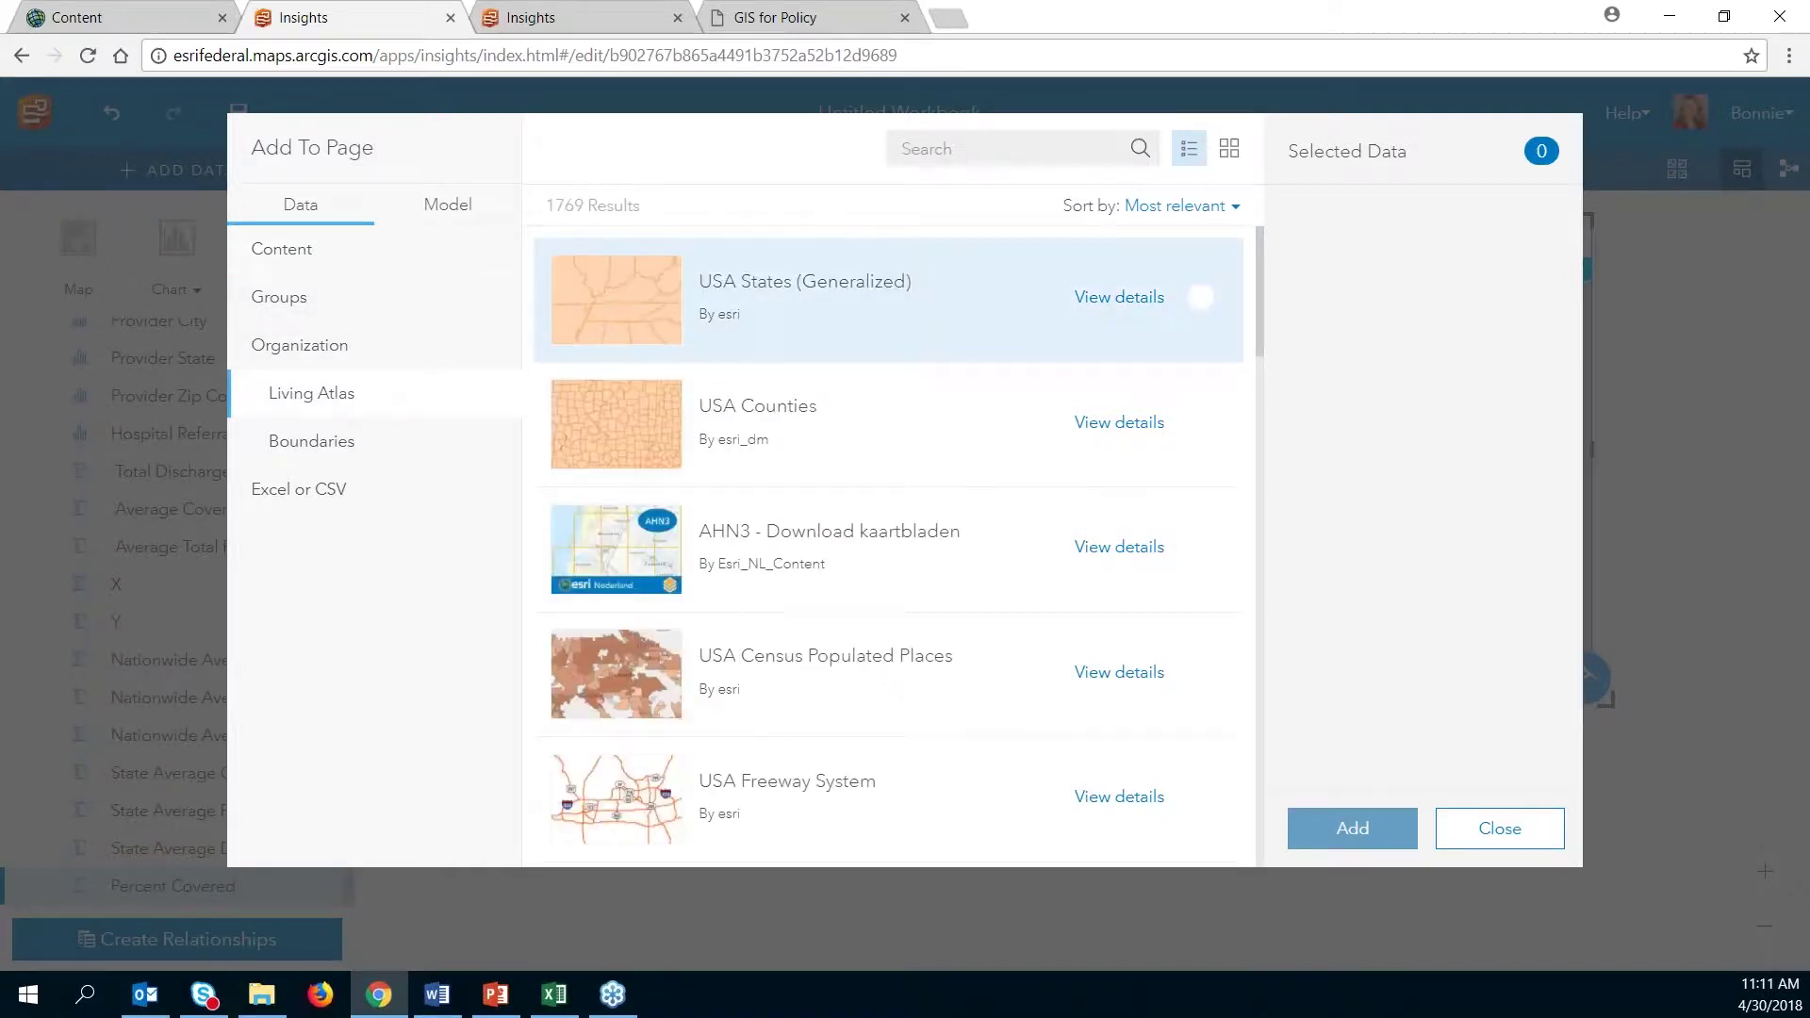
{"action": "left_click", "coordinate": [966, 153]}
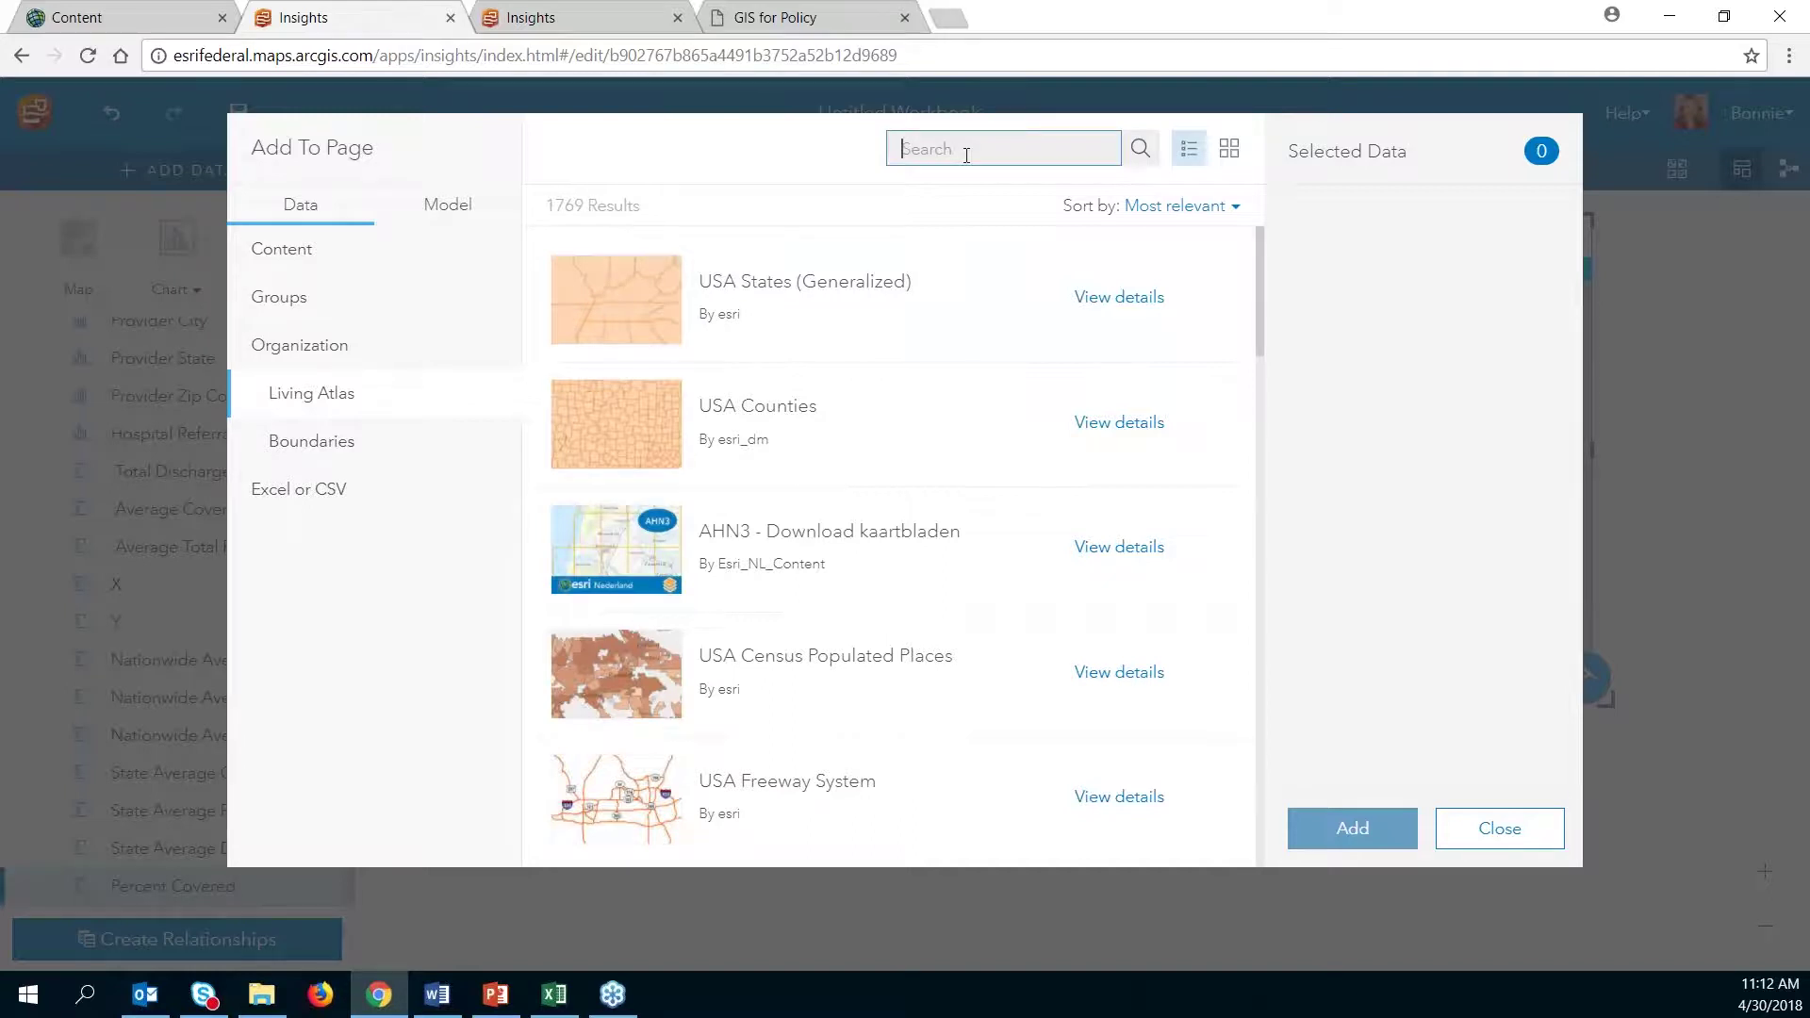
{"action": "type", "text": "115th congress"}
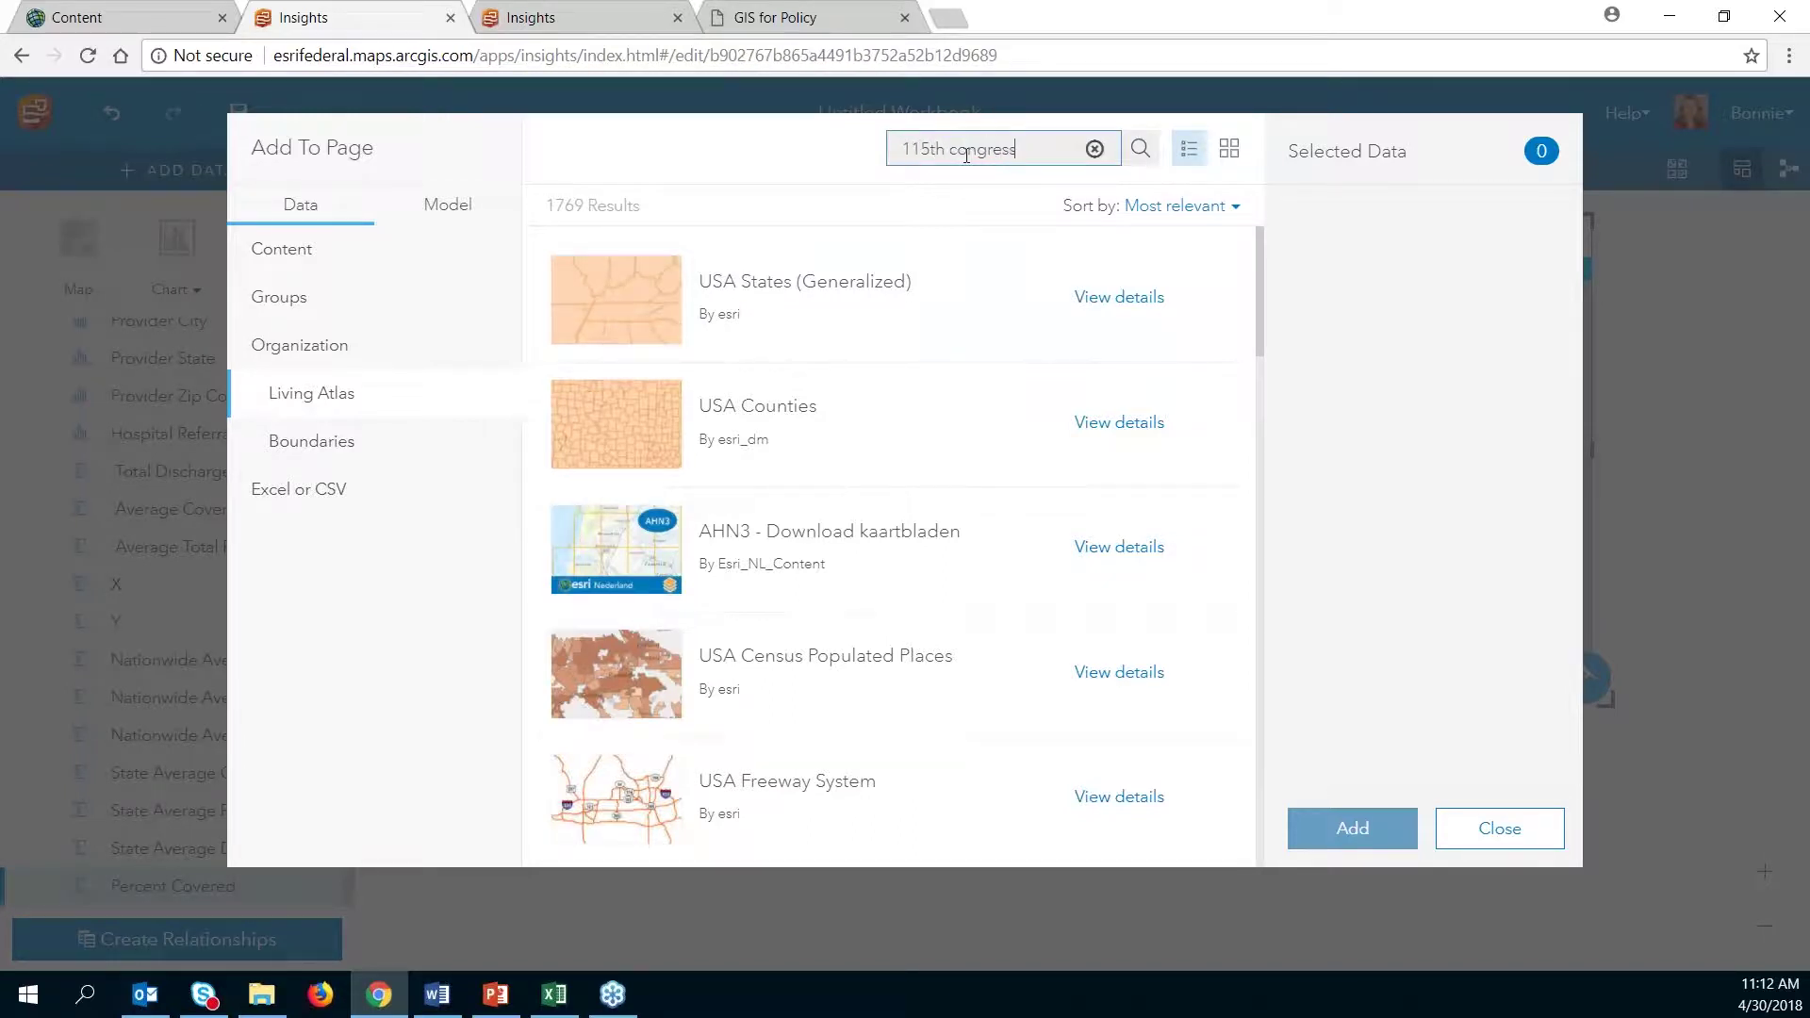
{"action": "key", "text": "Return"}
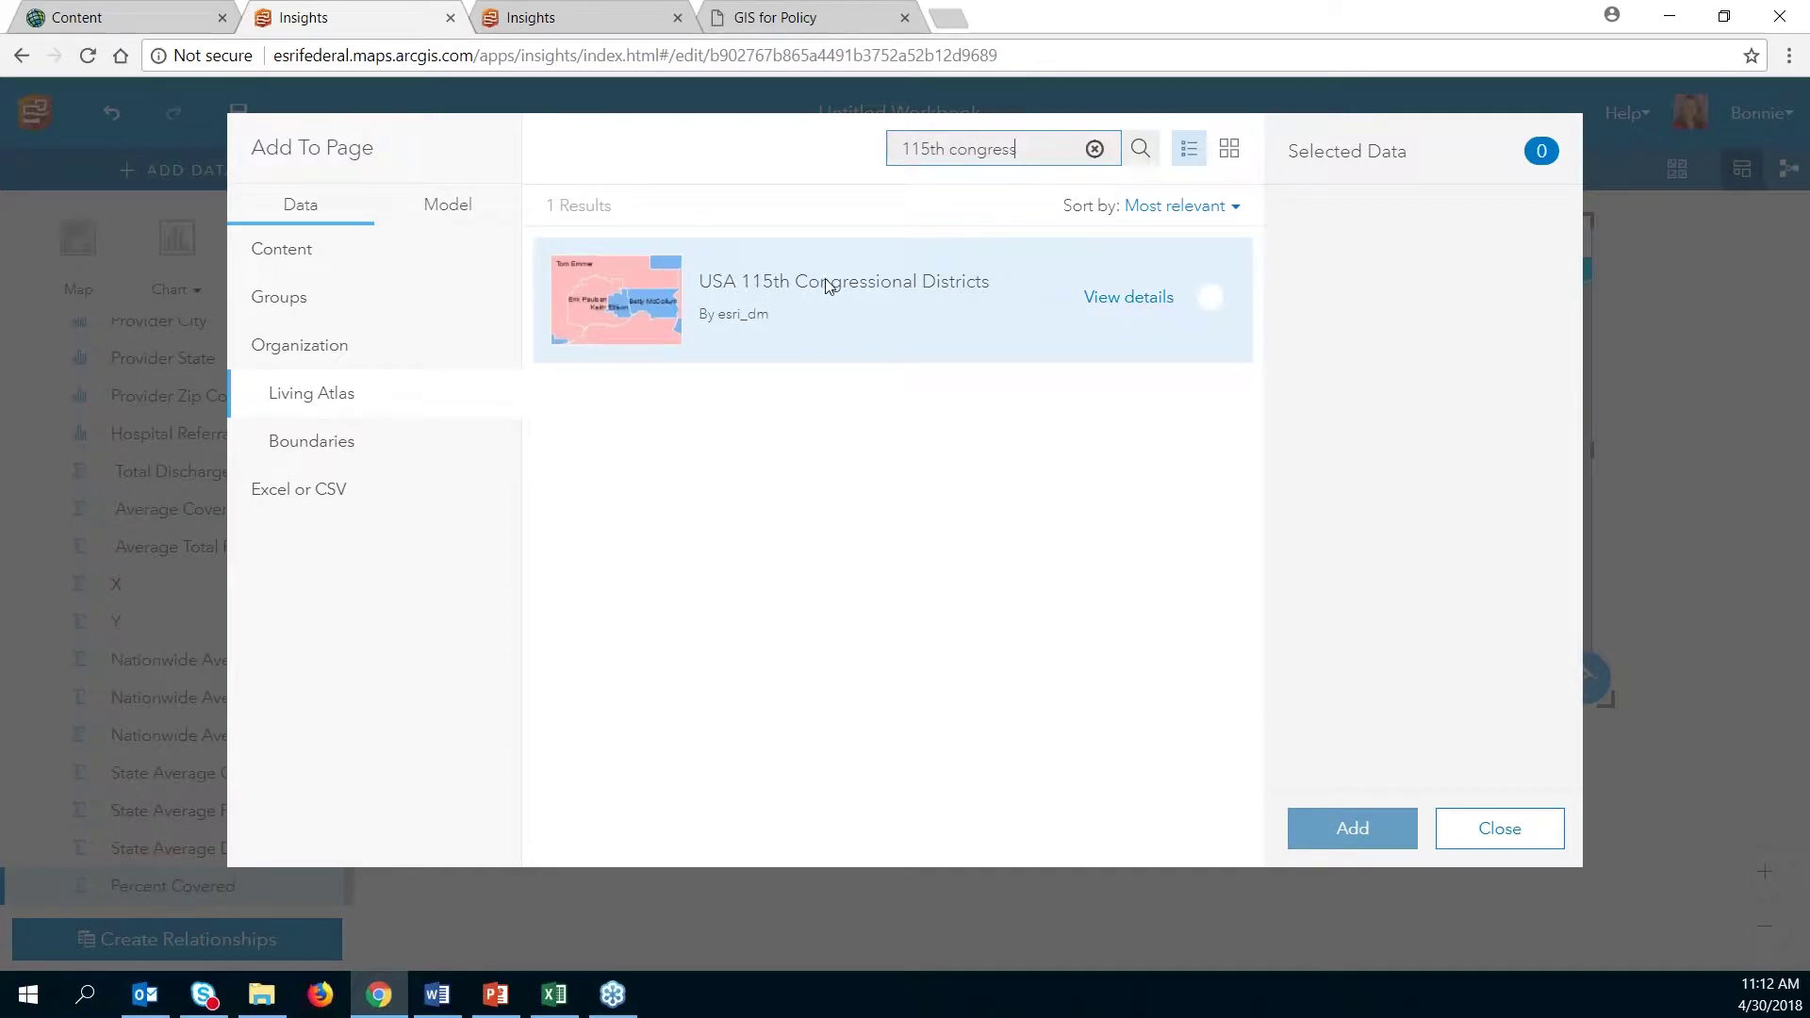
{"action": "left_click", "coordinate": [735, 287]}
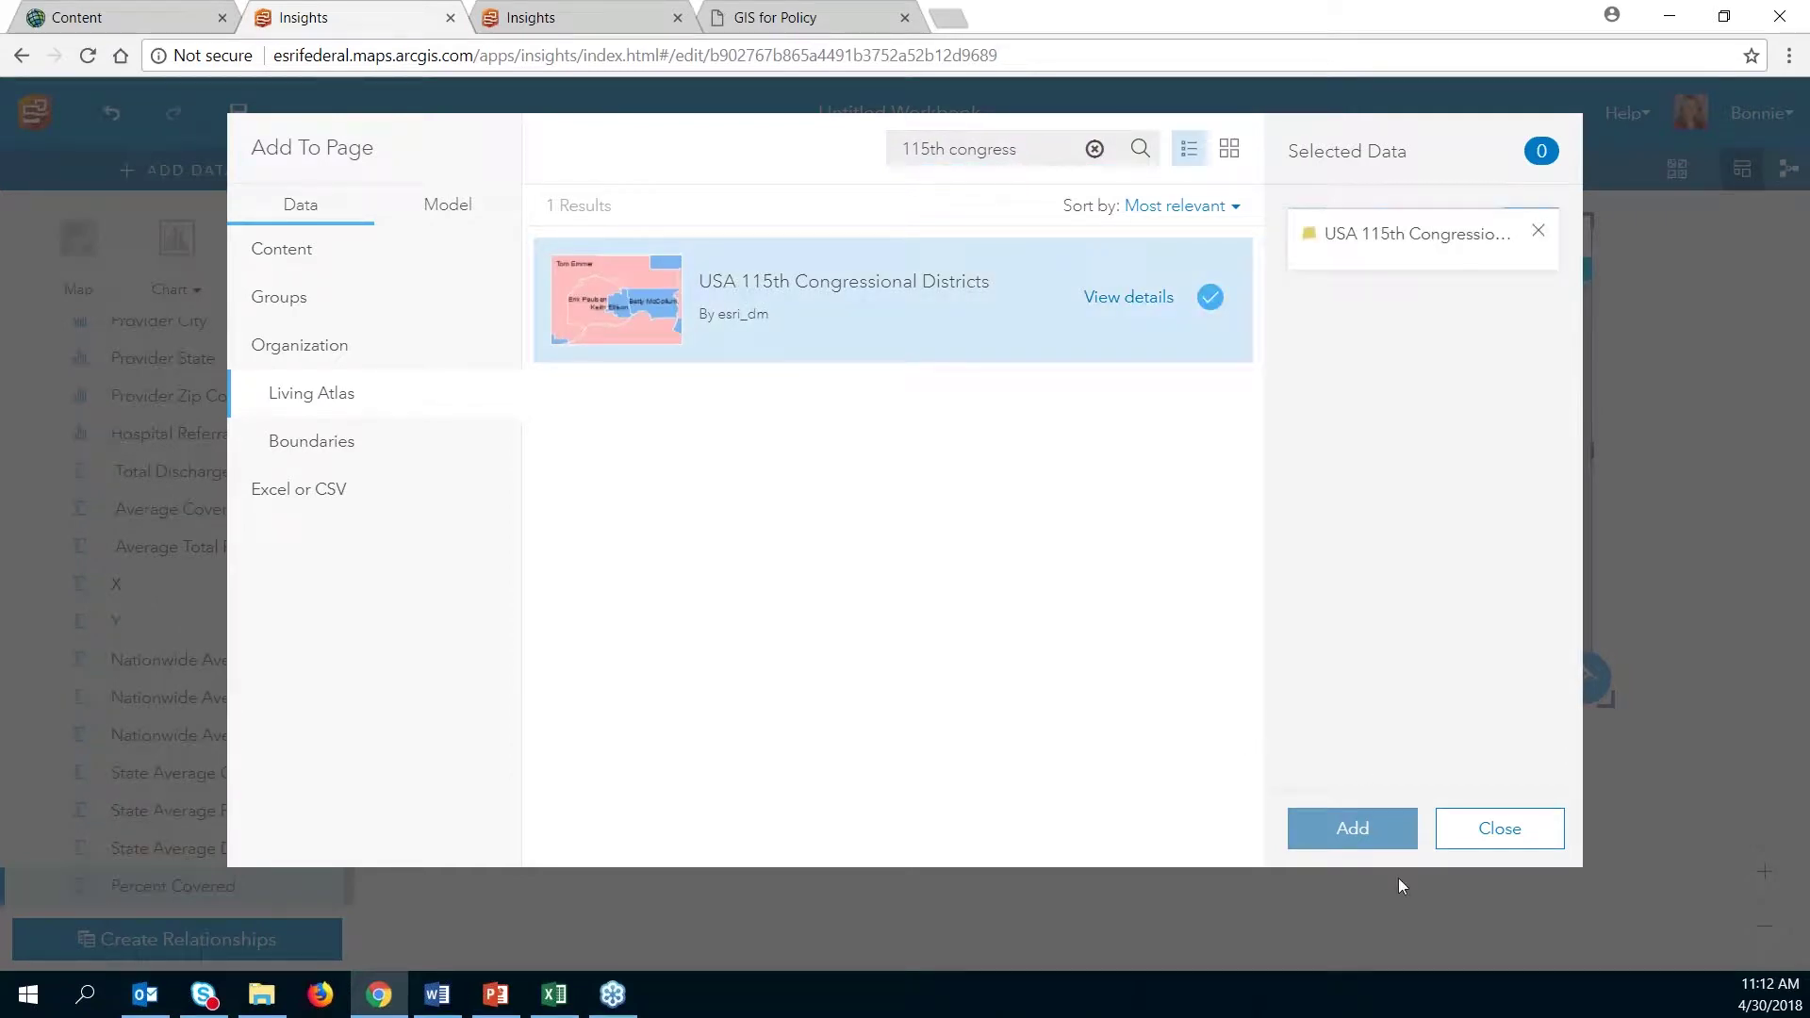
{"action": "left_click", "coordinate": [1355, 830]}
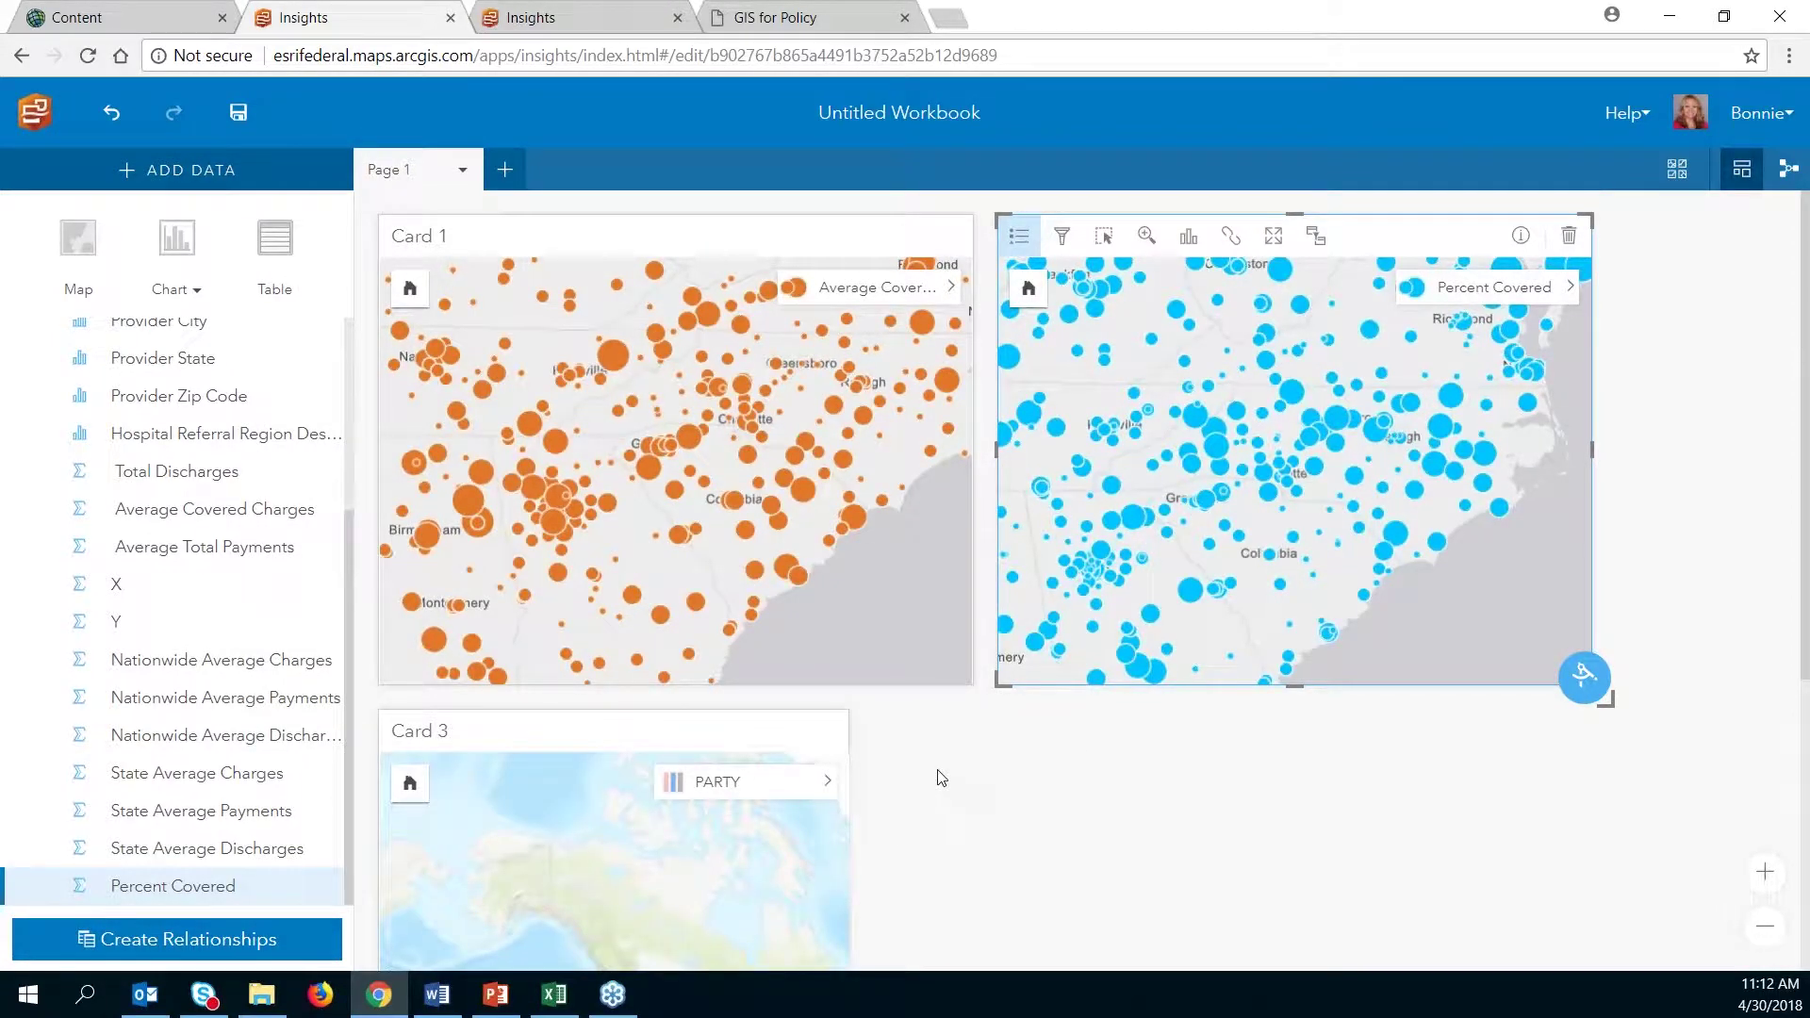
Step: Delete the automatically created PARTY map card of the congressional districts
{"action": "scroll", "coordinate": [937, 770], "scroll_direction": "down", "scroll_amount": 3}
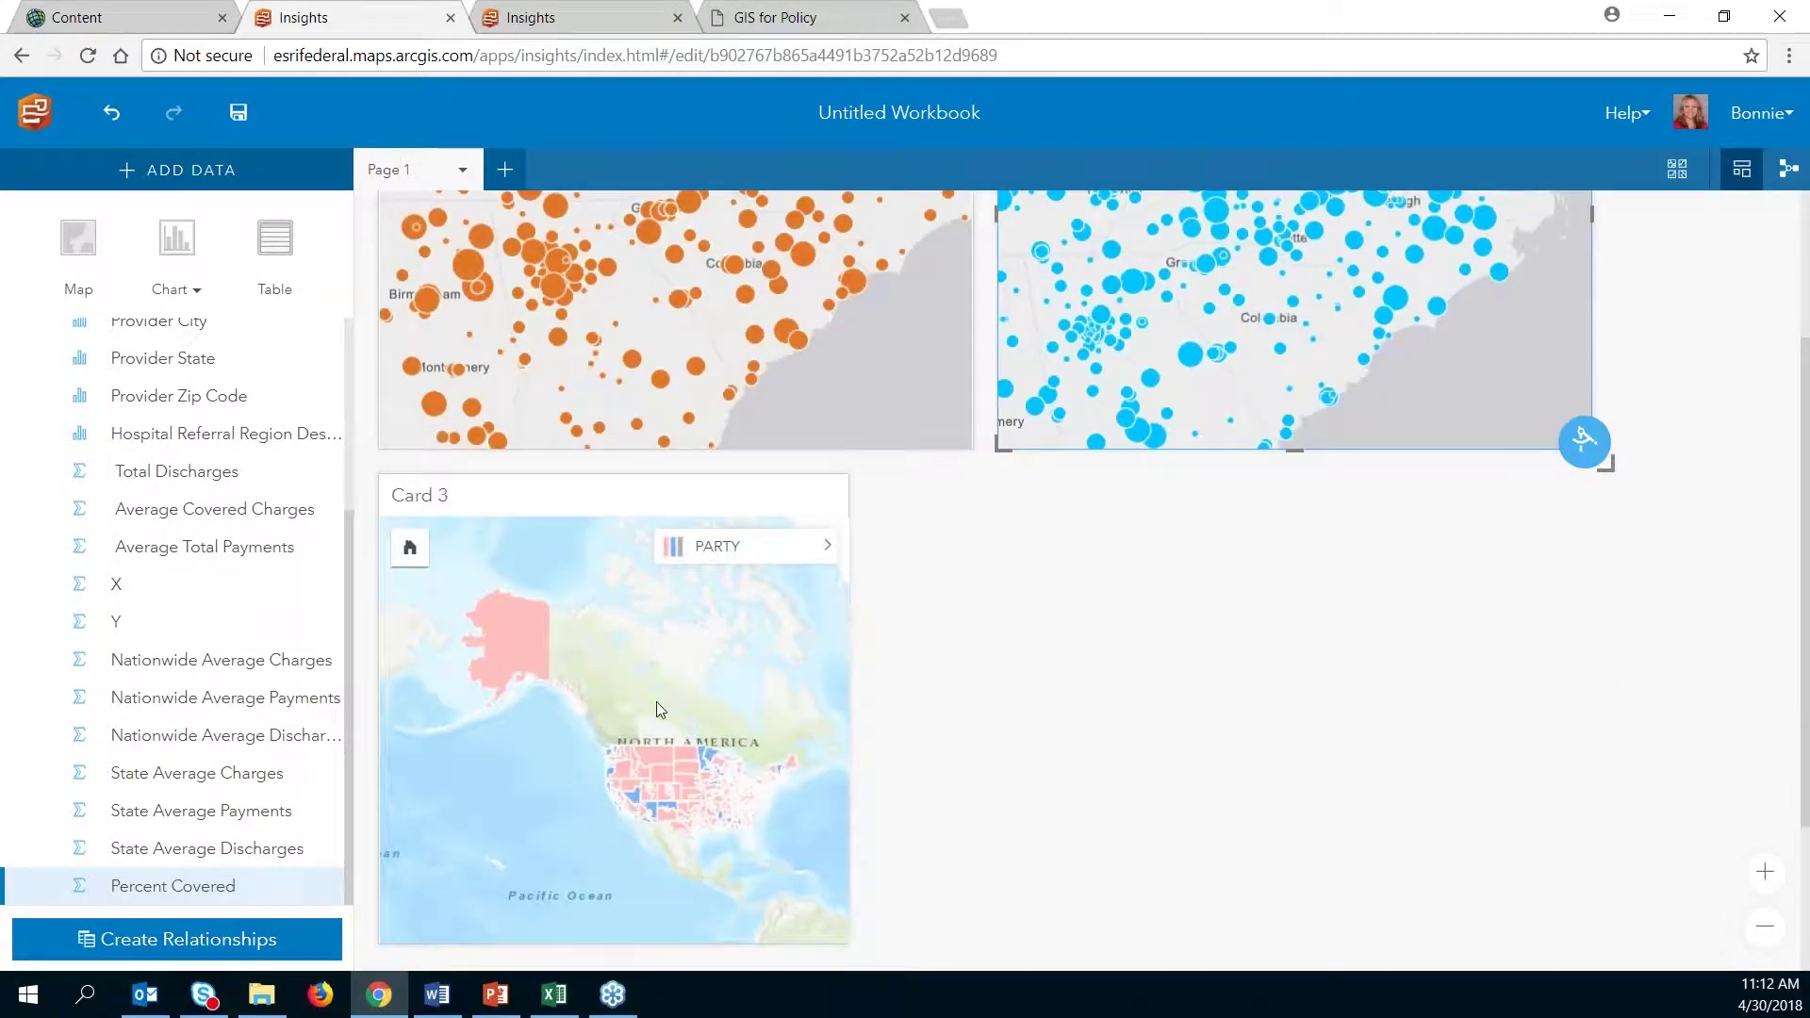
{"action": "left_click", "coordinate": [624, 490]}
{"action": "left_click", "coordinate": [826, 494]}
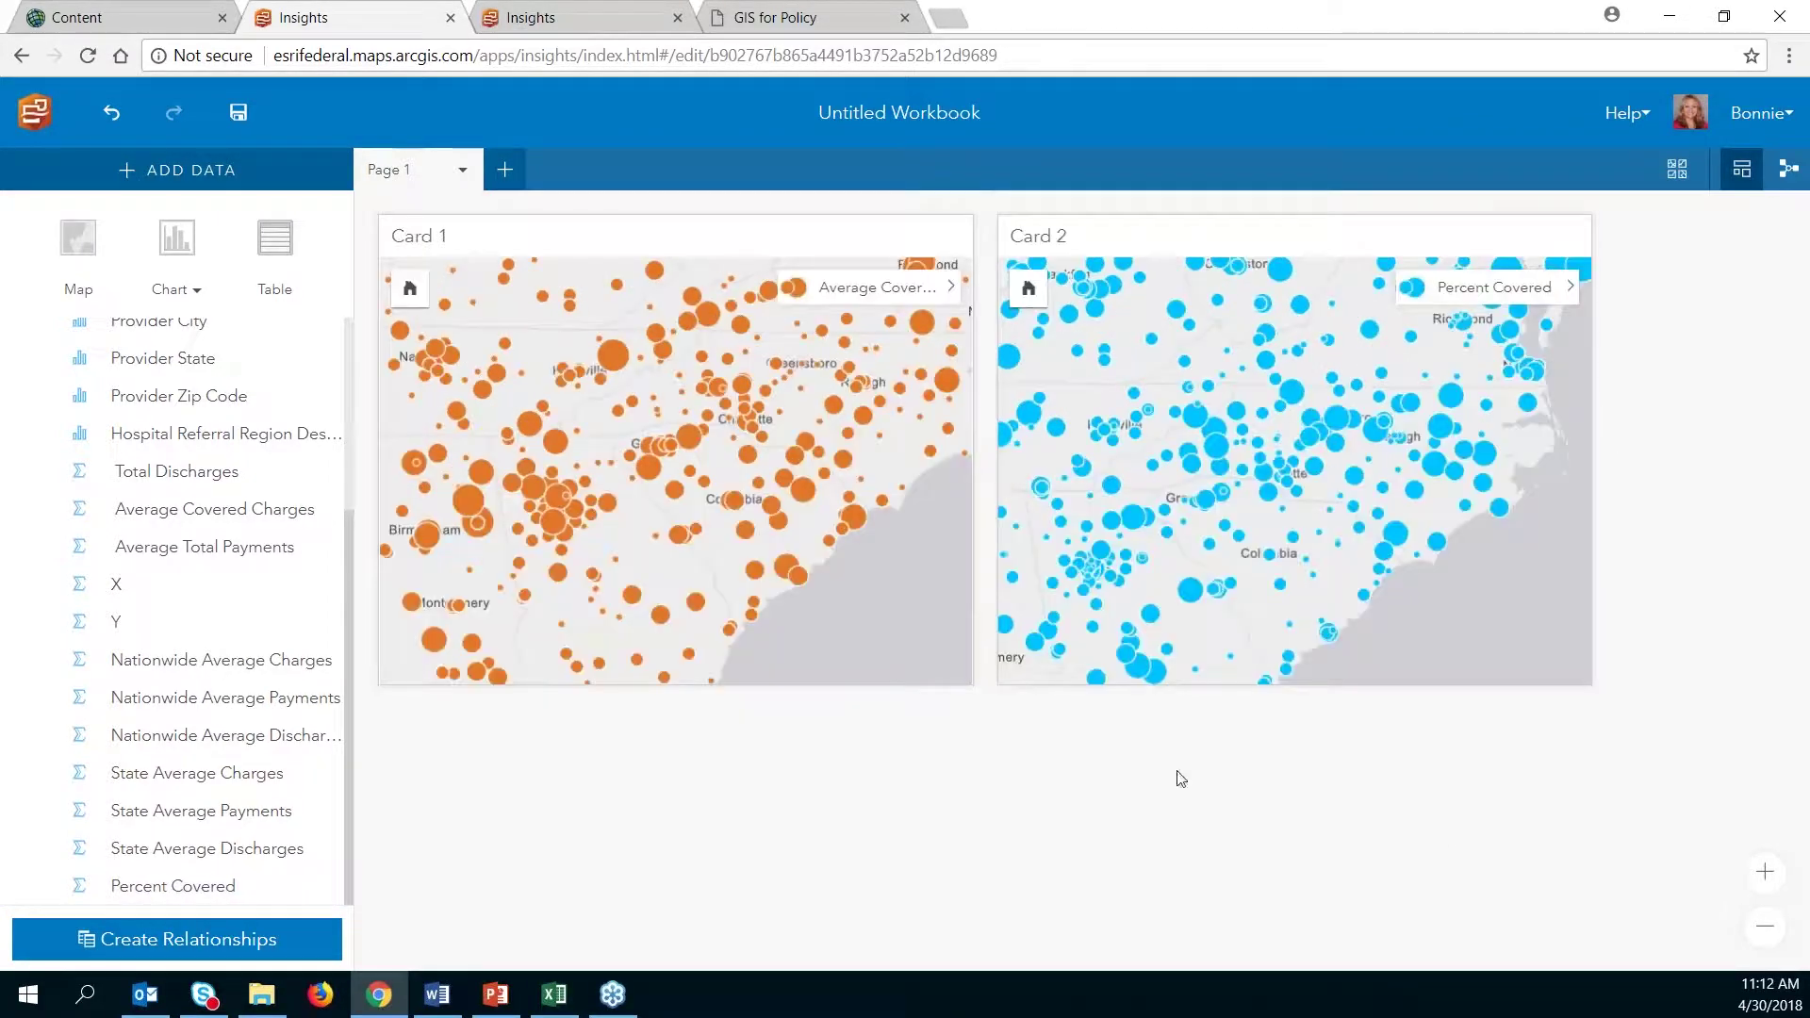
Step: Add the Location field of USA 115th Congressional Districts as a layer on the Percent Covered map
{"action": "left_click_drag", "start_coordinate": [349, 625], "coordinate": [363, 371]}
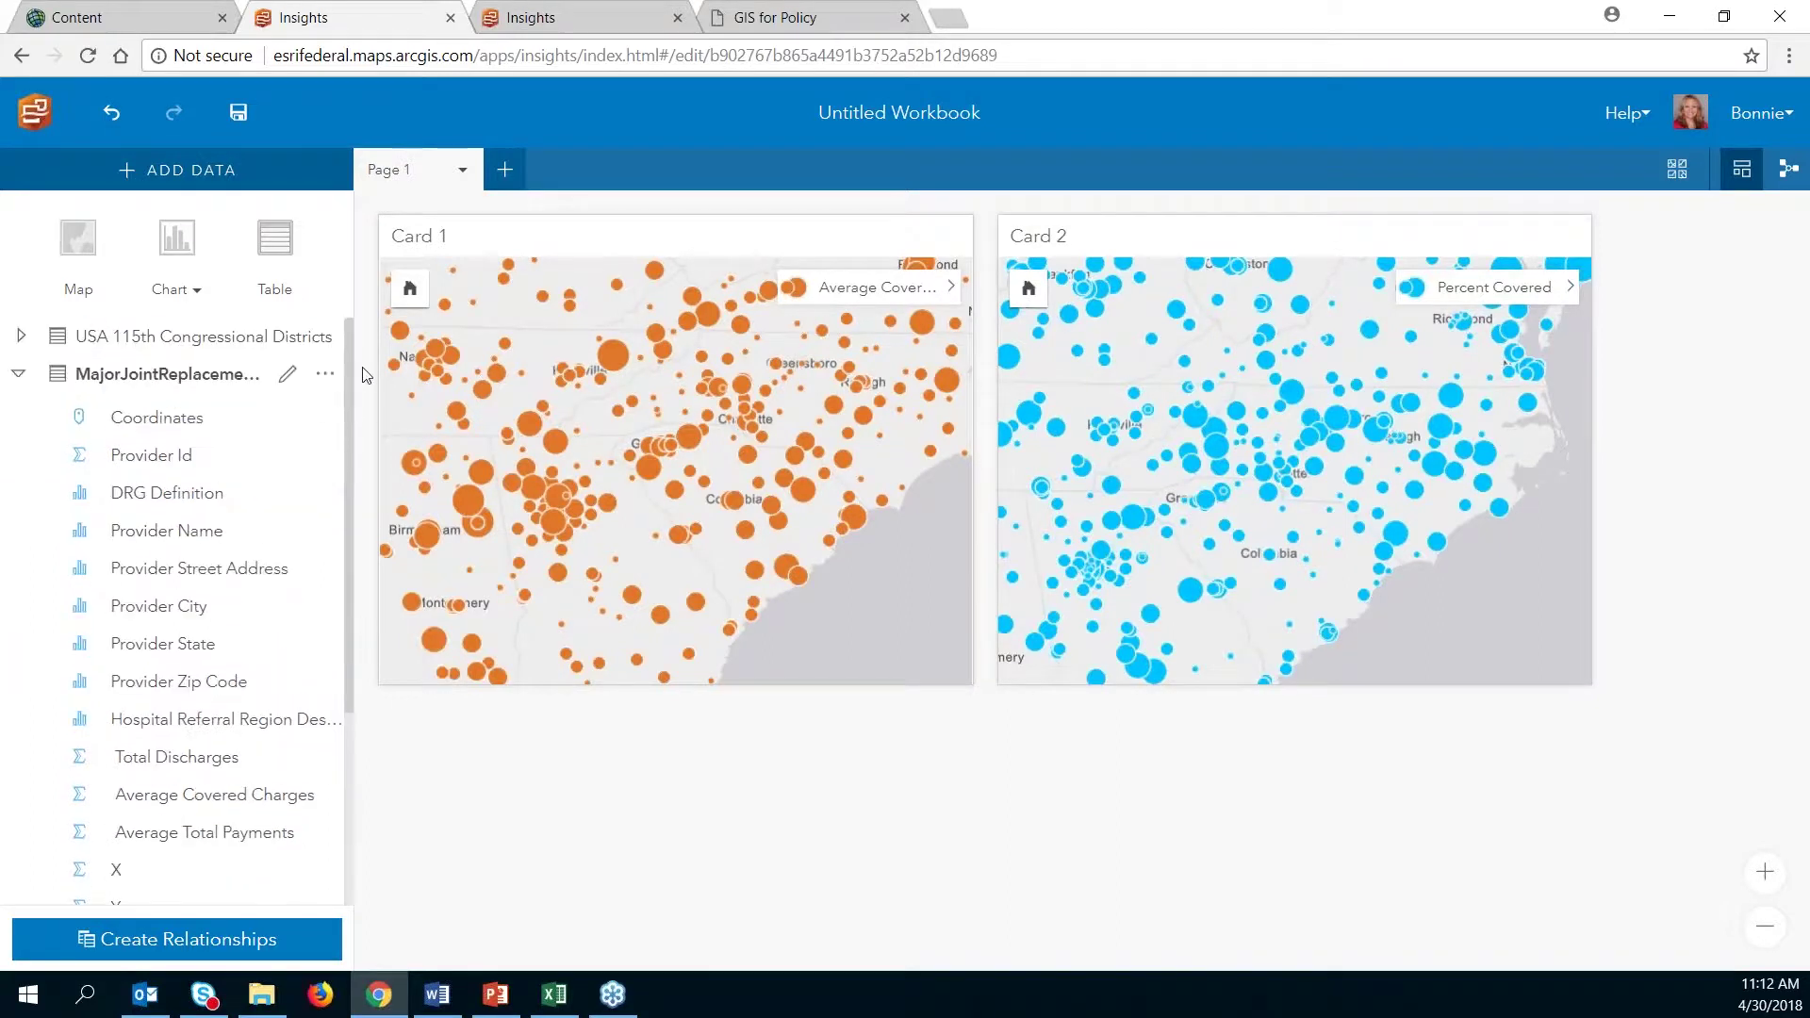
{"action": "left_click", "coordinate": [17, 377]}
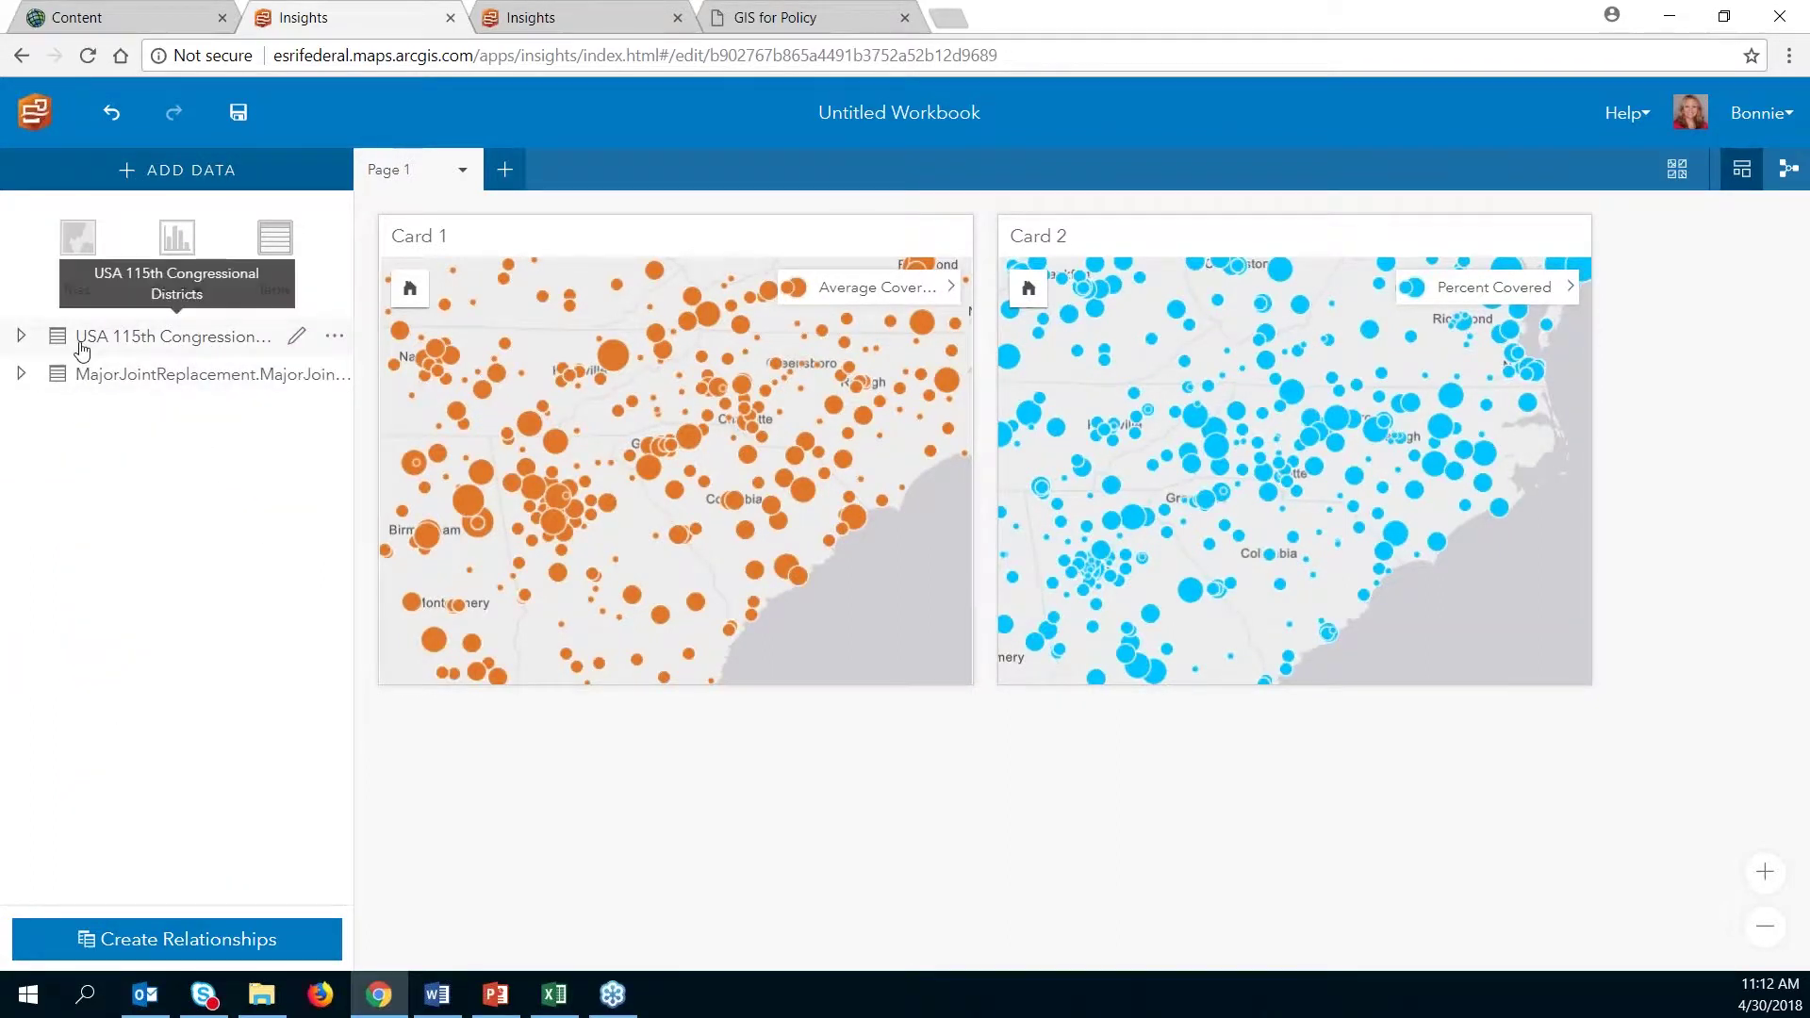
{"action": "left_click", "coordinate": [20, 338]}
{"action": "left_click", "coordinate": [143, 377]}
{"action": "left_click_drag", "start_coordinate": [143, 379], "coordinate": [1189, 388]}
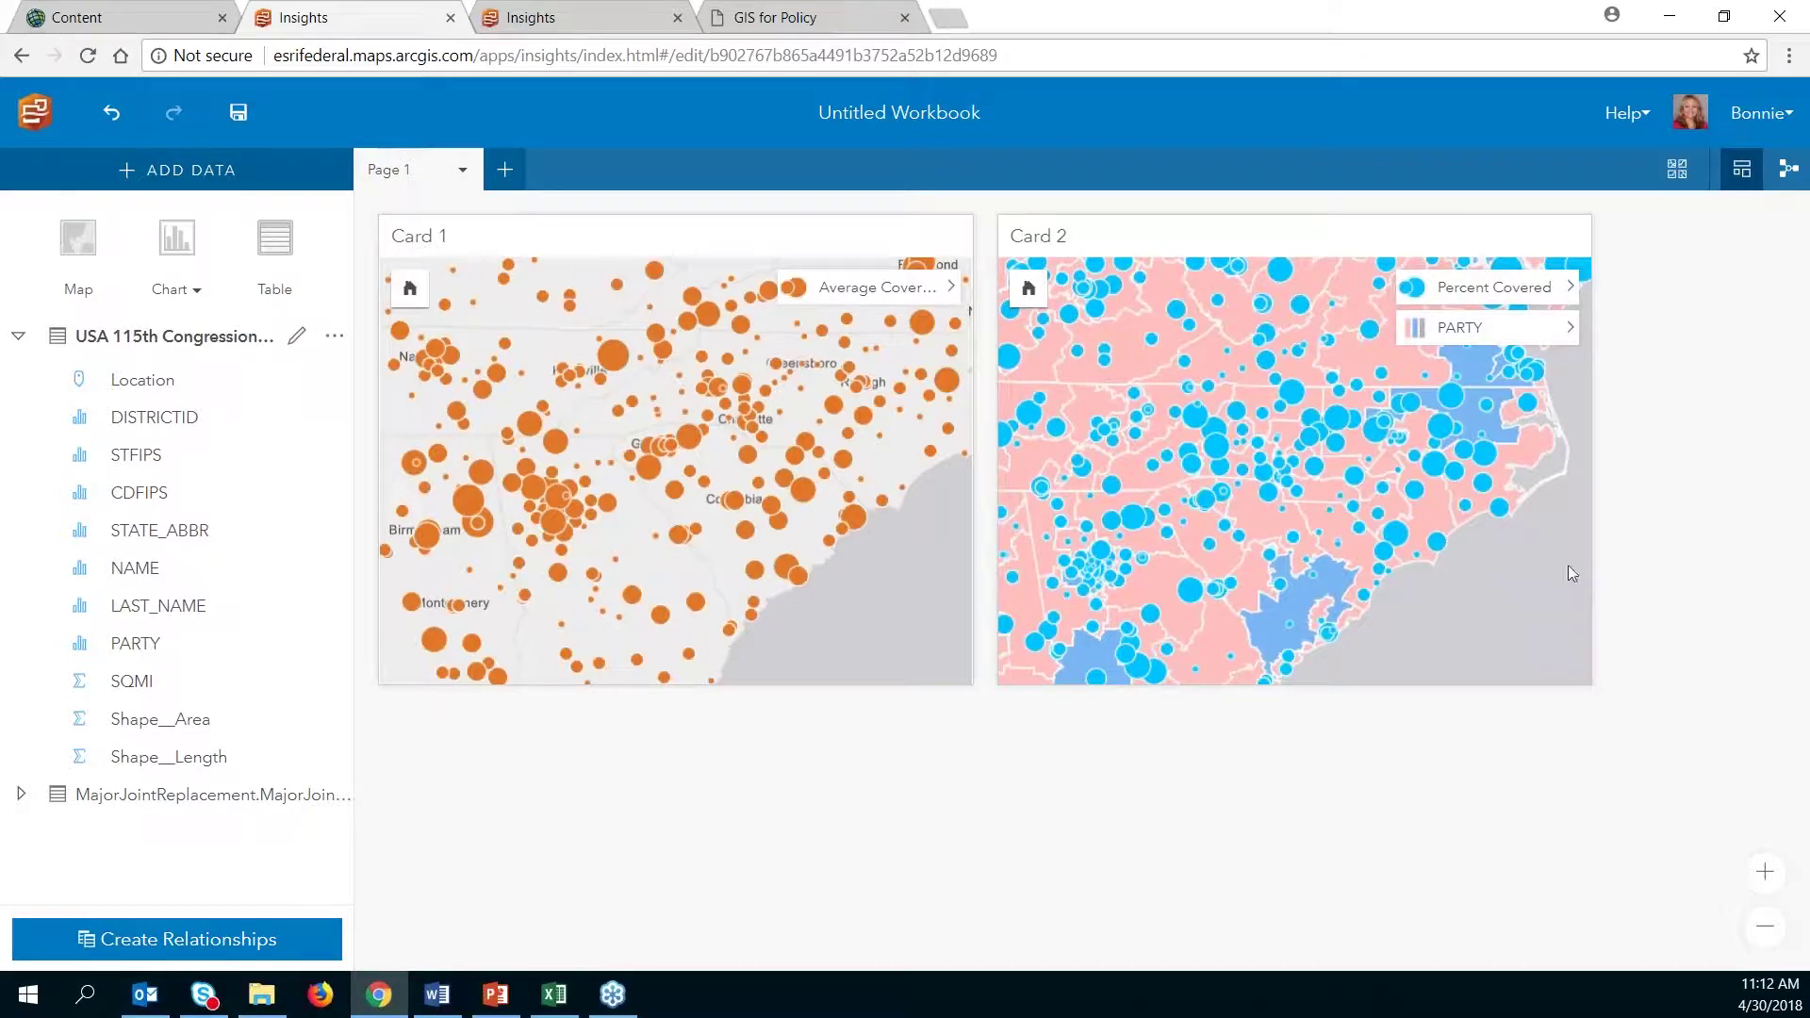
Step: Style the congressional districts layer on the Percent Covered map by Location instead of PARTY
{"action": "left_click", "coordinate": [1569, 328]}
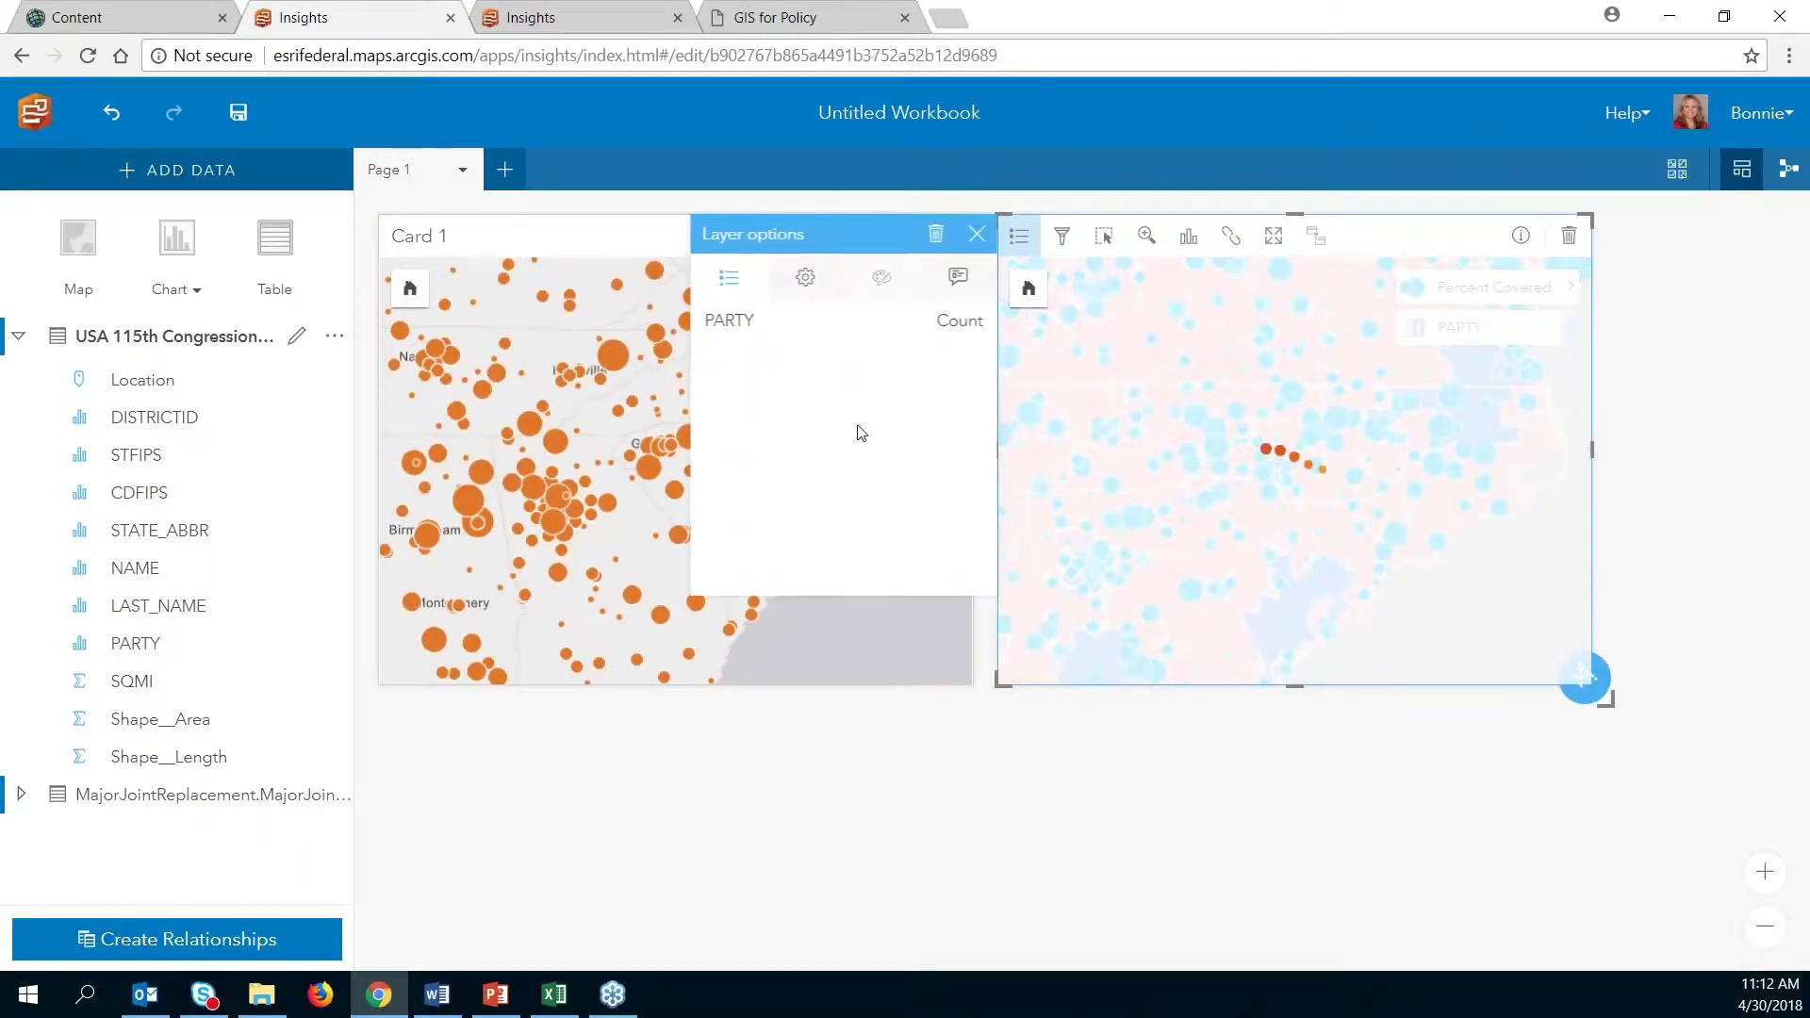
{"action": "left_click", "coordinate": [808, 279]}
{"action": "left_click", "coordinate": [856, 377]}
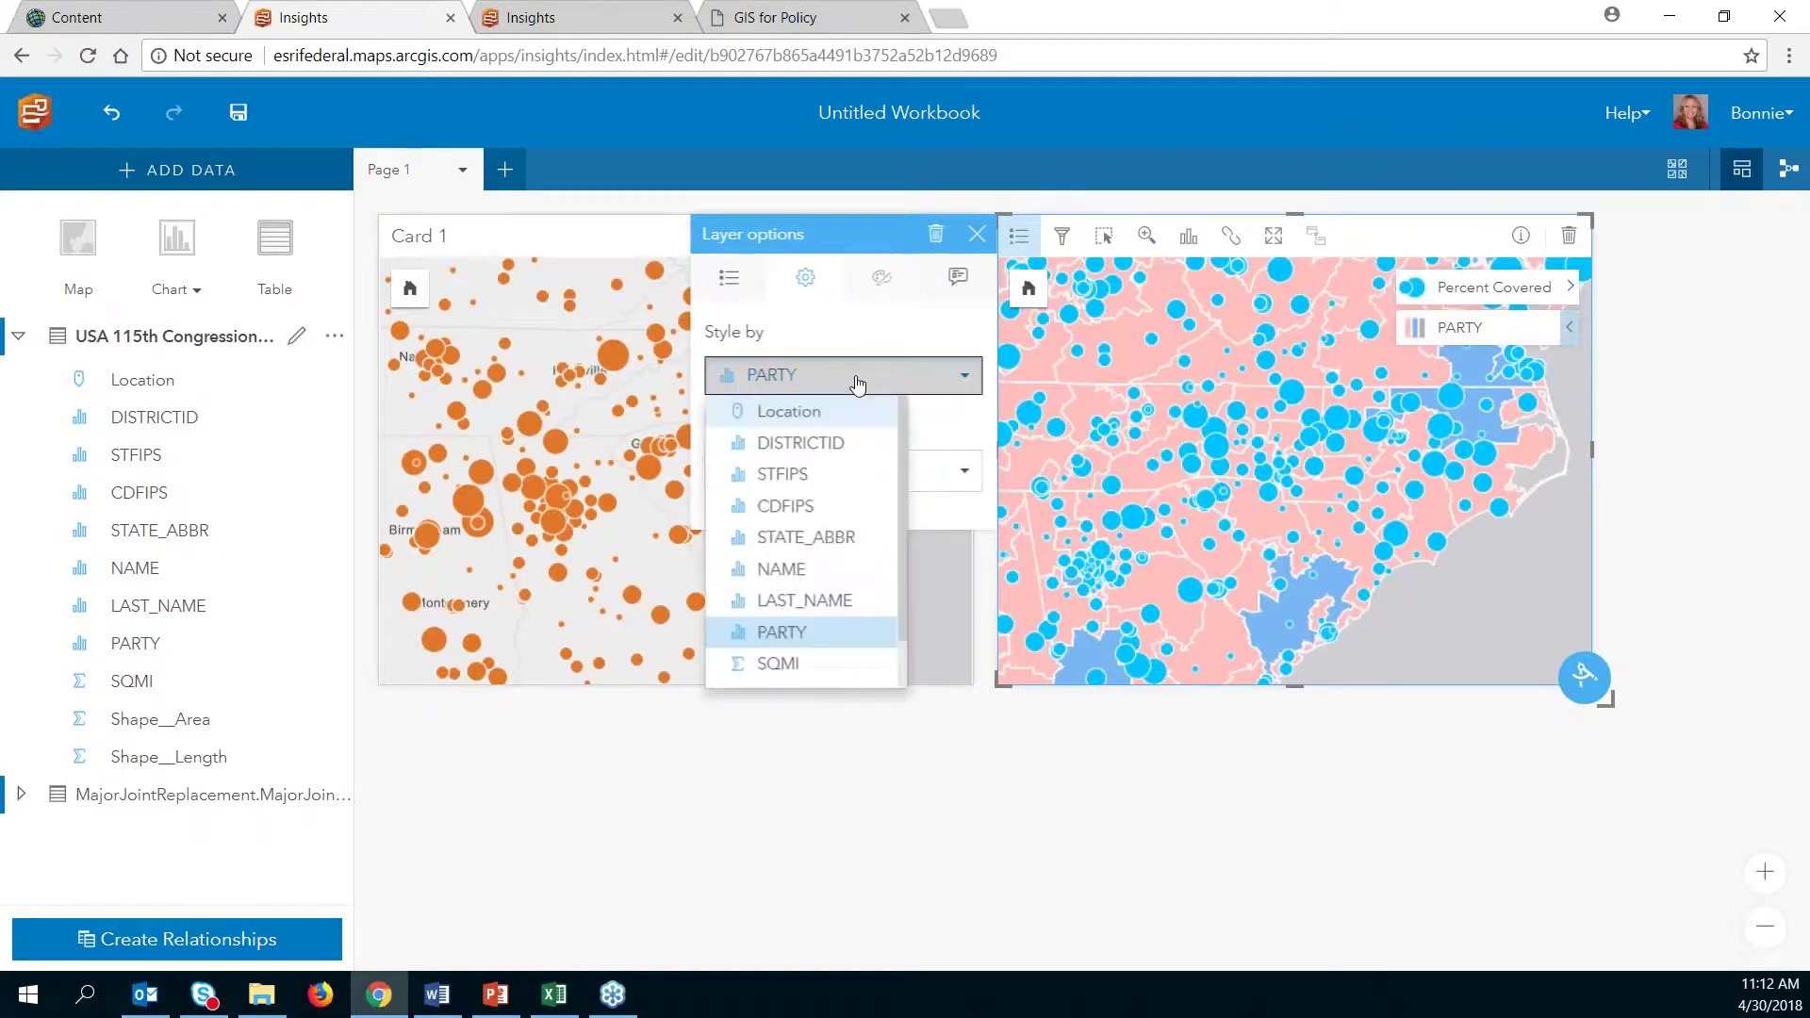
{"action": "left_click", "coordinate": [815, 417]}
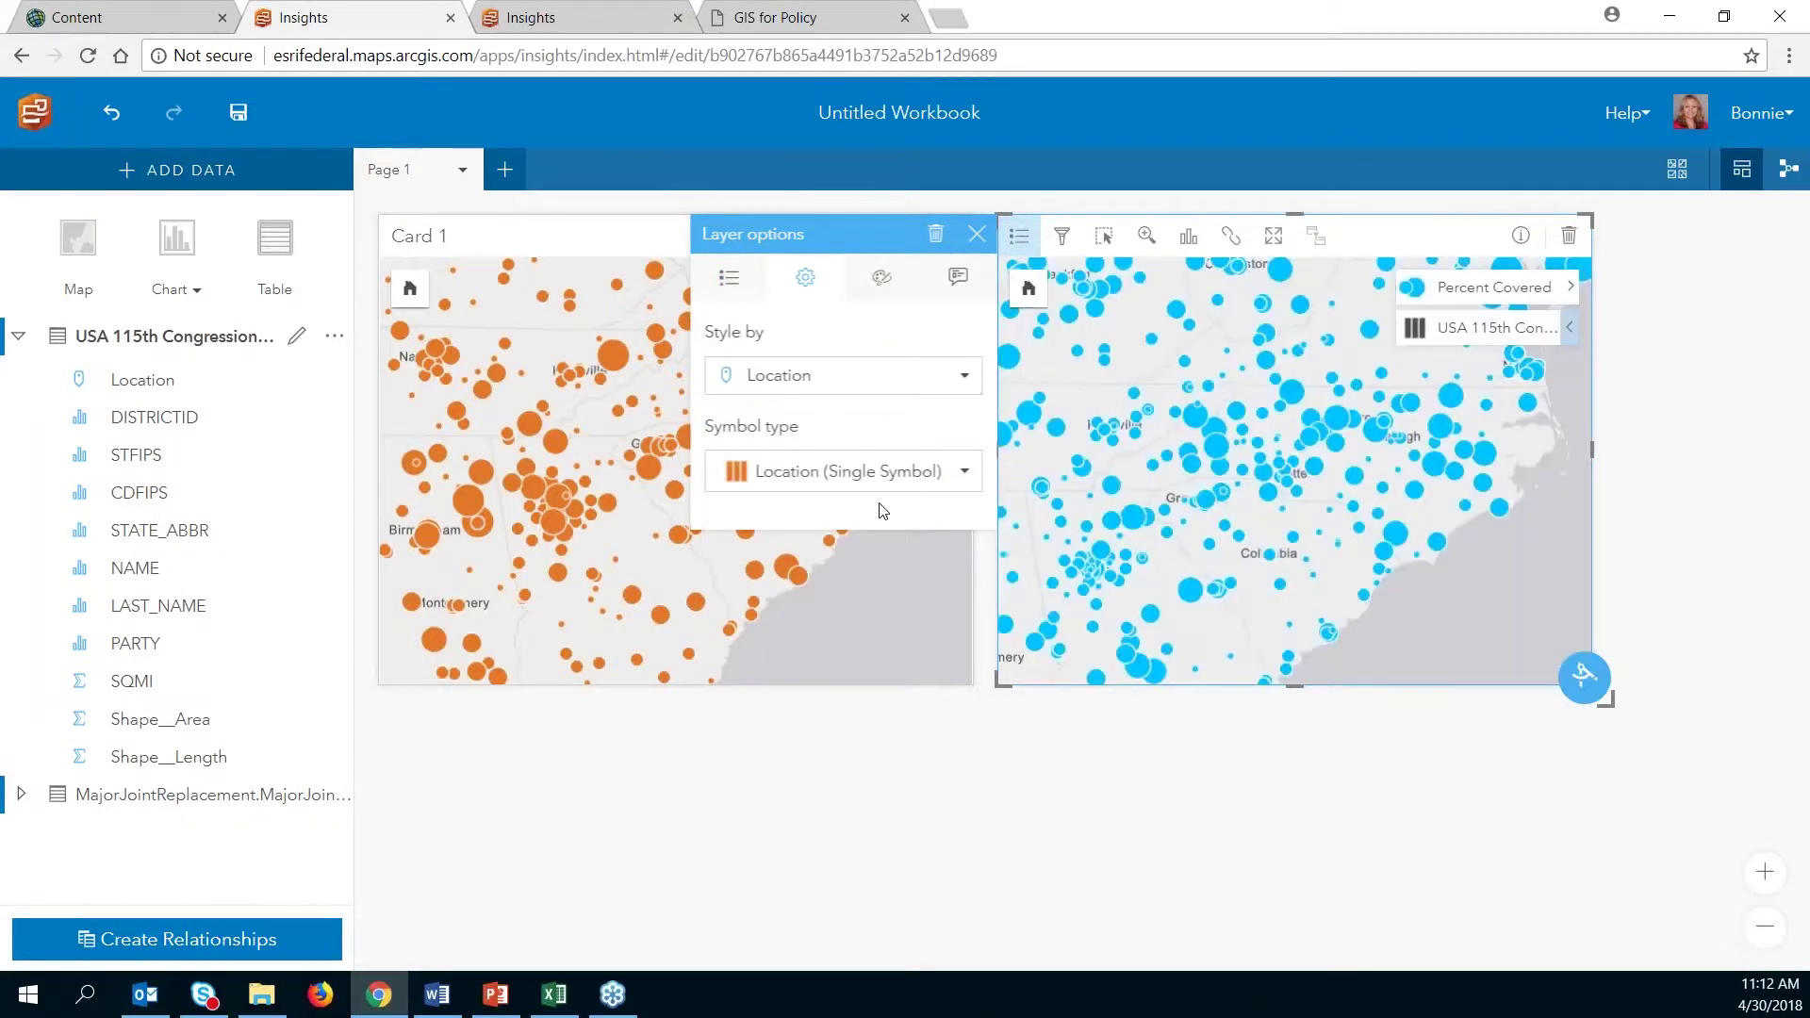
{"action": "left_click", "coordinate": [977, 234]}
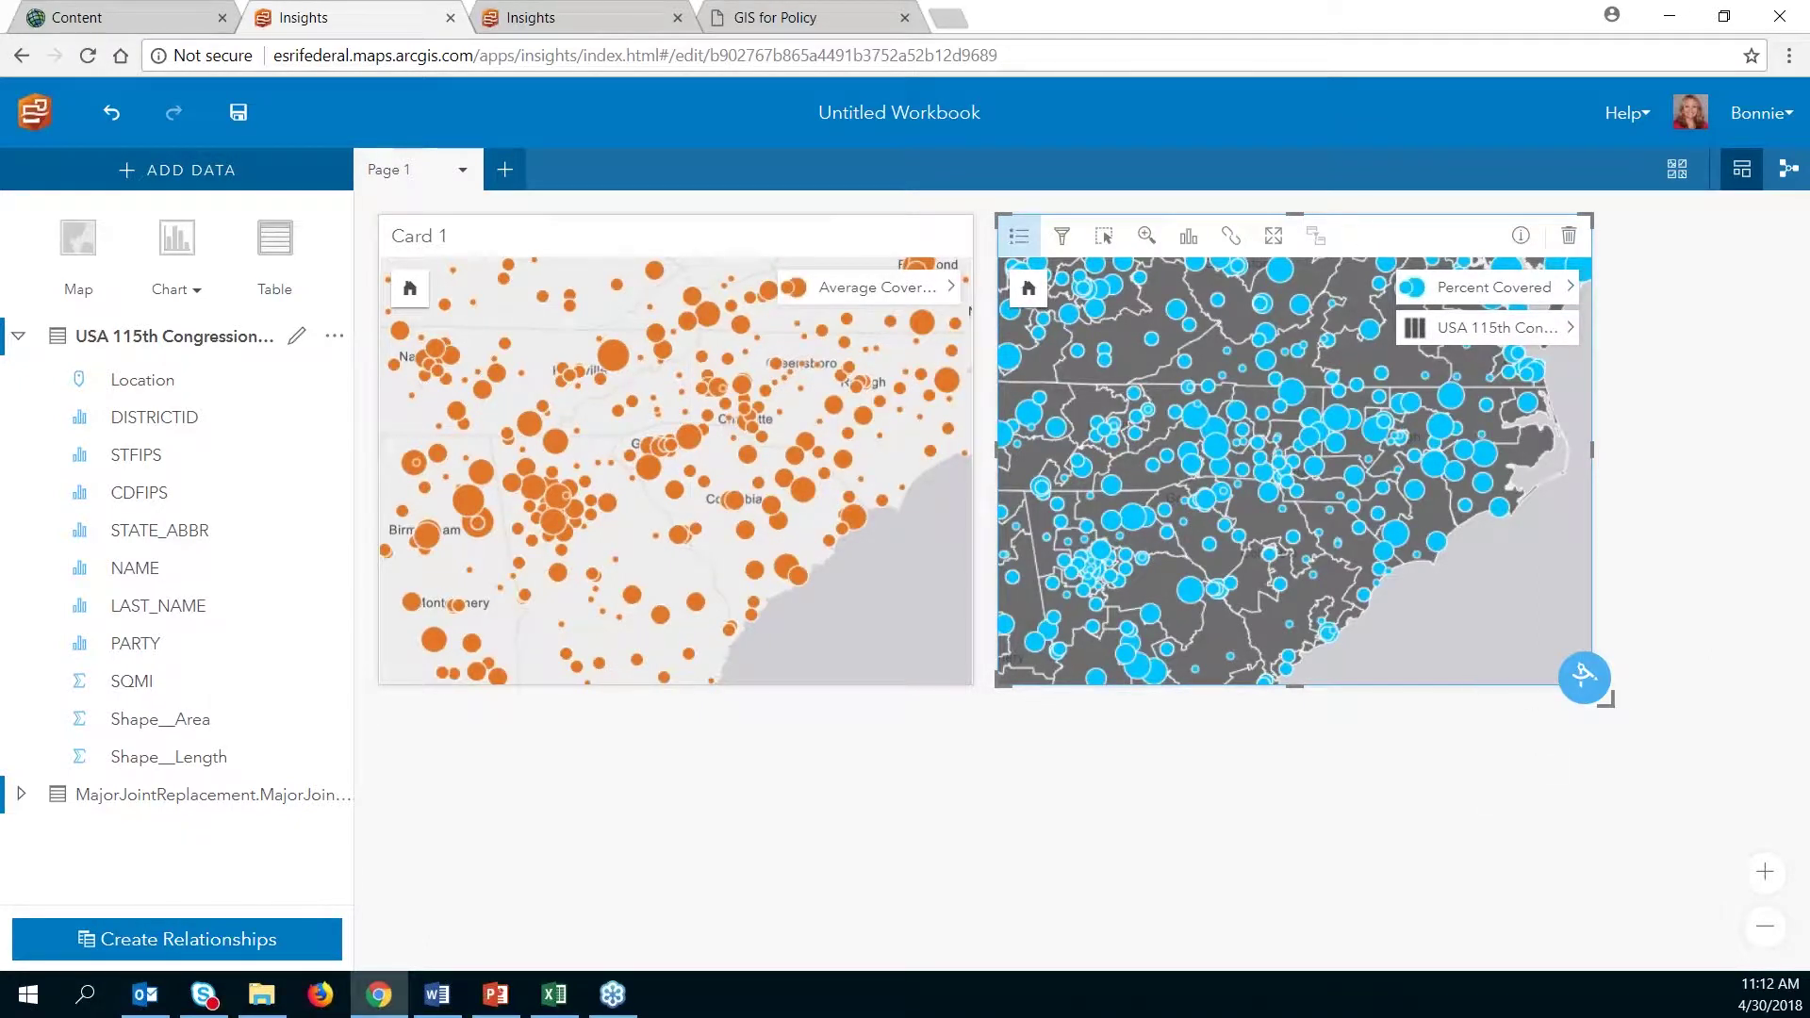
Step: Link the extents of the Average Covered Charges and Percent Covered maps so they pan and zoom together
{"action": "scroll", "coordinate": [788, 456], "scroll_direction": "down", "scroll_amount": 2}
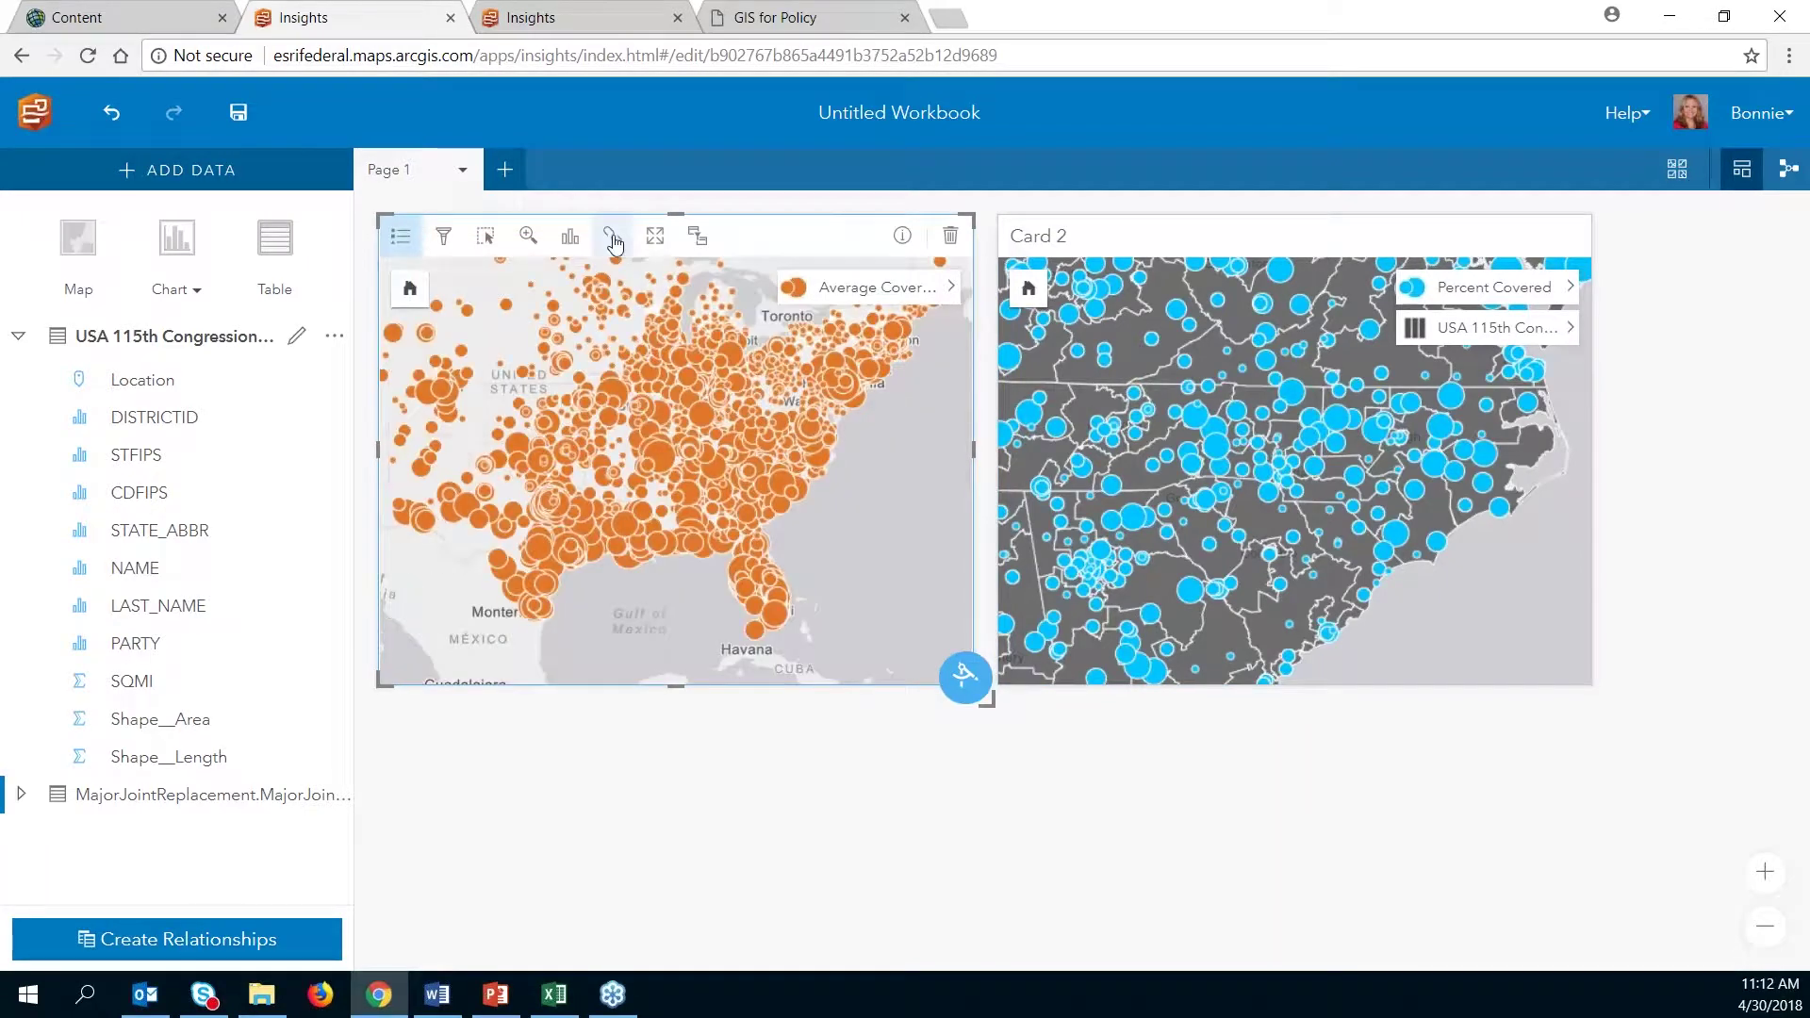
{"action": "left_click", "coordinate": [612, 240]}
{"action": "mouse_move", "coordinate": [1319, 460]}
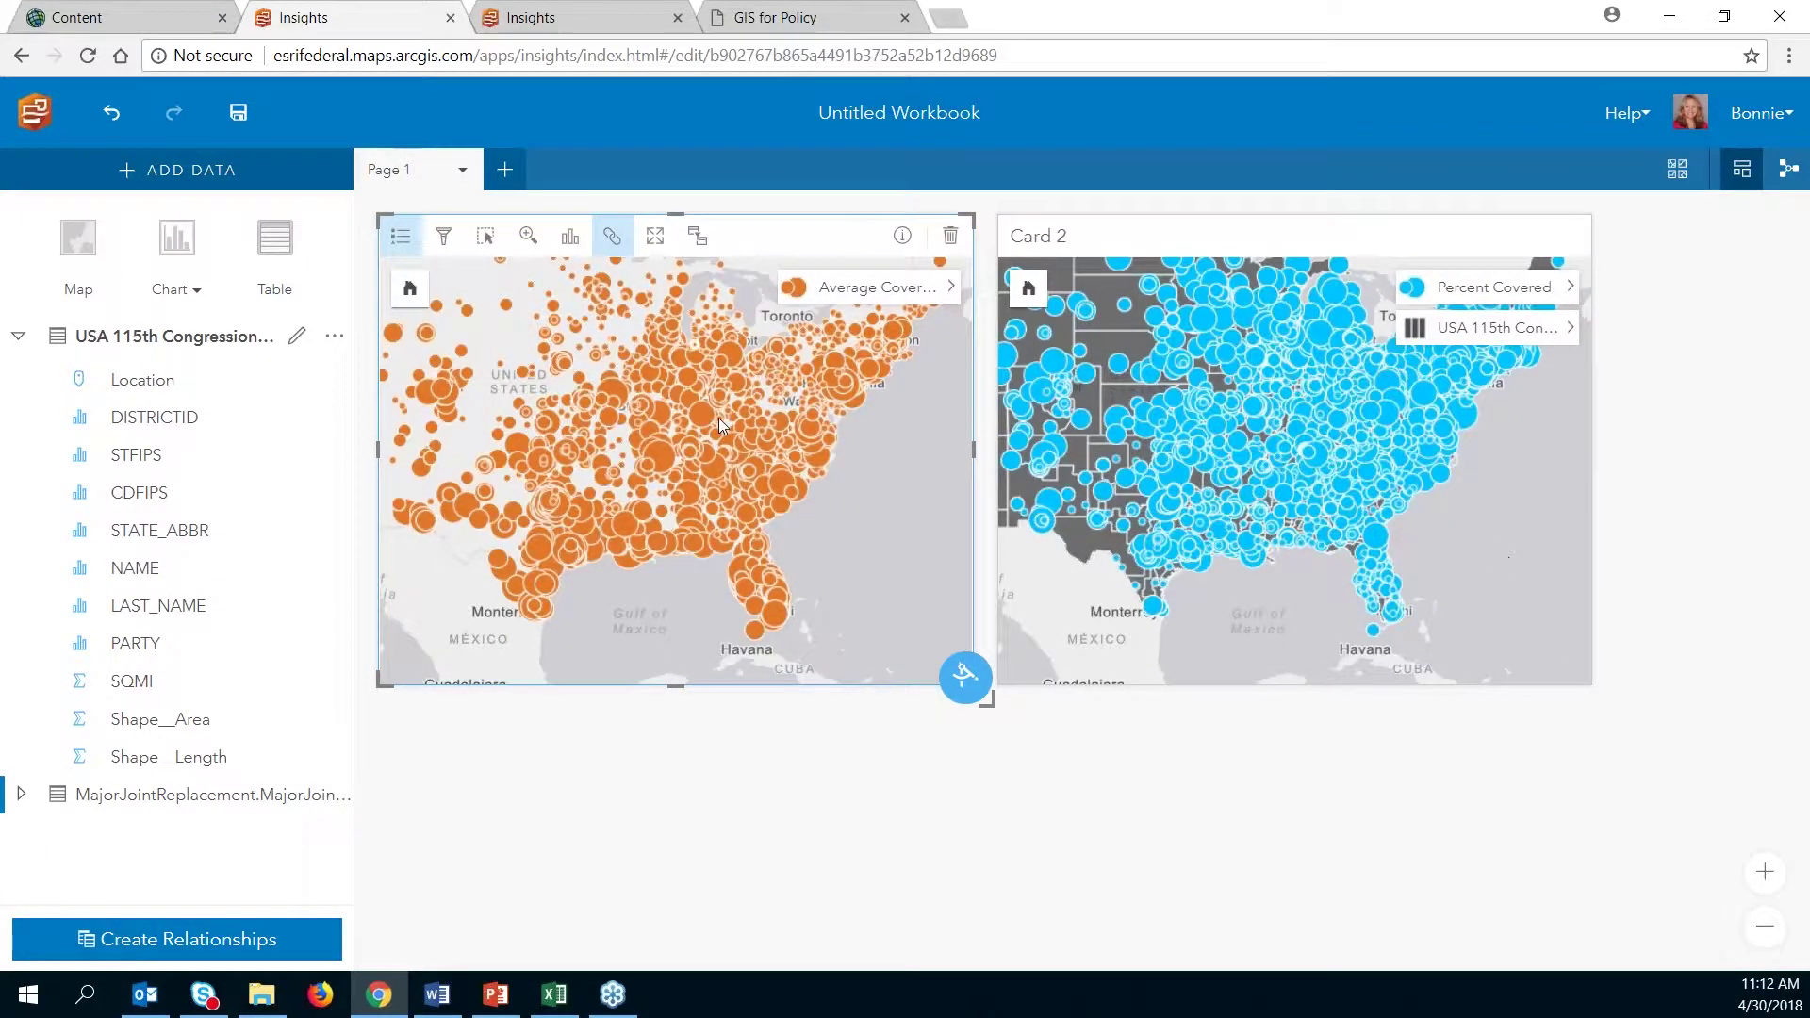
{"action": "scroll", "coordinate": [667, 452], "scroll_direction": "up", "scroll_amount": 3}
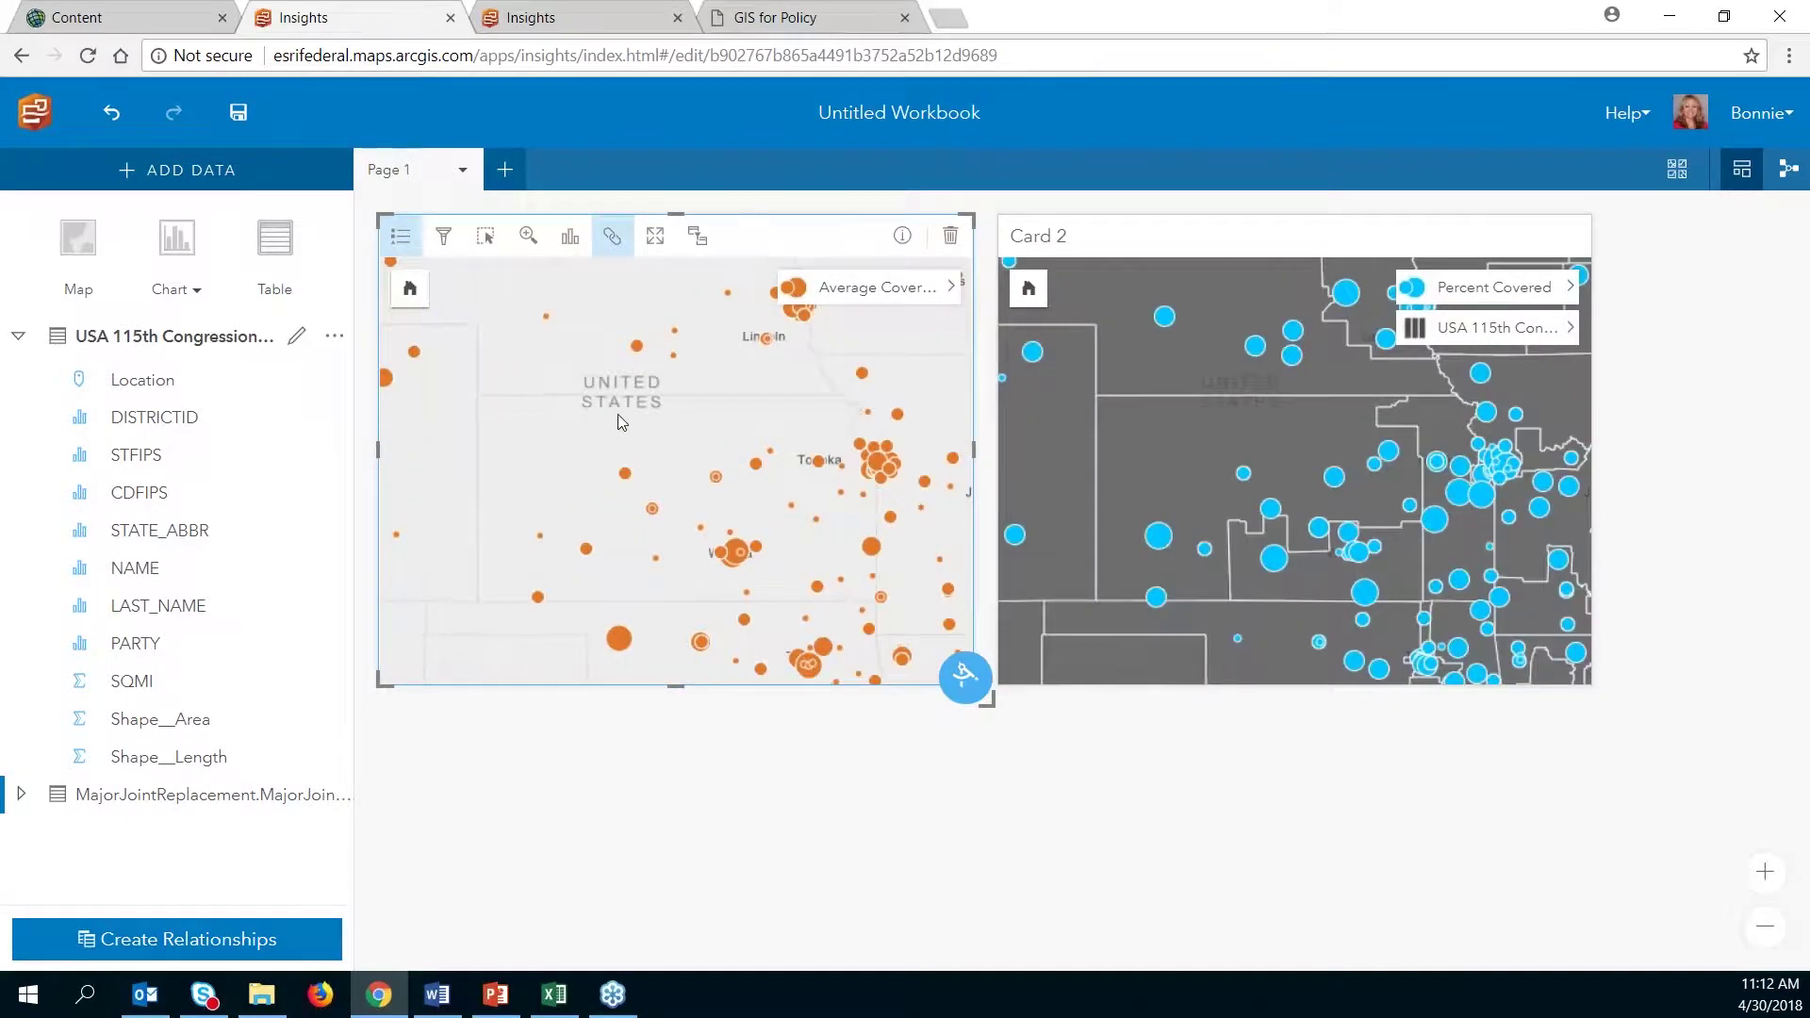
{"action": "left_click_drag", "start_coordinate": [786, 498], "coordinate": [266, 372]}
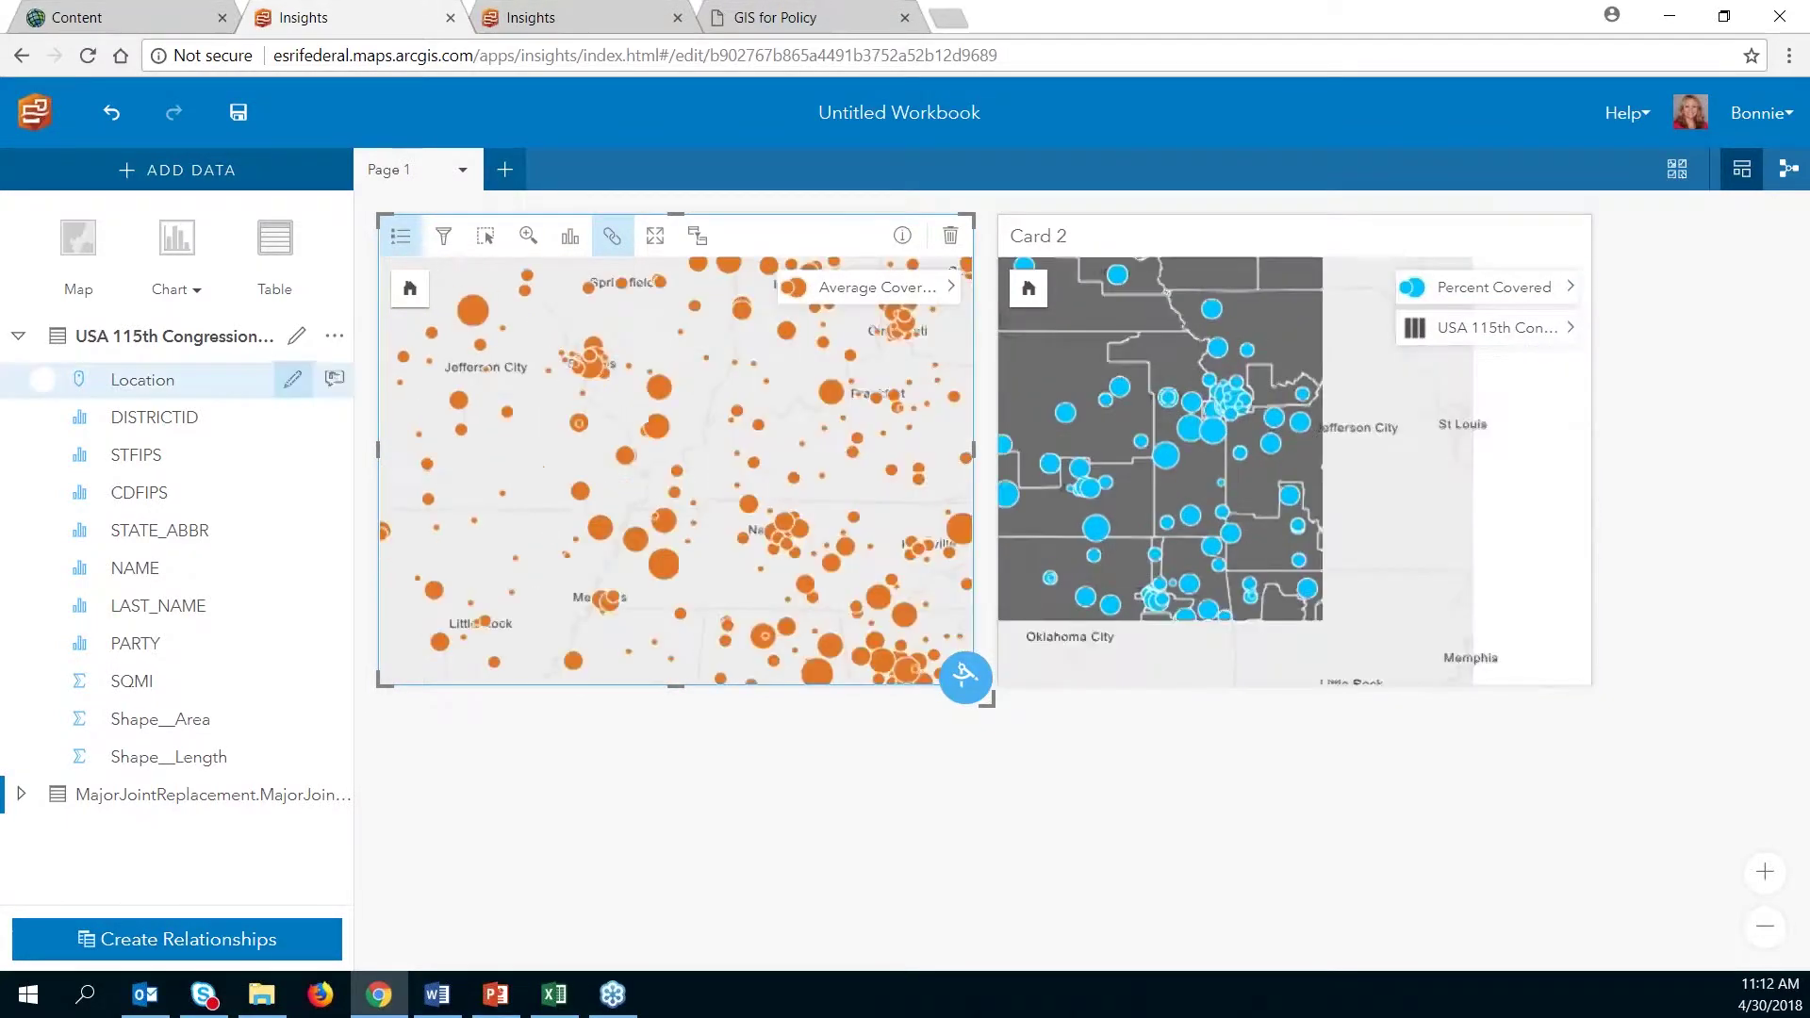
{"action": "left_click_drag", "start_coordinate": [783, 483], "coordinate": [643, 494]}
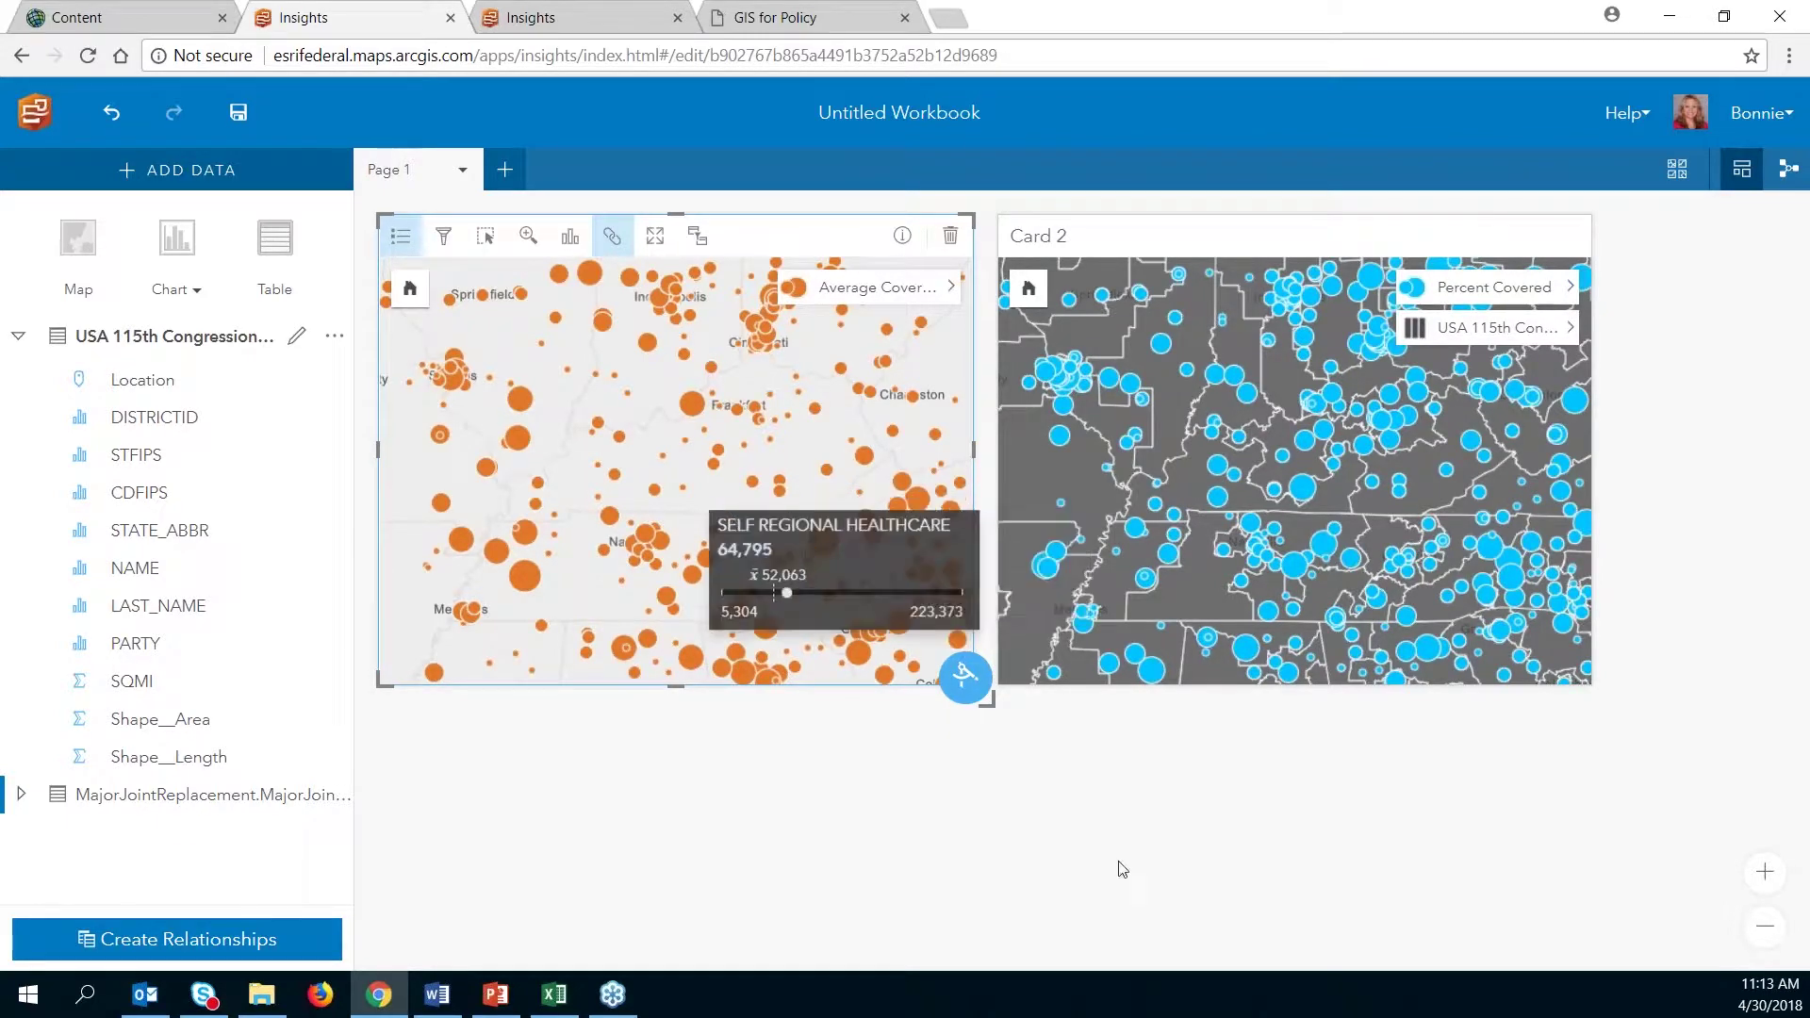
Step: Examine the description, statistics and attribution on the back of the Average Covered Charges map card
{"action": "left_click", "coordinate": [903, 243]}
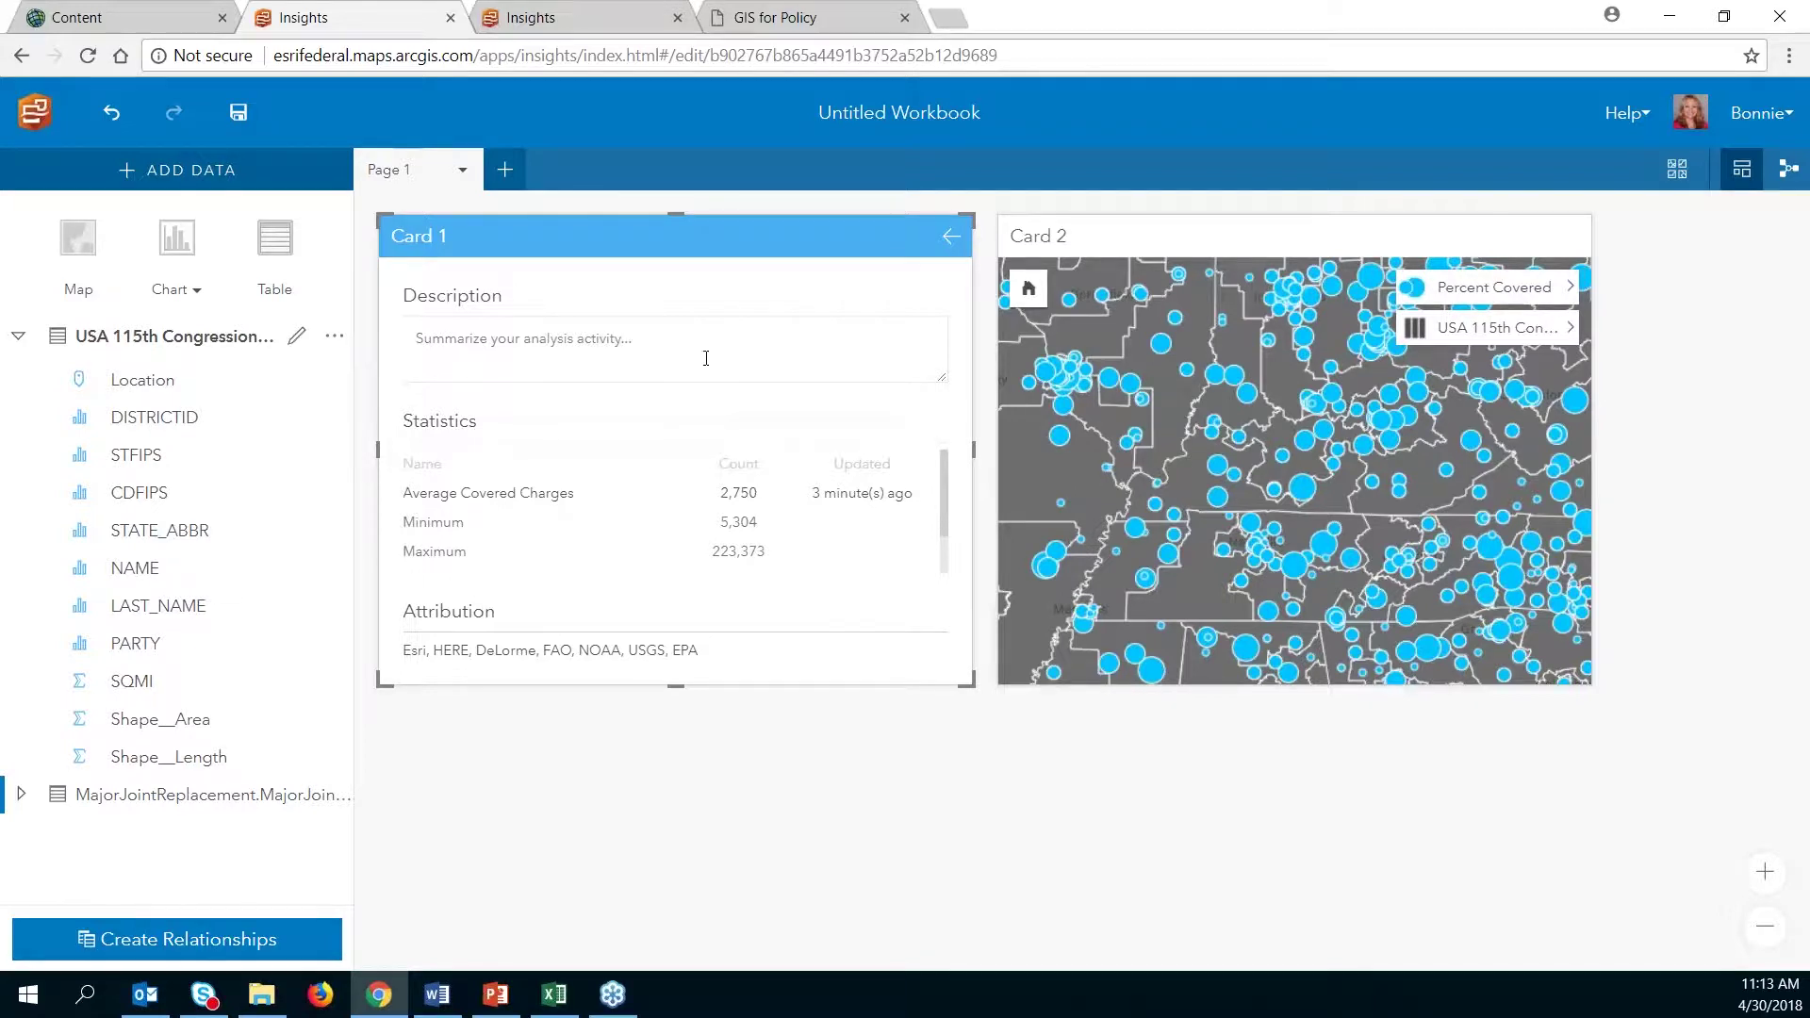
{"action": "left_click", "coordinate": [950, 239]}
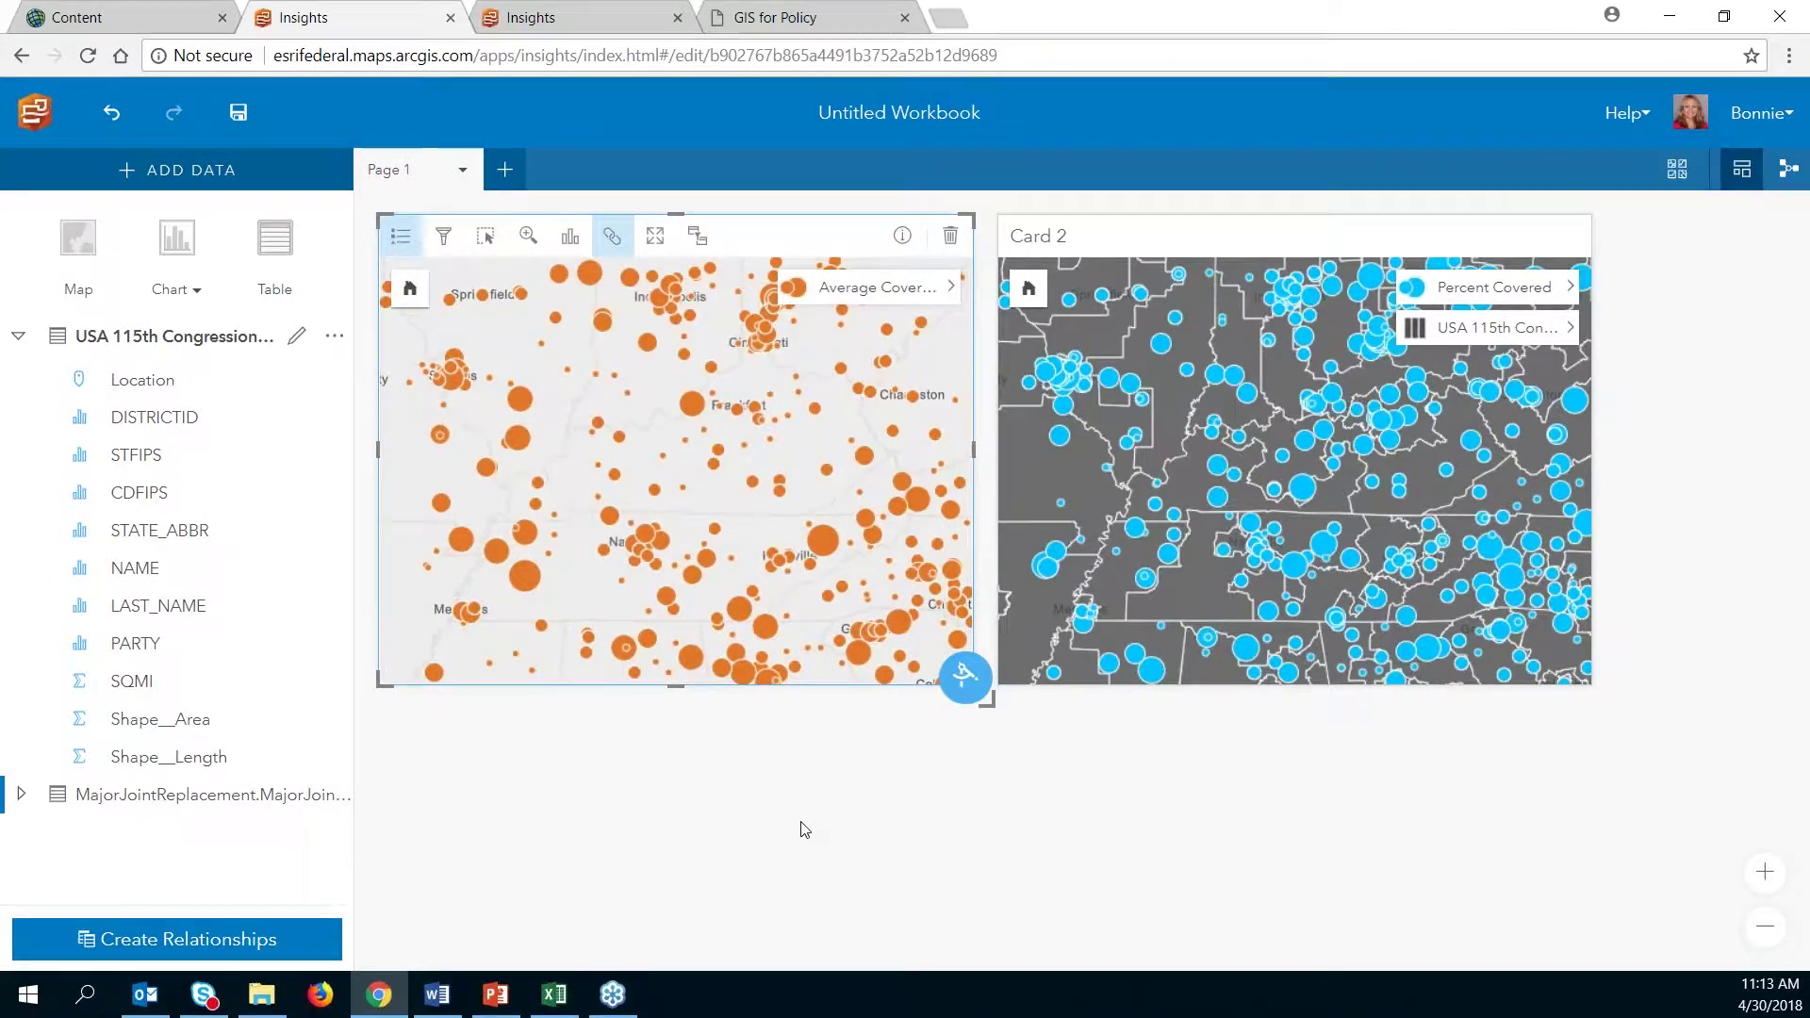
{"action": "left_click", "coordinate": [882, 853]}
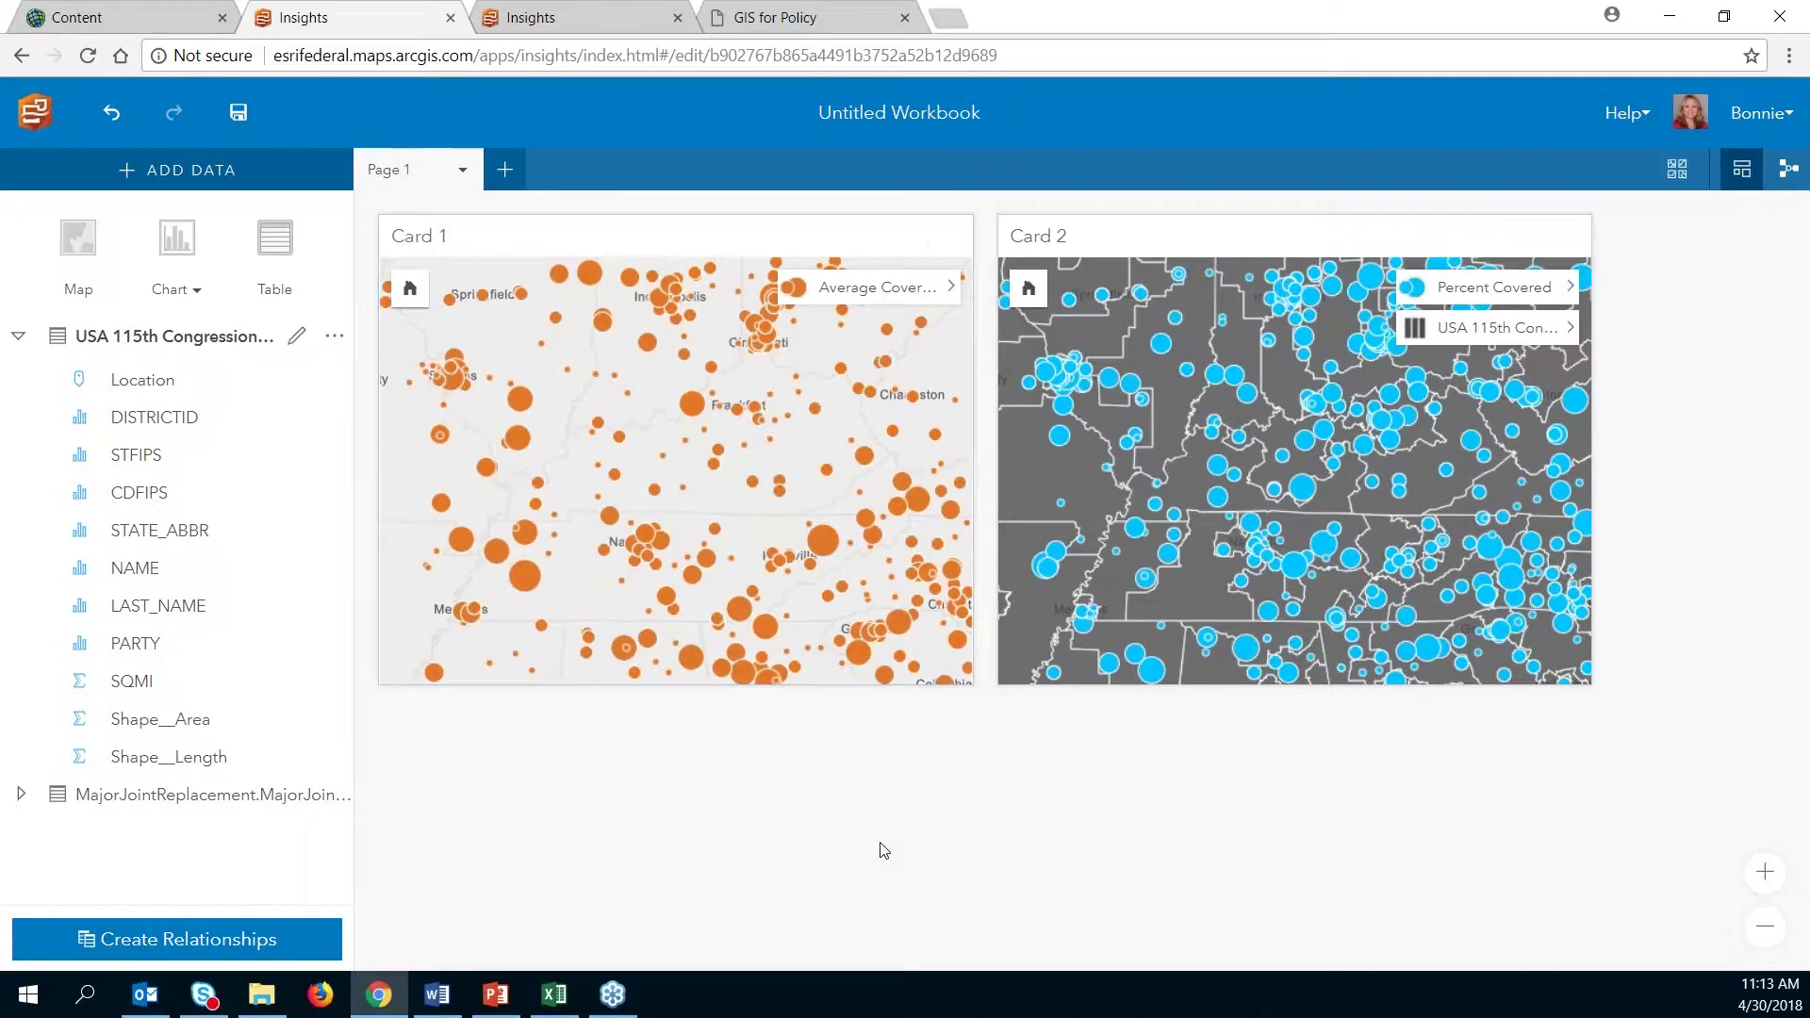
Step: Create a histogram of Average Covered Charges from the MajorJointReplacement dataset below the first map
{"action": "left_click", "coordinate": [19, 337]}
{"action": "left_click", "coordinate": [20, 374]}
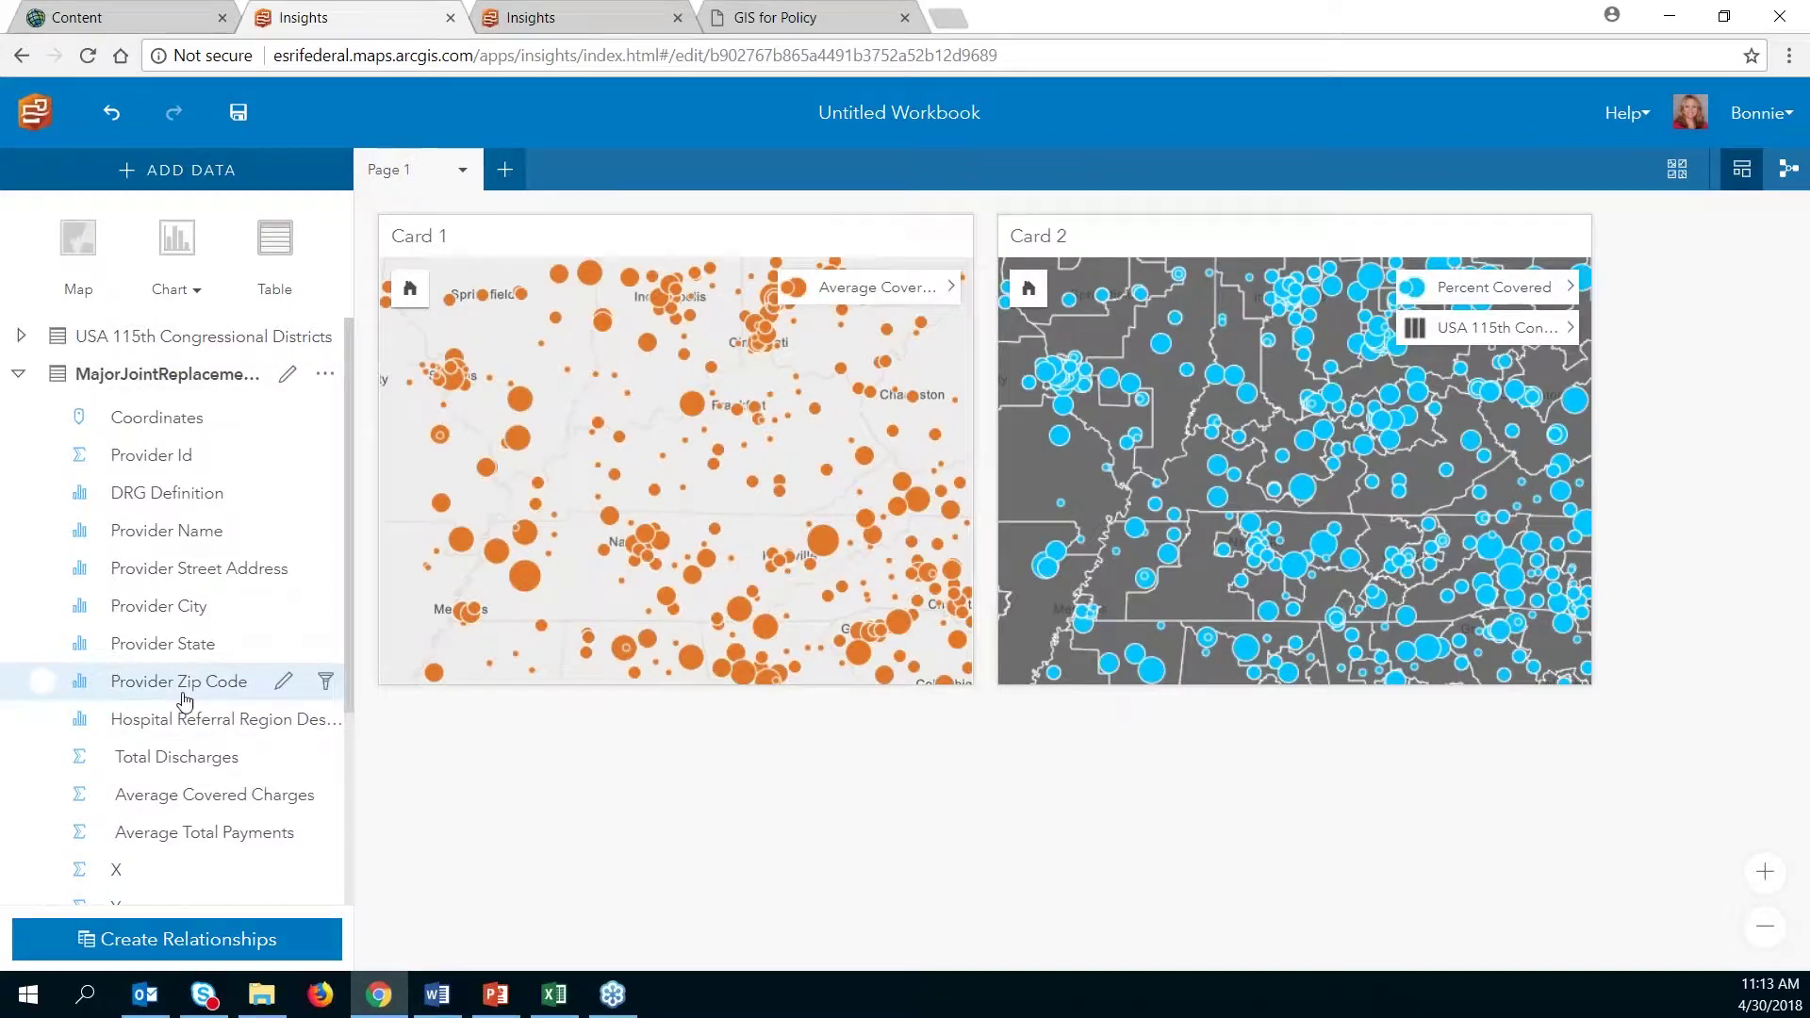
{"action": "scroll", "coordinate": [184, 699], "scroll_direction": "down", "scroll_amount": 3}
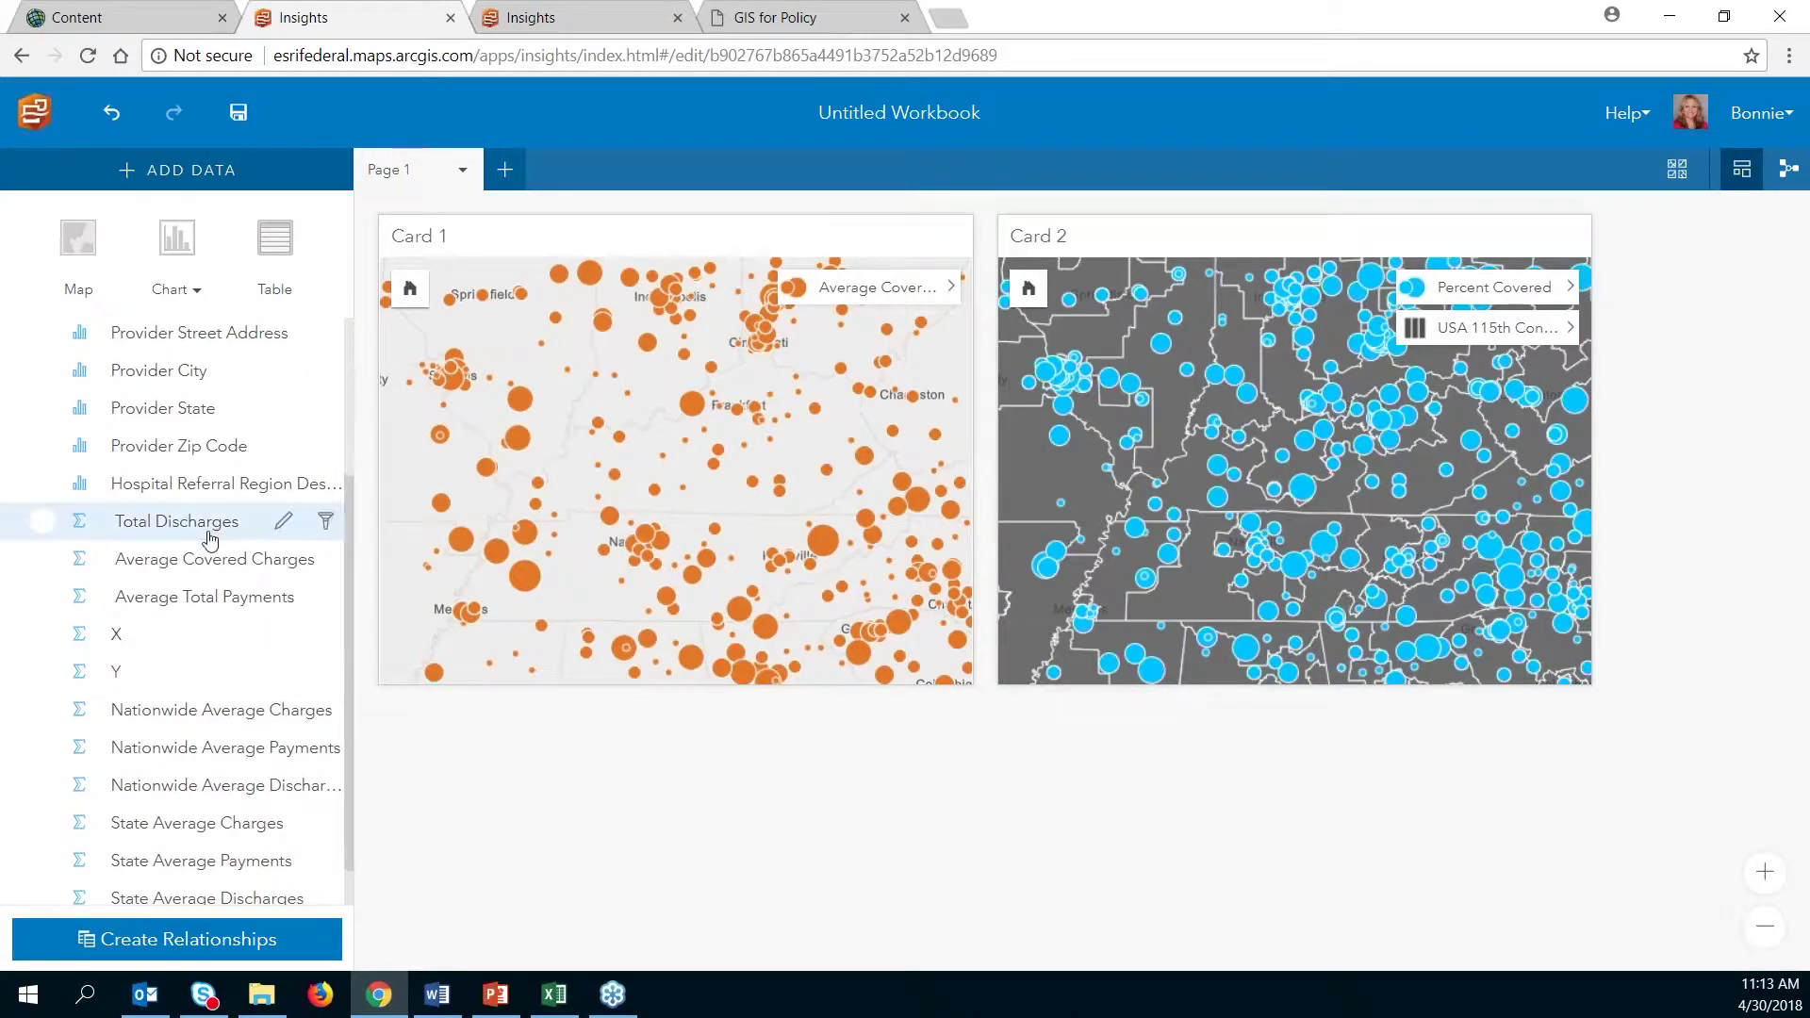
{"action": "left_click", "coordinate": [171, 566]}
{"action": "left_click_drag", "start_coordinate": [170, 566], "coordinate": [612, 834]}
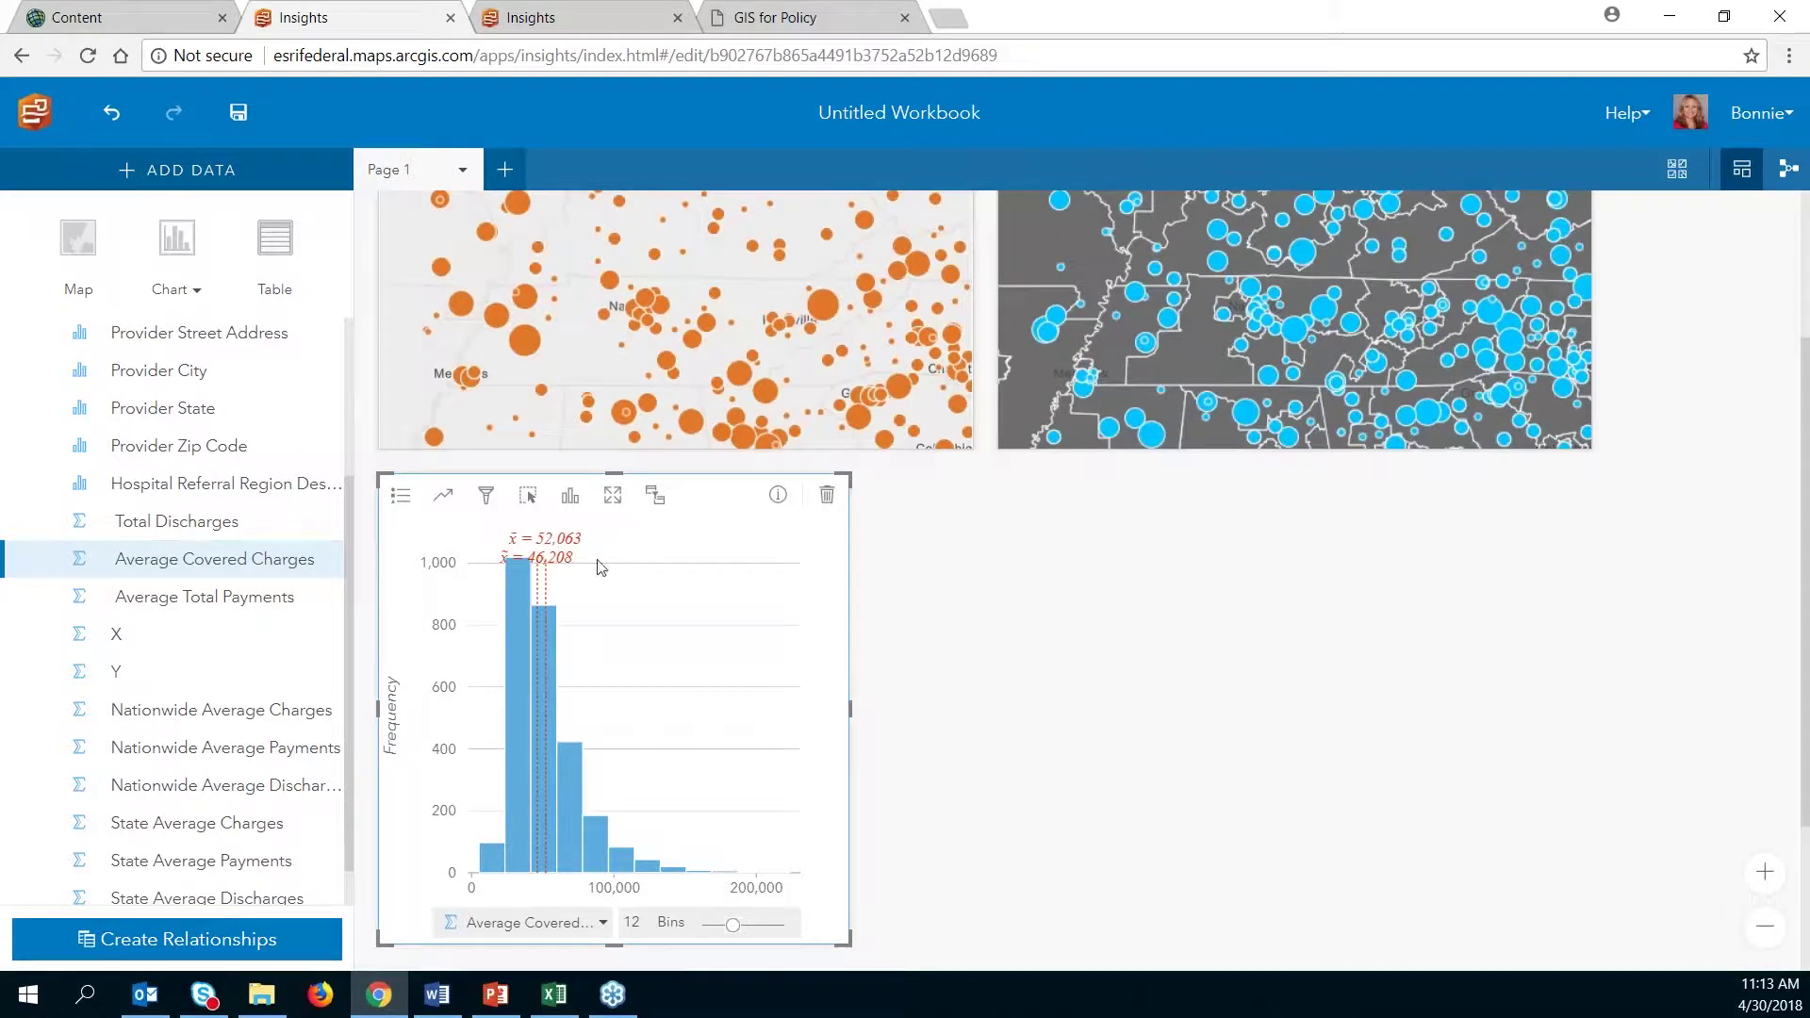
Step: Show the Normal Distribution curve on the Average Covered Charges histogram
{"action": "left_click", "coordinate": [443, 495]}
{"action": "left_click", "coordinate": [869, 606]}
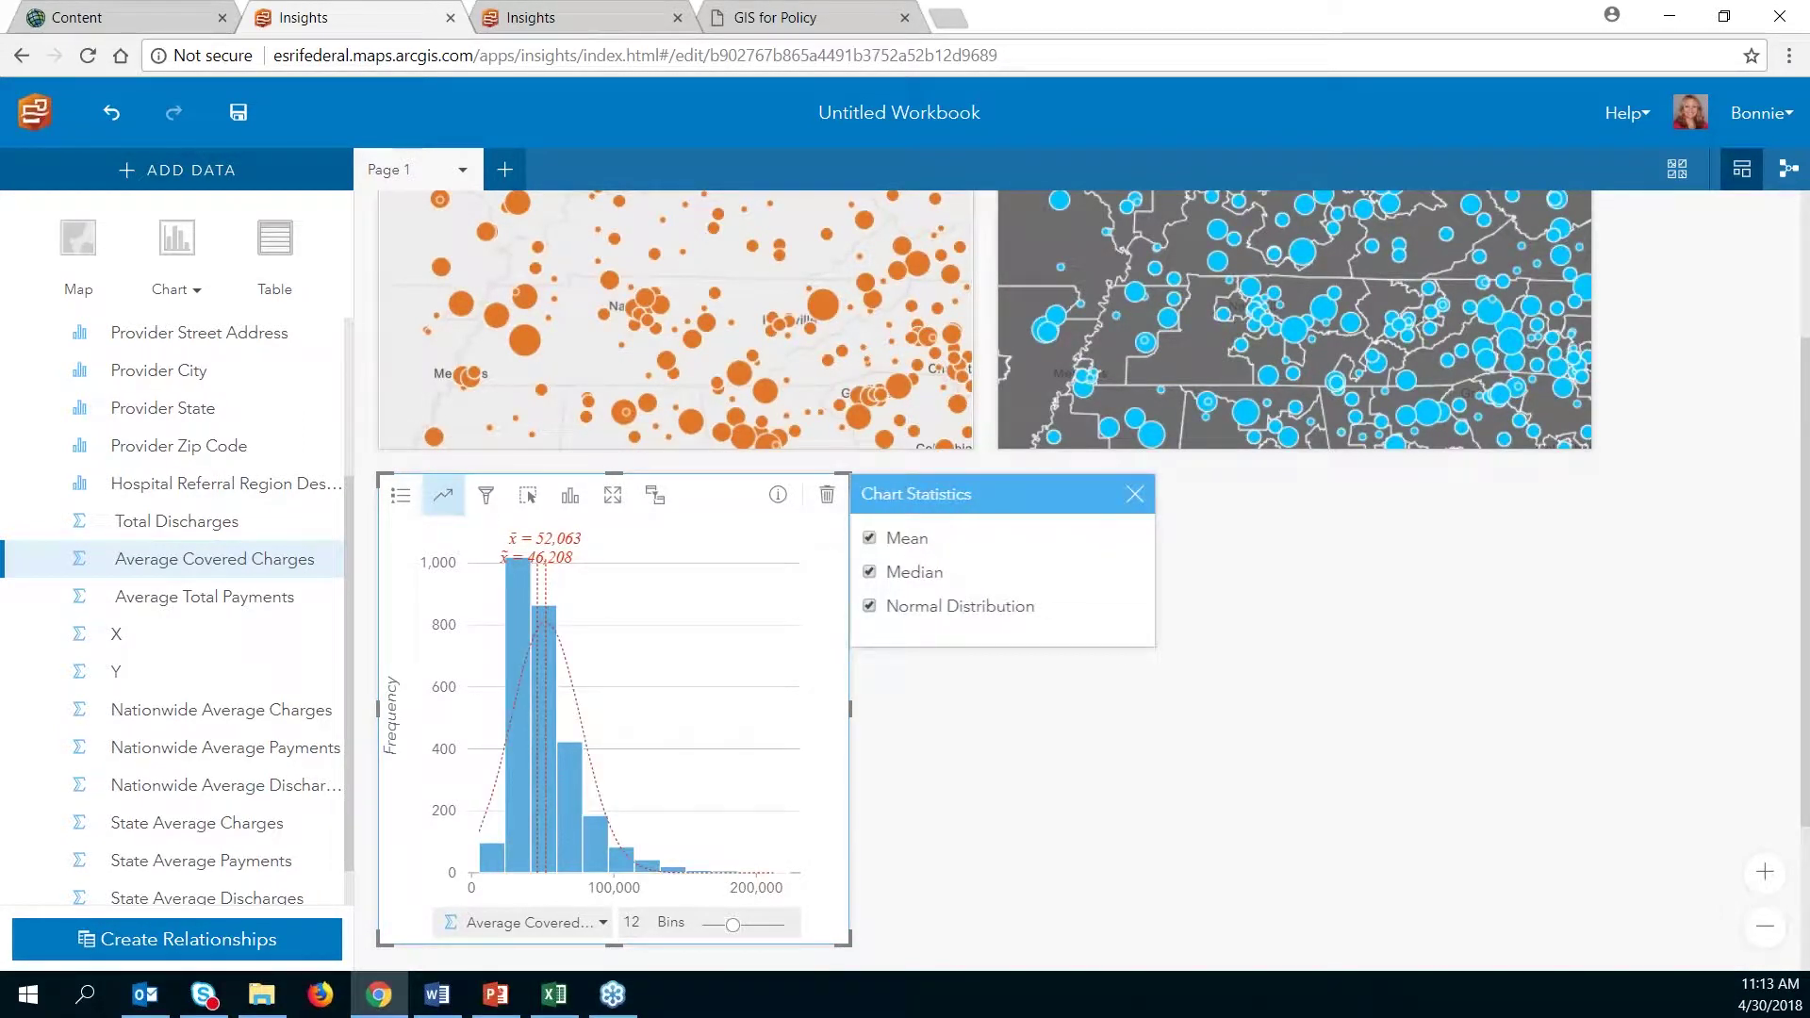
{"action": "left_click", "coordinate": [1135, 494]}
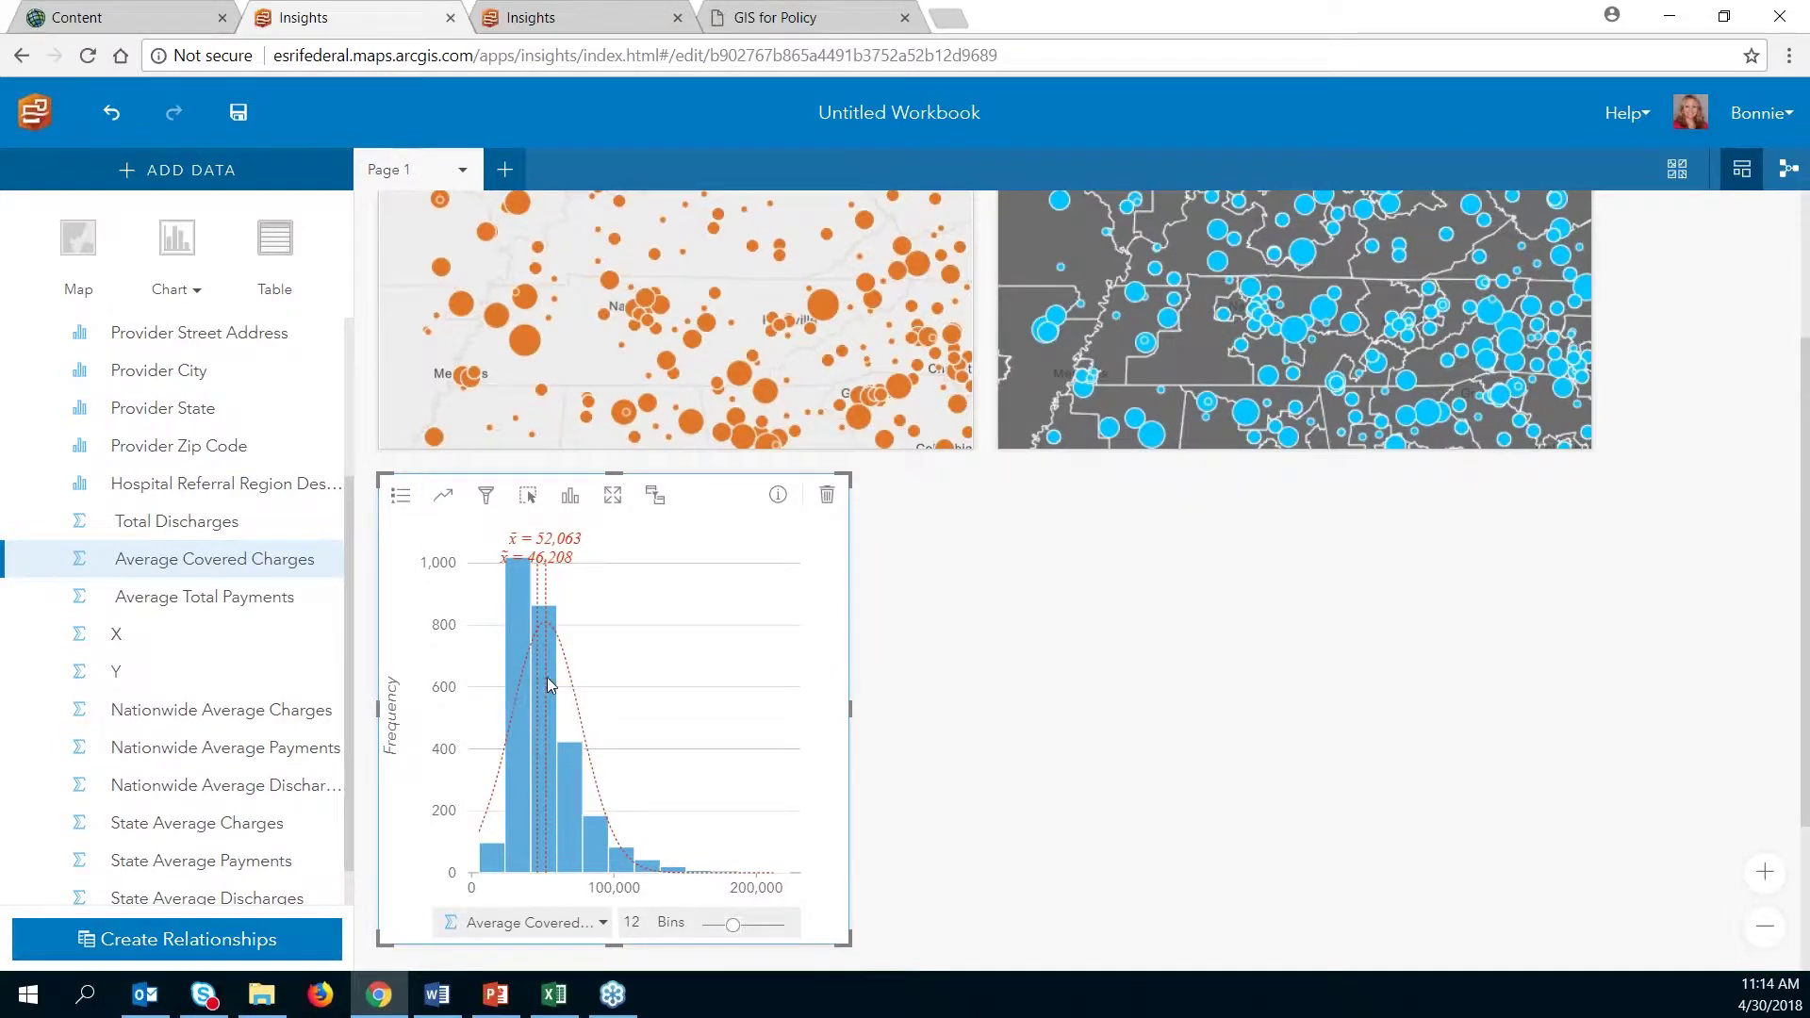
{"action": "mouse_move", "coordinate": [550, 685]}
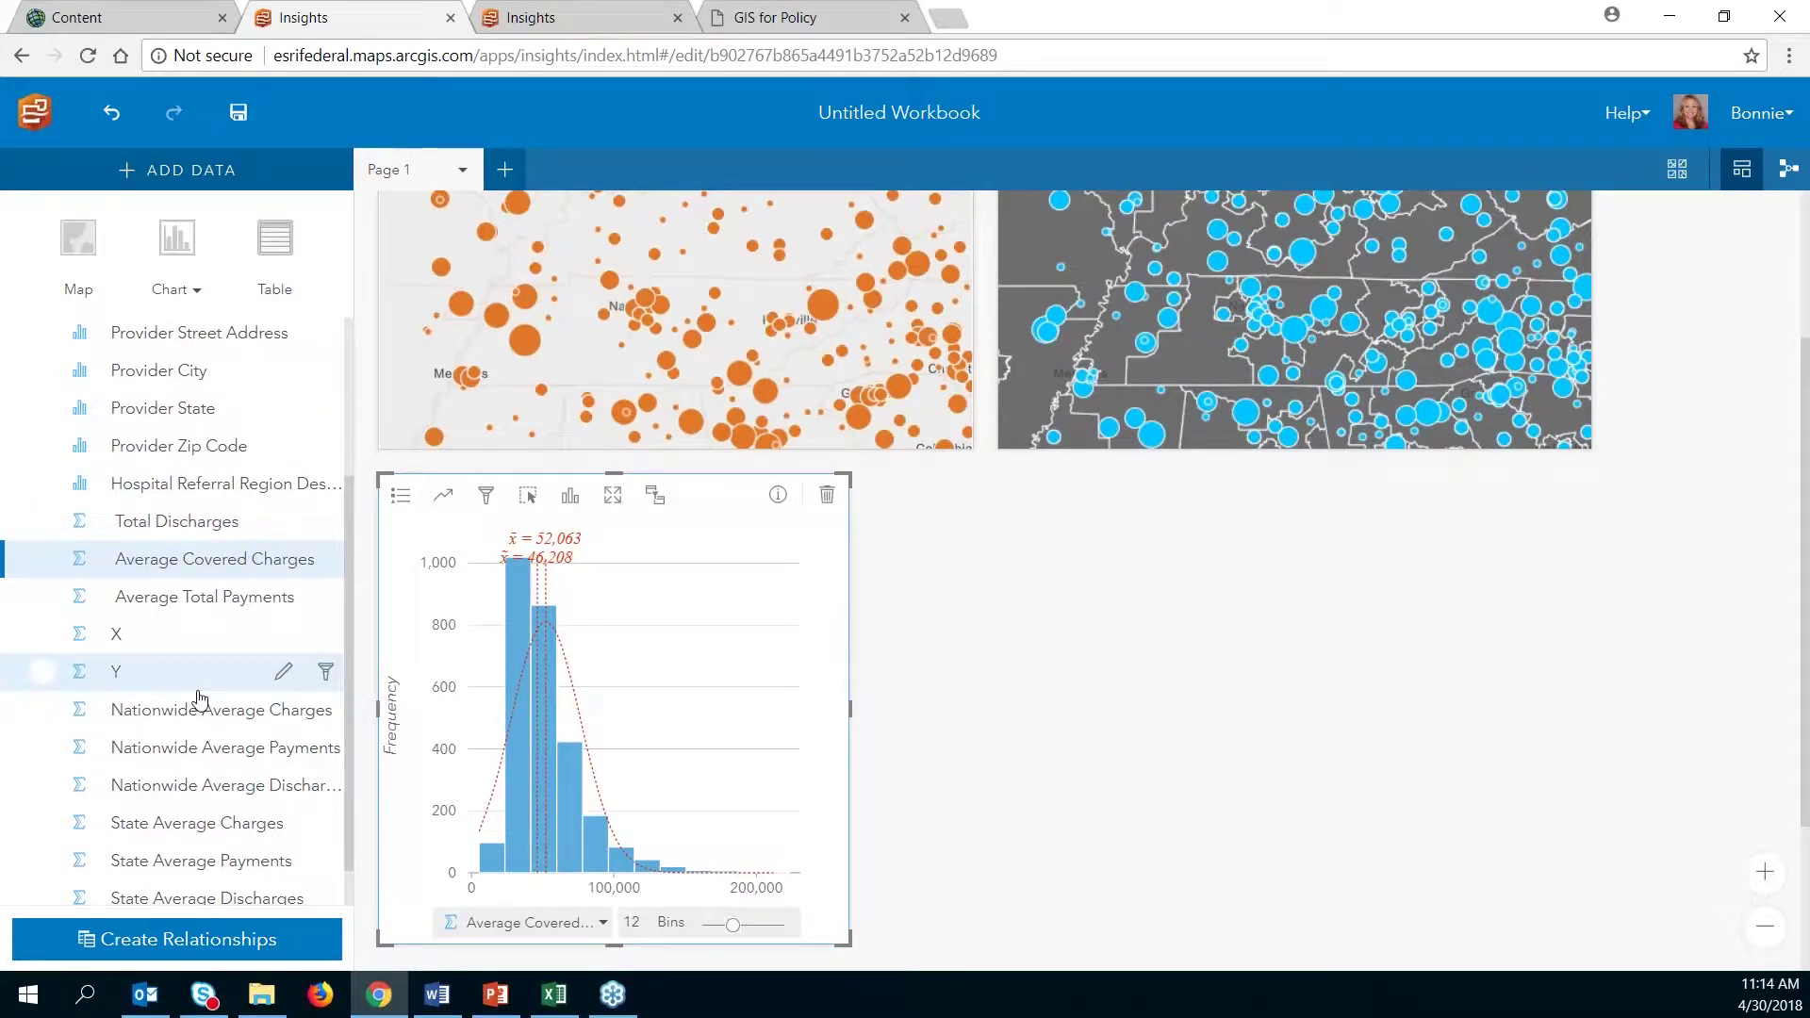
Step: Create a bar chart of Average Covered Charges by Provider State from the MajorJointReplacement dataset
{"action": "left_click", "coordinate": [42, 561]}
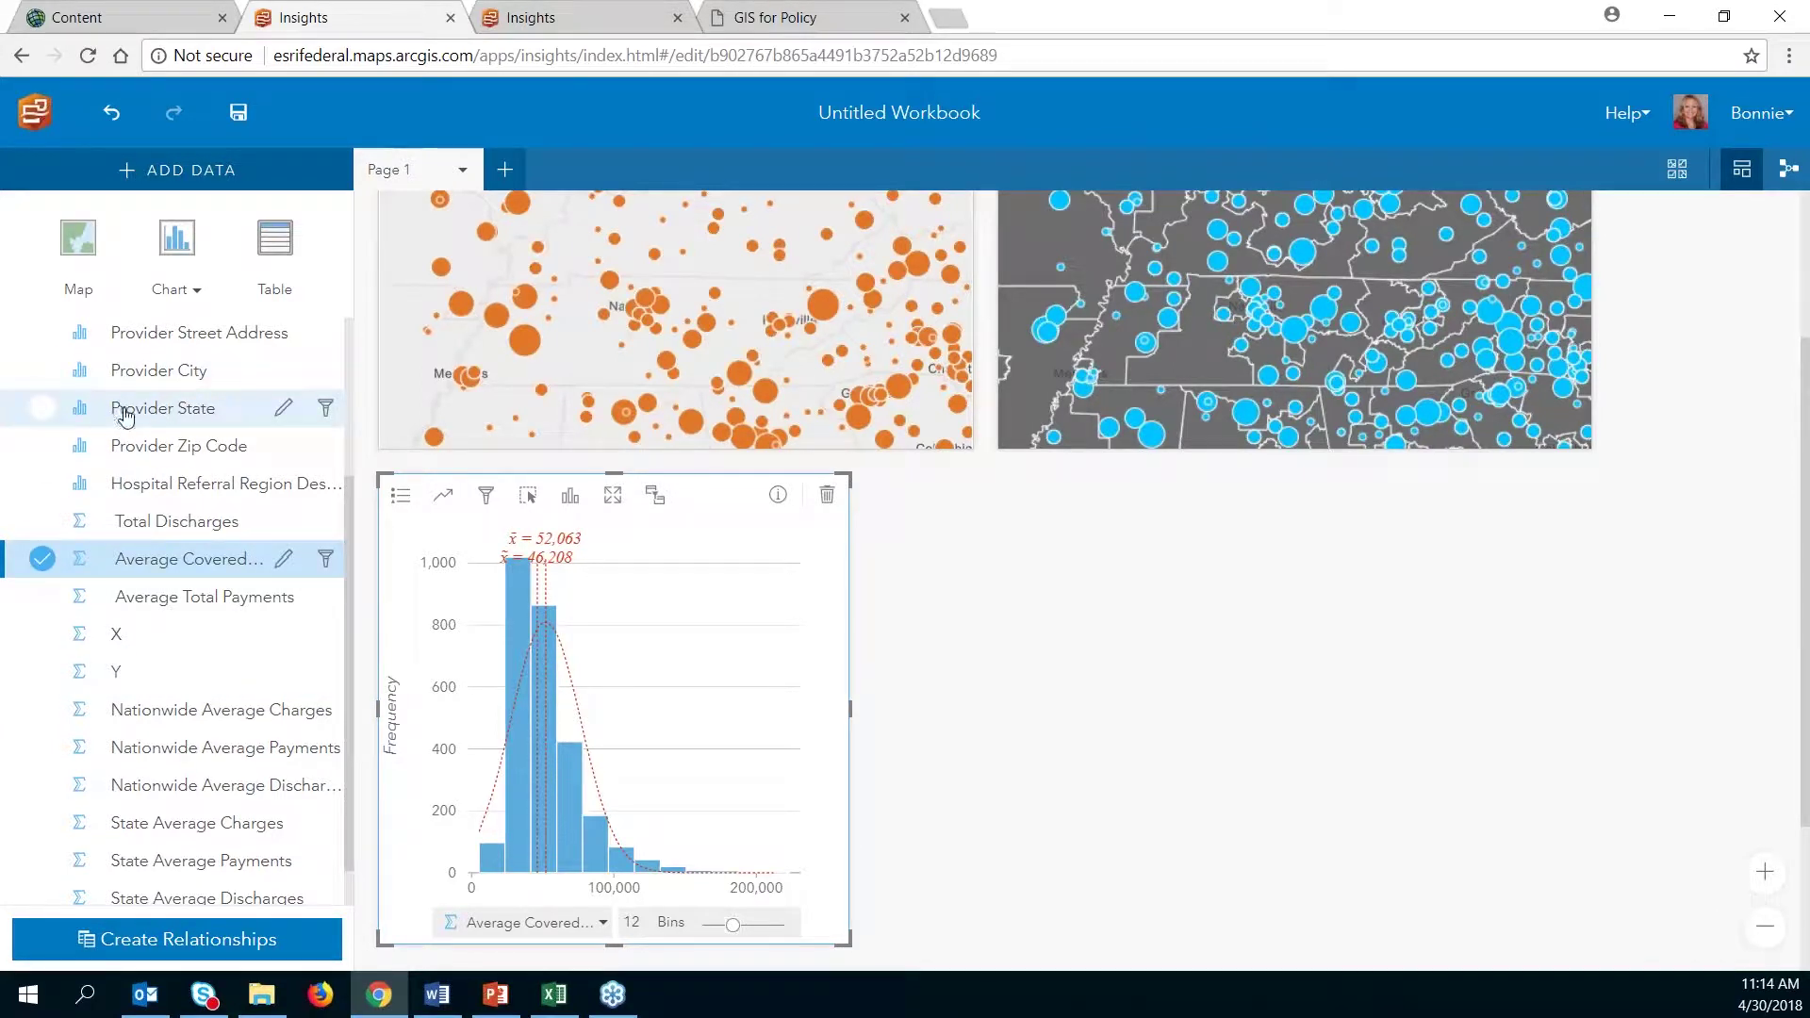
{"action": "left_click", "coordinate": [43, 408]}
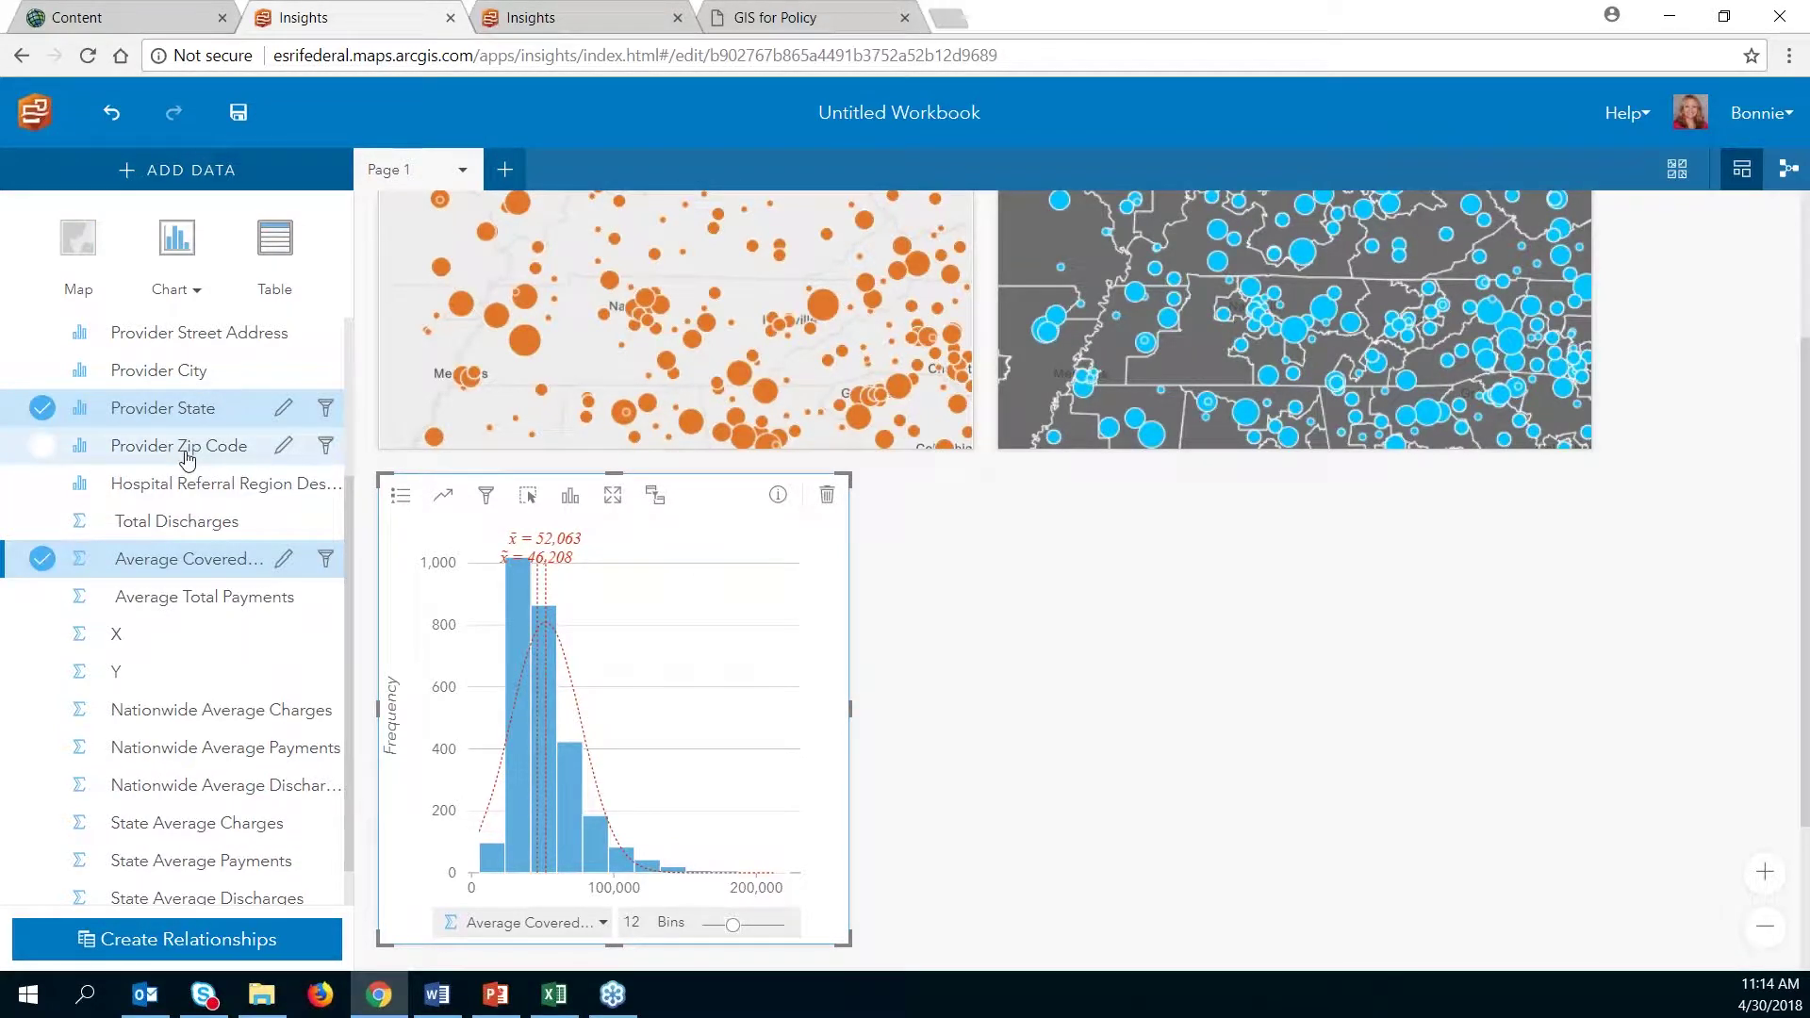
{"action": "left_click", "coordinate": [199, 293]}
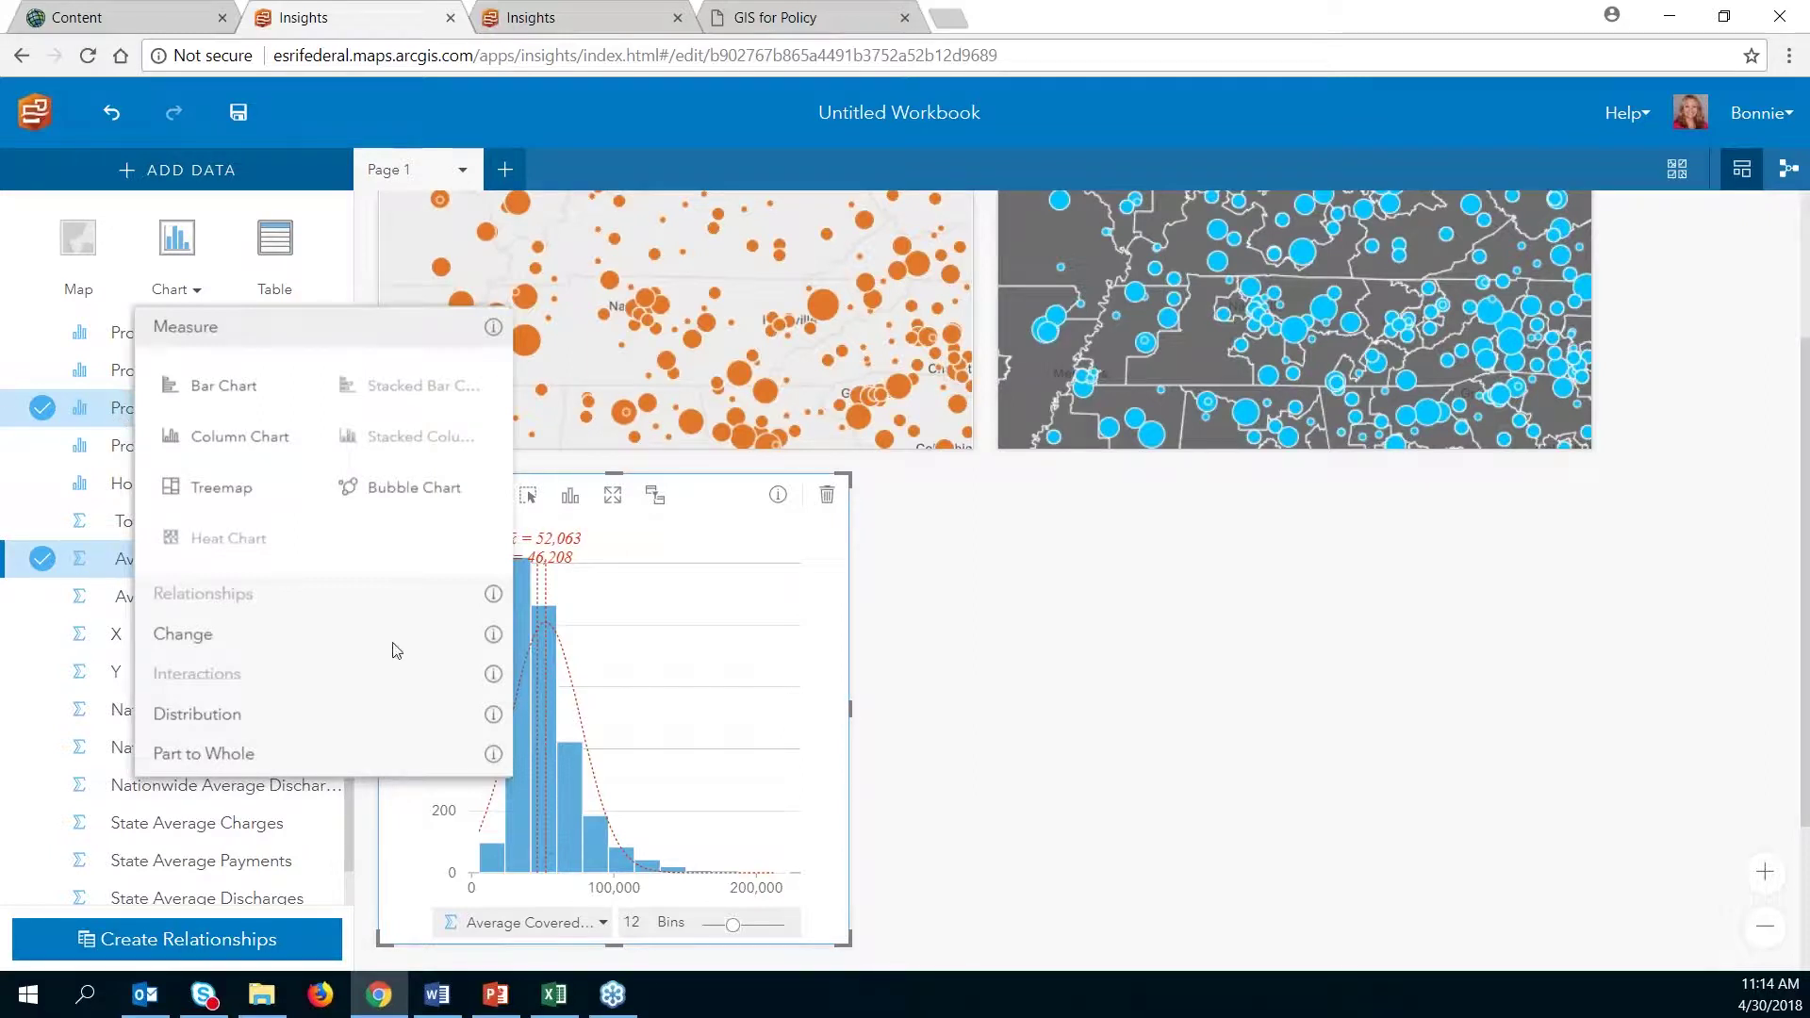
{"action": "left_click", "coordinate": [221, 386]}
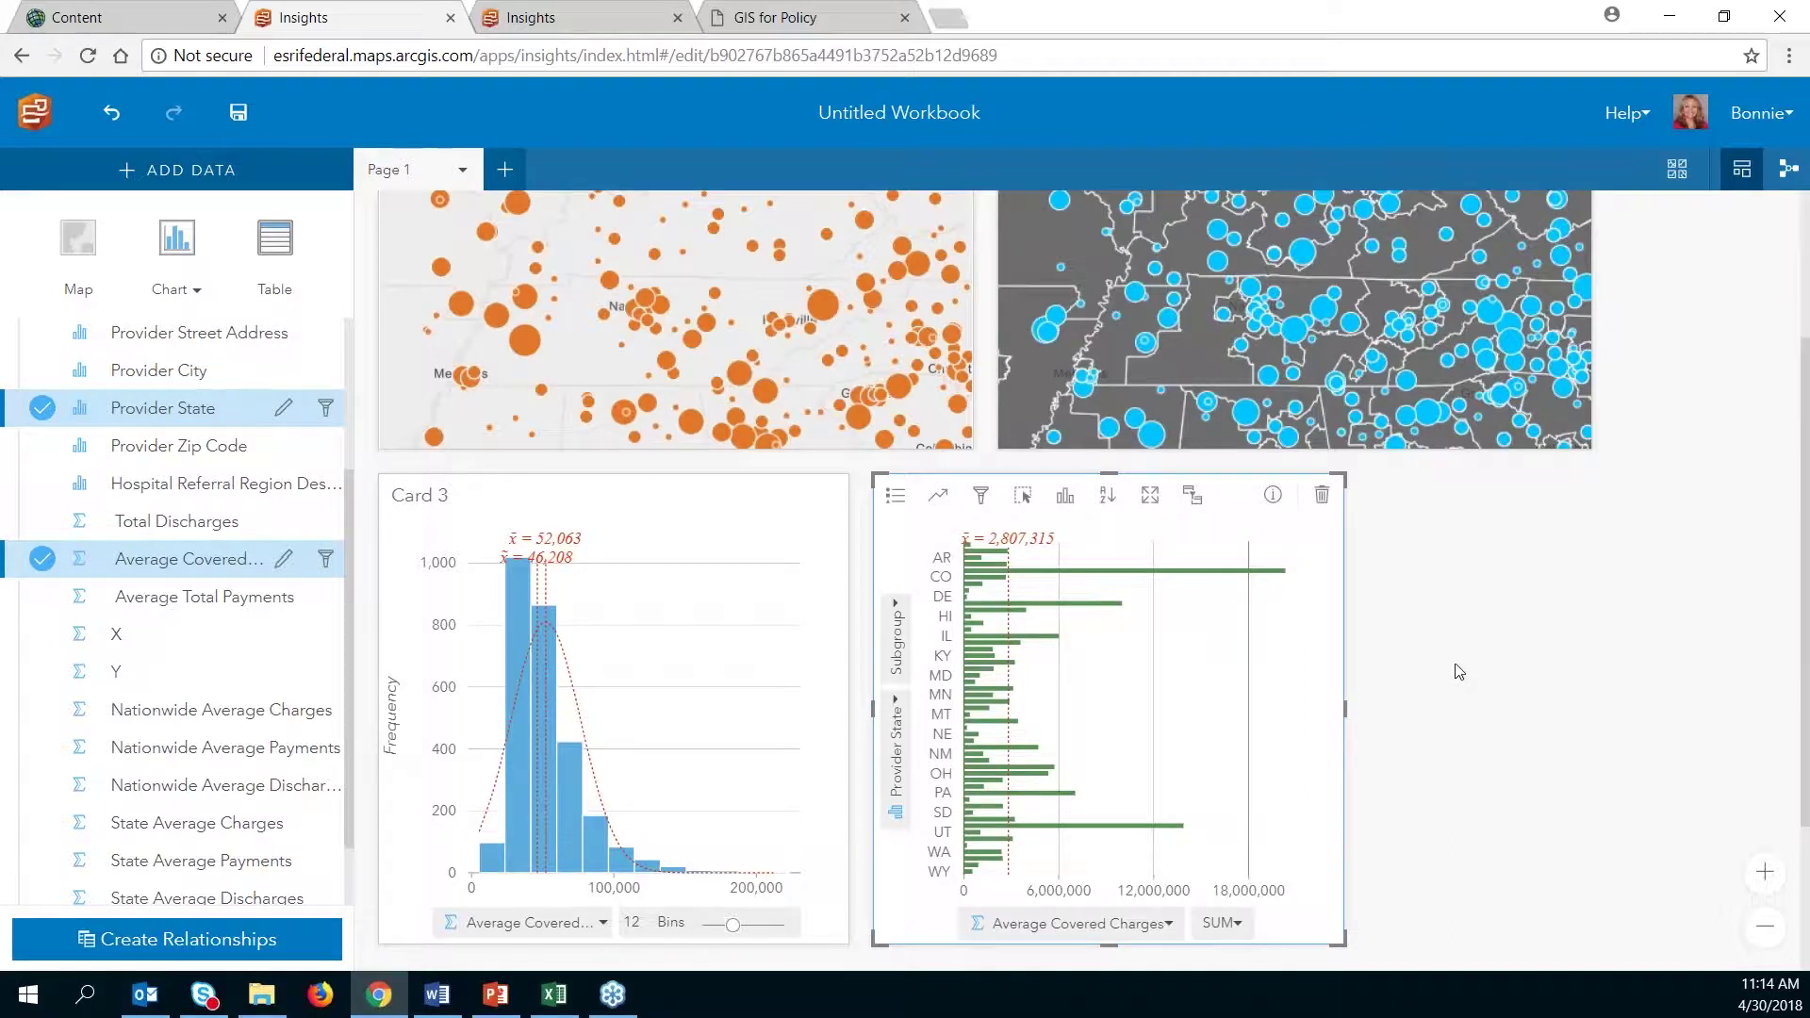
Step: Set the Provider State bar chart to average the covered charges and sort its bars in descending order
{"action": "left_click", "coordinate": [1240, 928]}
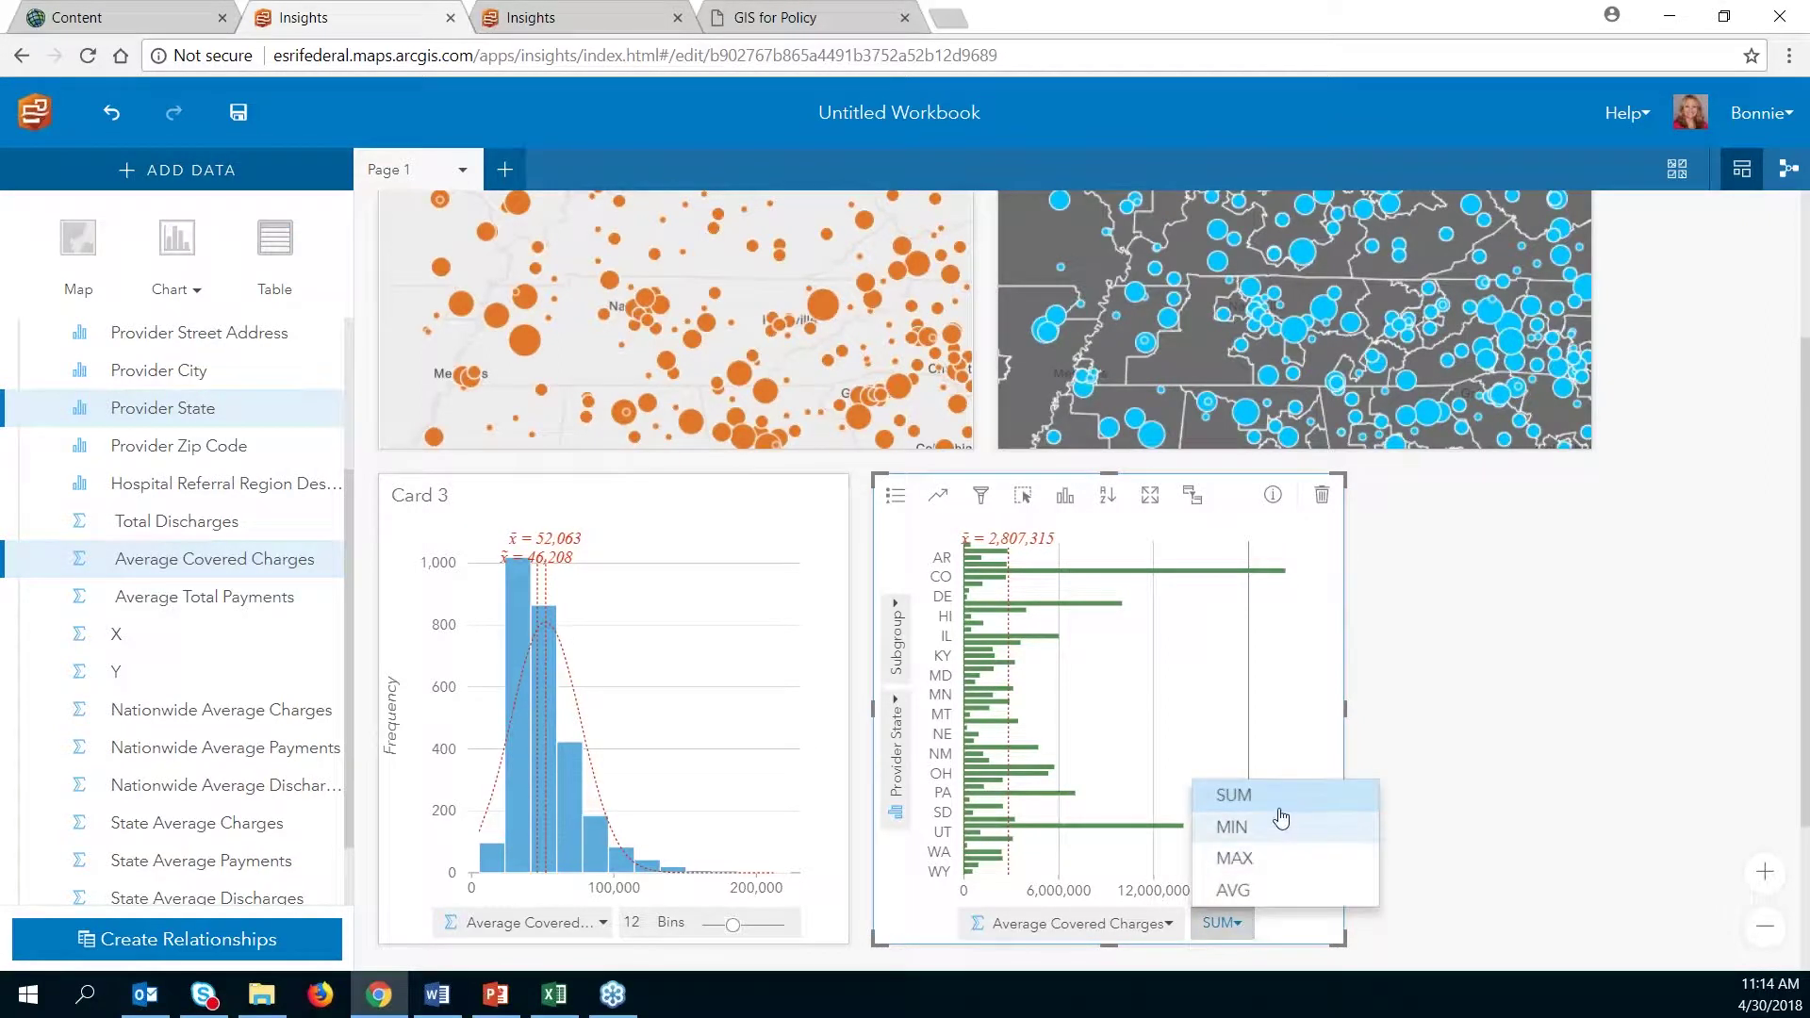
{"action": "left_click", "coordinate": [1250, 893]}
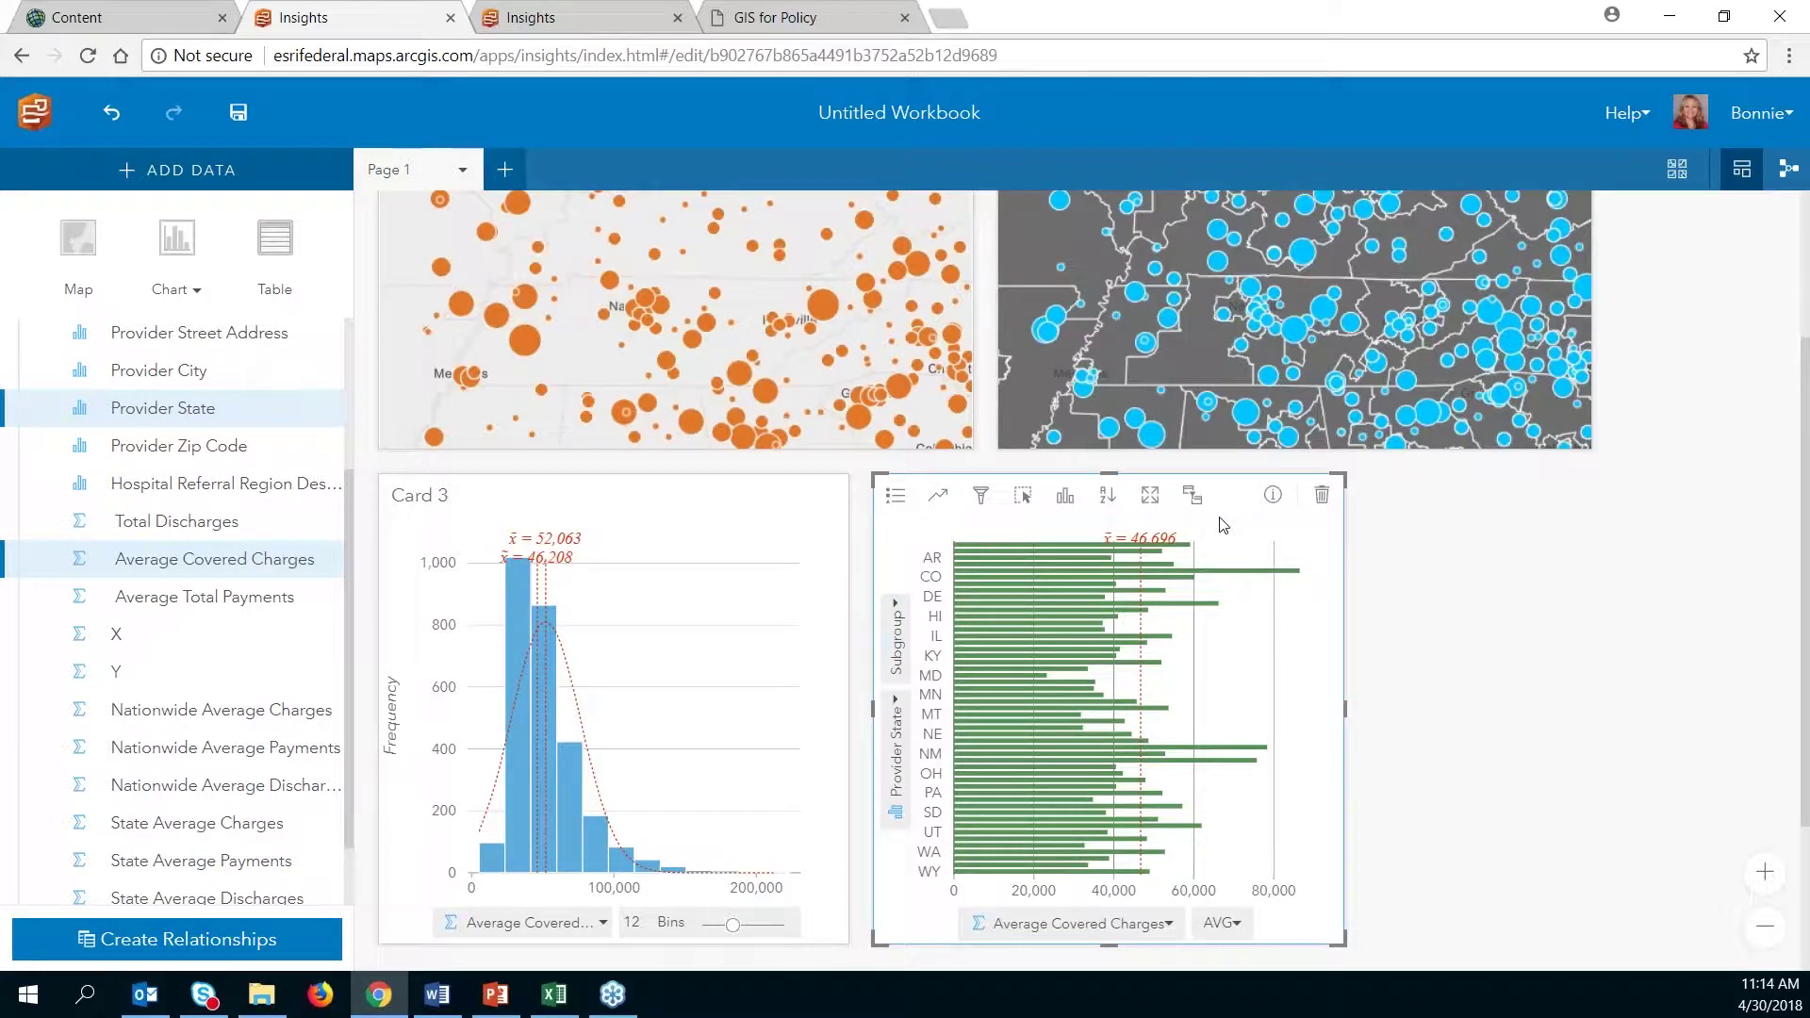
{"action": "left_click", "coordinate": [1107, 495]}
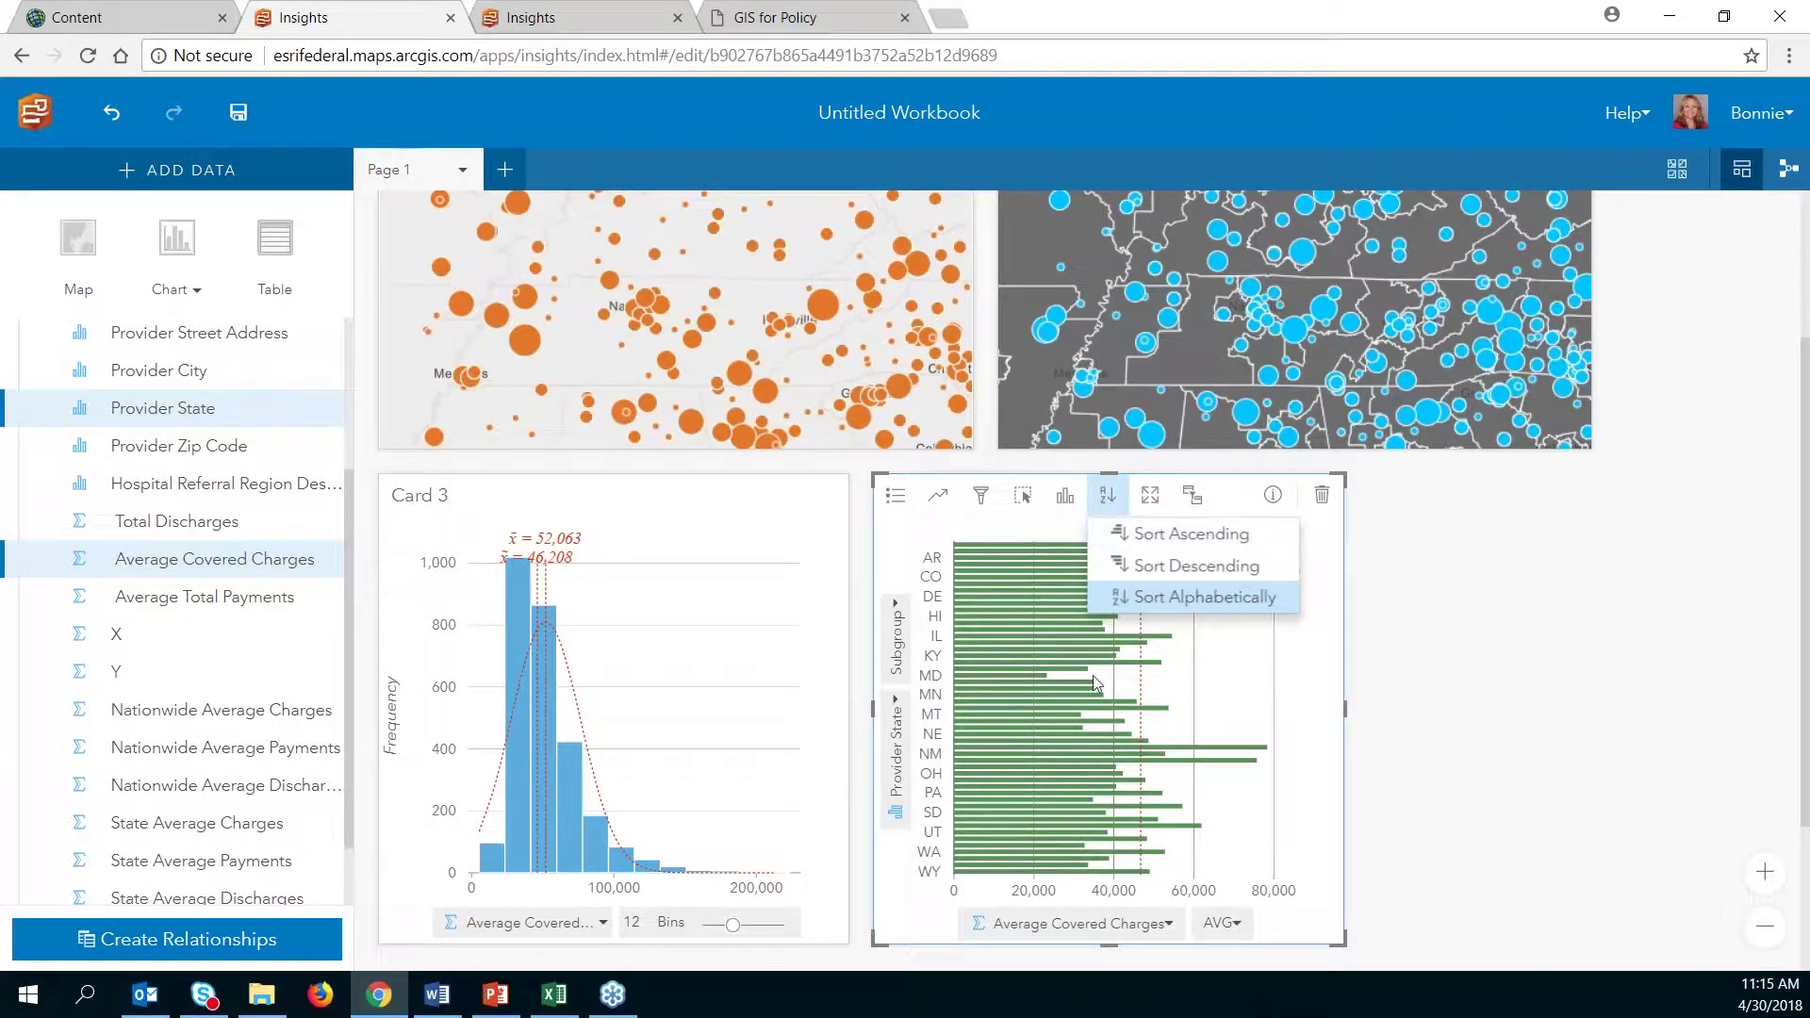
{"action": "left_click", "coordinate": [1206, 566]}
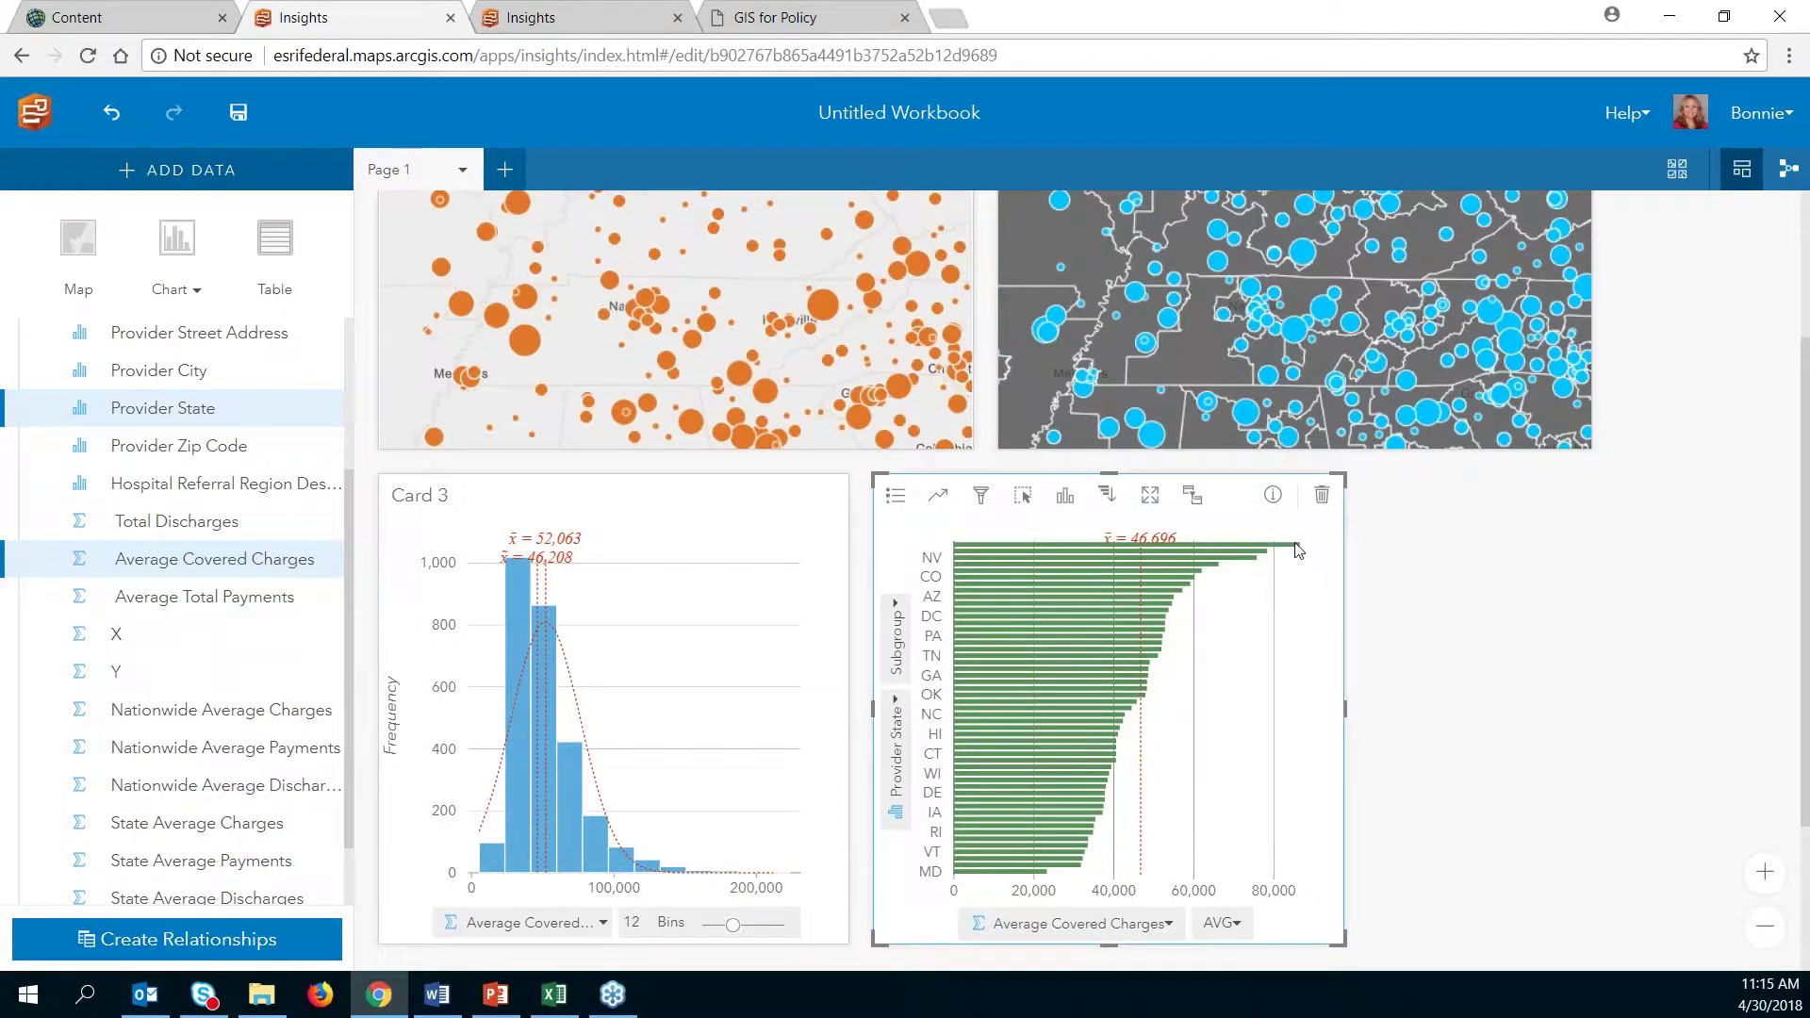
{"action": "mouse_move", "coordinate": [1297, 551]}
{"action": "mouse_move", "coordinate": [987, 880]}
Step: Create a summary table of Percent Covered by Hospital Referral Region Description below the histogram
{"action": "scroll", "coordinate": [1412, 810], "scroll_direction": "down", "scroll_amount": 1}
{"action": "scroll", "coordinate": [1412, 811], "scroll_direction": "down", "scroll_amount": 2}
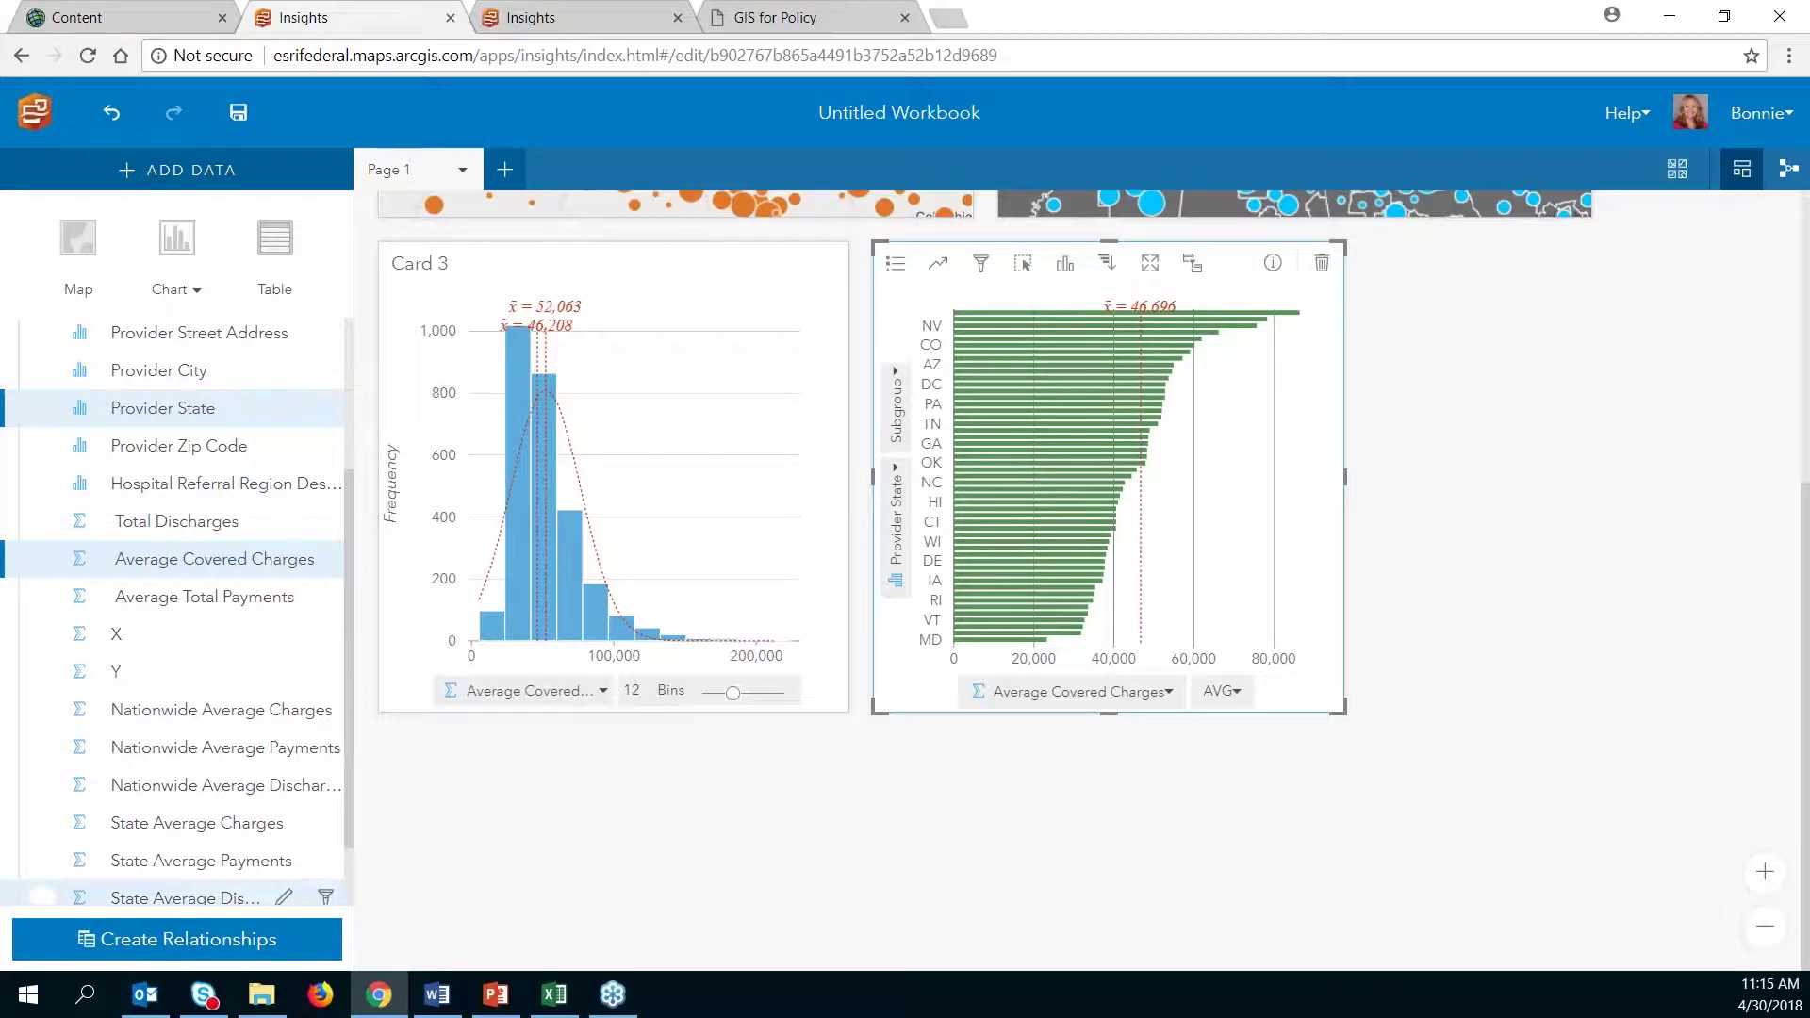
{"action": "scroll", "coordinate": [141, 744], "scroll_direction": "down", "scroll_amount": 1}
{"action": "left_click", "coordinate": [38, 854]}
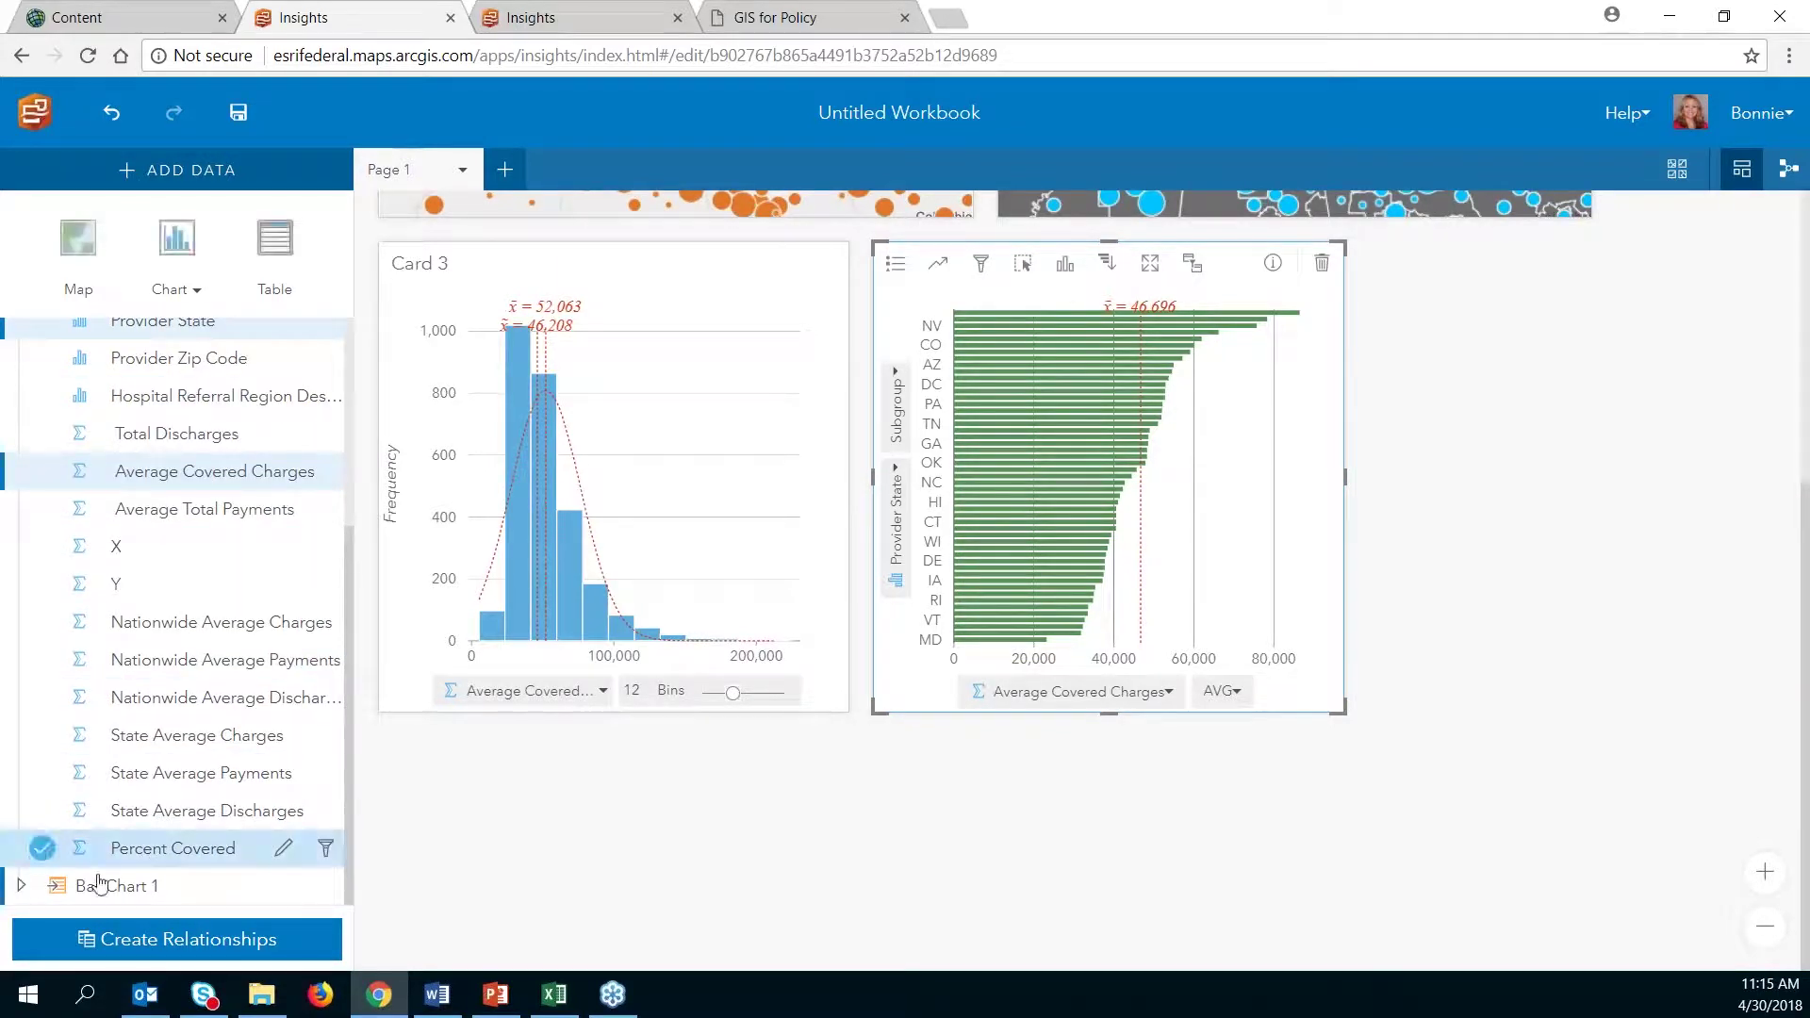
{"action": "scroll", "coordinate": [235, 678], "scroll_direction": "up", "scroll_amount": 2}
{"action": "scroll", "coordinate": [354, 613], "scroll_direction": "up", "scroll_amount": 2}
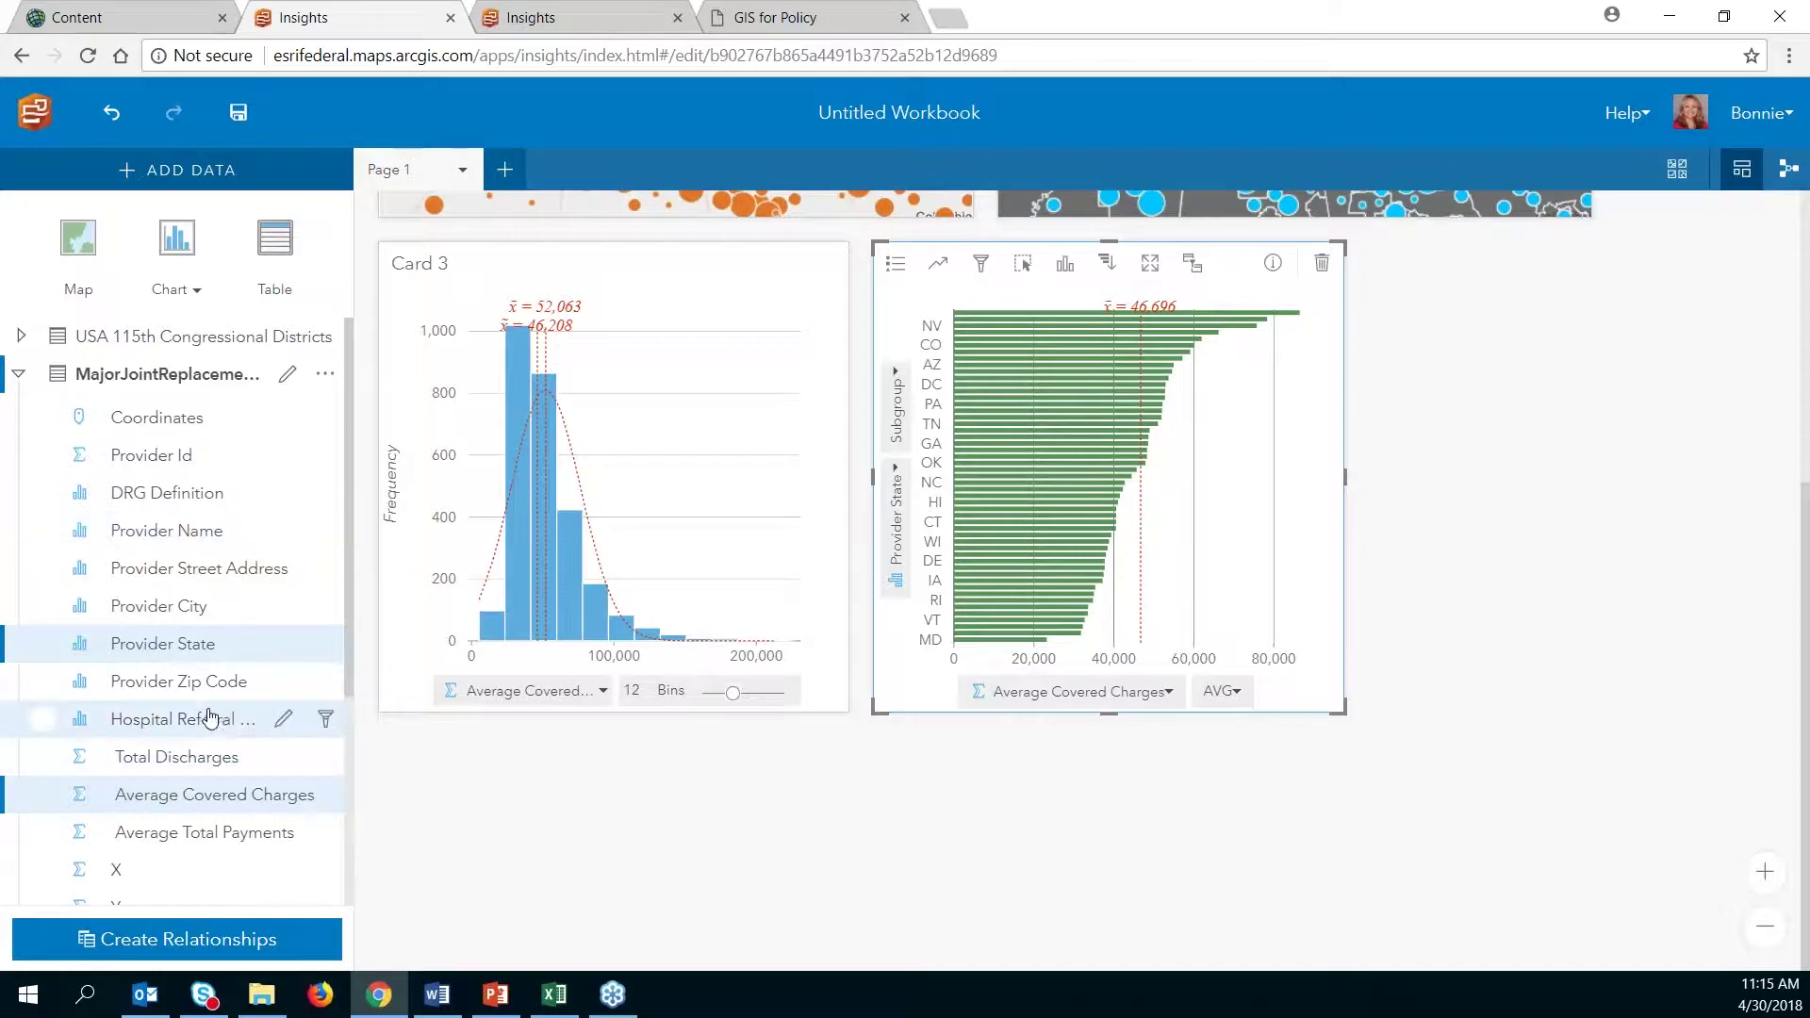
{"action": "left_click", "coordinate": [41, 720]}
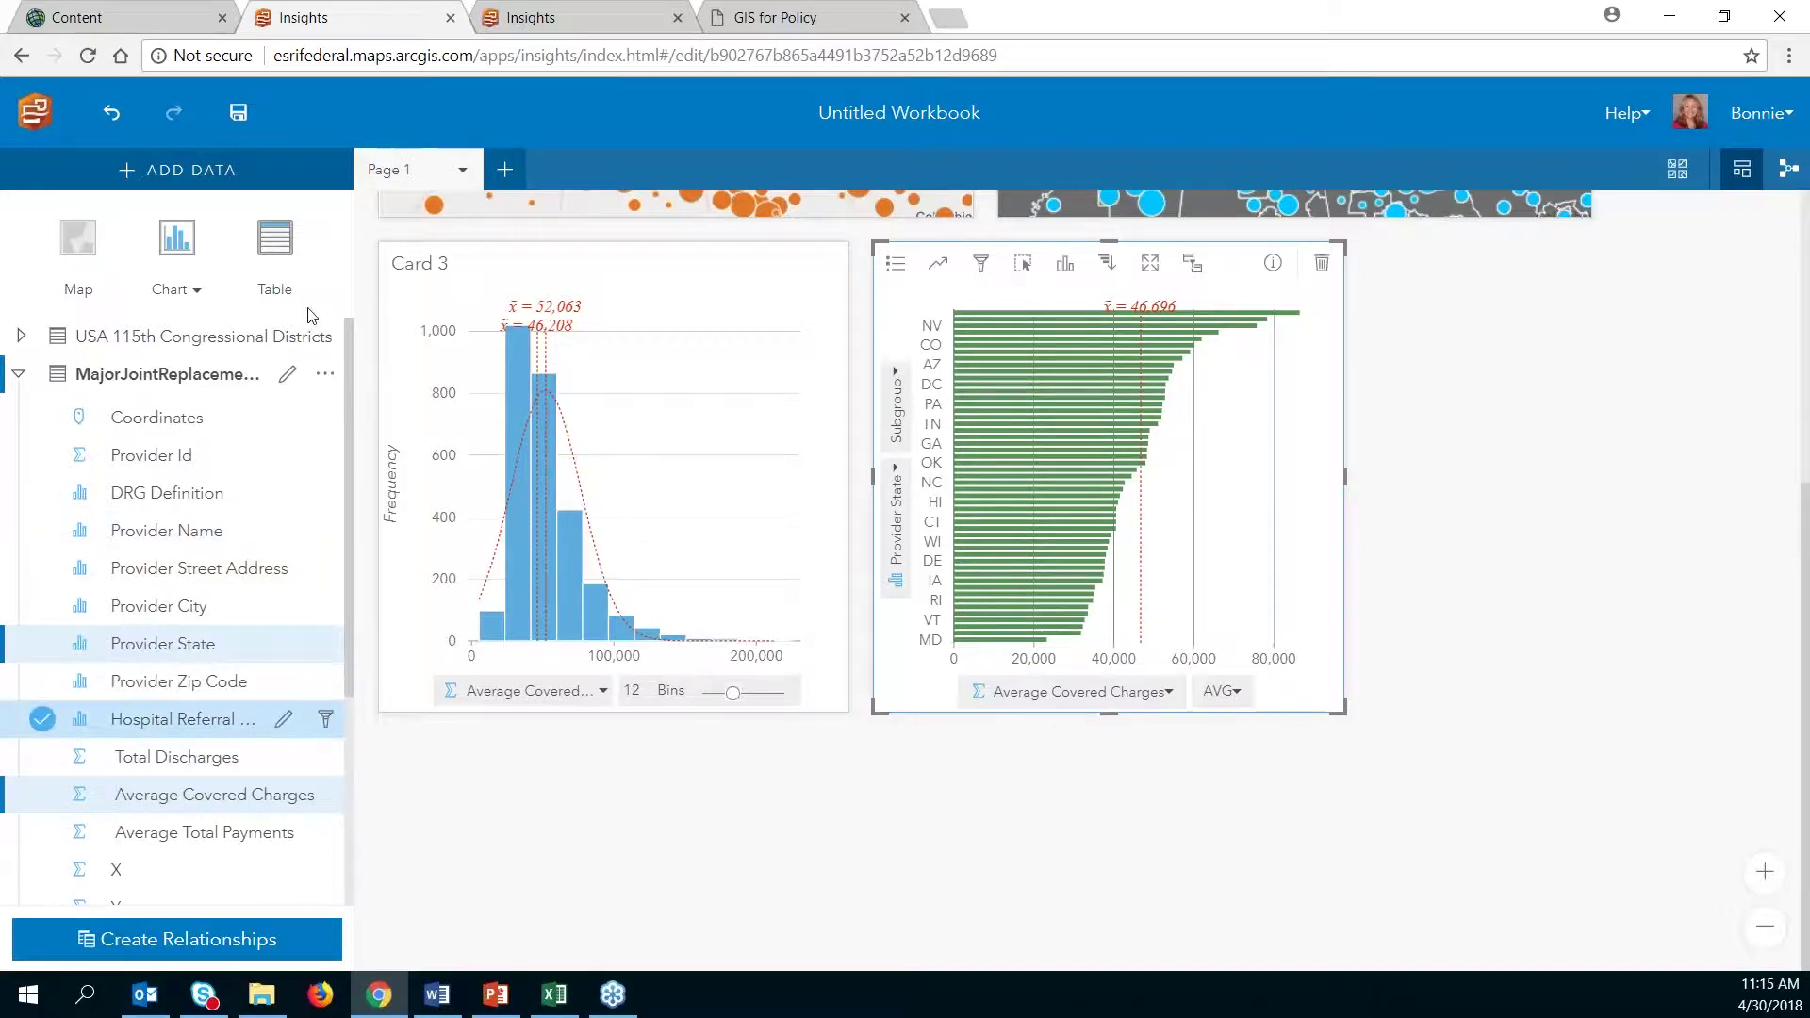
{"action": "left_click", "coordinate": [281, 244]}
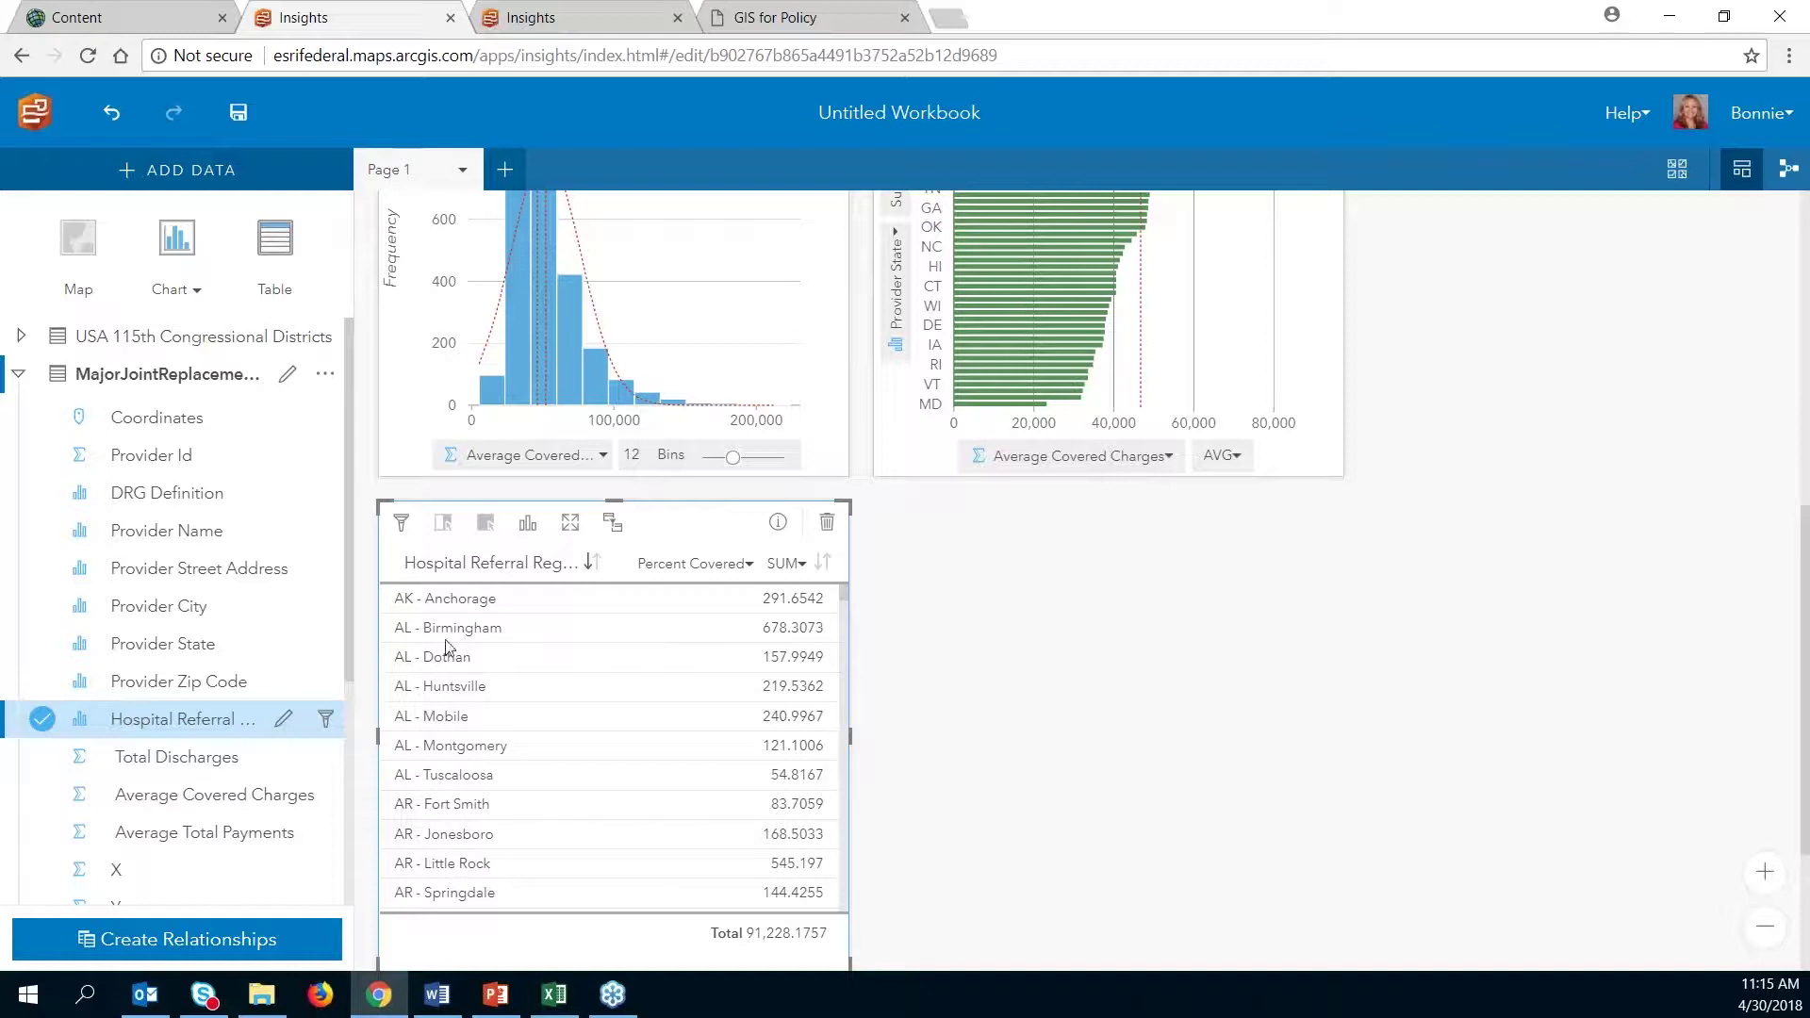
Step: Summarize Percent Covered in the hospital referral region table by AVG and sort its values from lowest to highest
{"action": "left_click", "coordinate": [799, 563]}
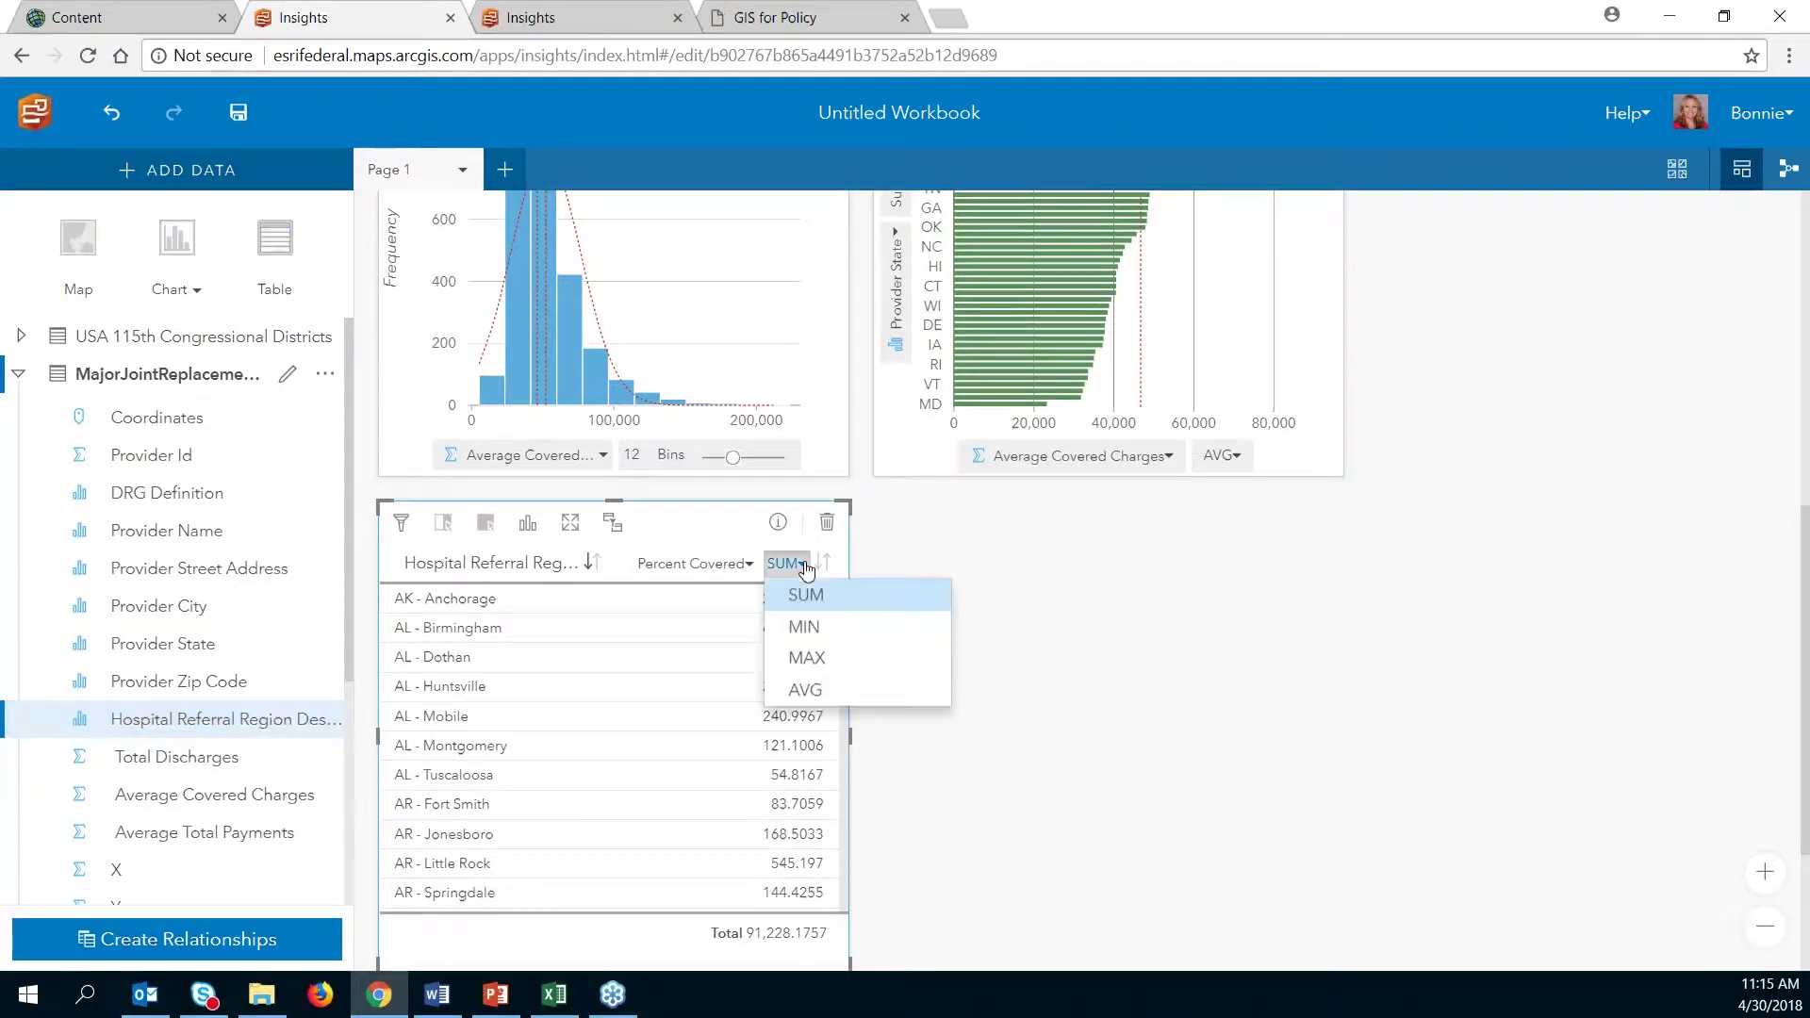
{"action": "left_click", "coordinate": [829, 695]}
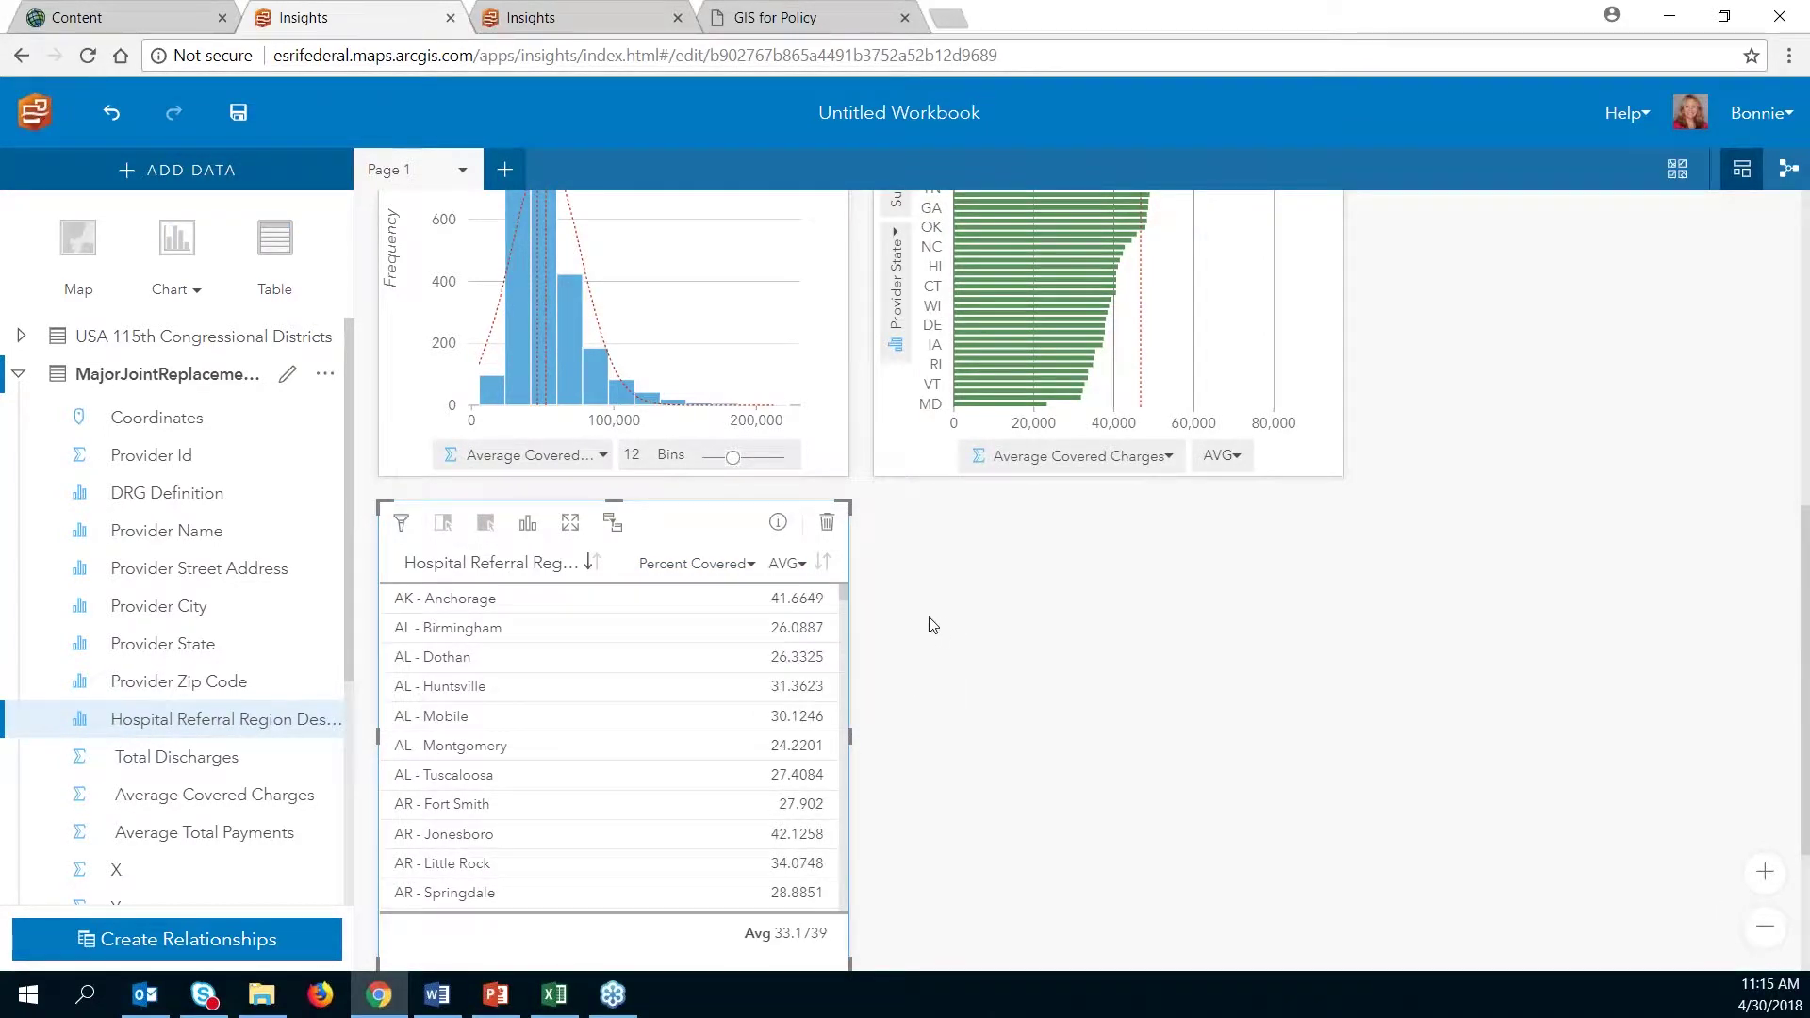
{"action": "left_click", "coordinate": [827, 562]}
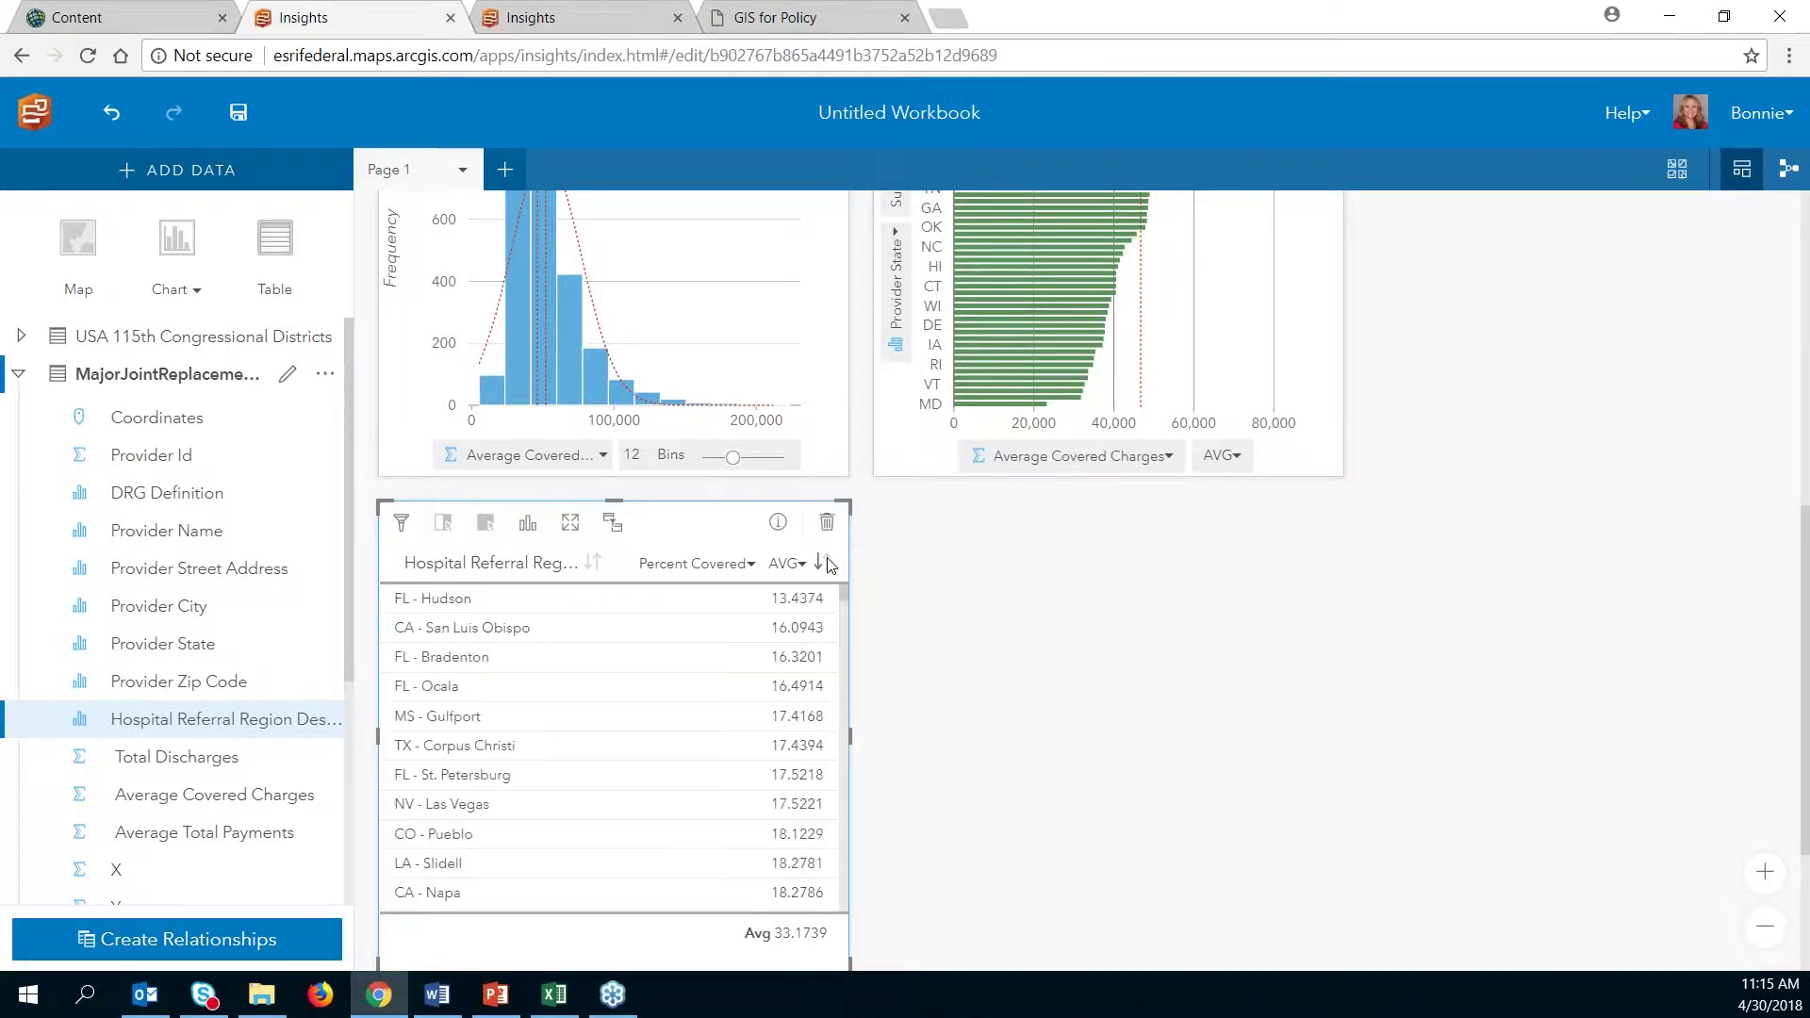
{"action": "left_click", "coordinate": [825, 563]}
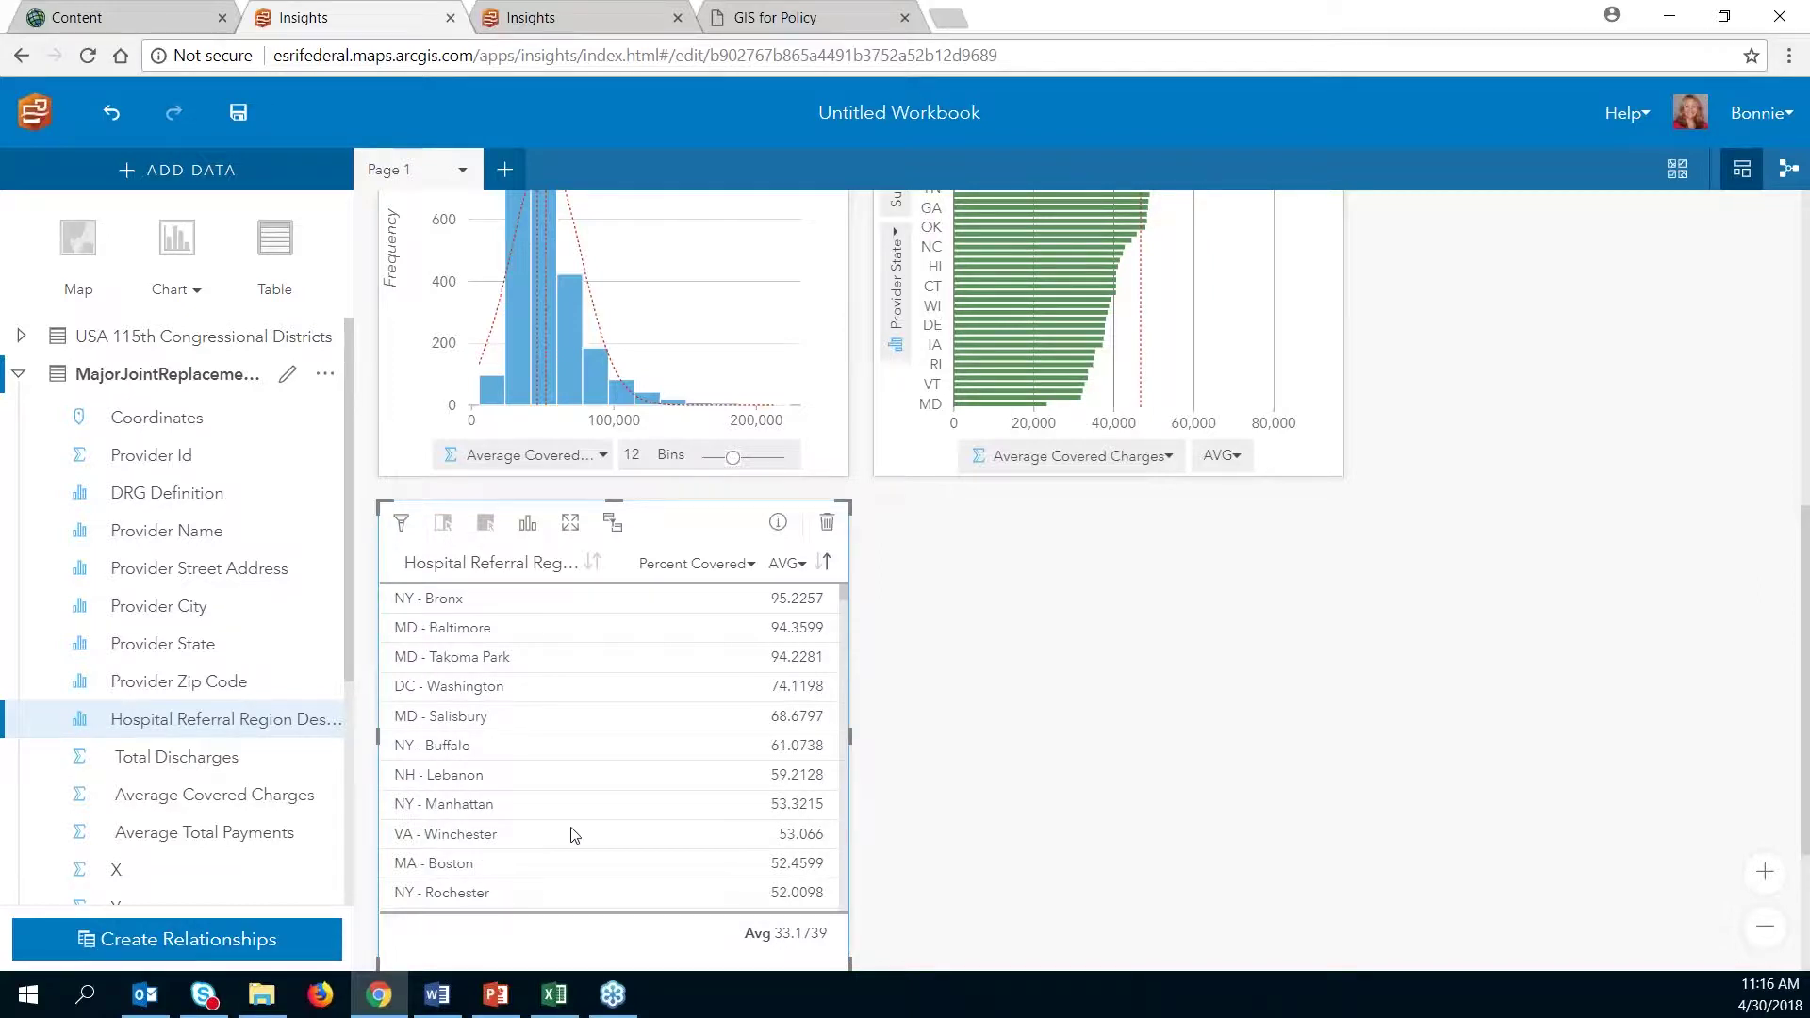
{"action": "left_click", "coordinate": [823, 566]}
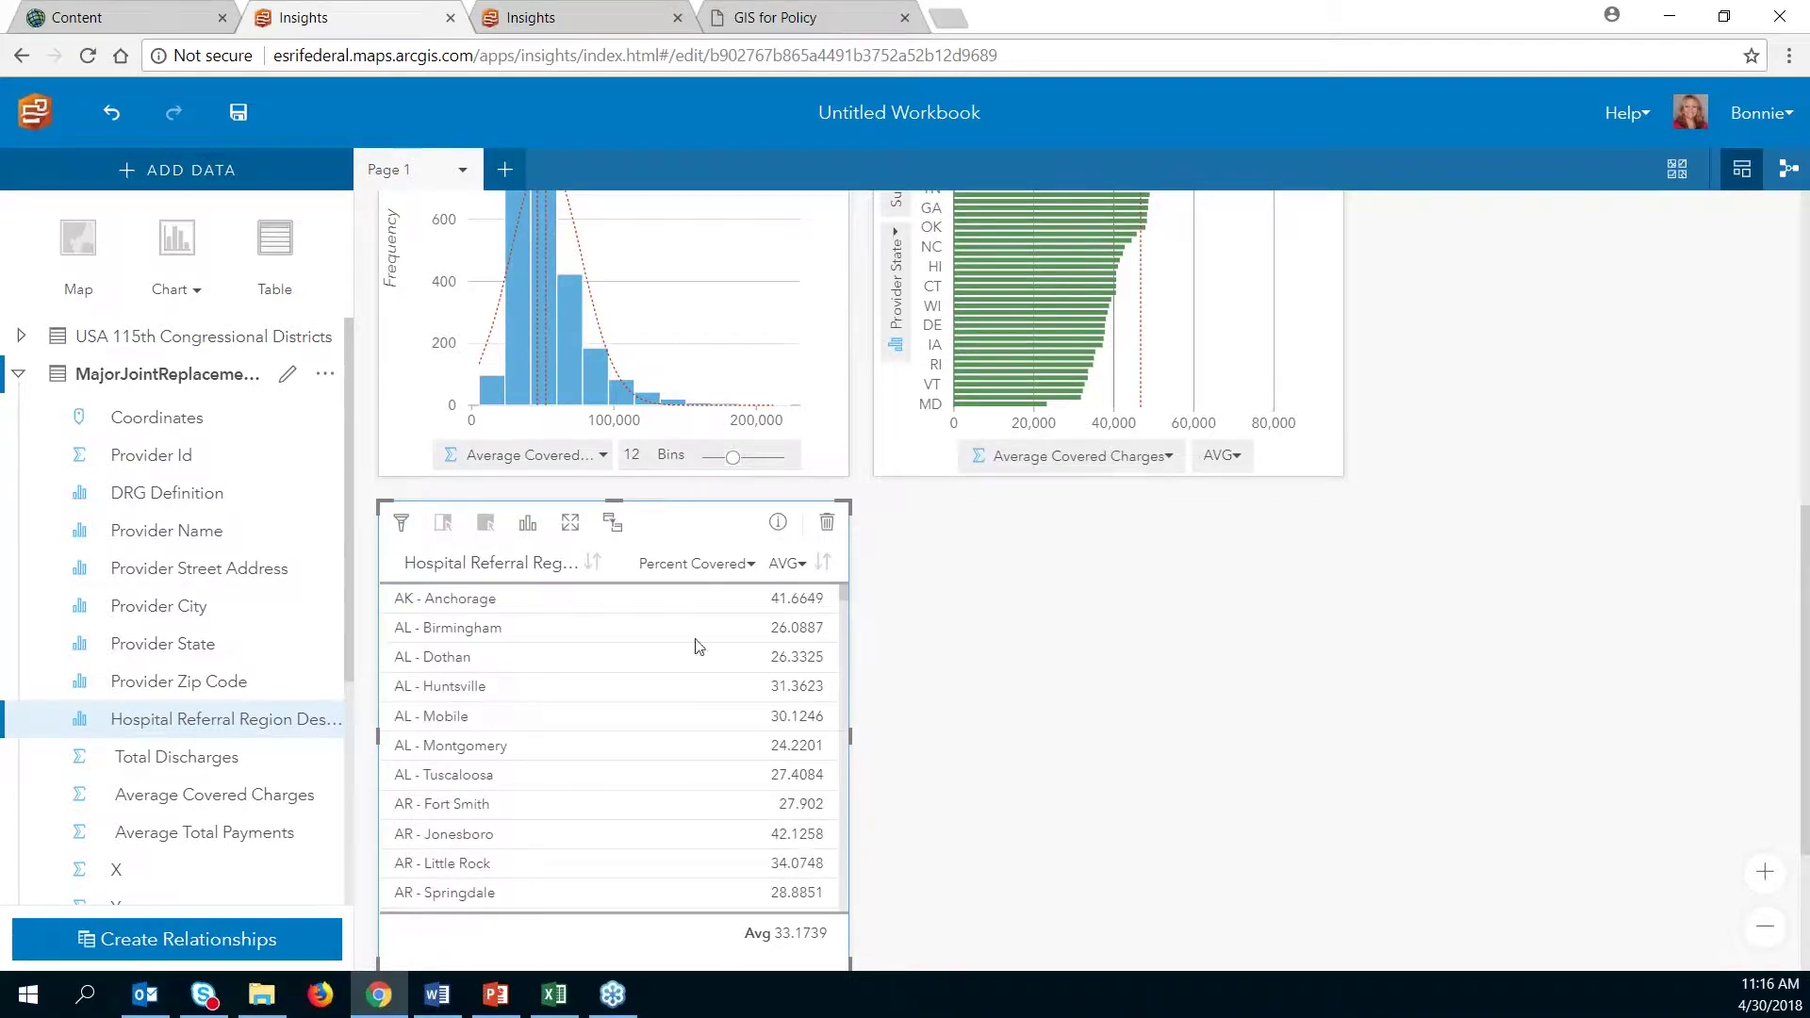
{"action": "left_click", "coordinate": [821, 565]}
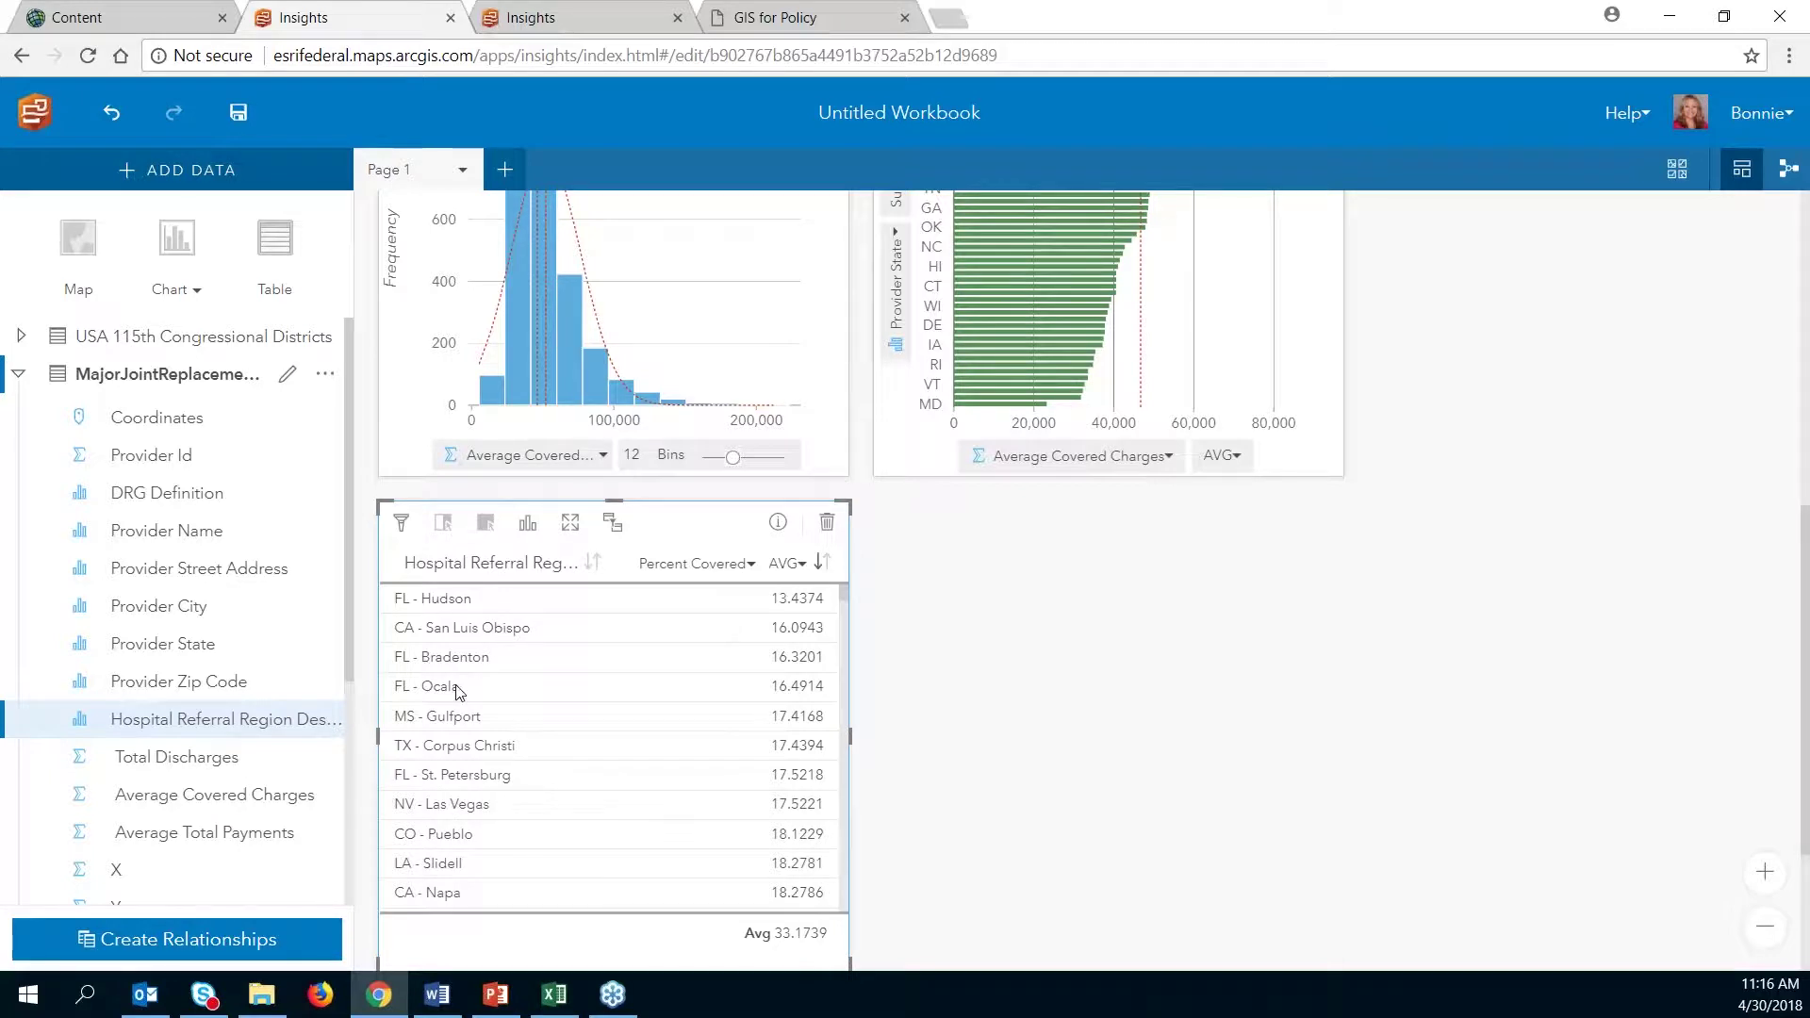
{"action": "left_click", "coordinate": [1023, 654]}
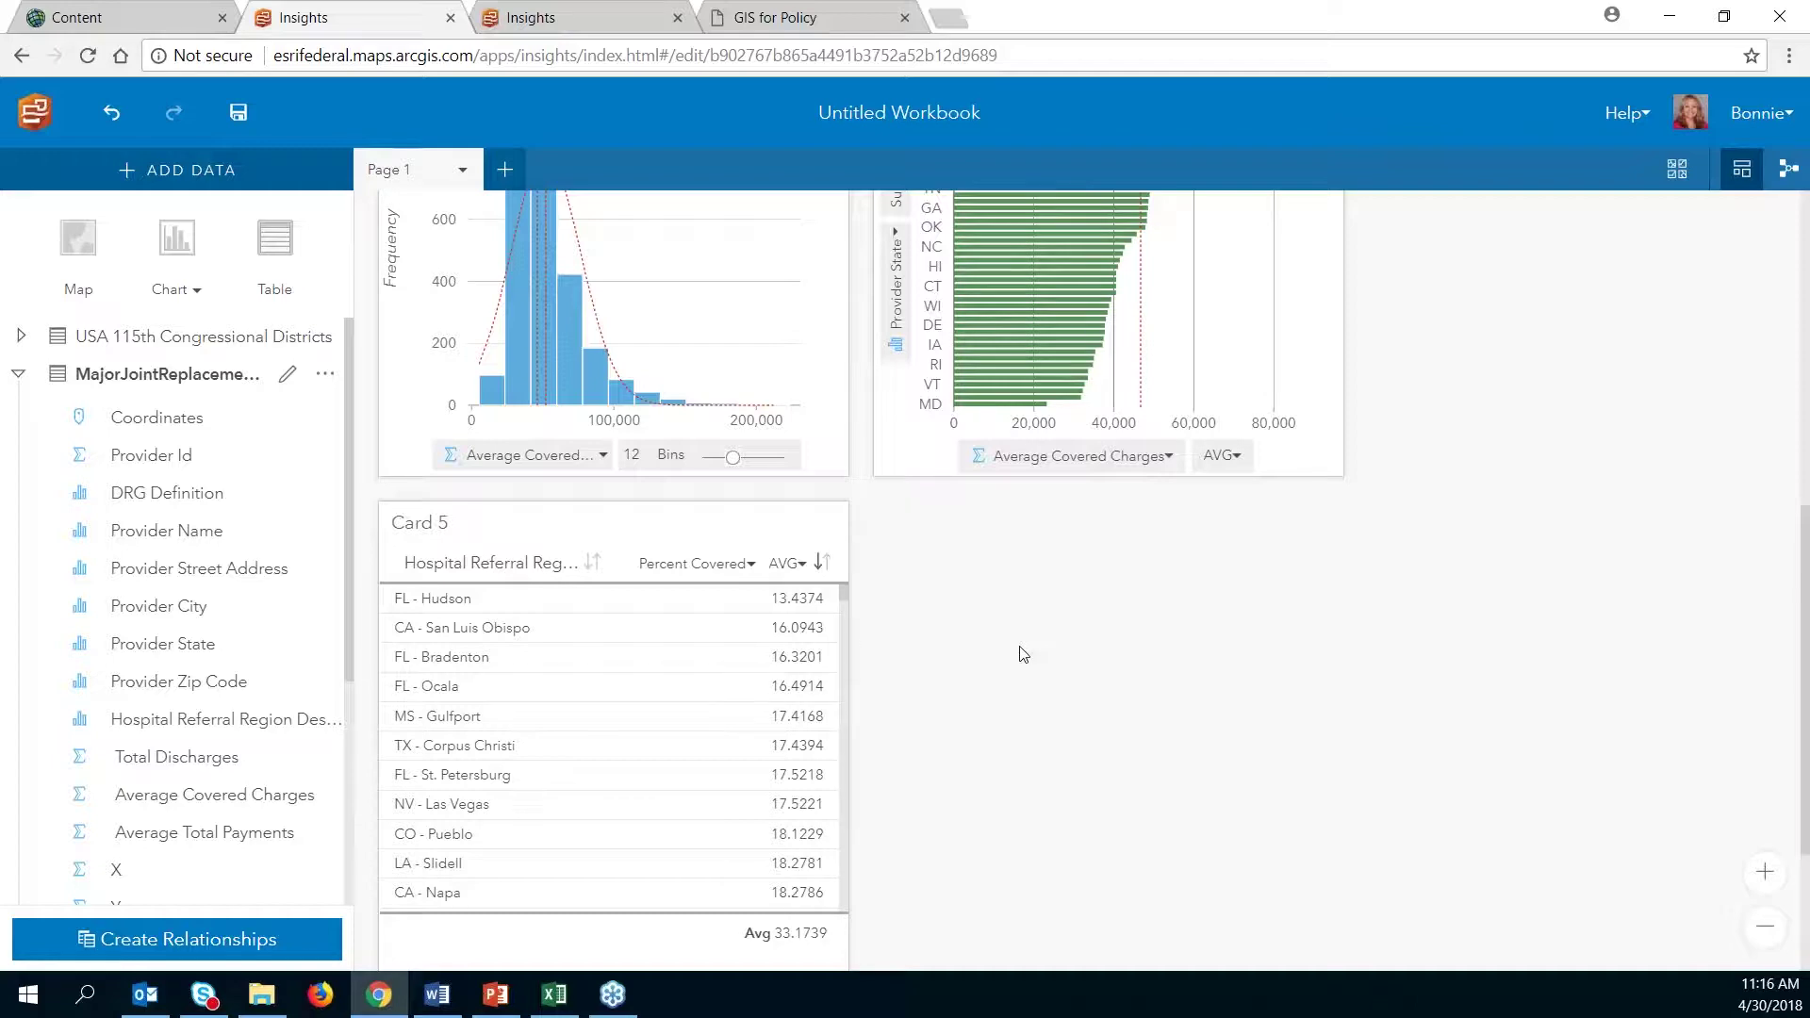
Step: Return to the top of the workbook page, switch to the PowerPoint slide show and advance to the Using Insights for Analysis slide
{"action": "scroll", "coordinate": [1434, 745], "scroll_direction": "up", "scroll_amount": 7}
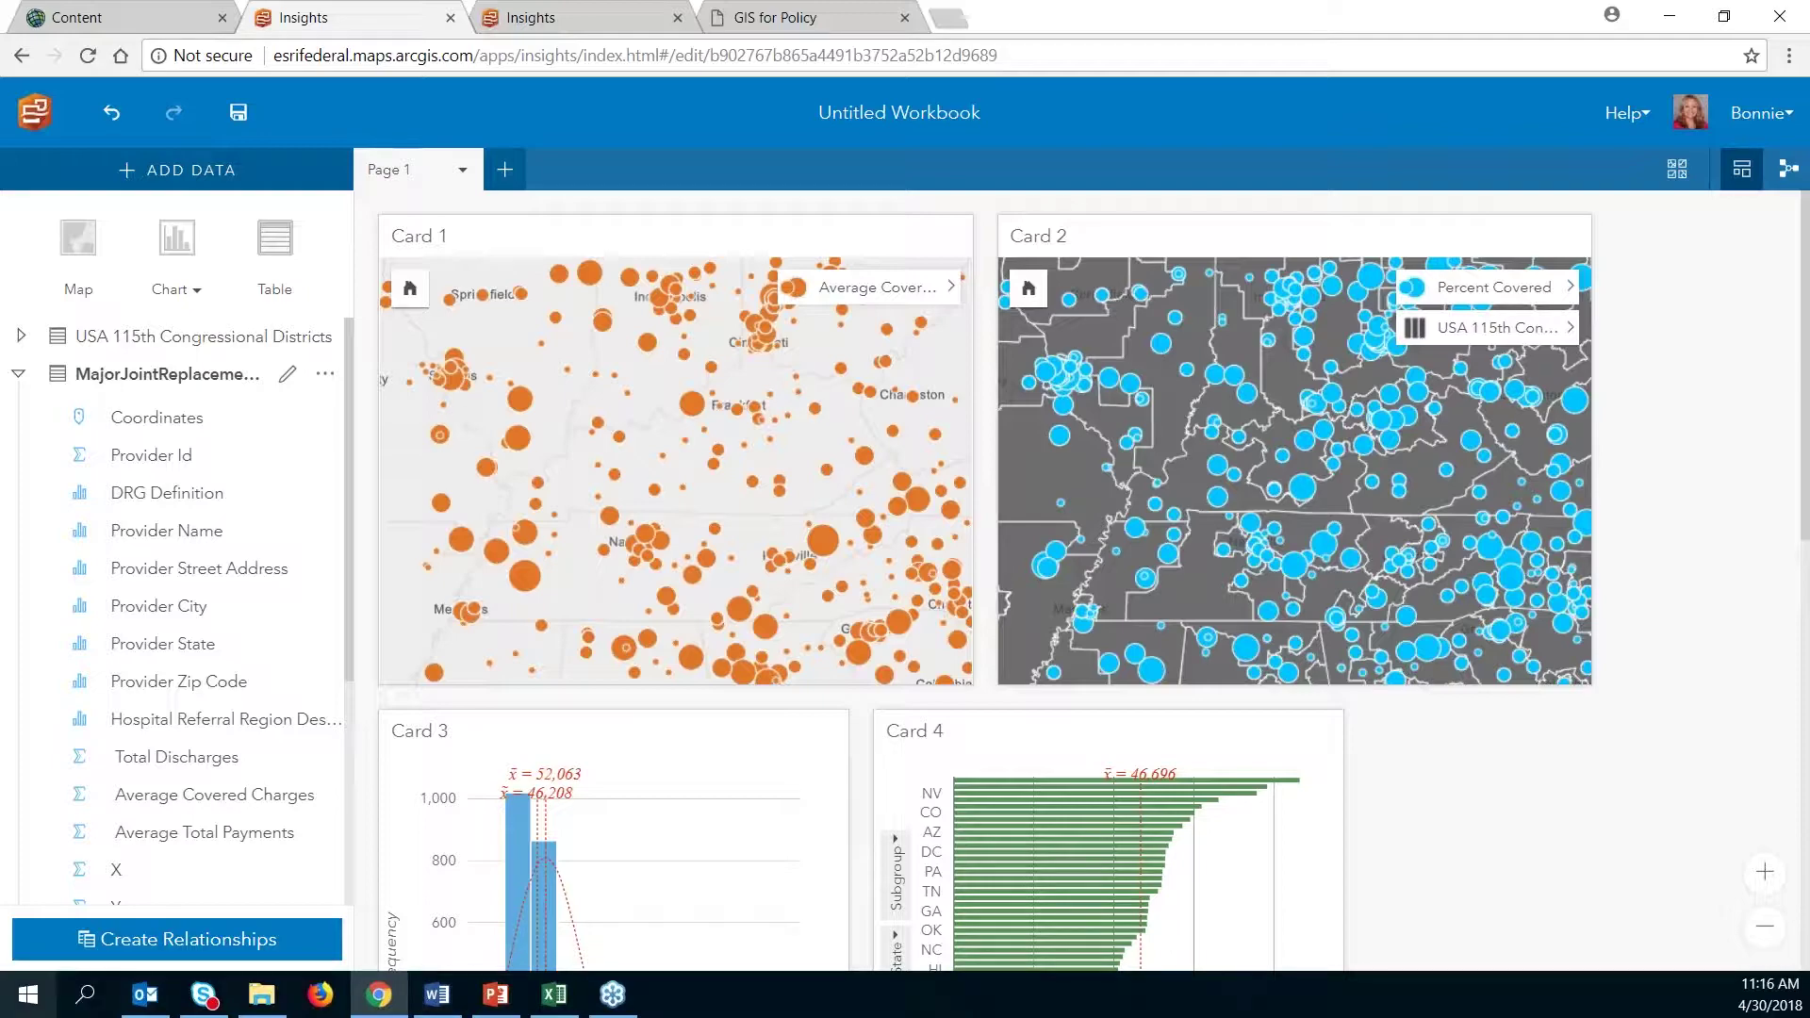
{"action": "left_click", "coordinate": [495, 993]}
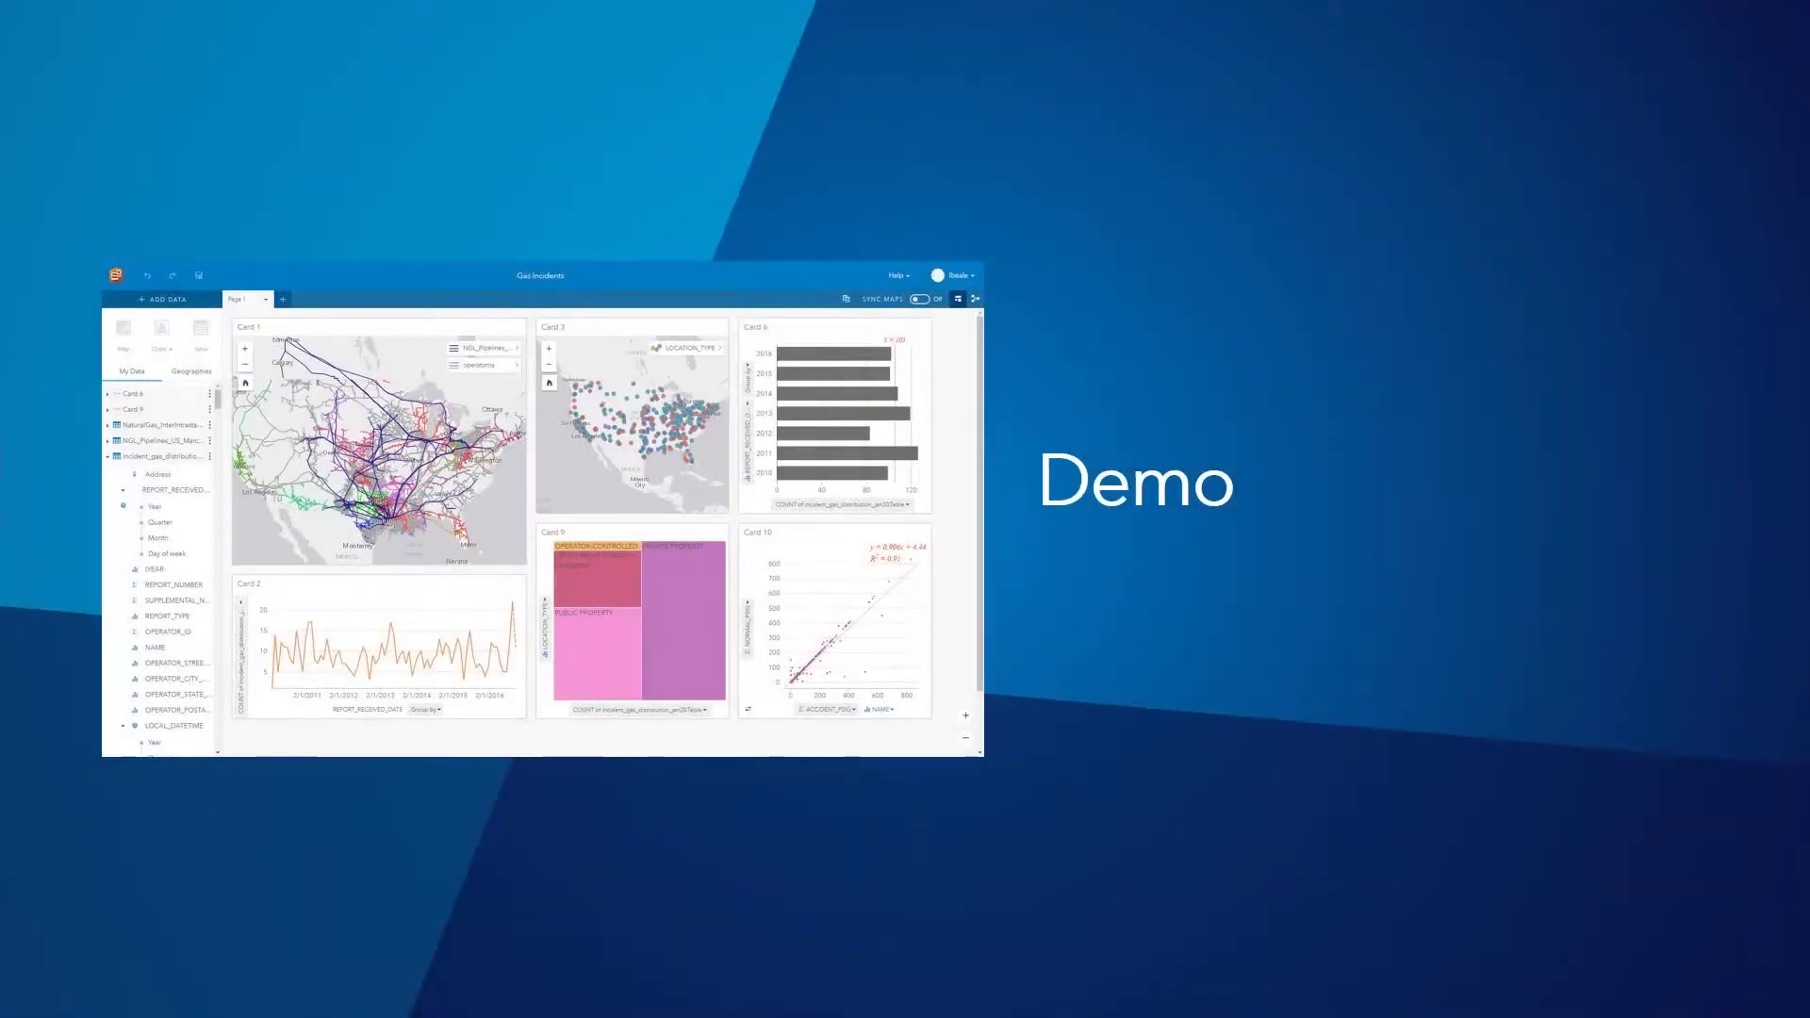
{"action": "key", "text": "Right"}
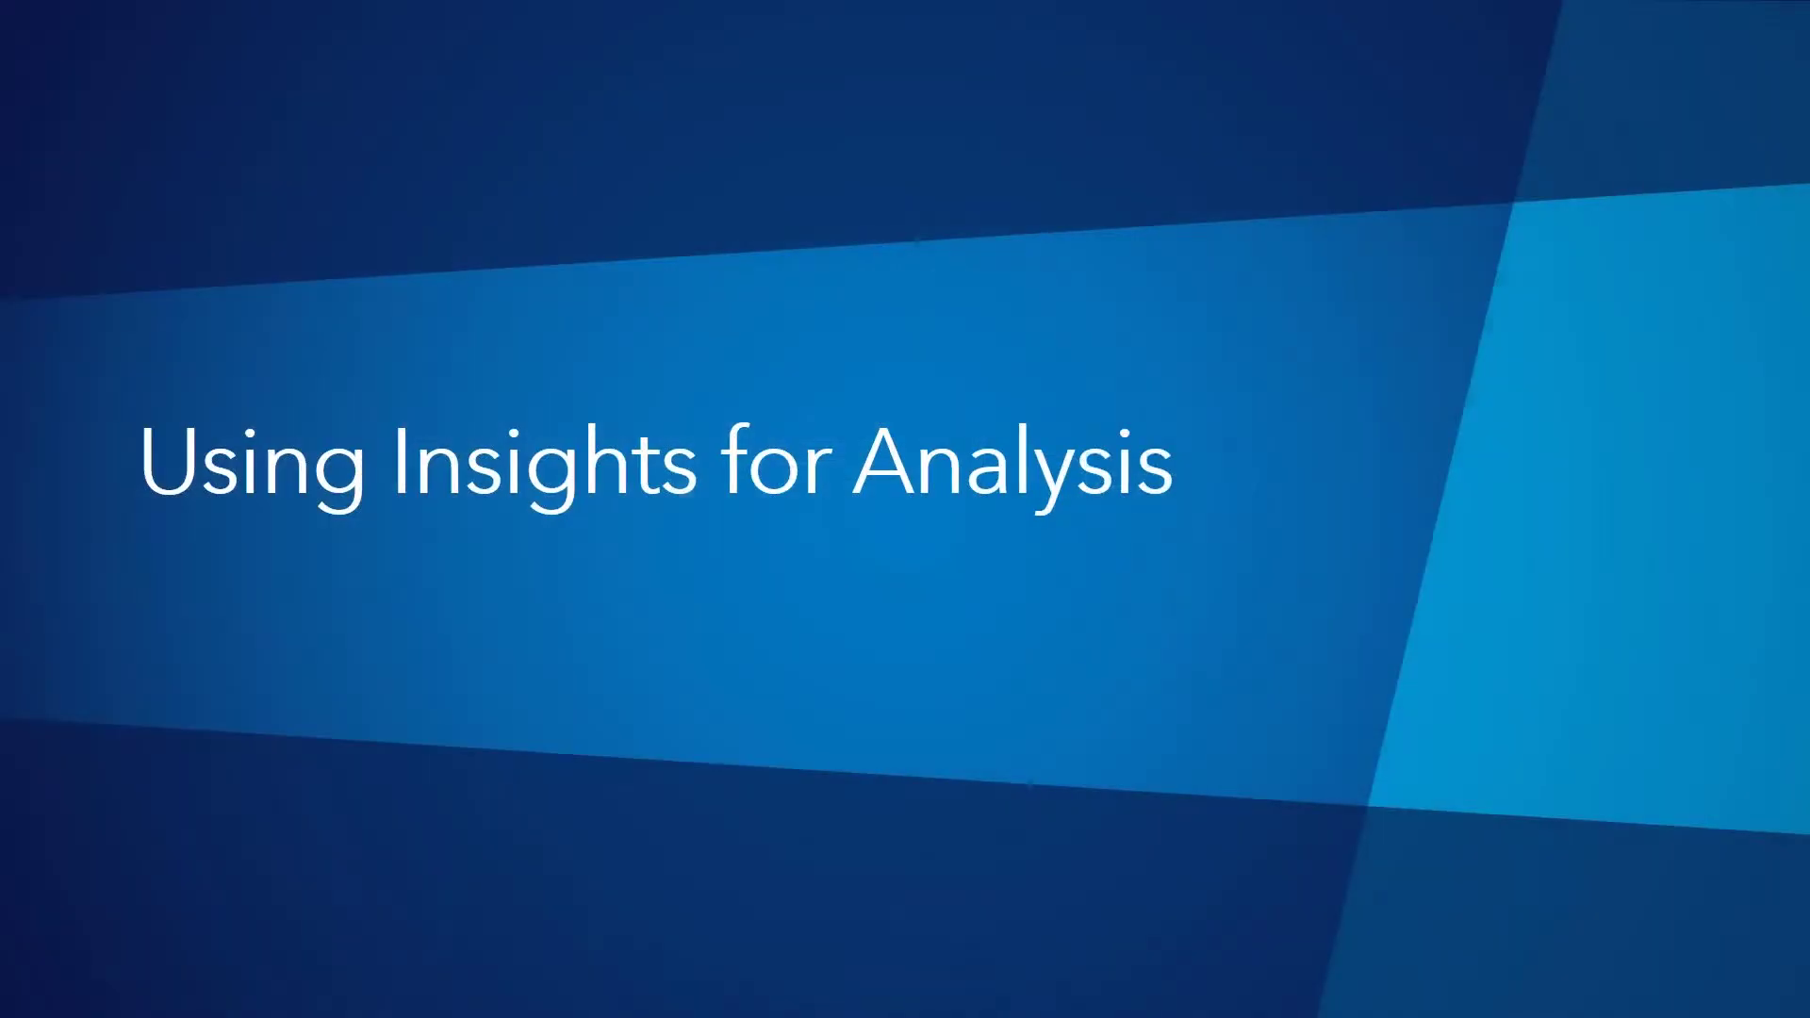
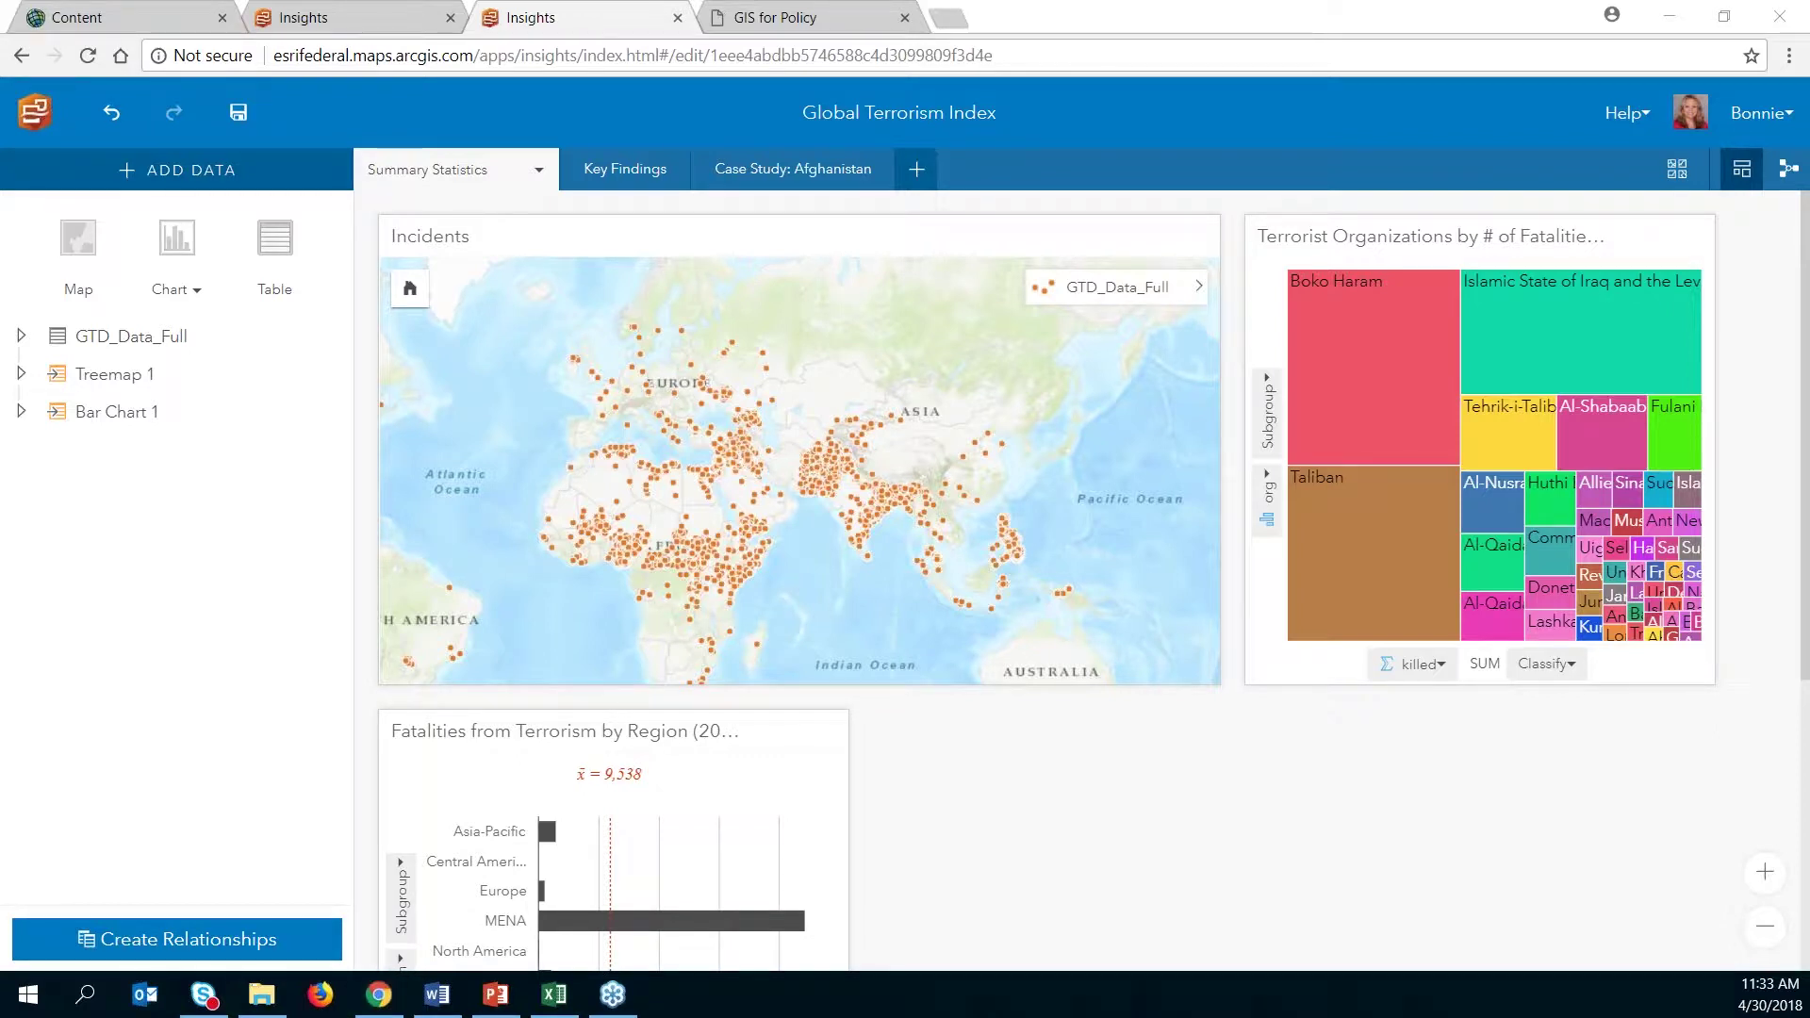
Step: Examine how the points on the Incidents map are distributed across the Americas, Africa, the Middle East and Asia
{"action": "left_click", "coordinate": [783, 235]}
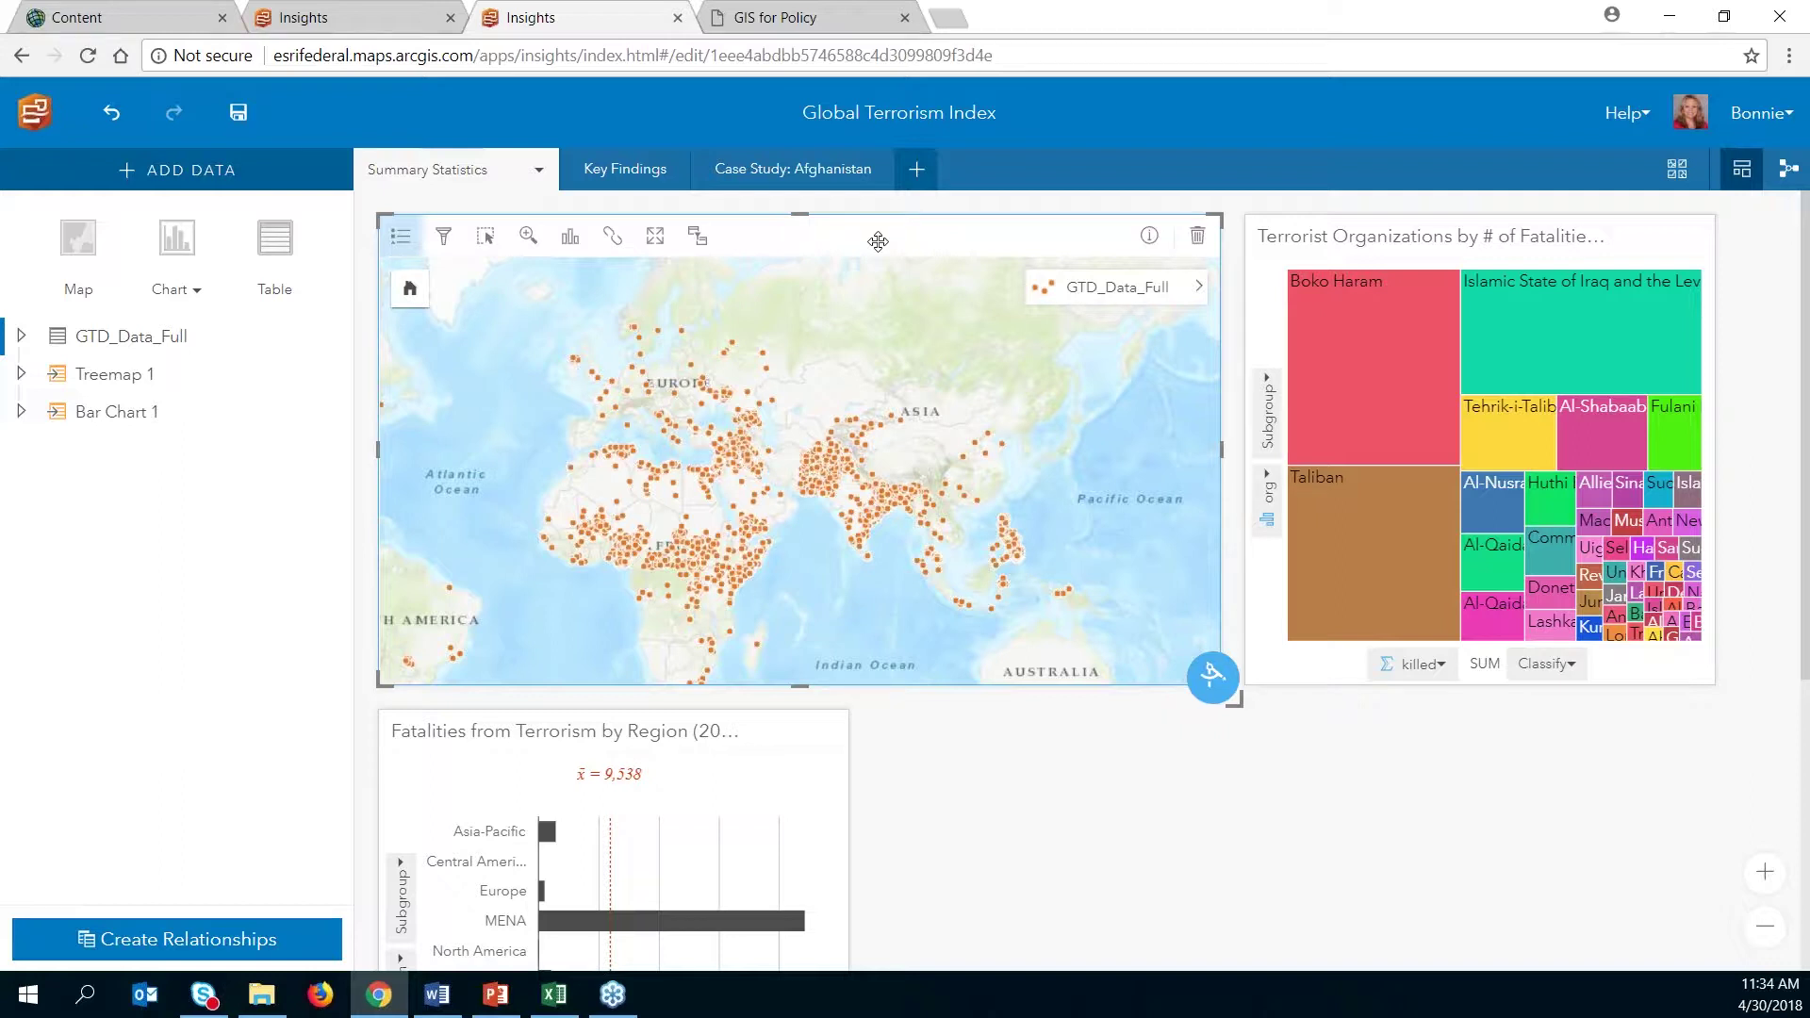
{"action": "left_click_drag", "start_coordinate": [488, 389], "coordinate": [714, 366]}
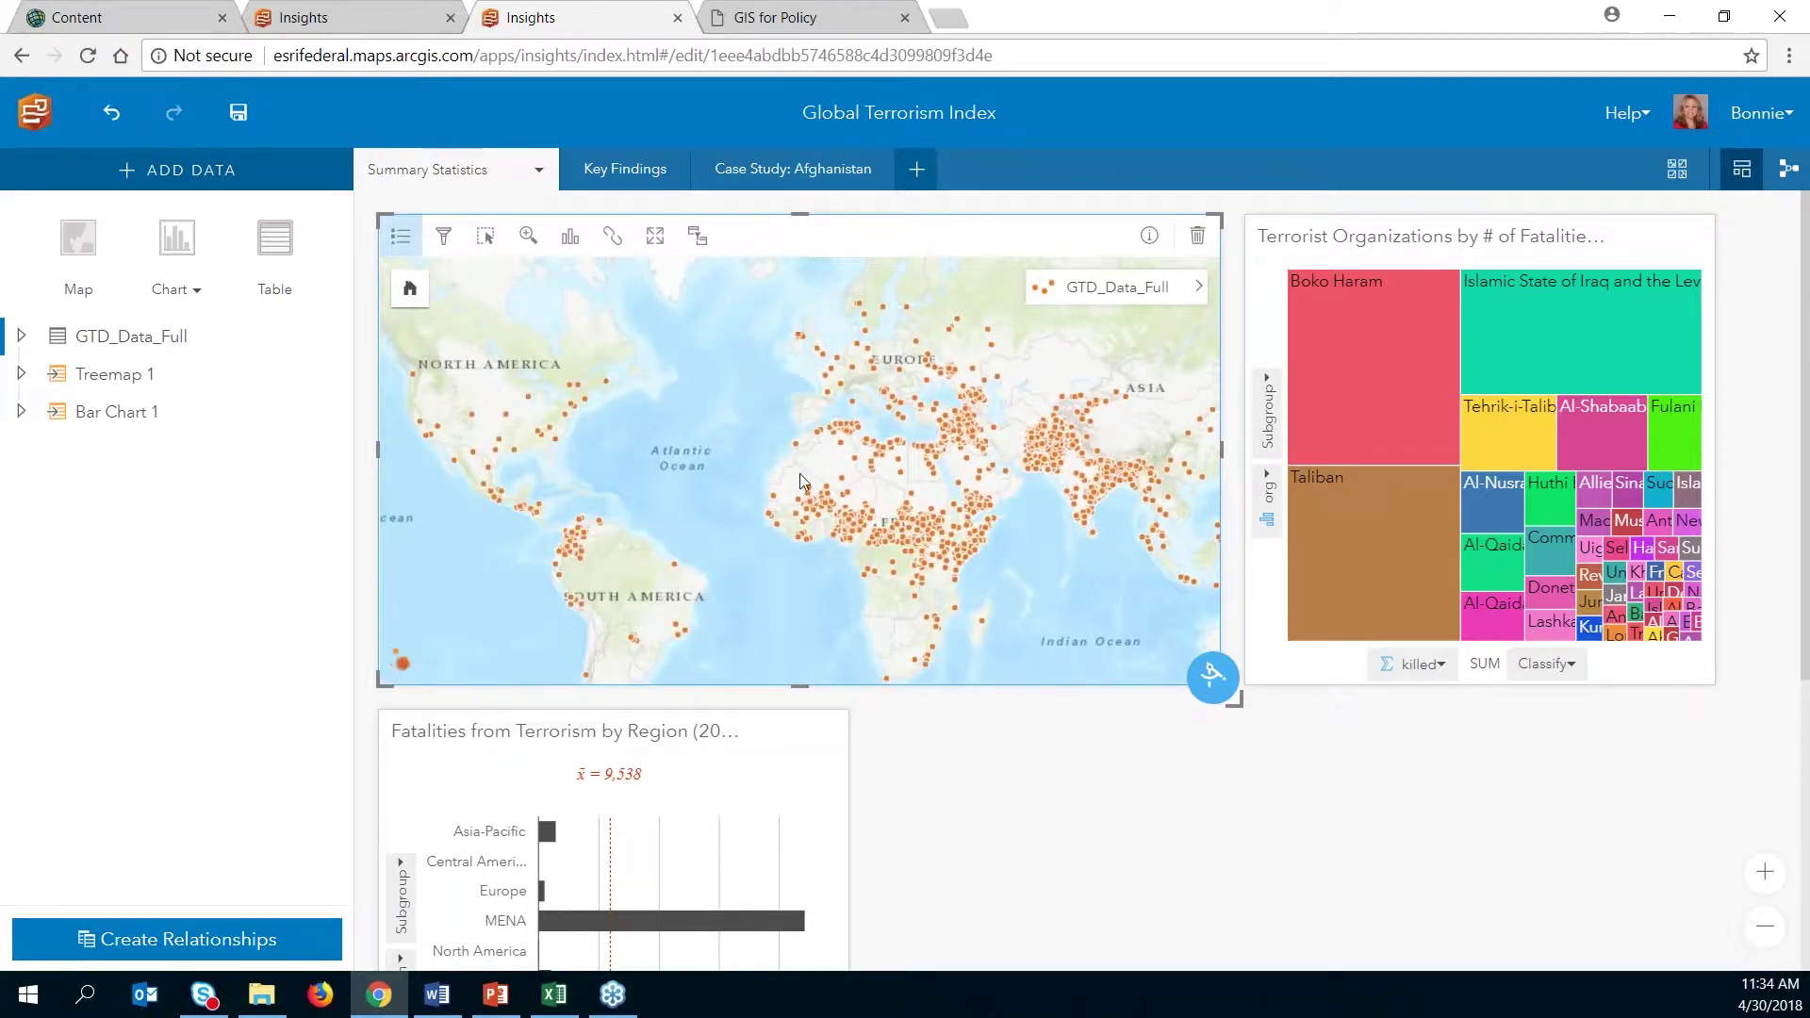
{"action": "left_click_drag", "start_coordinate": [1028, 562], "coordinate": [945, 569]}
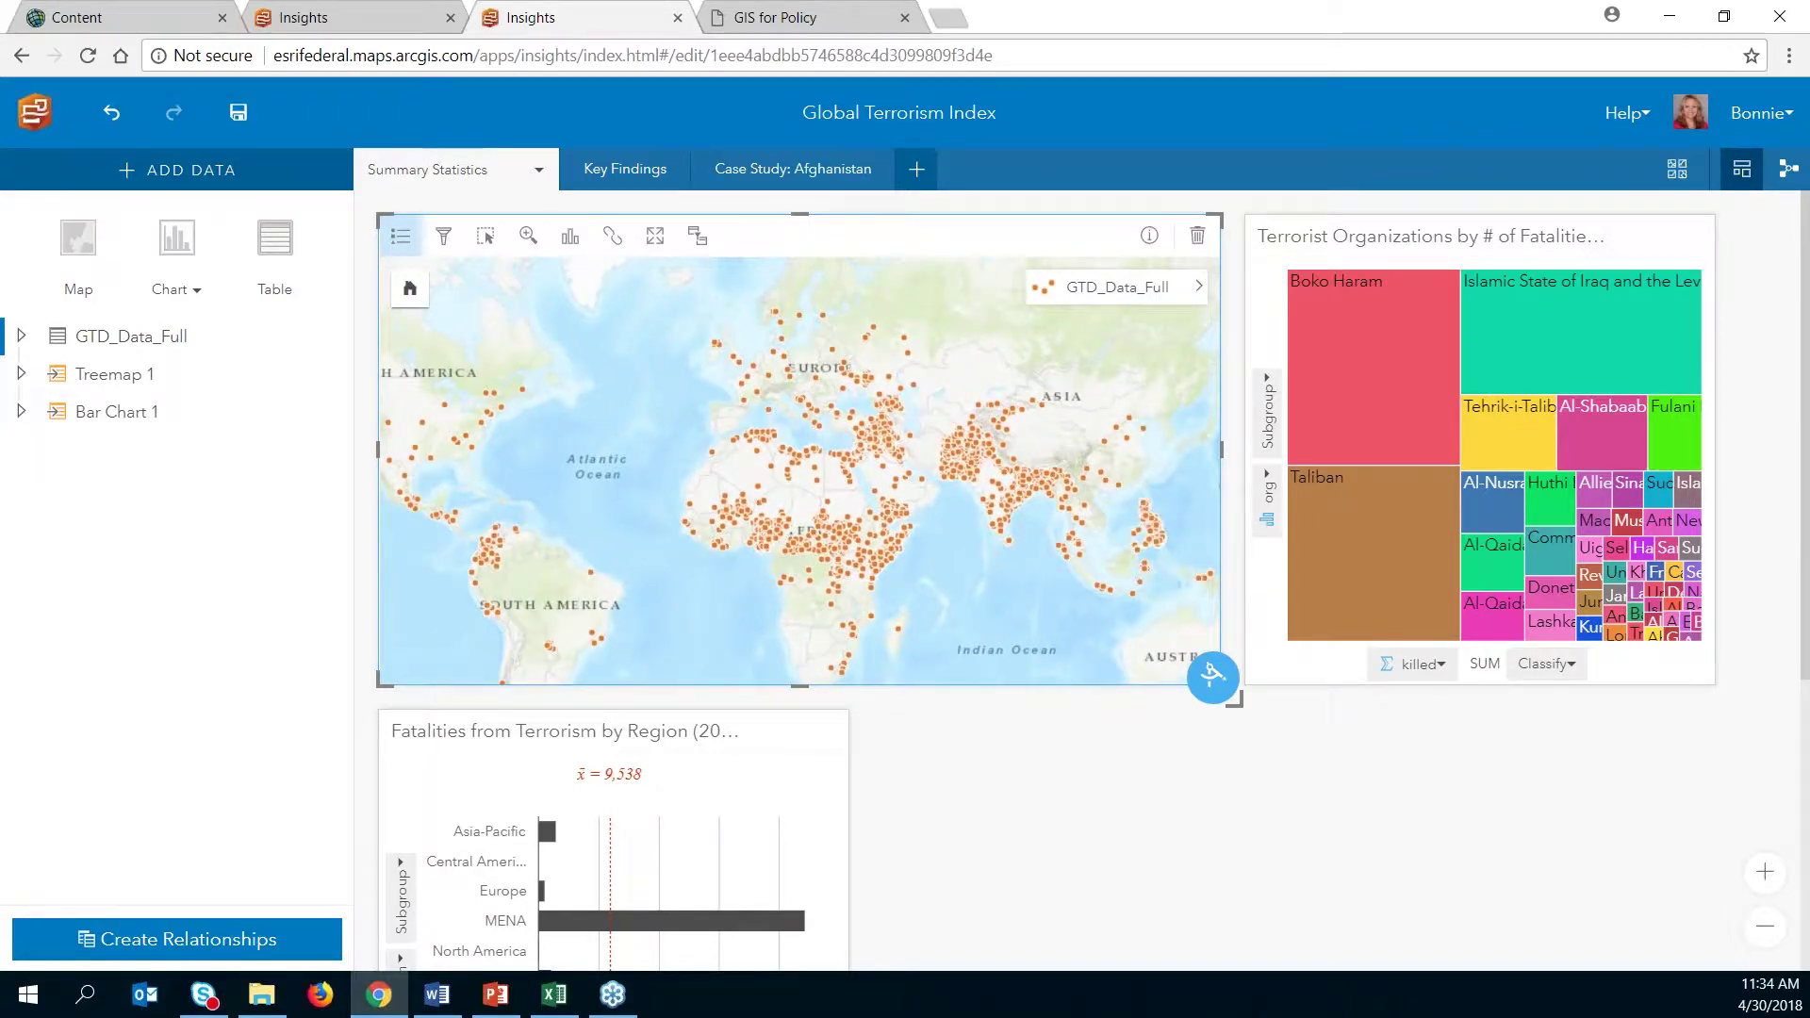
{"action": "scroll", "coordinate": [960, 543], "scroll_direction": "up", "scroll_amount": 2}
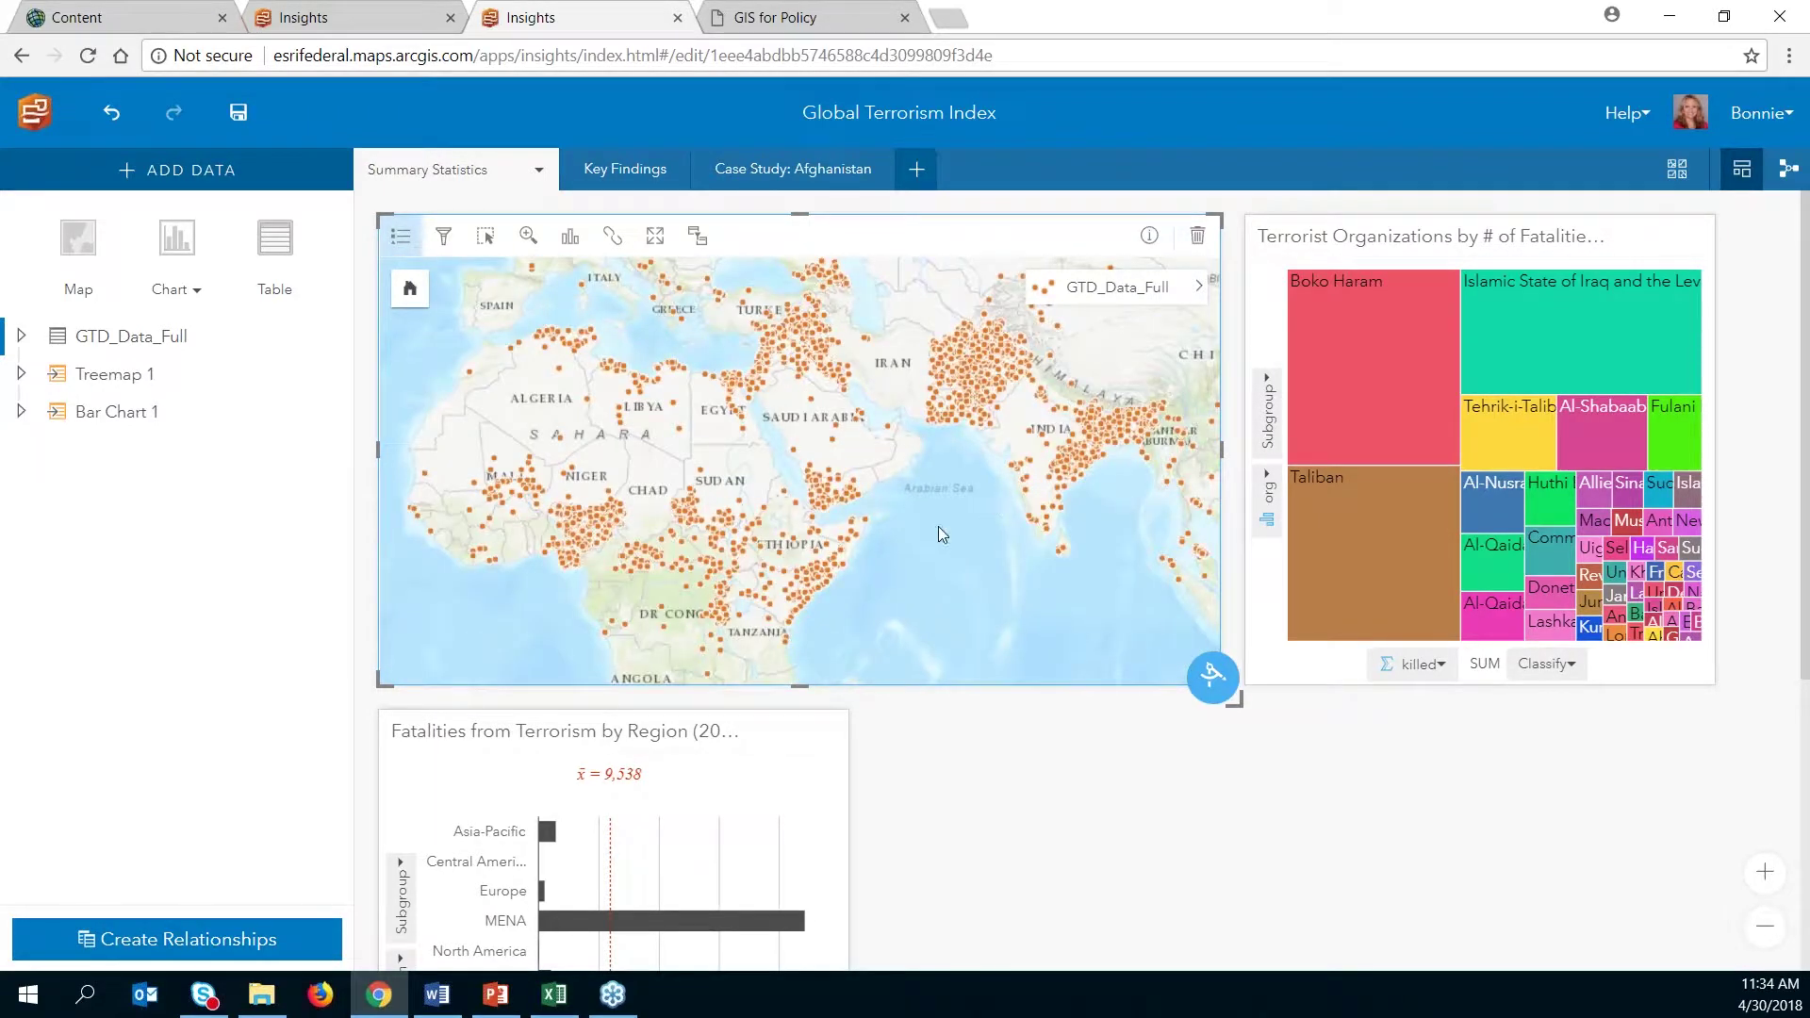
{"action": "left_click_drag", "start_coordinate": [959, 517], "coordinate": [1049, 574]}
{"action": "left_click_drag", "start_coordinate": [569, 476], "coordinate": [938, 418]}
{"action": "left_click_drag", "start_coordinate": [825, 459], "coordinate": [499, 430]}
{"action": "left_click_drag", "start_coordinate": [1082, 507], "coordinate": [867, 496]}
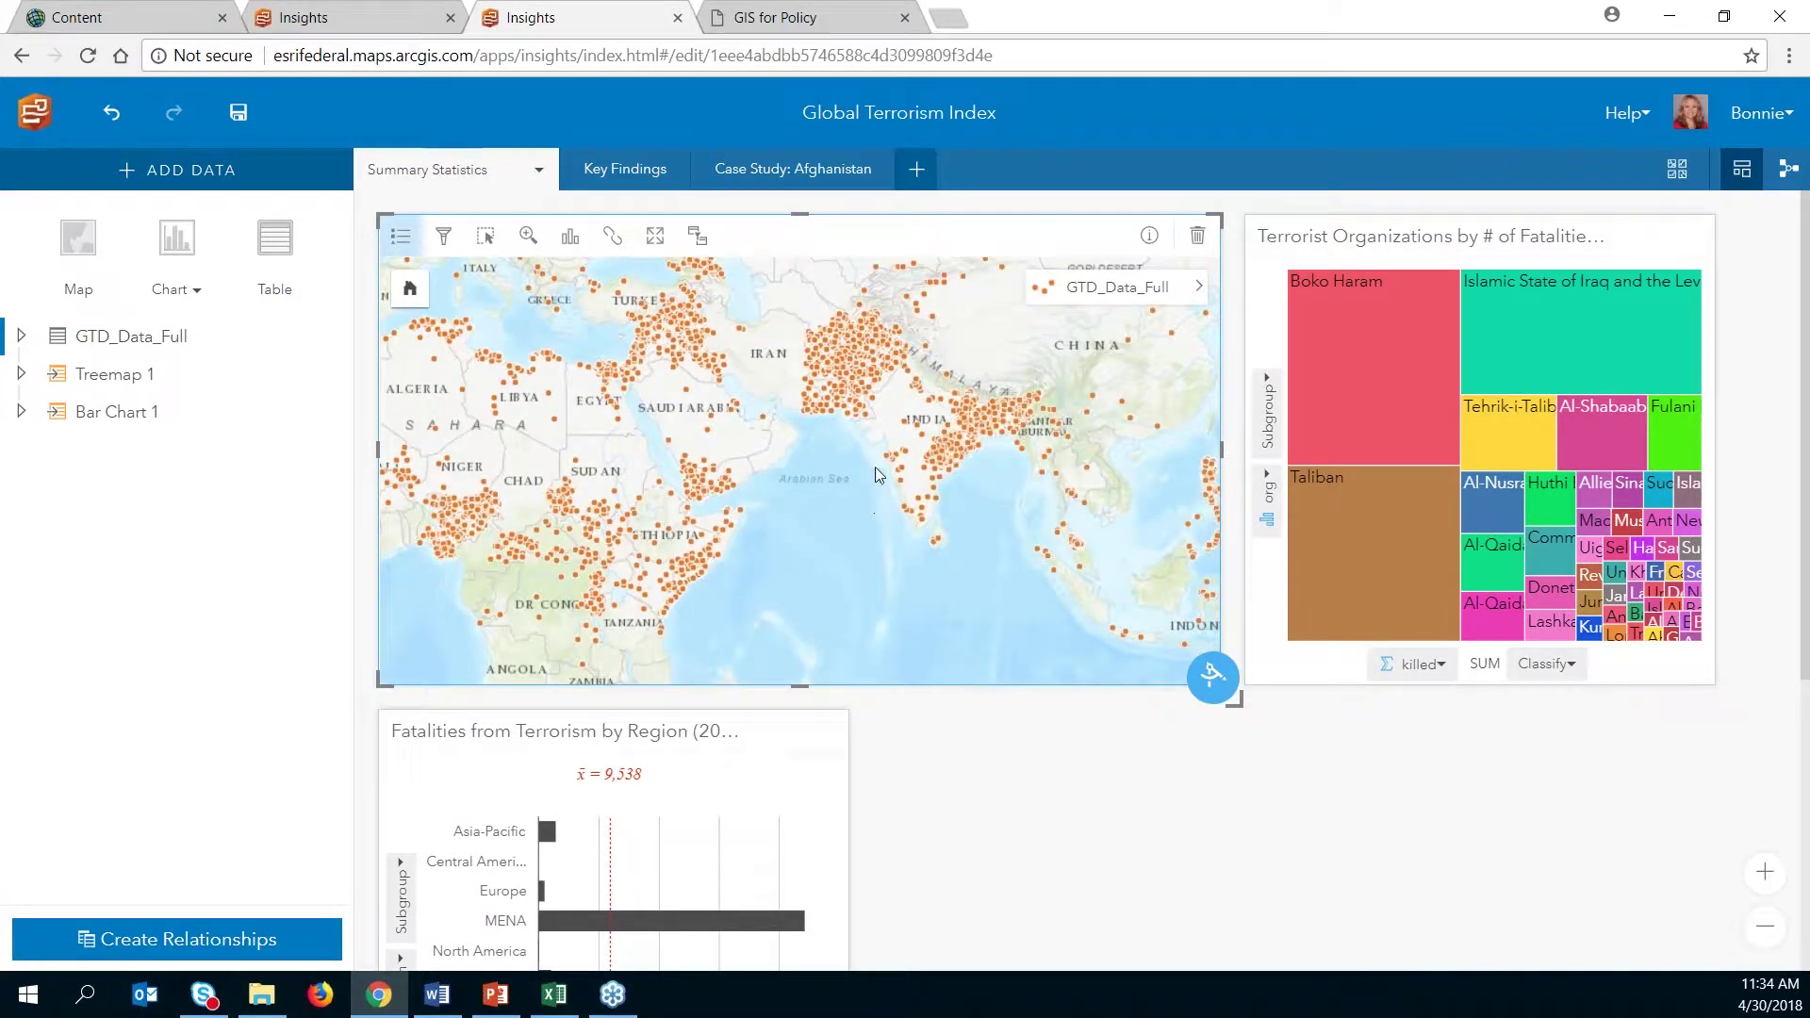
{"action": "left_click_drag", "start_coordinate": [1100, 460], "coordinate": [935, 501]}
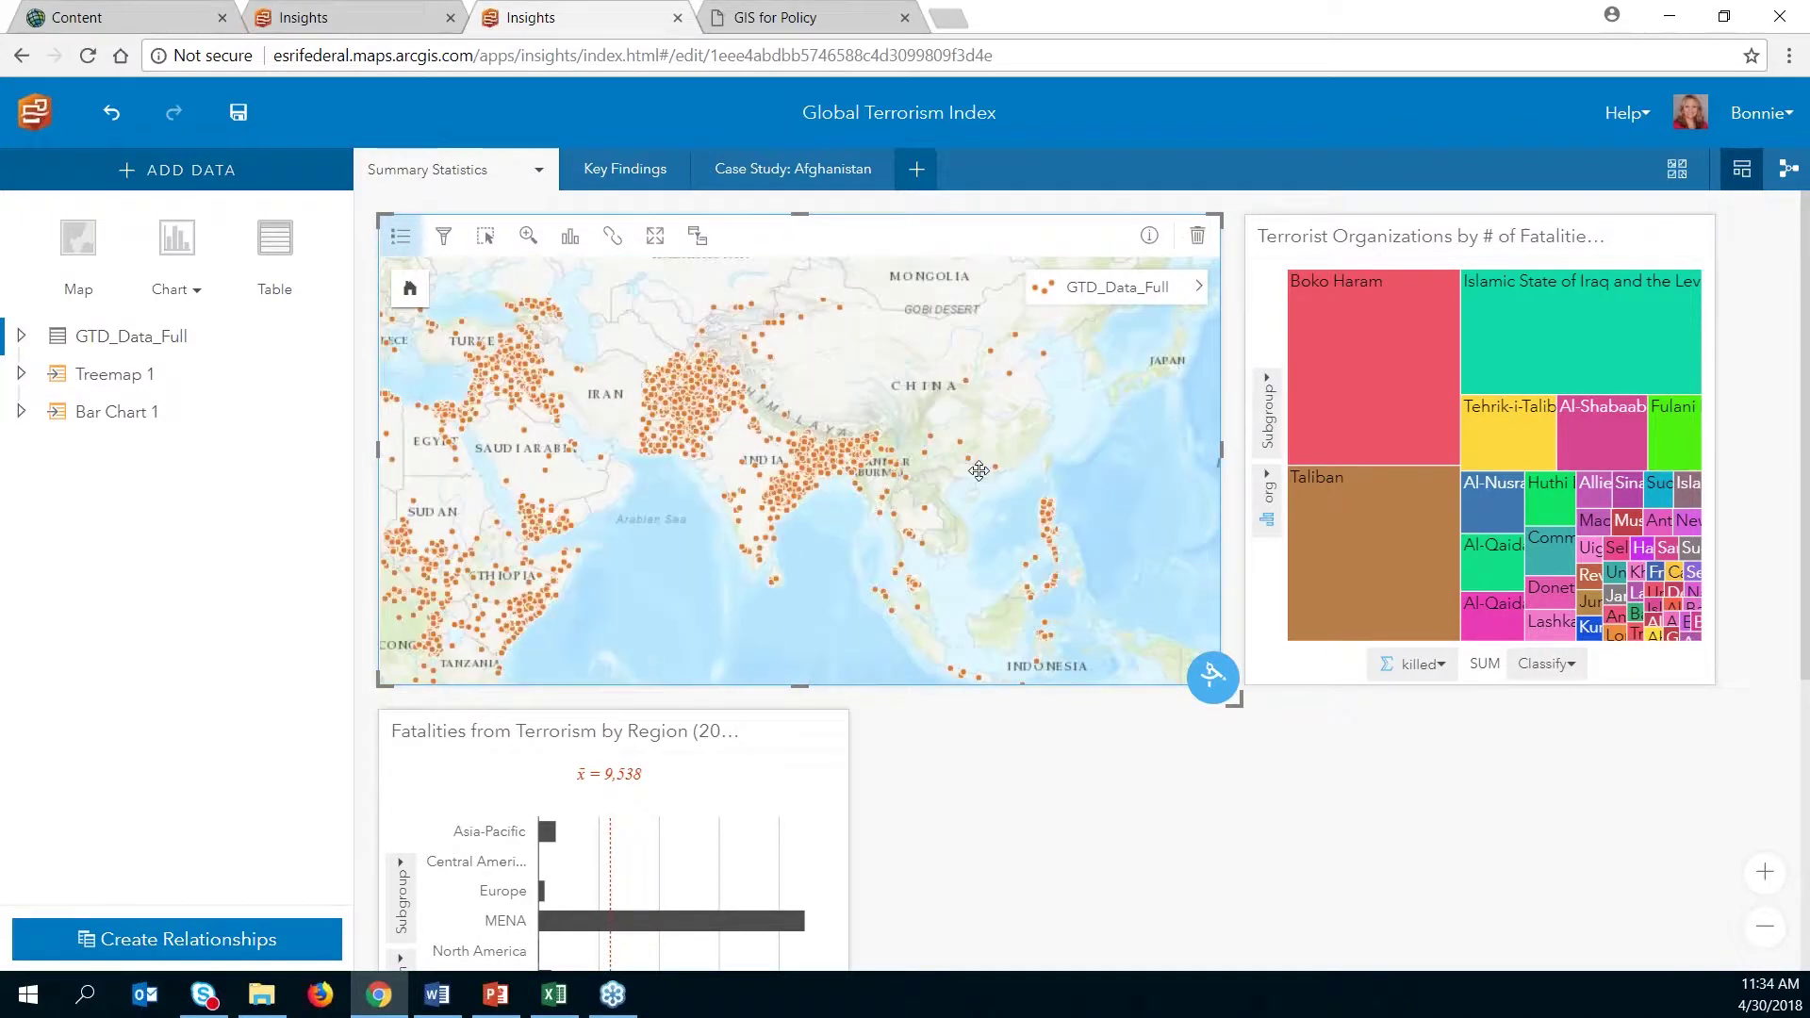
Step: Change the symbol type of the GTD_Data_Full layer on the Incidents map to Heat Map
{"action": "left_click", "coordinate": [1200, 293]}
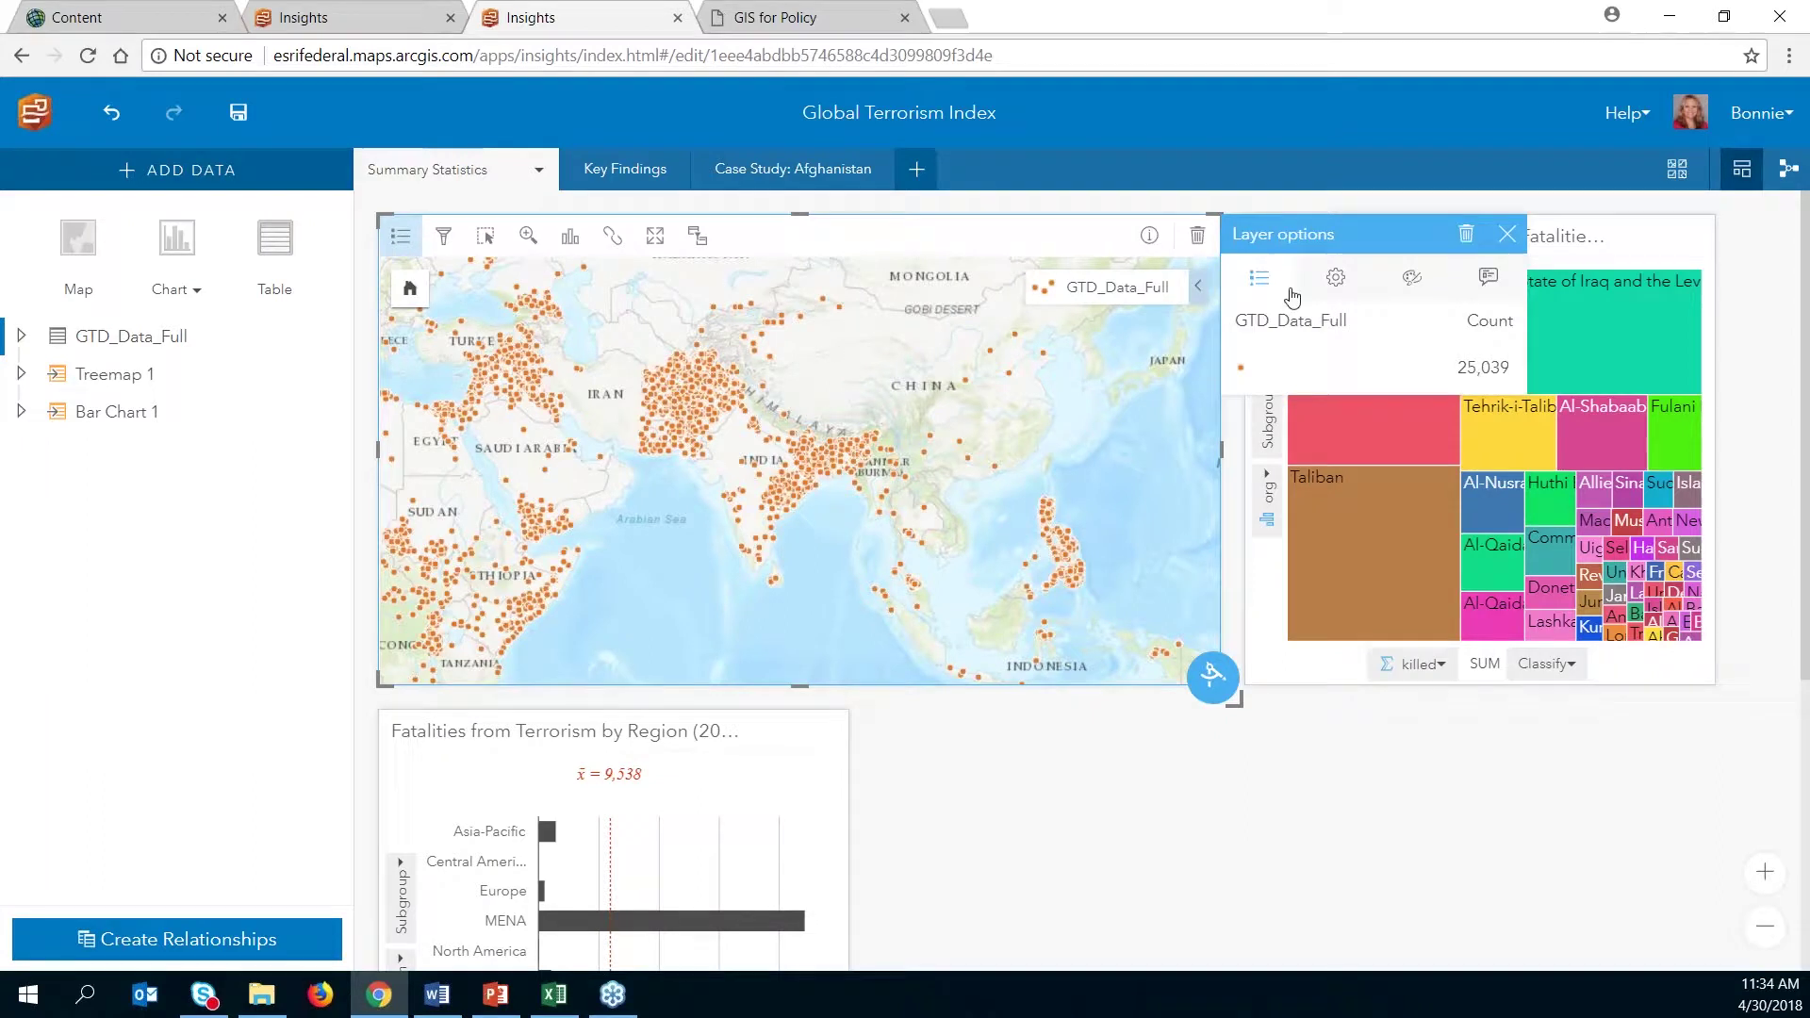
{"action": "left_click", "coordinate": [1334, 277]}
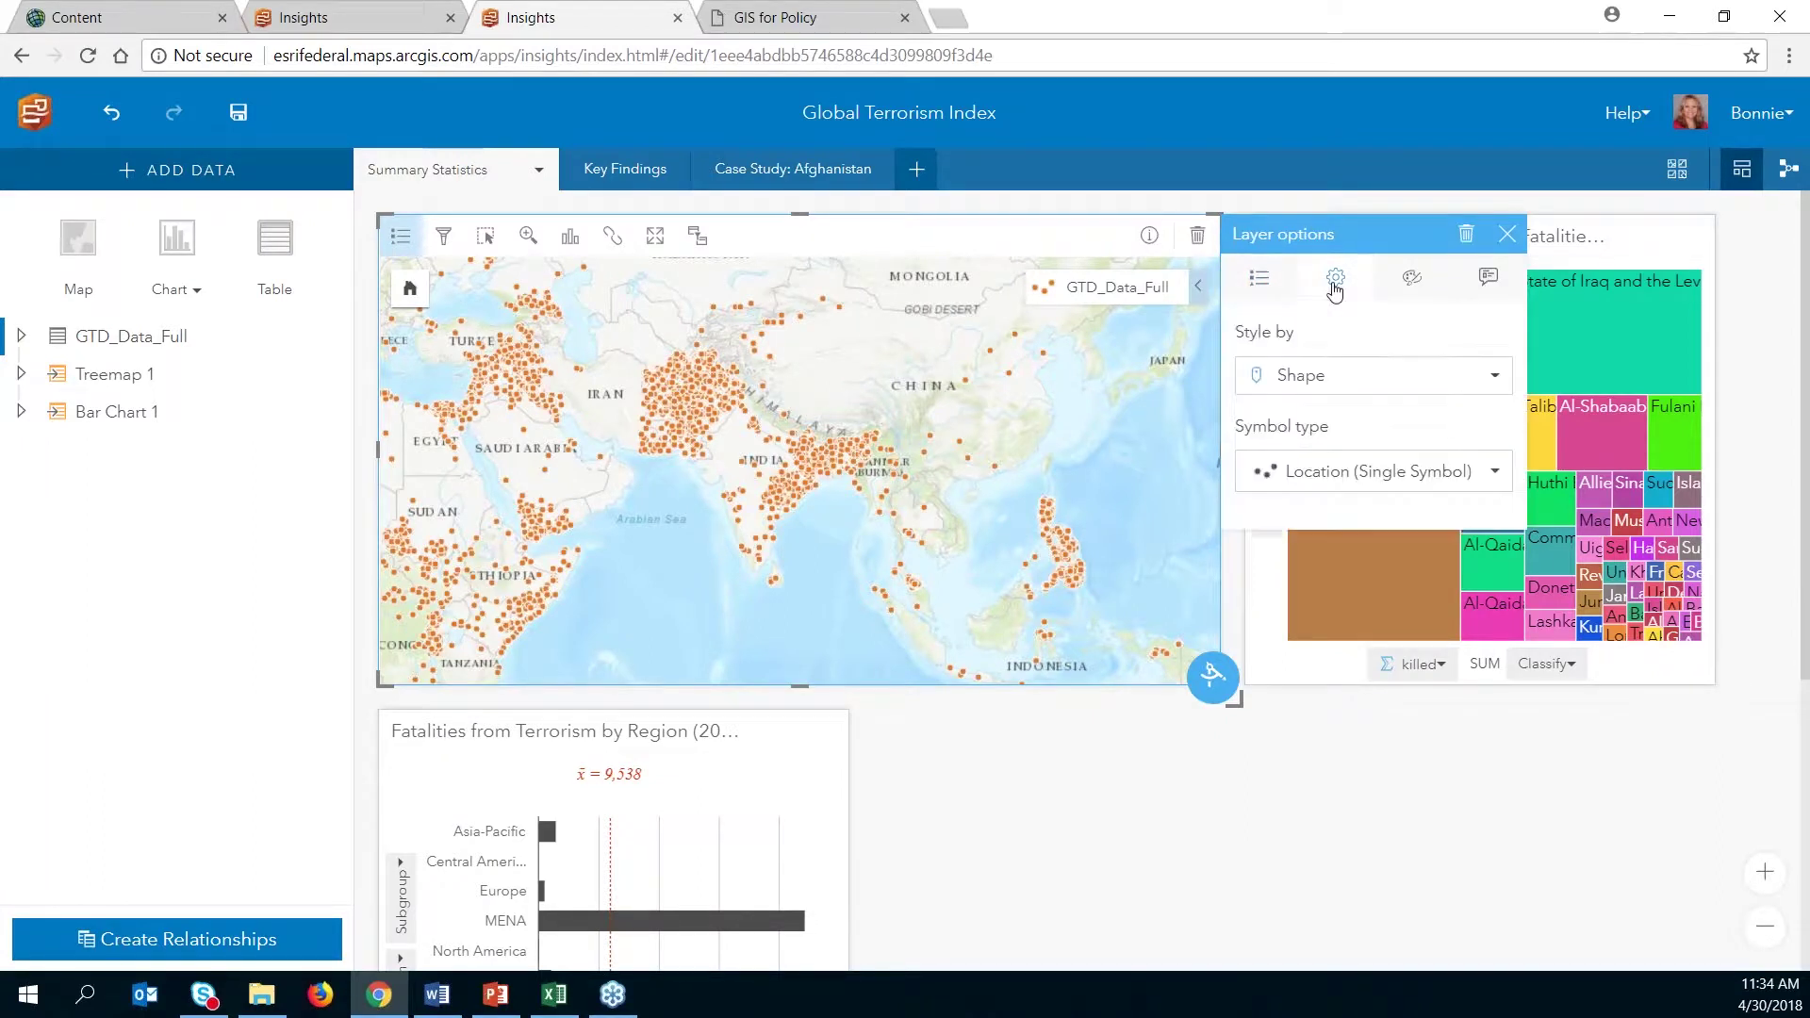
{"action": "left_click", "coordinate": [1382, 474]}
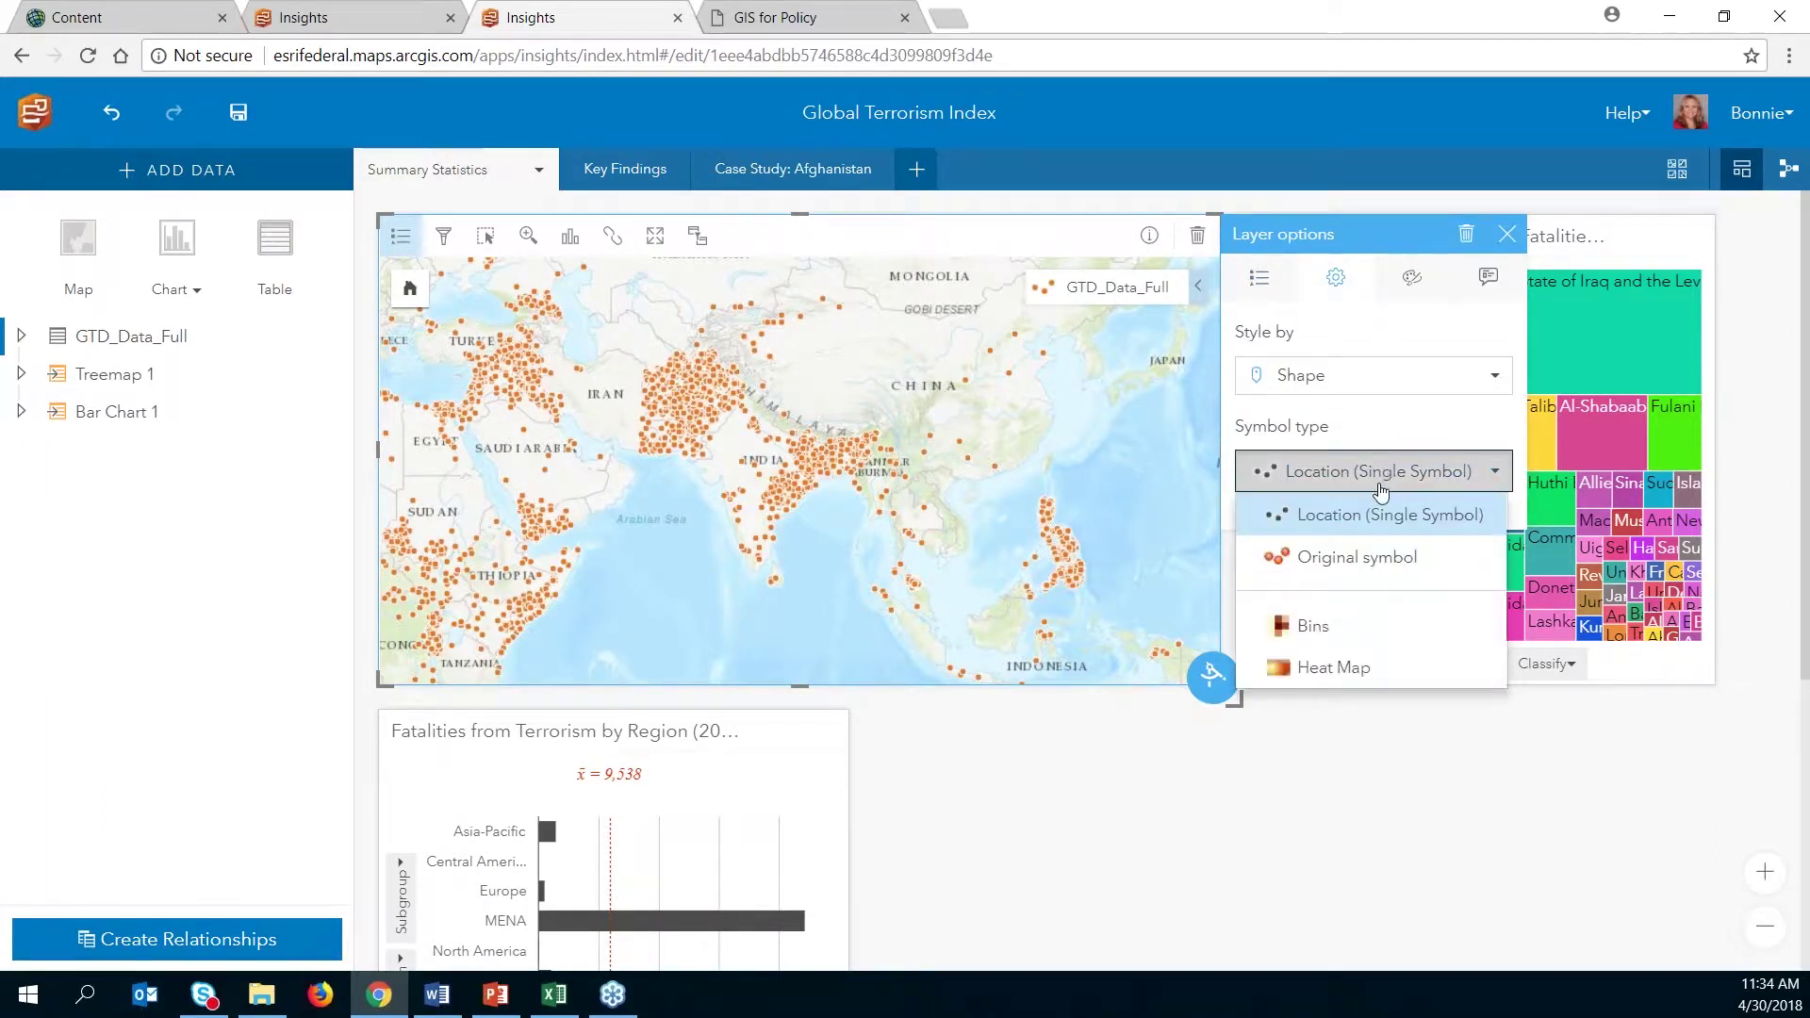
{"action": "left_click", "coordinate": [1339, 675]}
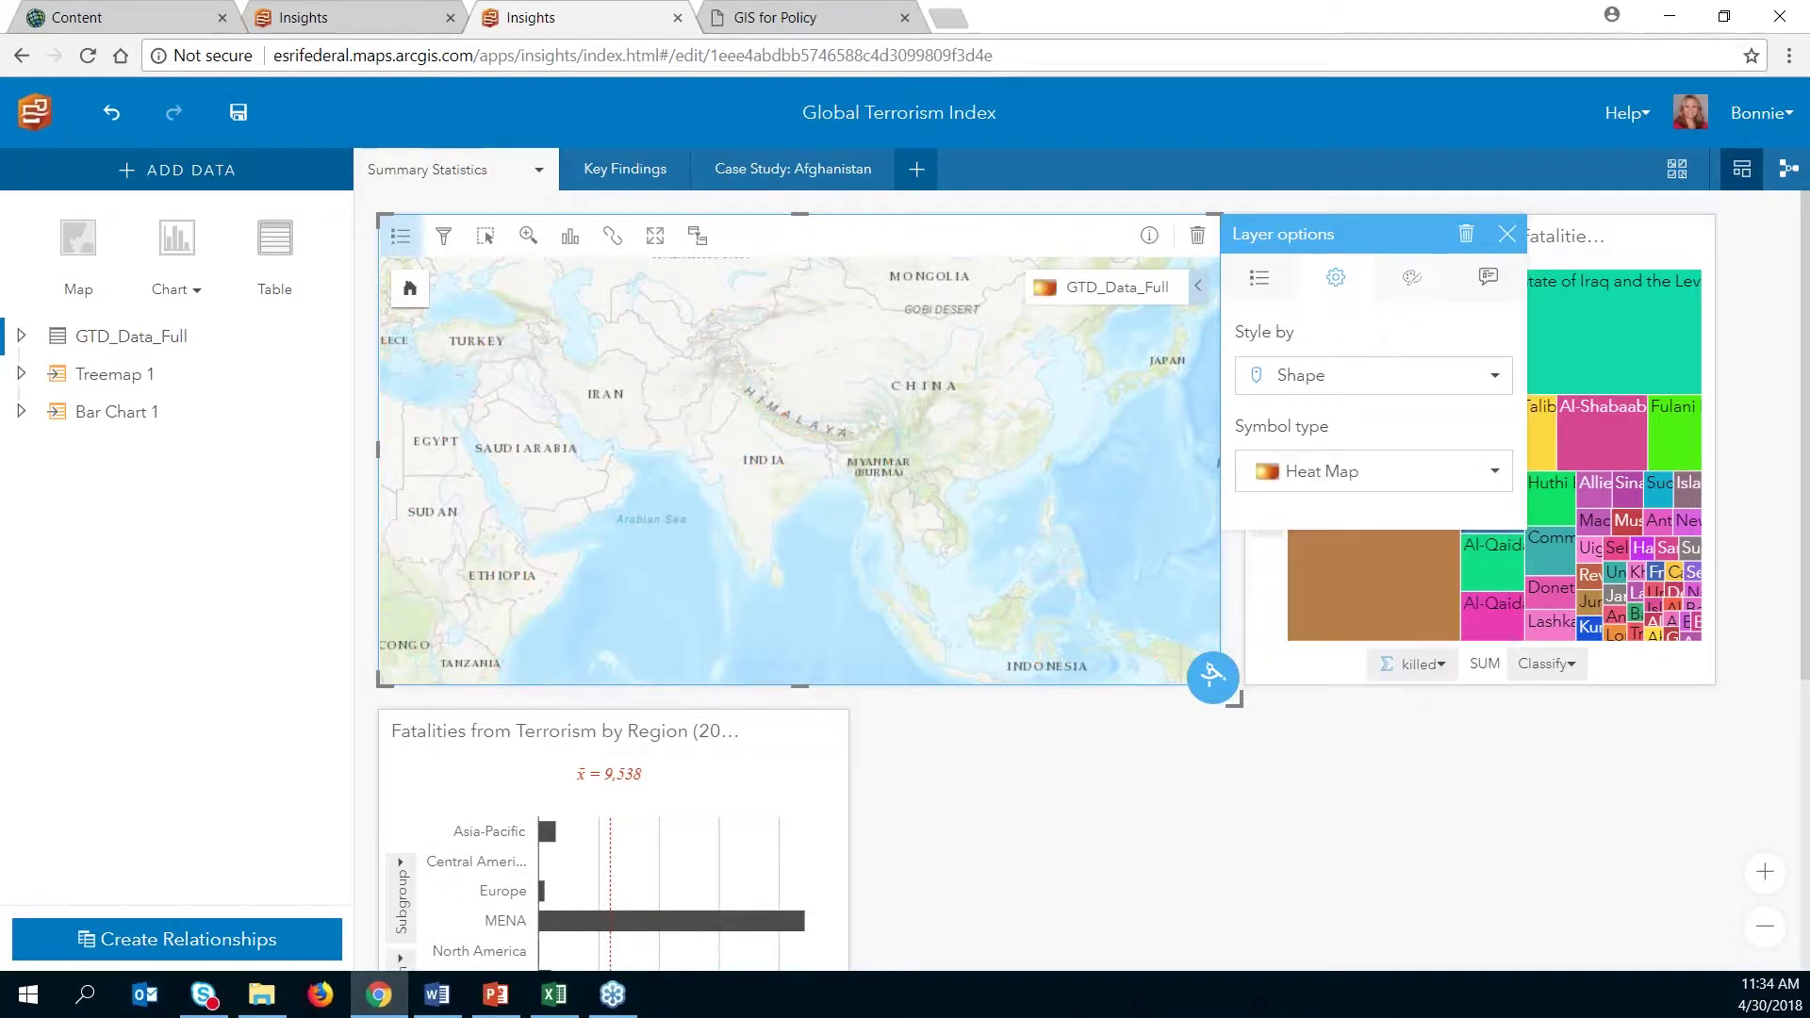
{"action": "left_click_drag", "start_coordinate": [686, 400], "coordinate": [909, 447]}
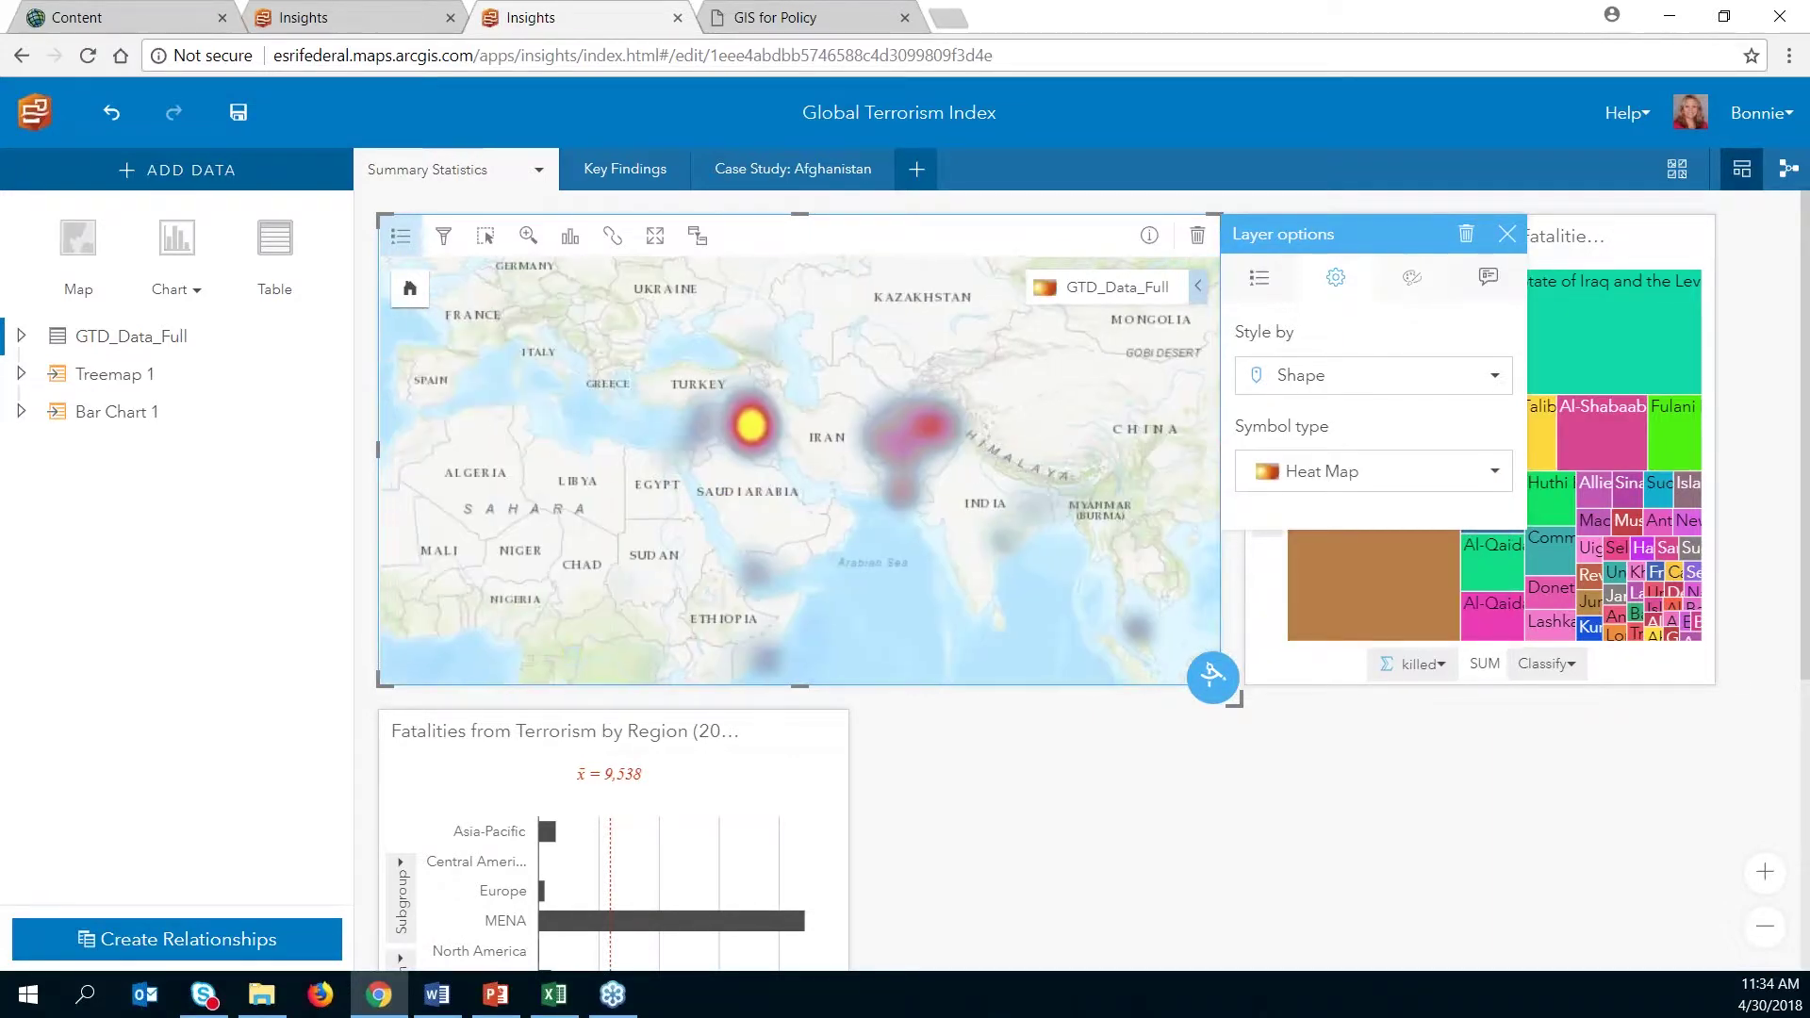
Step: Change the symbol type of the GTD_Data_Full layer on the Incidents map to Location (Single Symbol) and close its layer options
{"action": "scroll", "coordinate": [910, 446], "scroll_direction": "up", "scroll_amount": 2}
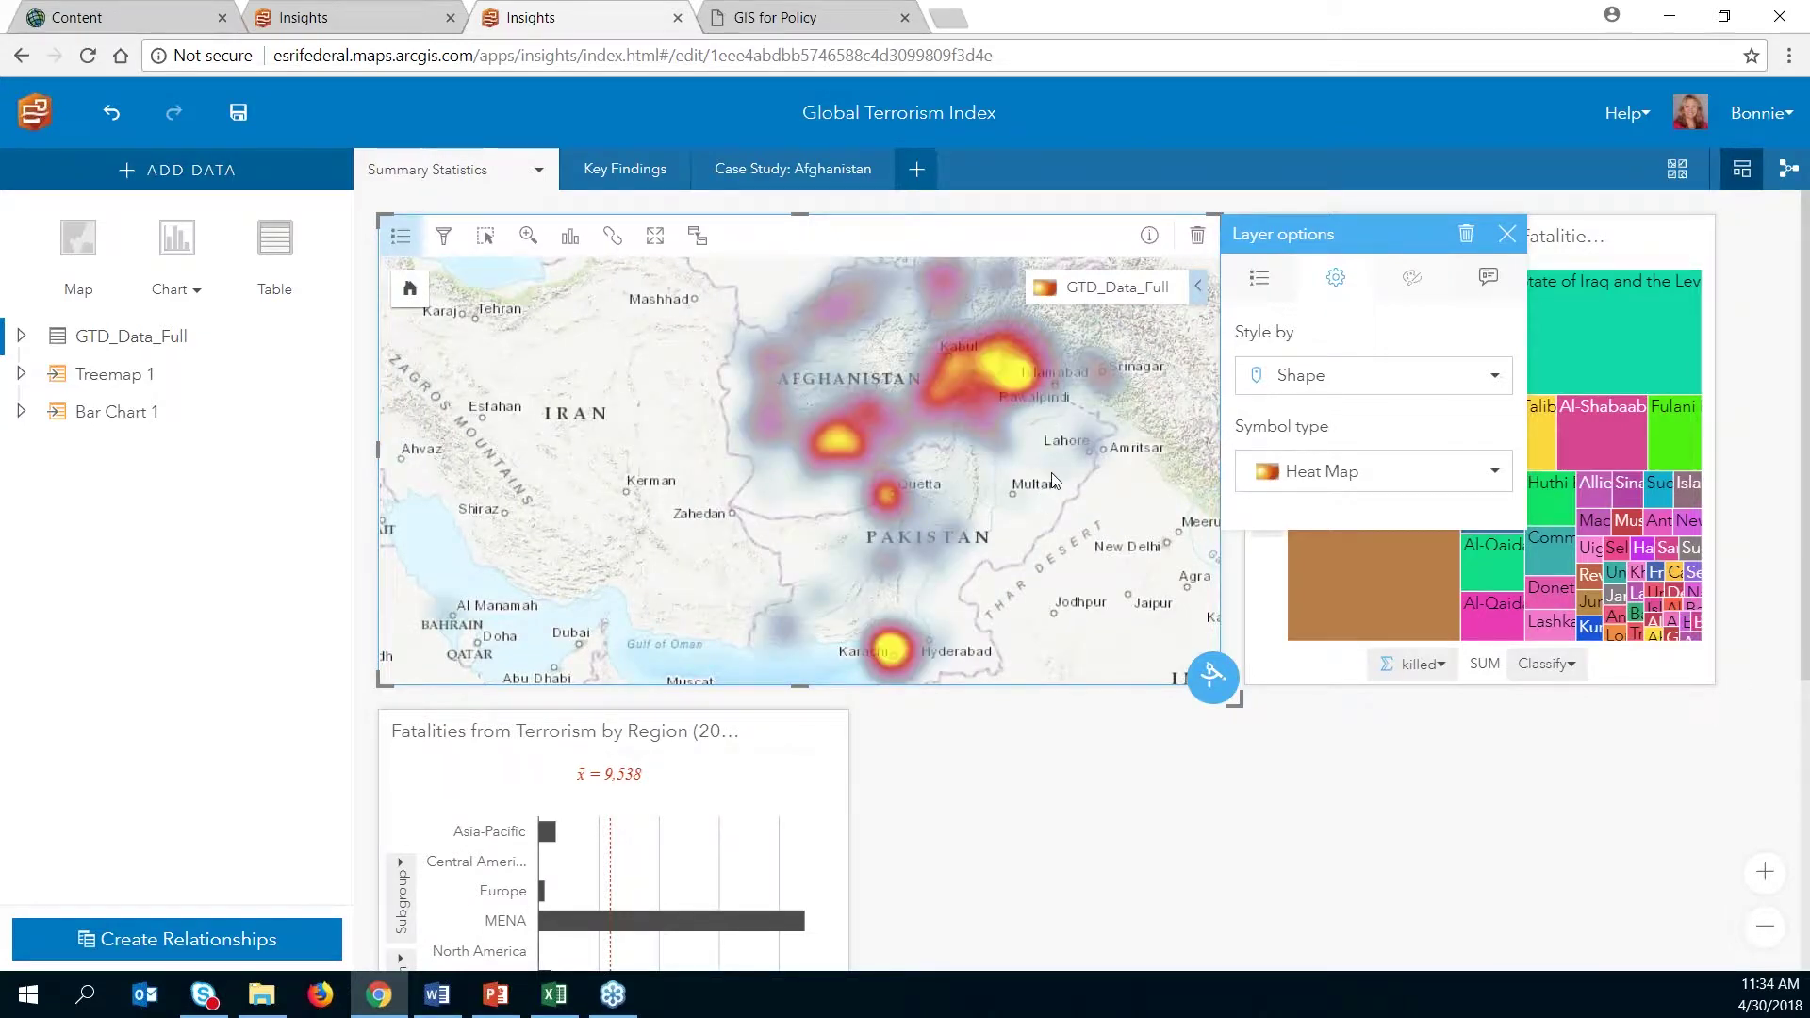
{"action": "left_click_drag", "start_coordinate": [1009, 439], "coordinate": [794, 463]}
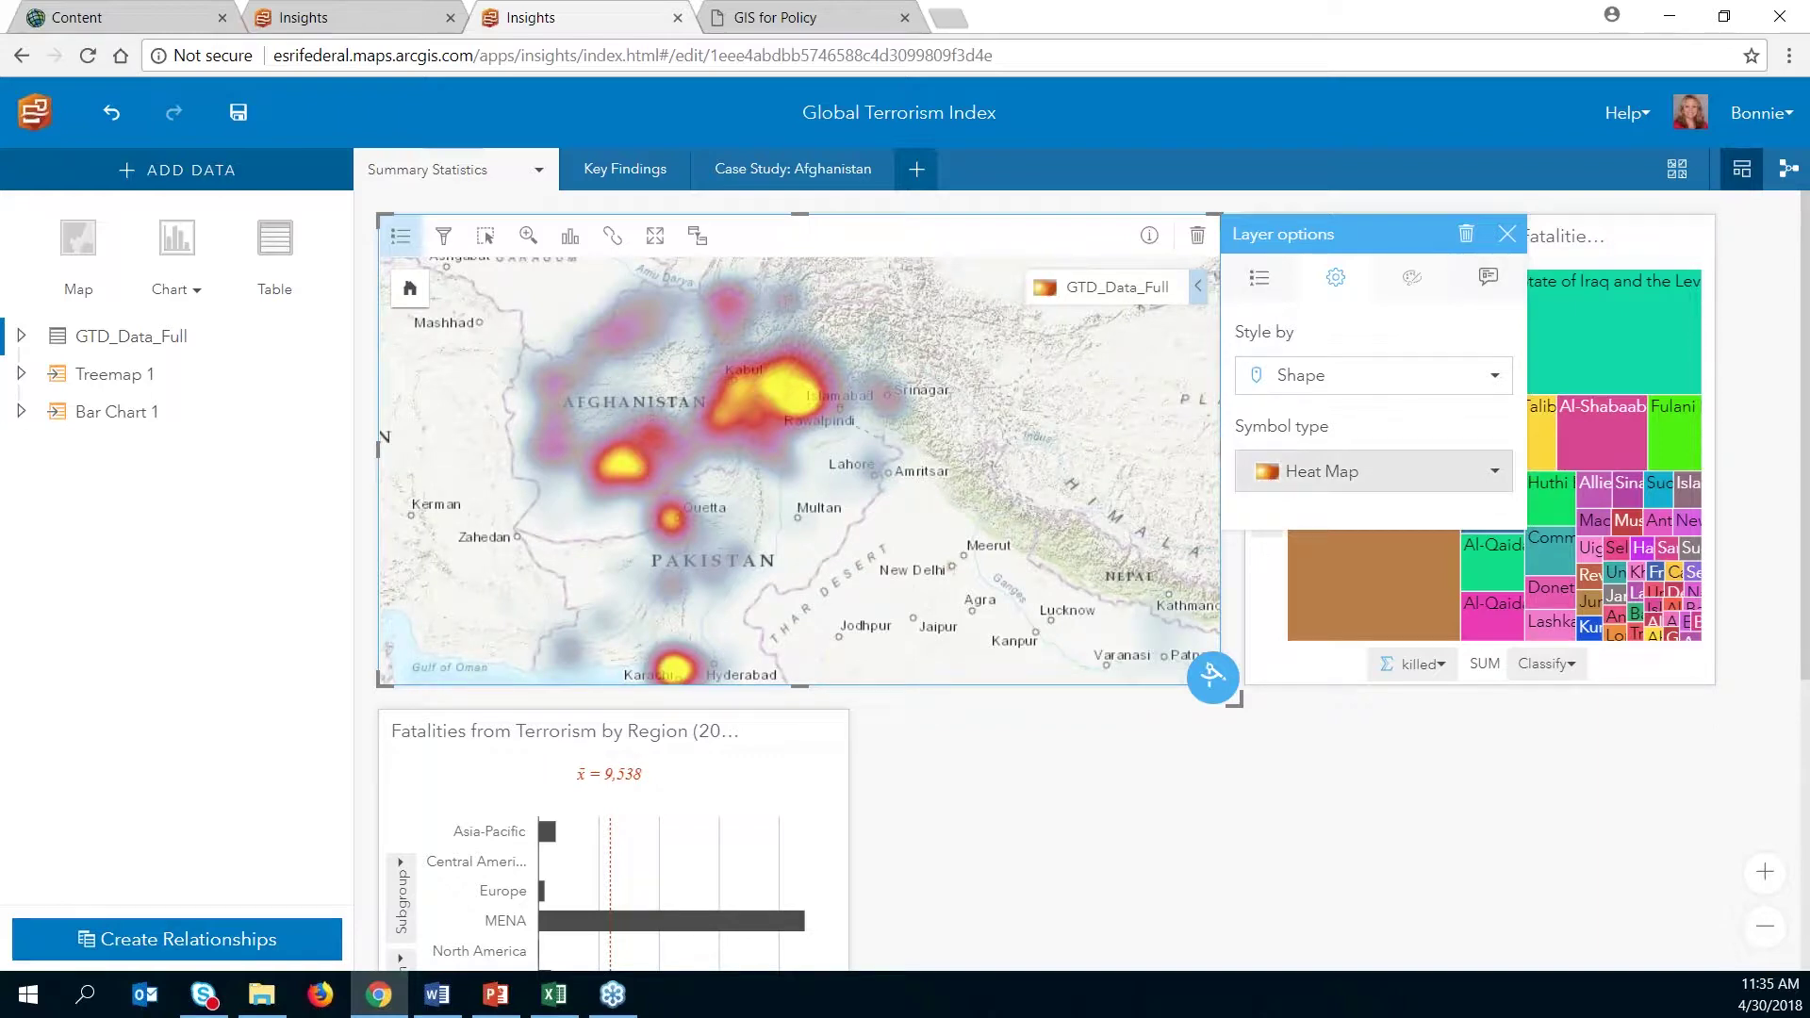
{"action": "left_click", "coordinate": [1371, 471]}
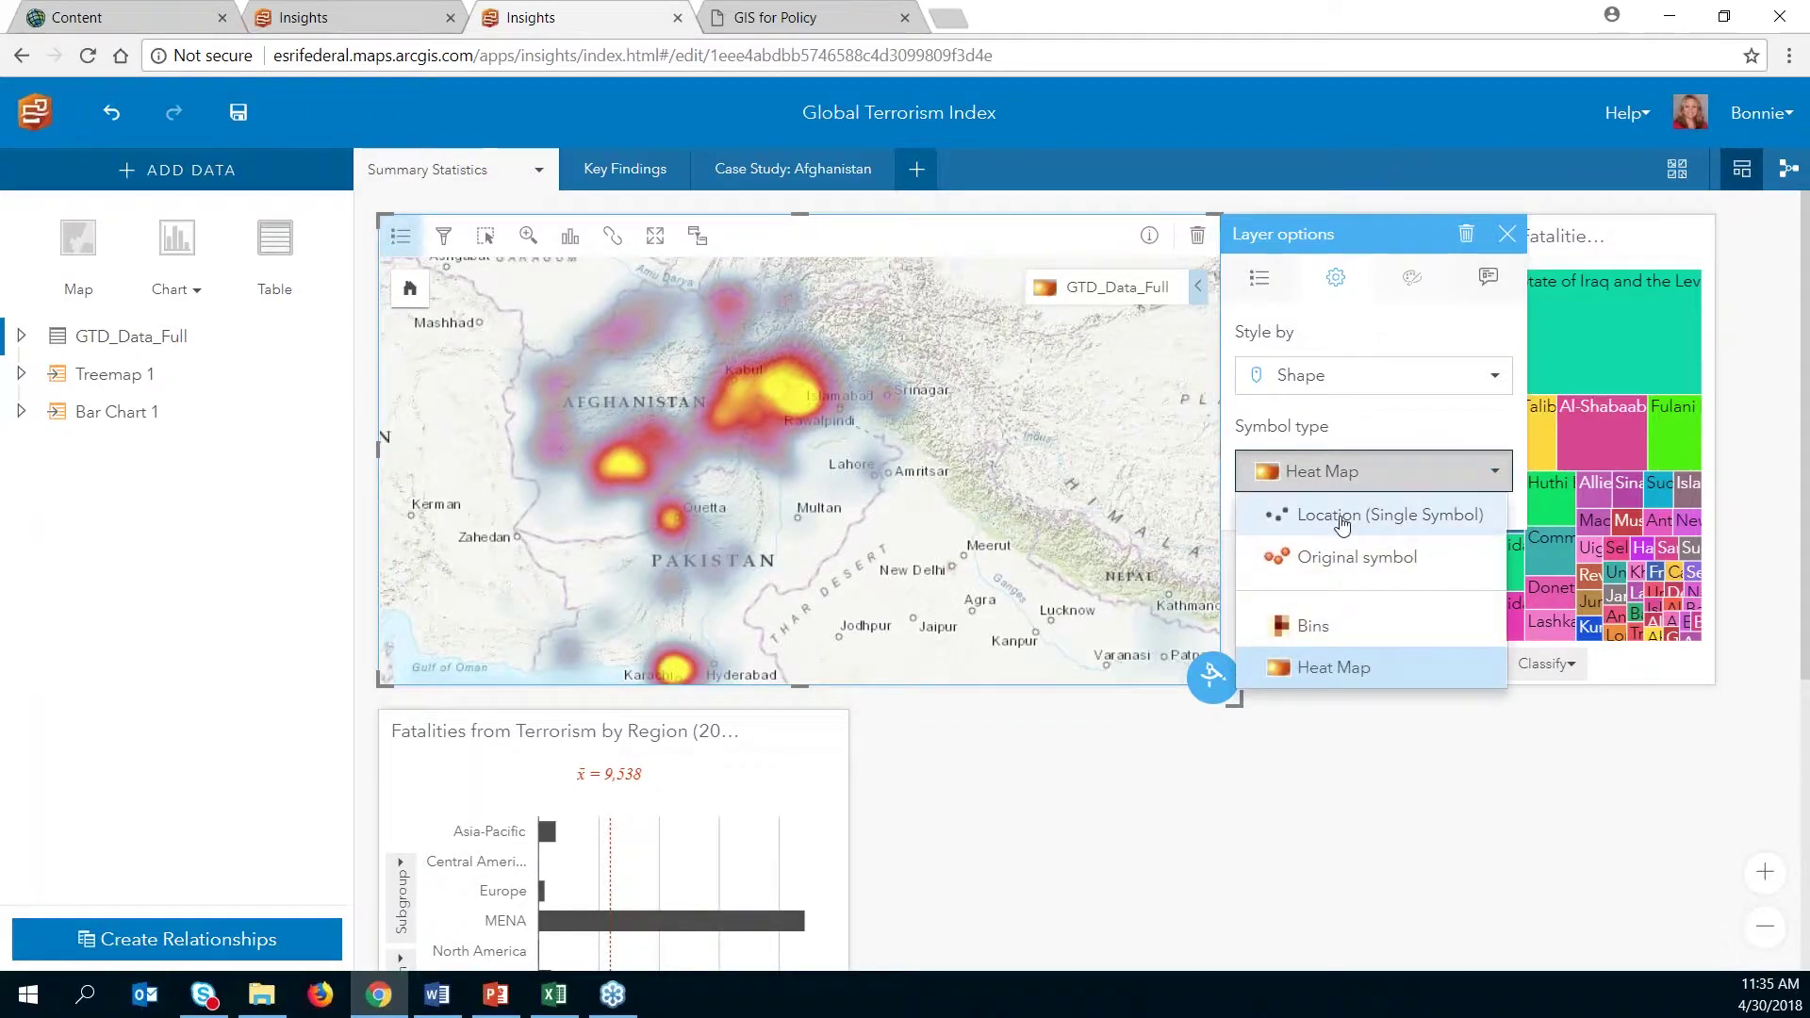
{"action": "left_click", "coordinate": [1336, 518]}
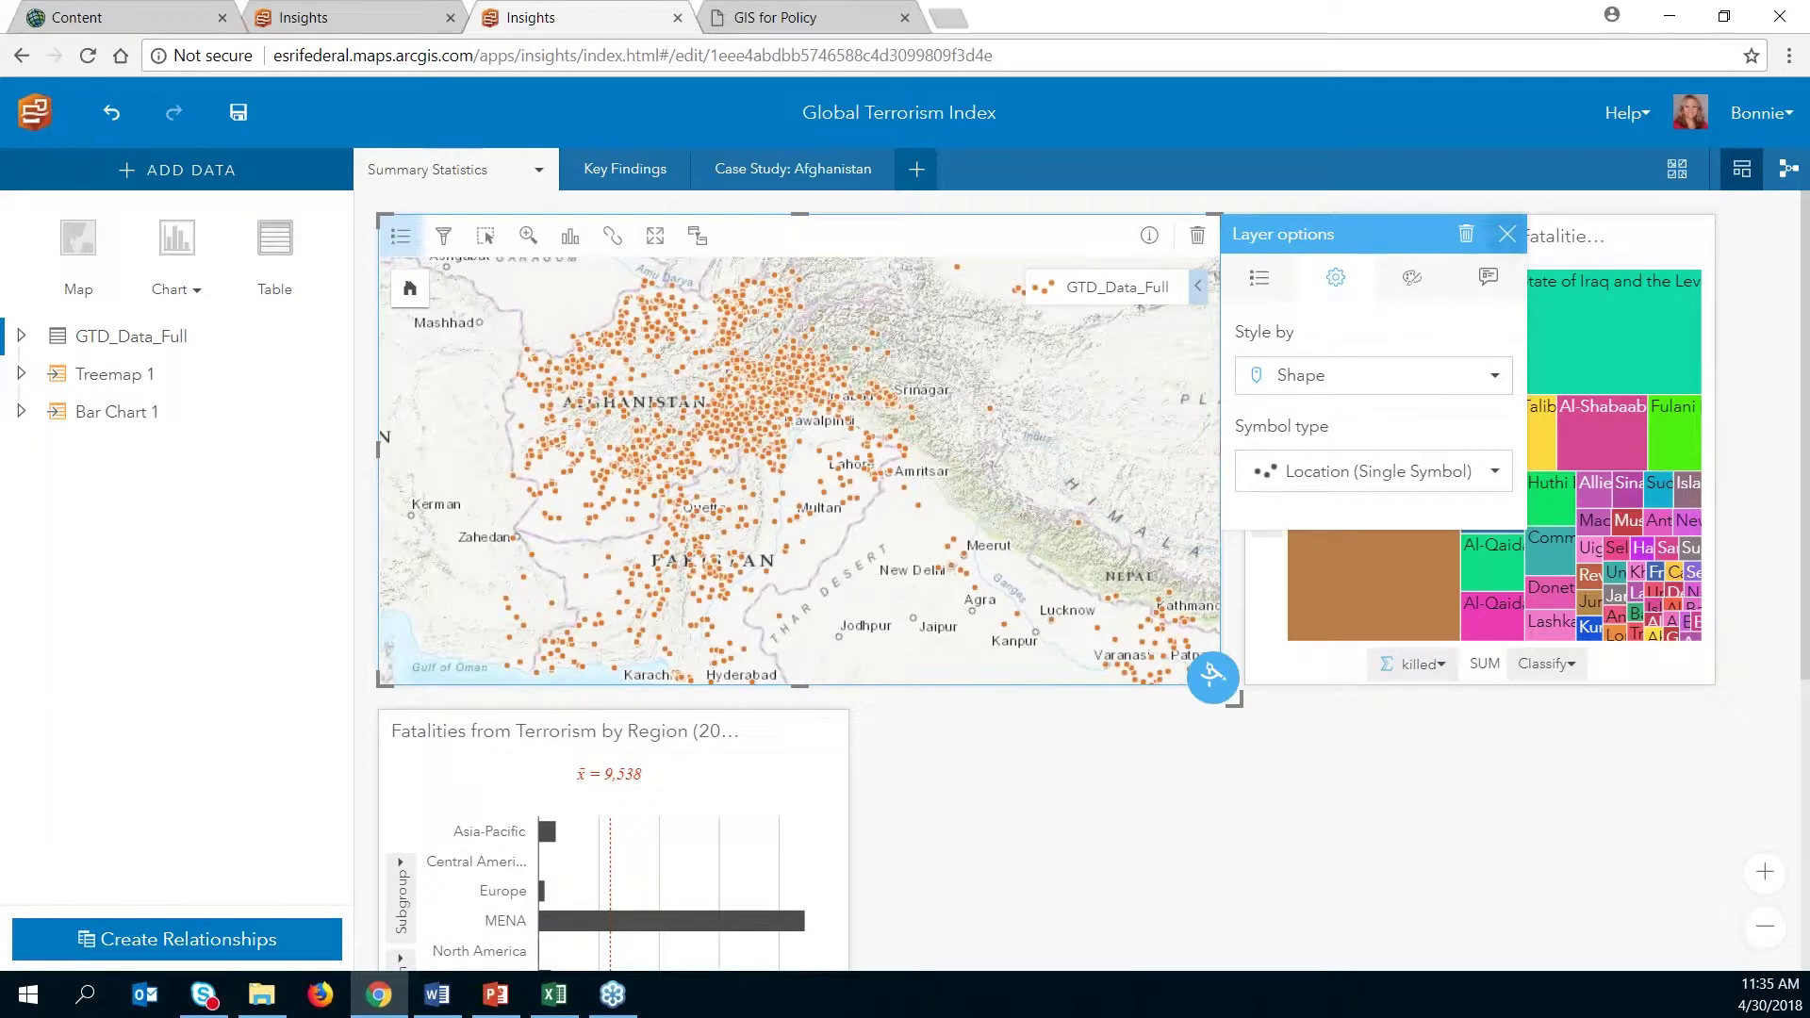
{"action": "left_click", "coordinate": [1506, 234]}
{"action": "scroll", "coordinate": [886, 512], "scroll_direction": "down", "scroll_amount": 2}
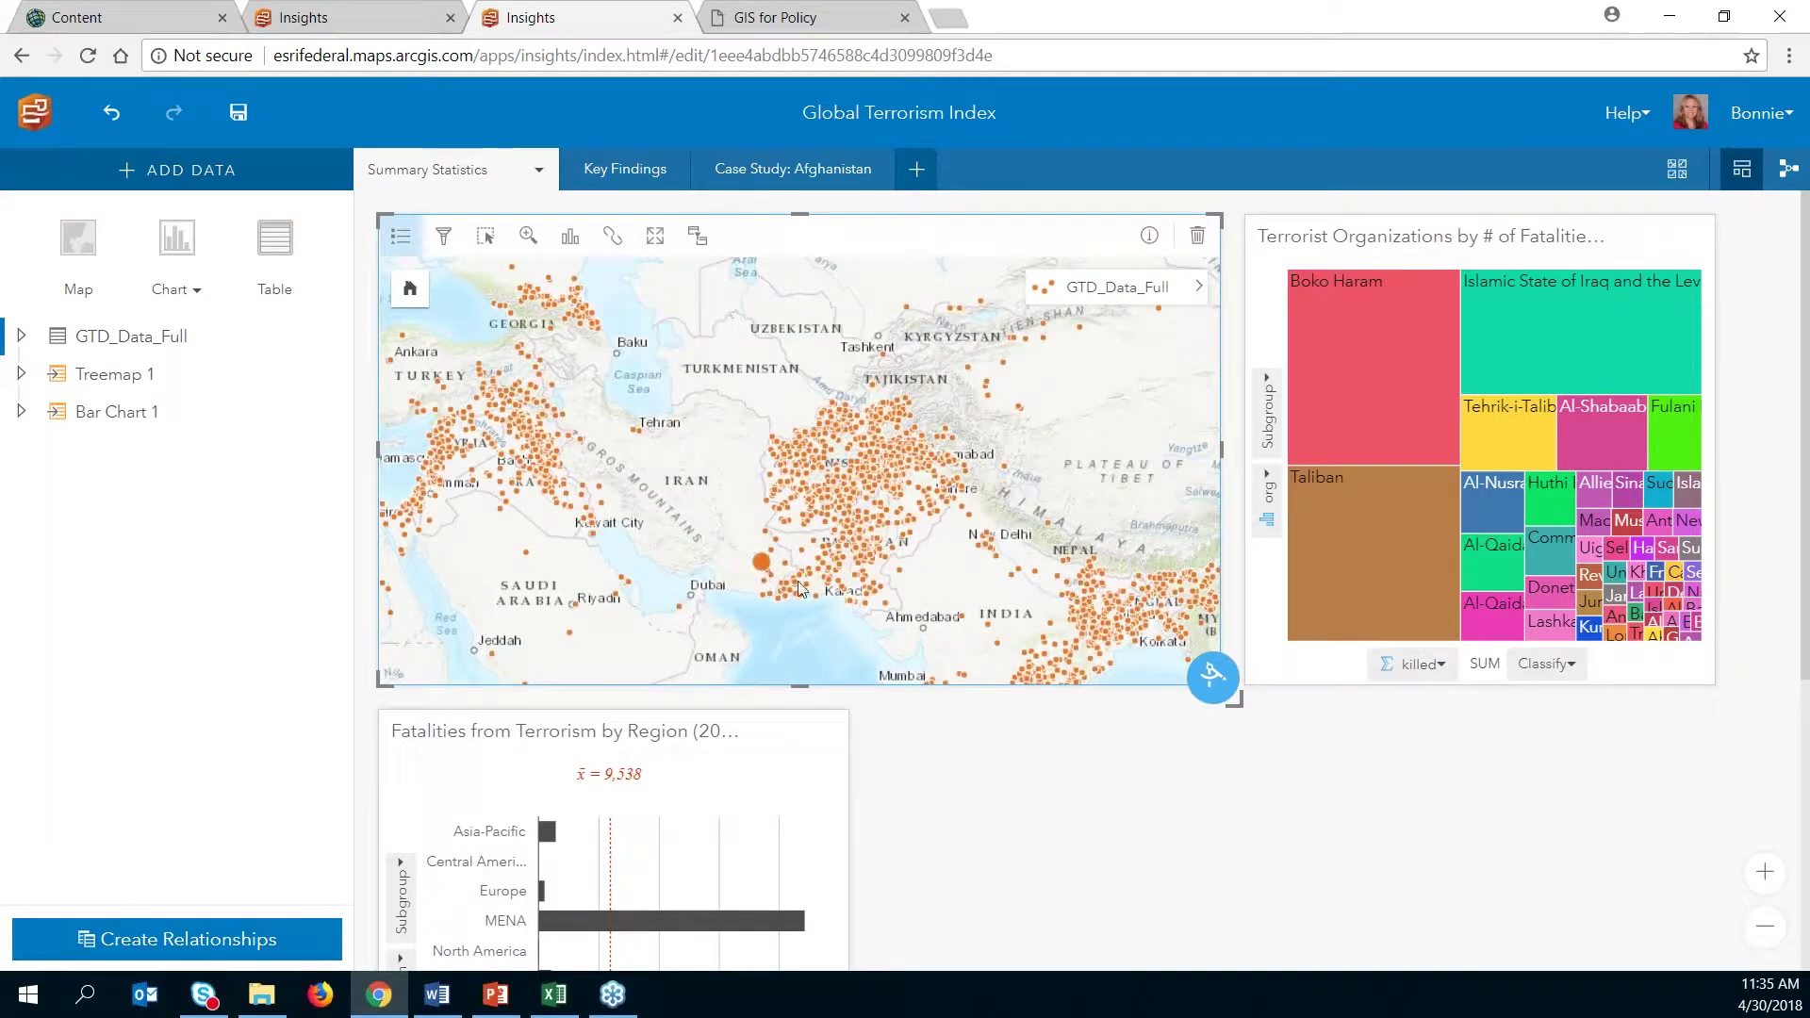
Step: Expand the GTD_Data_Full dataset and go through its fields down to killed, org, attack_typ, target_typ and region
{"action": "mouse_move", "coordinate": [780, 588]}
{"action": "left_click", "coordinate": [1181, 802]}
{"action": "scroll", "coordinate": [1181, 802], "scroll_direction": "down", "scroll_amount": 4}
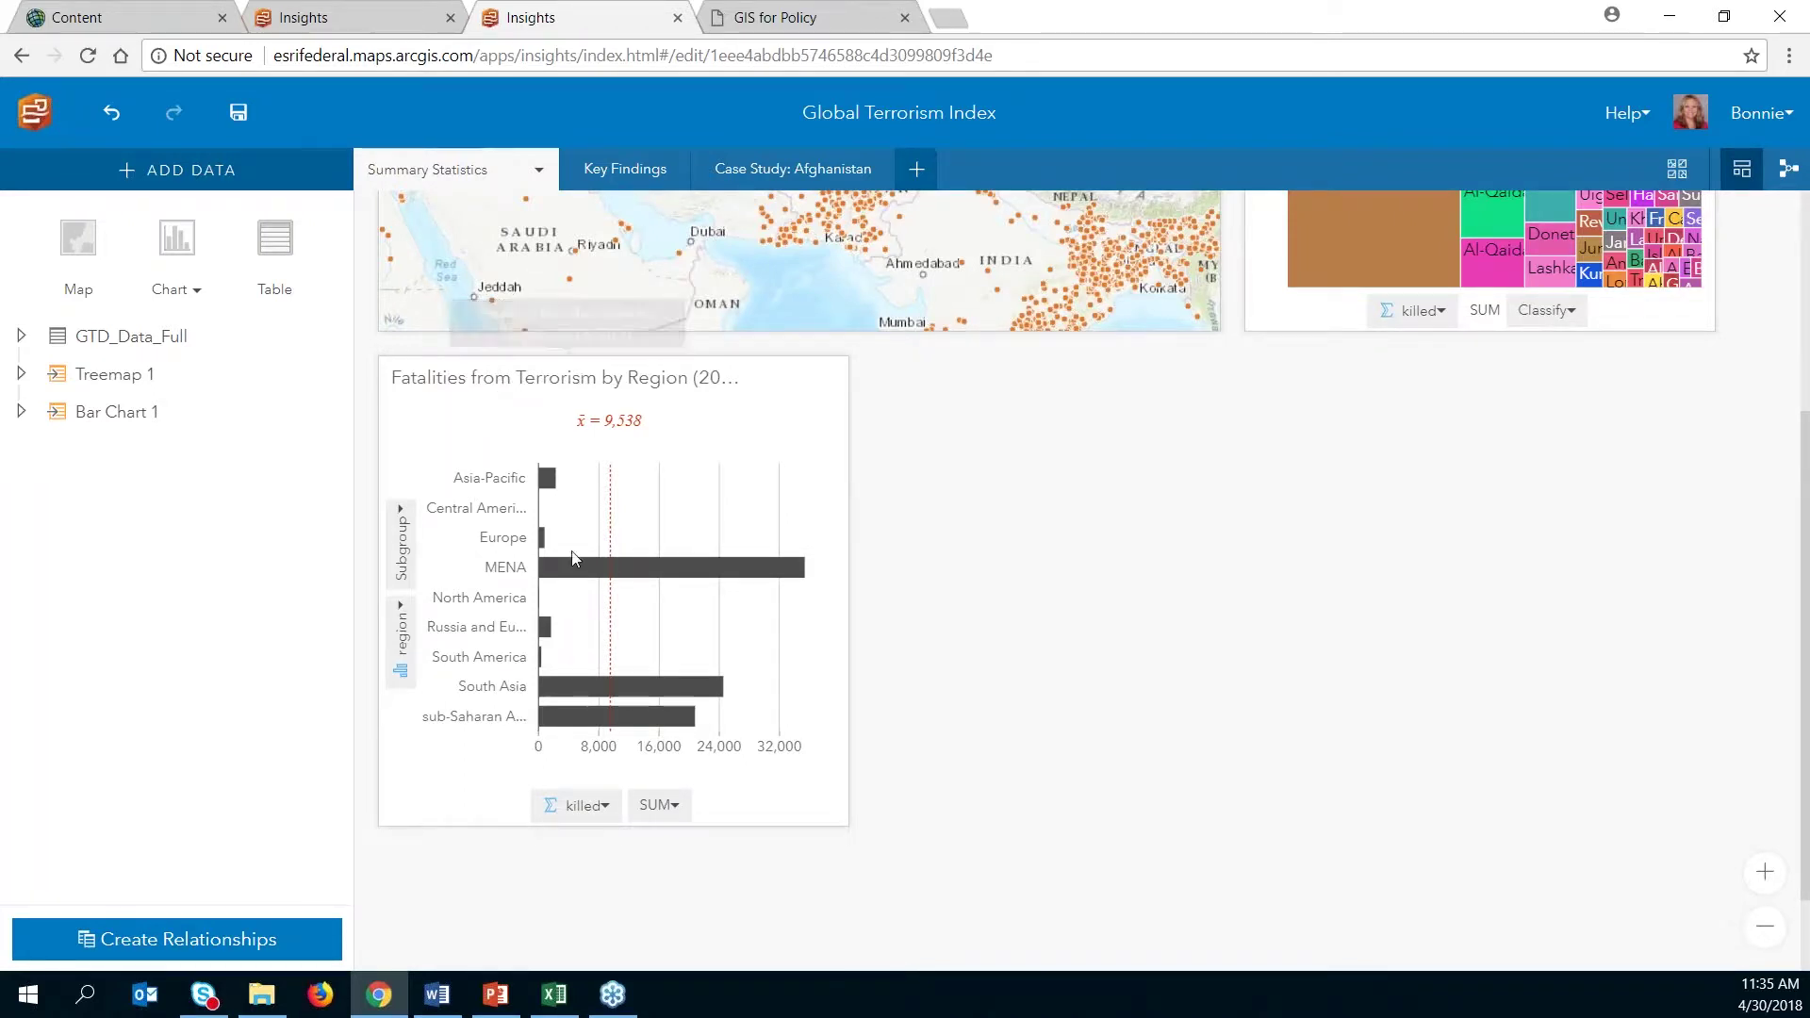
{"action": "left_click", "coordinate": [23, 338]}
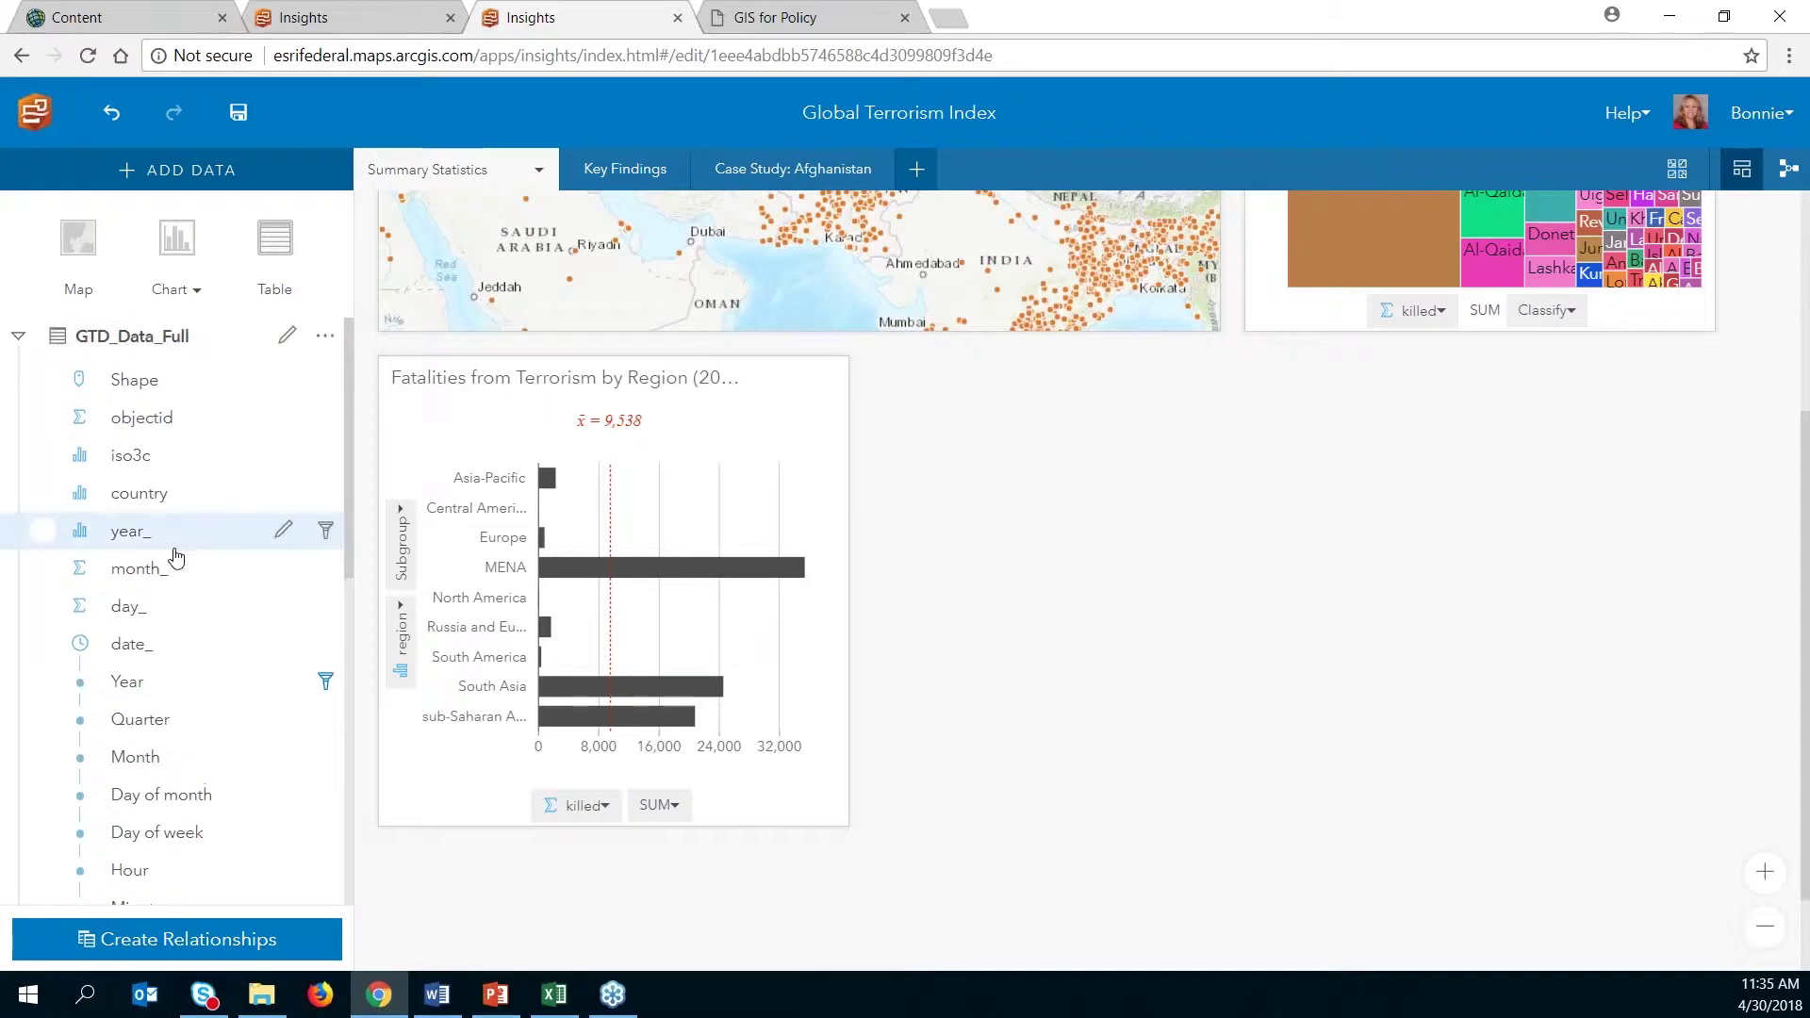
{"action": "scroll", "coordinate": [198, 584], "scroll_direction": "down", "scroll_amount": 3}
{"action": "scroll", "coordinate": [196, 620], "scroll_direction": "down", "scroll_amount": 5}
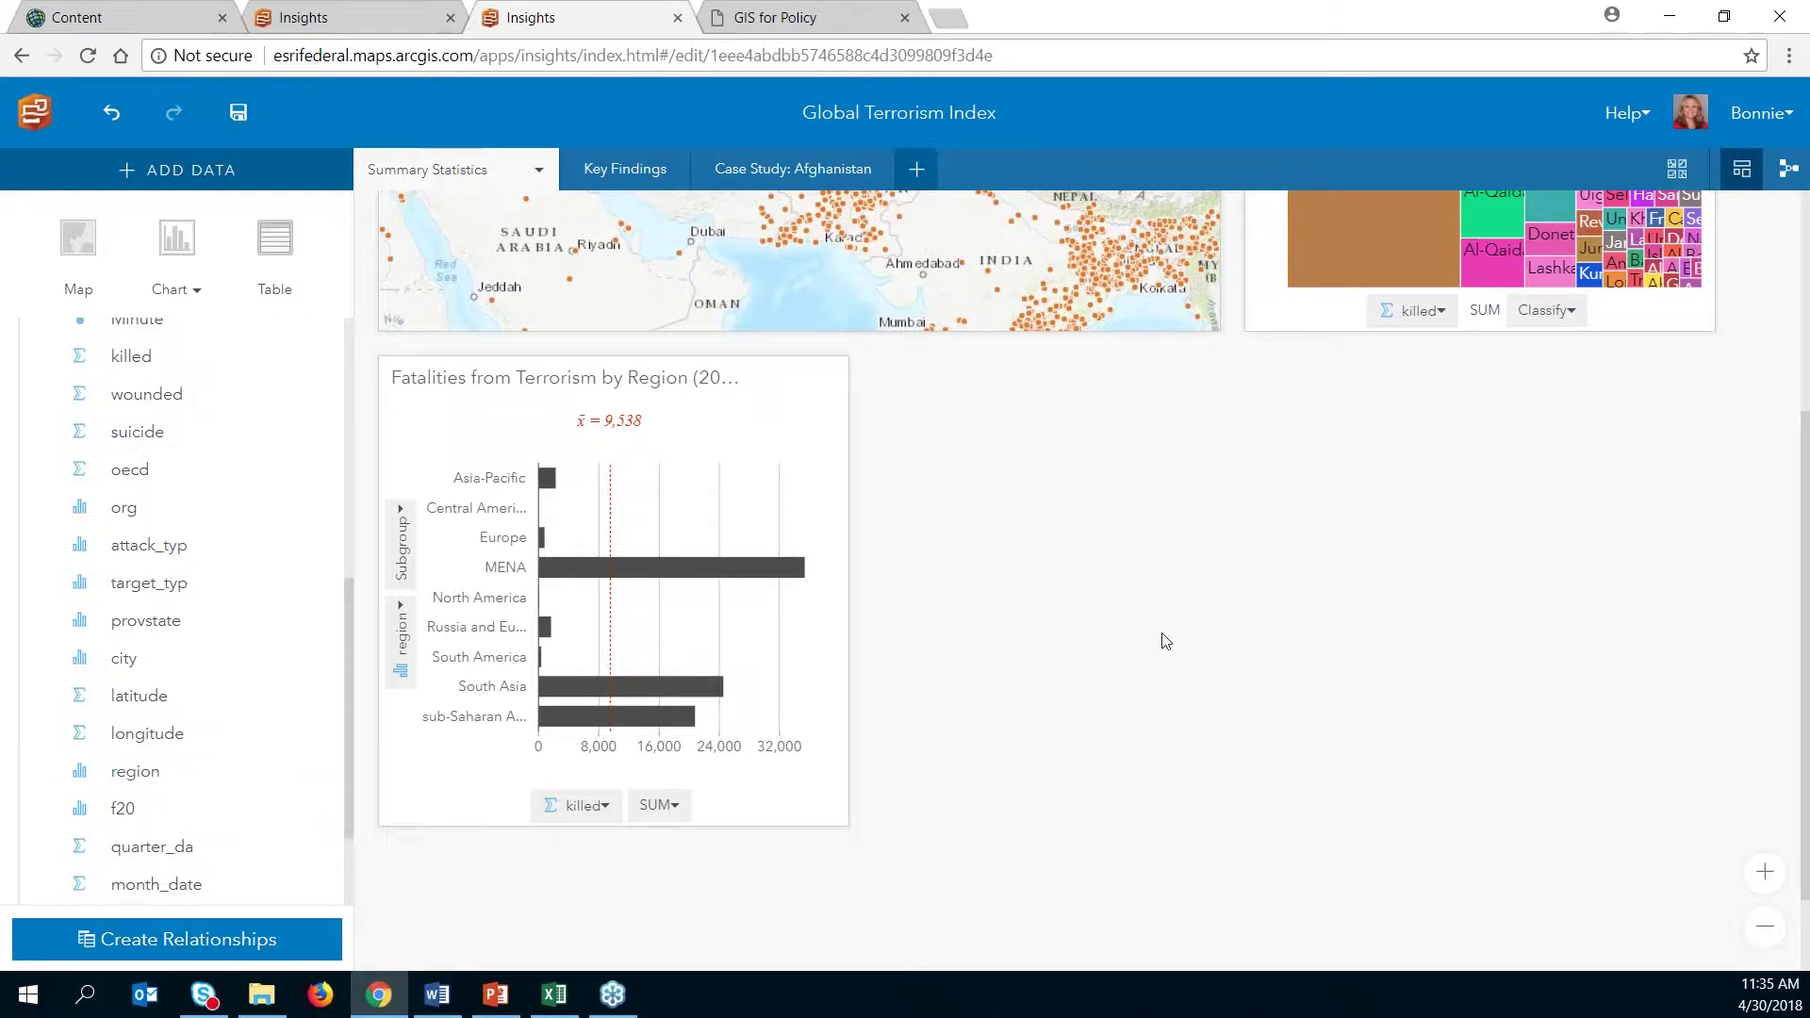
Step: Highlight MENA in the Fatalities from Terrorism by Region chart and examine its related incidents and organizations
{"action": "scroll", "coordinate": [1226, 660], "scroll_direction": "up", "scroll_amount": 4}
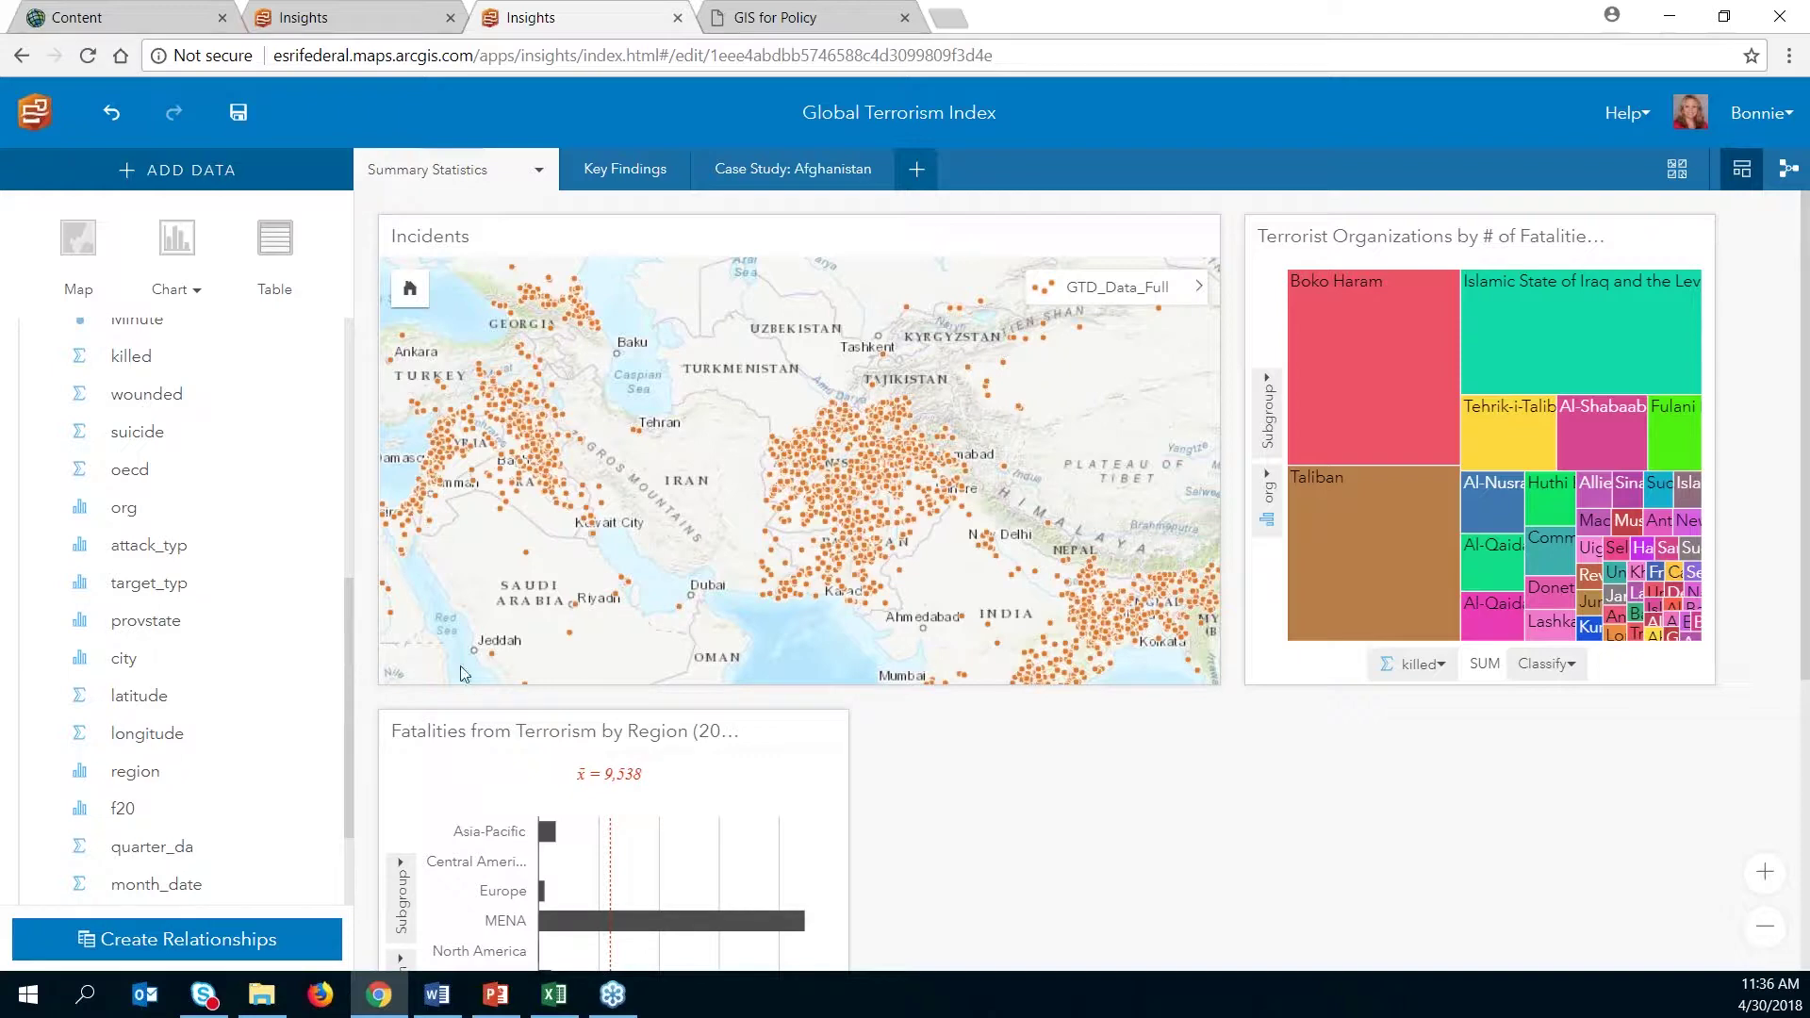
{"action": "scroll", "coordinate": [1056, 761], "scroll_direction": "down", "scroll_amount": 1}
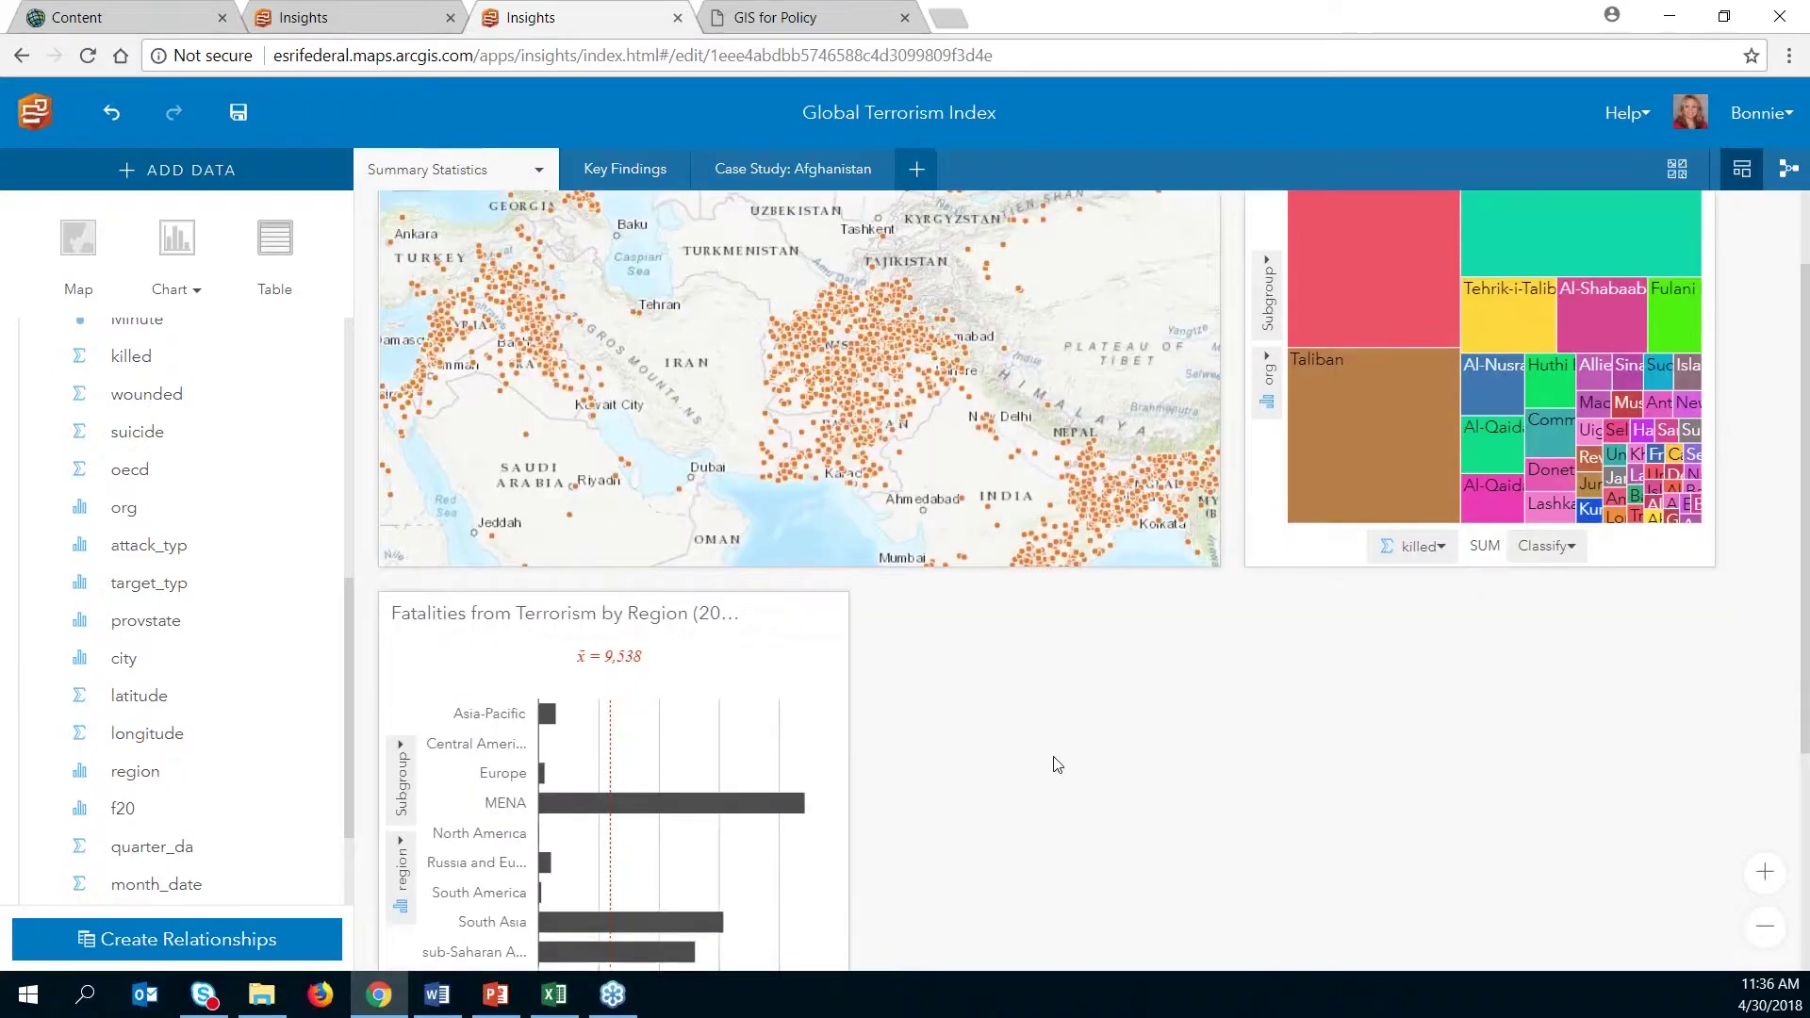
{"action": "left_click", "coordinate": [630, 806]}
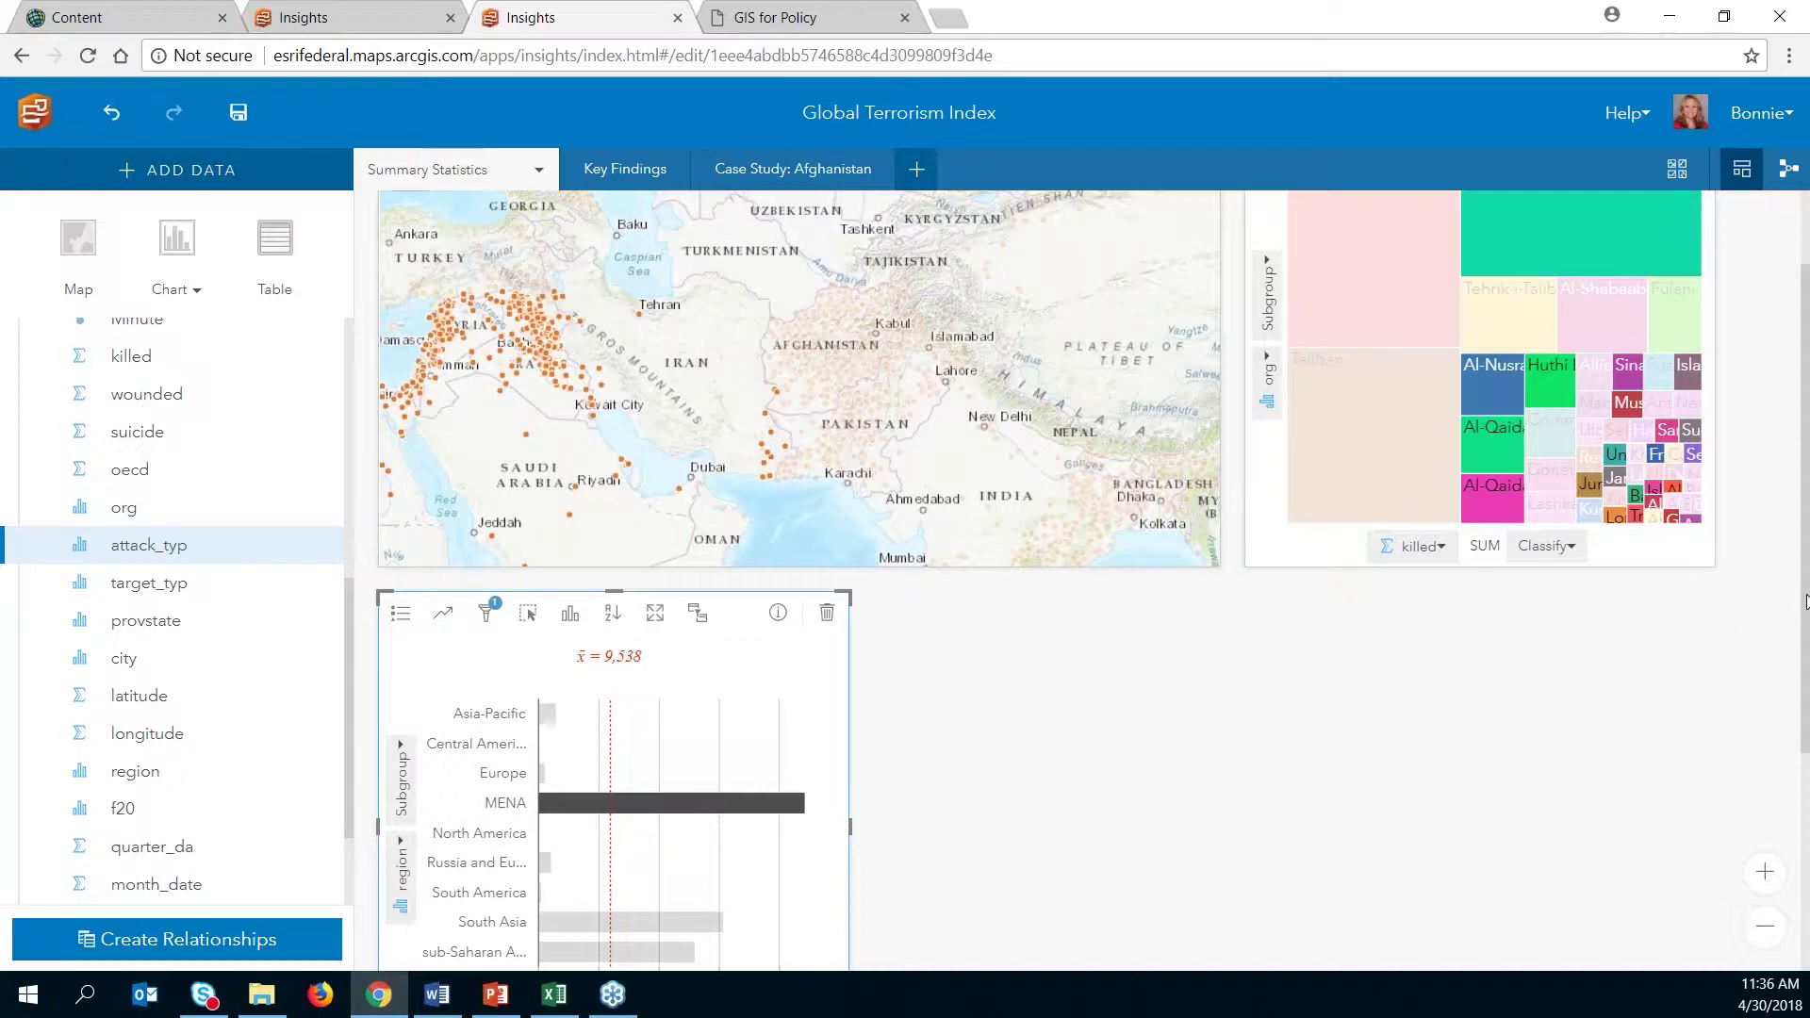
{"action": "scroll", "coordinate": [1556, 330], "scroll_direction": "up", "scroll_amount": 2}
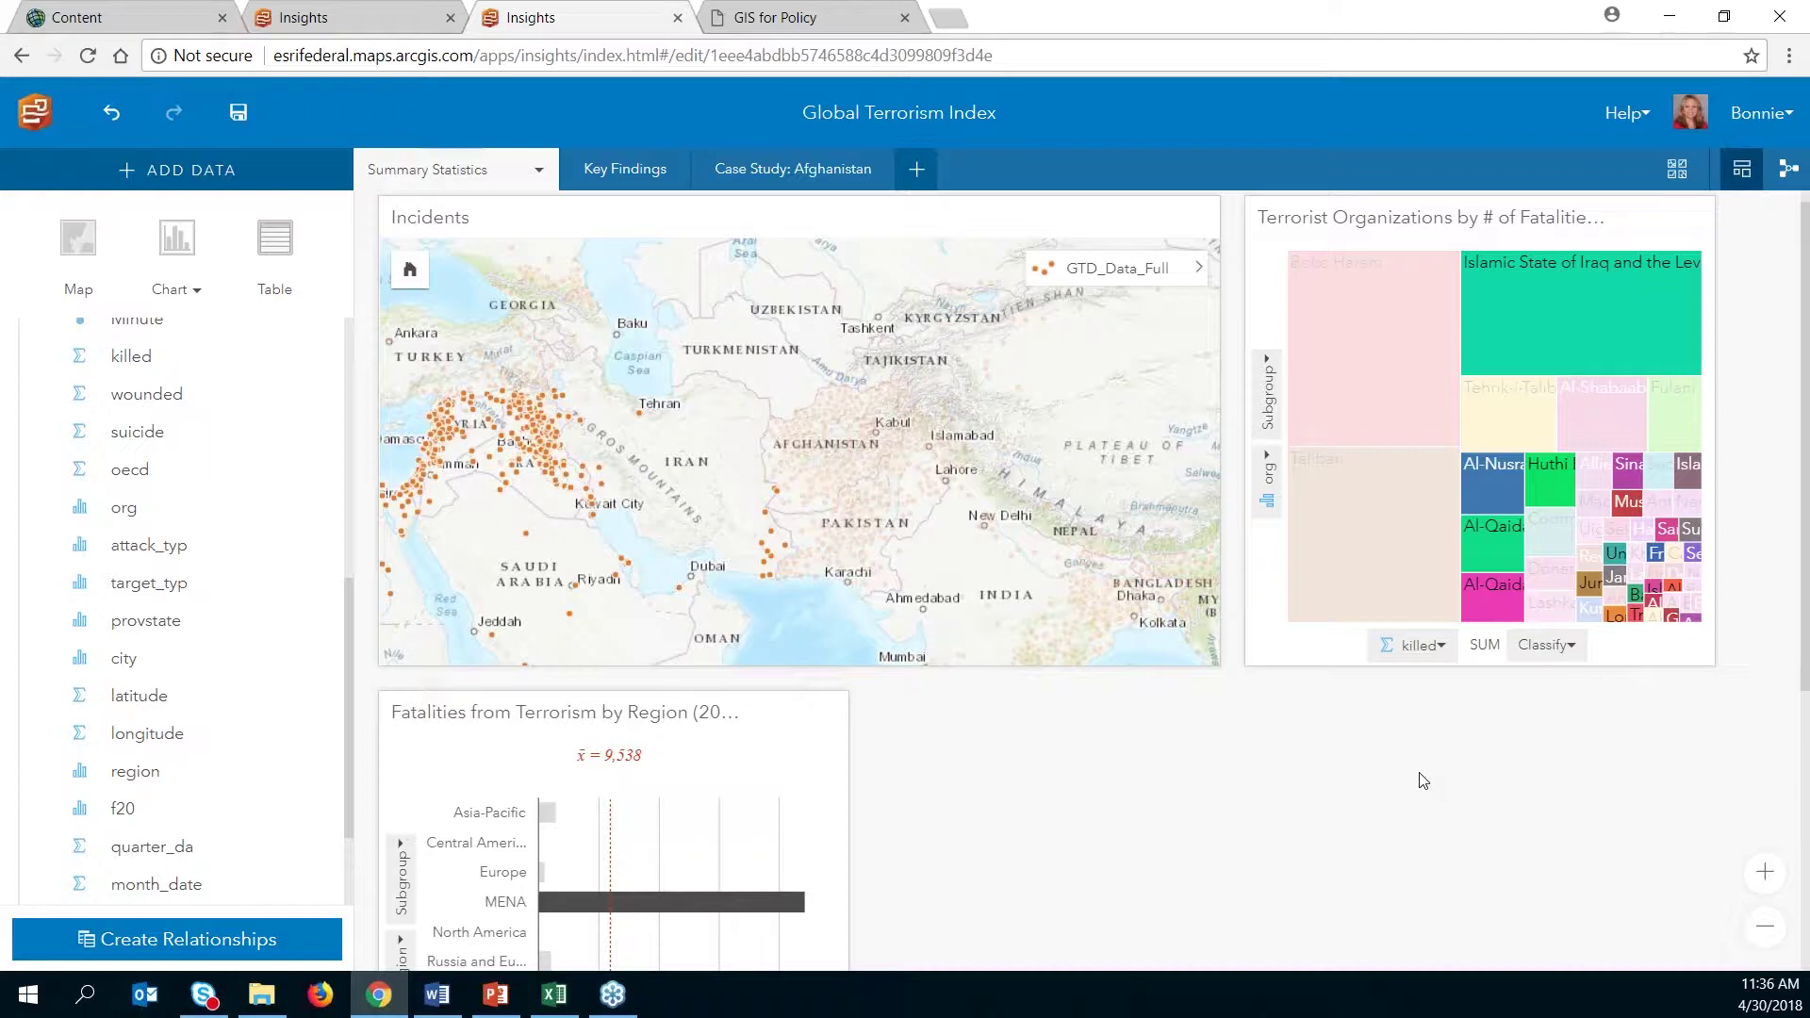
Step: Highlight South Asia in the regional fatalities chart, examine its related incidents and organizations, and clear the selection
{"action": "scroll", "coordinate": [978, 868], "scroll_direction": "down", "scroll_amount": 1}
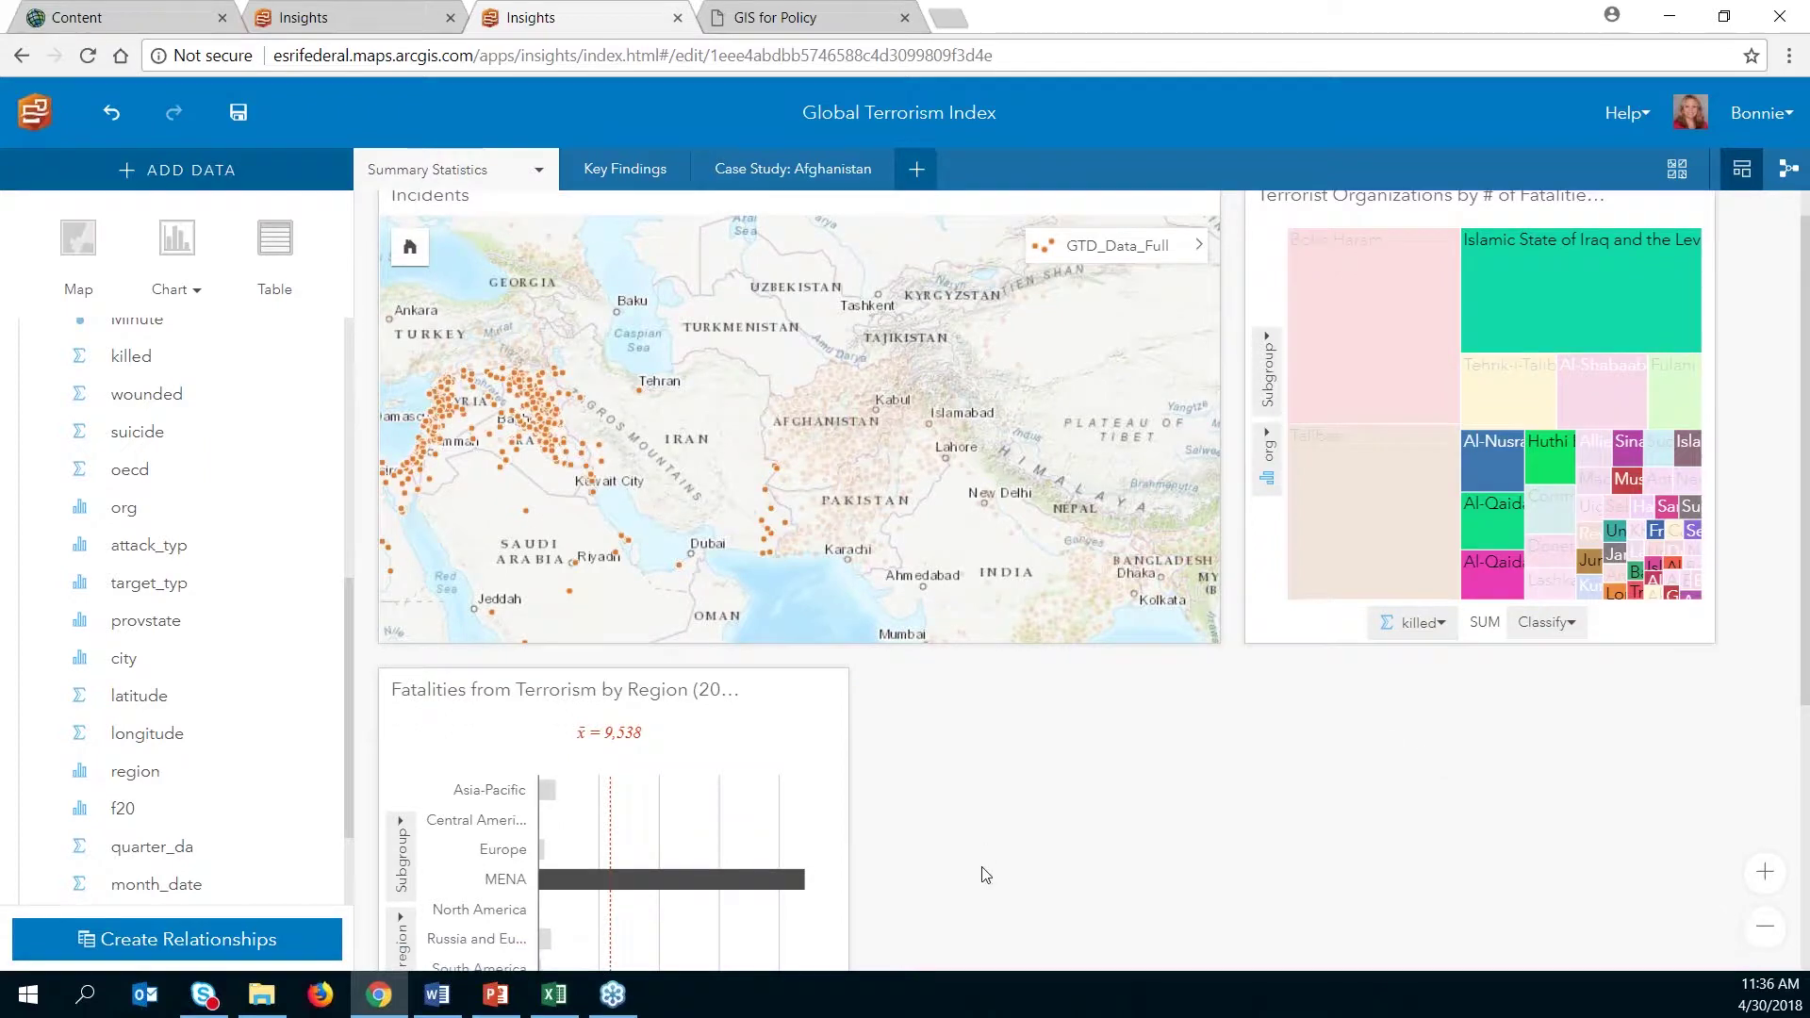
{"action": "left_click", "coordinate": [562, 910]}
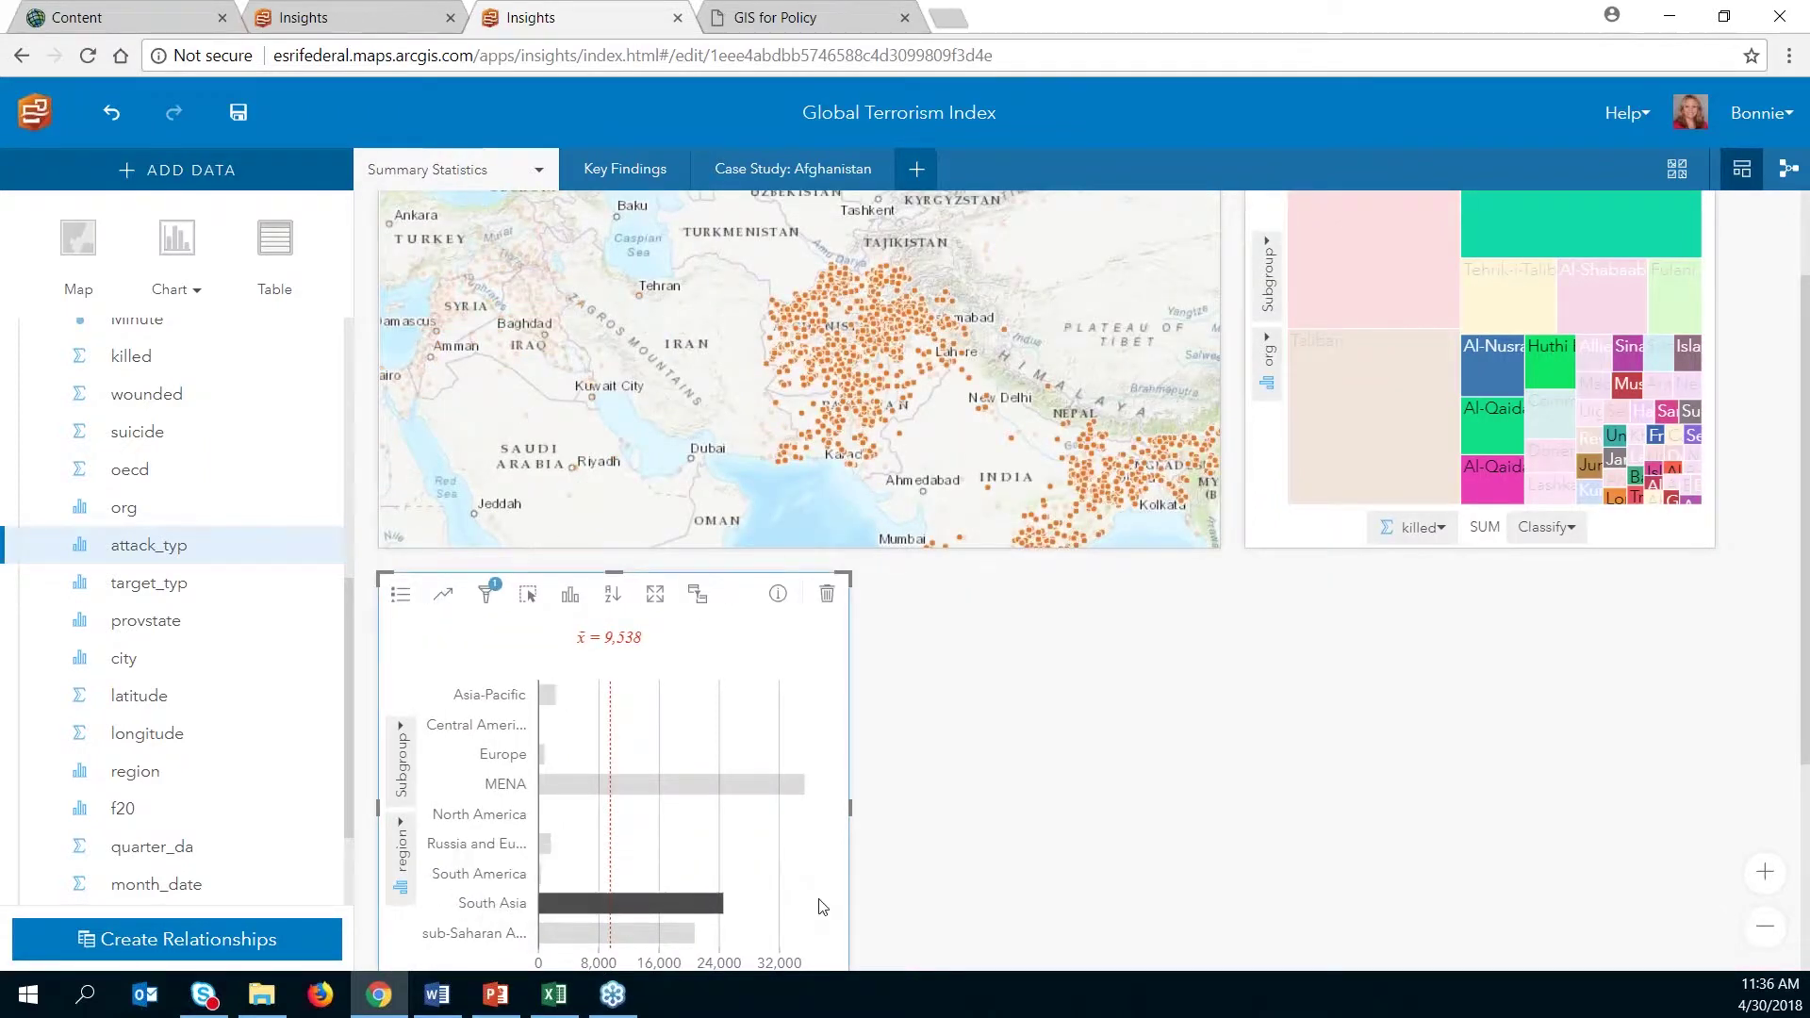
{"action": "scroll", "coordinate": [1570, 778], "scroll_direction": "up", "scroll_amount": 2}
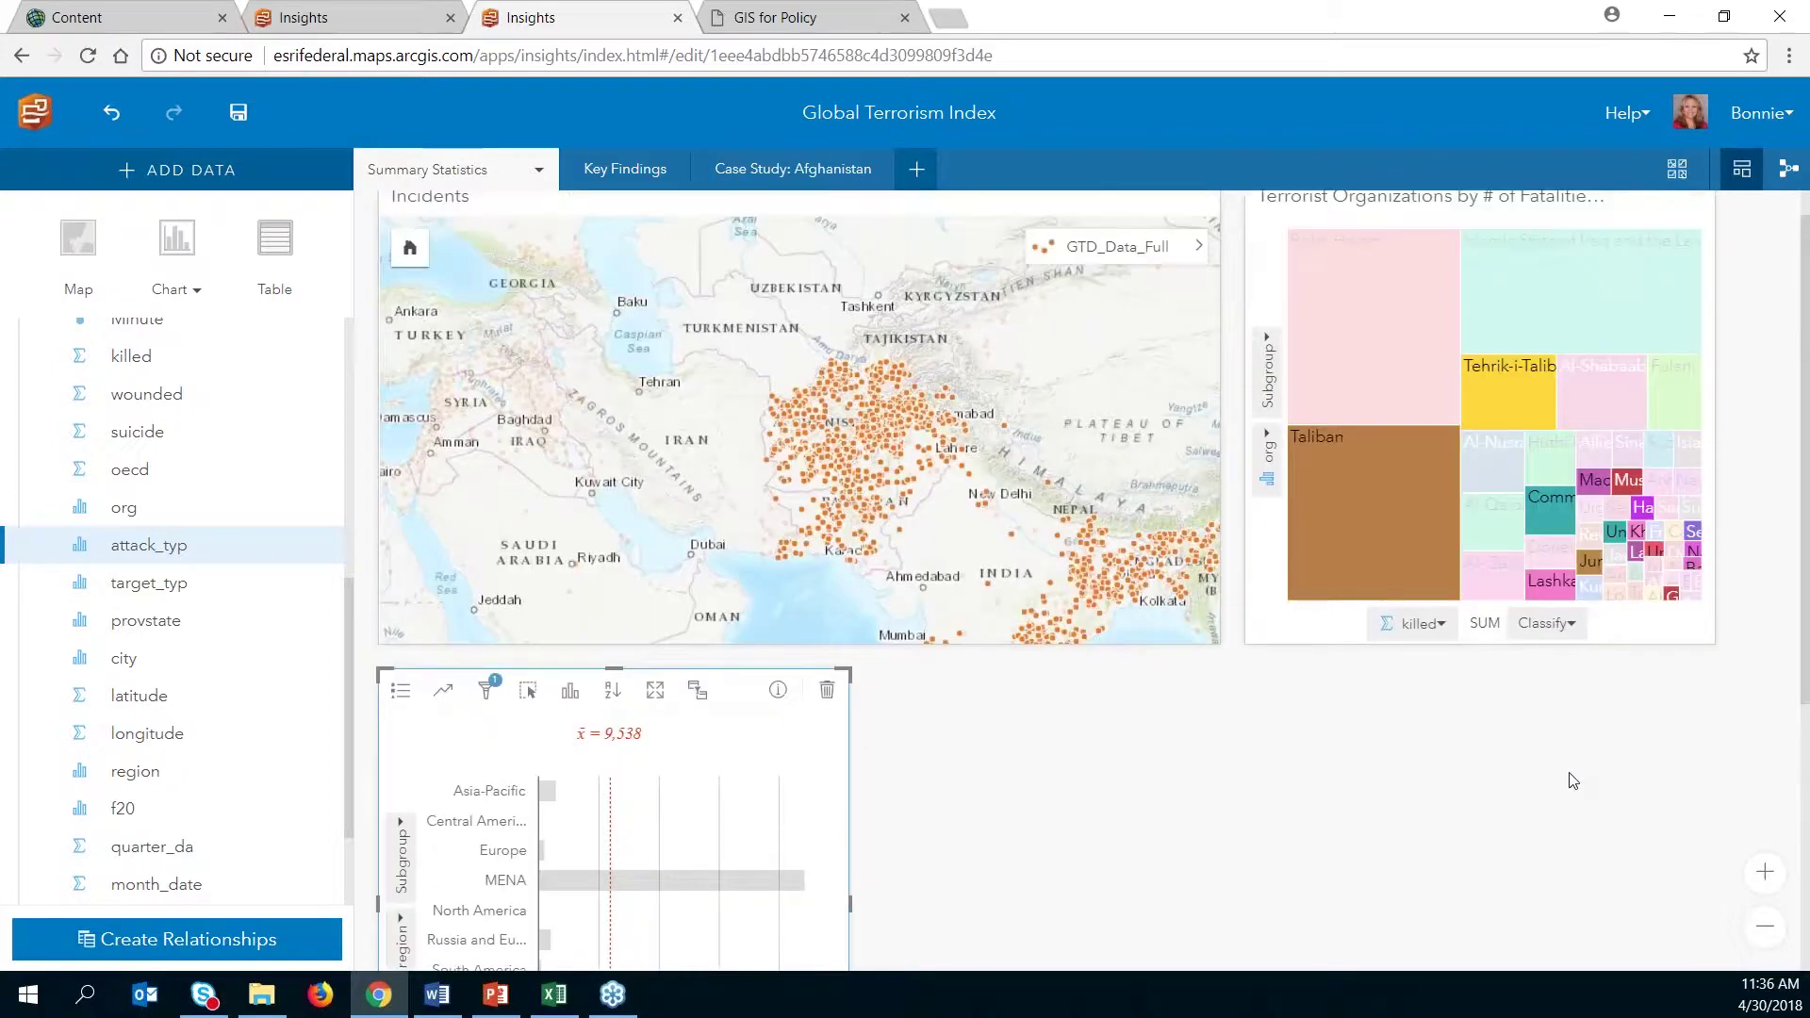
{"action": "mouse_move", "coordinate": [887, 487]}
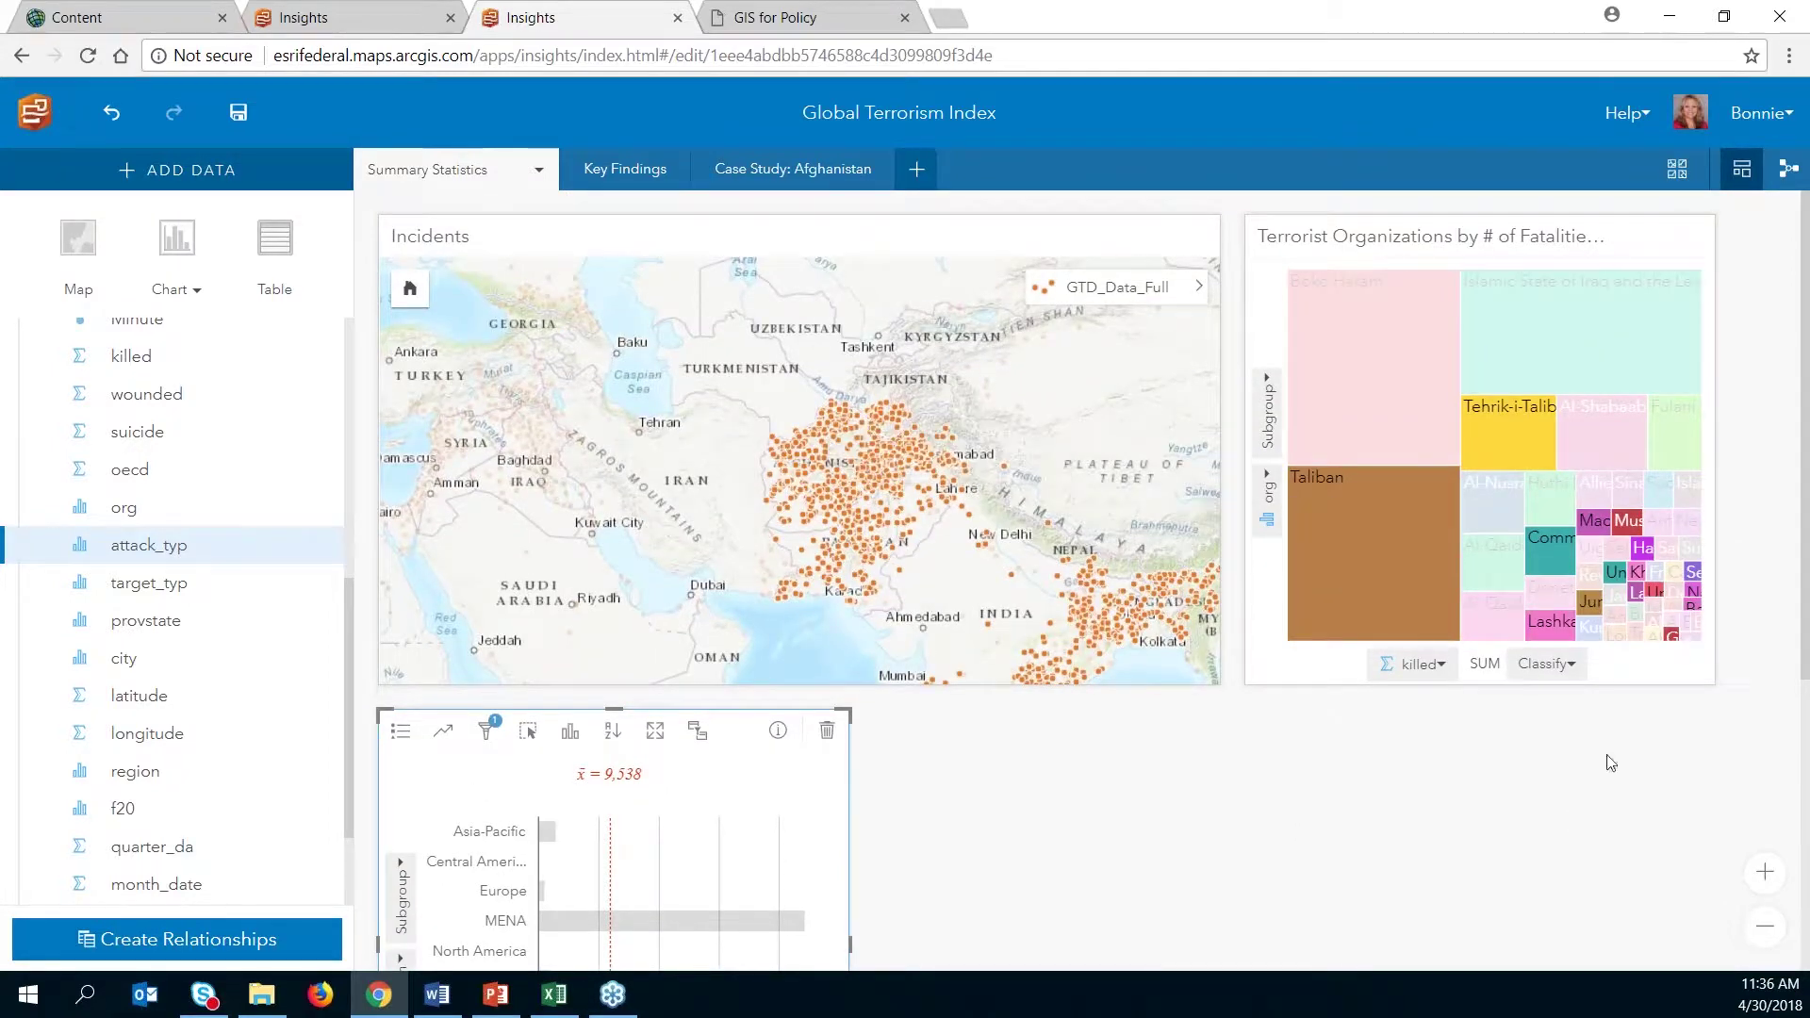
{"action": "scroll", "coordinate": [1571, 796], "scroll_direction": "down", "scroll_amount": 3}
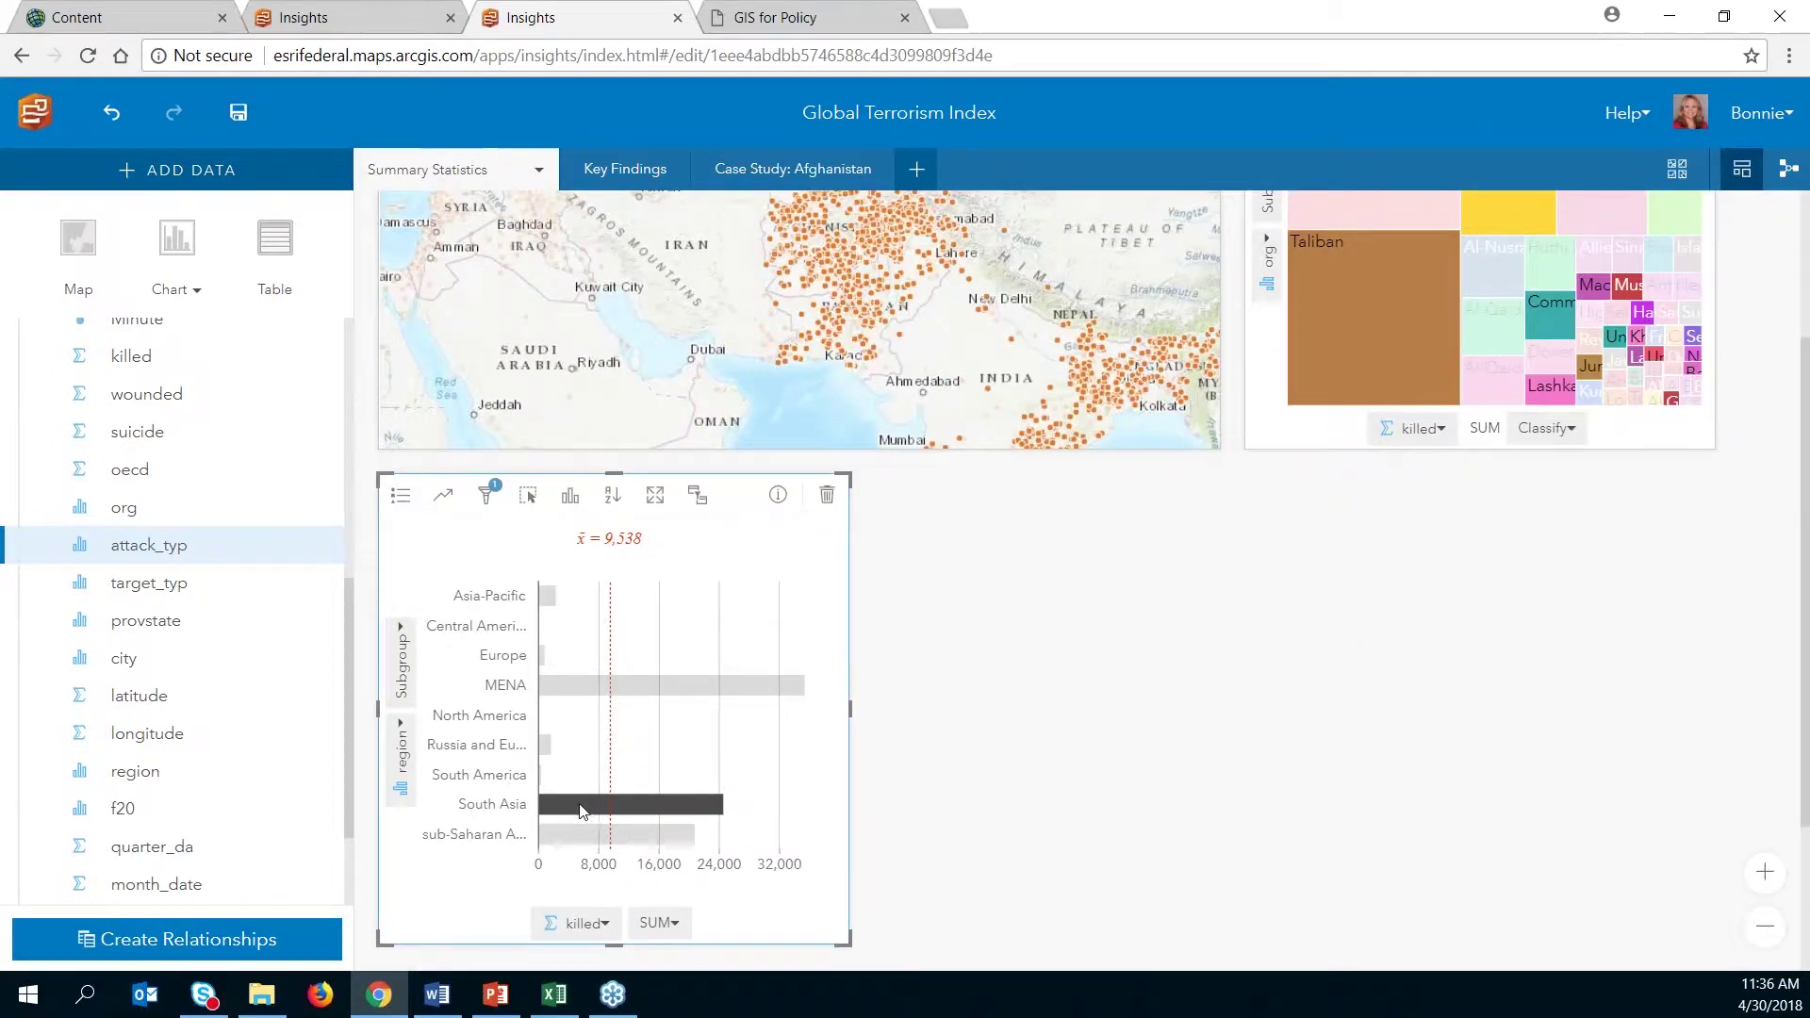
{"action": "mouse_move", "coordinate": [580, 810]}
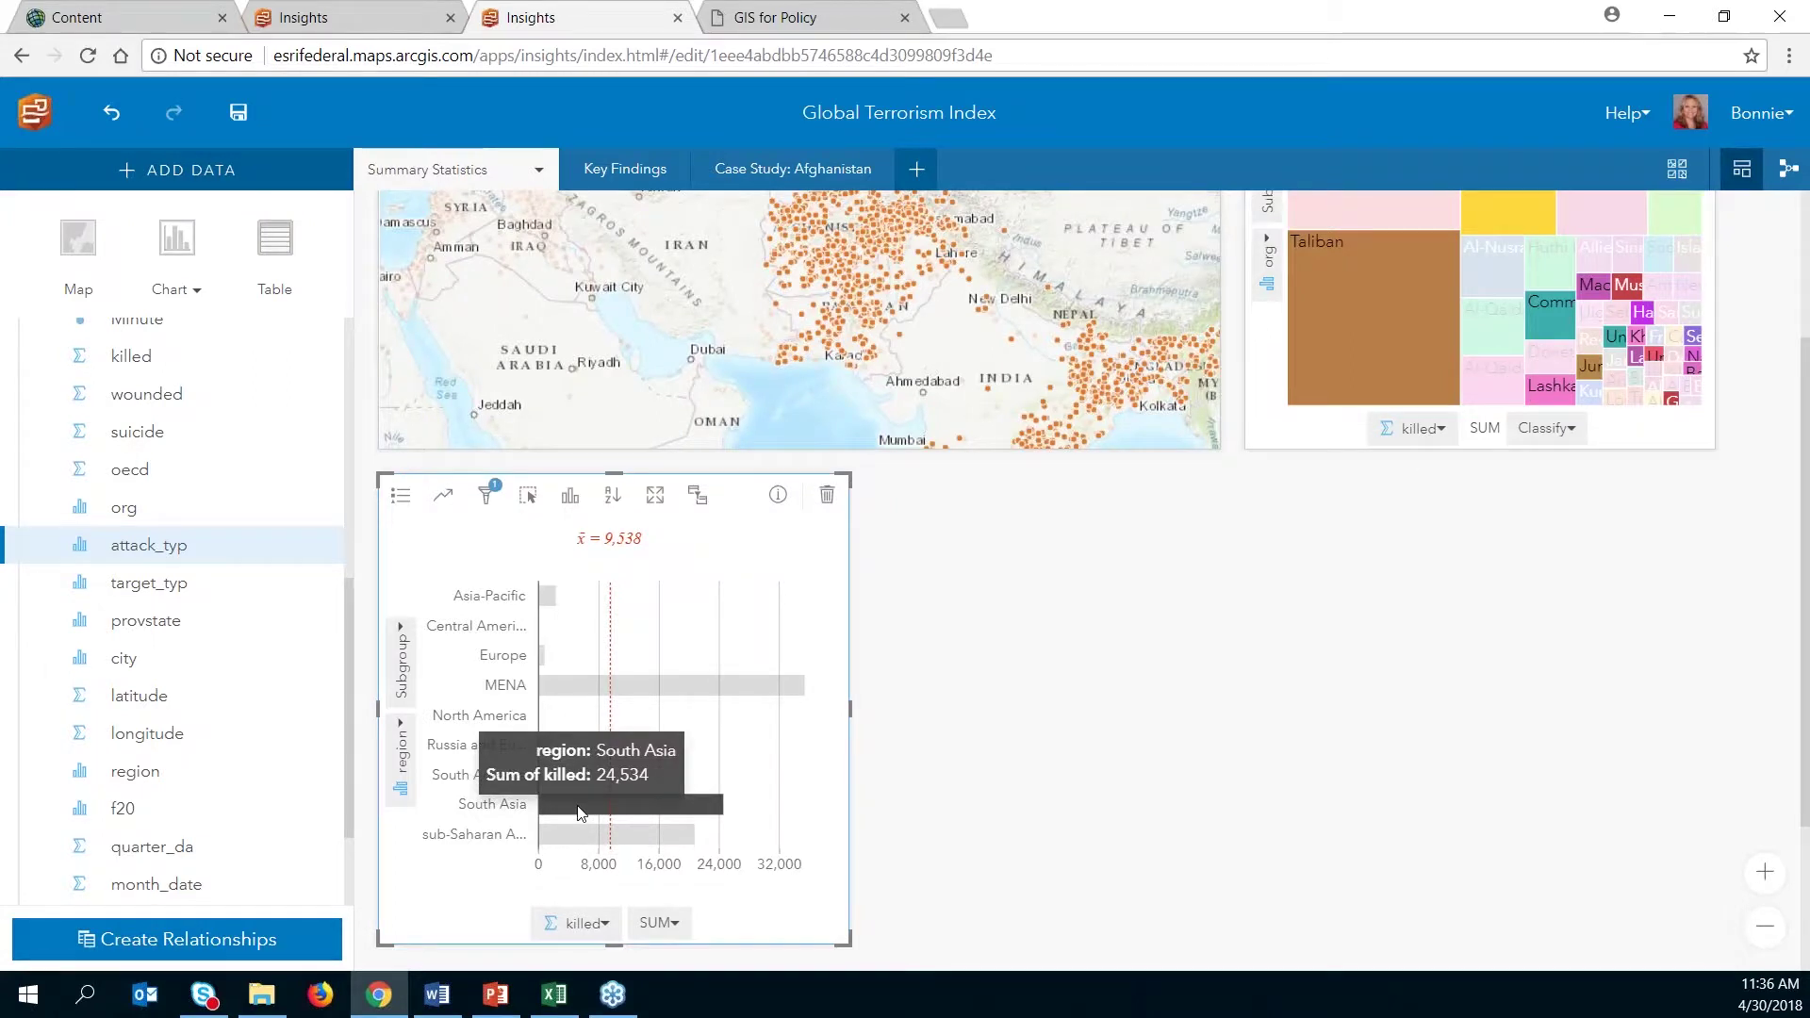
{"action": "left_click", "coordinate": [580, 811]}
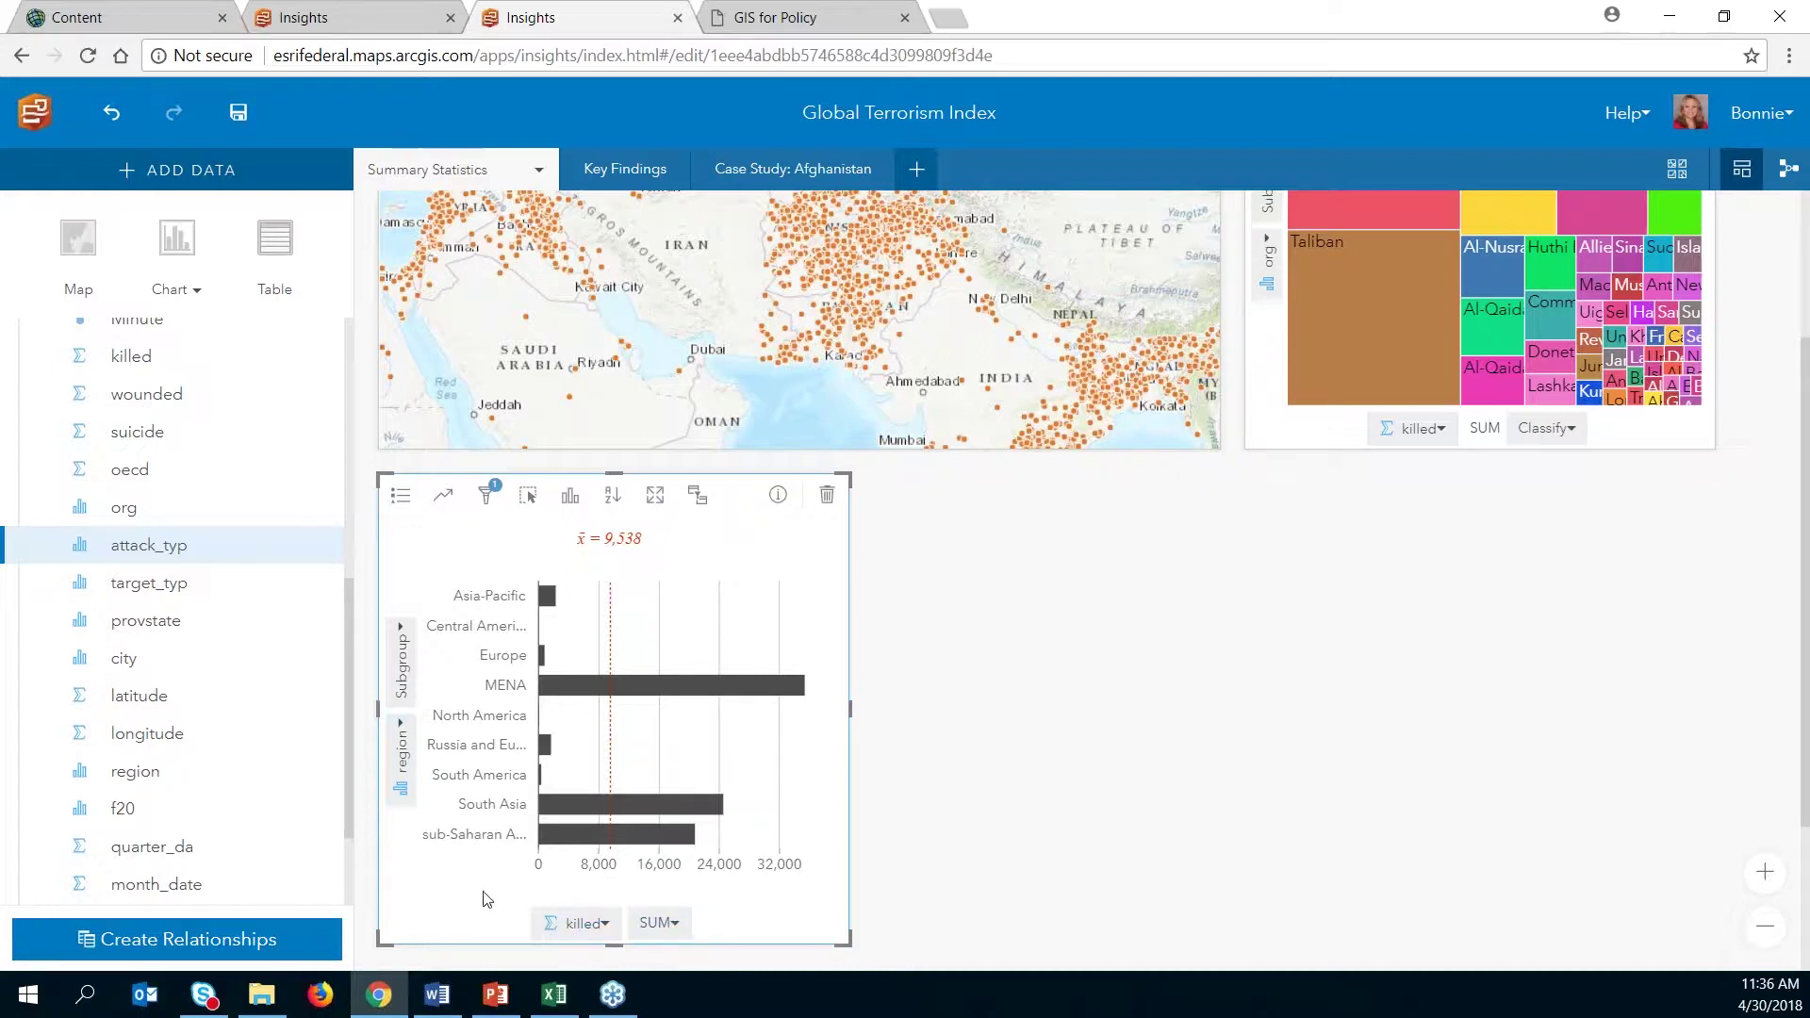
Step: Subgroup the Fatalities from Terrorism by Region bar chart by attack_typ and compare the attack types within the regions
{"action": "left_click", "coordinate": [402, 632]}
{"action": "scroll", "coordinate": [566, 735], "scroll_direction": "down", "scroll_amount": 3}
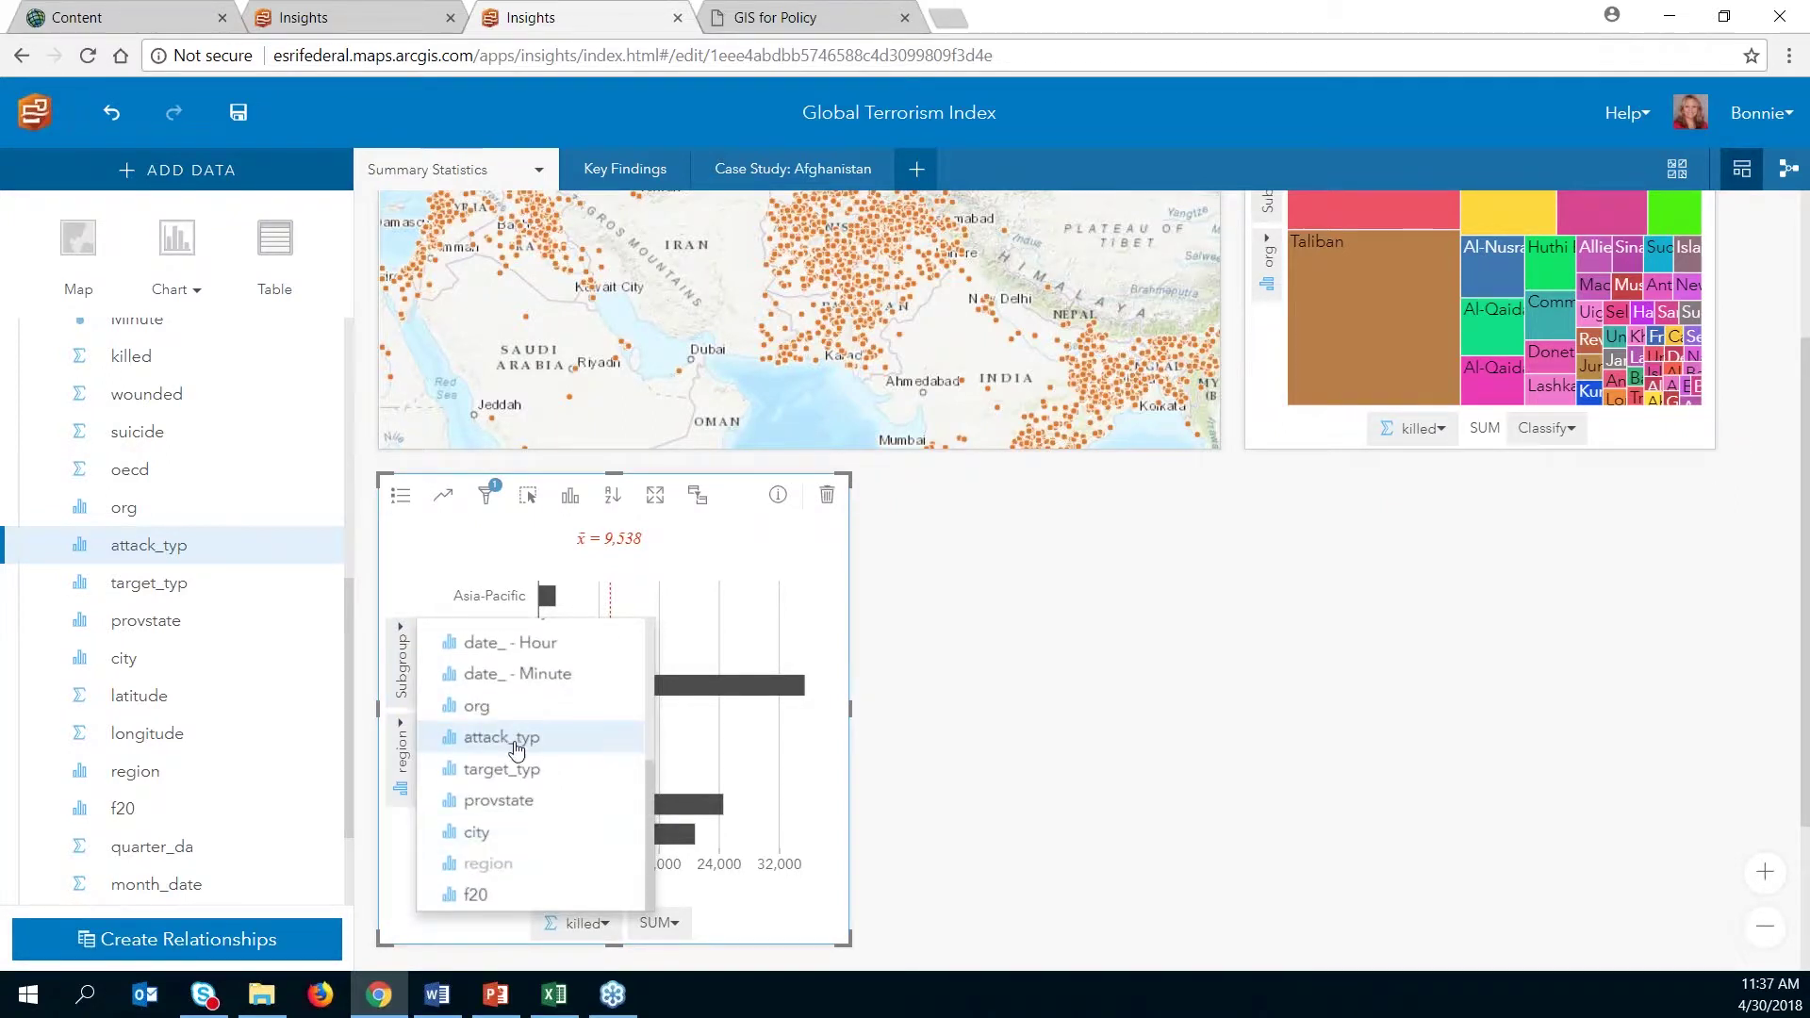
{"action": "left_click", "coordinate": [517, 746]}
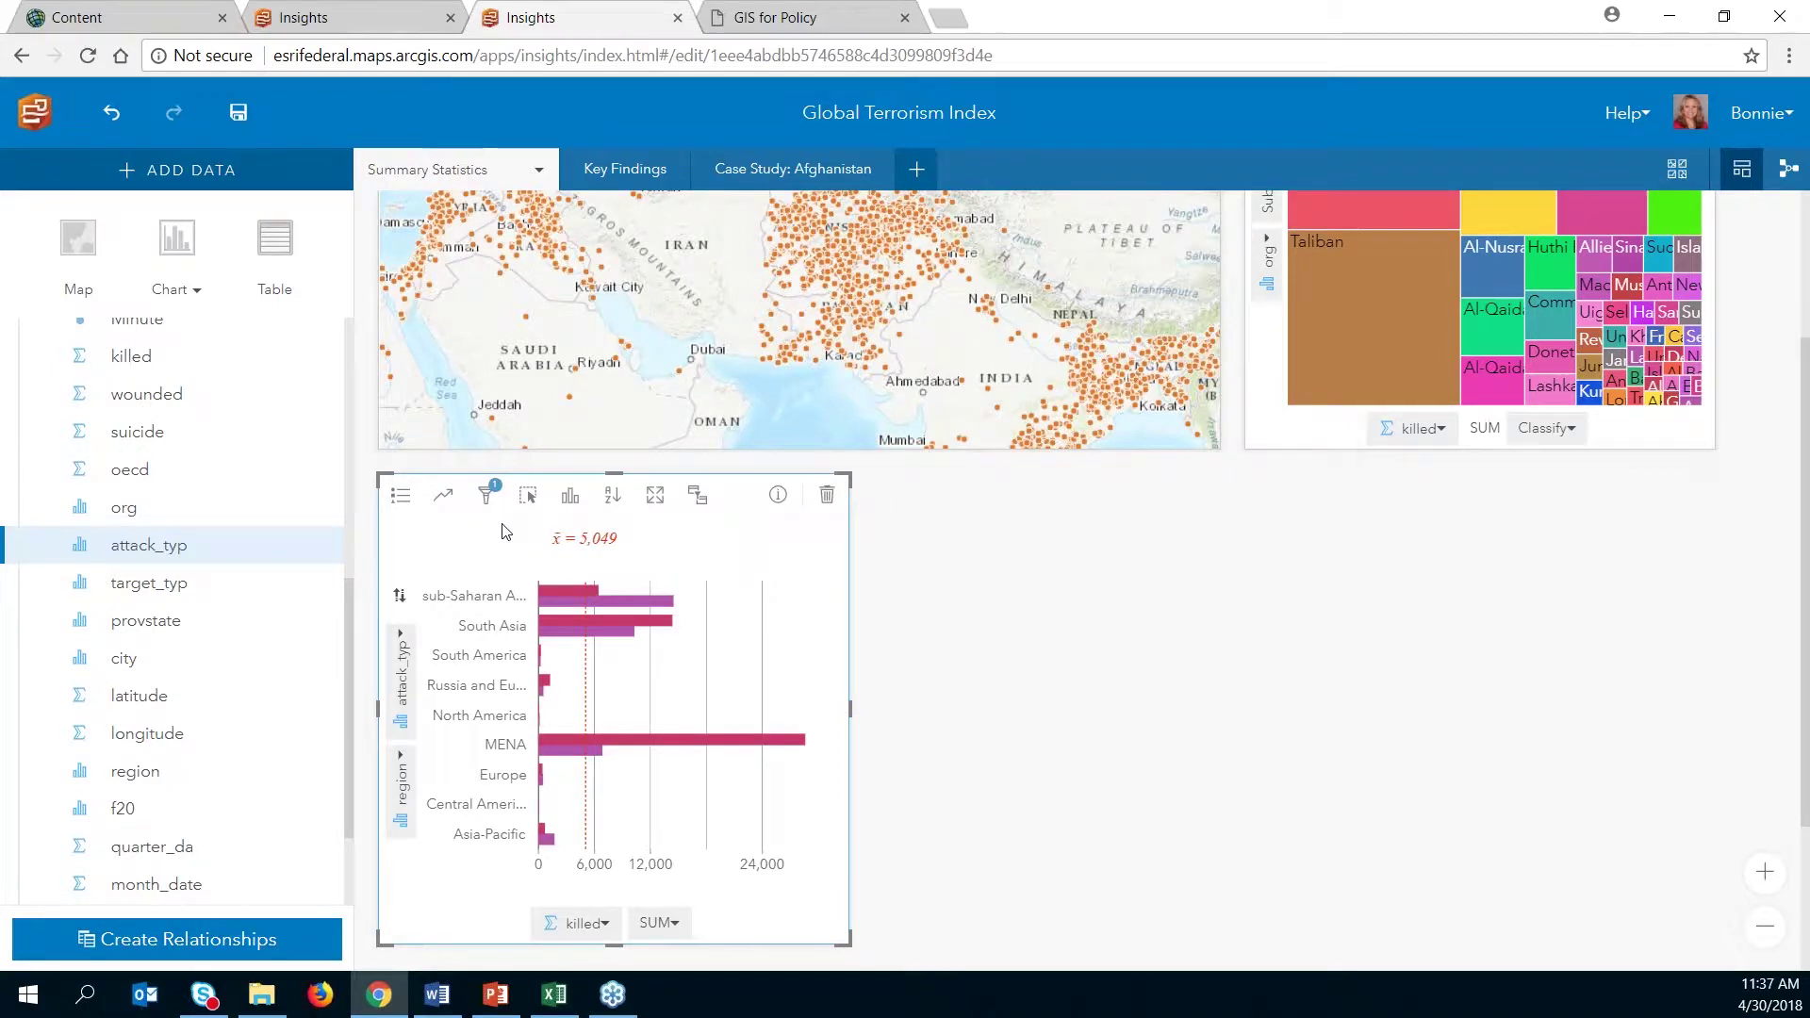
{"action": "mouse_move", "coordinate": [624, 607]}
{"action": "mouse_move", "coordinate": [657, 747]}
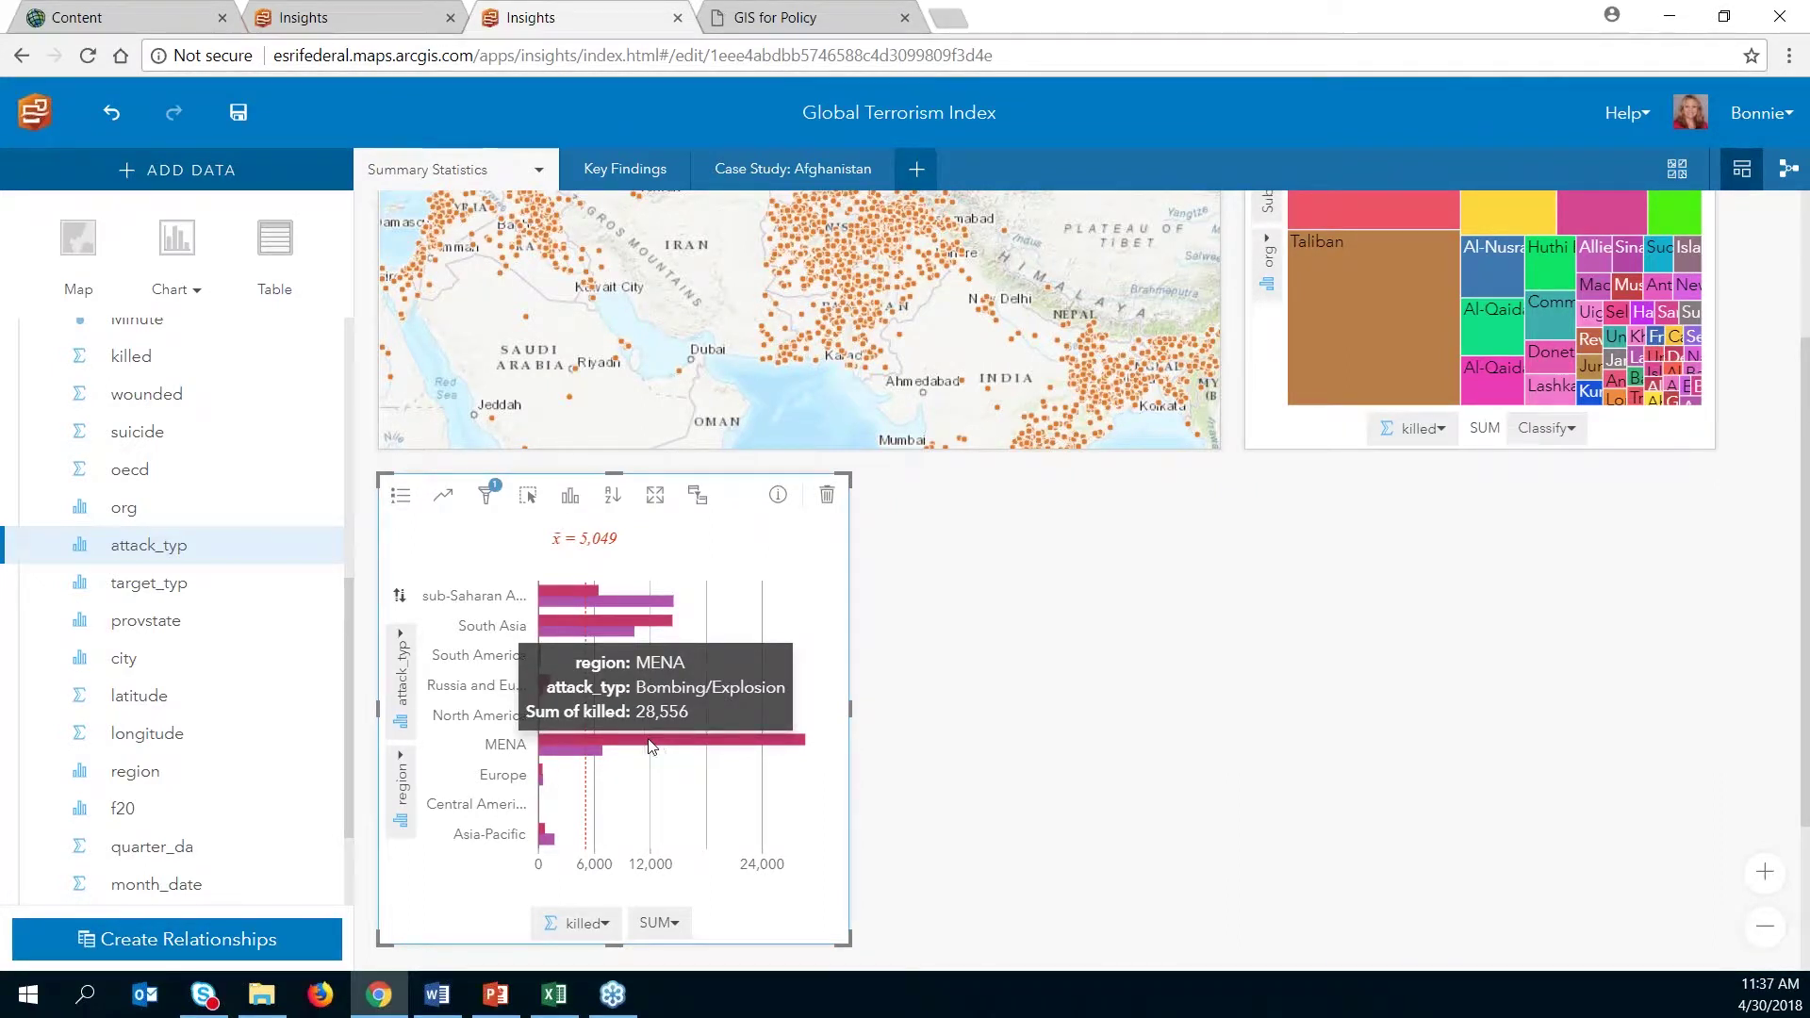
{"action": "mouse_move", "coordinate": [575, 752]}
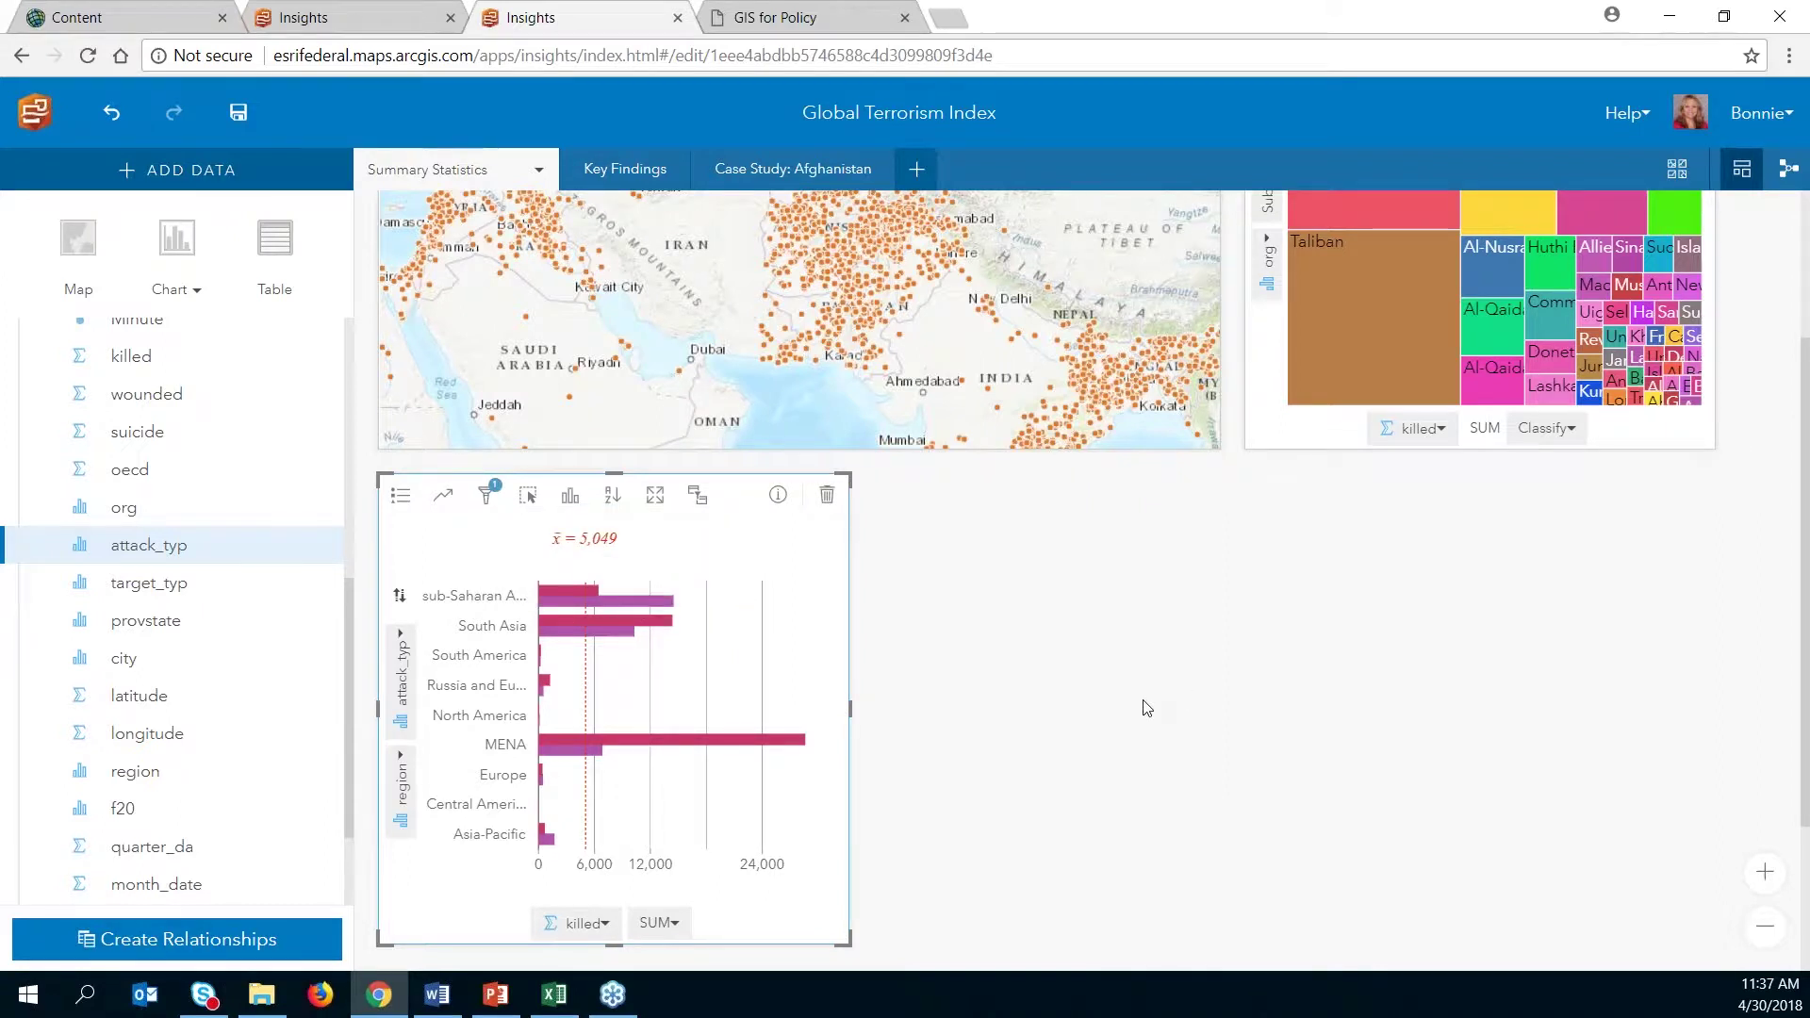
{"action": "left_click", "coordinate": [1096, 696]}
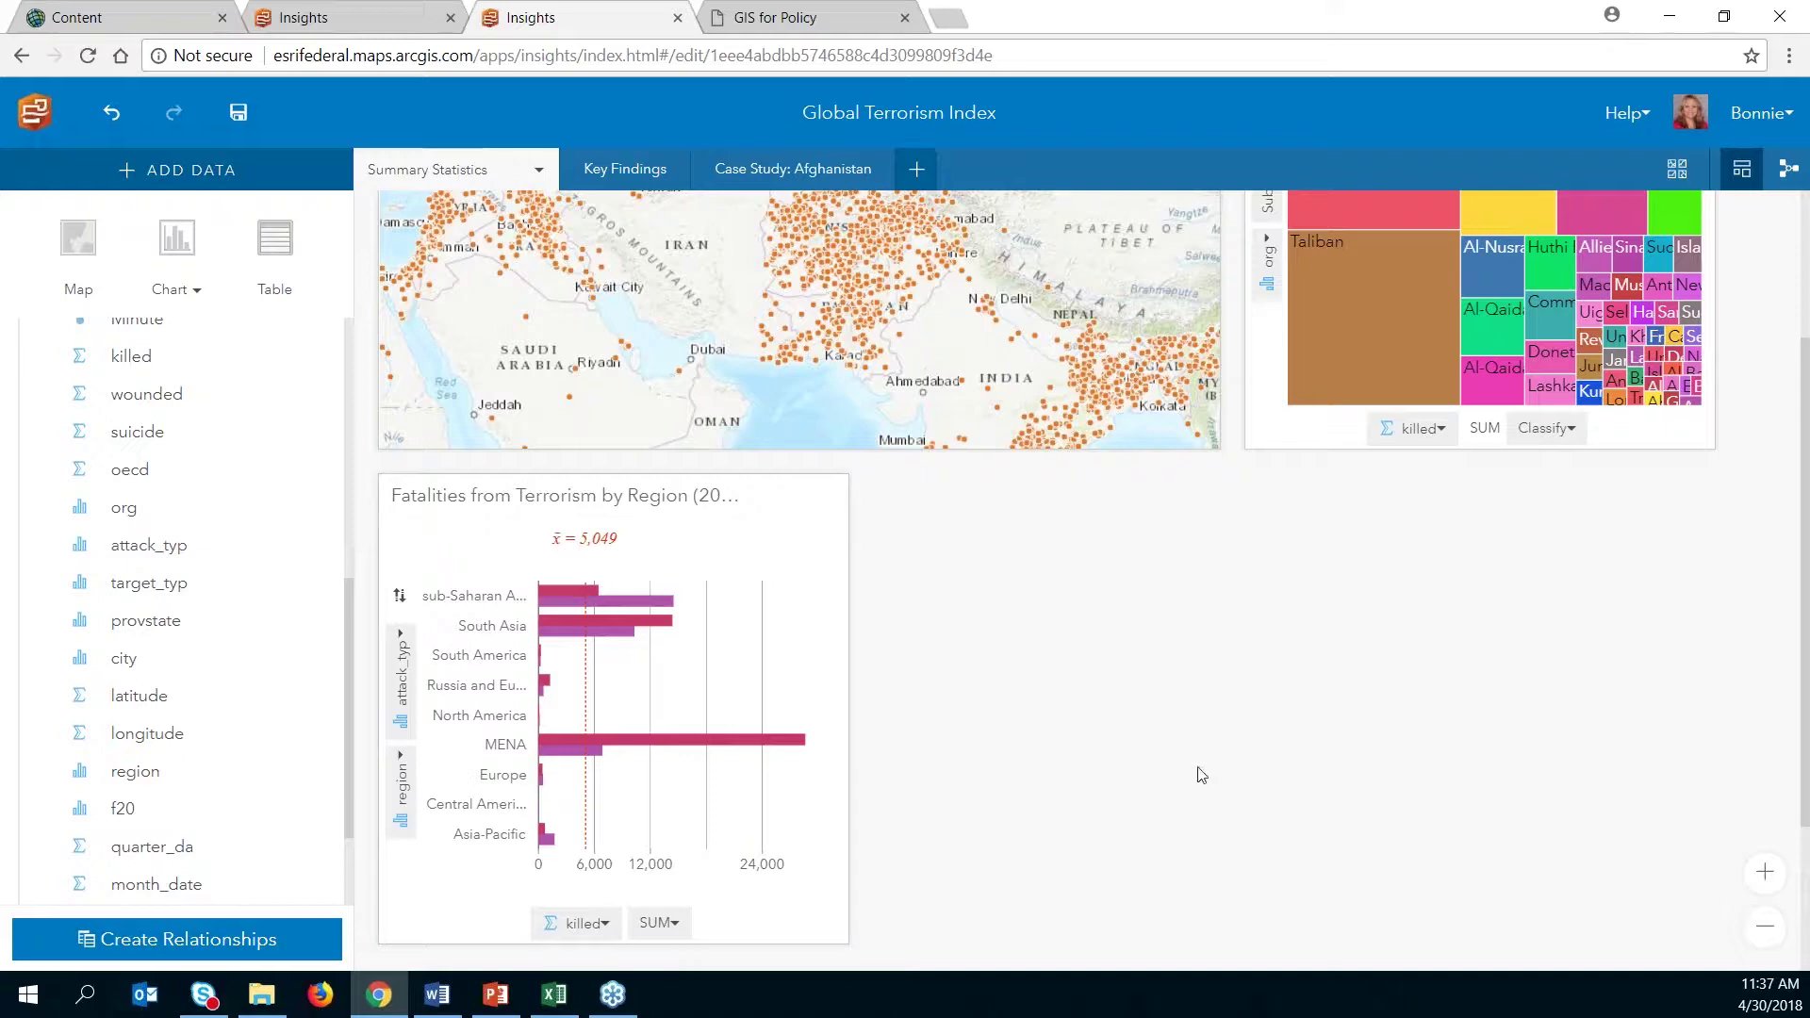
Step: Create a summary table of the target_typ field beside the regional fatalities chart and sort its counts from highest to lowest
{"action": "scroll", "coordinate": [1115, 764], "scroll_direction": "up", "scroll_amount": 1}
{"action": "scroll", "coordinate": [1115, 764], "scroll_direction": "down", "scroll_amount": 2}
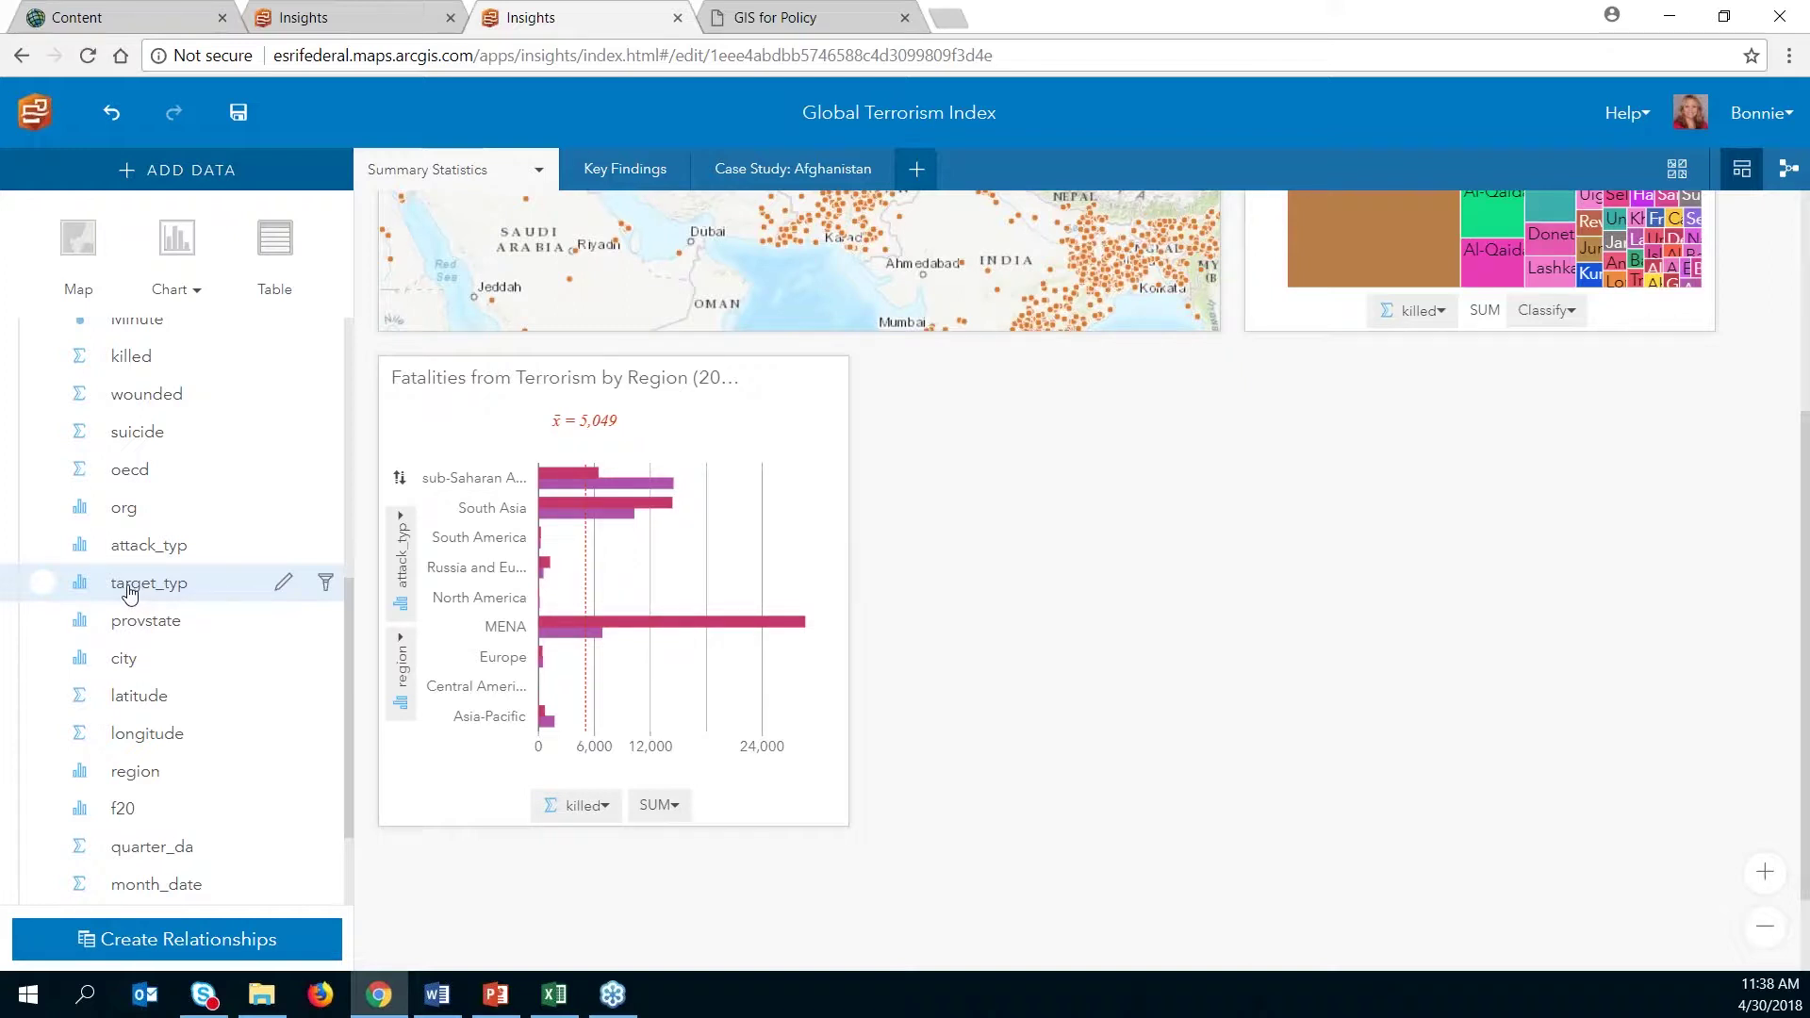
{"action": "left_click_drag", "start_coordinate": [130, 592], "coordinate": [1225, 452]}
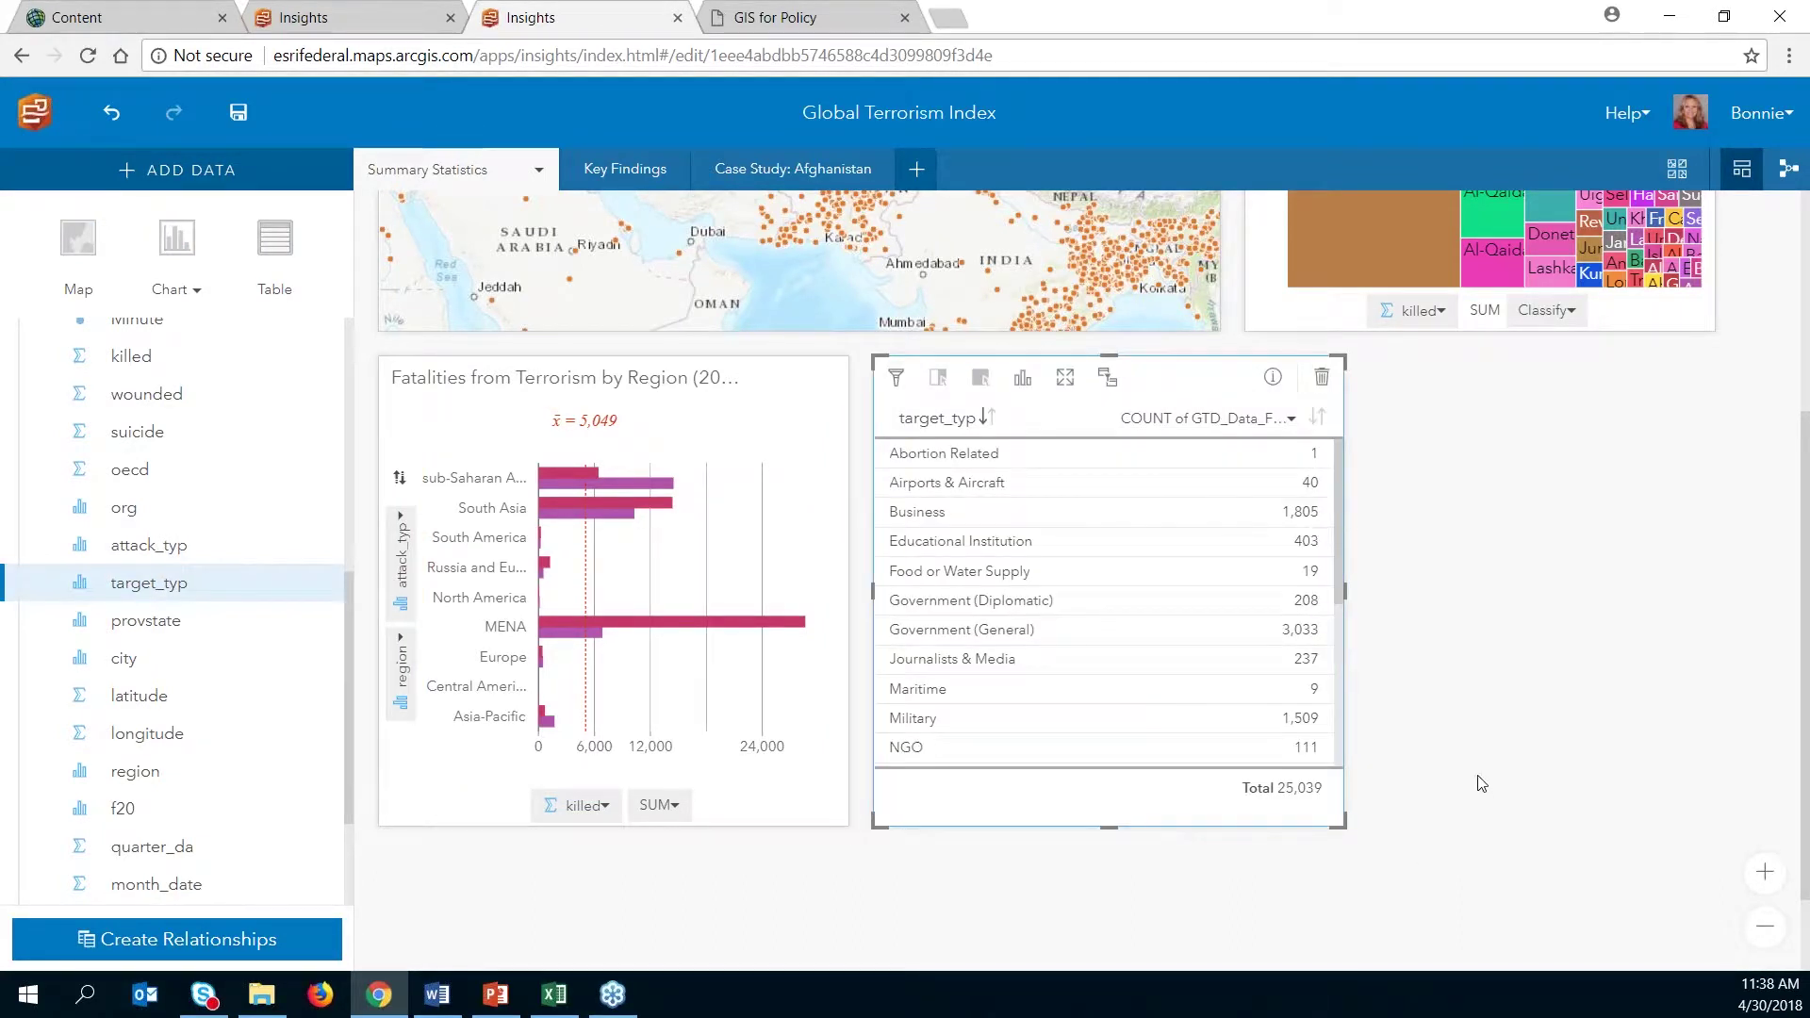
{"action": "scroll", "coordinate": [1337, 558], "scroll_direction": "down", "scroll_amount": 1}
{"action": "scroll", "coordinate": [1337, 604], "scroll_direction": "up", "scroll_amount": 1}
{"action": "left_click", "coordinate": [1318, 419]}
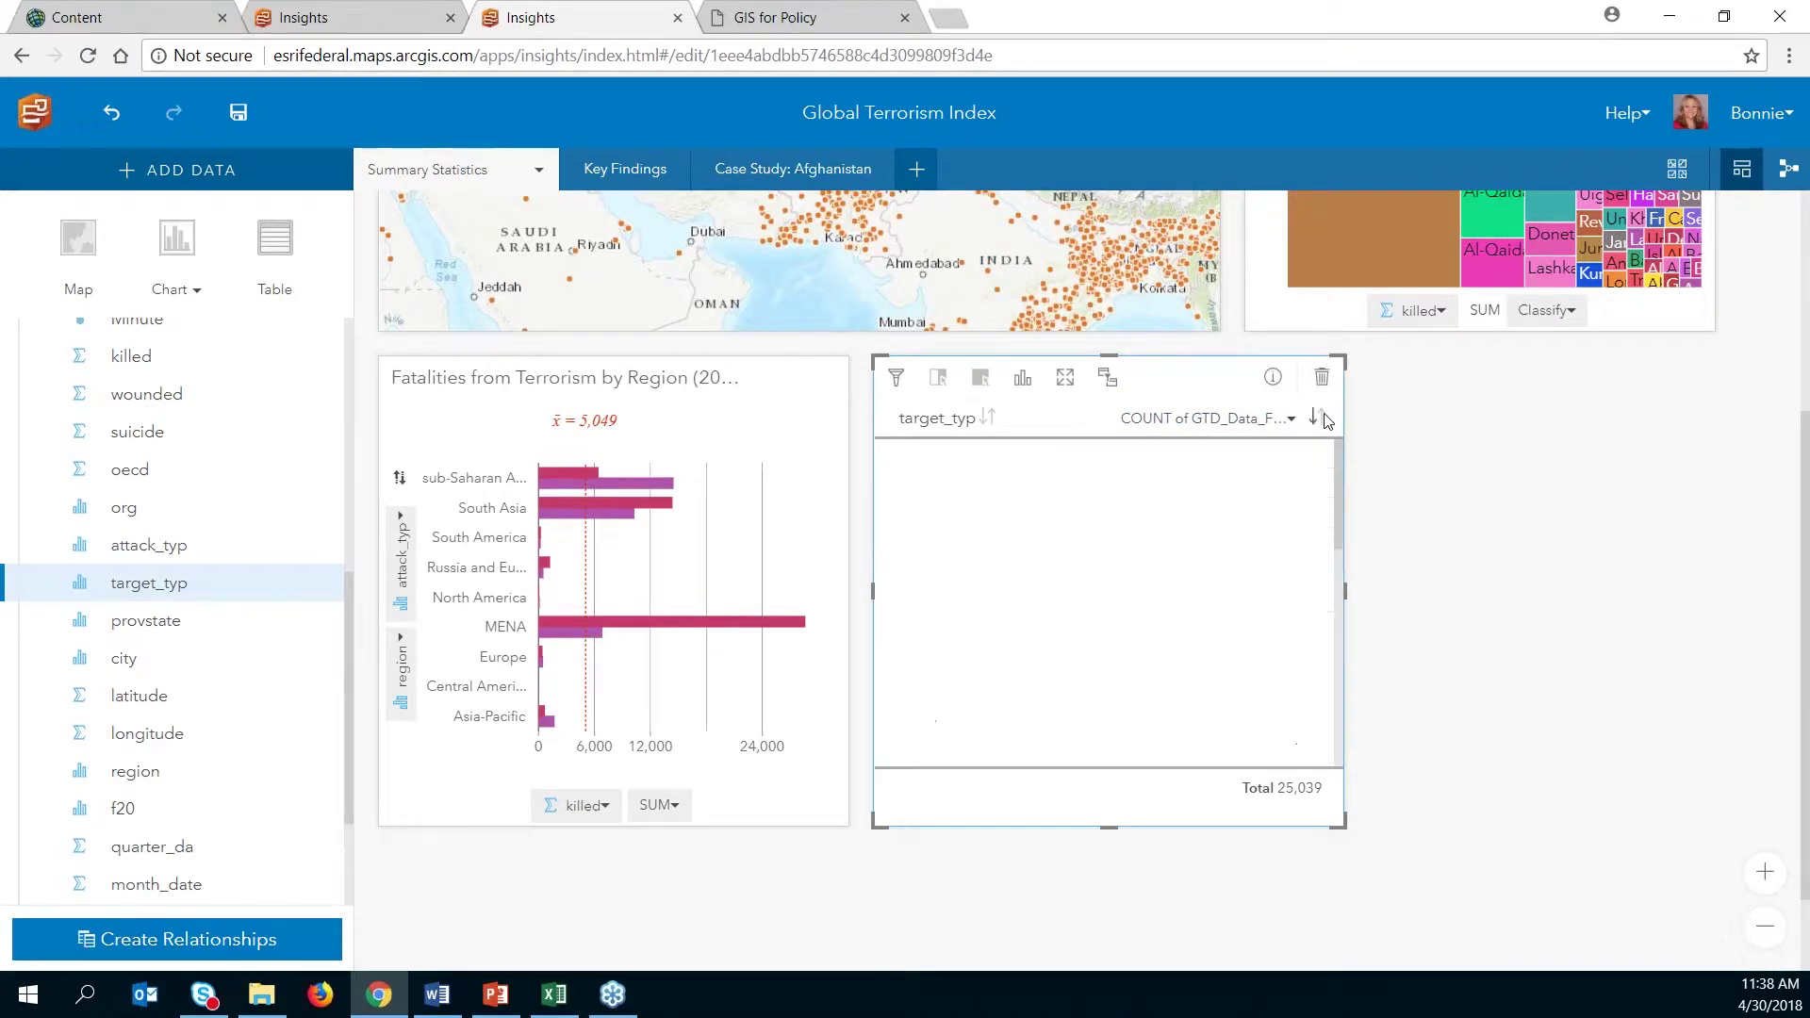
{"action": "left_click", "coordinate": [1317, 418]}
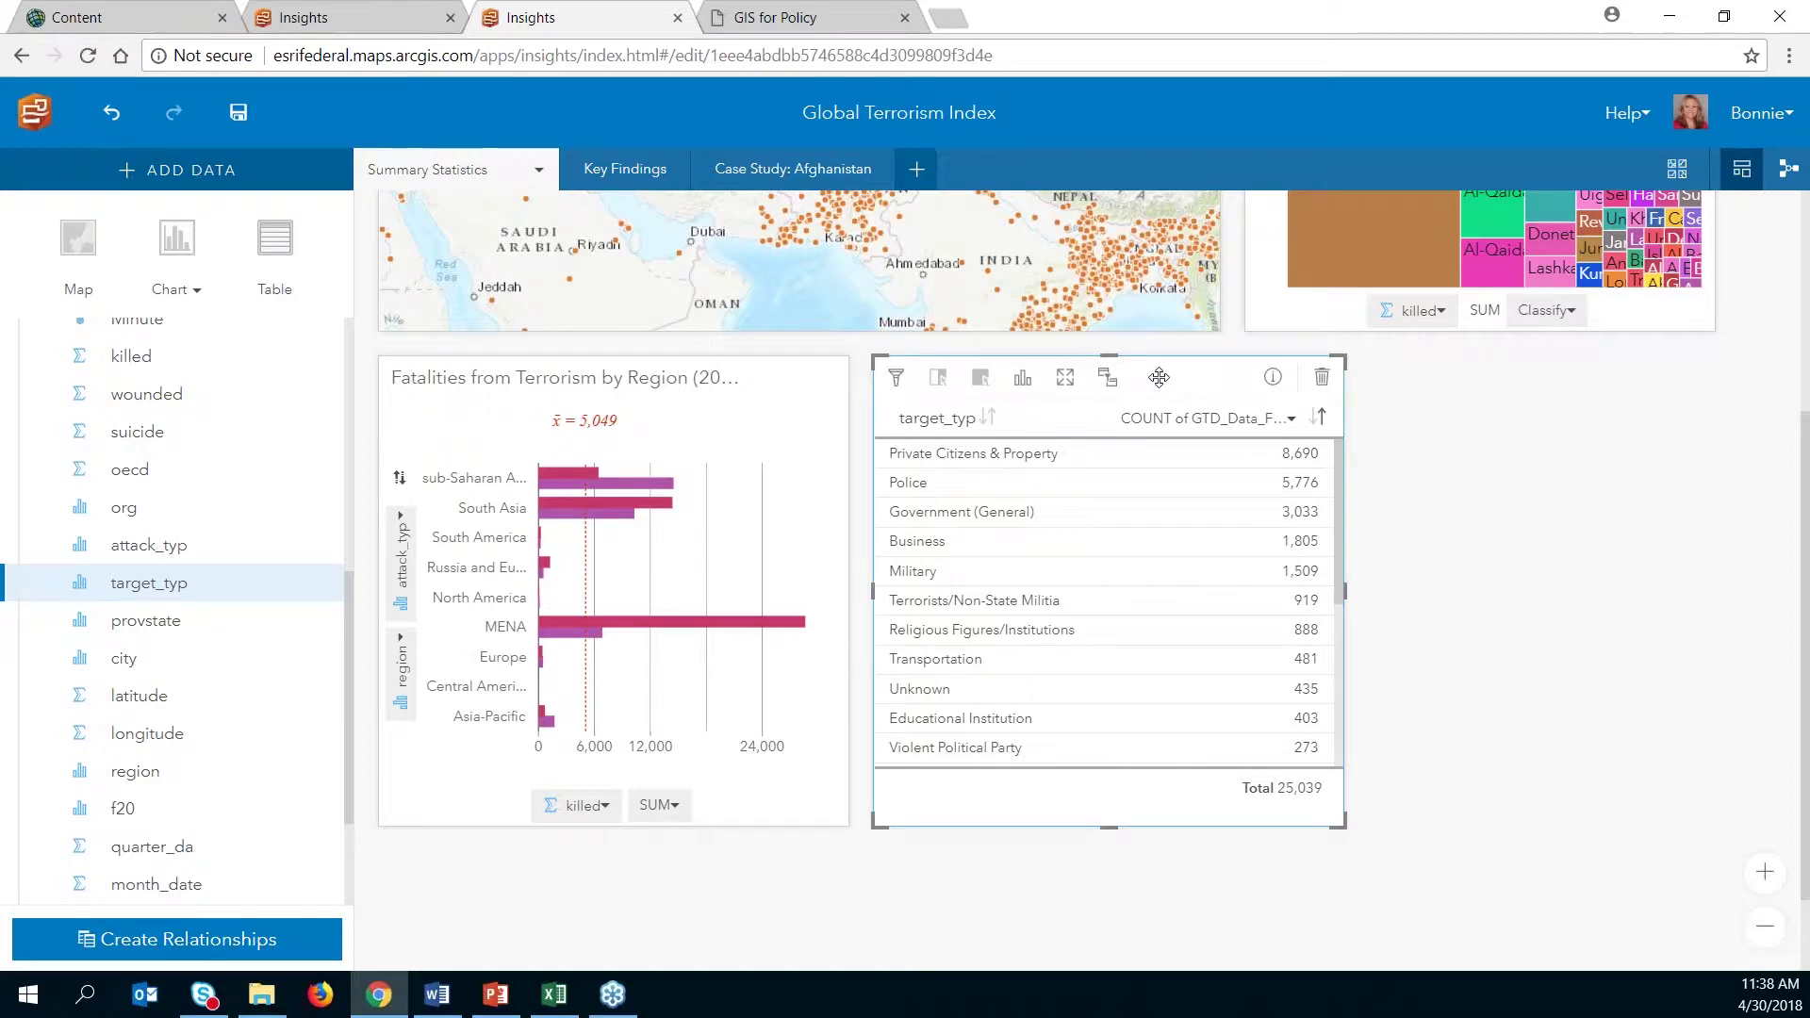
Step: Convert the target_typ summary table to a Bubble Chart and inspect the counts of its largest bubbles
{"action": "left_click", "coordinate": [1022, 384]}
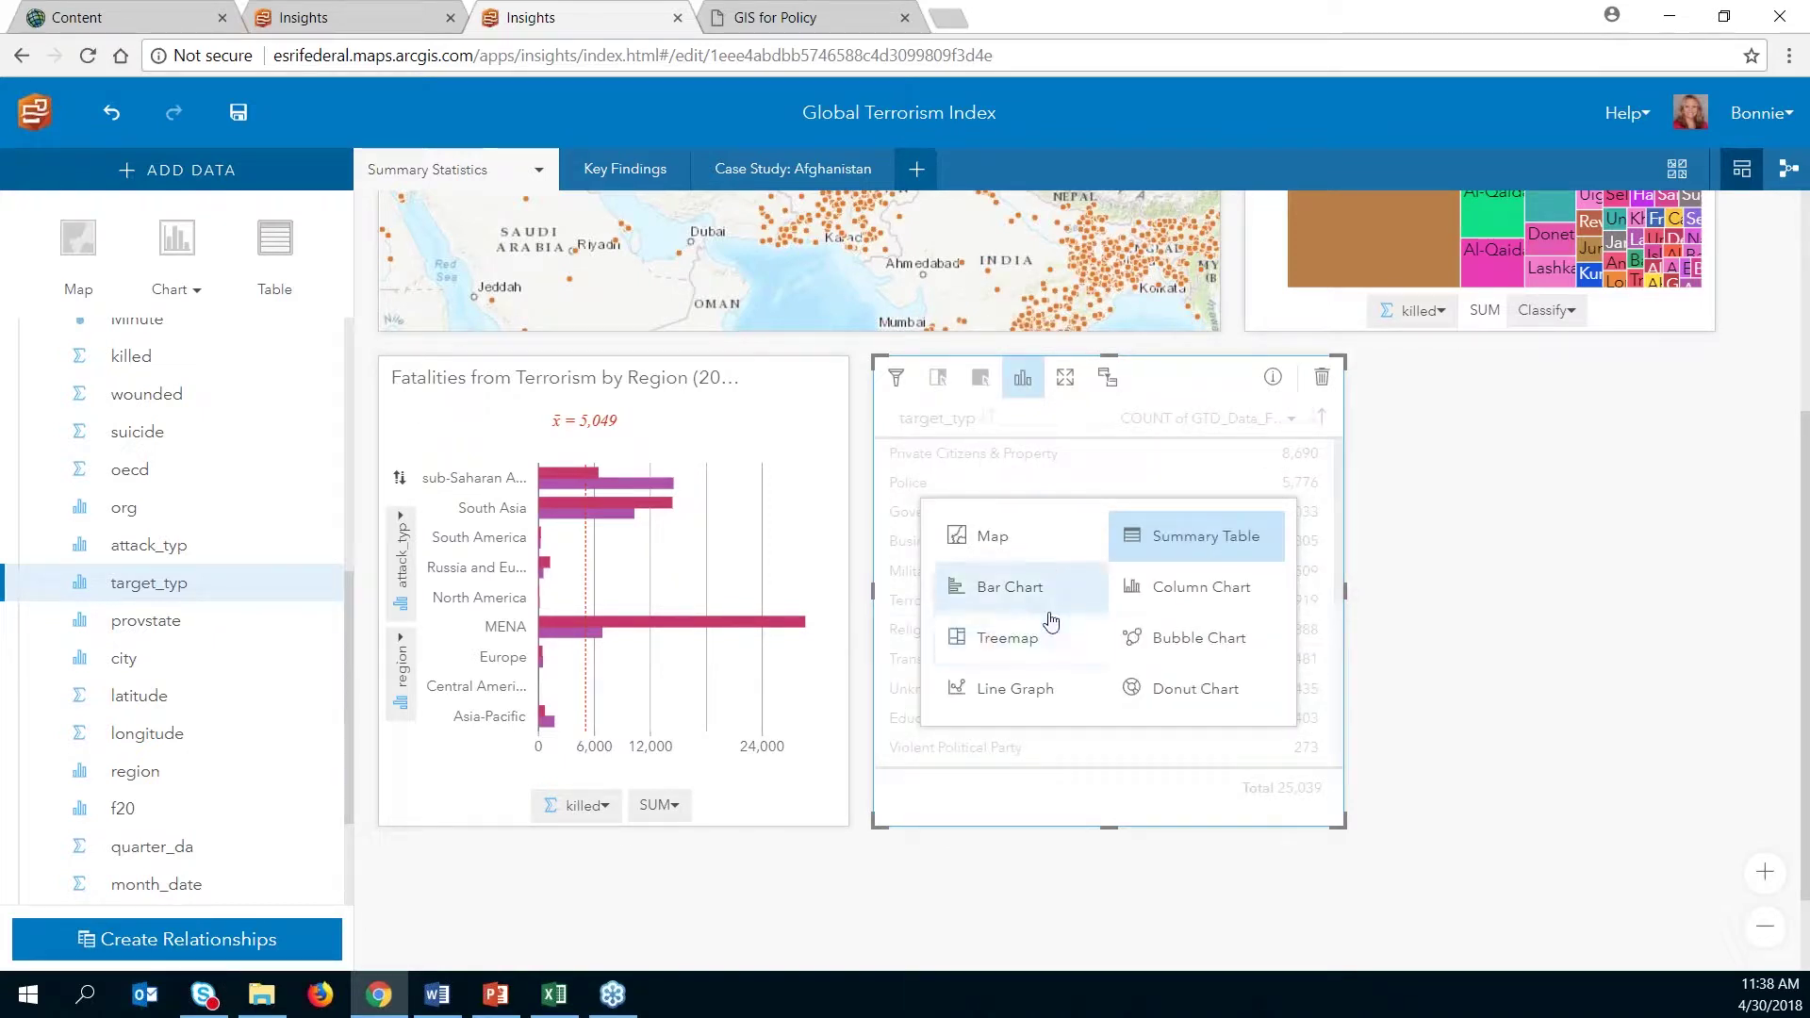
{"action": "left_click", "coordinate": [1216, 638]}
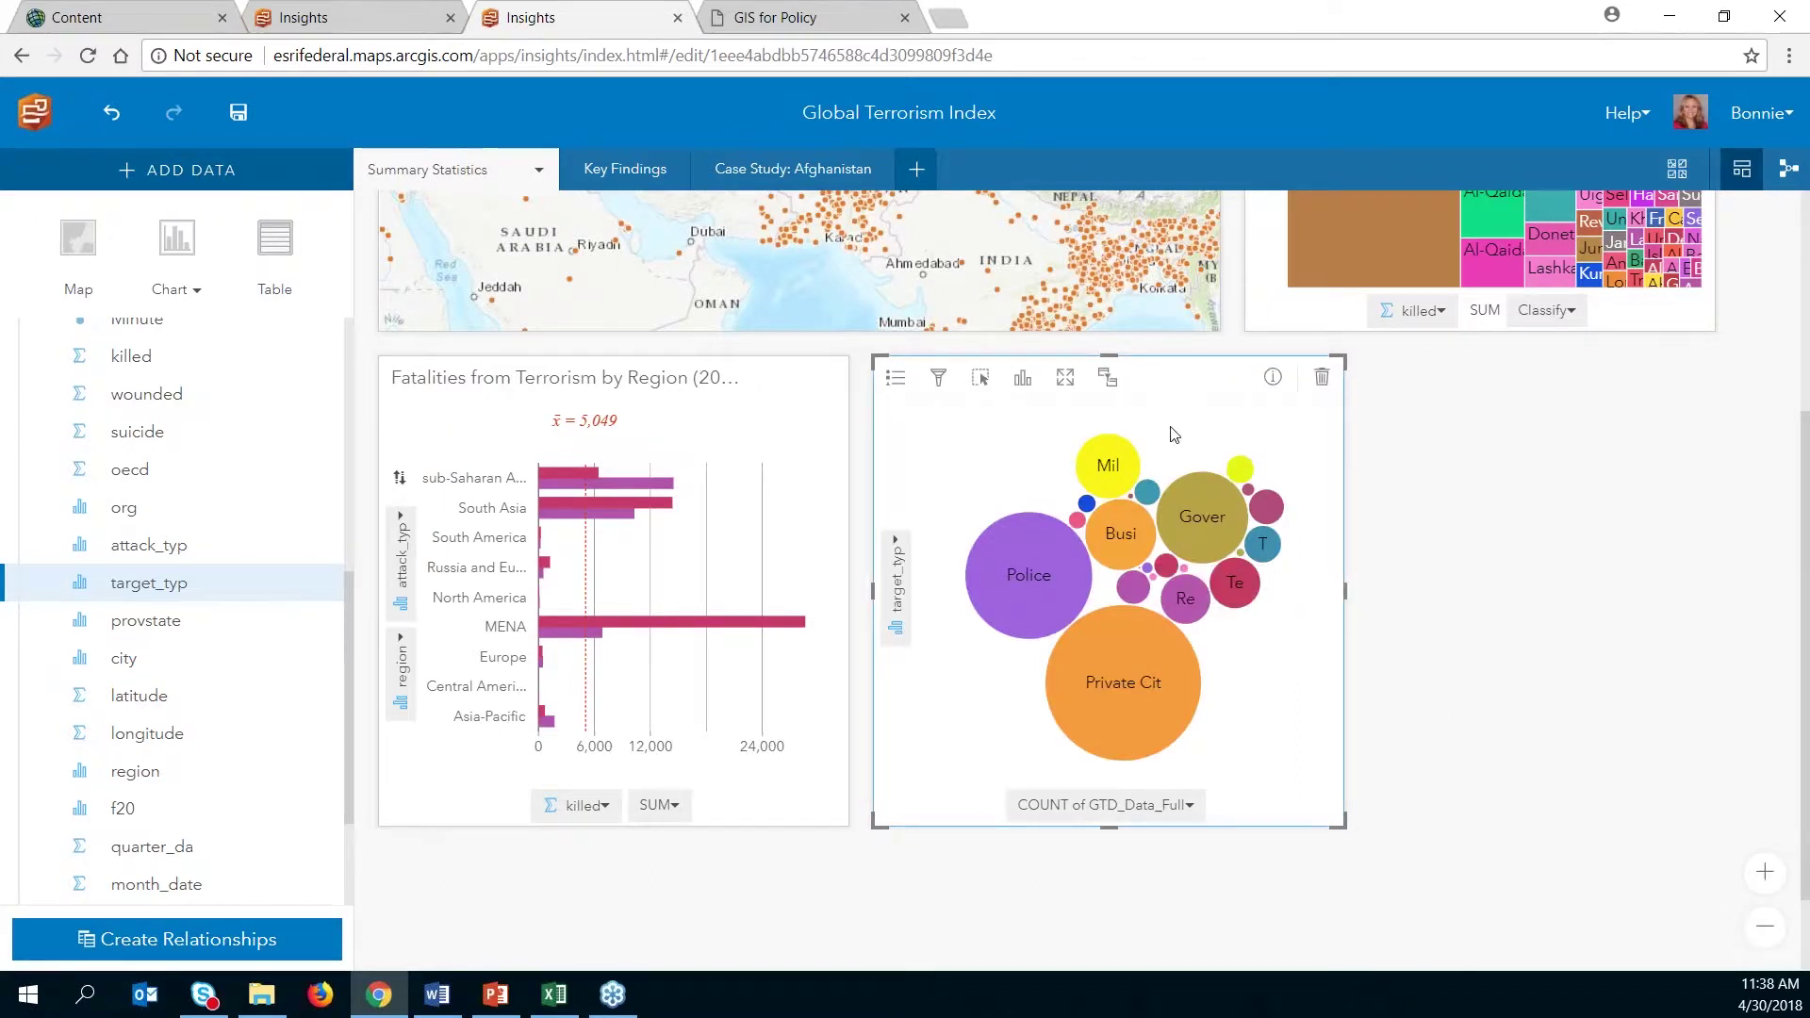
{"action": "mouse_move", "coordinate": [1139, 719]}
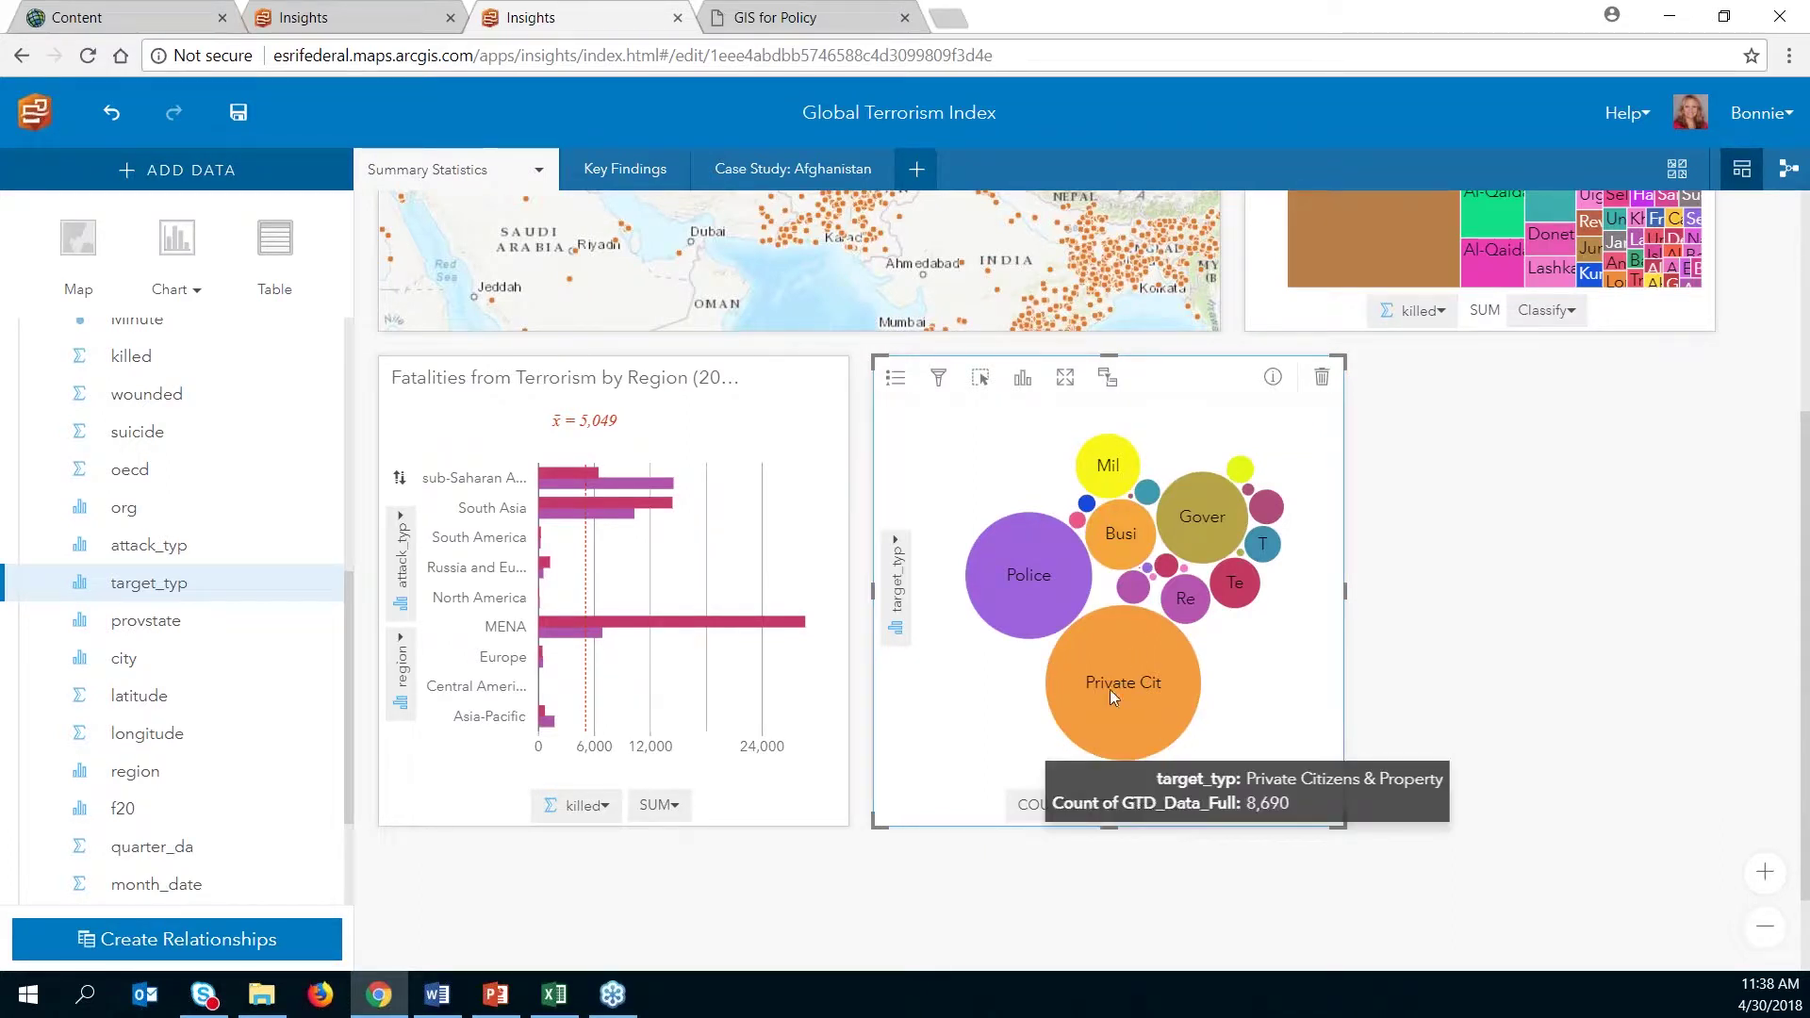
{"action": "mouse_move", "coordinate": [1024, 567]}
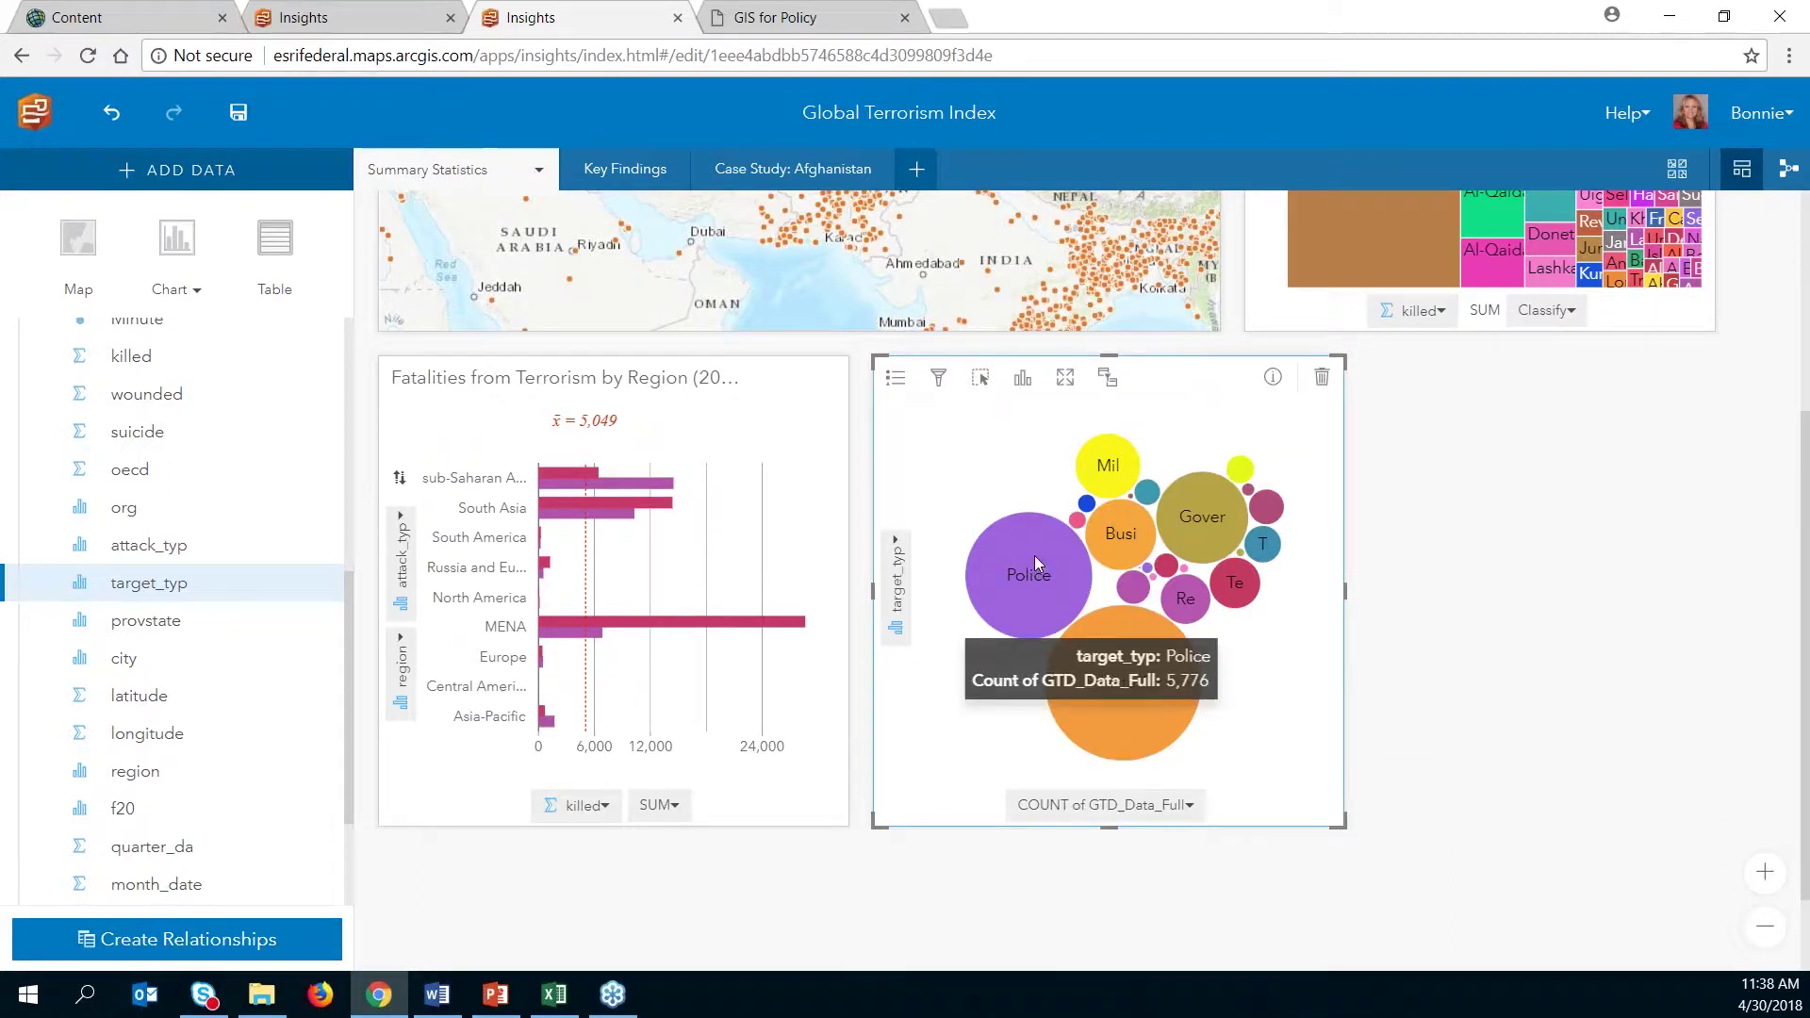
{"action": "mouse_move", "coordinate": [1222, 505]}
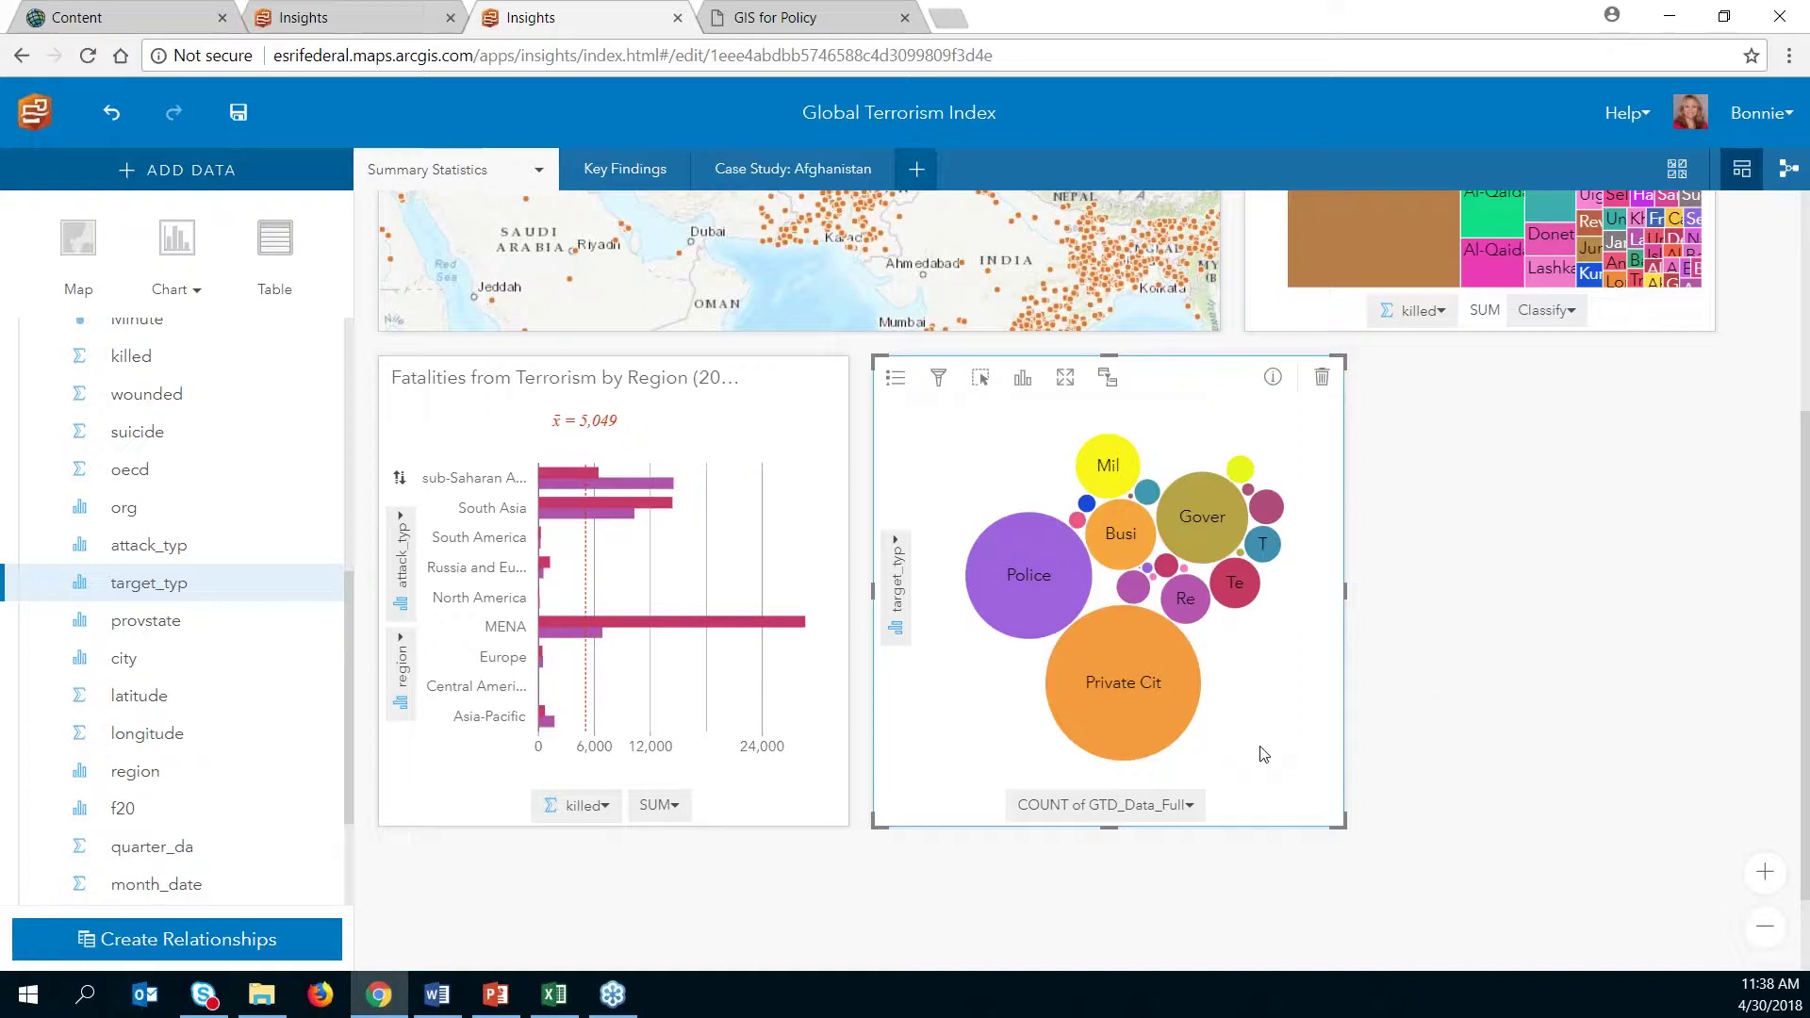
Step: Create a time series chart from the date_ and killed fields below the regional fatalities bar chart
{"action": "scroll", "coordinate": [1487, 698], "scroll_direction": "down", "scroll_amount": 1}
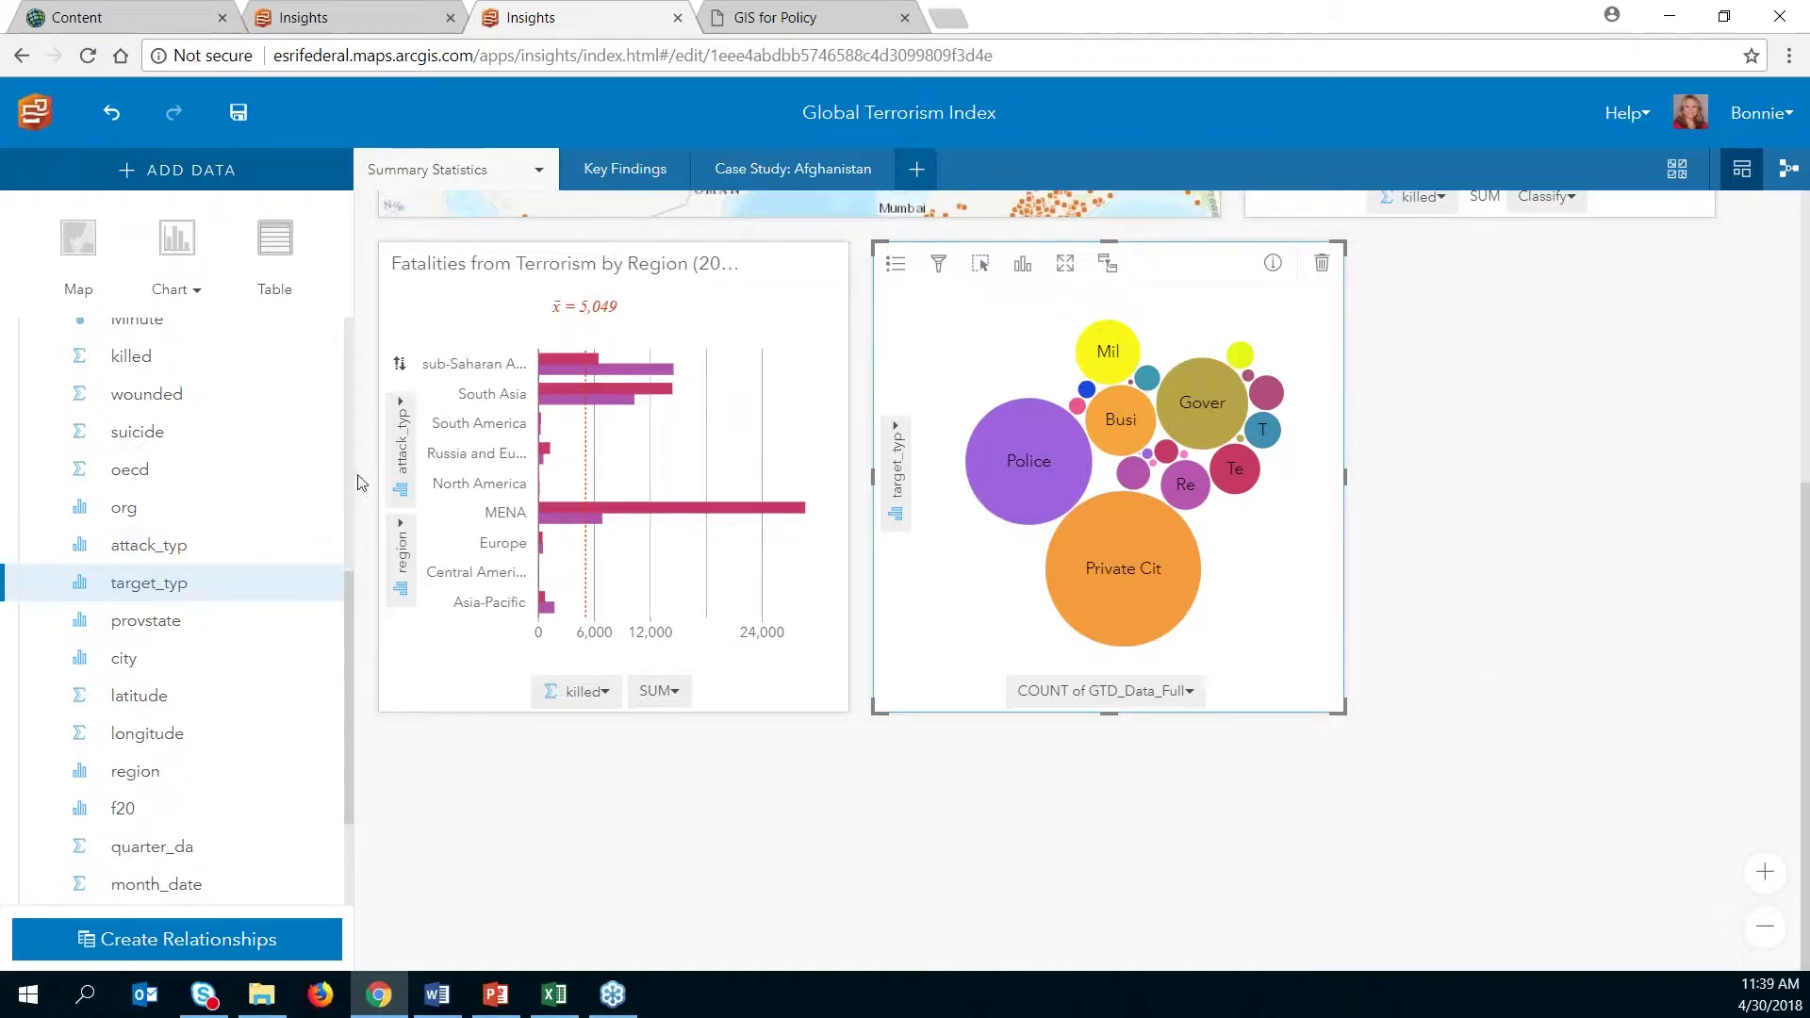
{"action": "left_click_drag", "start_coordinate": [348, 602], "coordinate": [347, 474]}
{"action": "scroll", "coordinate": [188, 414], "scroll_direction": "up", "scroll_amount": 2}
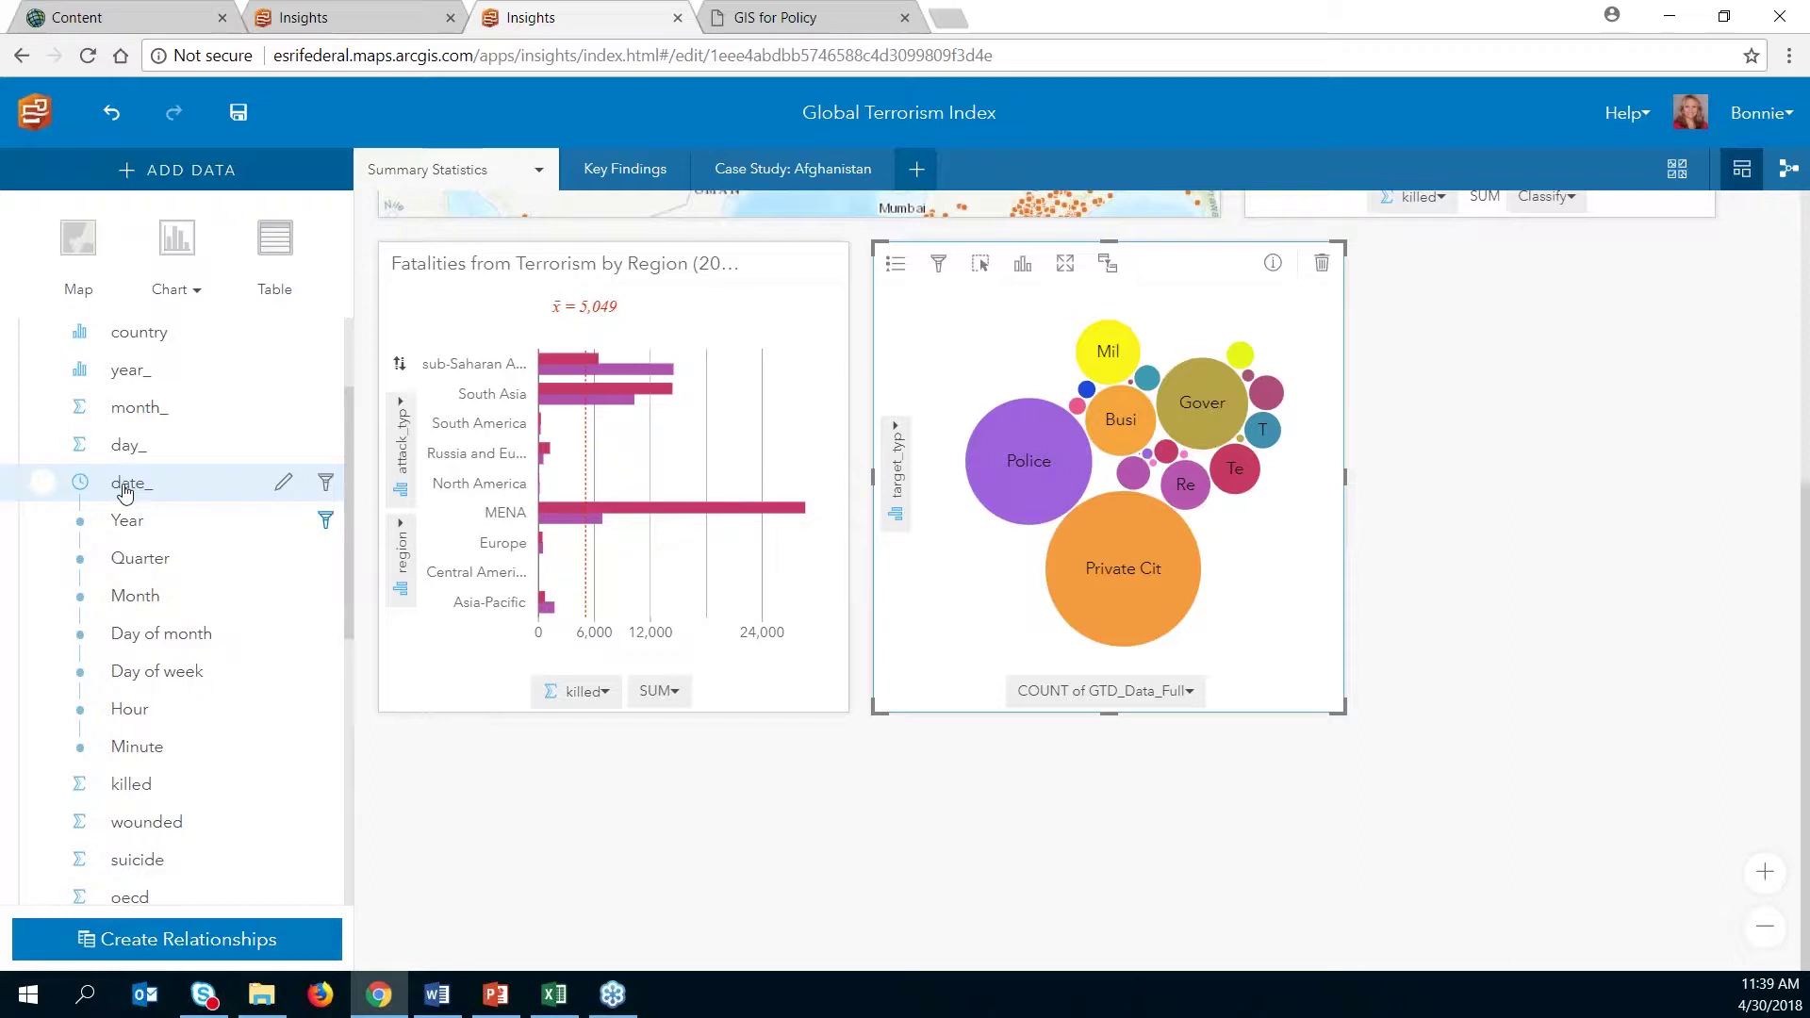
{"action": "left_click", "coordinate": [43, 485]}
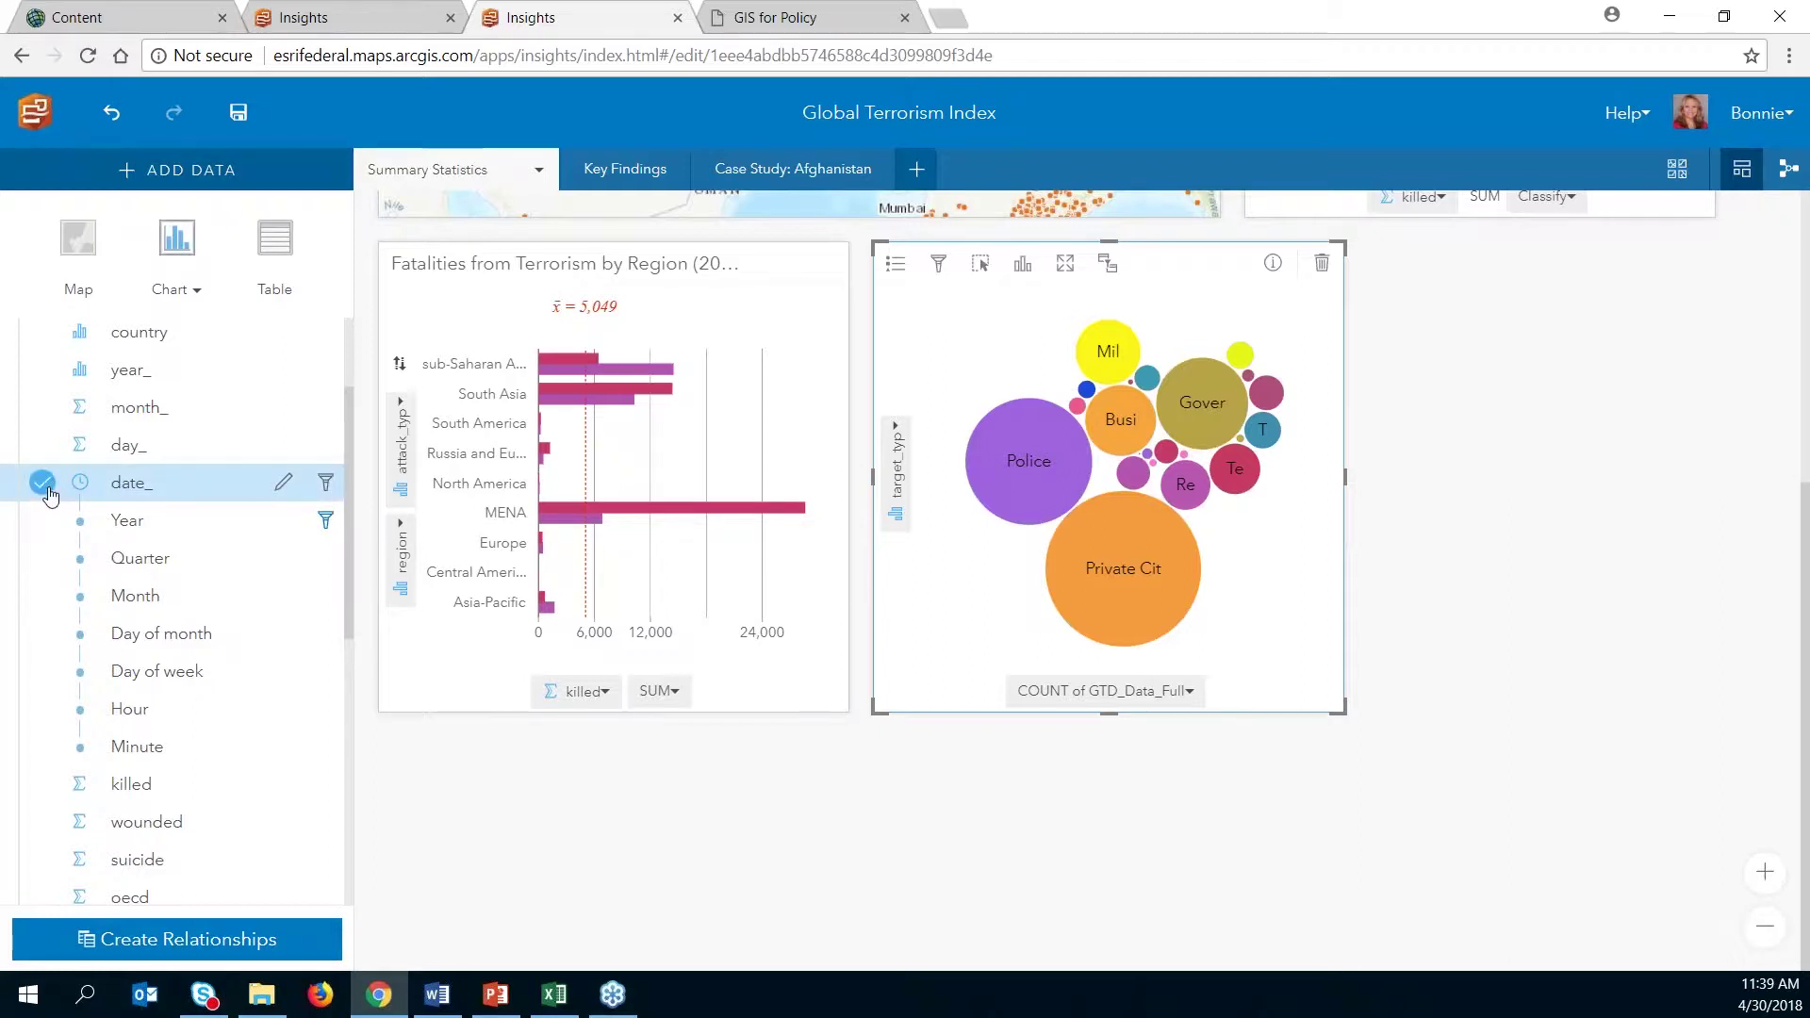
{"action": "scroll", "coordinate": [49, 494], "scroll_direction": "down", "scroll_amount": 6}
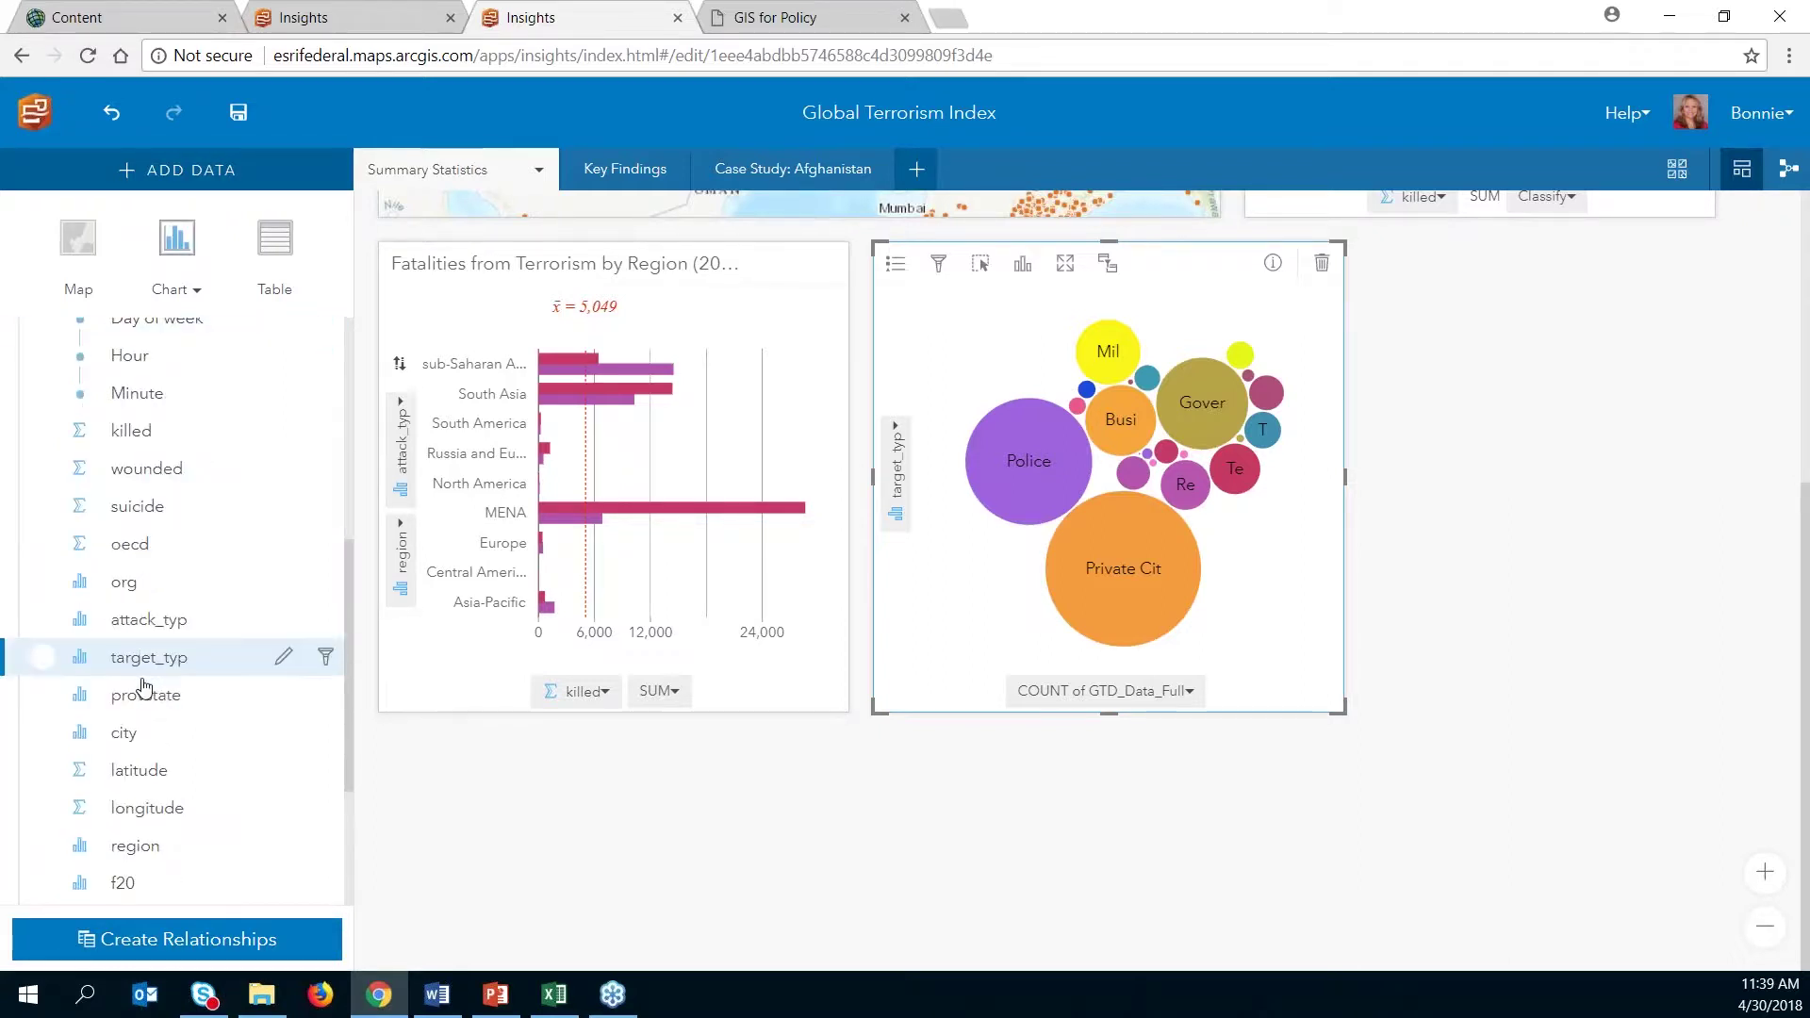
{"action": "scroll", "coordinate": [81, 651], "scroll_direction": "up", "scroll_amount": 5}
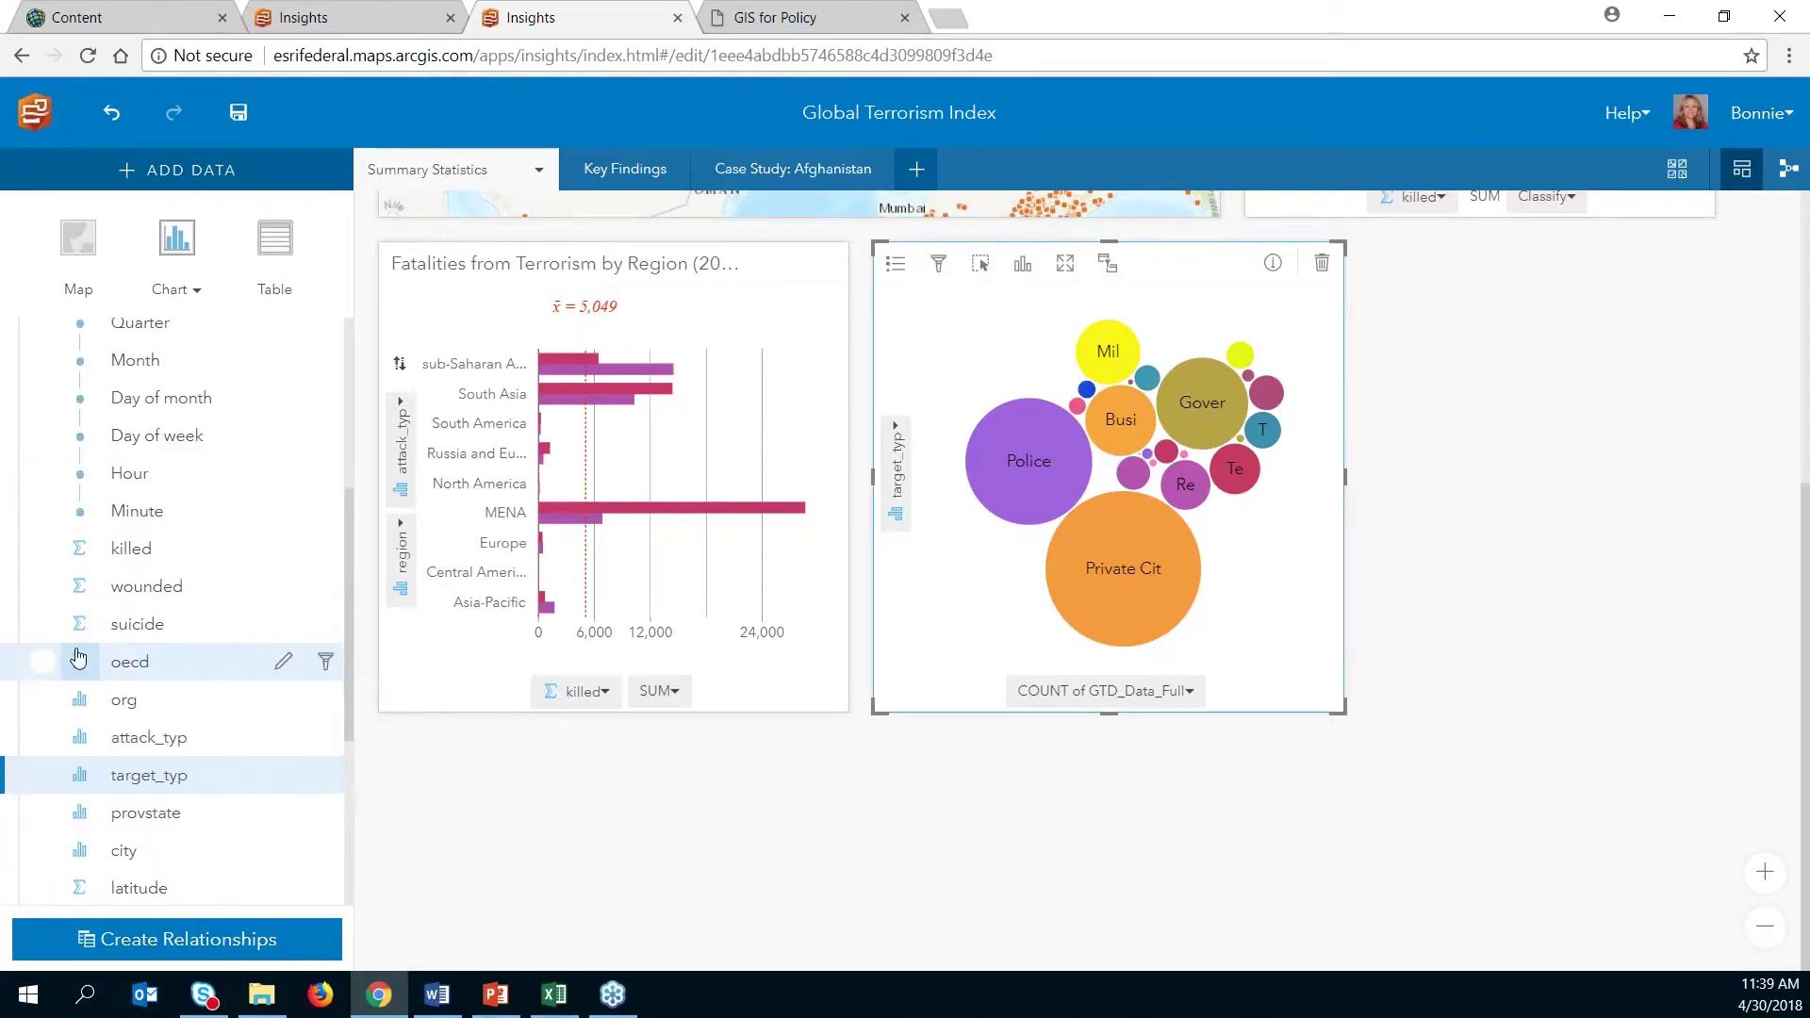
{"action": "left_click", "coordinate": [43, 560]}
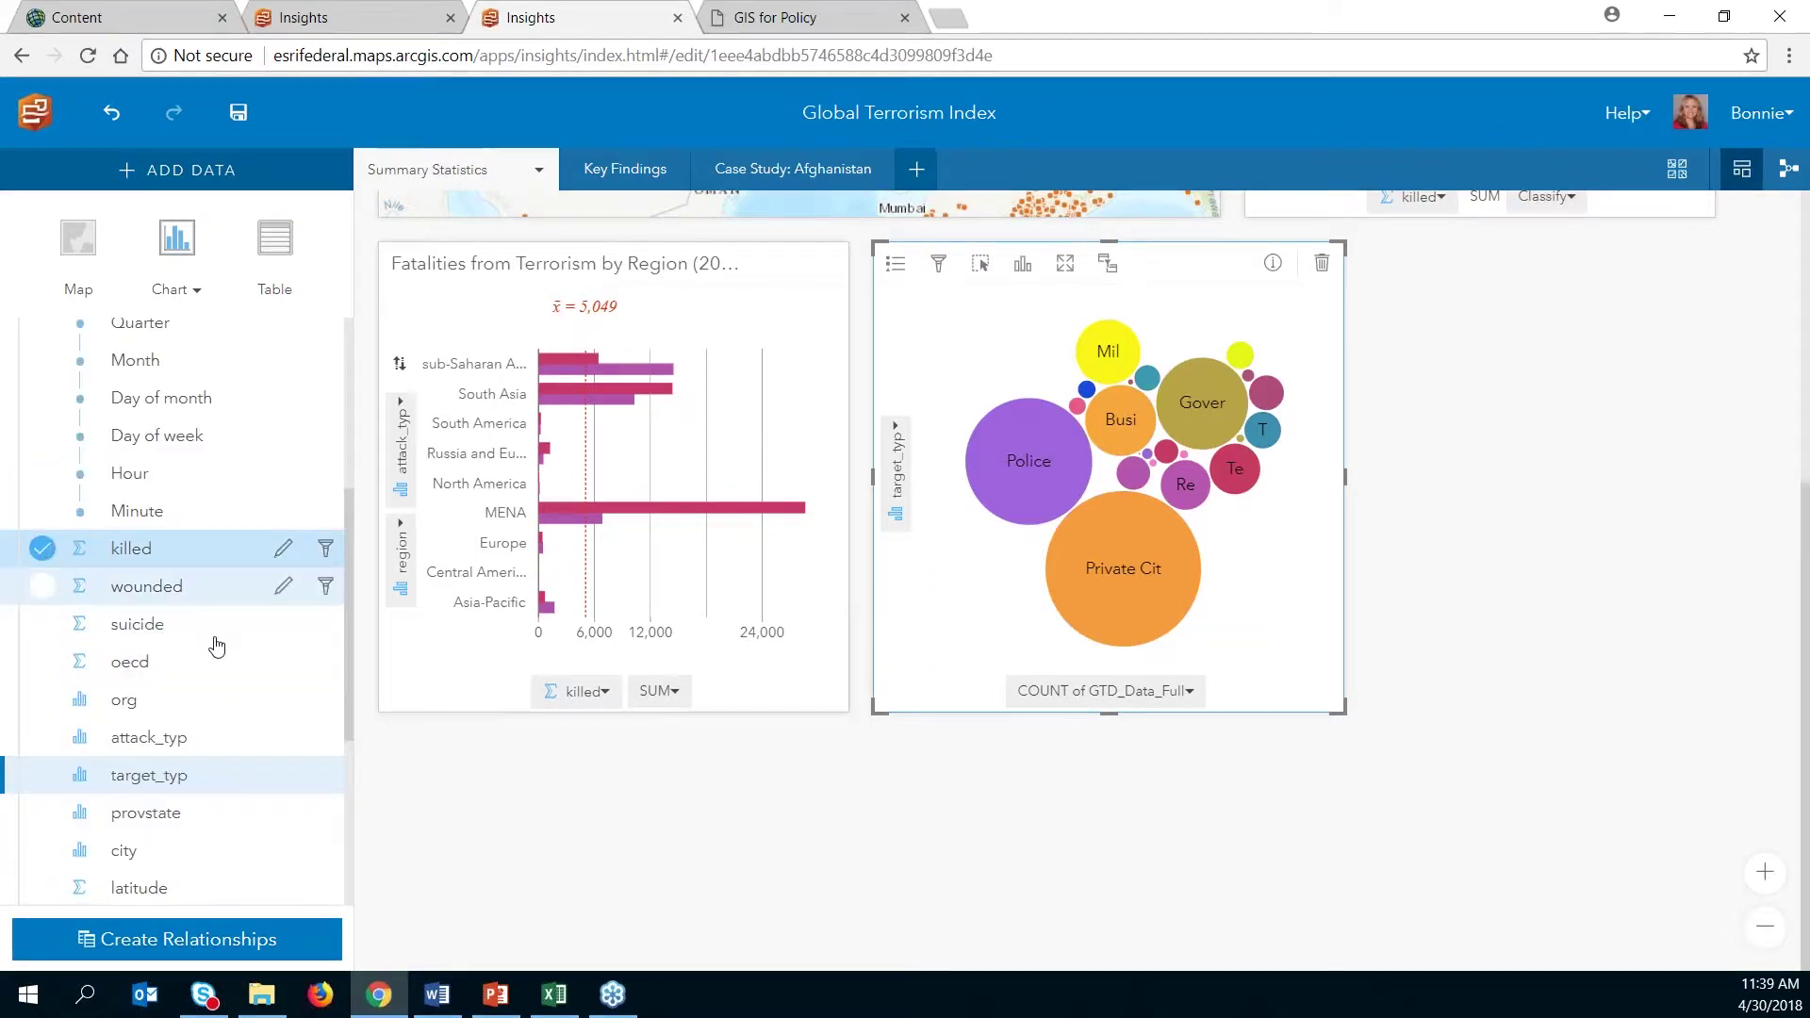
{"action": "scroll", "coordinate": [211, 547], "scroll_direction": "up", "scroll_amount": 1}
{"action": "scroll", "coordinate": [211, 547], "scroll_direction": "up", "scroll_amount": 1}
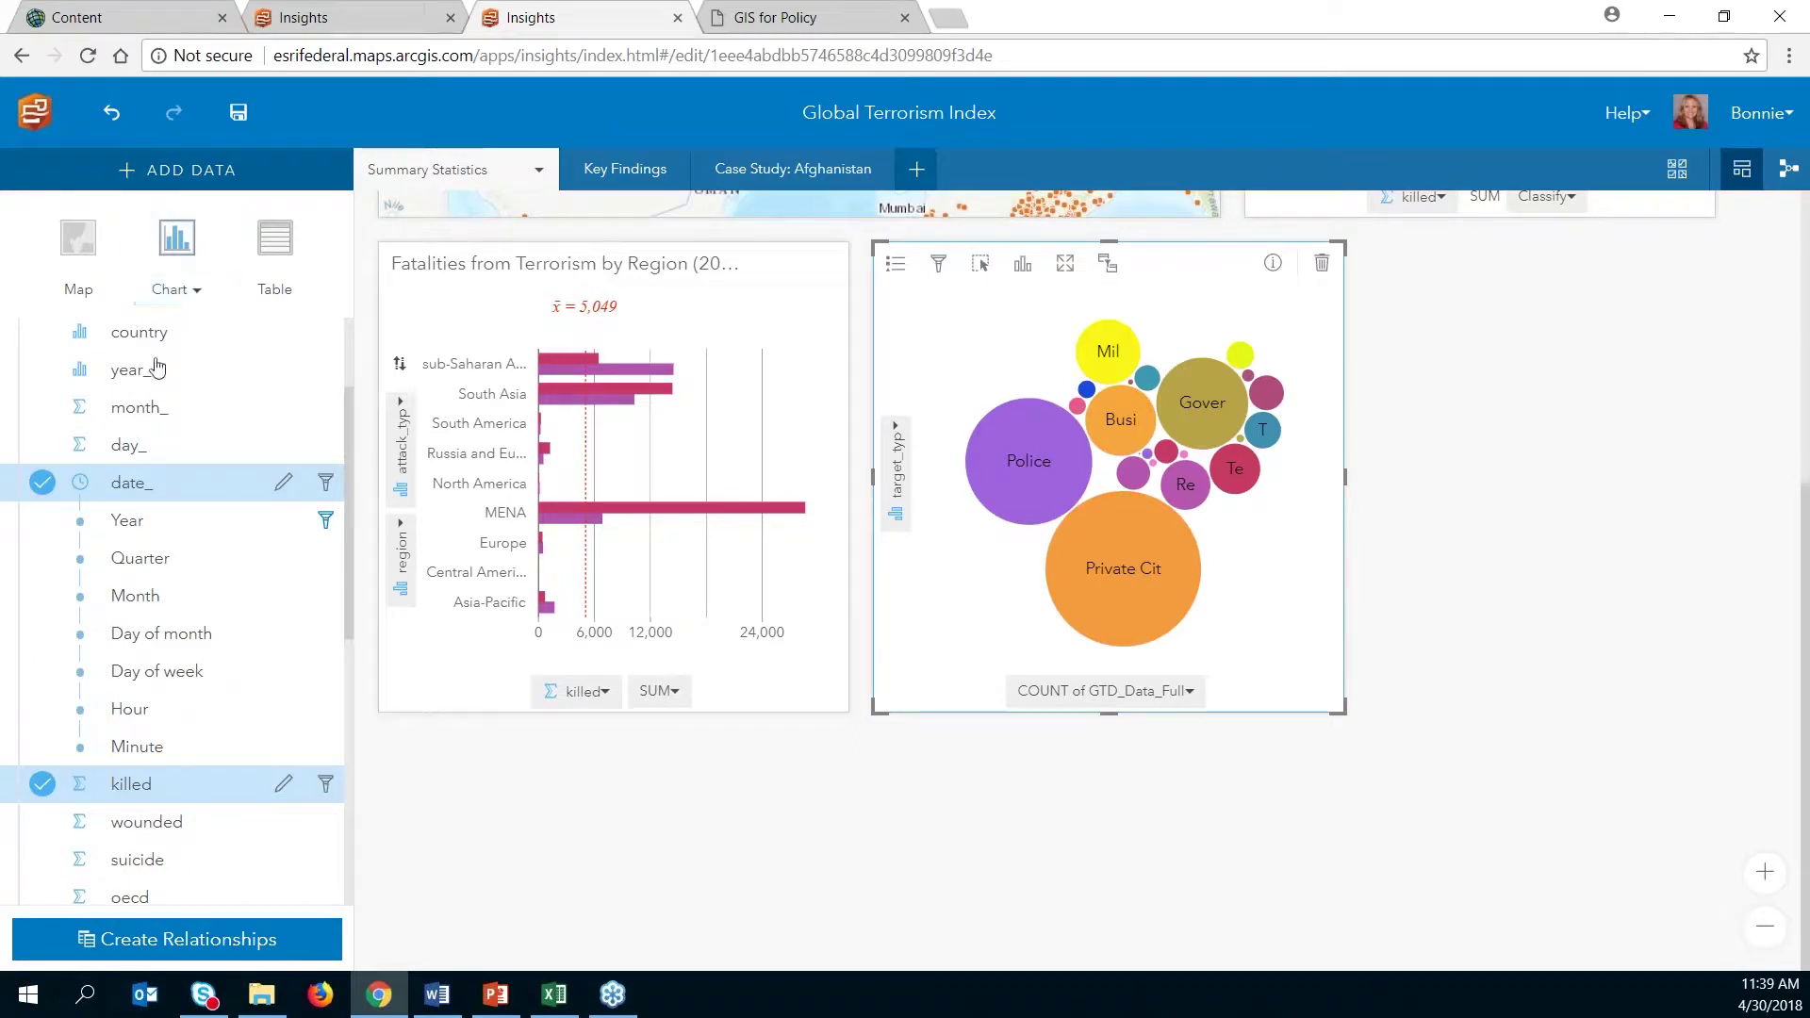
{"action": "left_click_drag", "start_coordinate": [151, 325], "coordinate": [408, 579]}
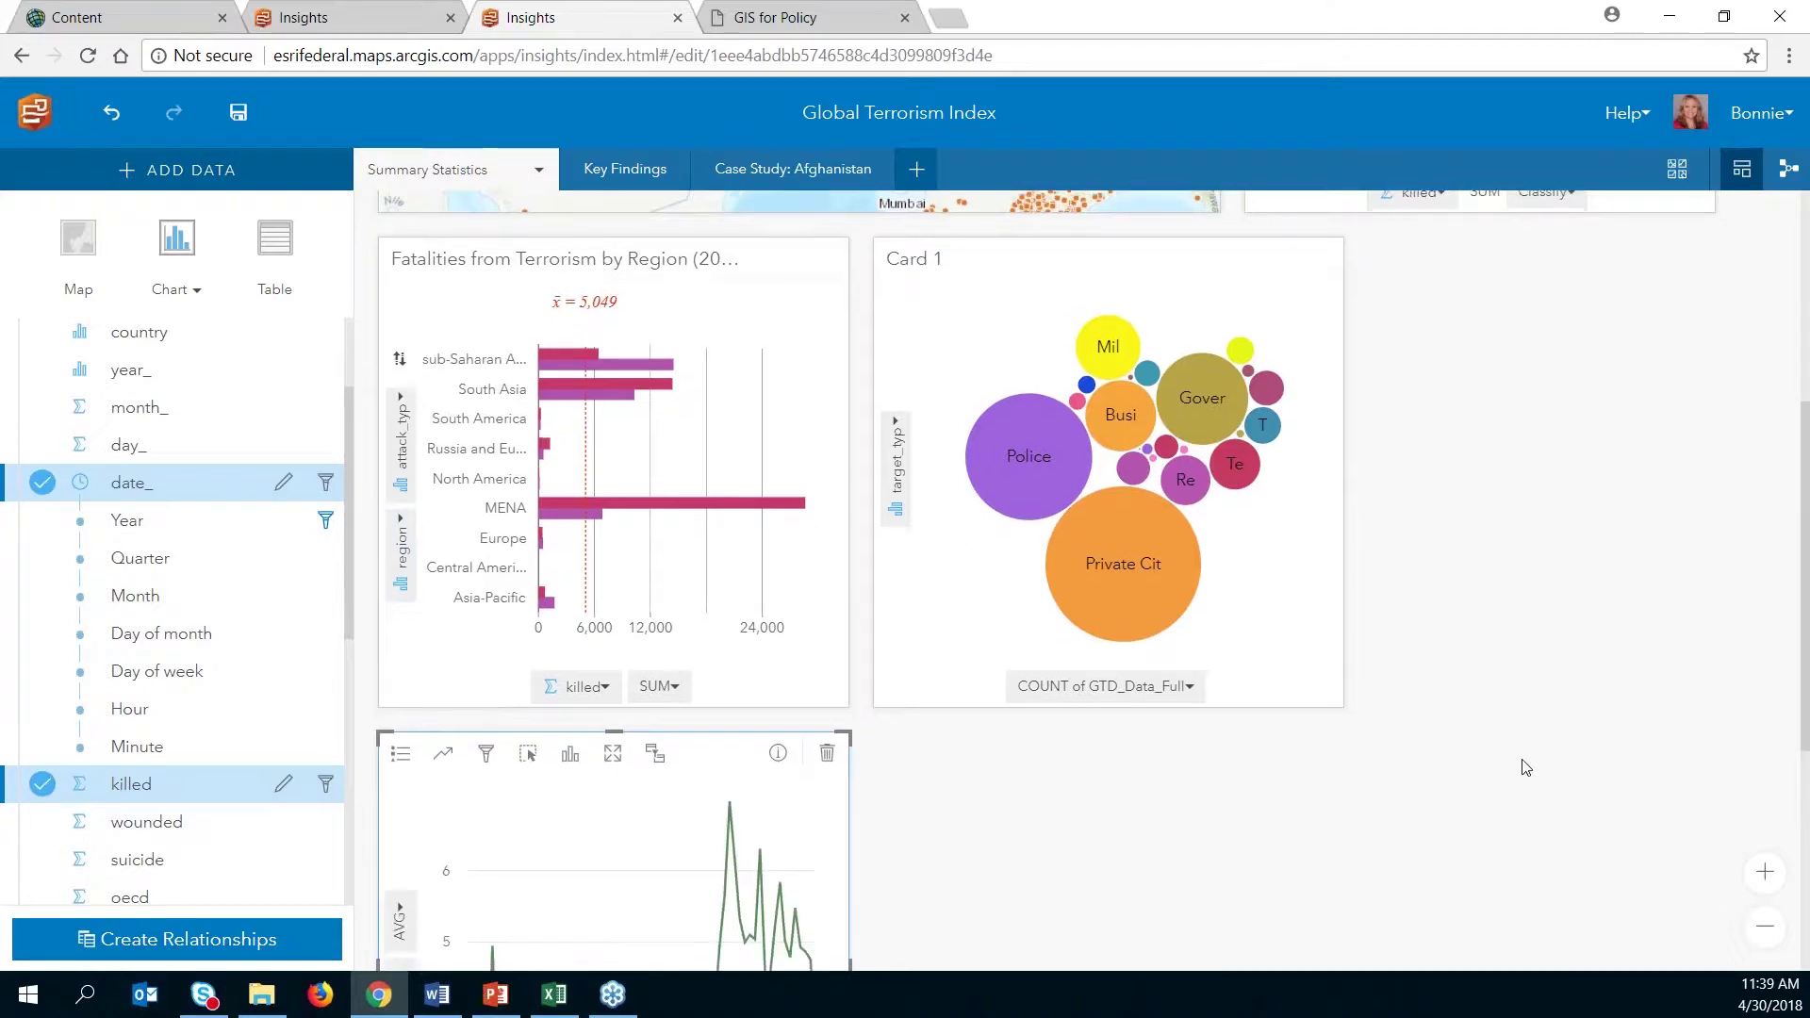
Step: Widen the time series card to span the two charts above it and aggregate its killed values by SUM
{"action": "scroll", "coordinate": [962, 795], "scroll_direction": "down", "scroll_amount": 2}
{"action": "left_click_drag", "start_coordinate": [851, 738], "coordinate": [1346, 739]}
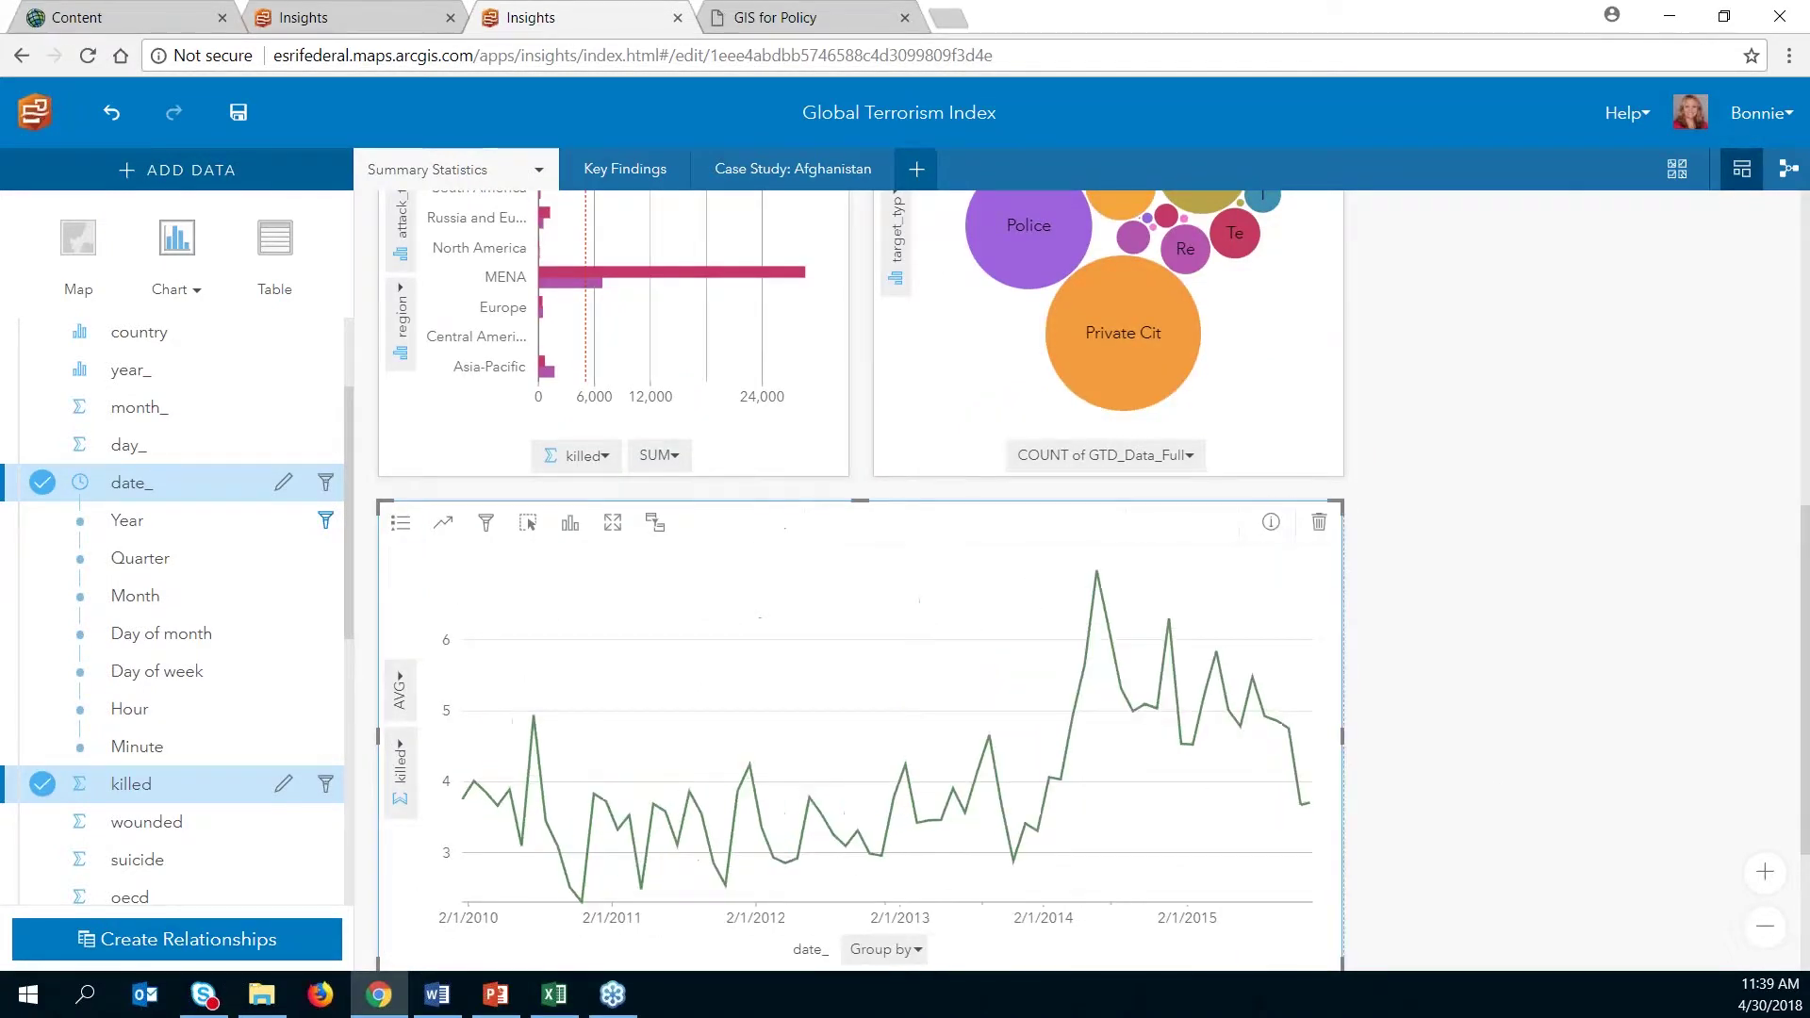
{"action": "scroll", "coordinate": [1508, 693], "scroll_direction": "down", "scroll_amount": 1}
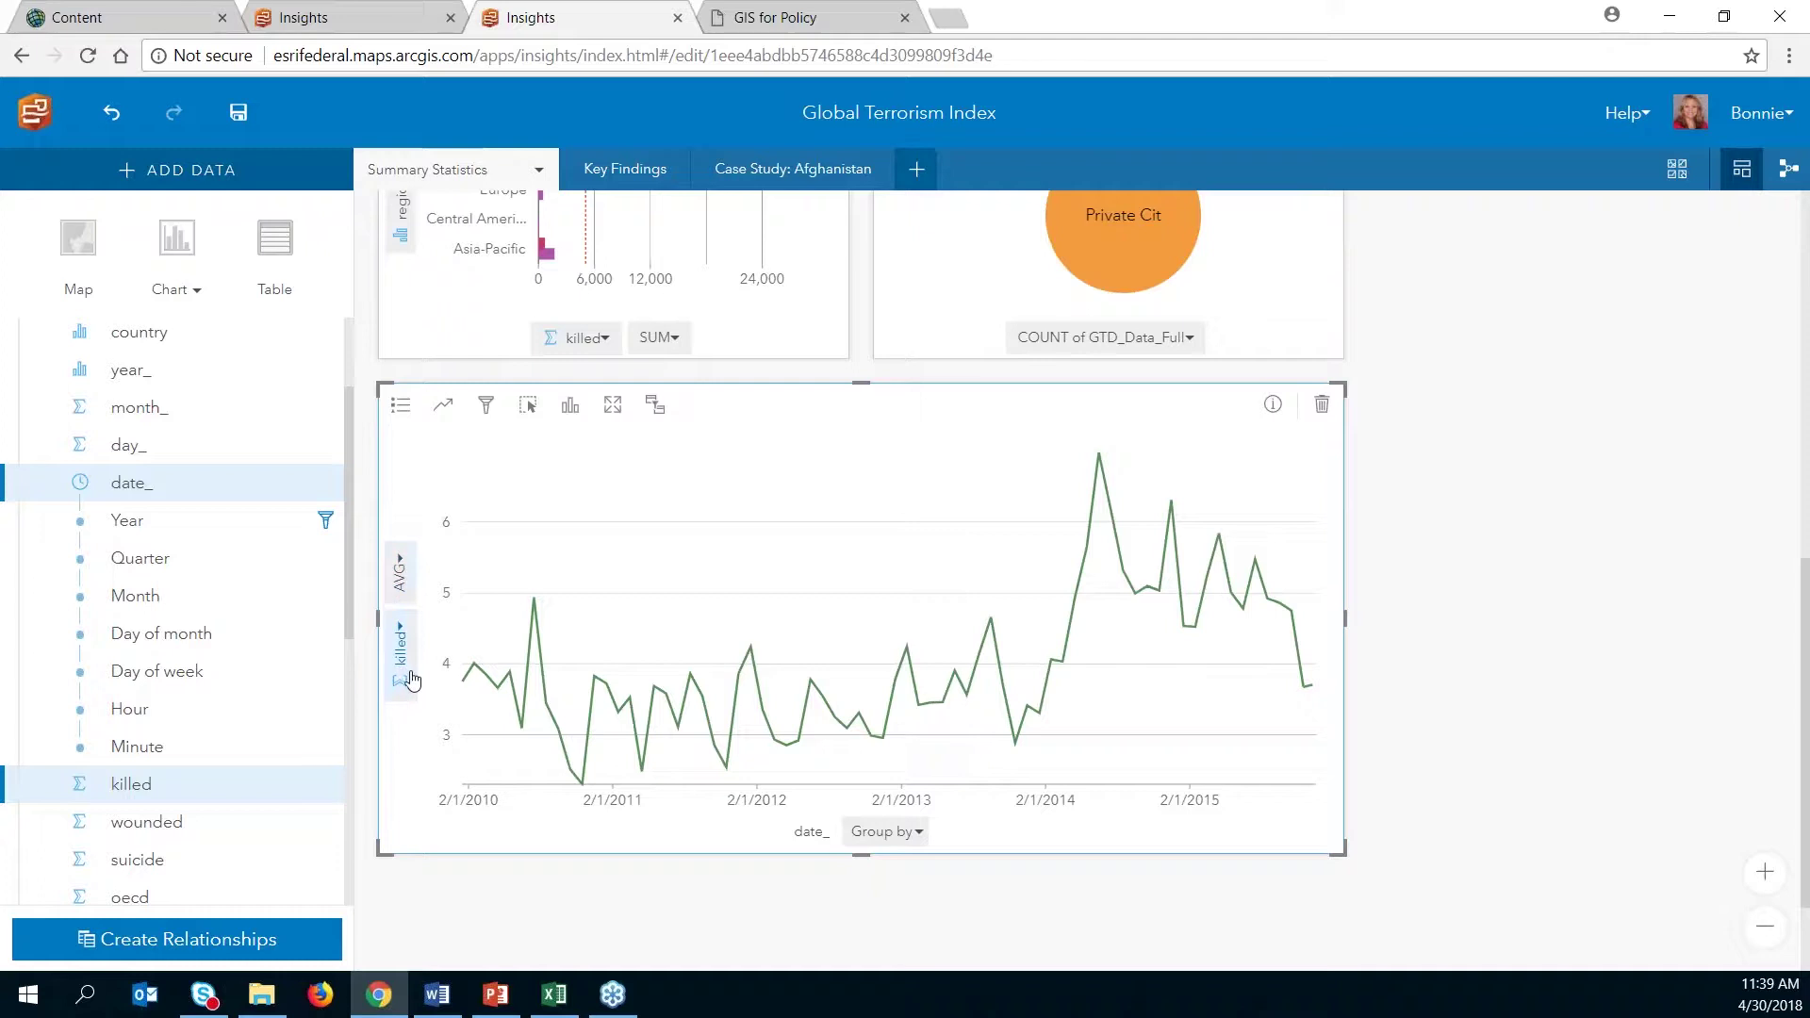
{"action": "left_click", "coordinate": [398, 564]}
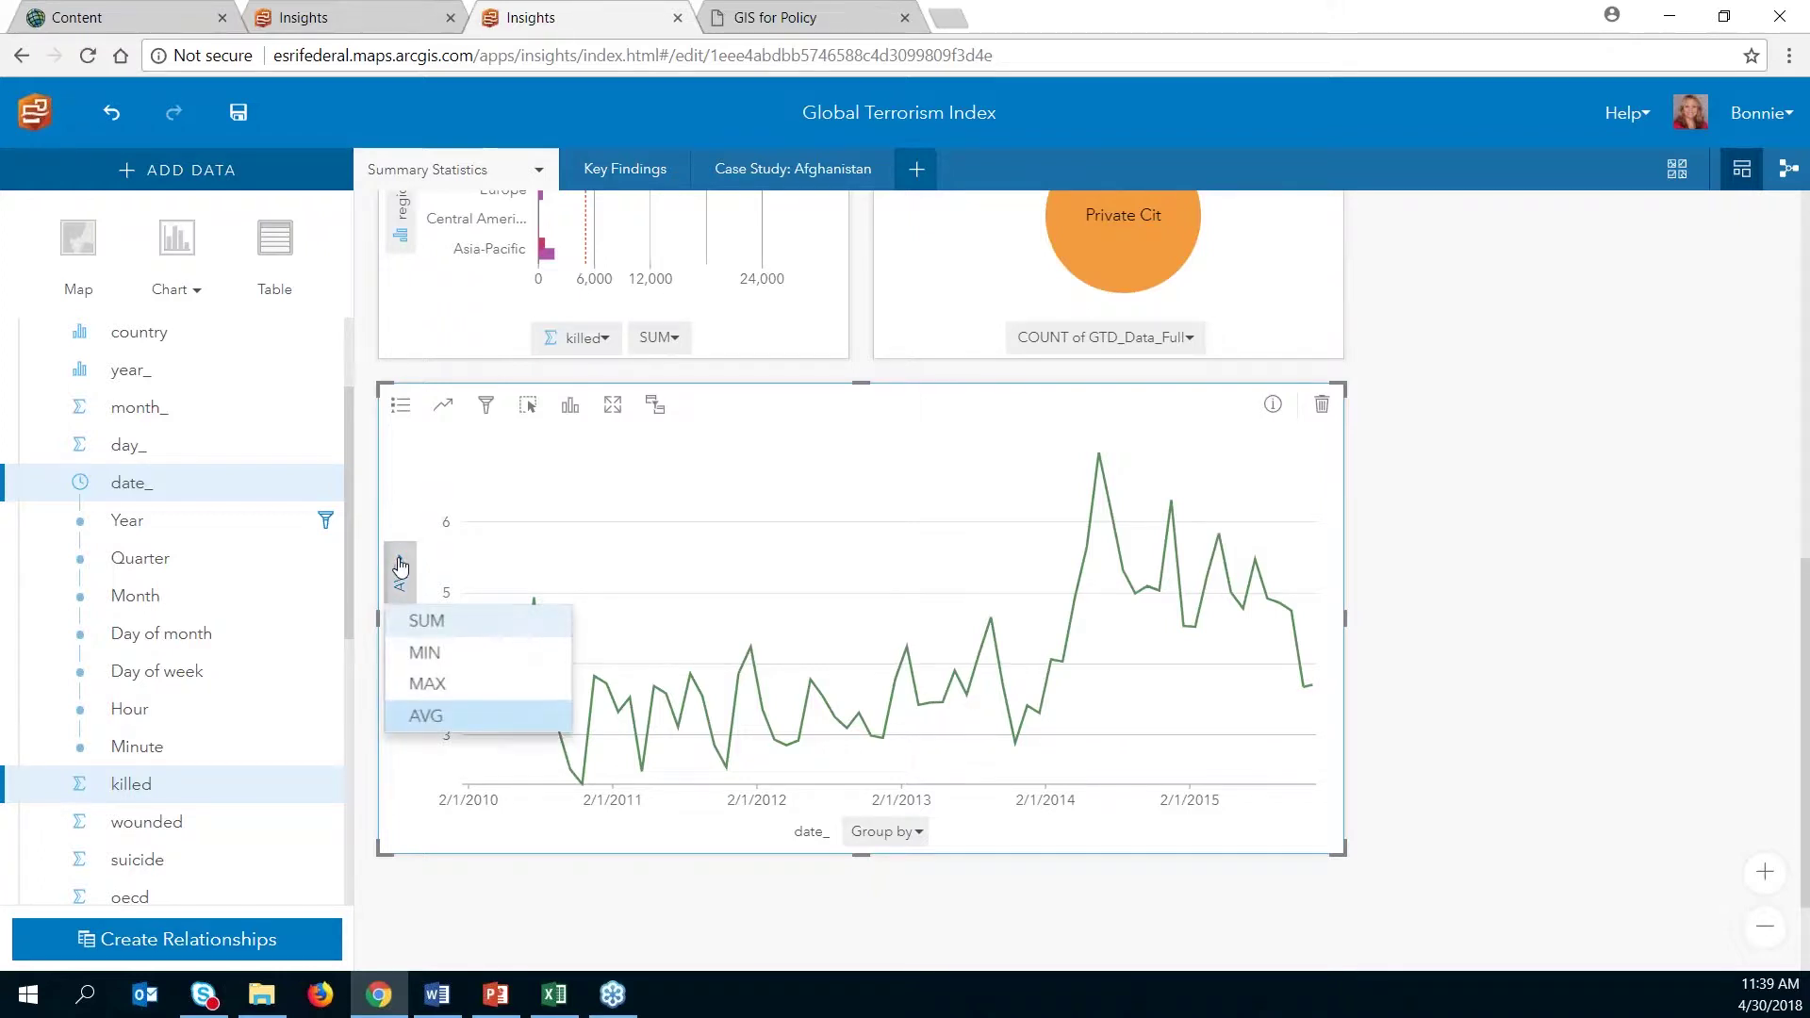
{"action": "left_click", "coordinate": [443, 620]}
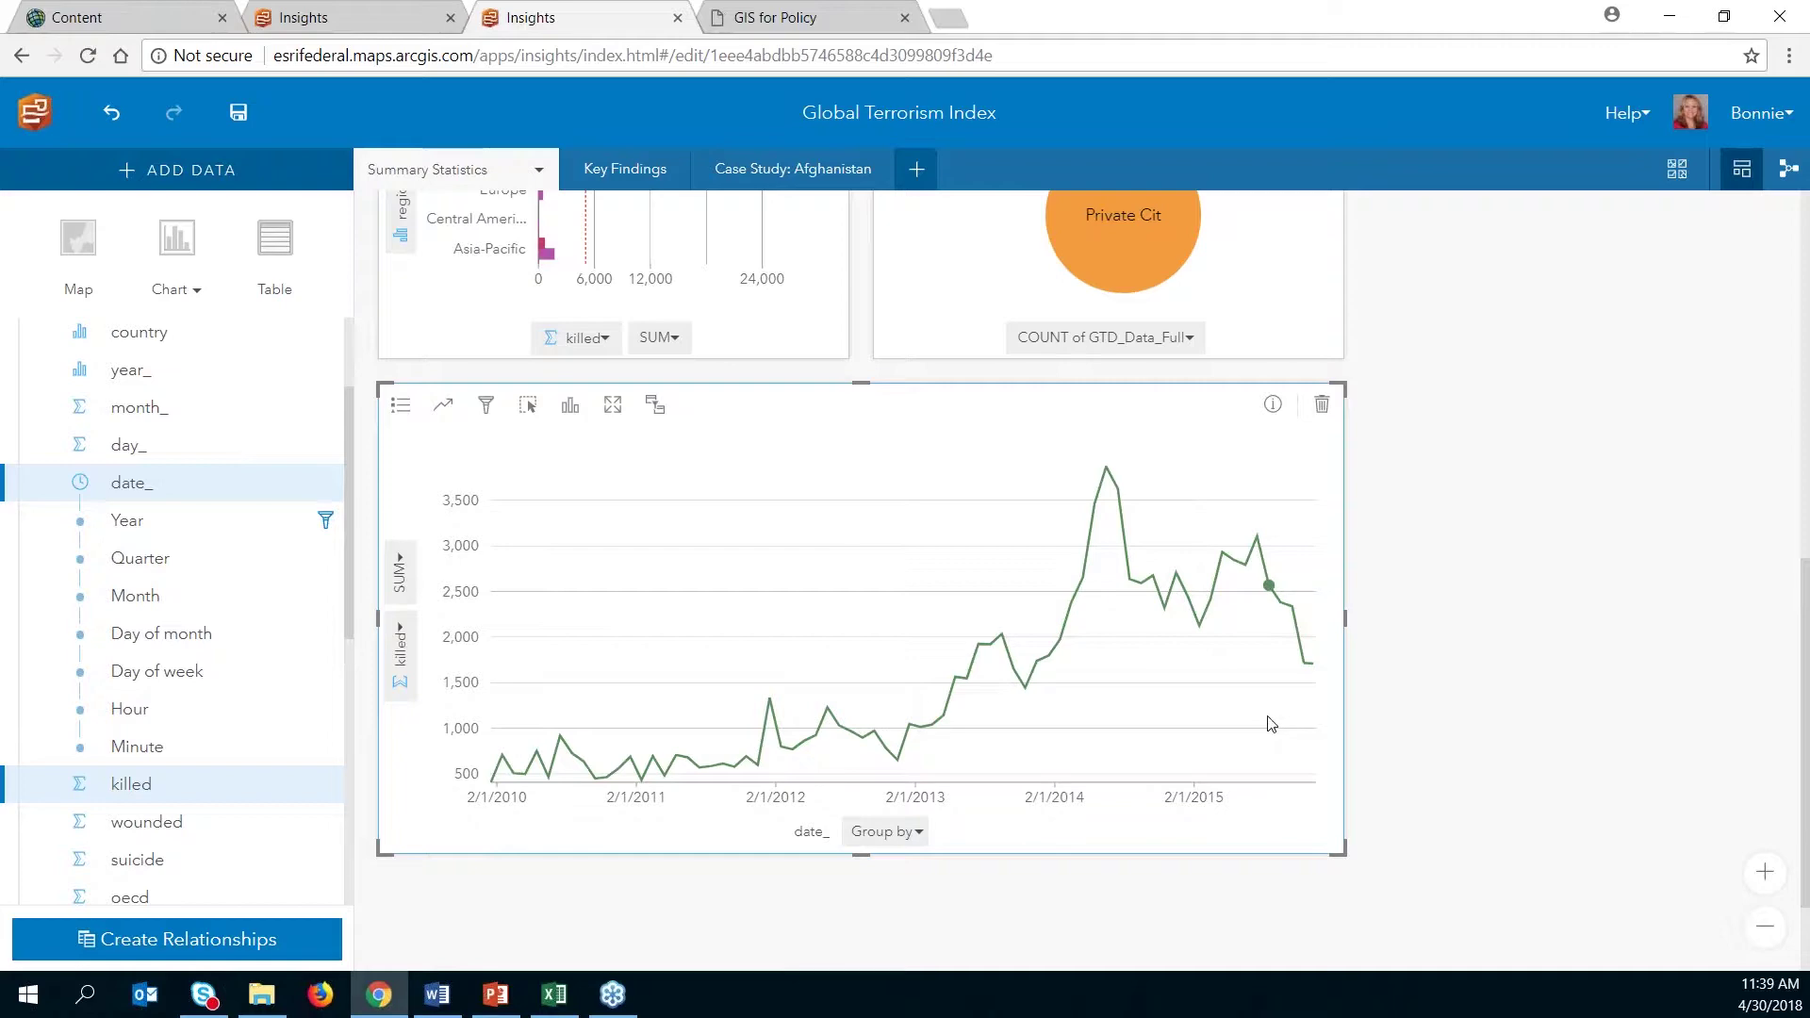
Step: Highlight Boko Haram in the terrorist organizations treemap and examine its related dates in the killed time series
{"action": "scroll", "coordinate": [1590, 663], "scroll_direction": "up", "scroll_amount": 1}
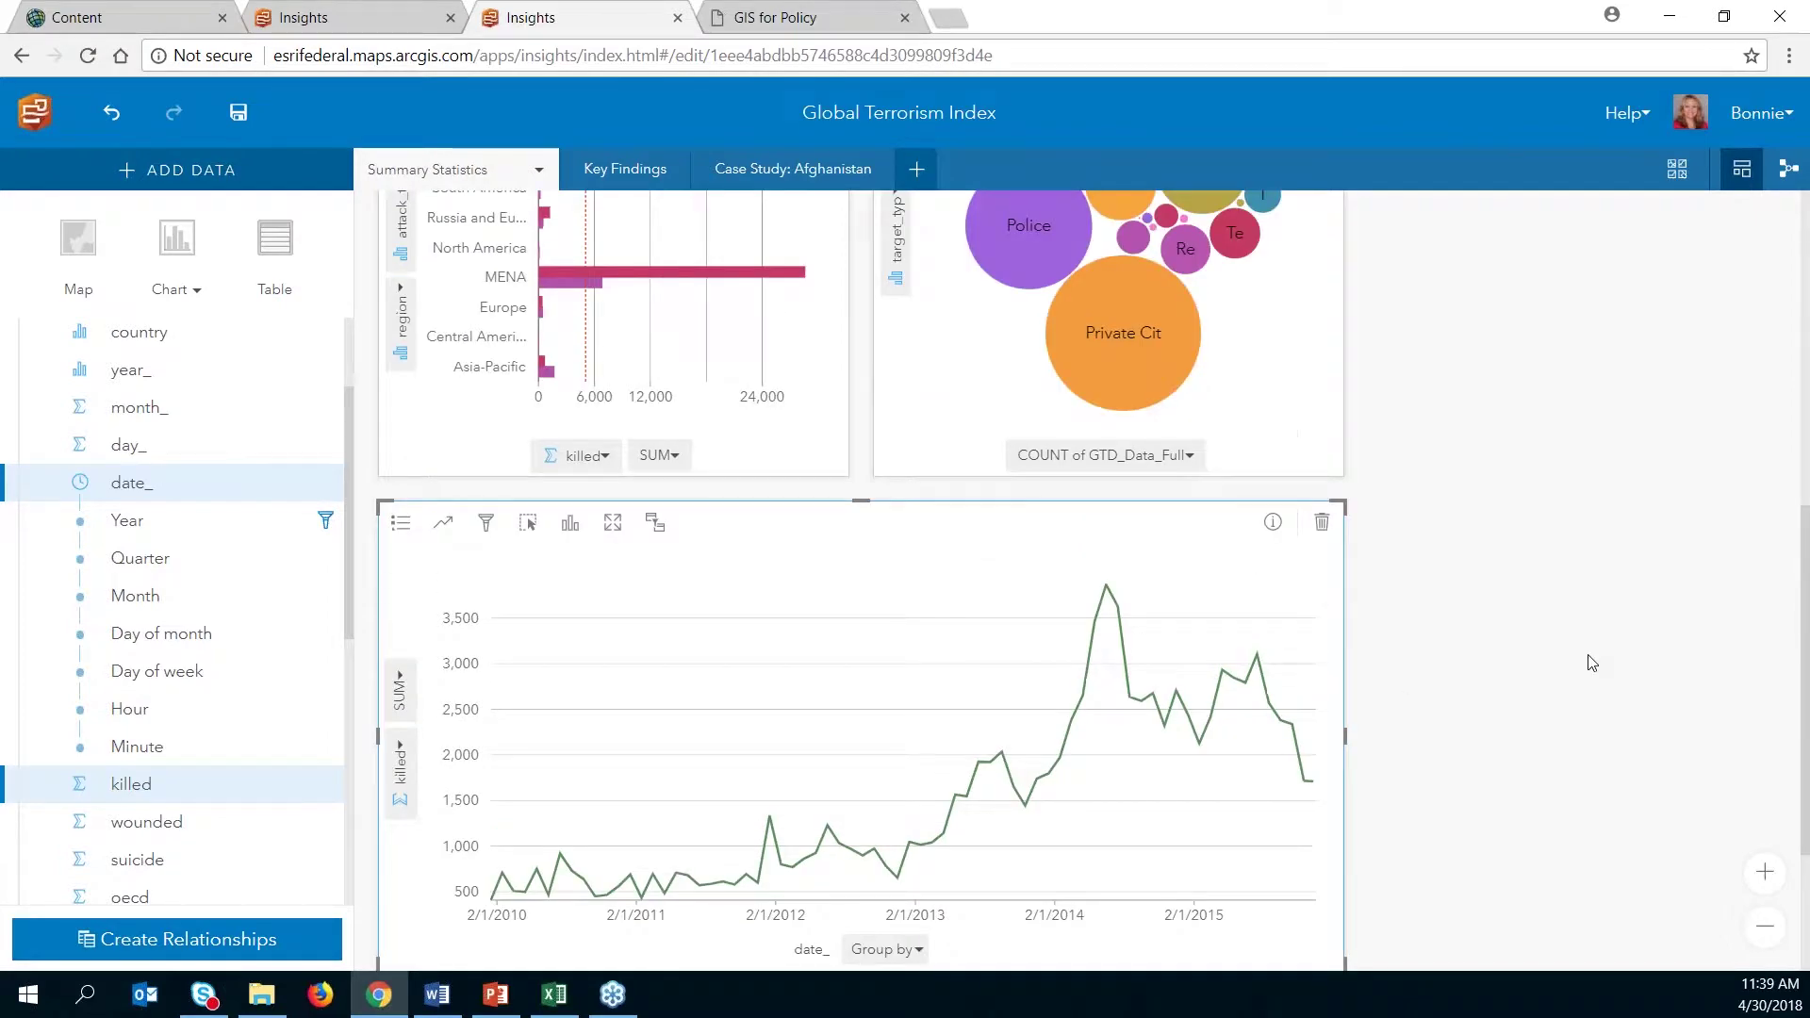
{"action": "scroll", "coordinate": [1589, 663], "scroll_direction": "up", "scroll_amount": 6}
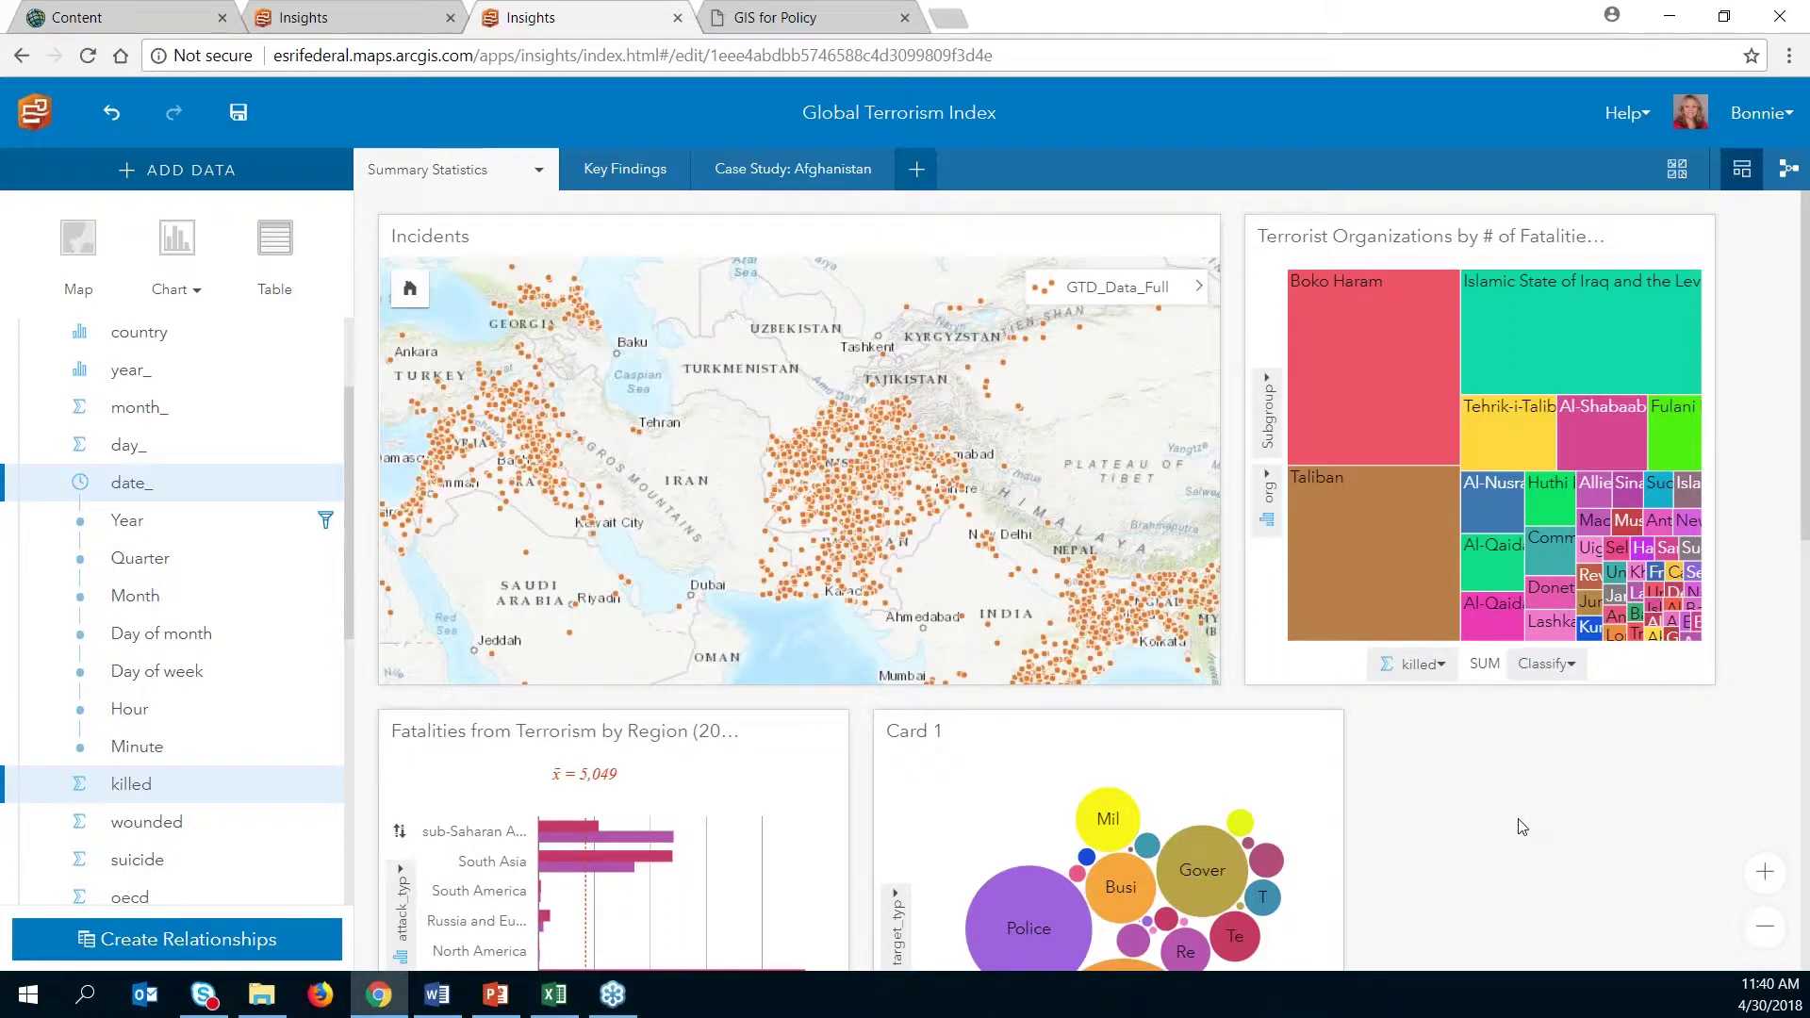
{"action": "left_click", "coordinate": [1354, 362]}
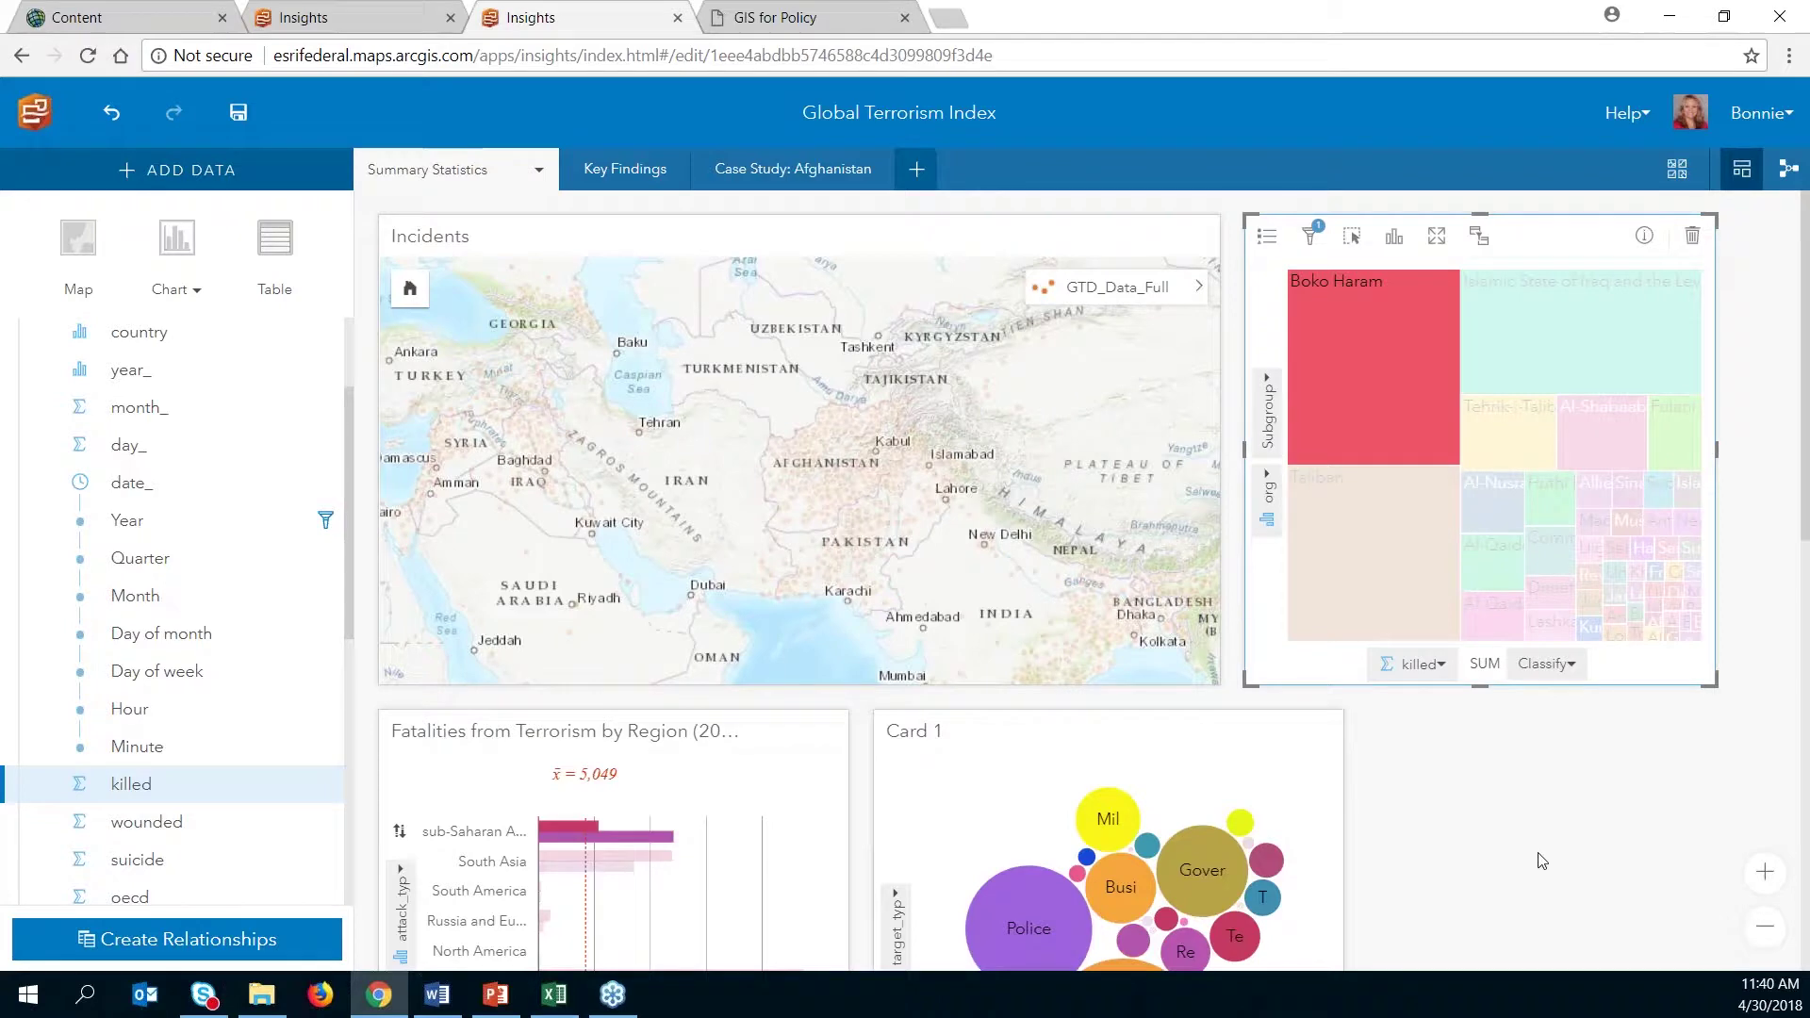
{"action": "scroll", "coordinate": [1541, 854], "scroll_direction": "down", "scroll_amount": 8}
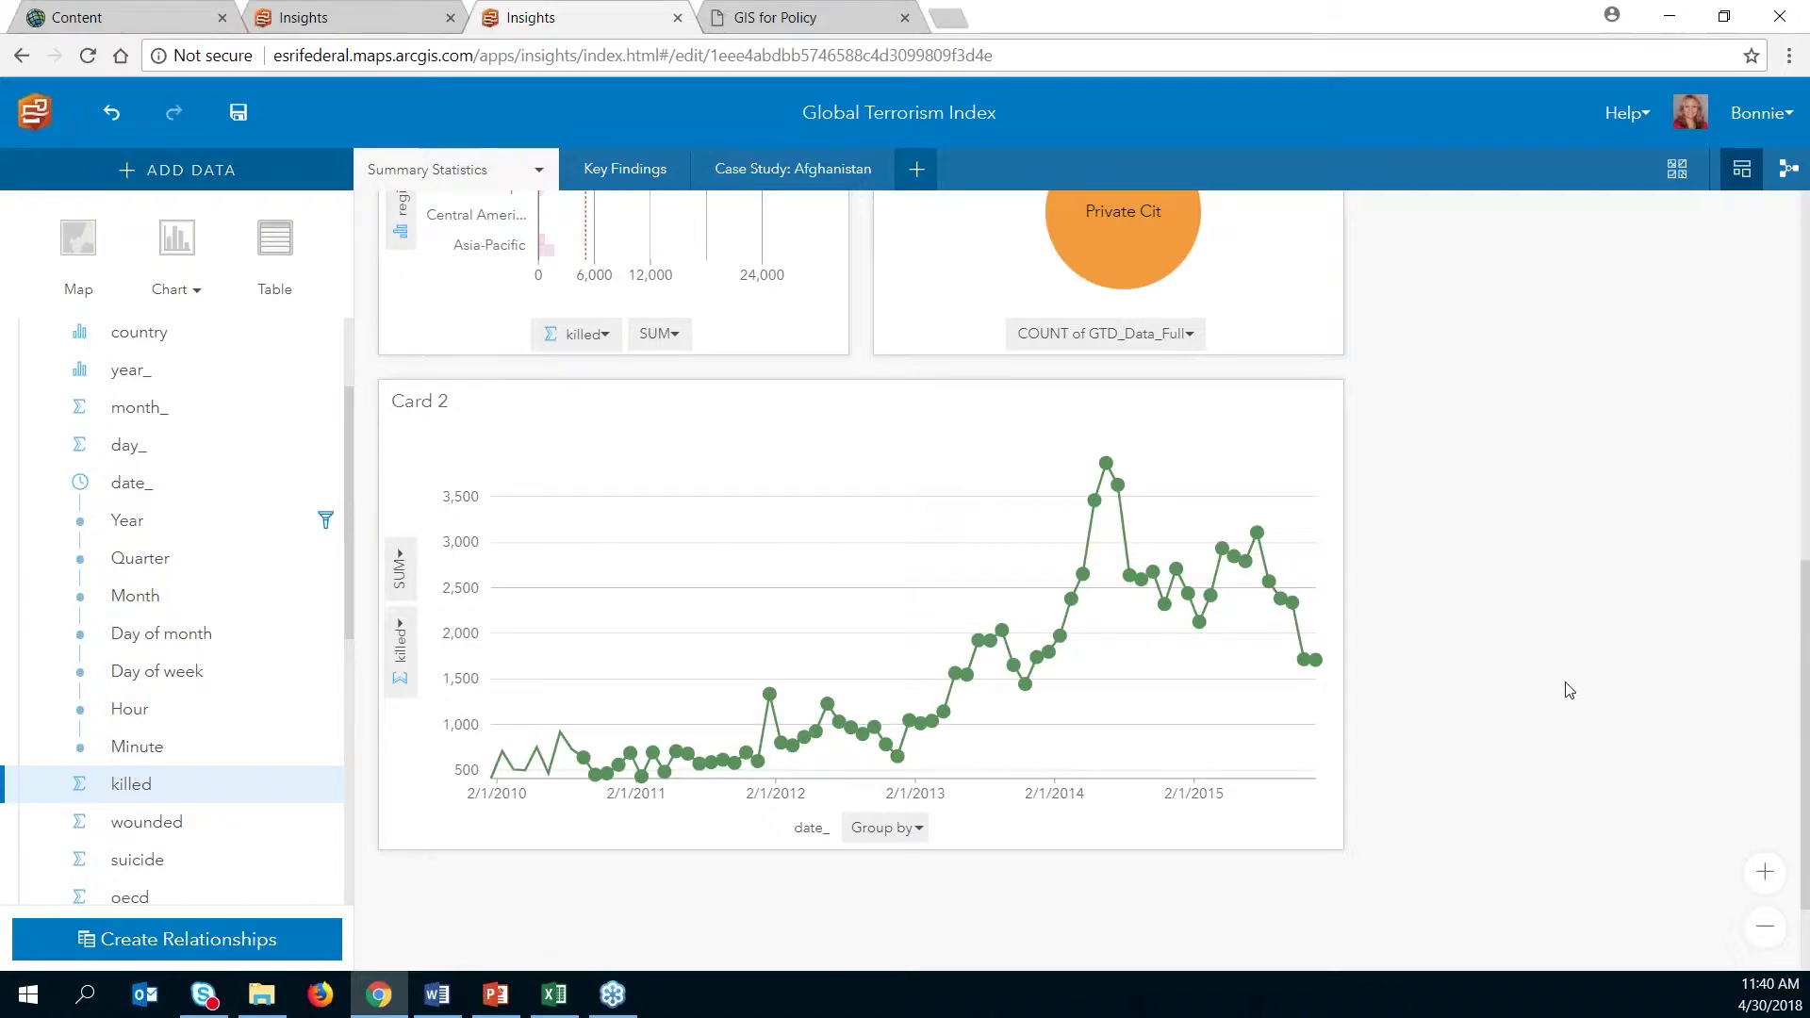
Step: Highlight Islamic State of Iraq and the Levant in the organizations treemap and examine its related incidents and time series dates
{"action": "scroll", "coordinate": [1569, 690], "scroll_direction": "up", "scroll_amount": 8}
{"action": "left_click", "coordinate": [1591, 306]}
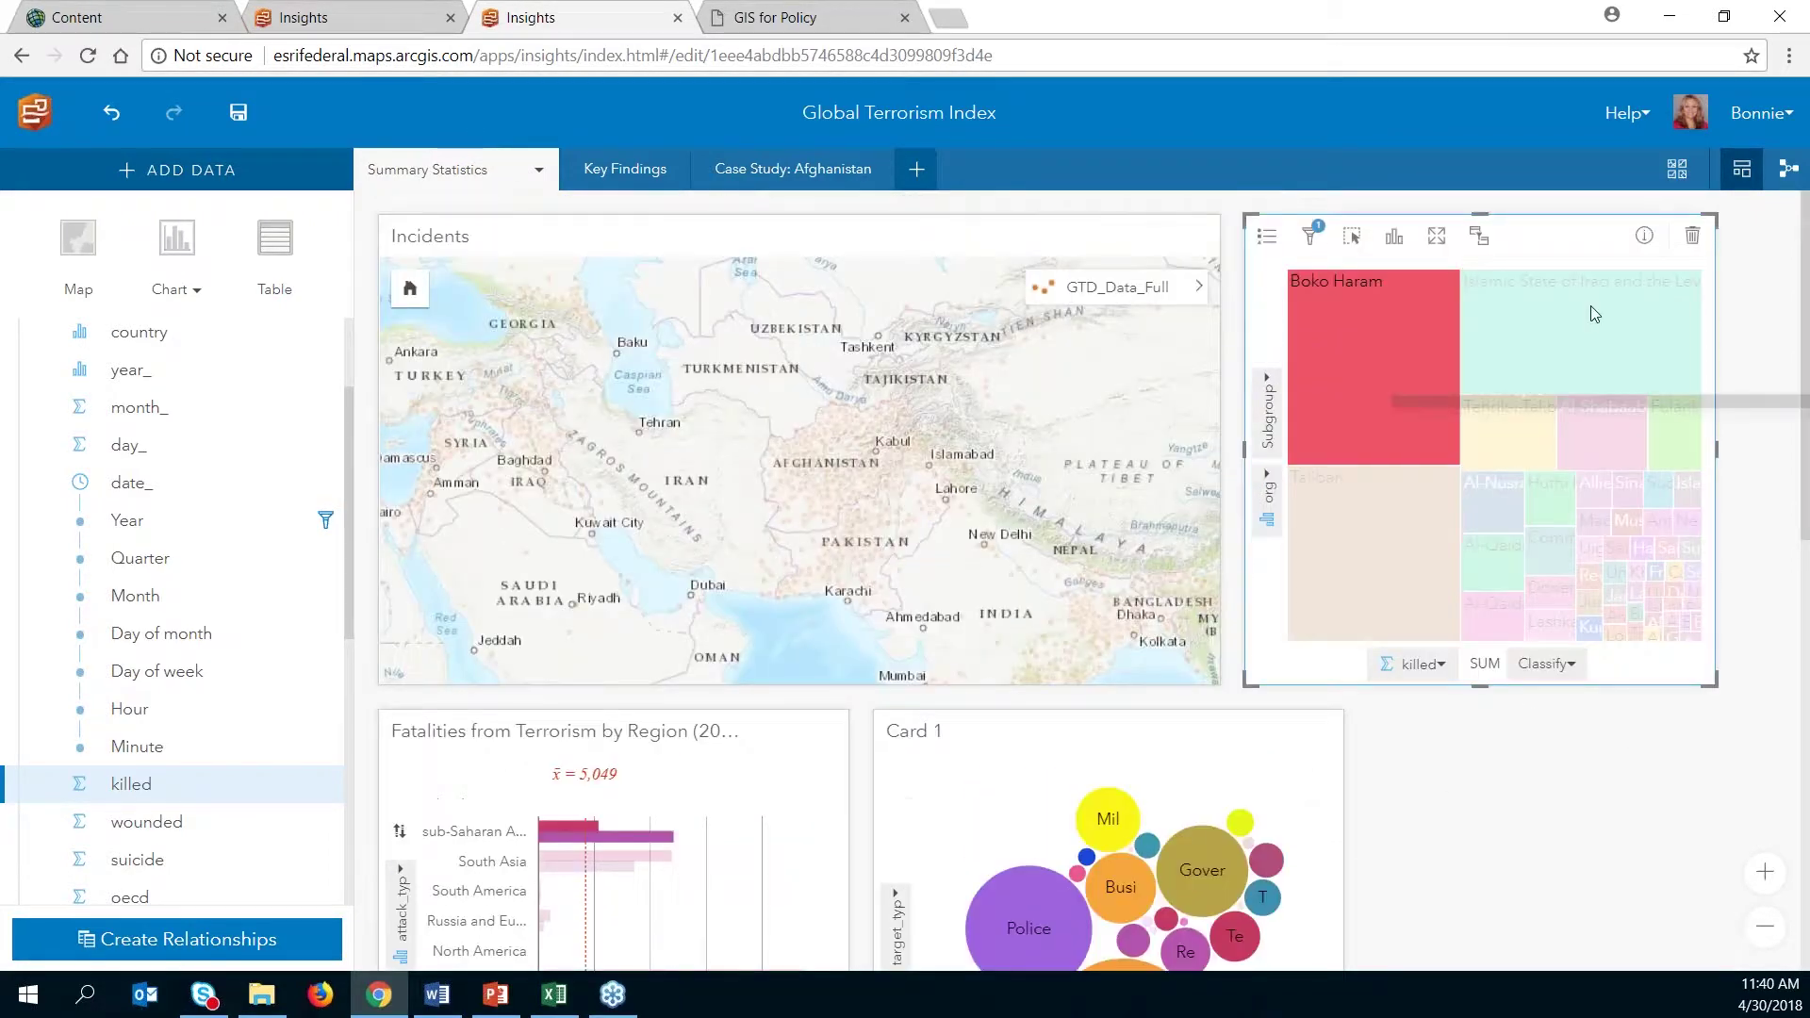
{"action": "mouse_move", "coordinate": [1600, 322]}
{"action": "left_click", "coordinate": [1596, 315]}
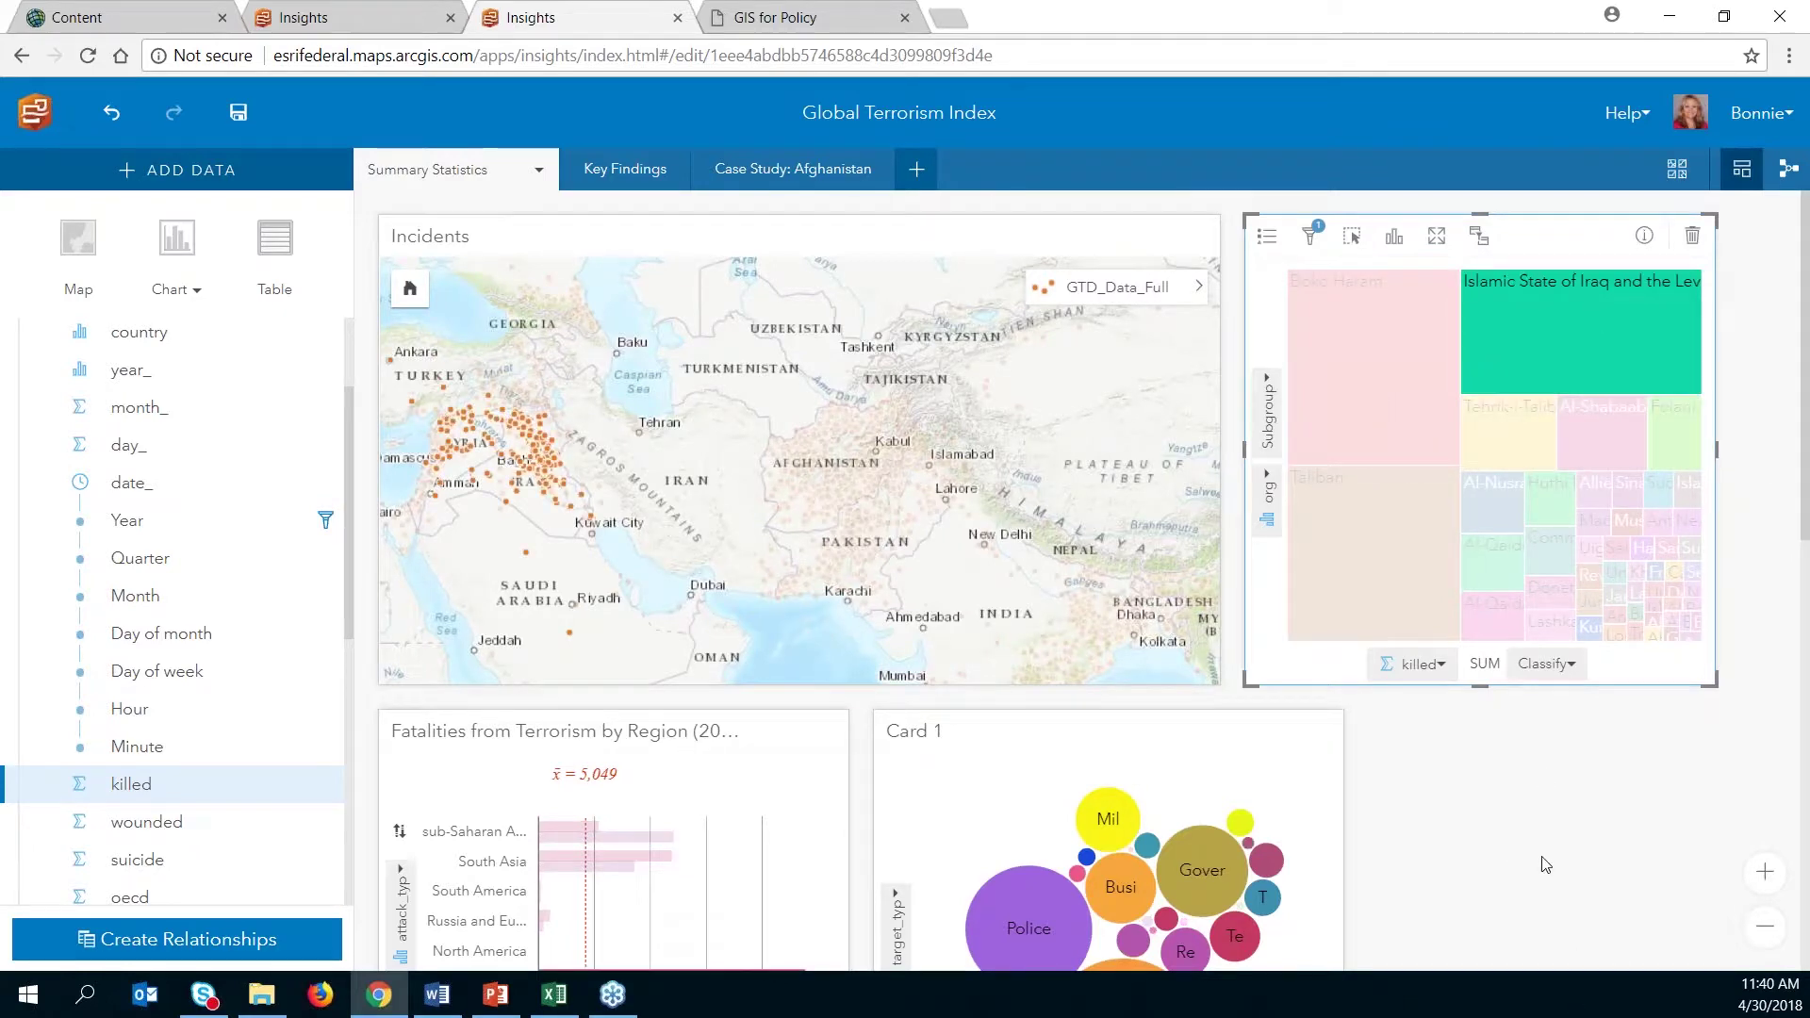
{"action": "scroll", "coordinate": [1508, 849], "scroll_direction": "down", "scroll_amount": 10}
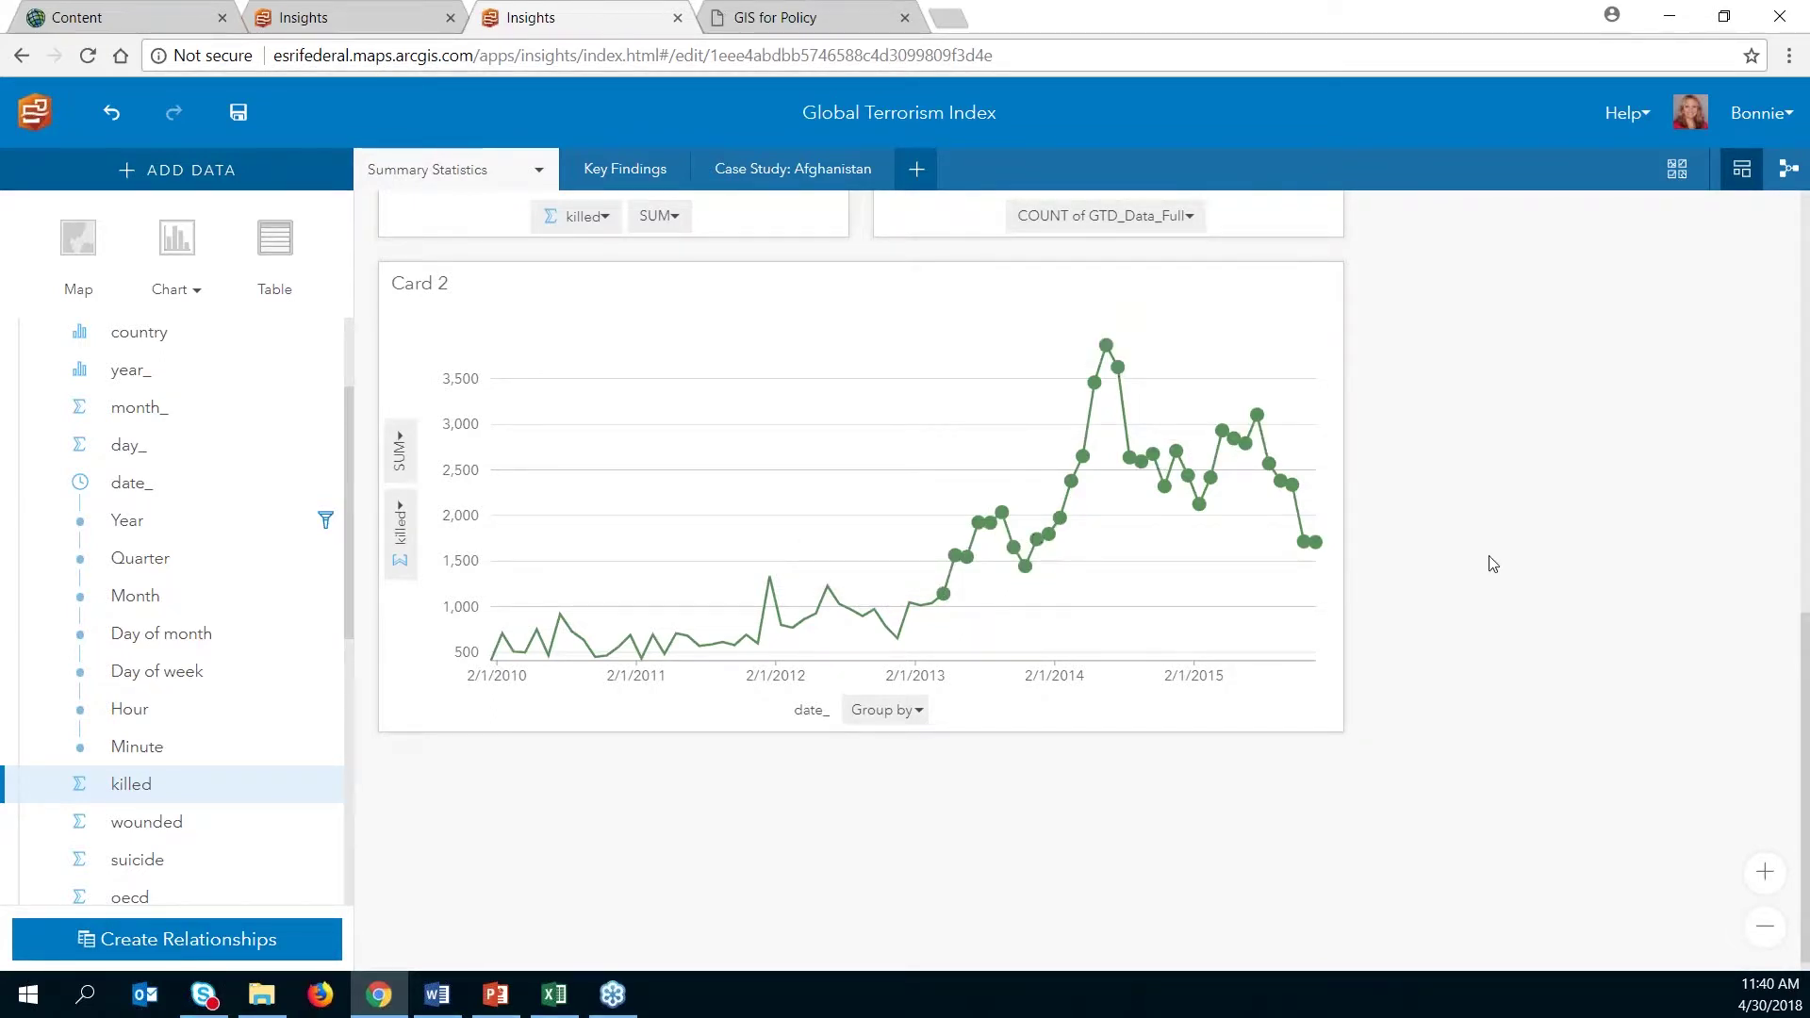
Step: Review the fields available for grouping the killed time series chart
{"action": "left_click", "coordinate": [1534, 591]}
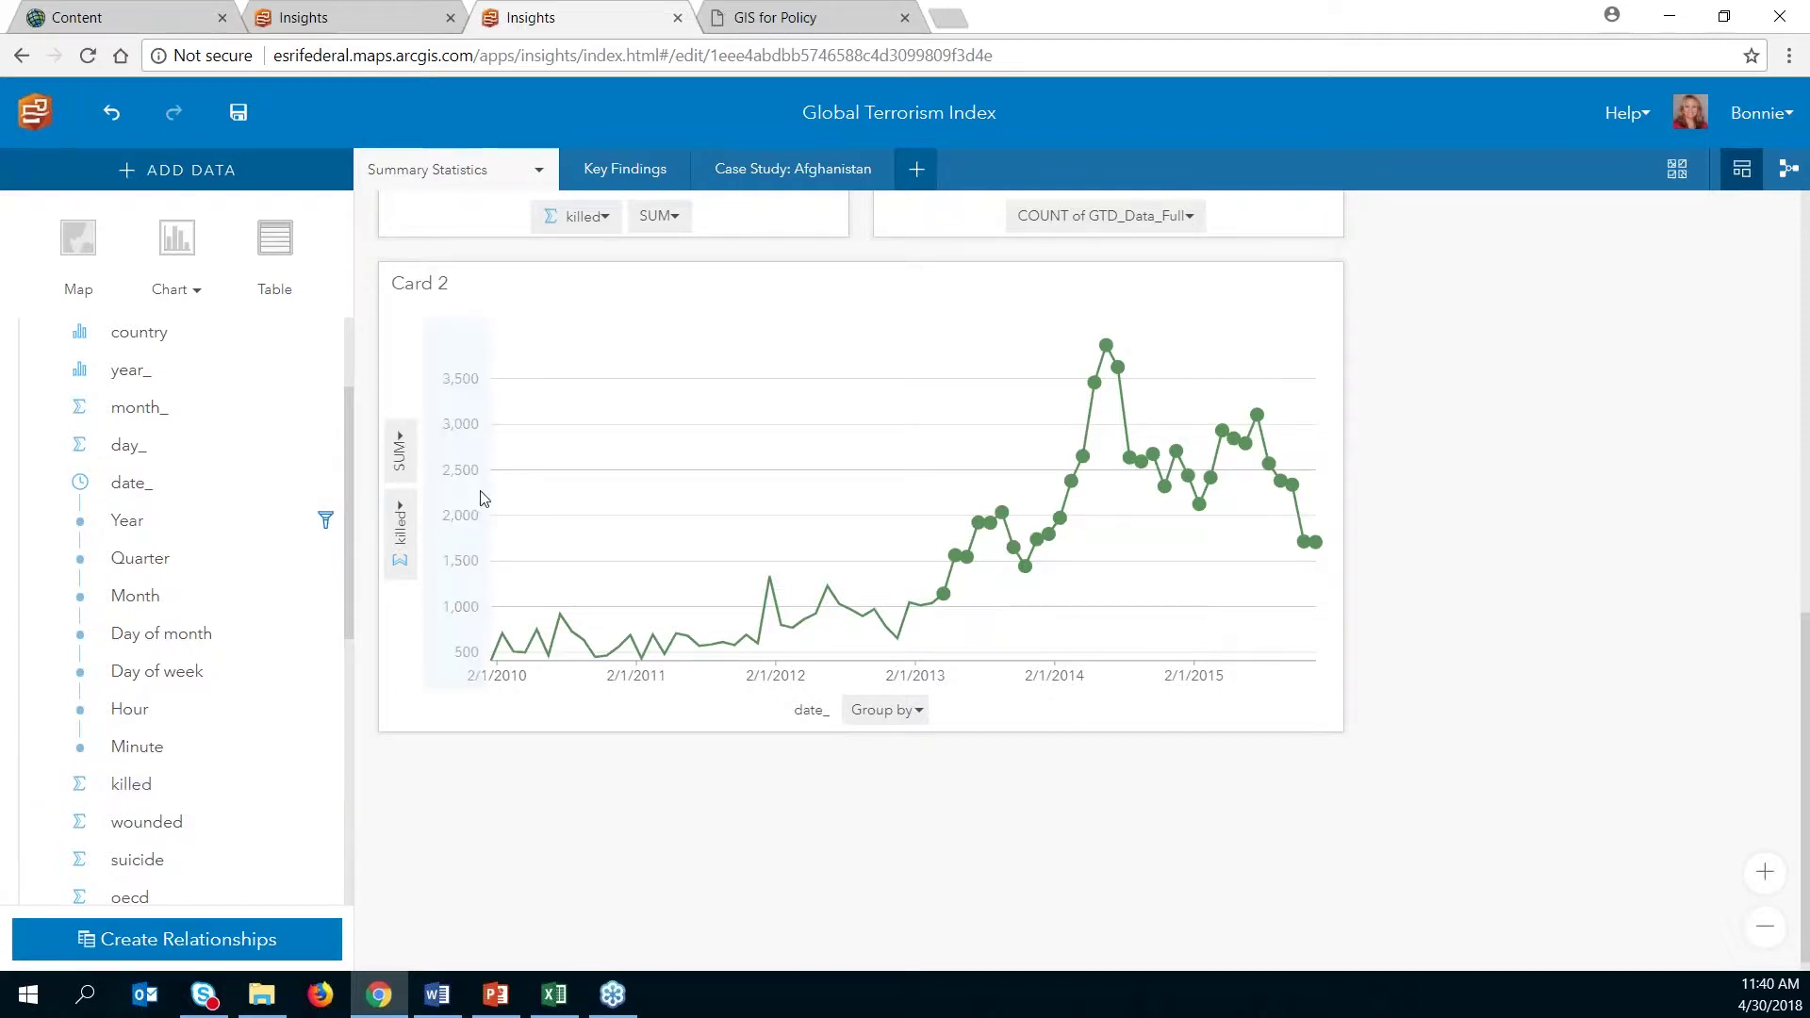
{"action": "left_click", "coordinate": [918, 713]}
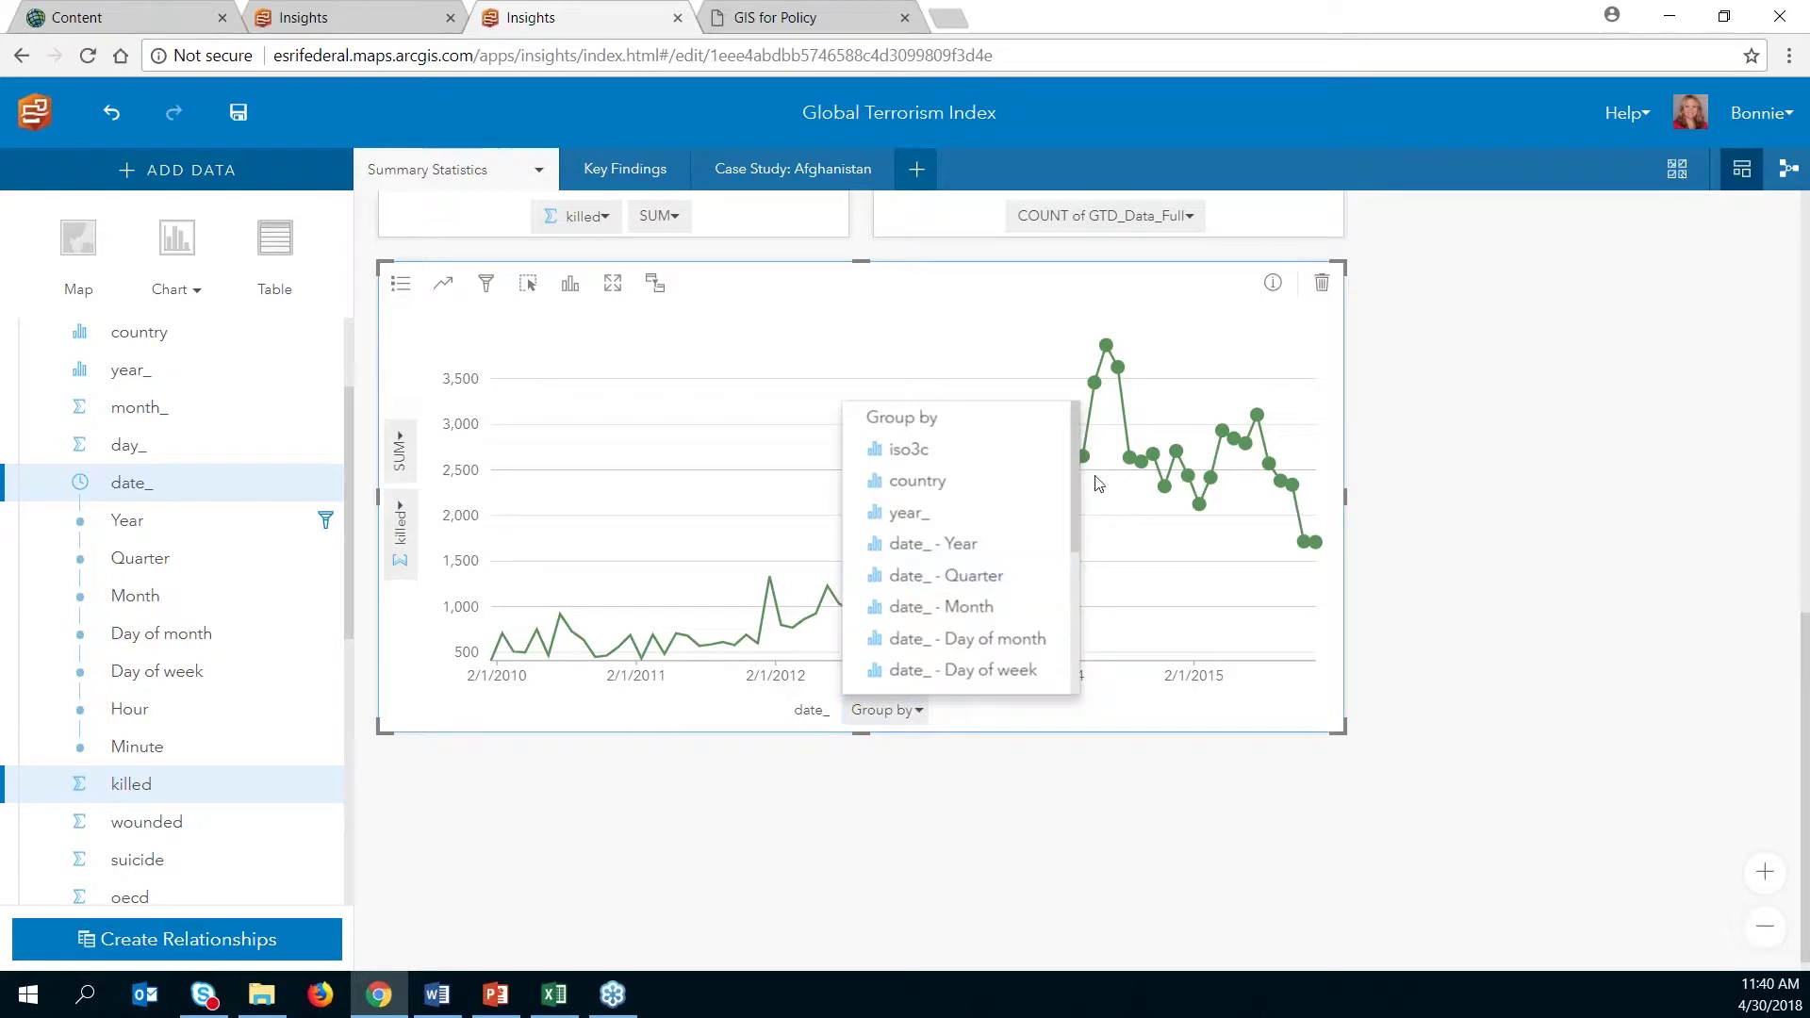
{"action": "left_click_drag", "start_coordinate": [1082, 472], "coordinate": [1086, 657]}
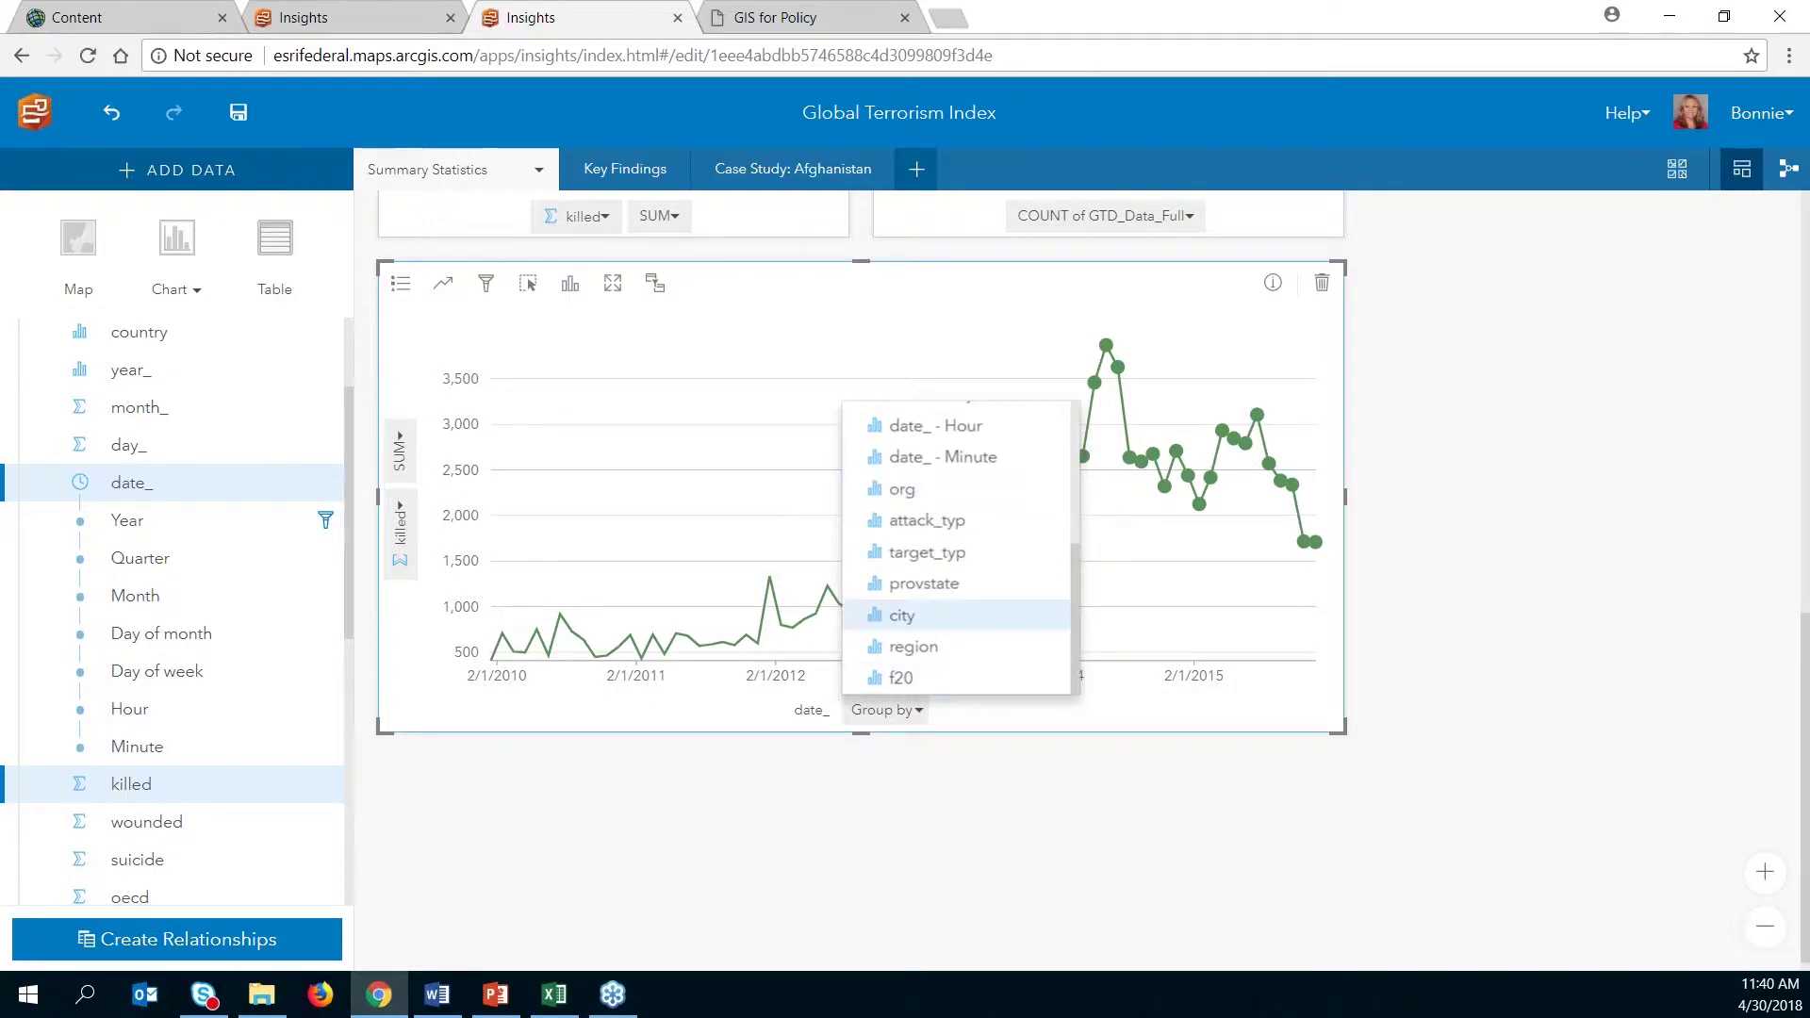
Step: Clear the Islamic State selection in the terrorist organizations treemap
{"action": "scroll", "coordinate": [1077, 590], "scroll_direction": "up", "scroll_amount": 5}
{"action": "scroll", "coordinate": [1483, 768], "scroll_direction": "up", "scroll_amount": 6}
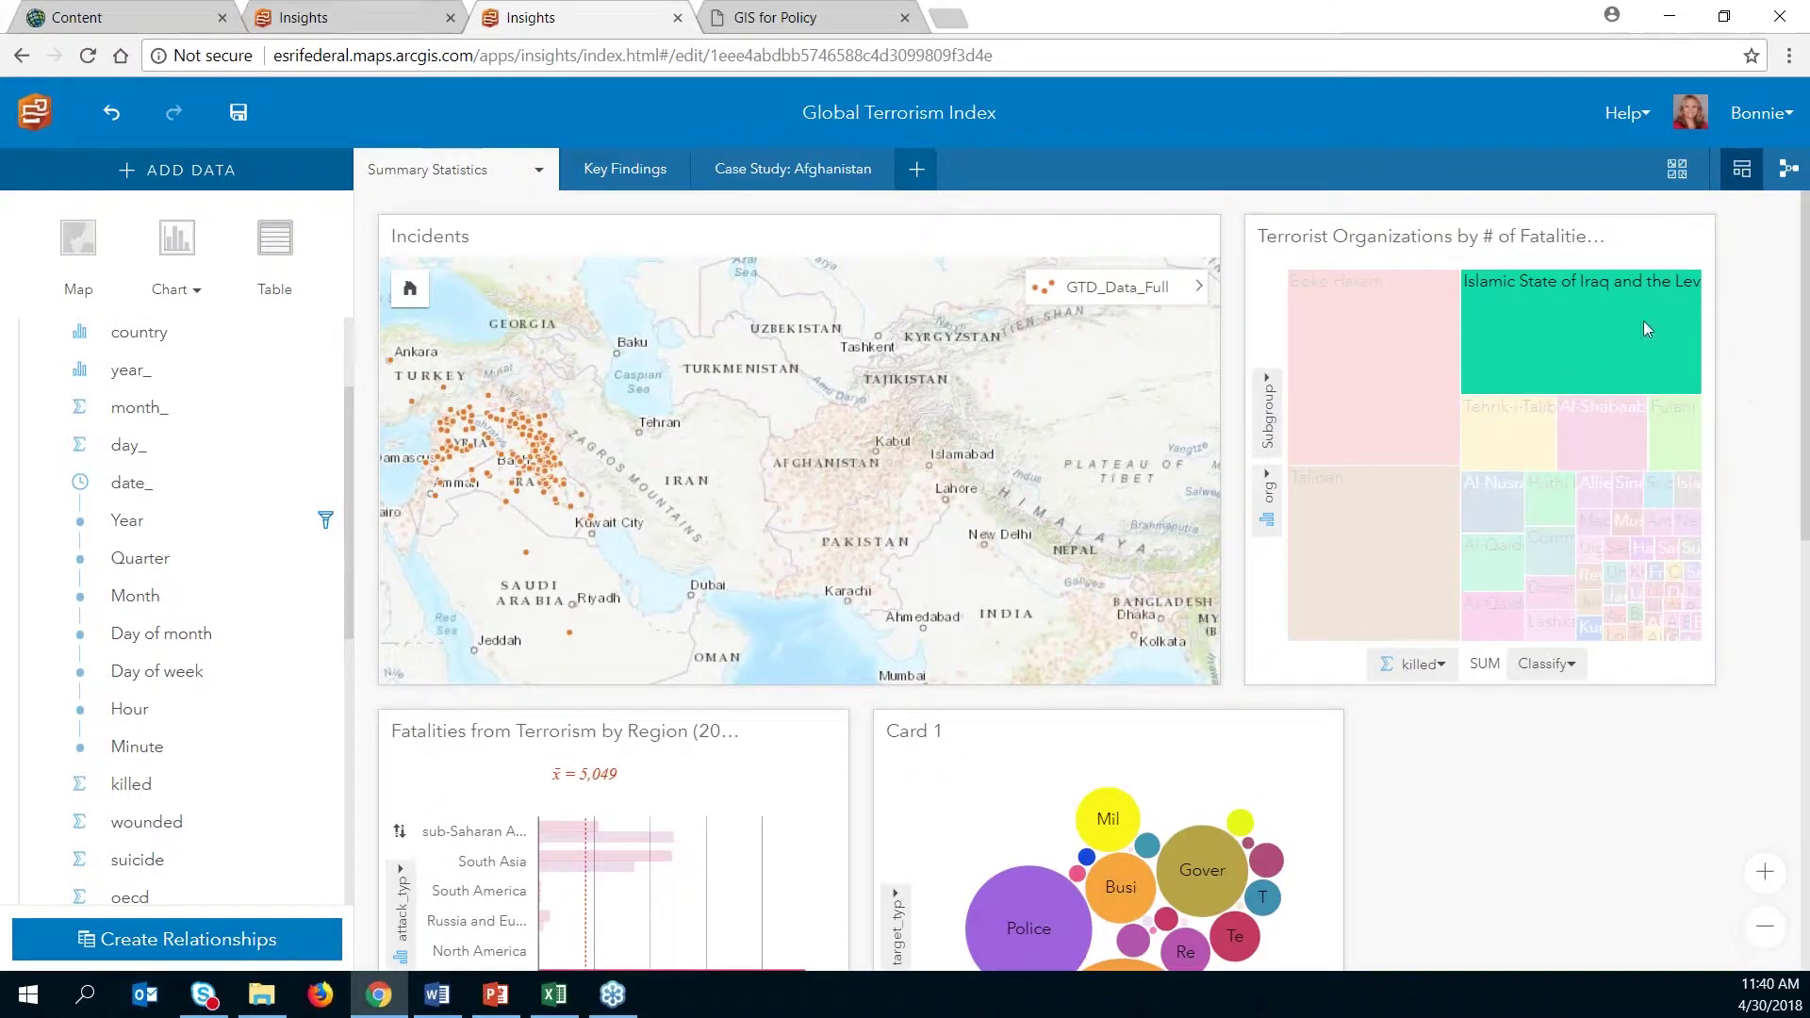
{"action": "left_click", "coordinate": [1642, 236]}
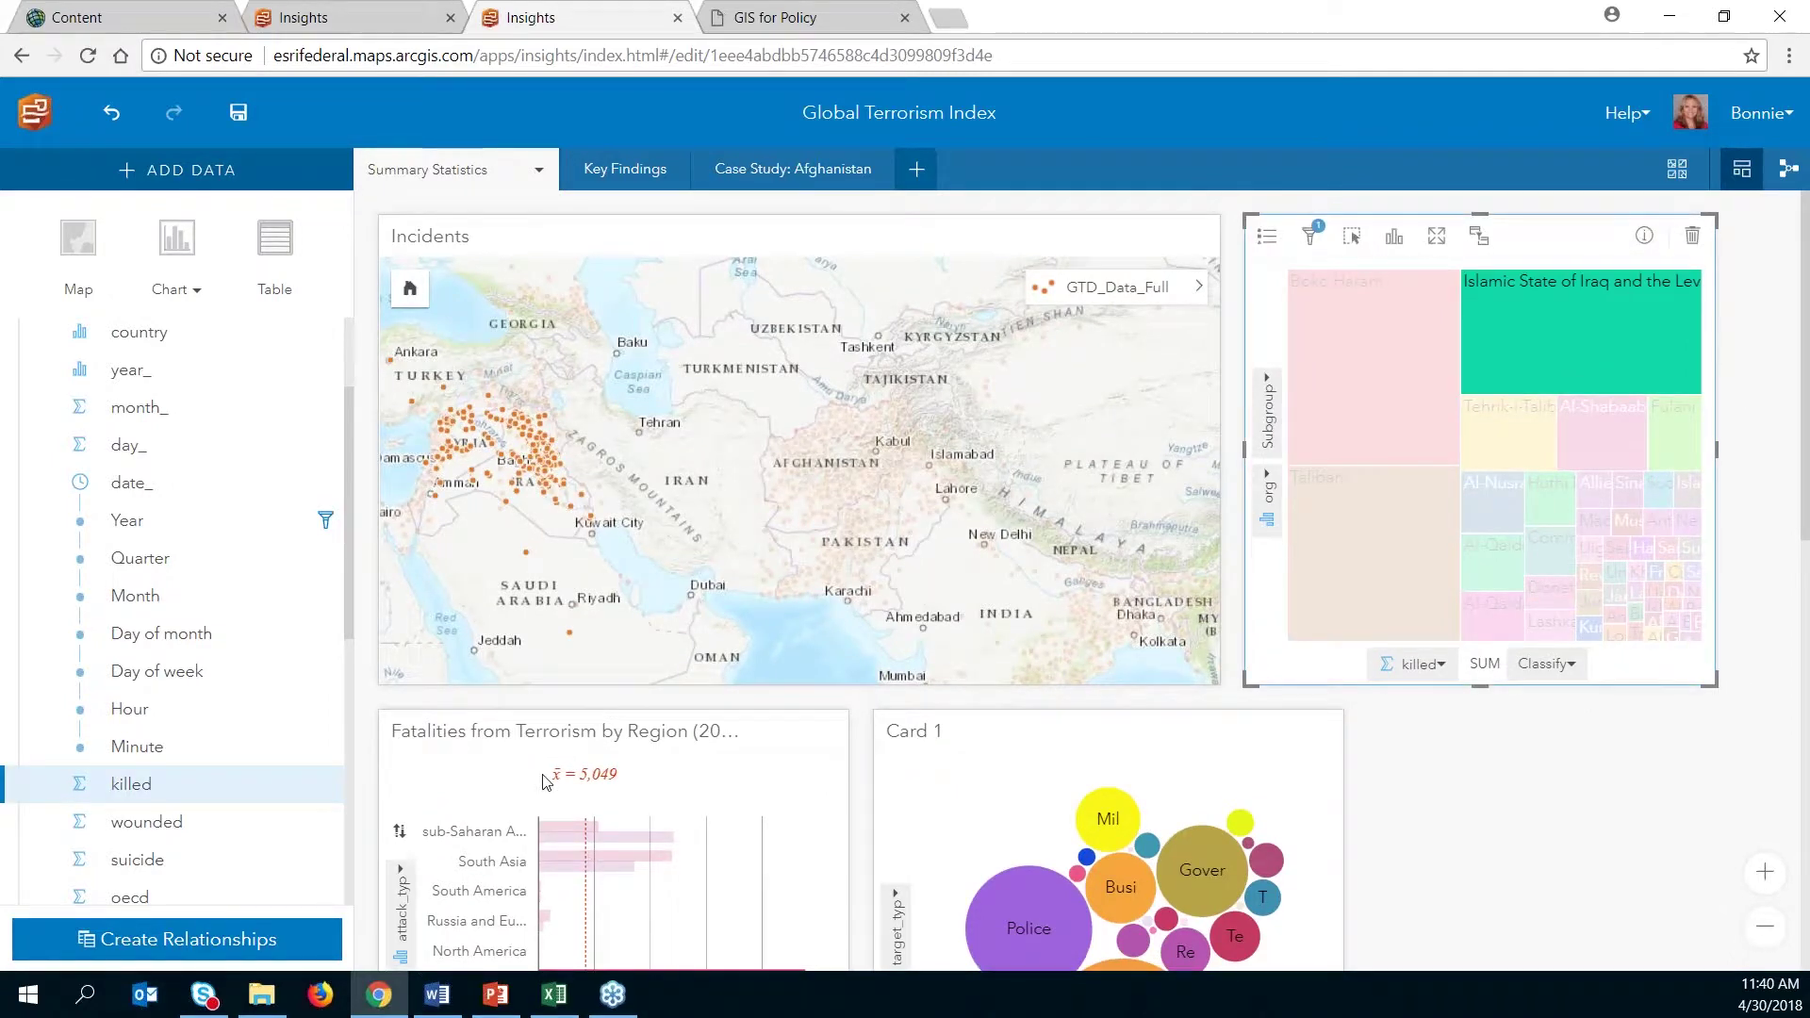
{"action": "left_click", "coordinate": [1474, 360]}
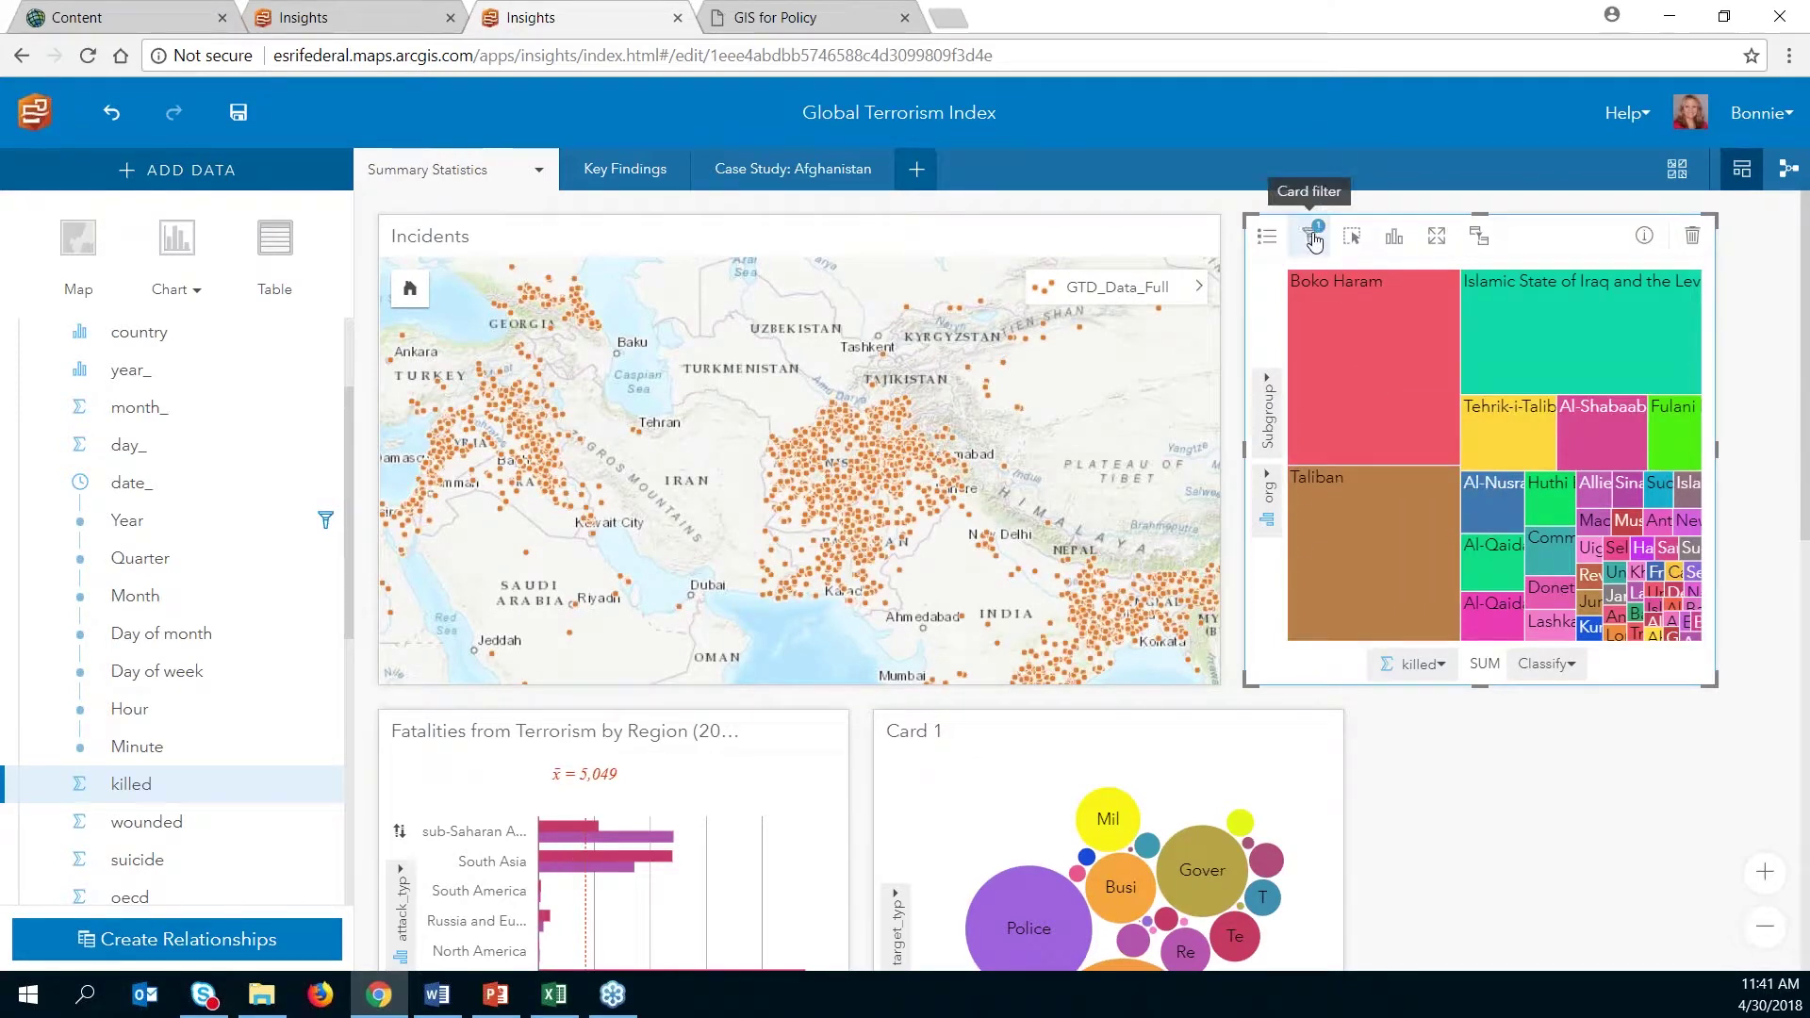
Step: Remove the Sum of killed card filter from the terrorist organizations treemap, examine the unfiltered organizations, and undo the removal
{"action": "left_click", "coordinate": [1313, 238]}
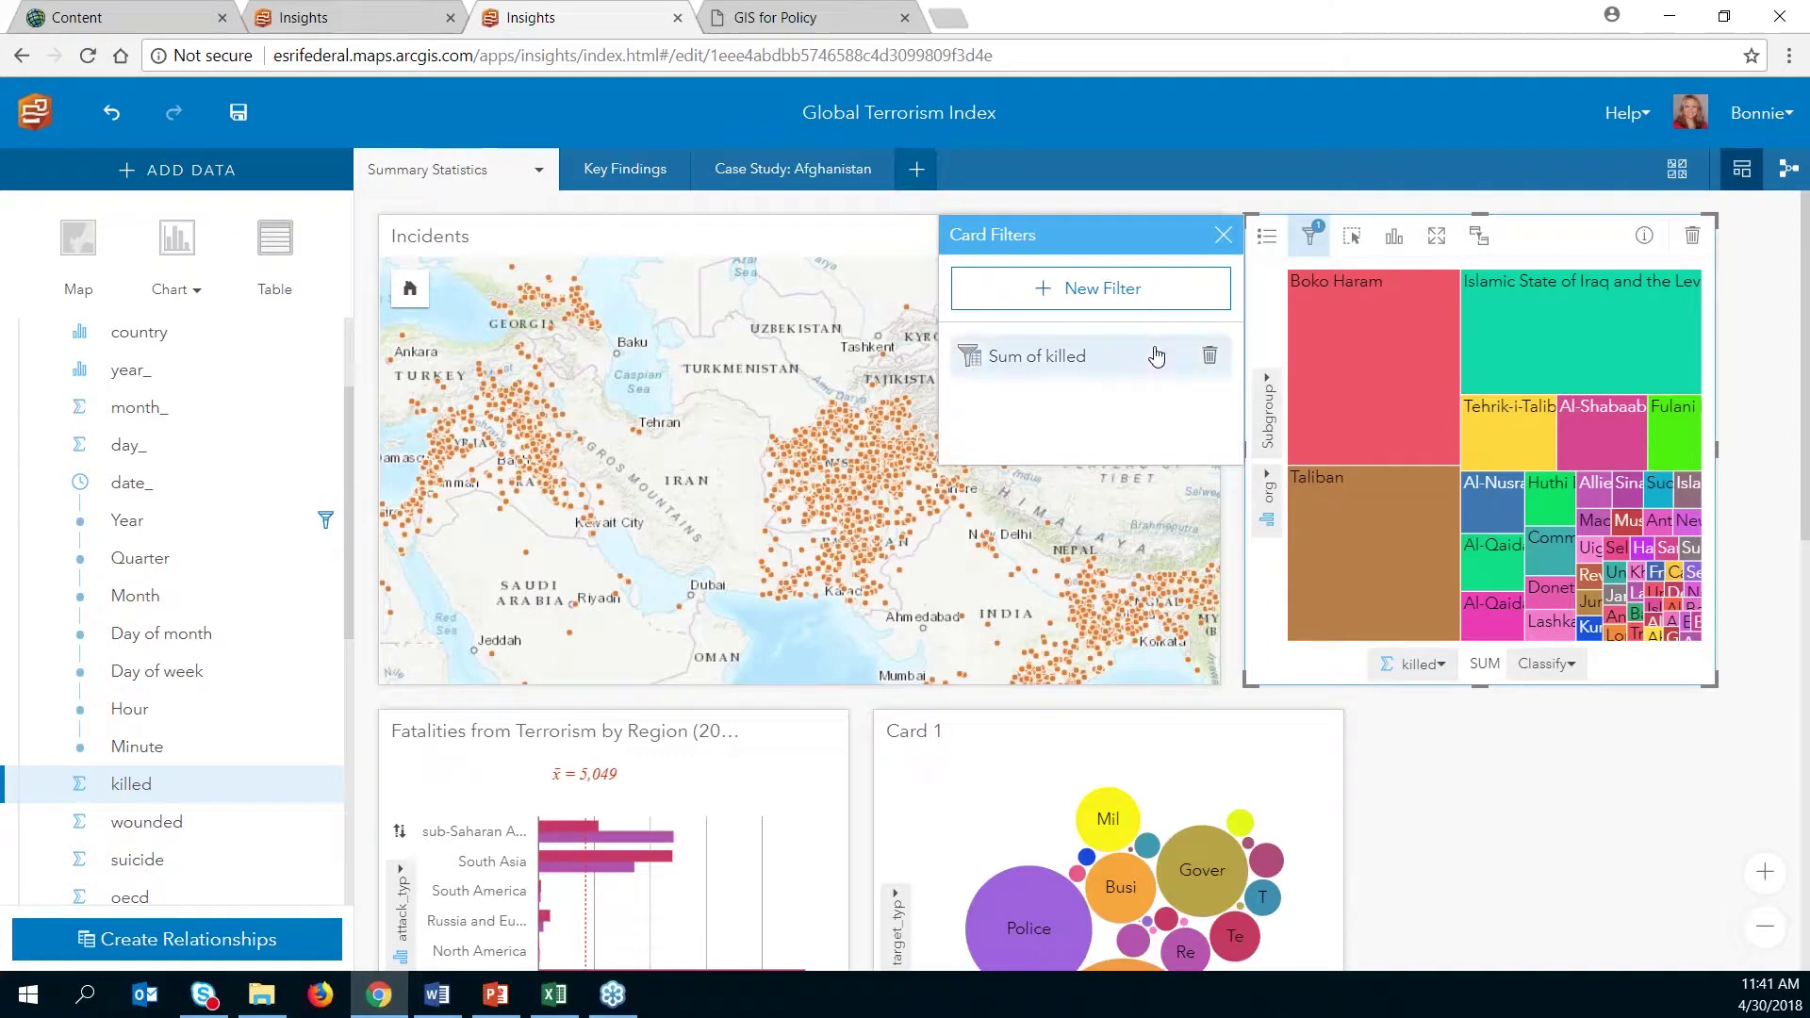
{"action": "left_click", "coordinate": [1029, 371]}
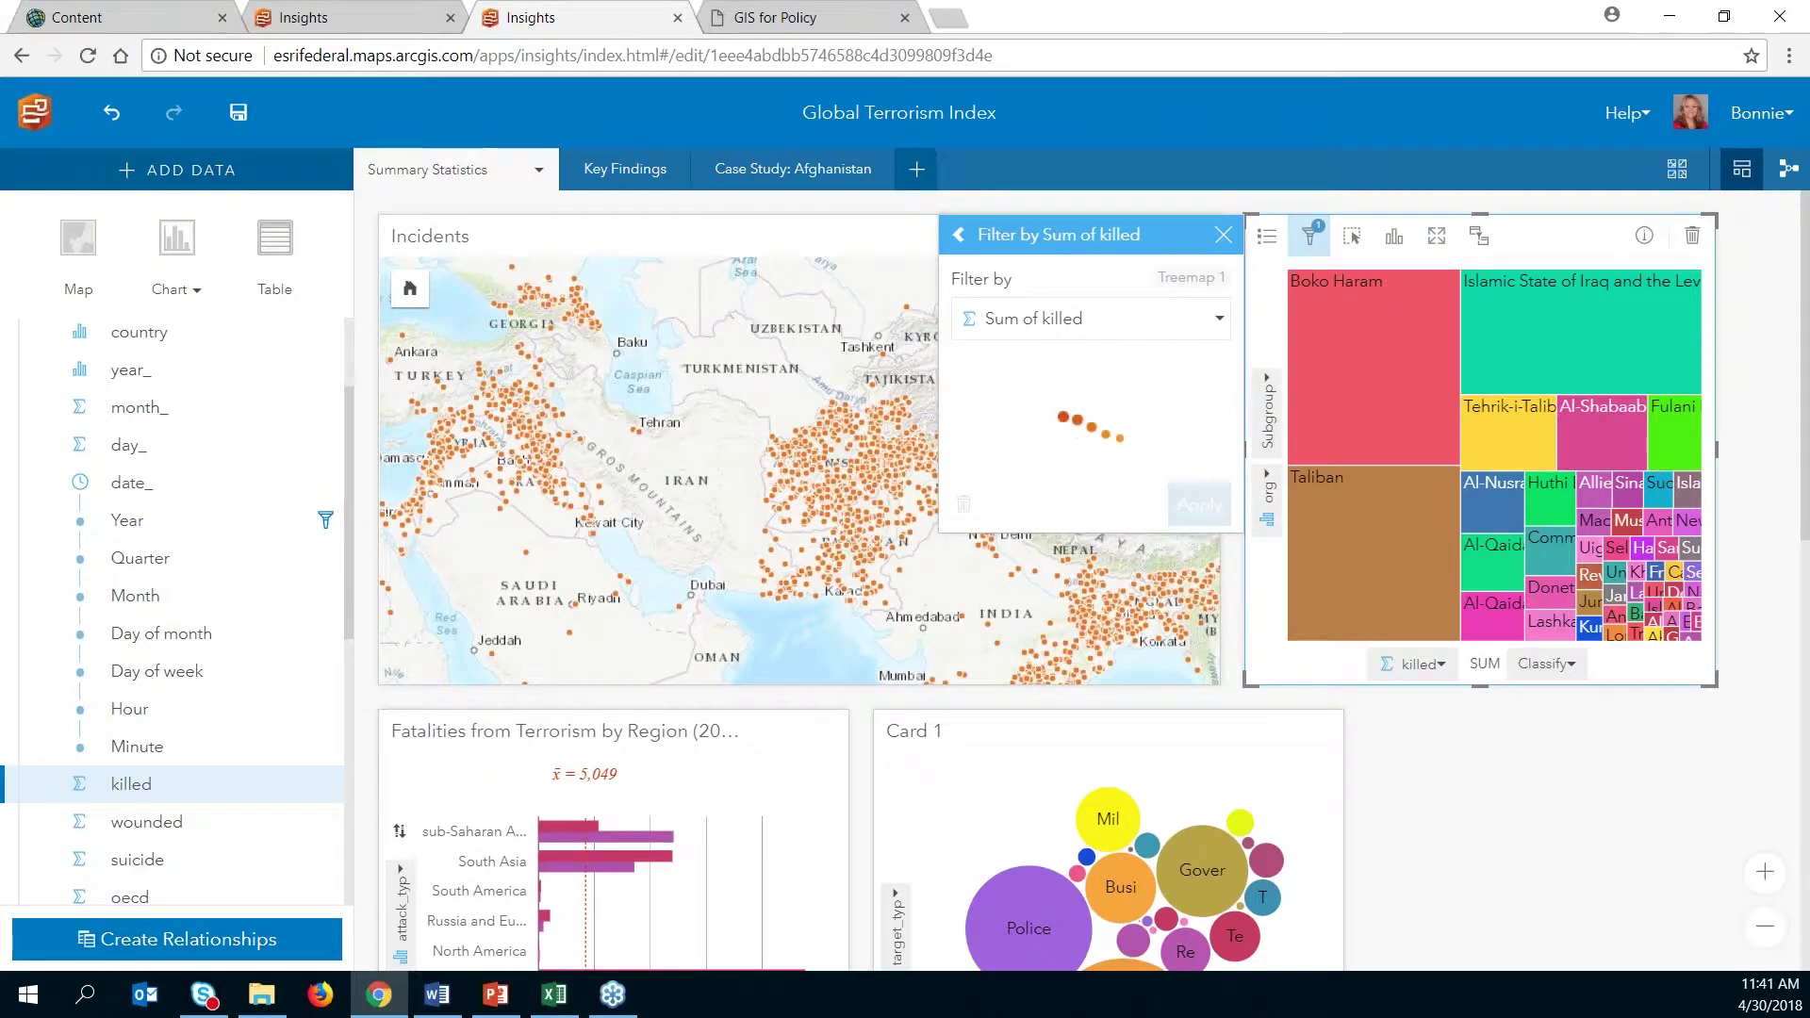
{"action": "mouse_move", "coordinate": [955, 417]}
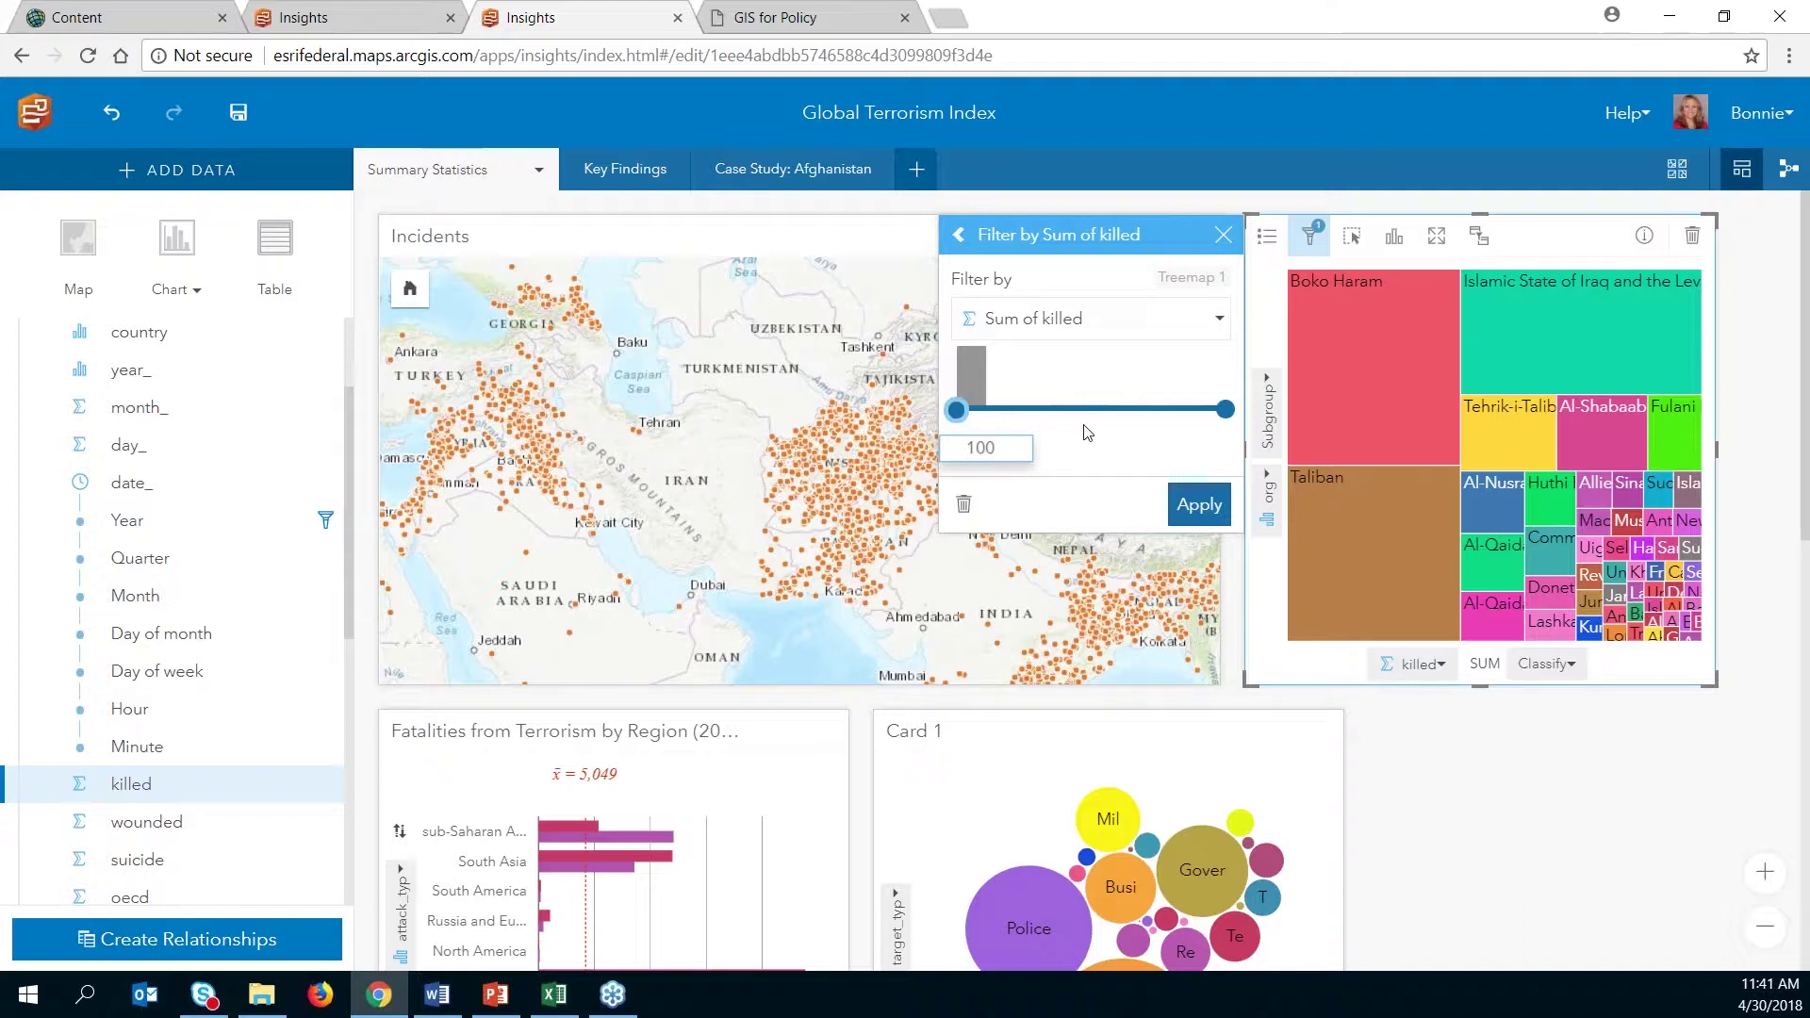
{"action": "left_click", "coordinate": [964, 506]}
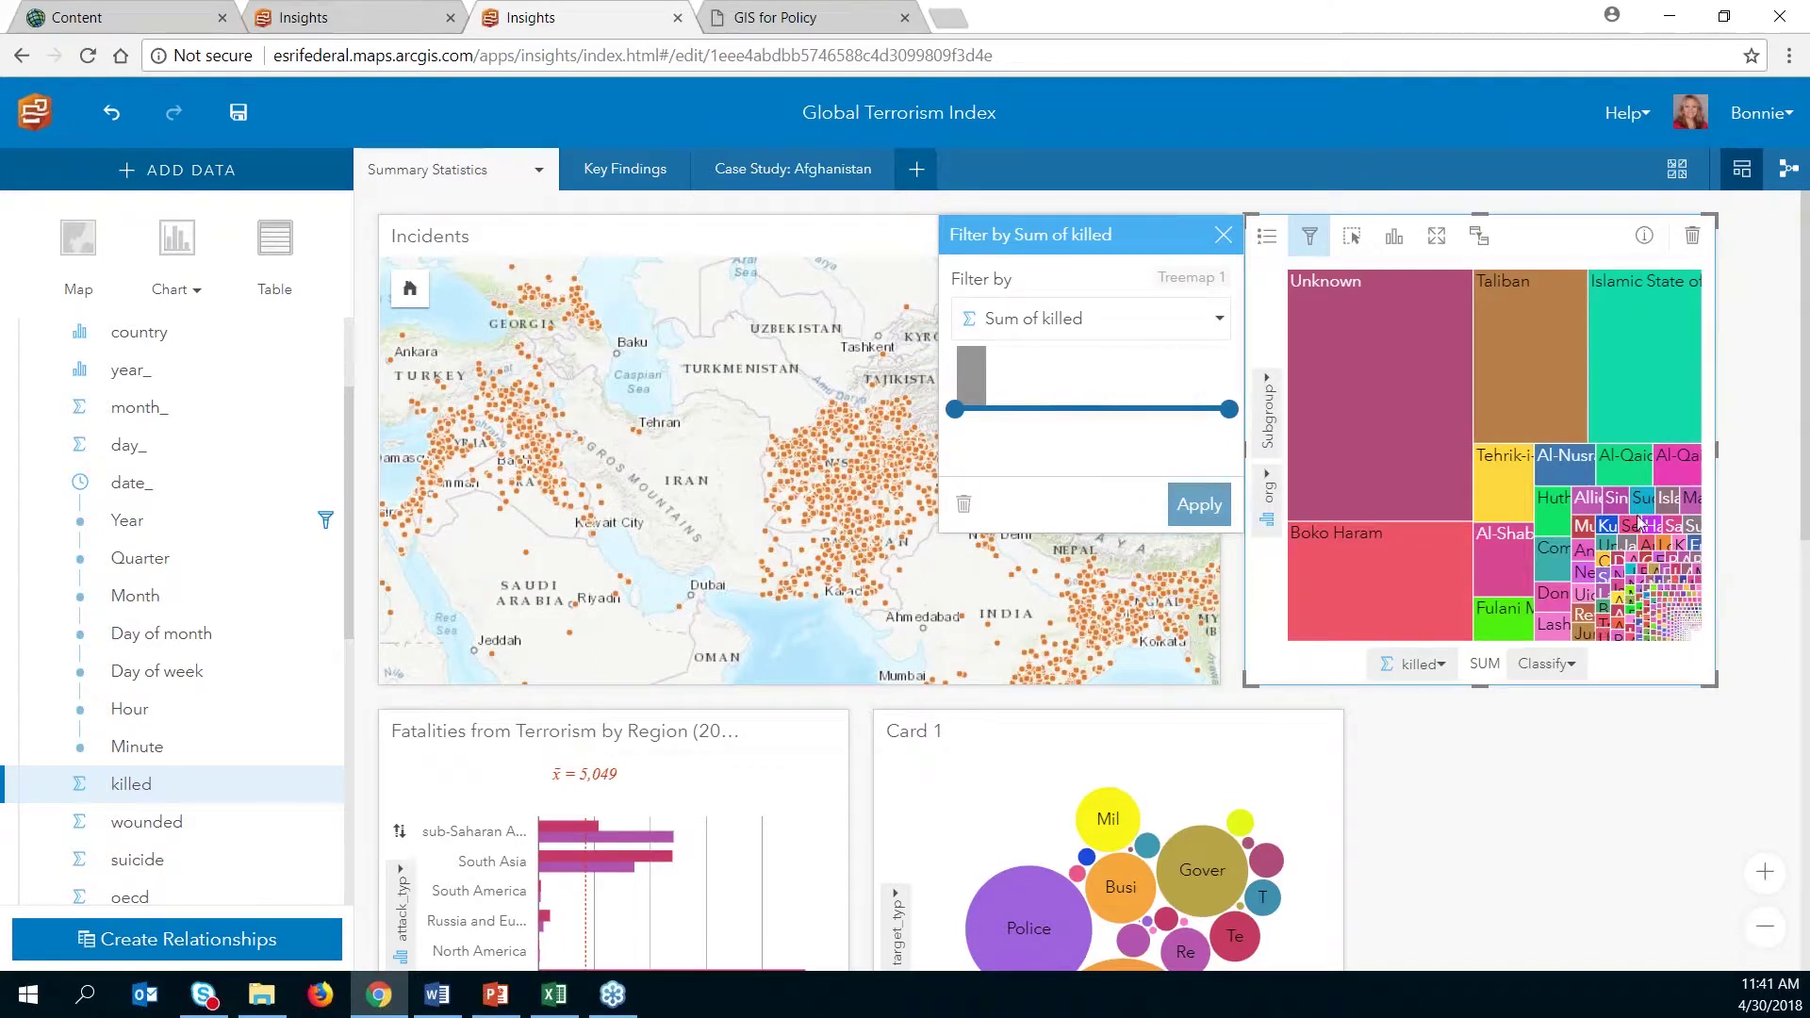
{"action": "mouse_move", "coordinate": [1683, 626]}
{"action": "left_click", "coordinate": [1222, 235]}
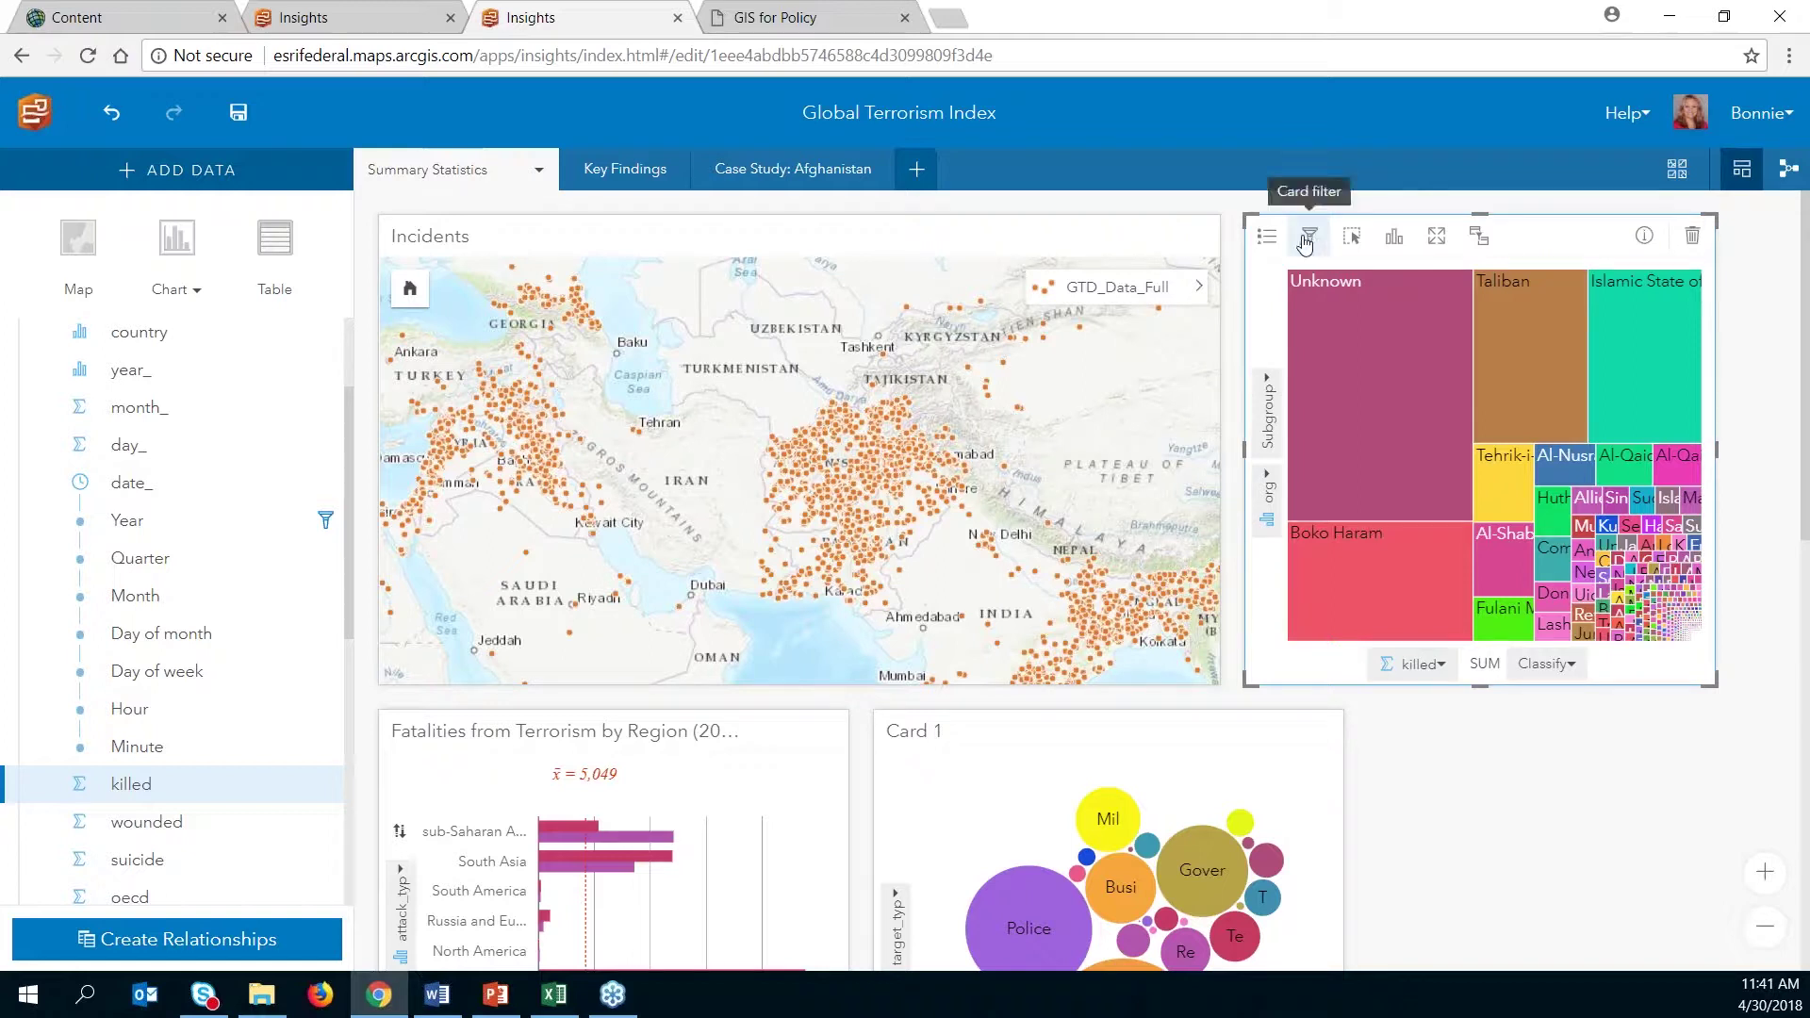
{"action": "left_click", "coordinate": [113, 114]}
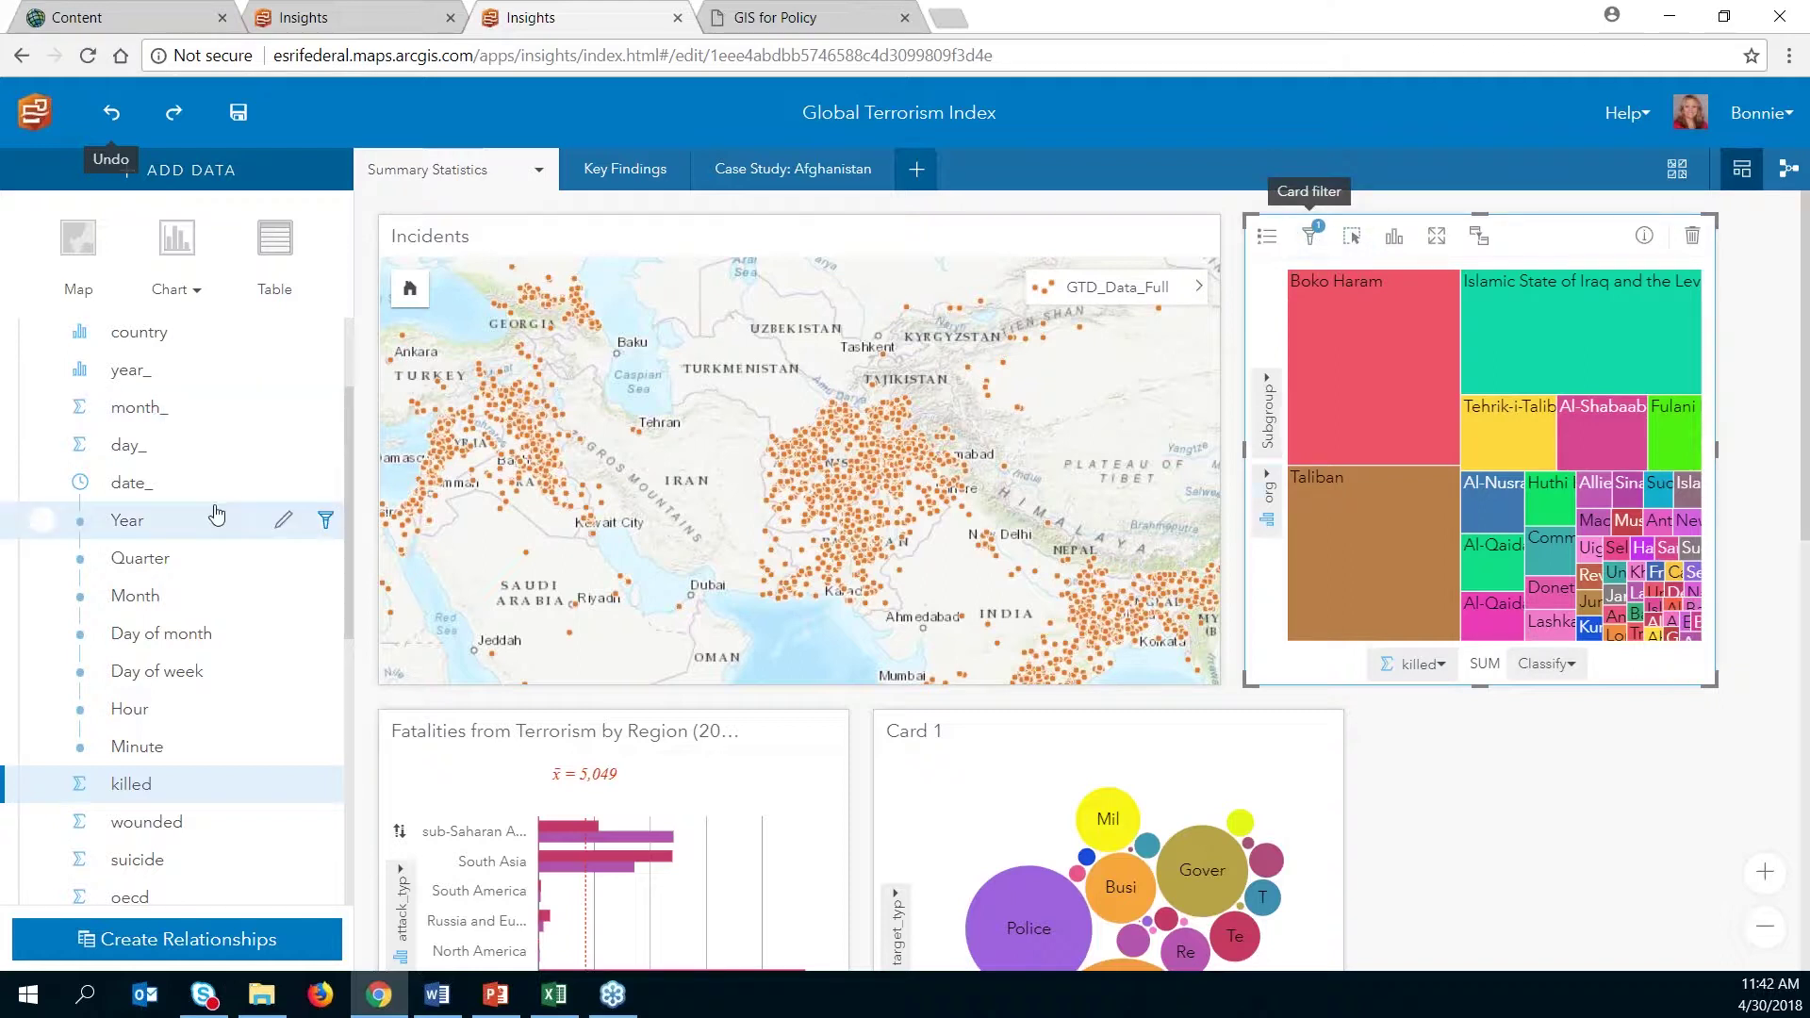
{"action": "scroll", "coordinate": [227, 523], "scroll_direction": "up", "scroll_amount": 3}
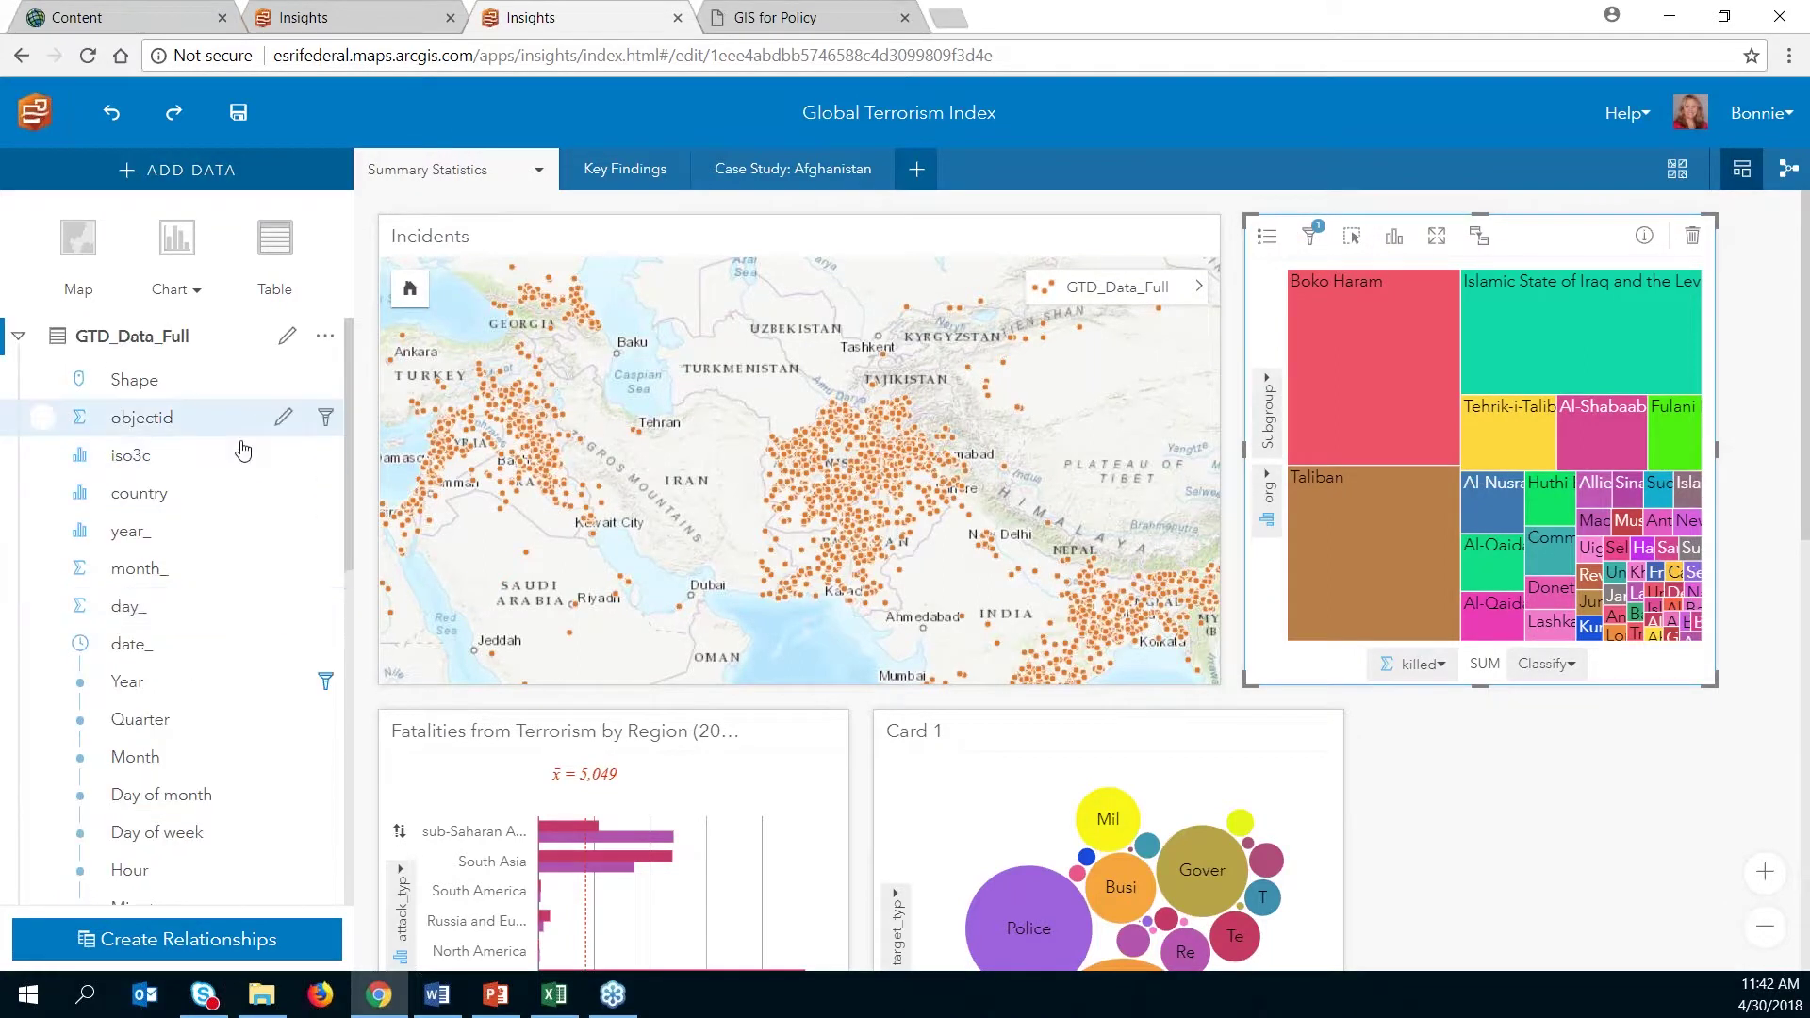
{"action": "scroll", "coordinate": [182, 568], "scroll_direction": "down", "scroll_amount": 5}
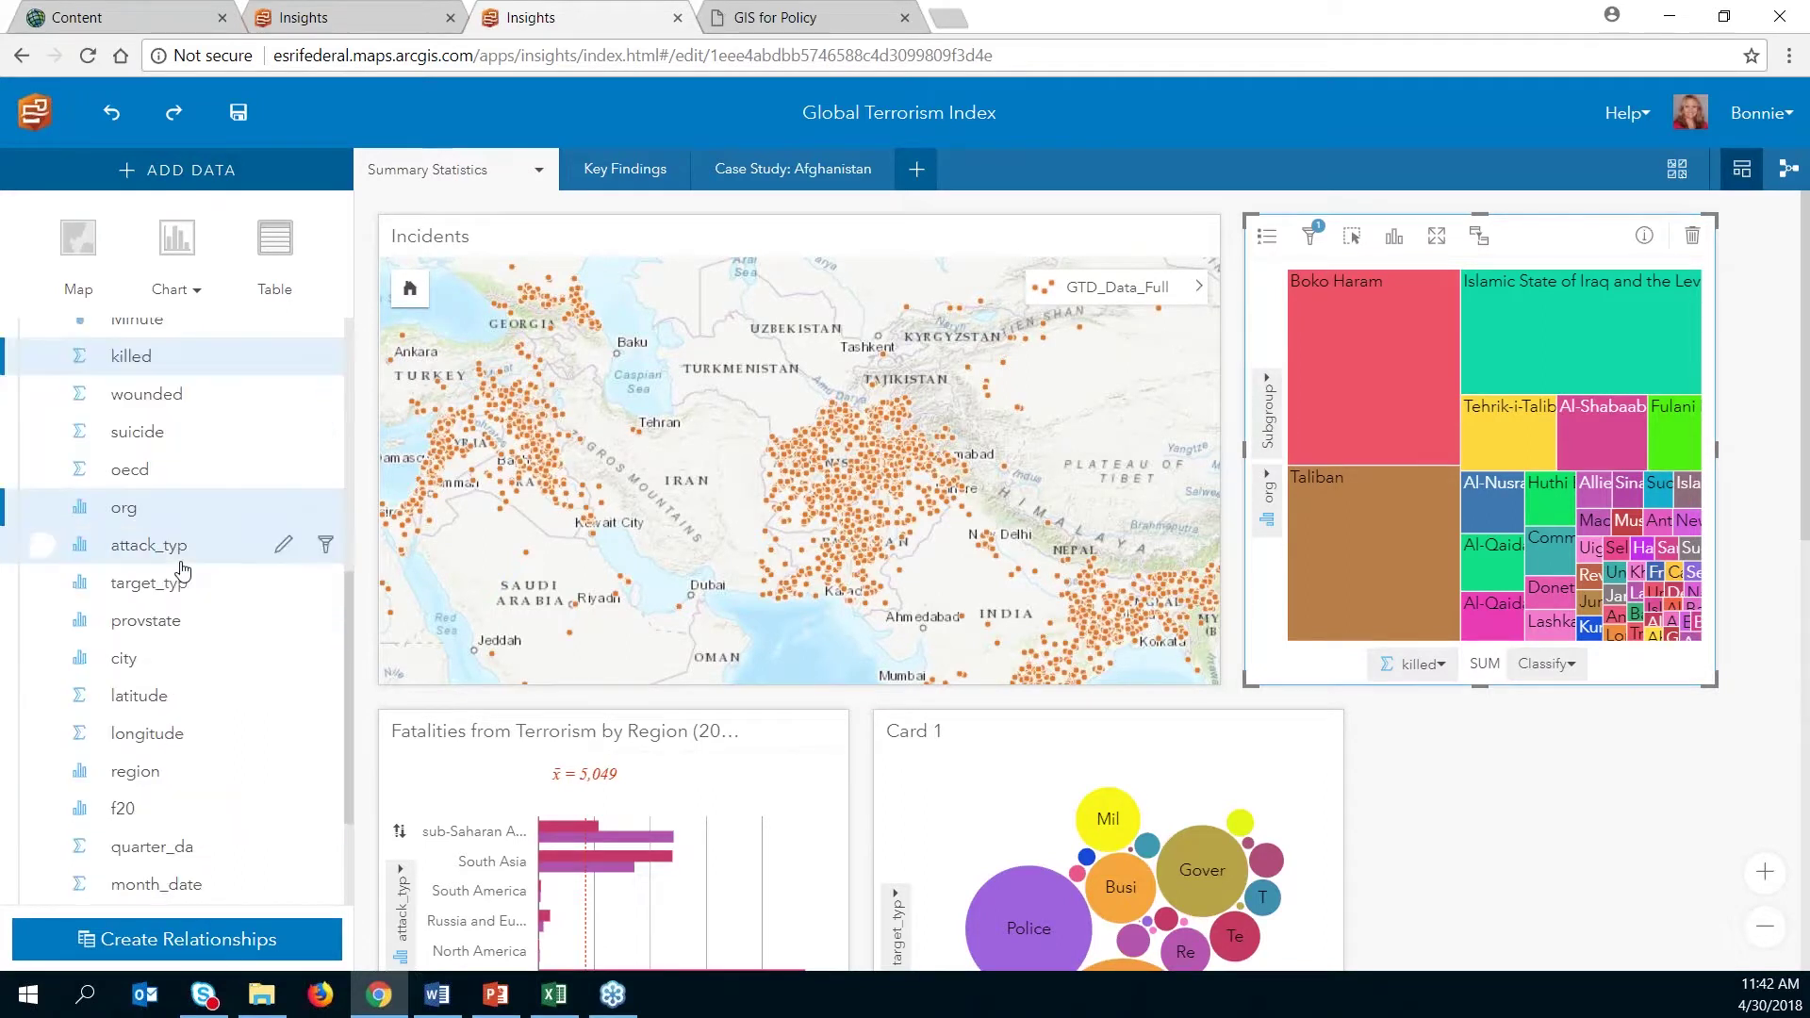
{"action": "scroll", "coordinate": [184, 603], "scroll_direction": "down", "scroll_amount": 3}
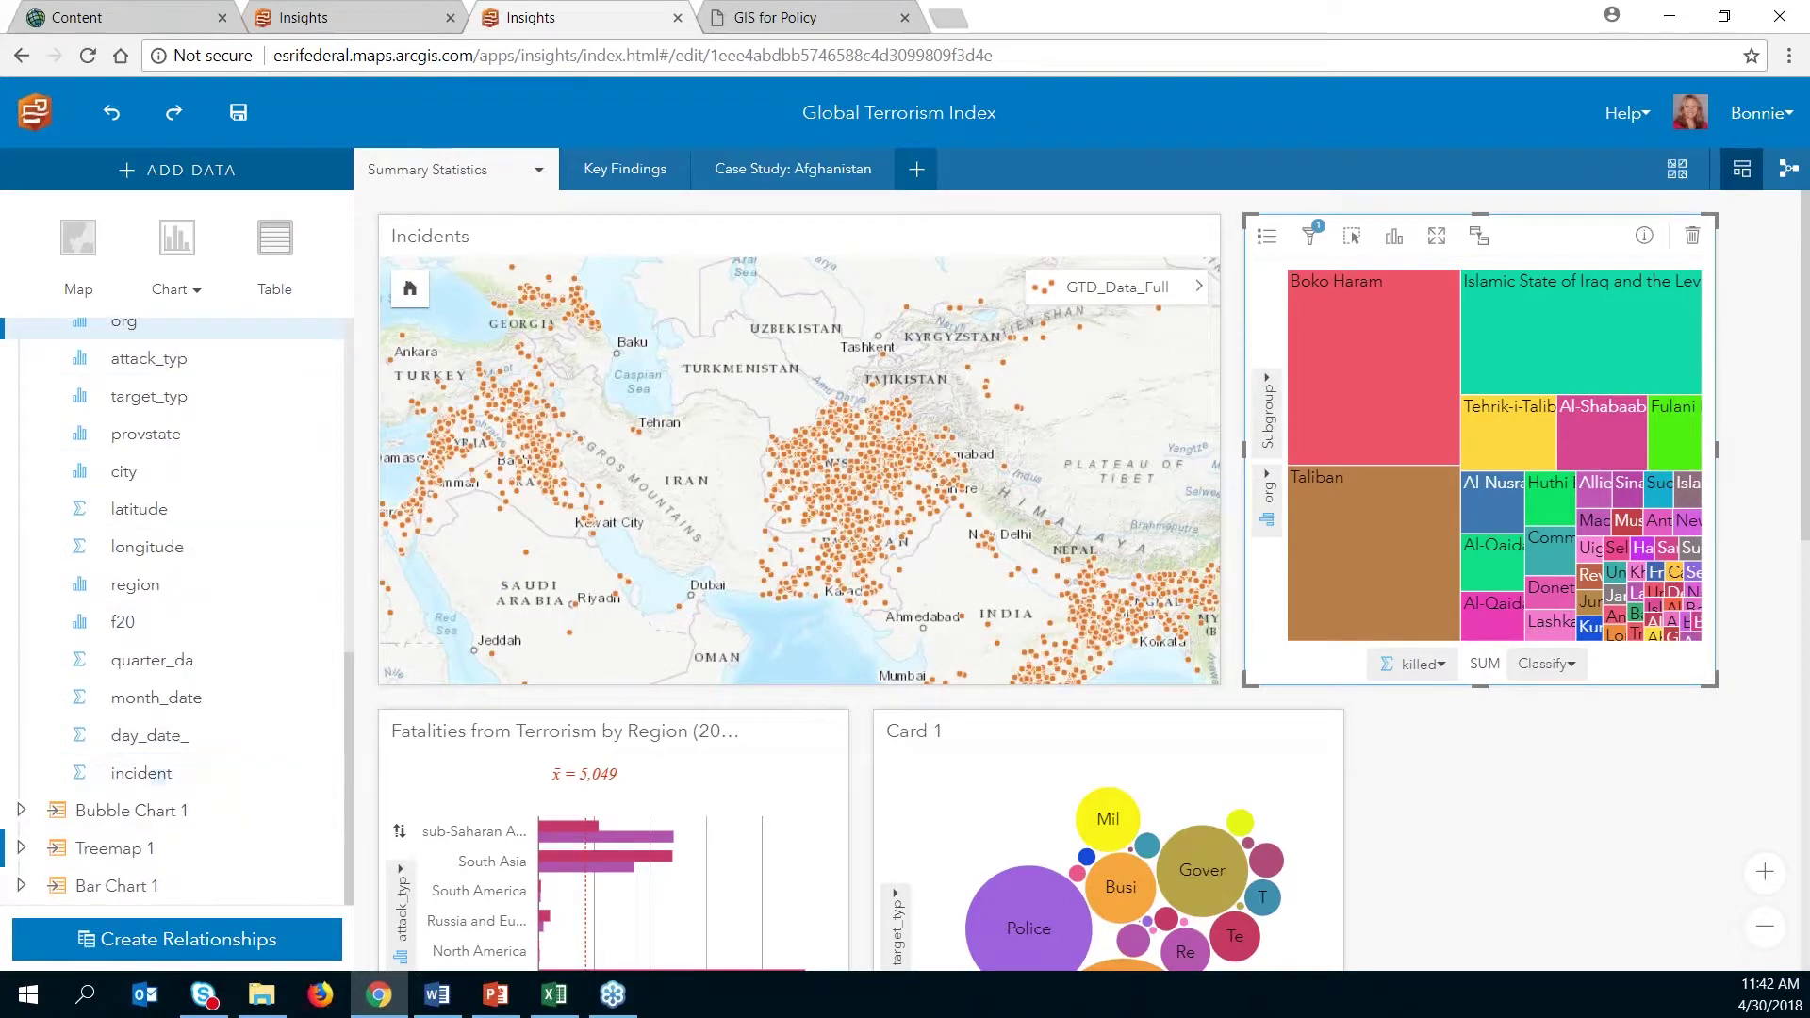
{"action": "scroll", "coordinate": [179, 566], "scroll_direction": "up", "scroll_amount": 5}
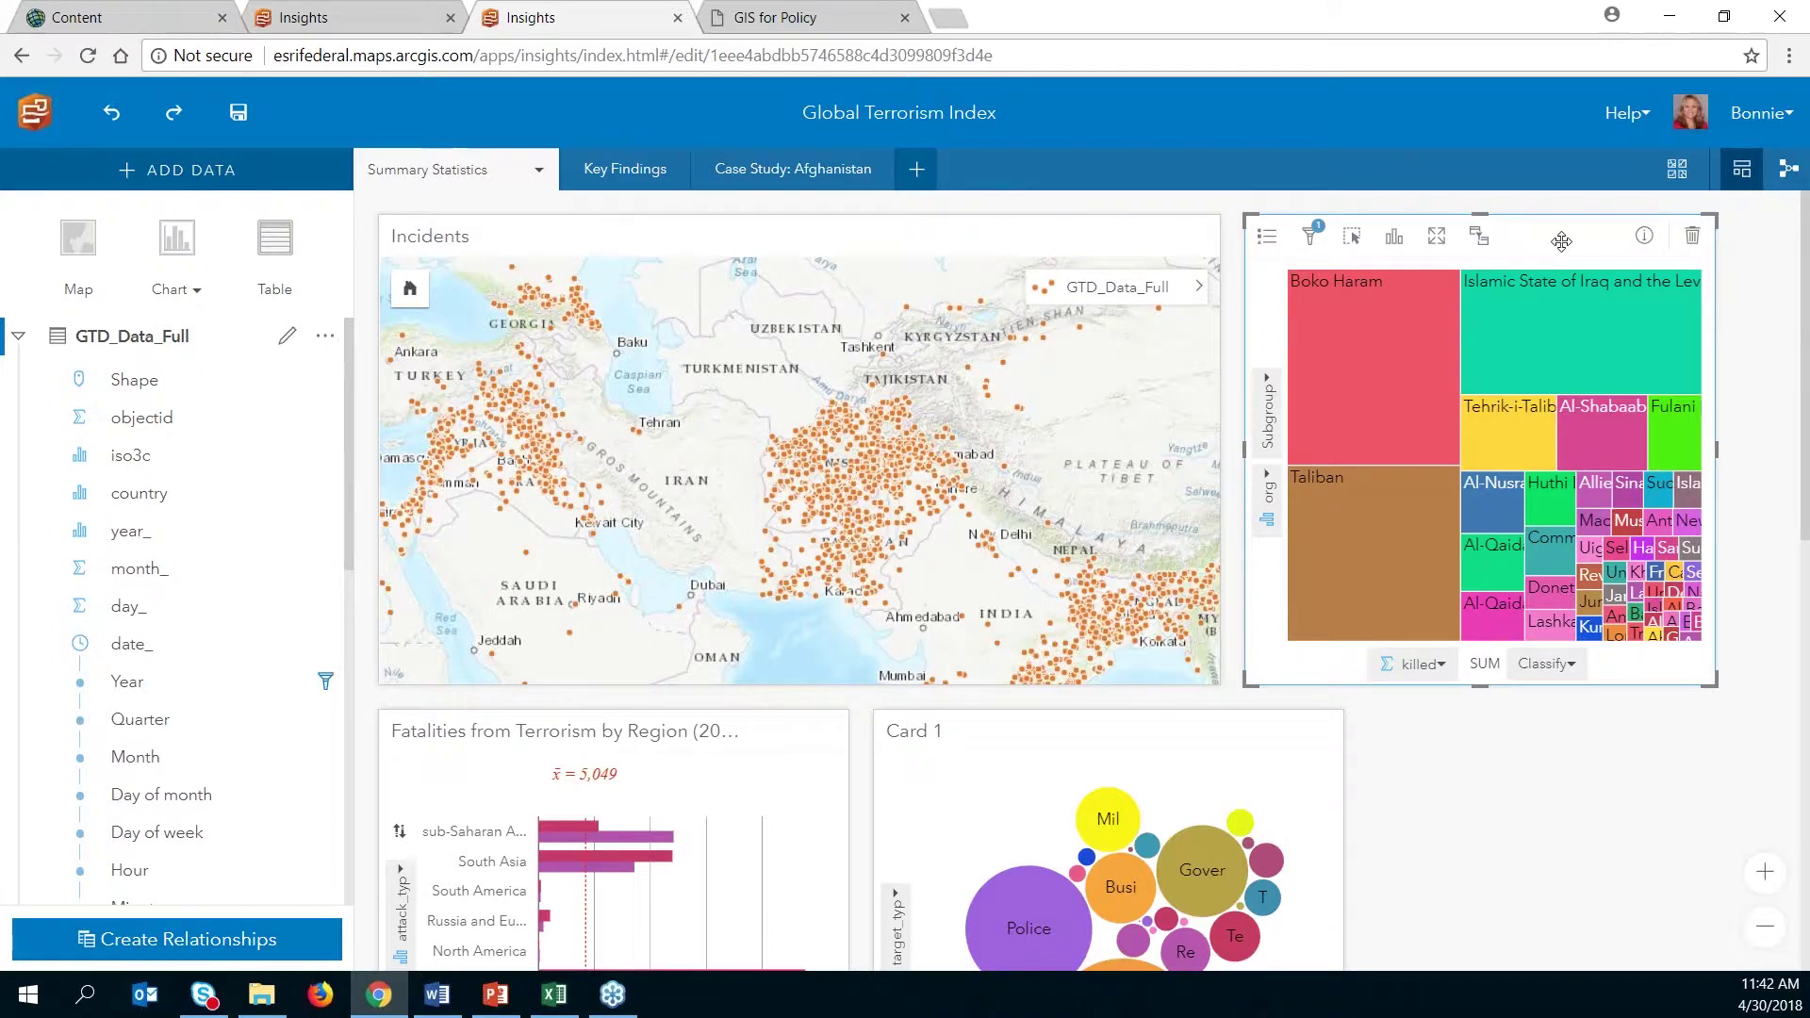
Step: Create a chord diagram relating the org and target_typ fields of GTD_Data_Full
{"action": "left_click", "coordinate": [1571, 724]}
{"action": "scroll", "coordinate": [1540, 745], "scroll_direction": "down", "scroll_amount": 3}
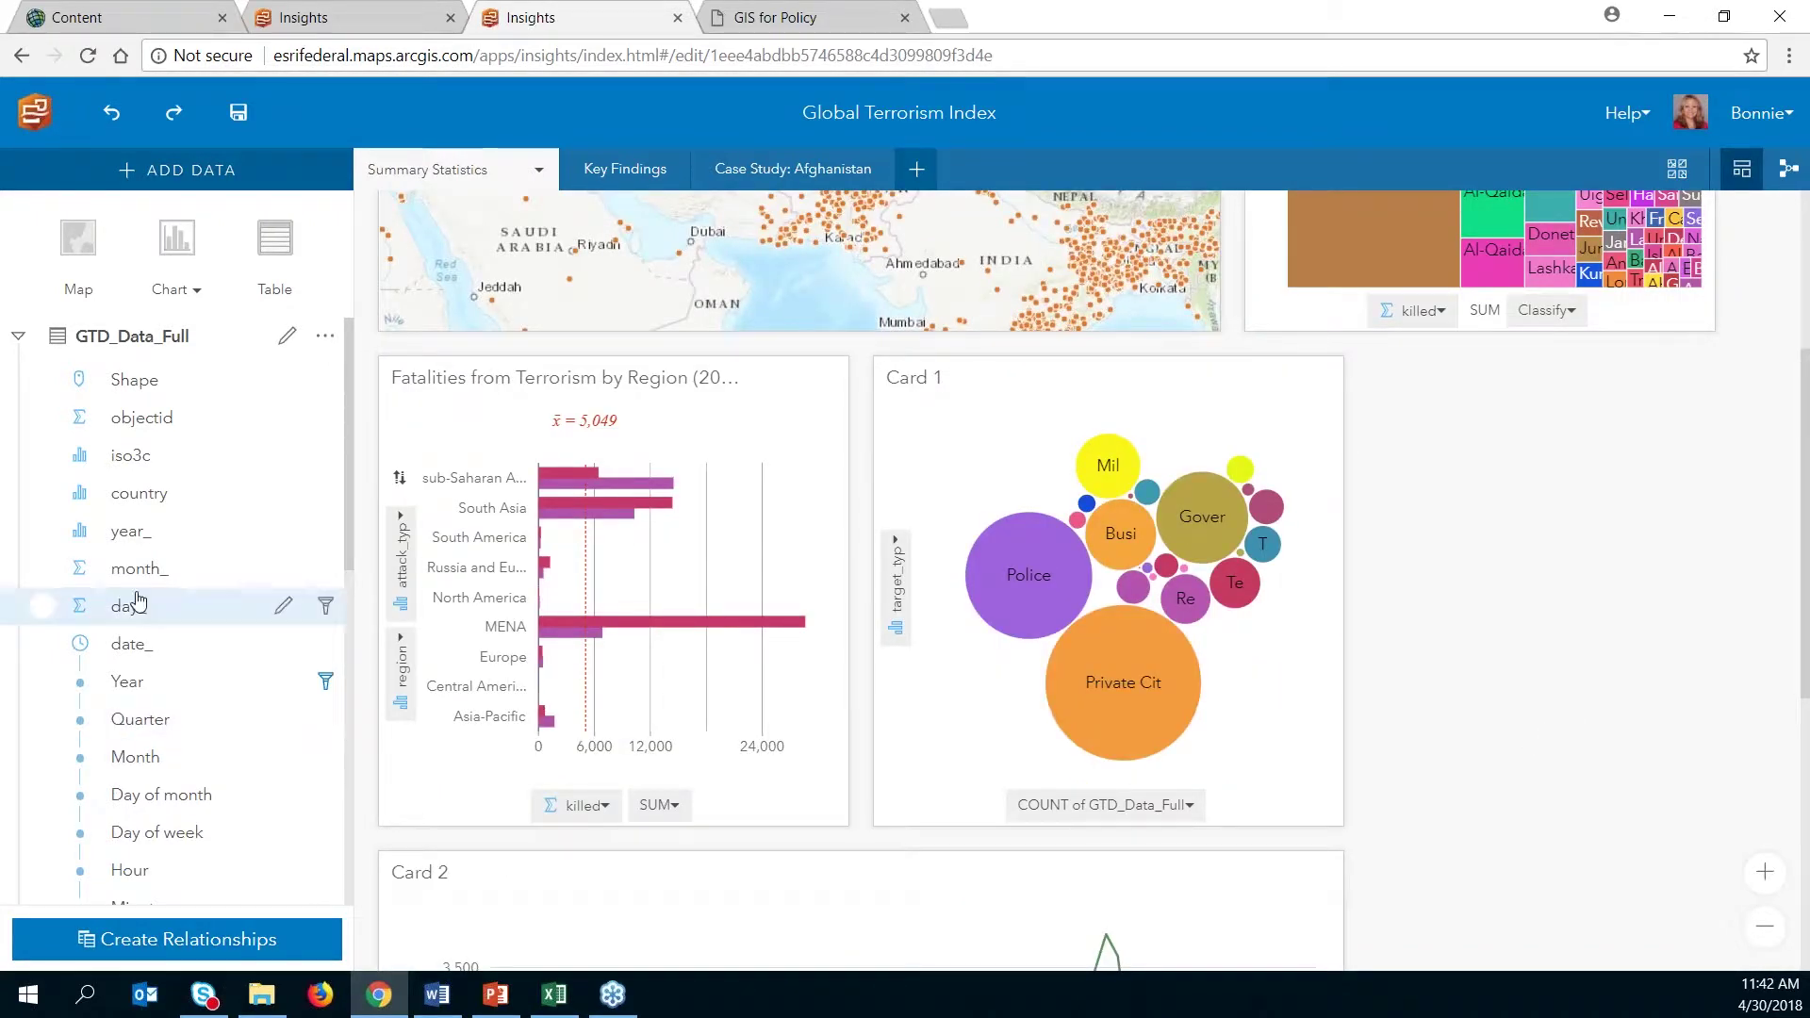
{"action": "scroll", "coordinate": [104, 760], "scroll_direction": "down", "scroll_amount": 3}
{"action": "left_click", "coordinate": [42, 743]}
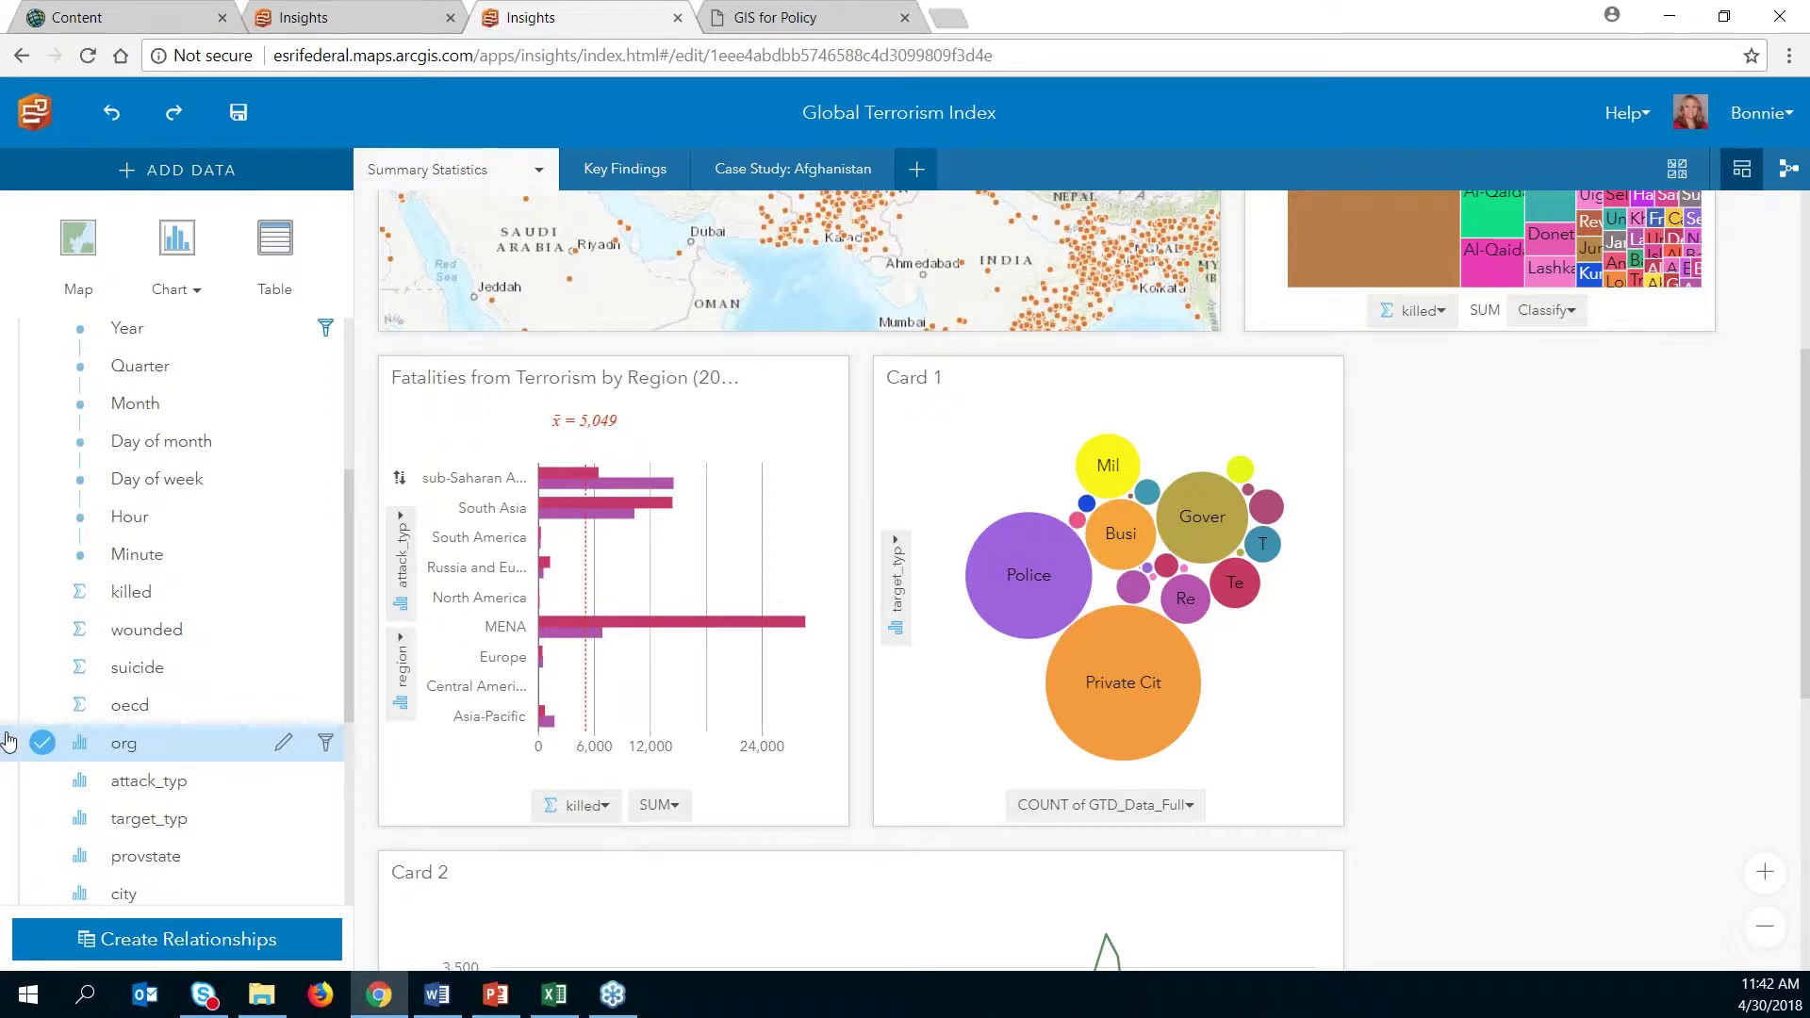
{"action": "scroll", "coordinate": [28, 745], "scroll_direction": "down", "scroll_amount": 1}
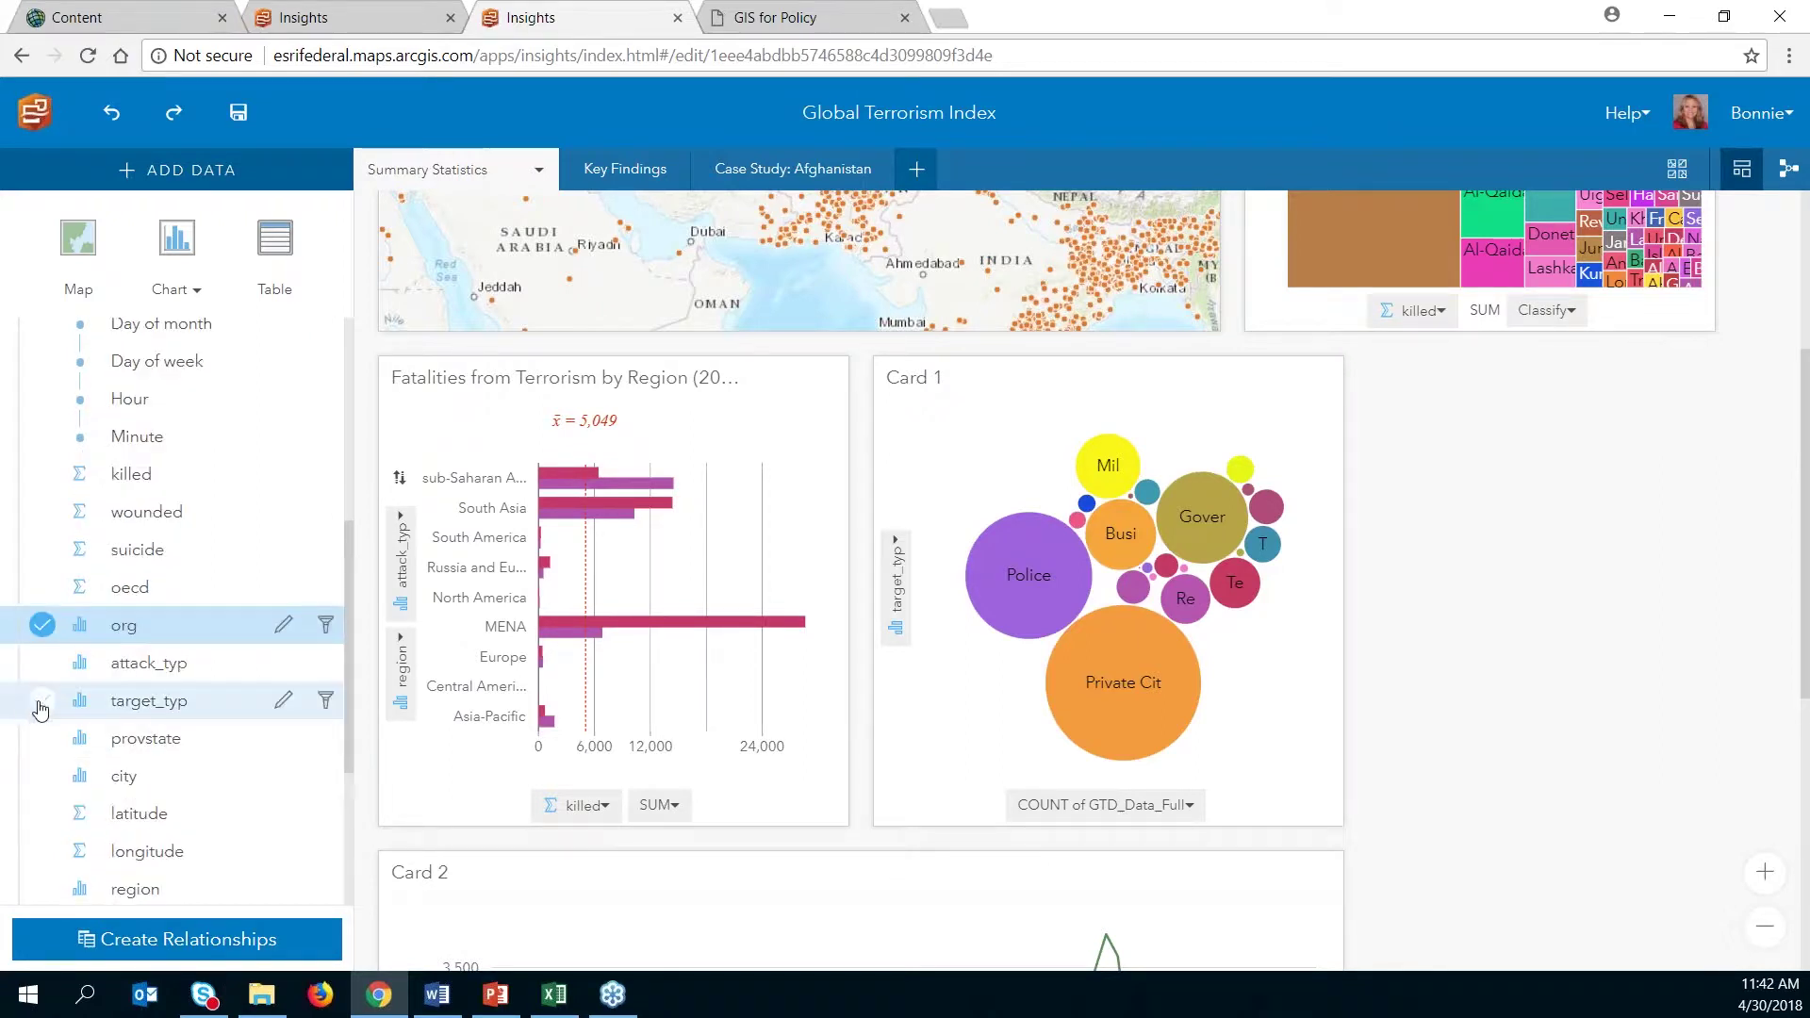
{"action": "left_click", "coordinate": [43, 705]}
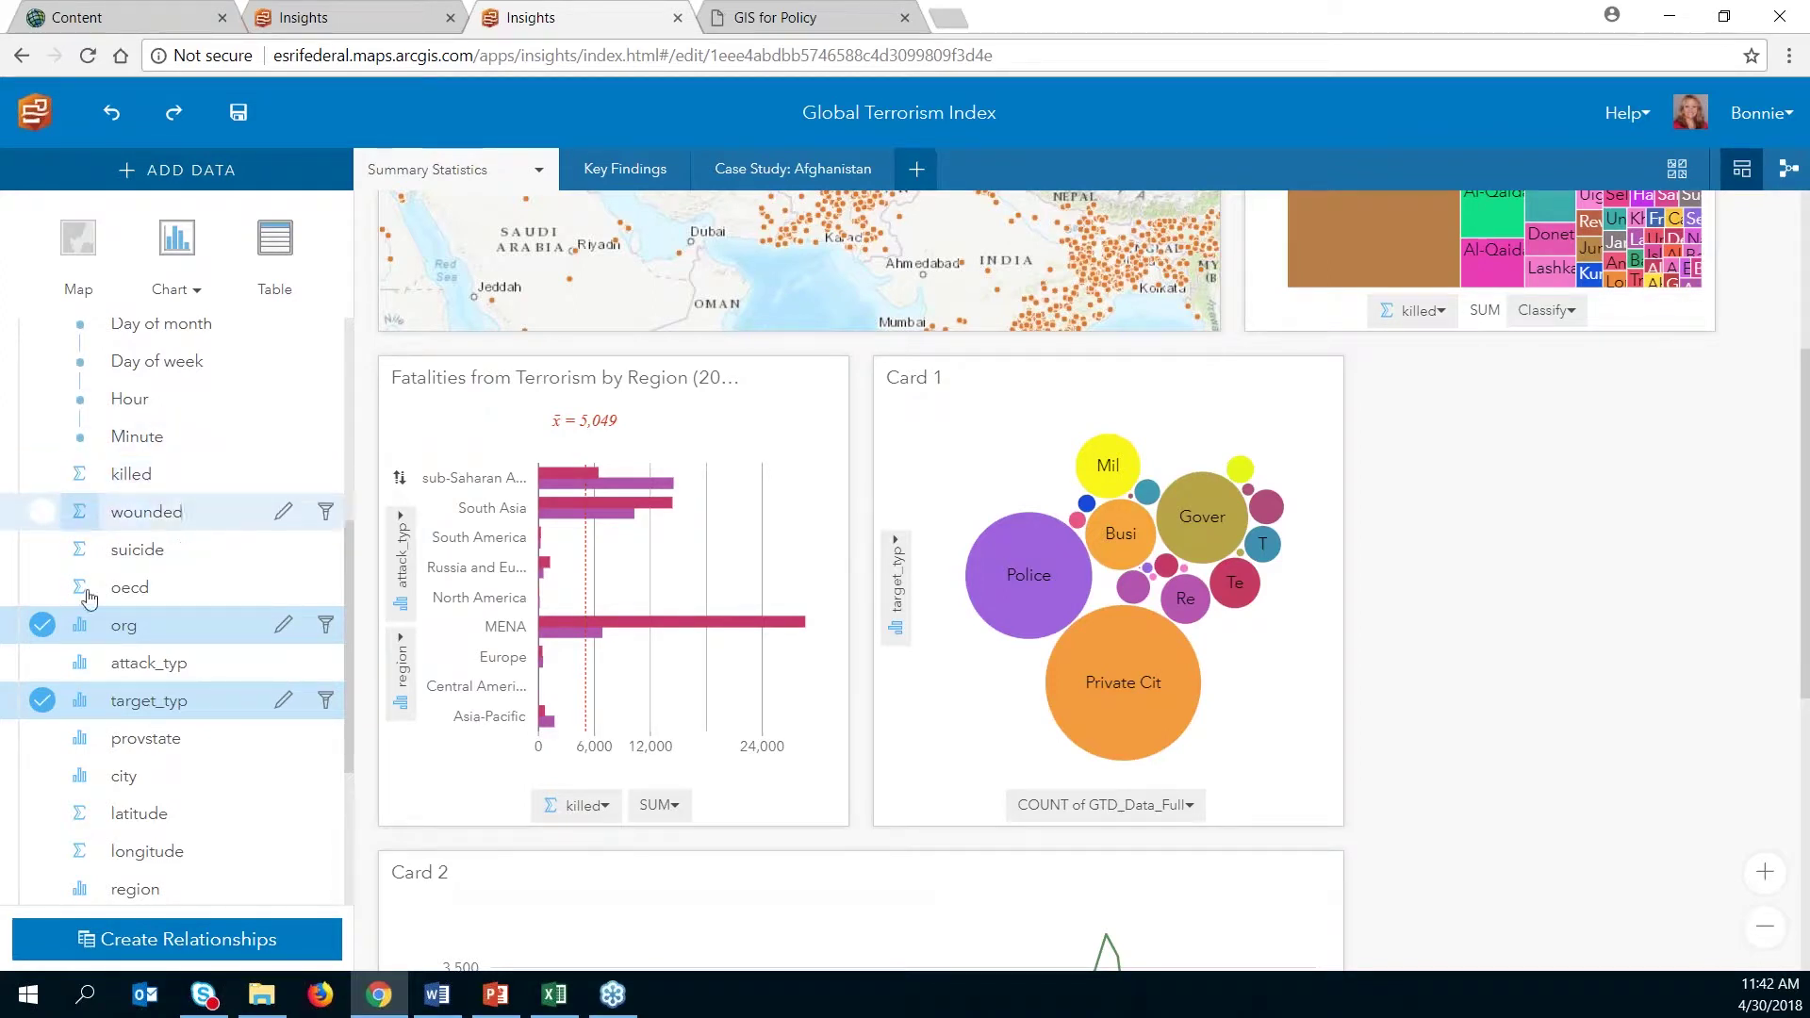
{"action": "scroll", "coordinate": [168, 674], "scroll_direction": "up", "scroll_amount": 5}
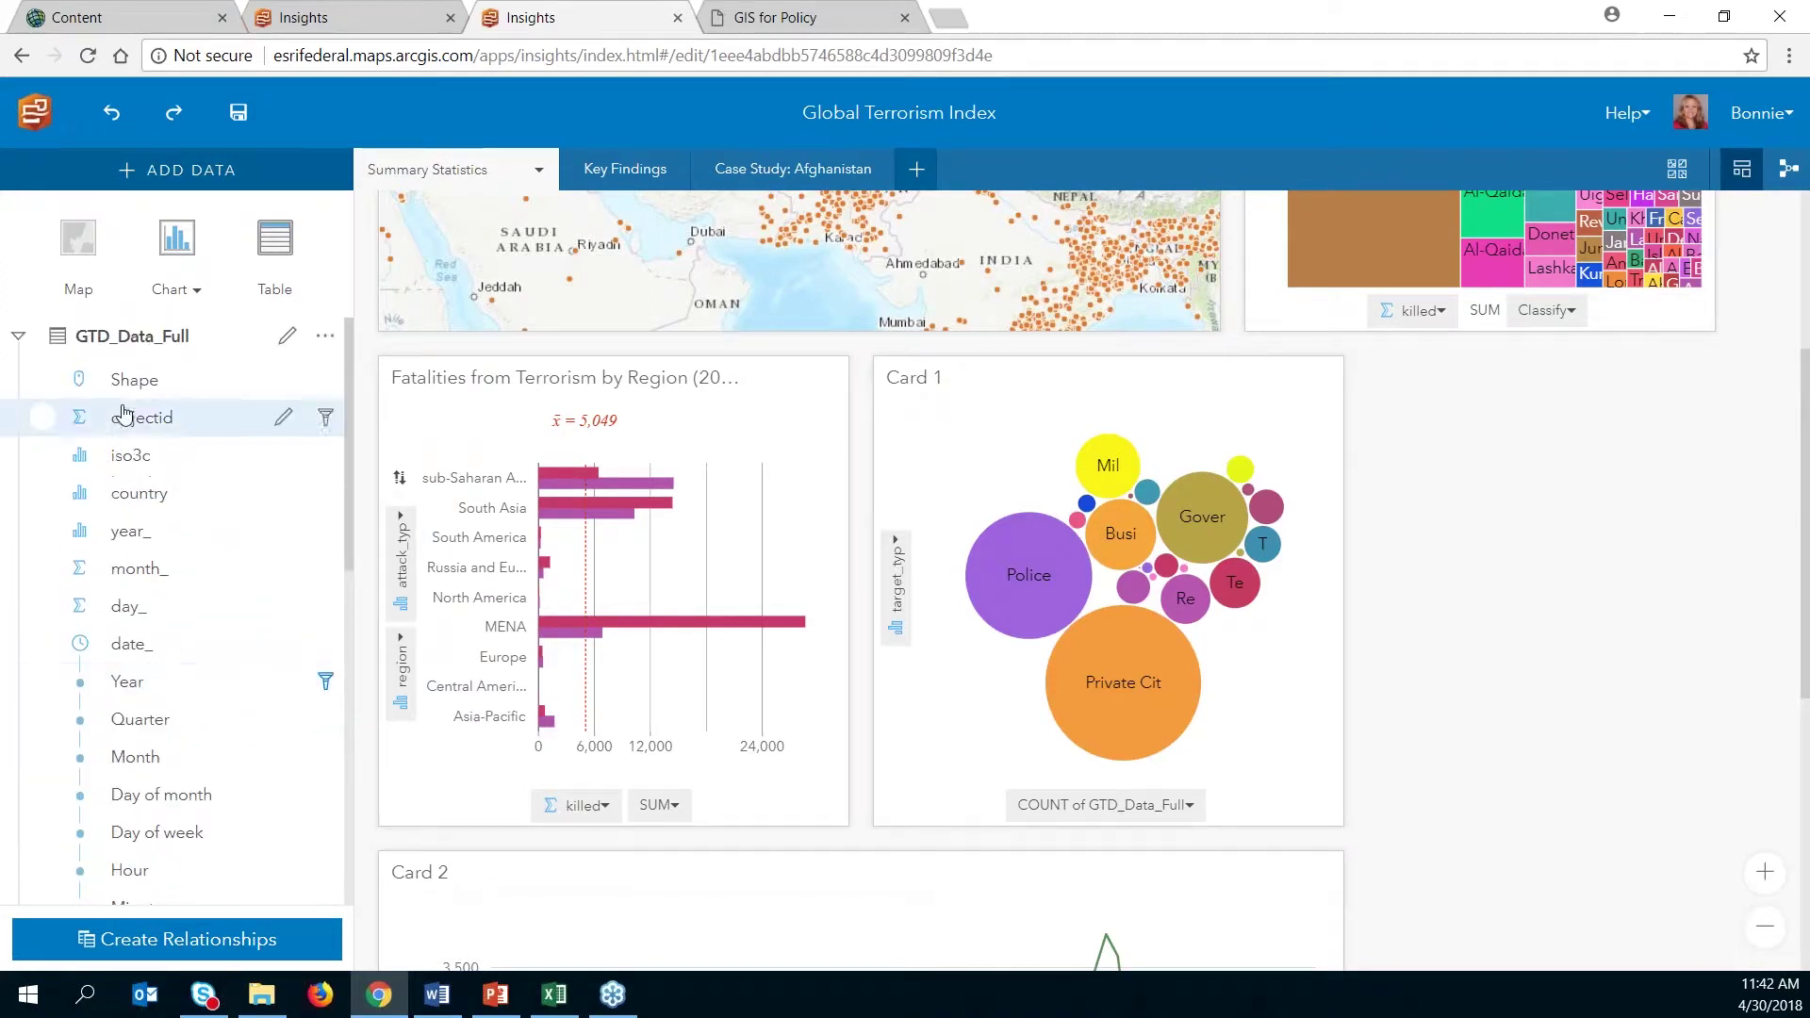
{"action": "scroll", "coordinate": [142, 613], "scroll_direction": "down", "scroll_amount": 5}
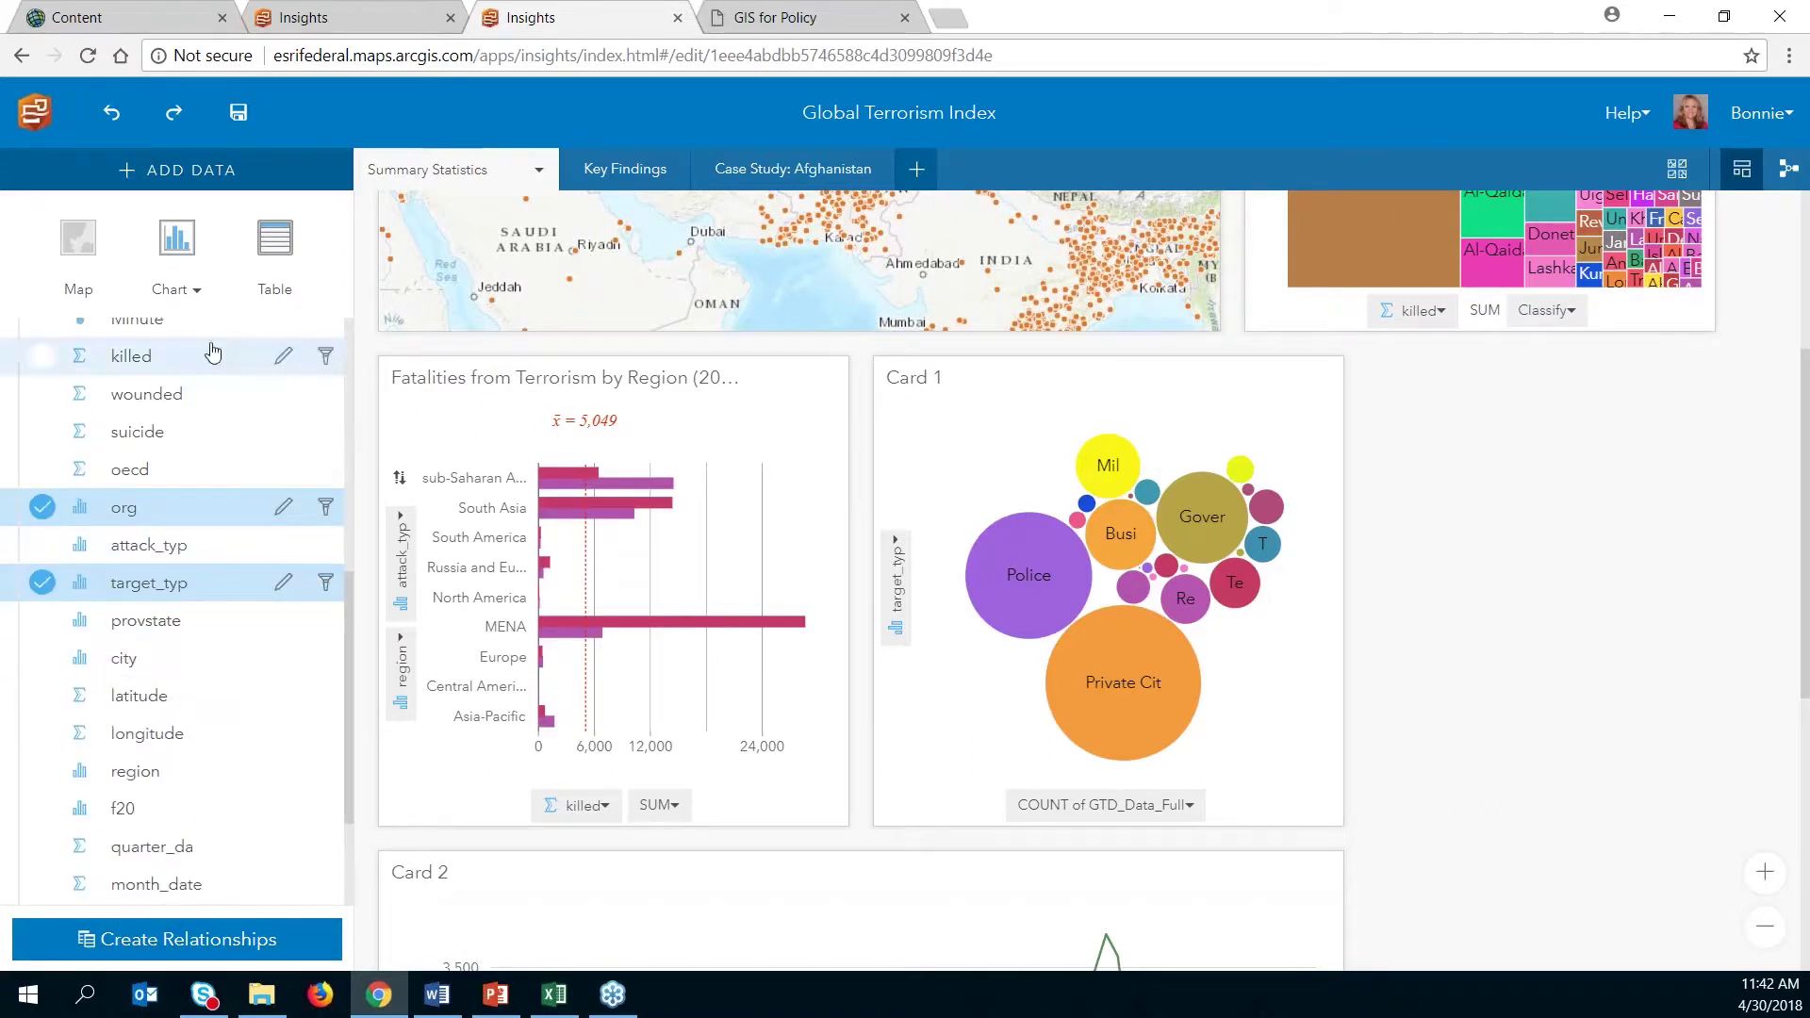
{"action": "left_click", "coordinate": [197, 291]}
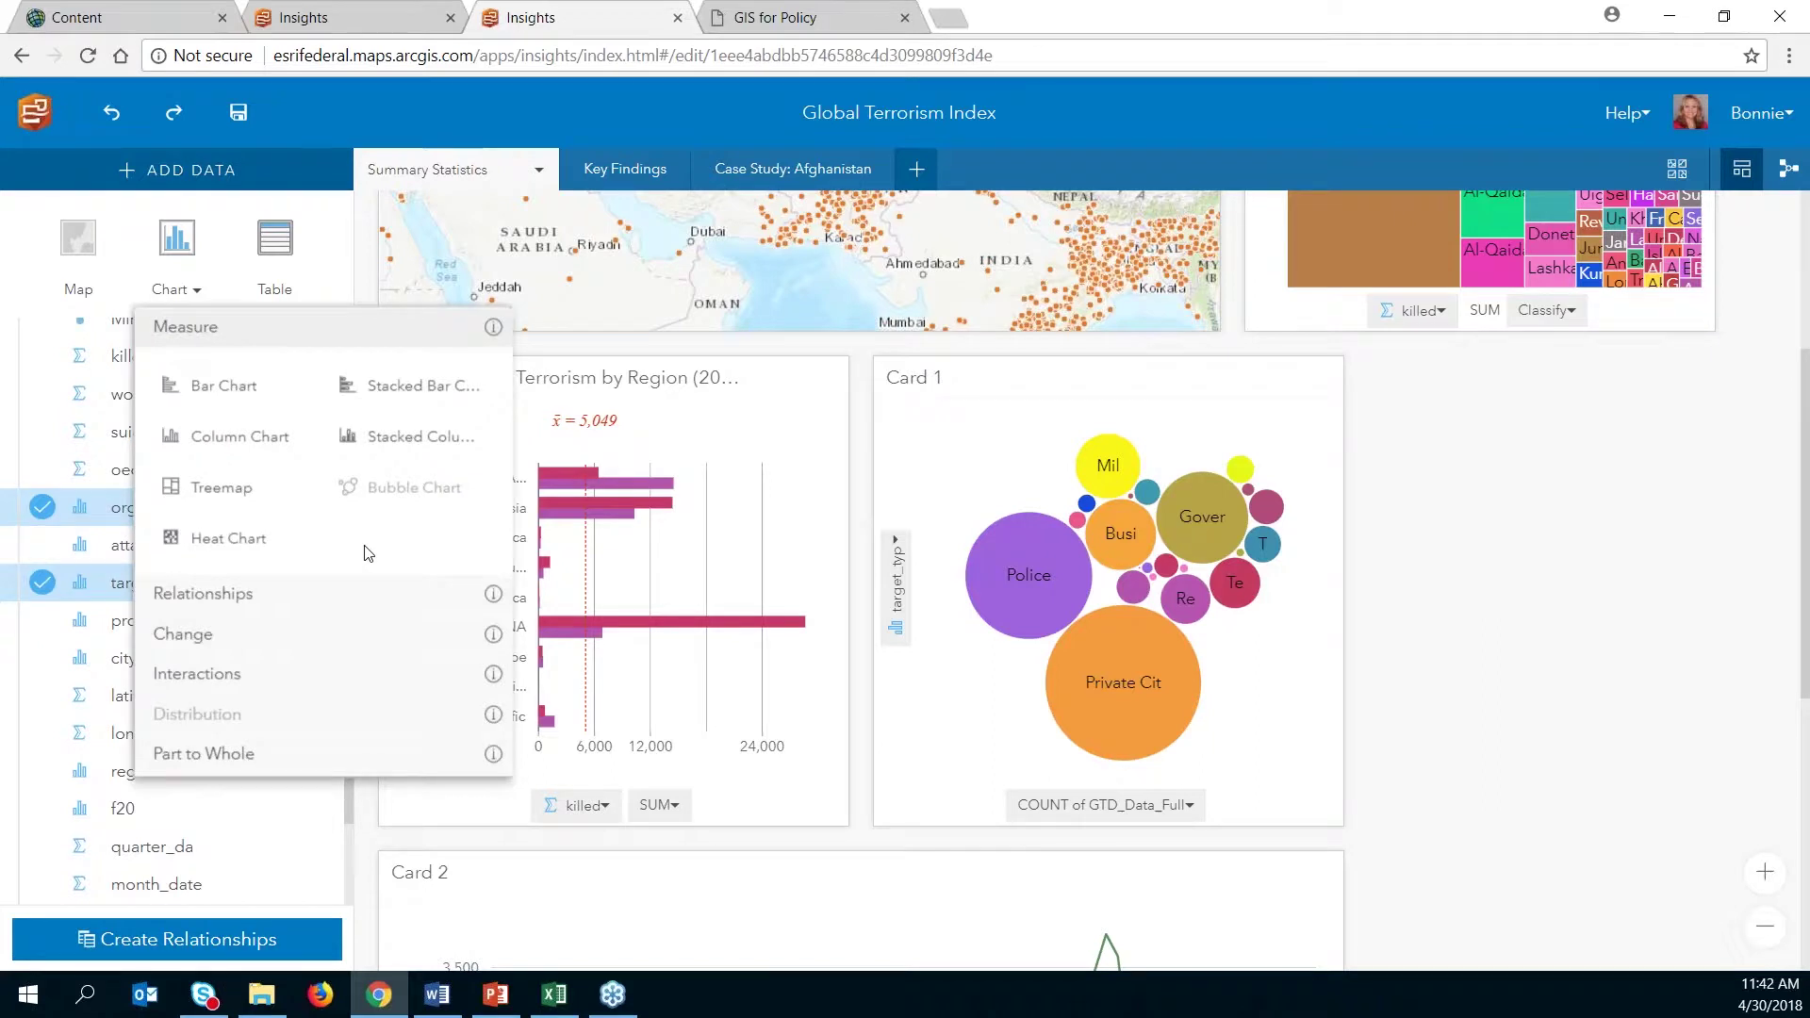
{"action": "left_click", "coordinate": [212, 594]}
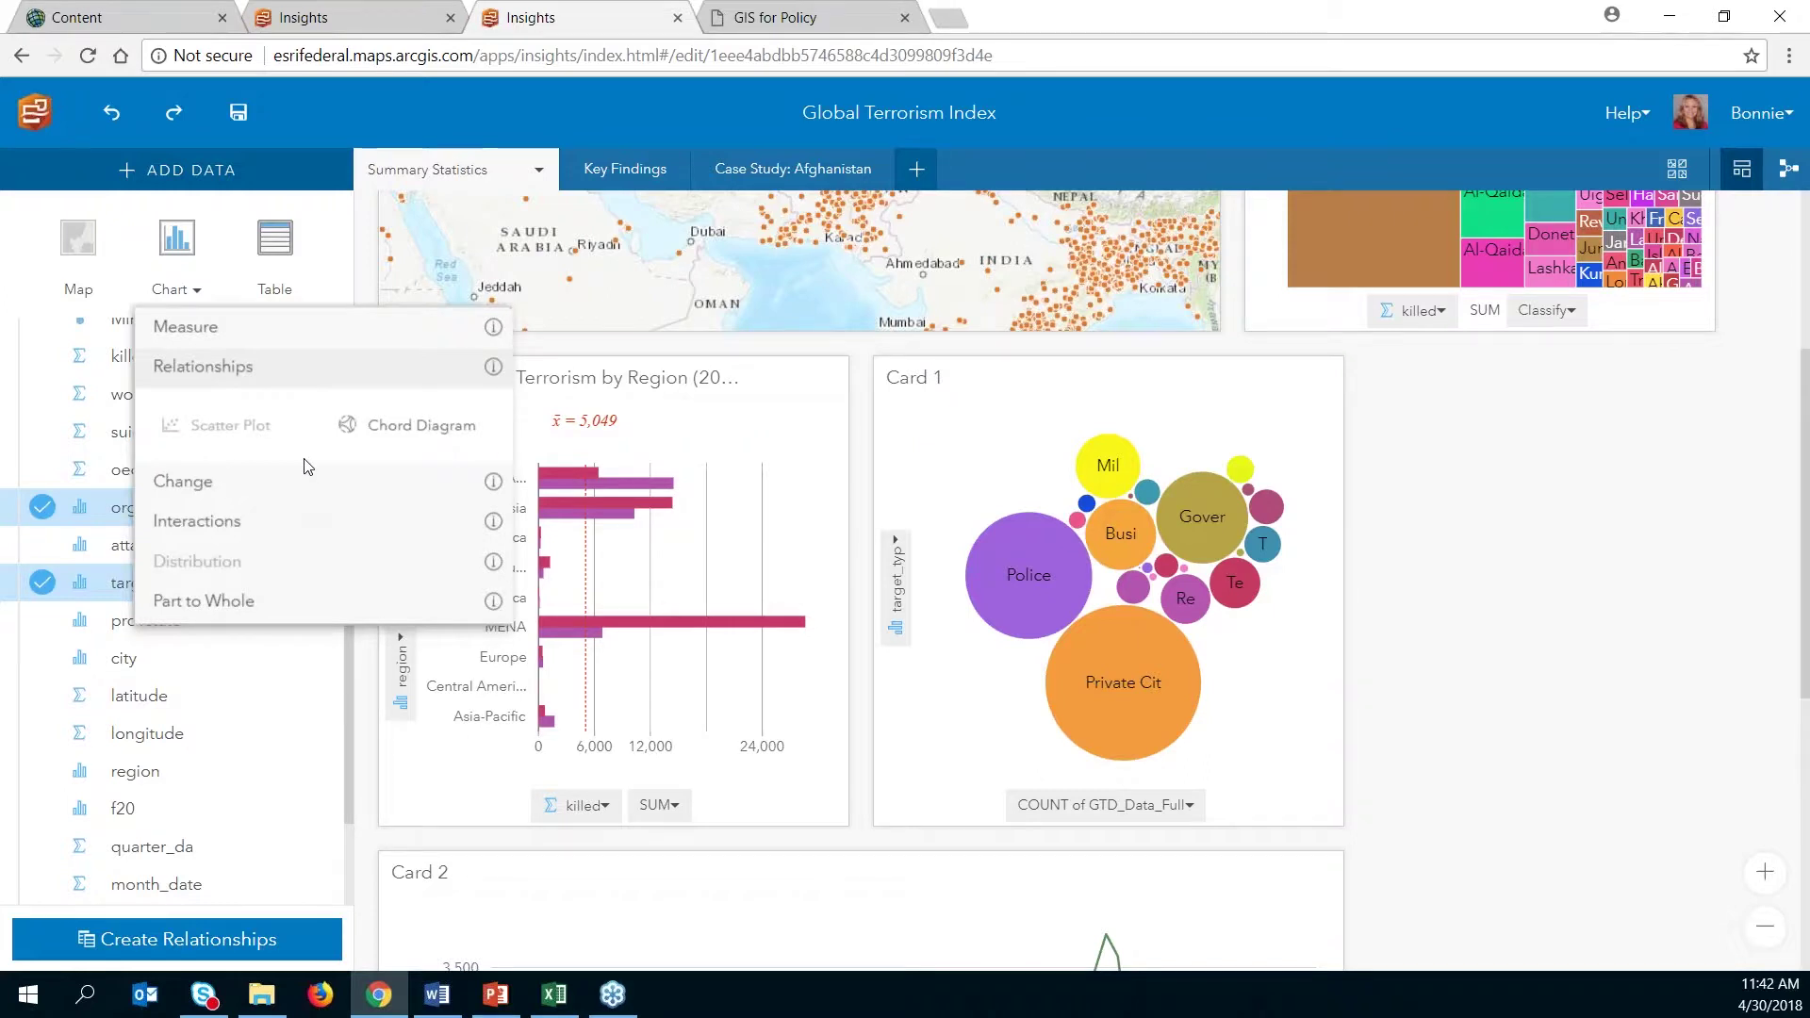
{"action": "left_click", "coordinate": [381, 435]}
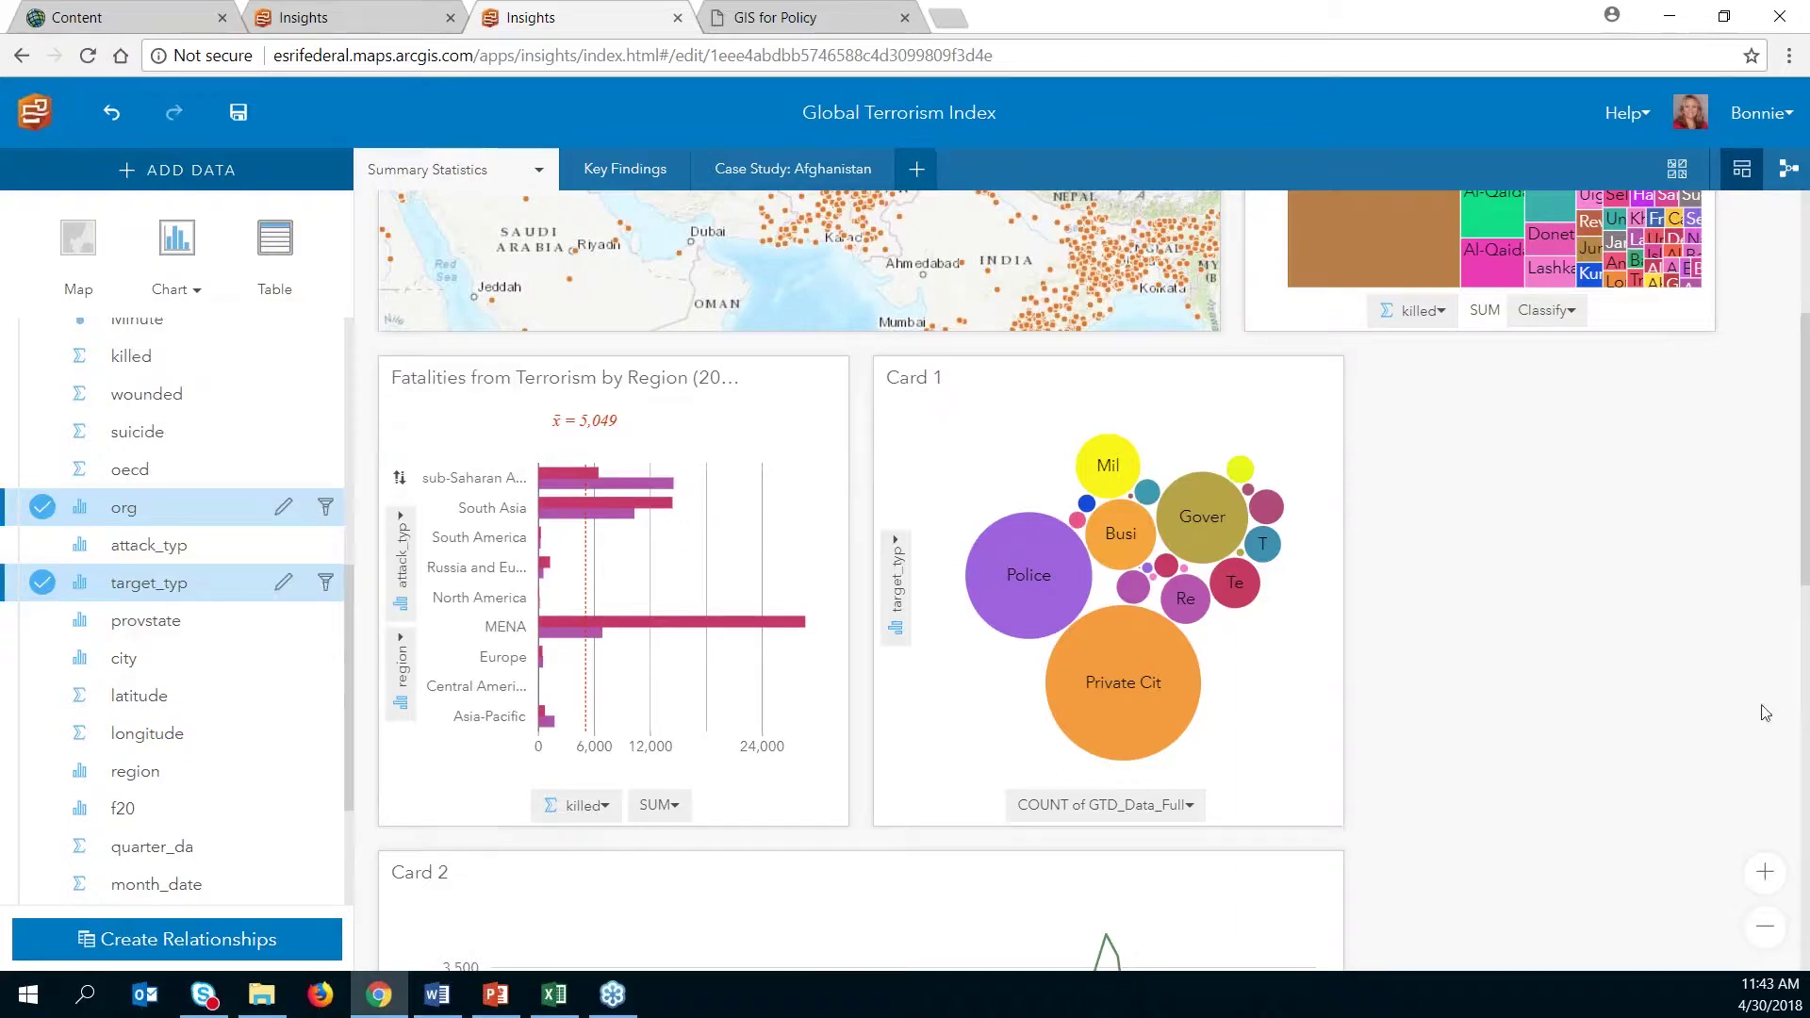
Step: Add an org card filter to the new chord diagram that excludes the Unknown organization
{"action": "scroll", "coordinate": [1690, 705], "scroll_direction": "down", "scroll_amount": 3}
{"action": "scroll", "coordinate": [1691, 705], "scroll_direction": "down", "scroll_amount": 5}
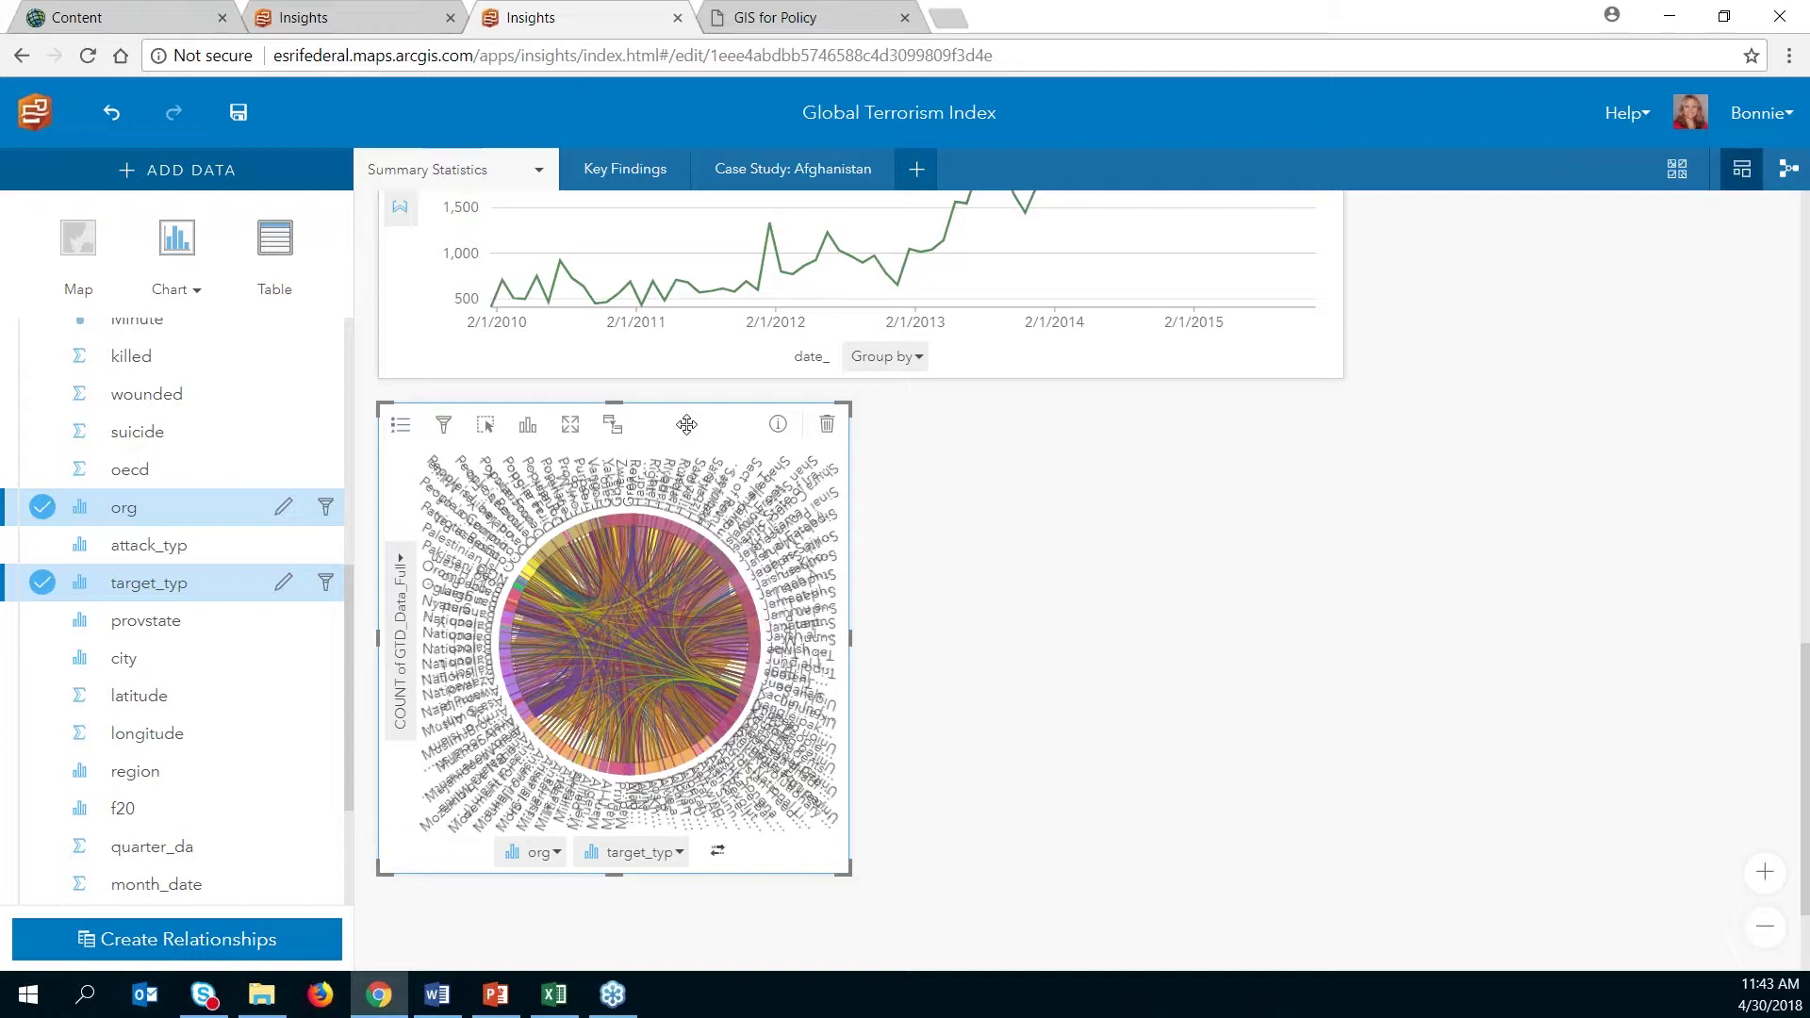
{"action": "left_click", "coordinate": [443, 424]}
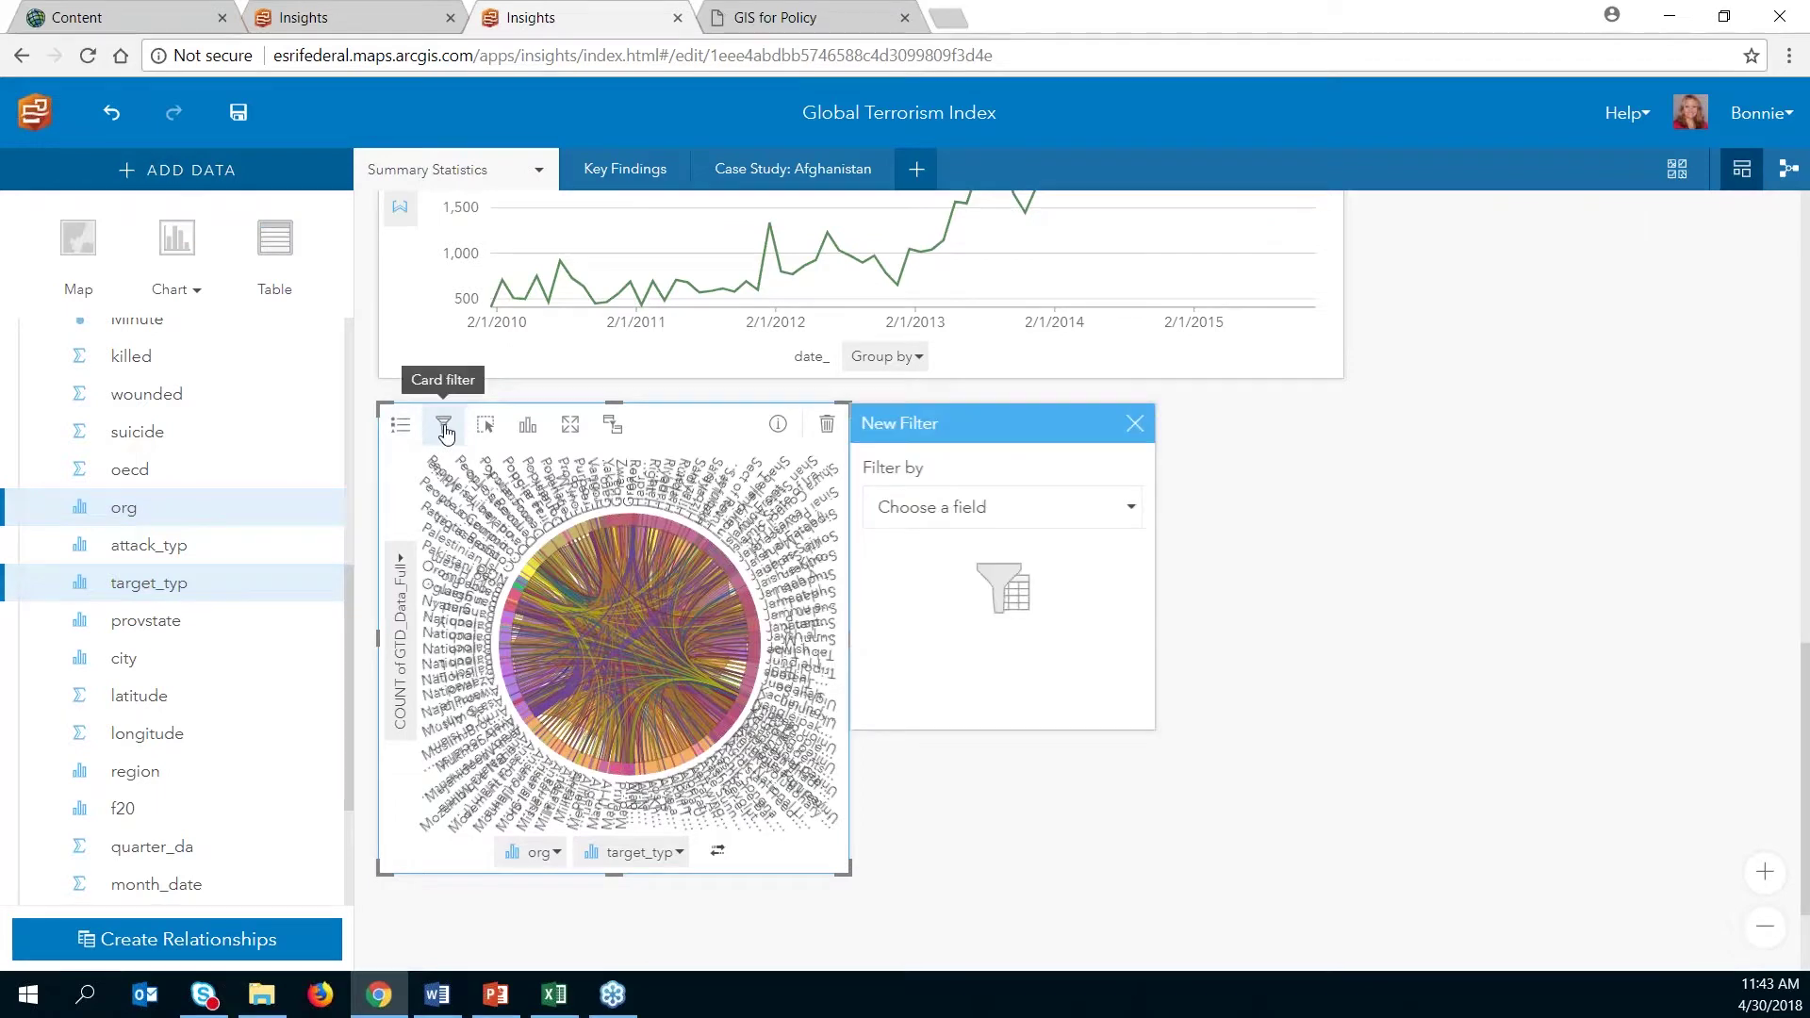
{"action": "left_click", "coordinate": [1101, 513]}
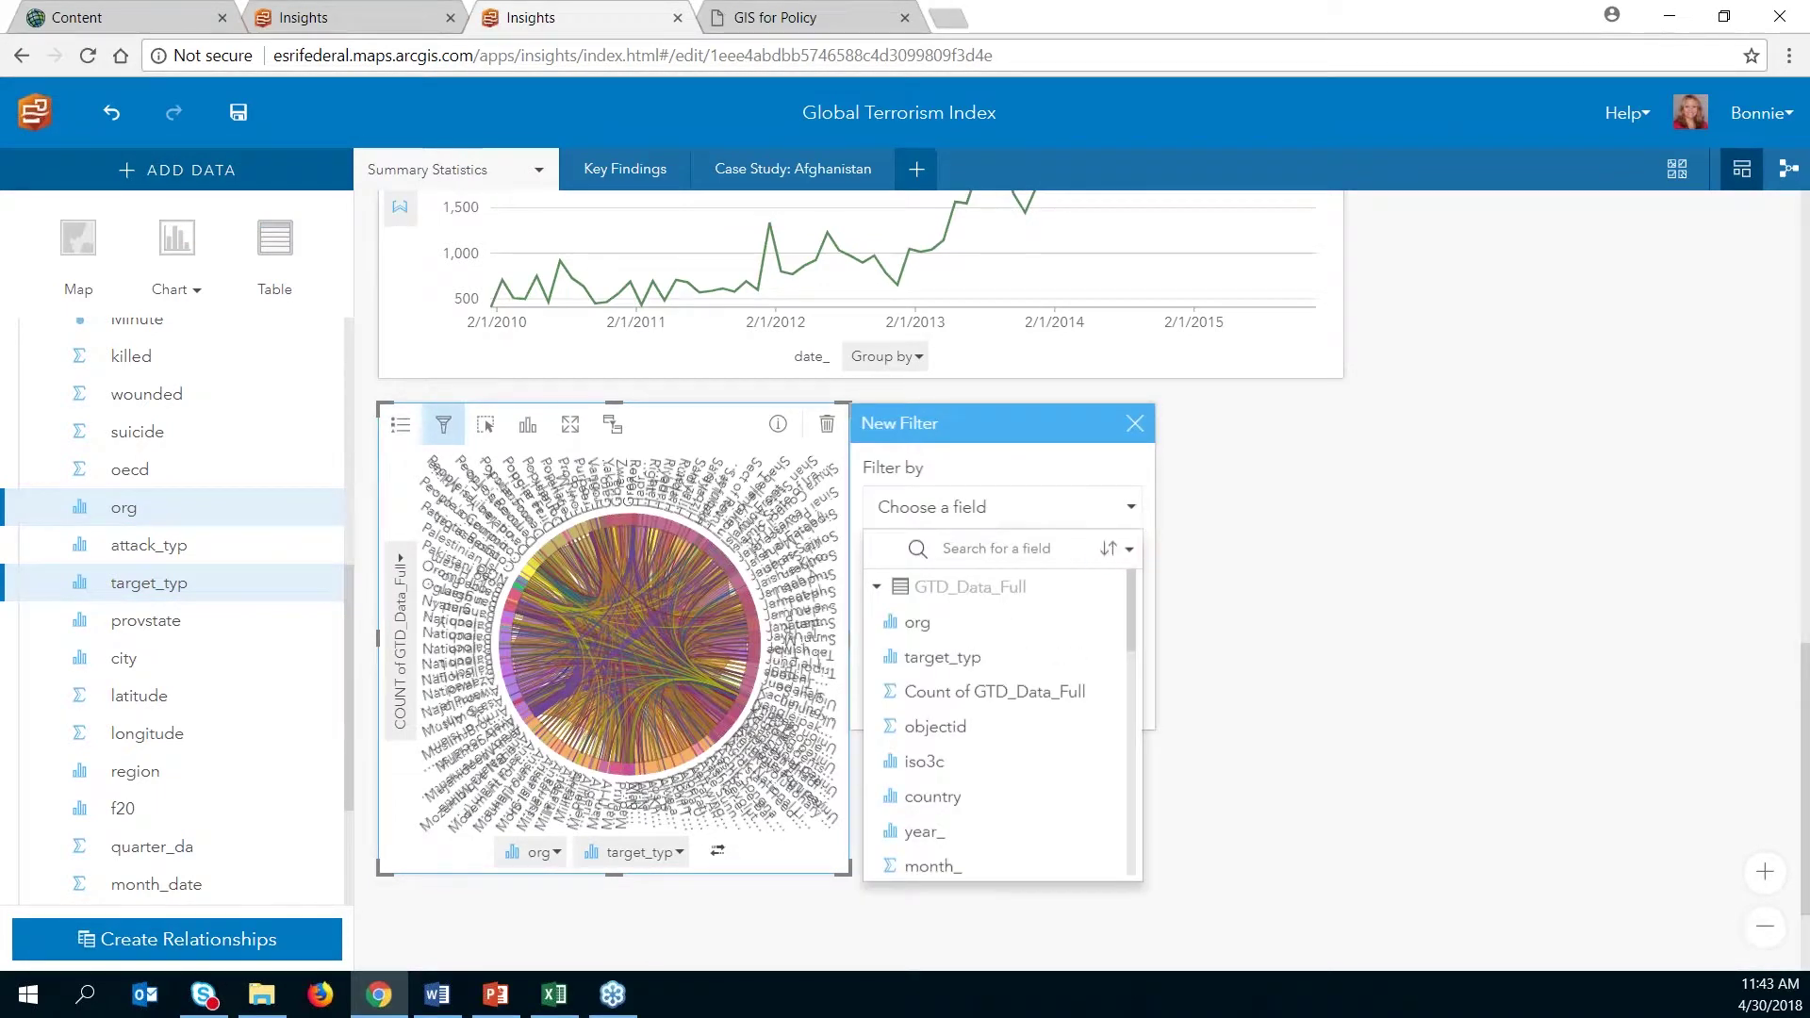
{"action": "left_click", "coordinate": [988, 634]}
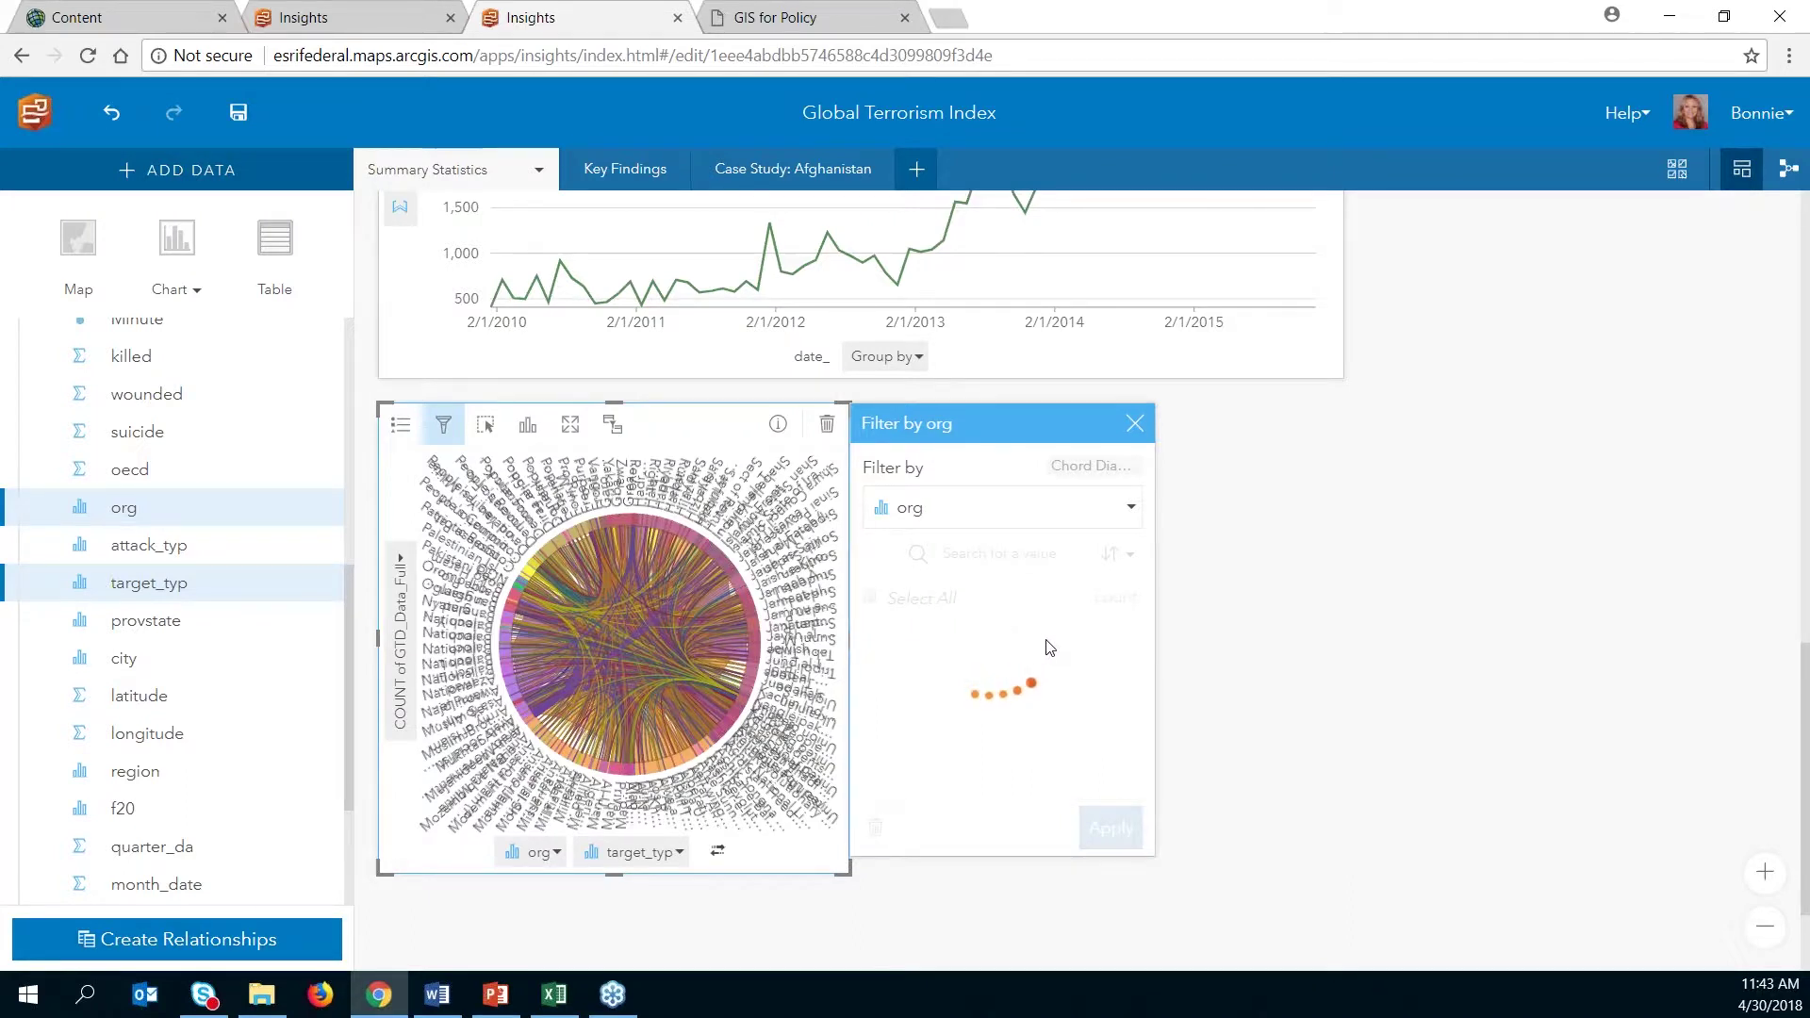
{"action": "left_click", "coordinate": [982, 552]}
{"action": "type", "text": "unknown"}
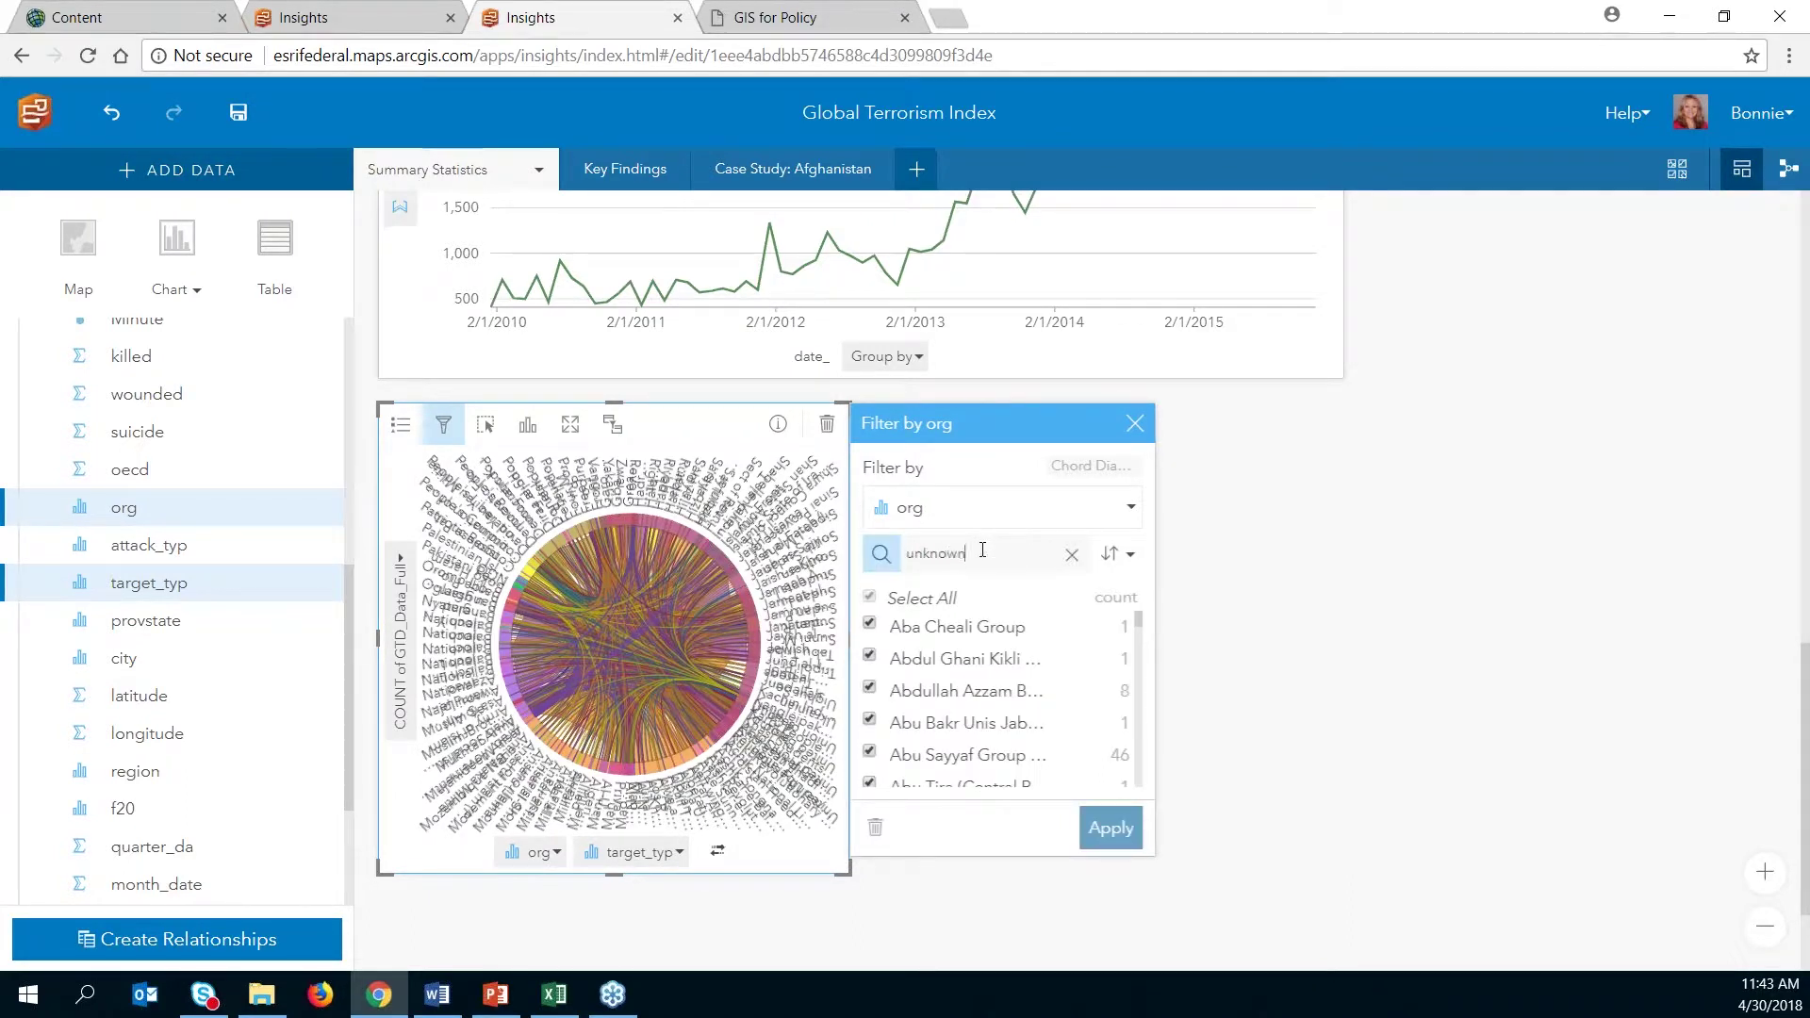
{"action": "left_click", "coordinate": [869, 624]}
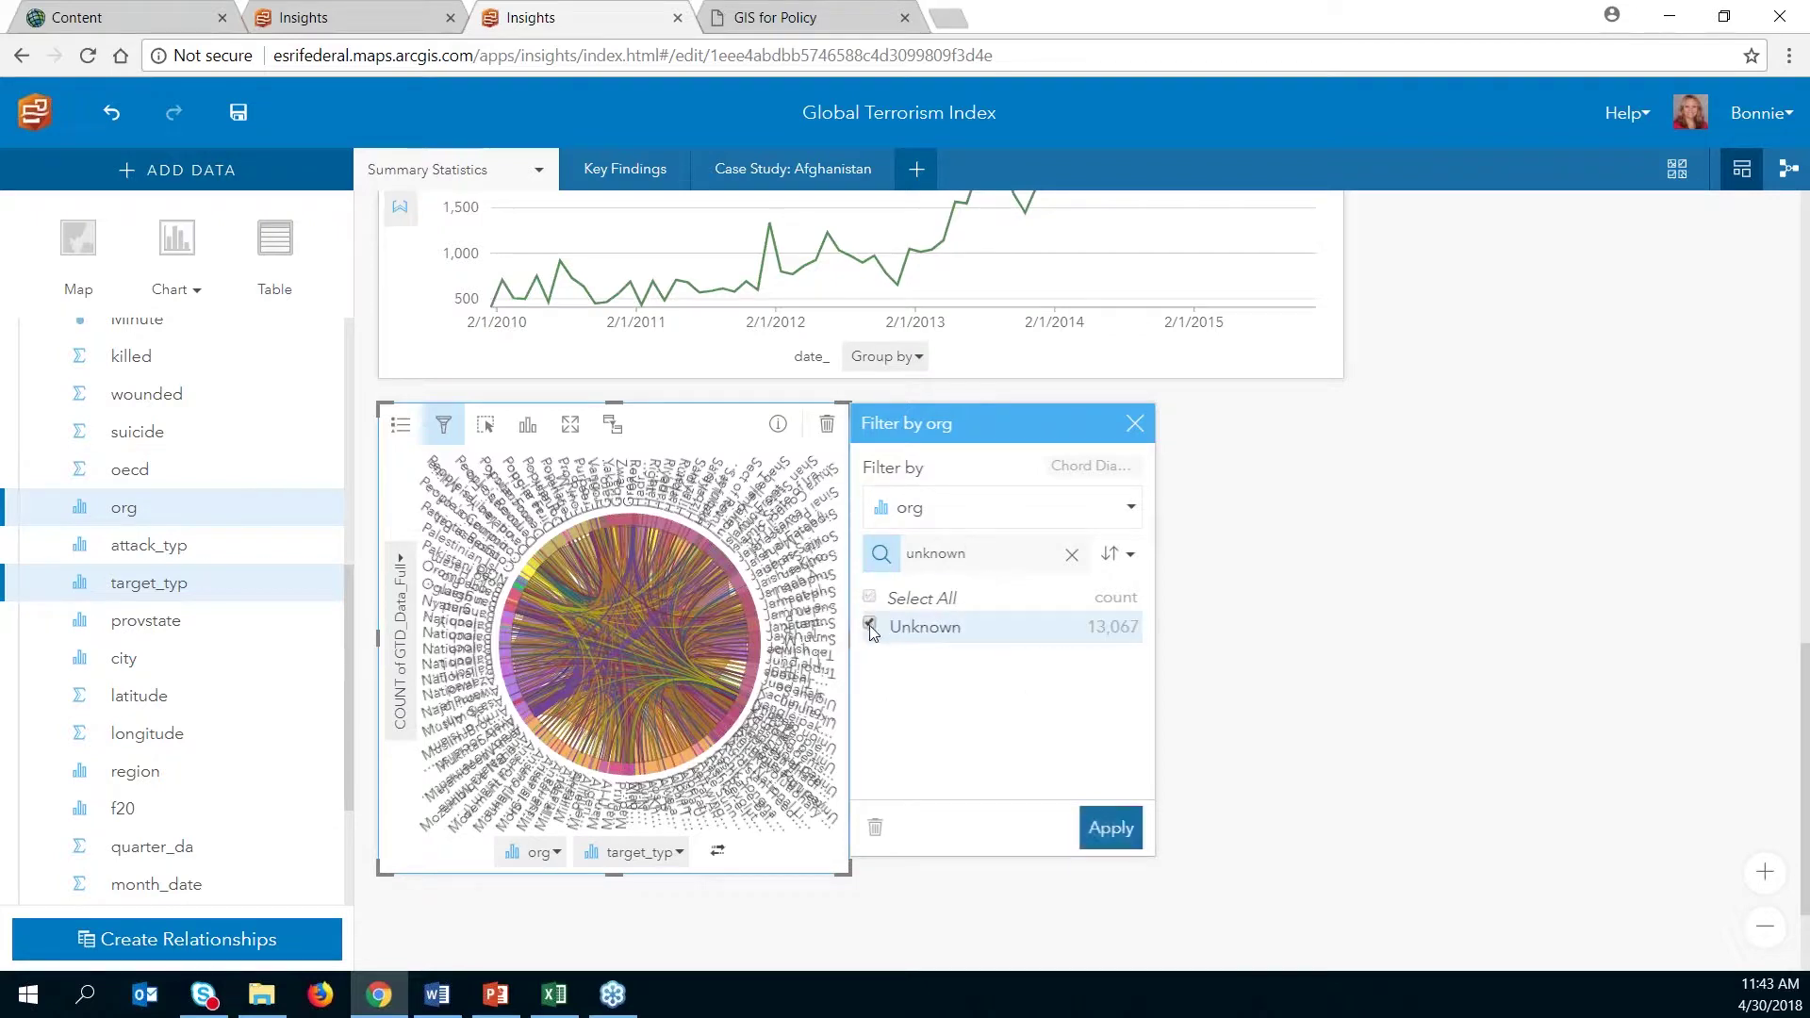
{"action": "left_click", "coordinate": [1102, 828]}
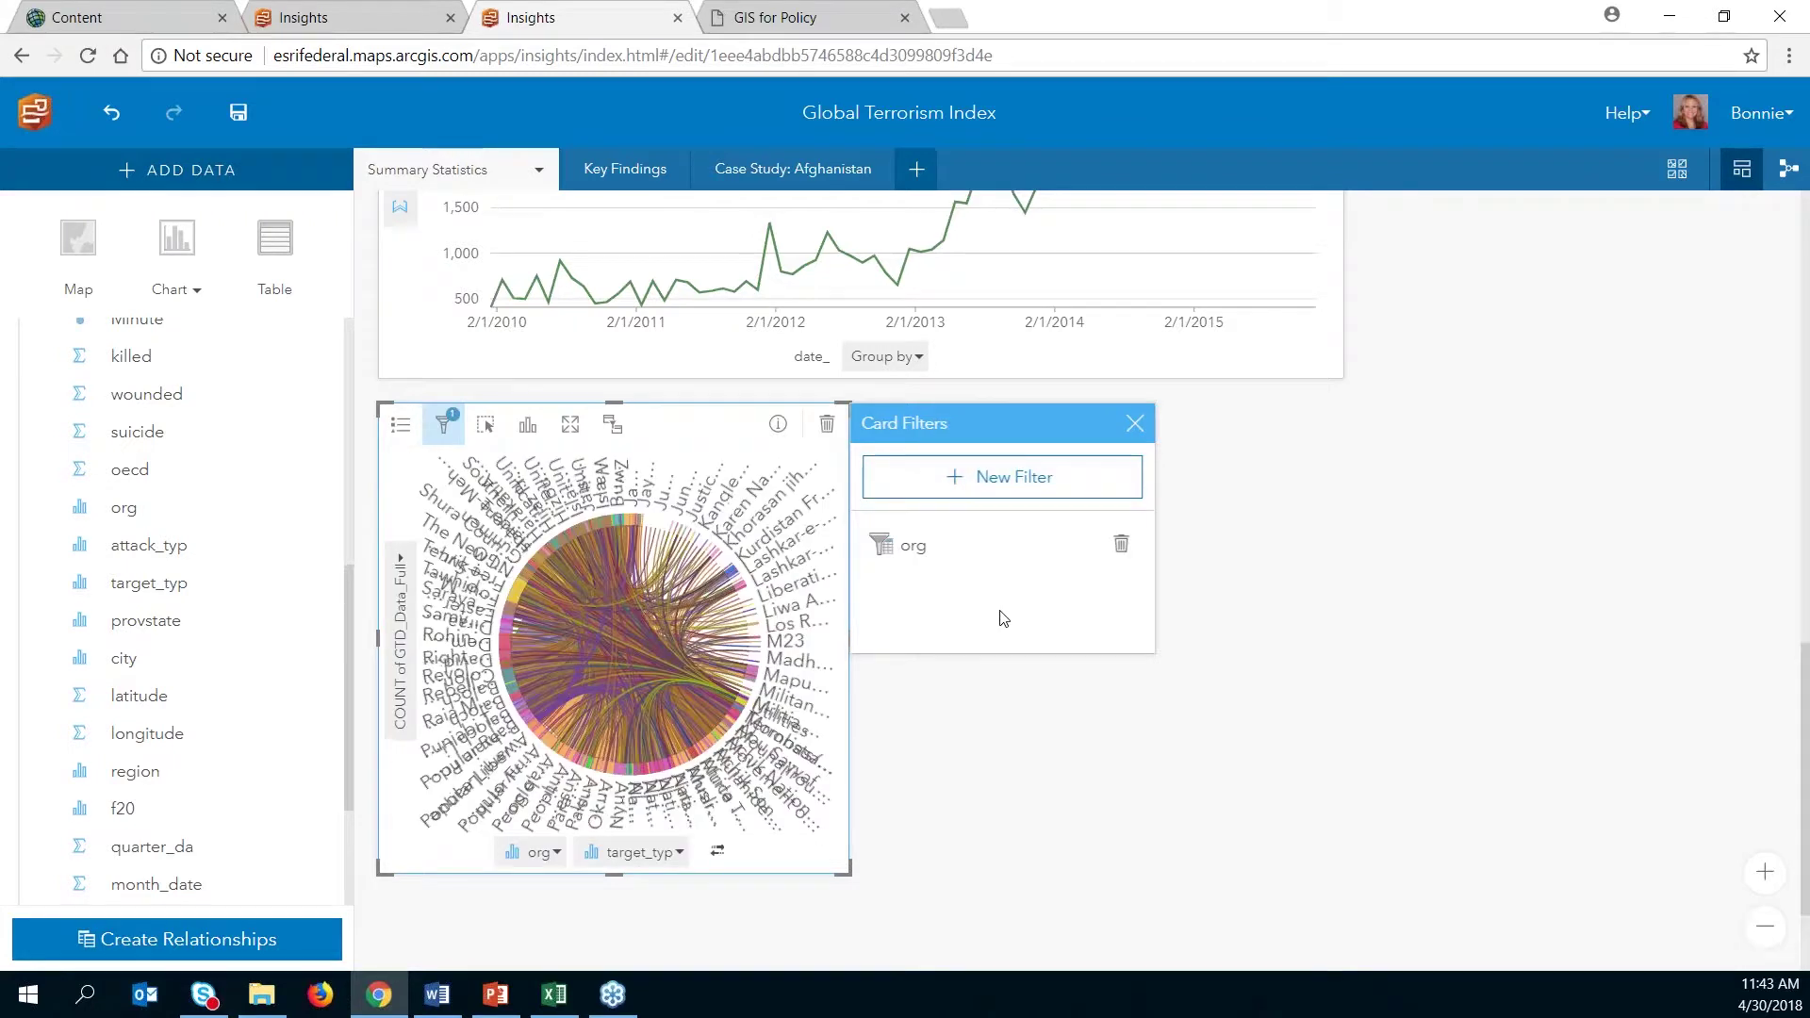
Step: Add a target_typ card filter to the chord diagram that excludes one target type
{"action": "left_click", "coordinate": [1003, 476]}
{"action": "left_click", "coordinate": [952, 518]}
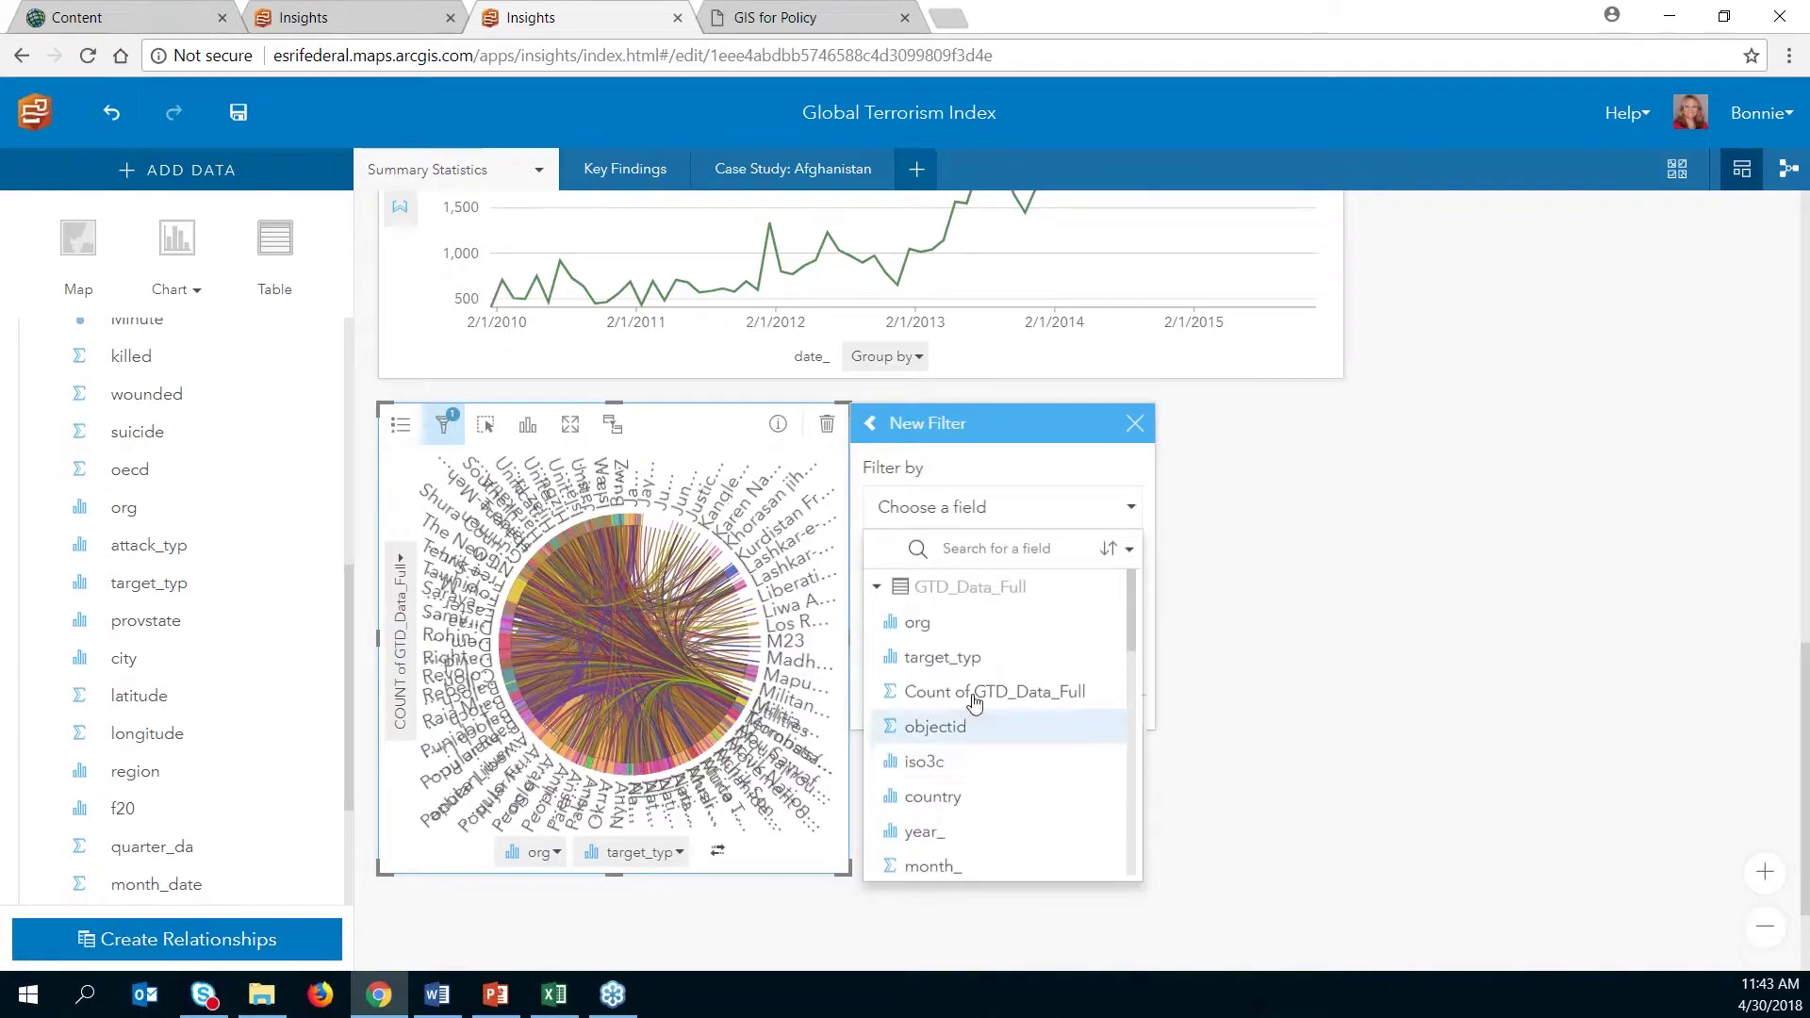
{"action": "left_click", "coordinate": [969, 657]}
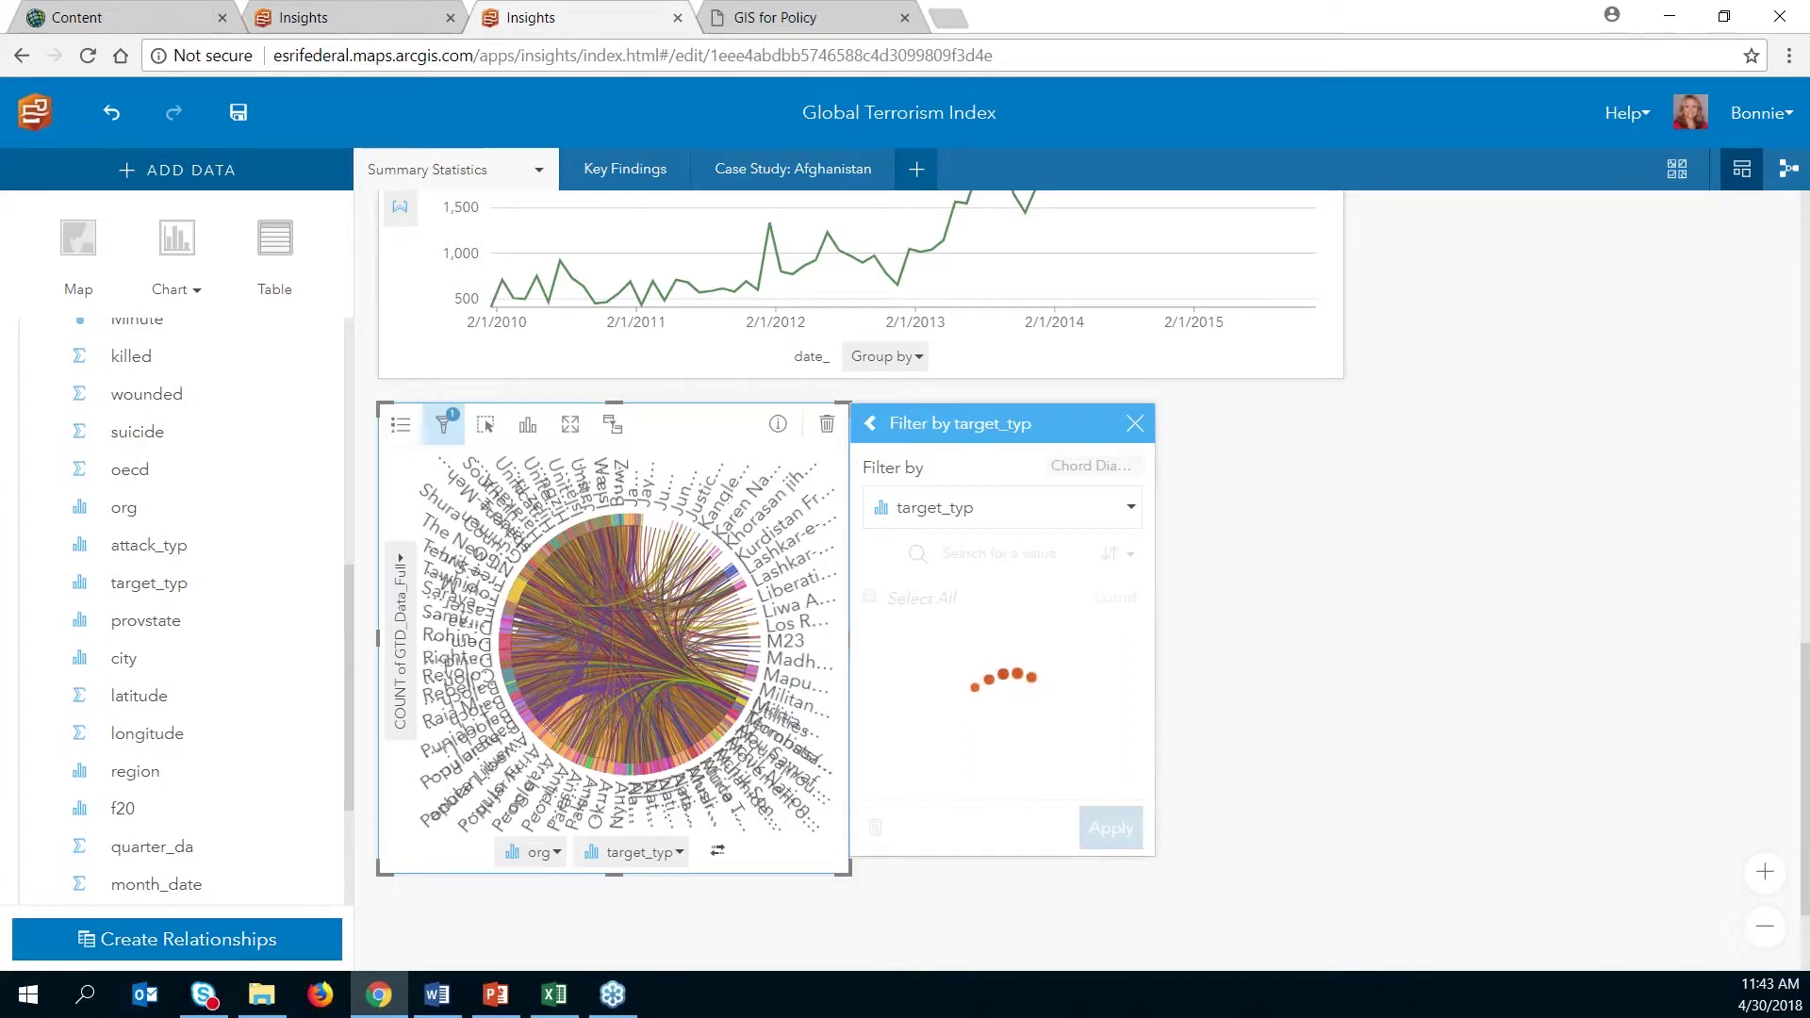
{"action": "scroll", "coordinate": [937, 758], "scroll_direction": "down", "scroll_amount": 5}
{"action": "left_click", "coordinate": [869, 708]}
{"action": "left_click", "coordinate": [1110, 827]}
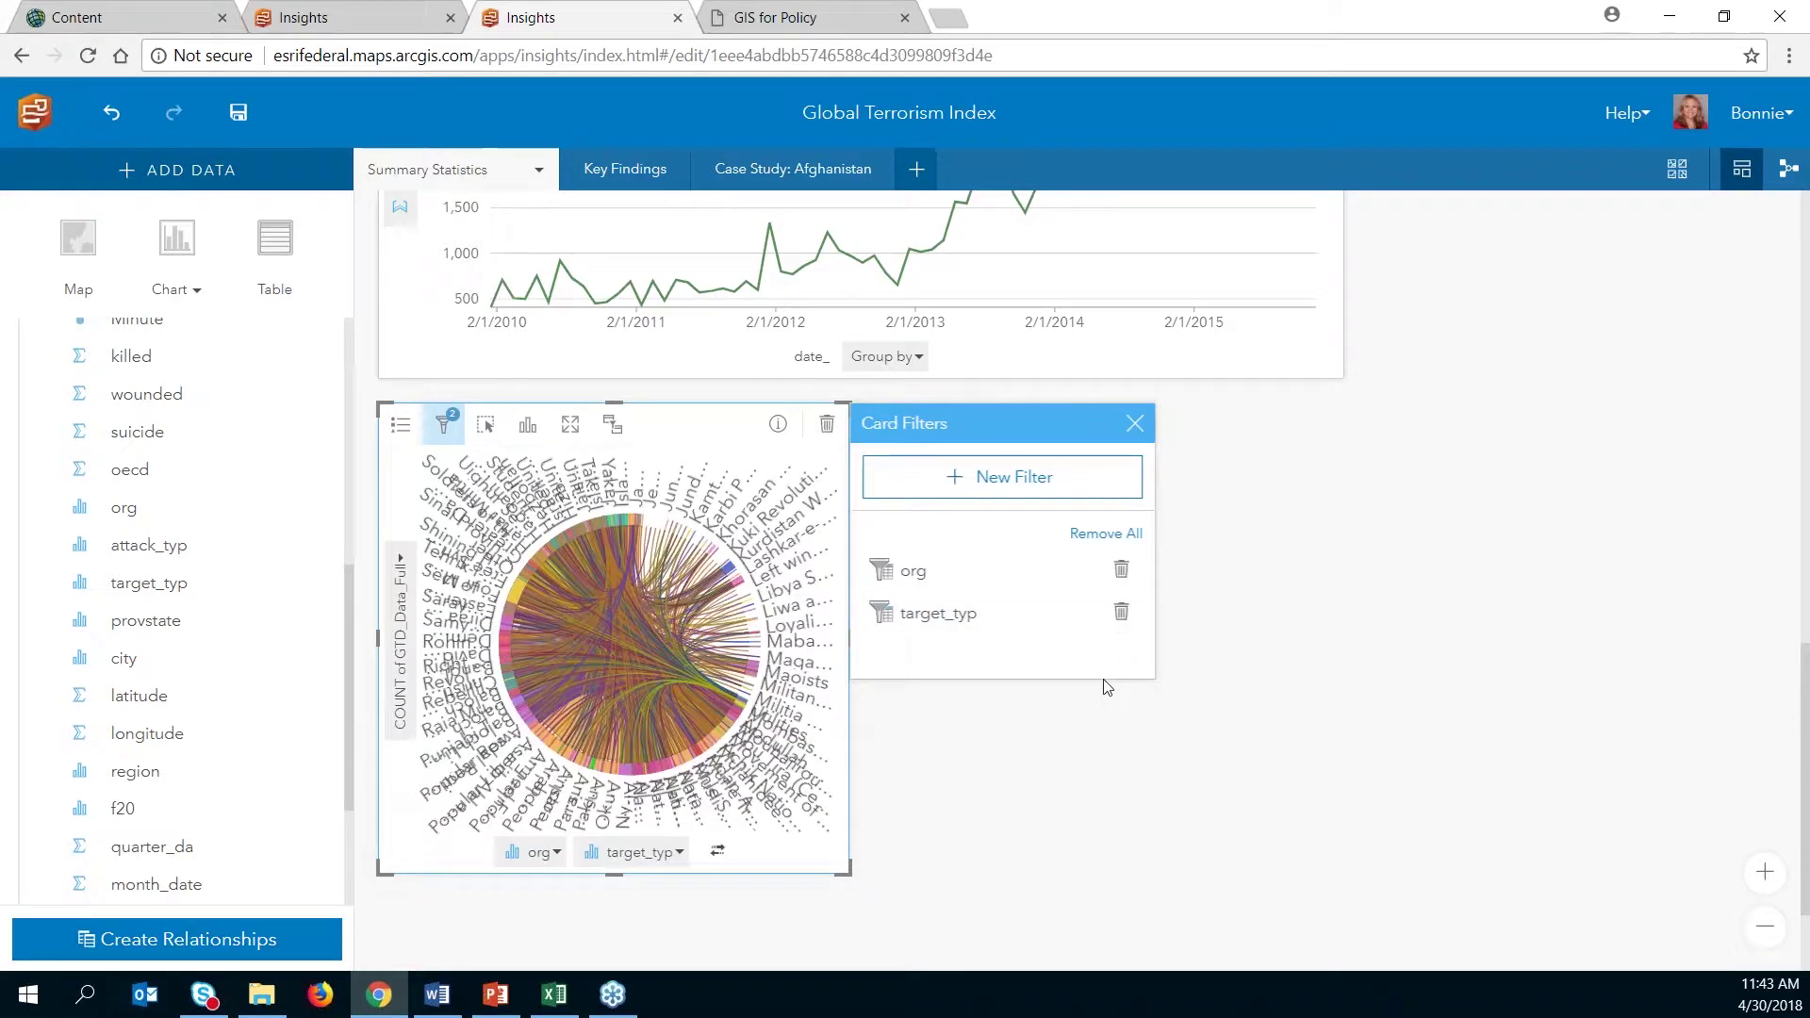
Step: Add a killed card filter to the chord diagram with a minimum of 100 and close the card filters
{"action": "left_click", "coordinate": [974, 483]}
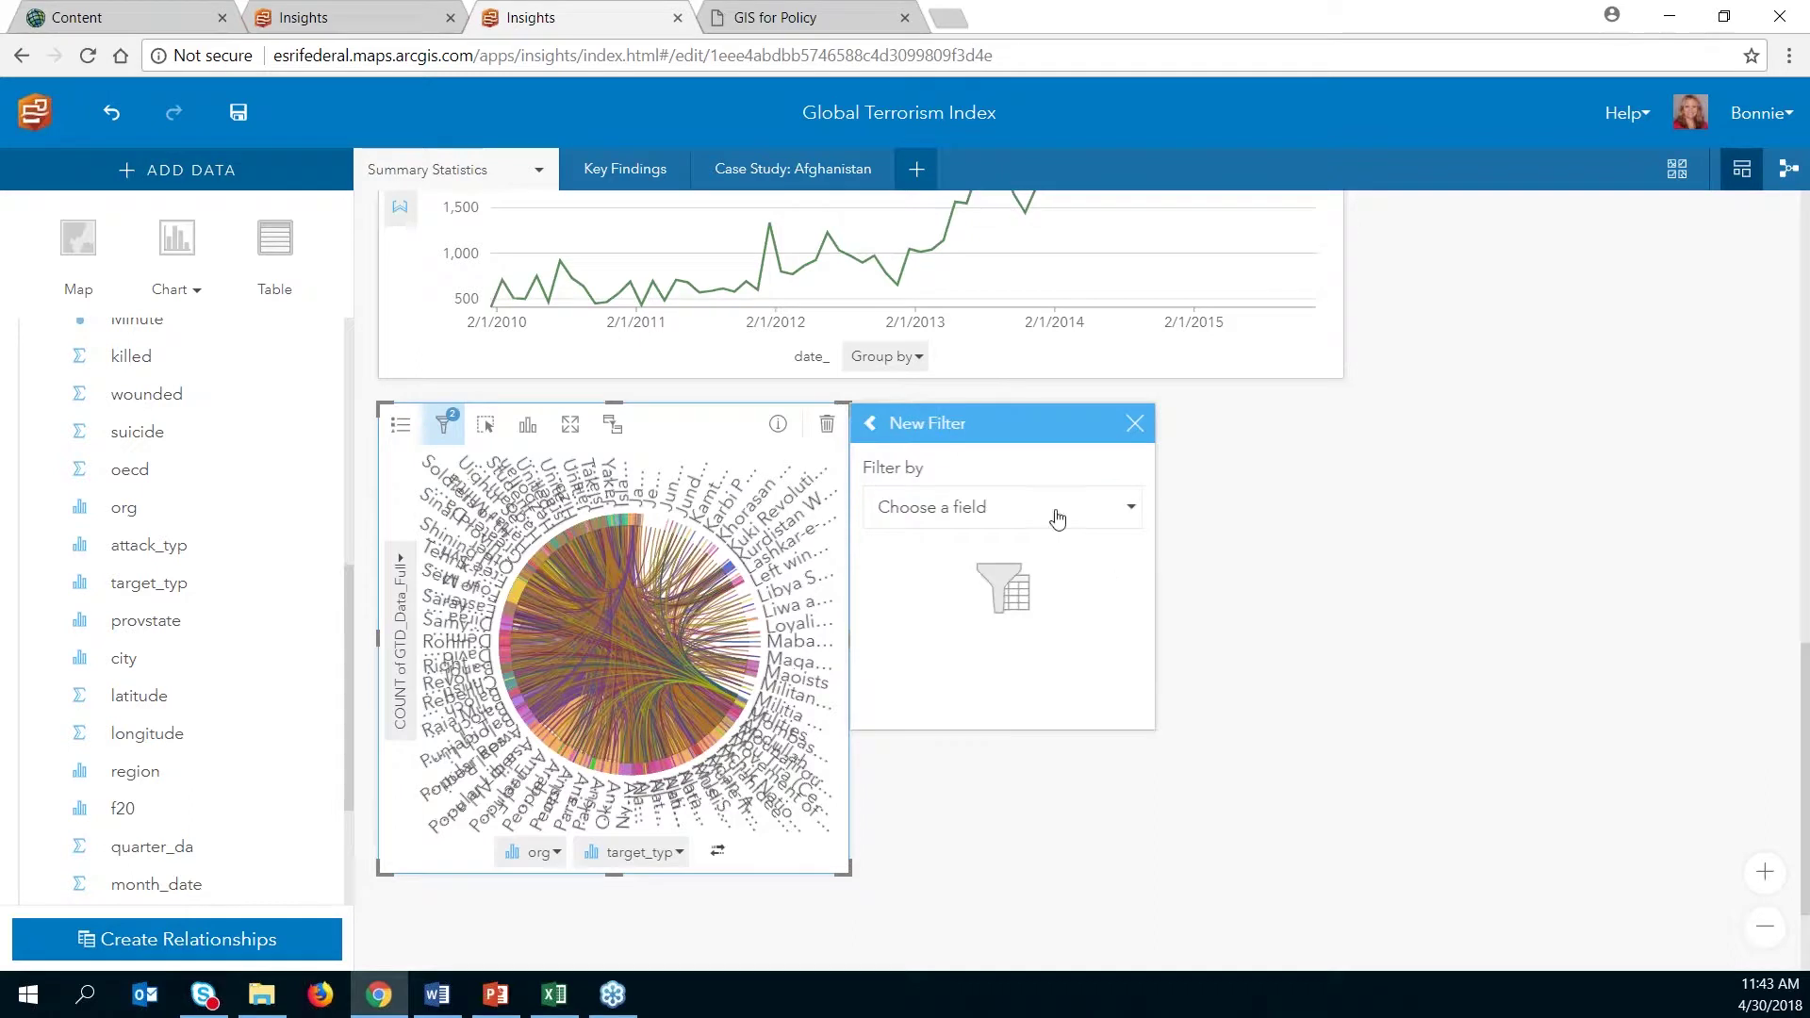
{"action": "left_click", "coordinate": [1059, 528]}
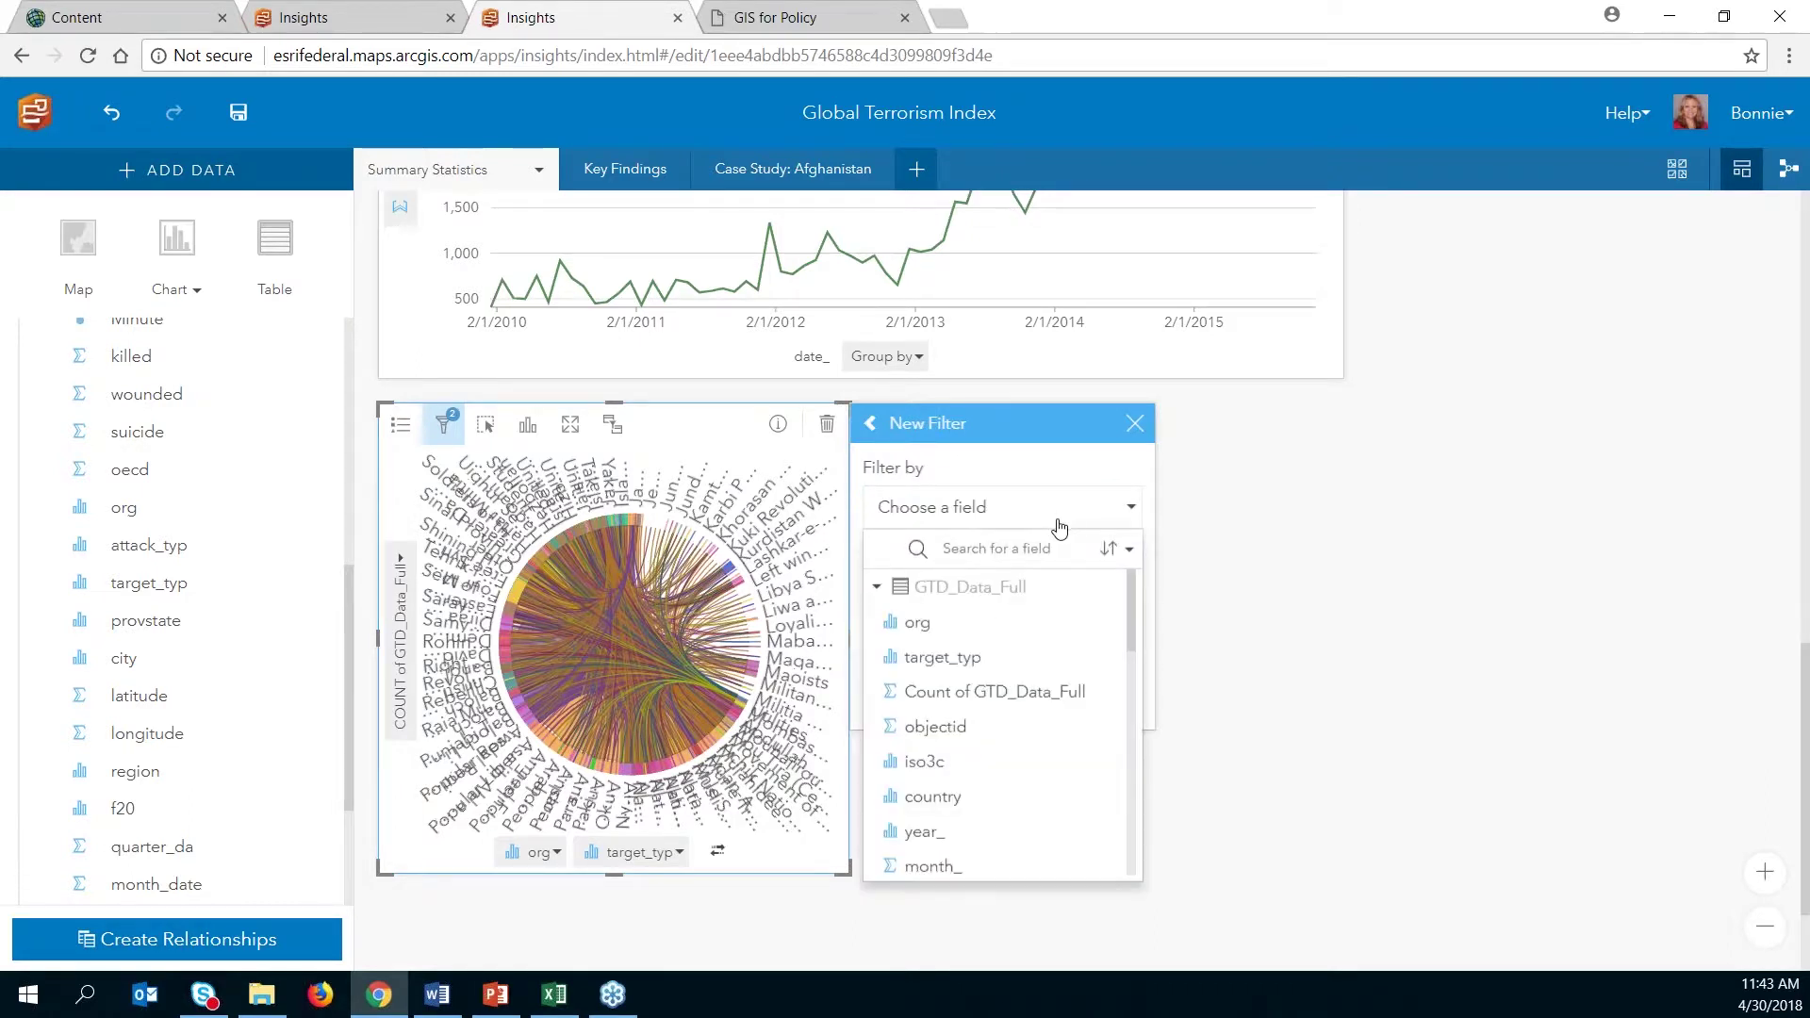
{"action": "scroll", "coordinate": [1004, 679], "scroll_direction": "down", "scroll_amount": 3}
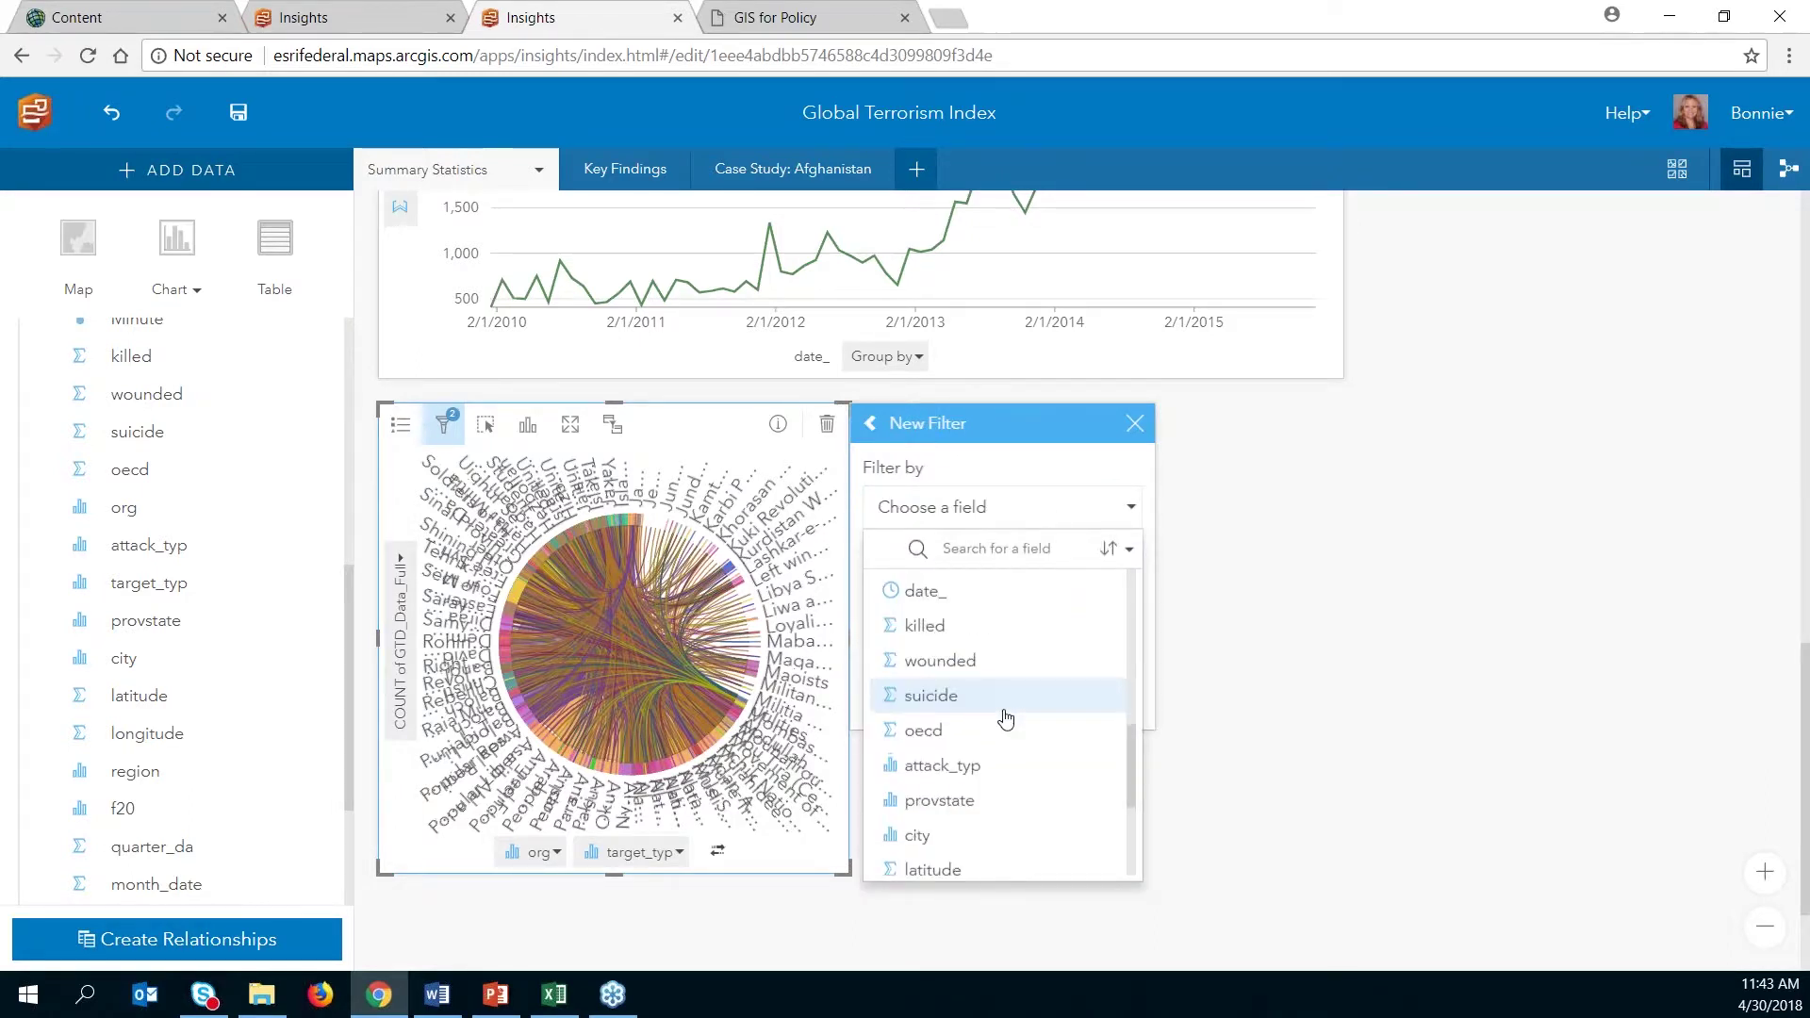
{"action": "left_click", "coordinate": [978, 629]}
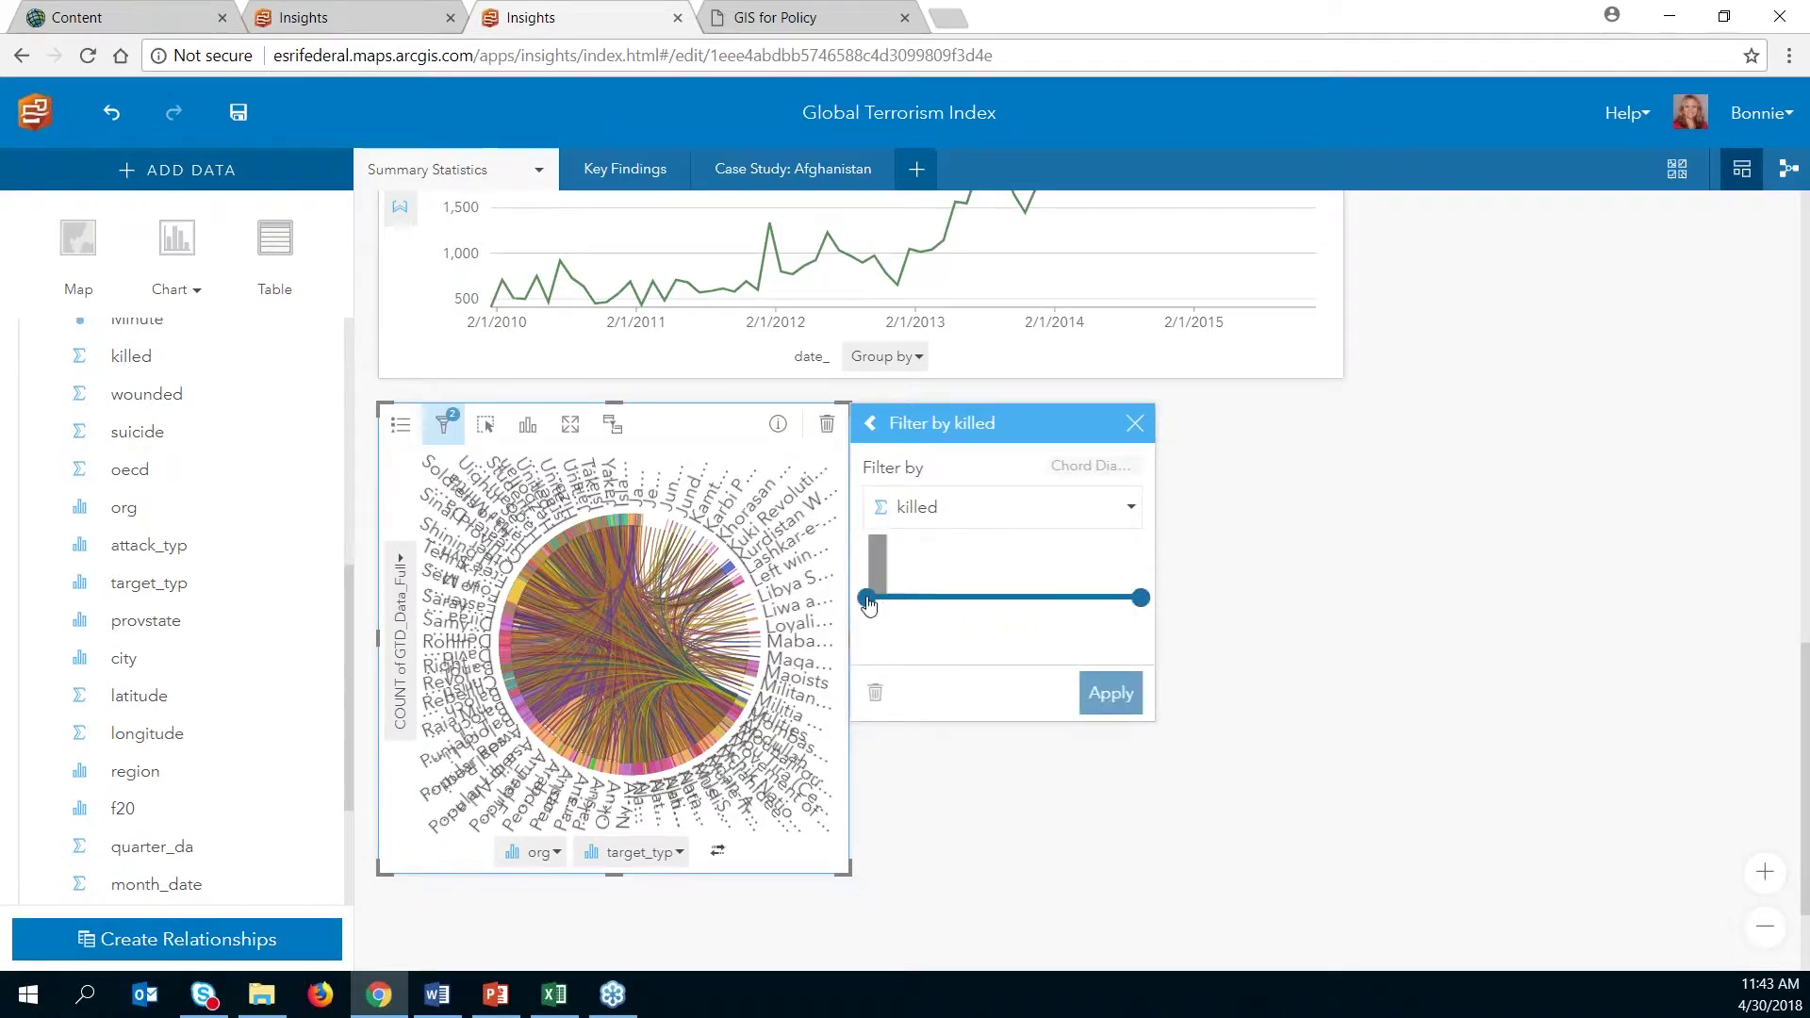
{"action": "left_click", "coordinate": [867, 600]}
{"action": "left_click", "coordinate": [914, 637]}
{"action": "type", "text": "100"}
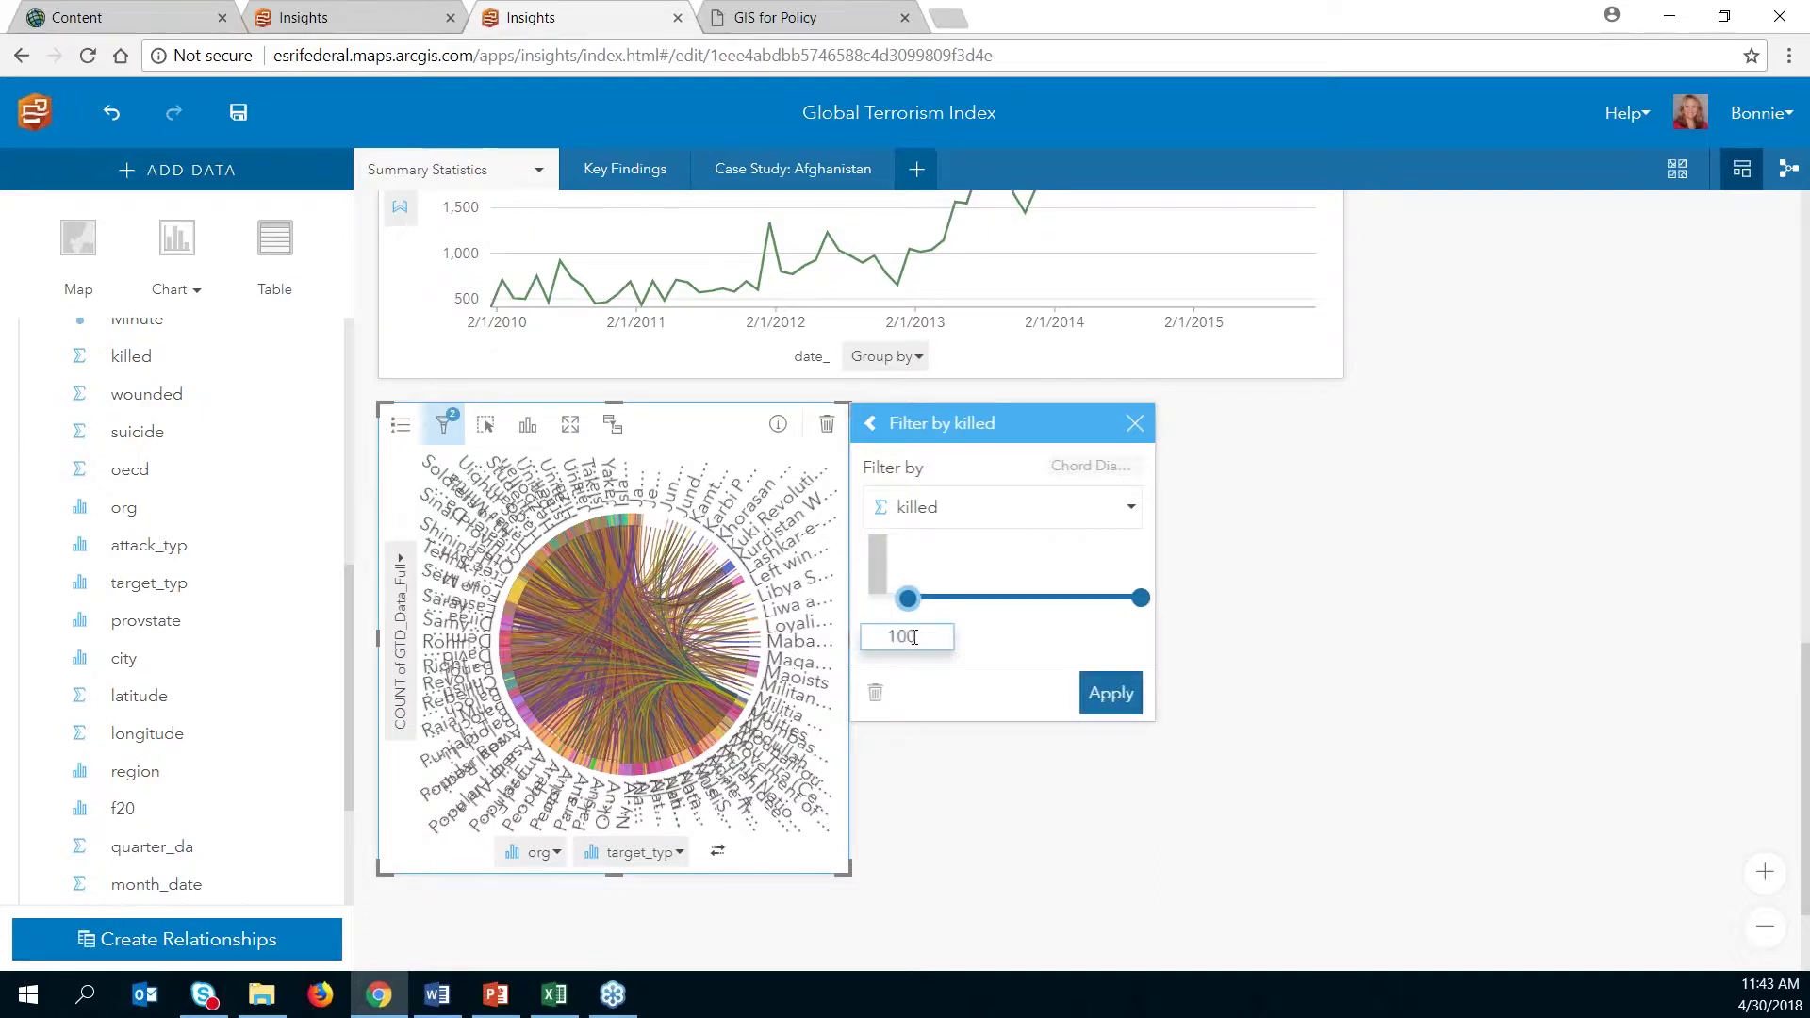
{"action": "left_click", "coordinate": [1111, 694]}
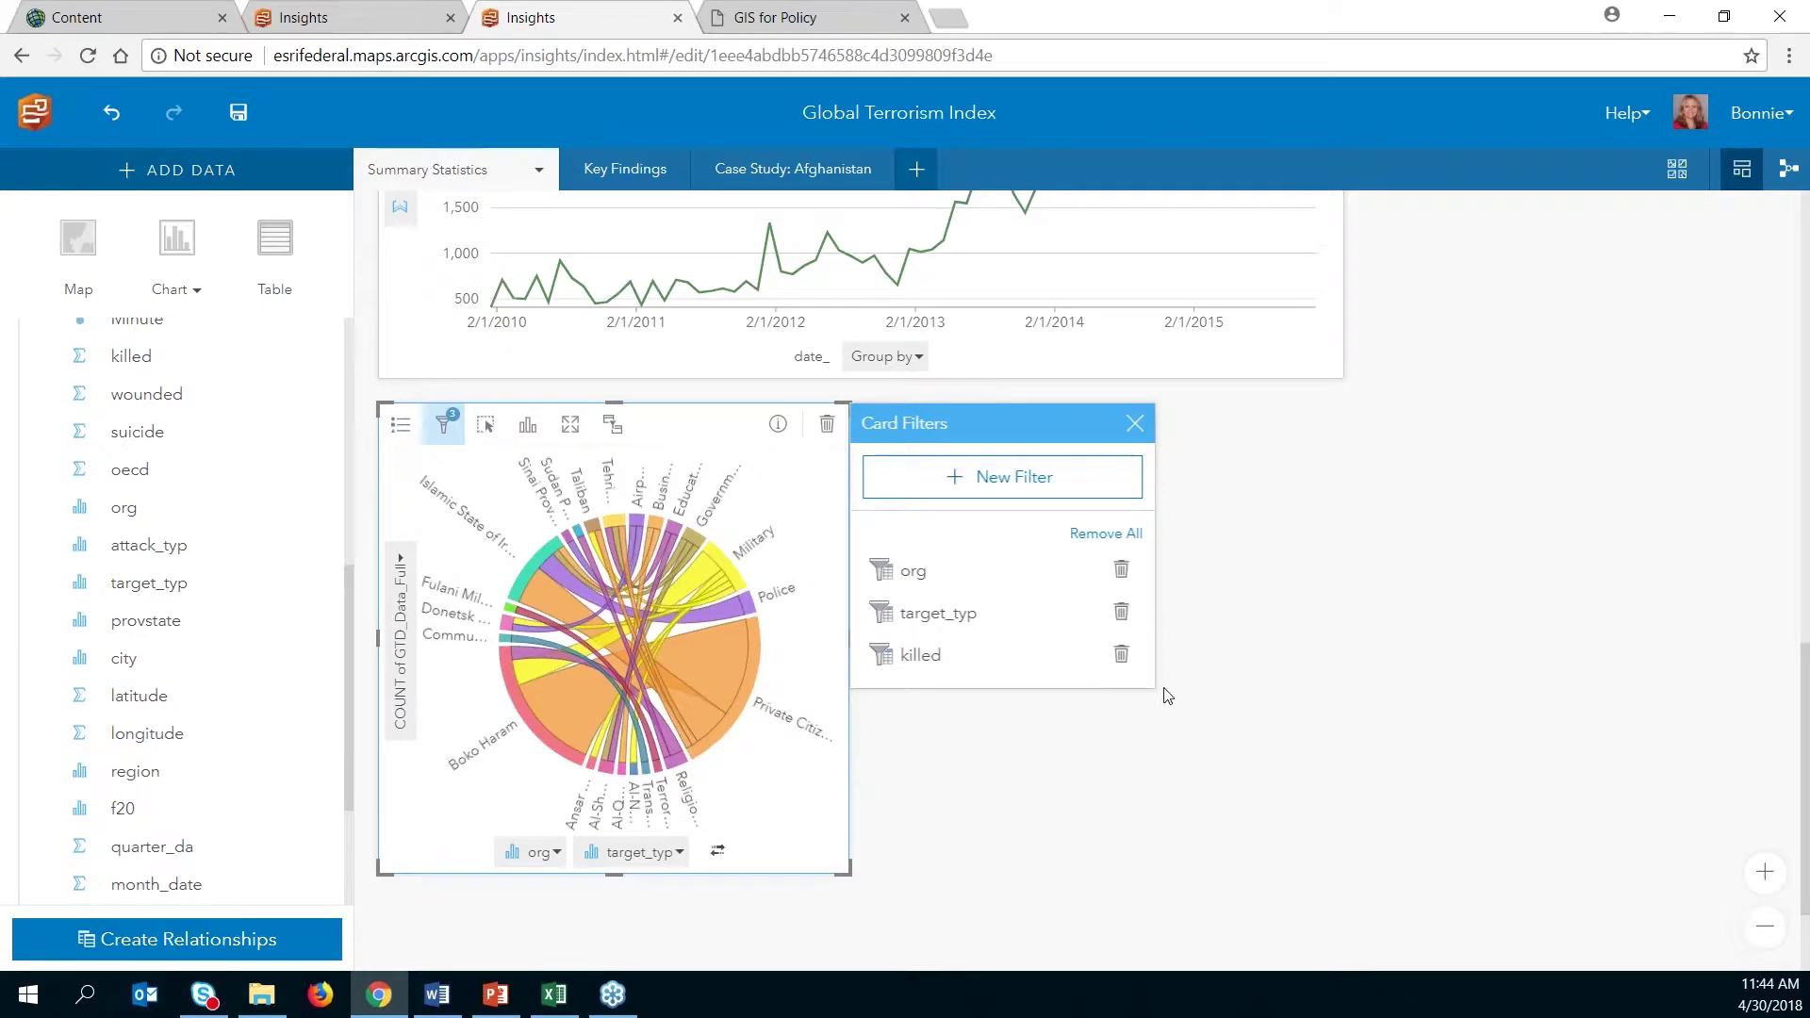
{"action": "left_click", "coordinate": [1135, 423]}
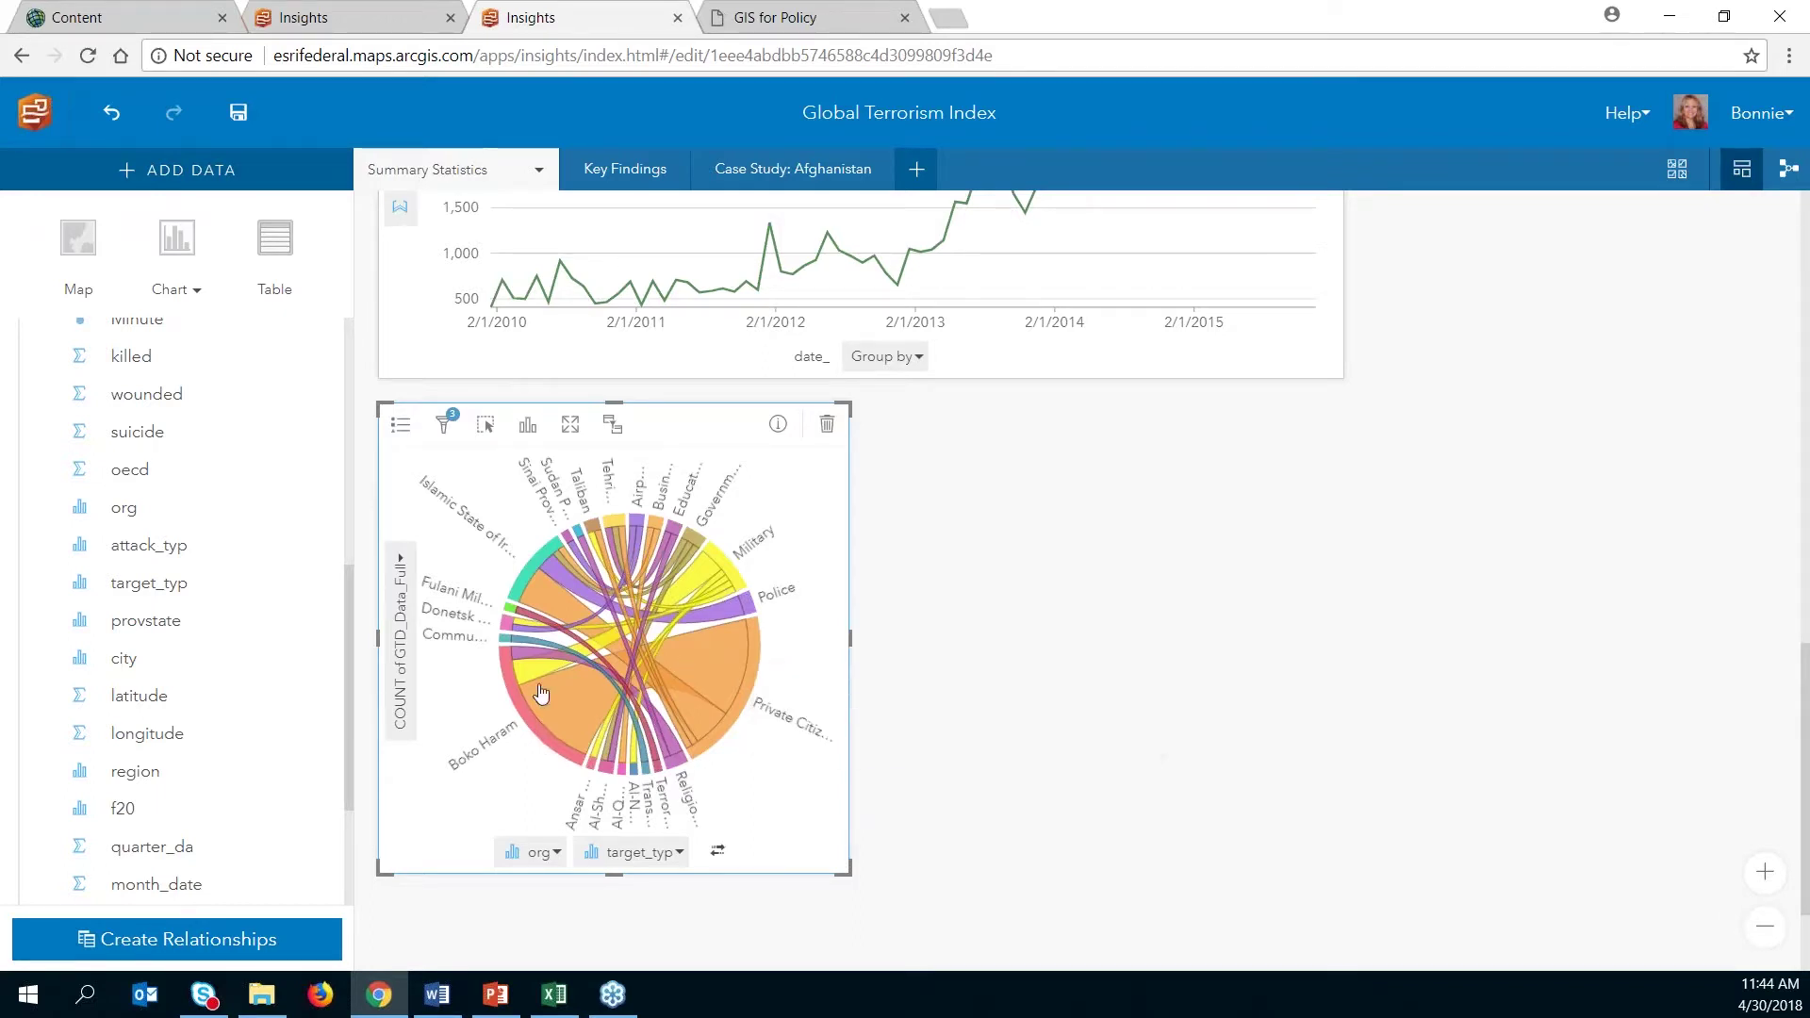
Step: Highlight in turn the chords linking Boko Haram to Private Citizens & Property, Military, and Religious Figures/Institutions
{"action": "left_click", "coordinate": [561, 721]}
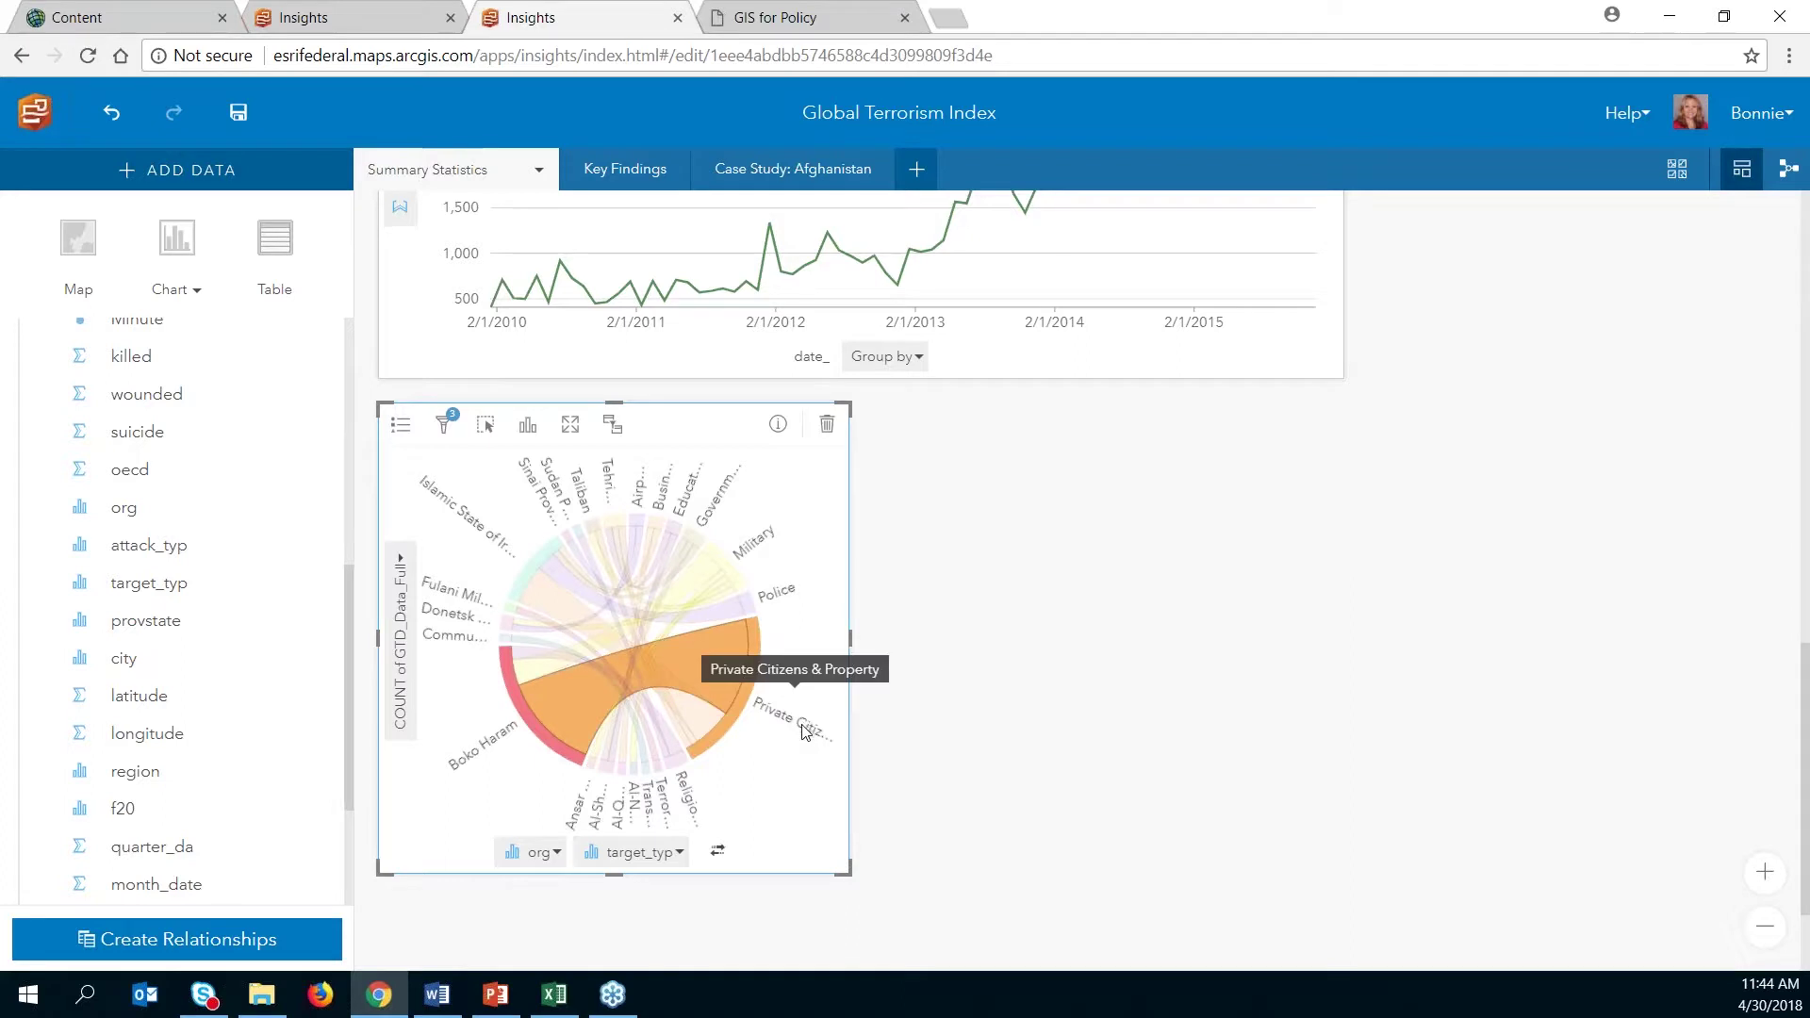
{"action": "left_click", "coordinate": [525, 676]}
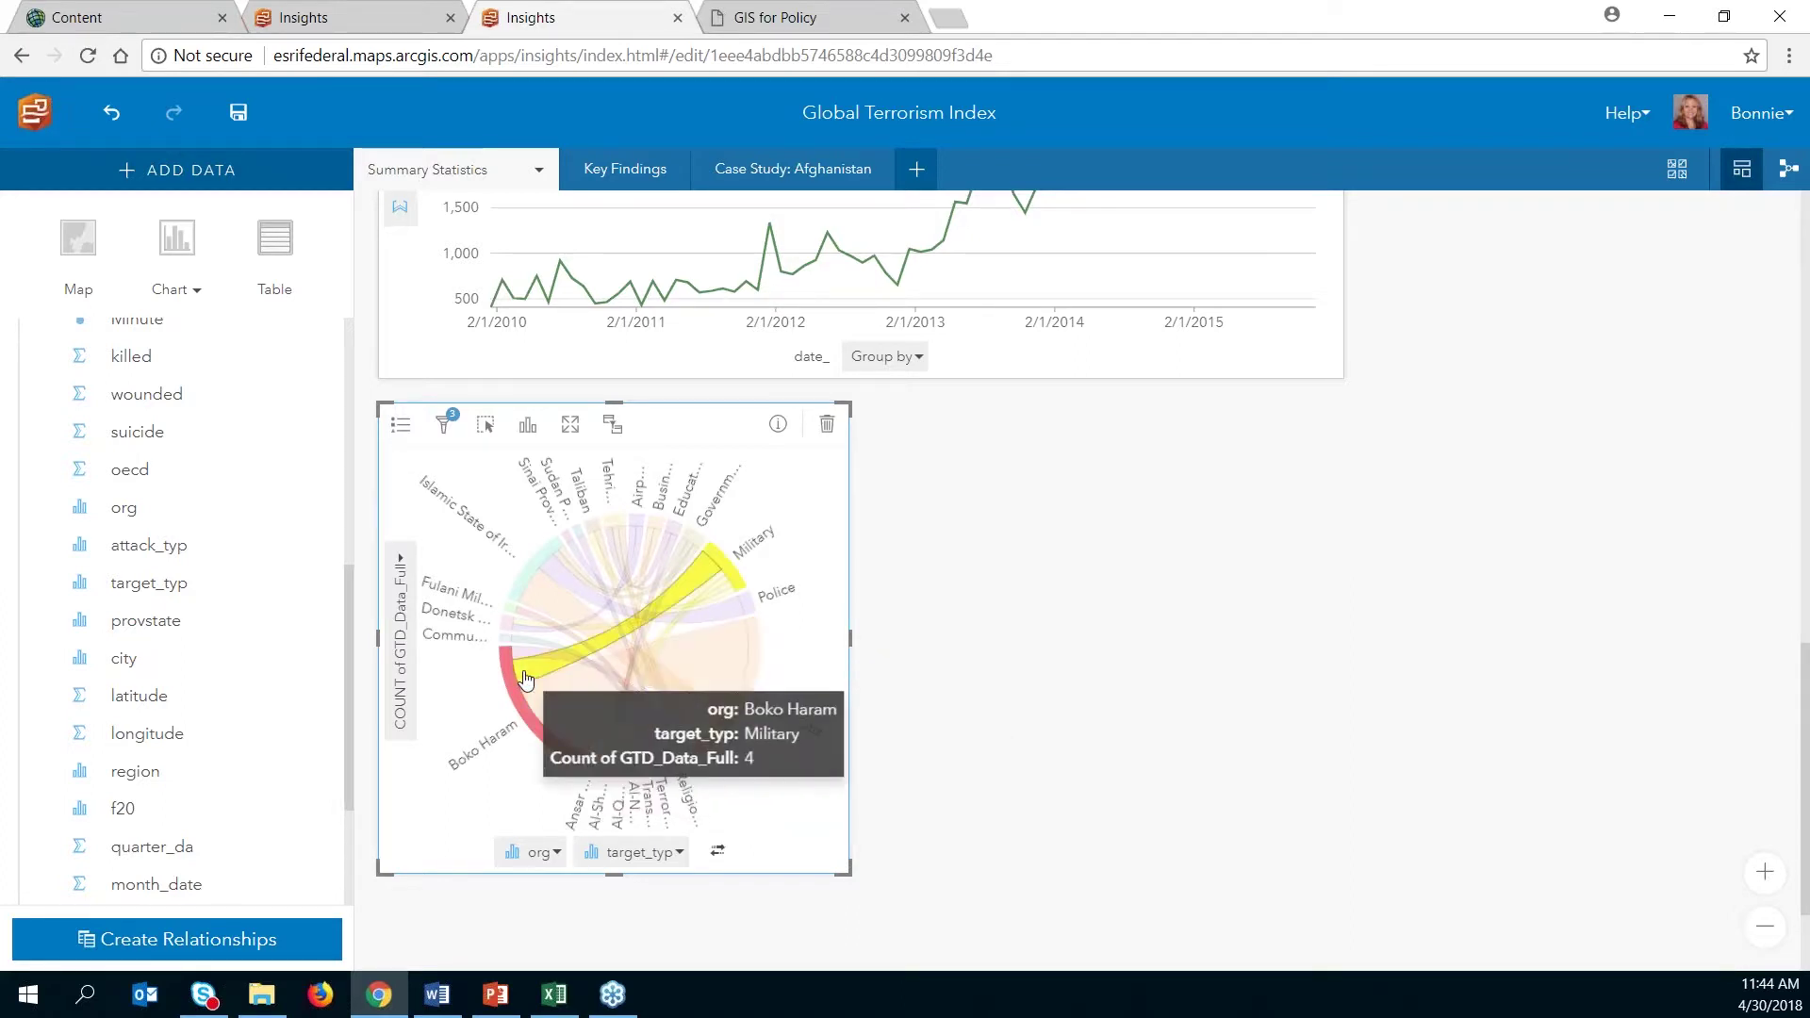
{"action": "left_click", "coordinate": [566, 668]}
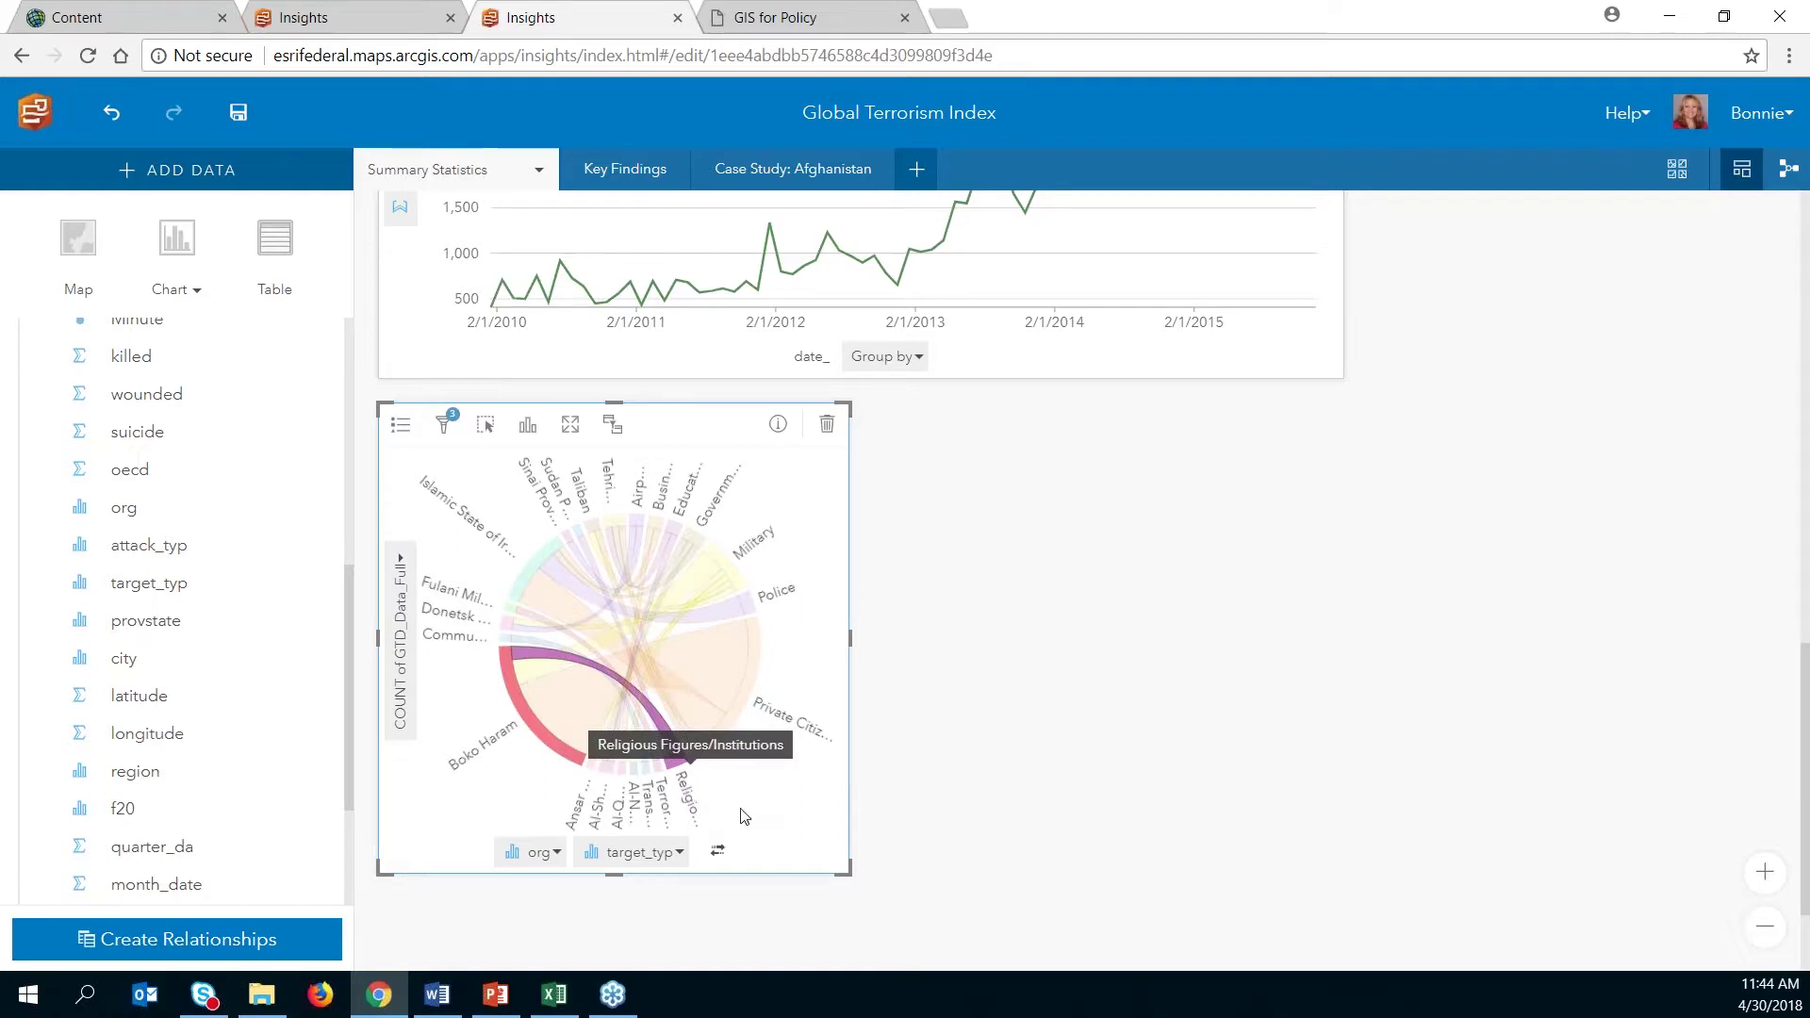
Step: Select the chord between Boko Haram and Private Citizens & Property and examine the related highlights on the other cards
{"action": "left_click", "coordinate": [559, 709]}
{"action": "scroll", "coordinate": [1357, 551], "scroll_direction": "up", "scroll_amount": 1}
{"action": "scroll", "coordinate": [1358, 552], "scroll_direction": "up", "scroll_amount": 5}
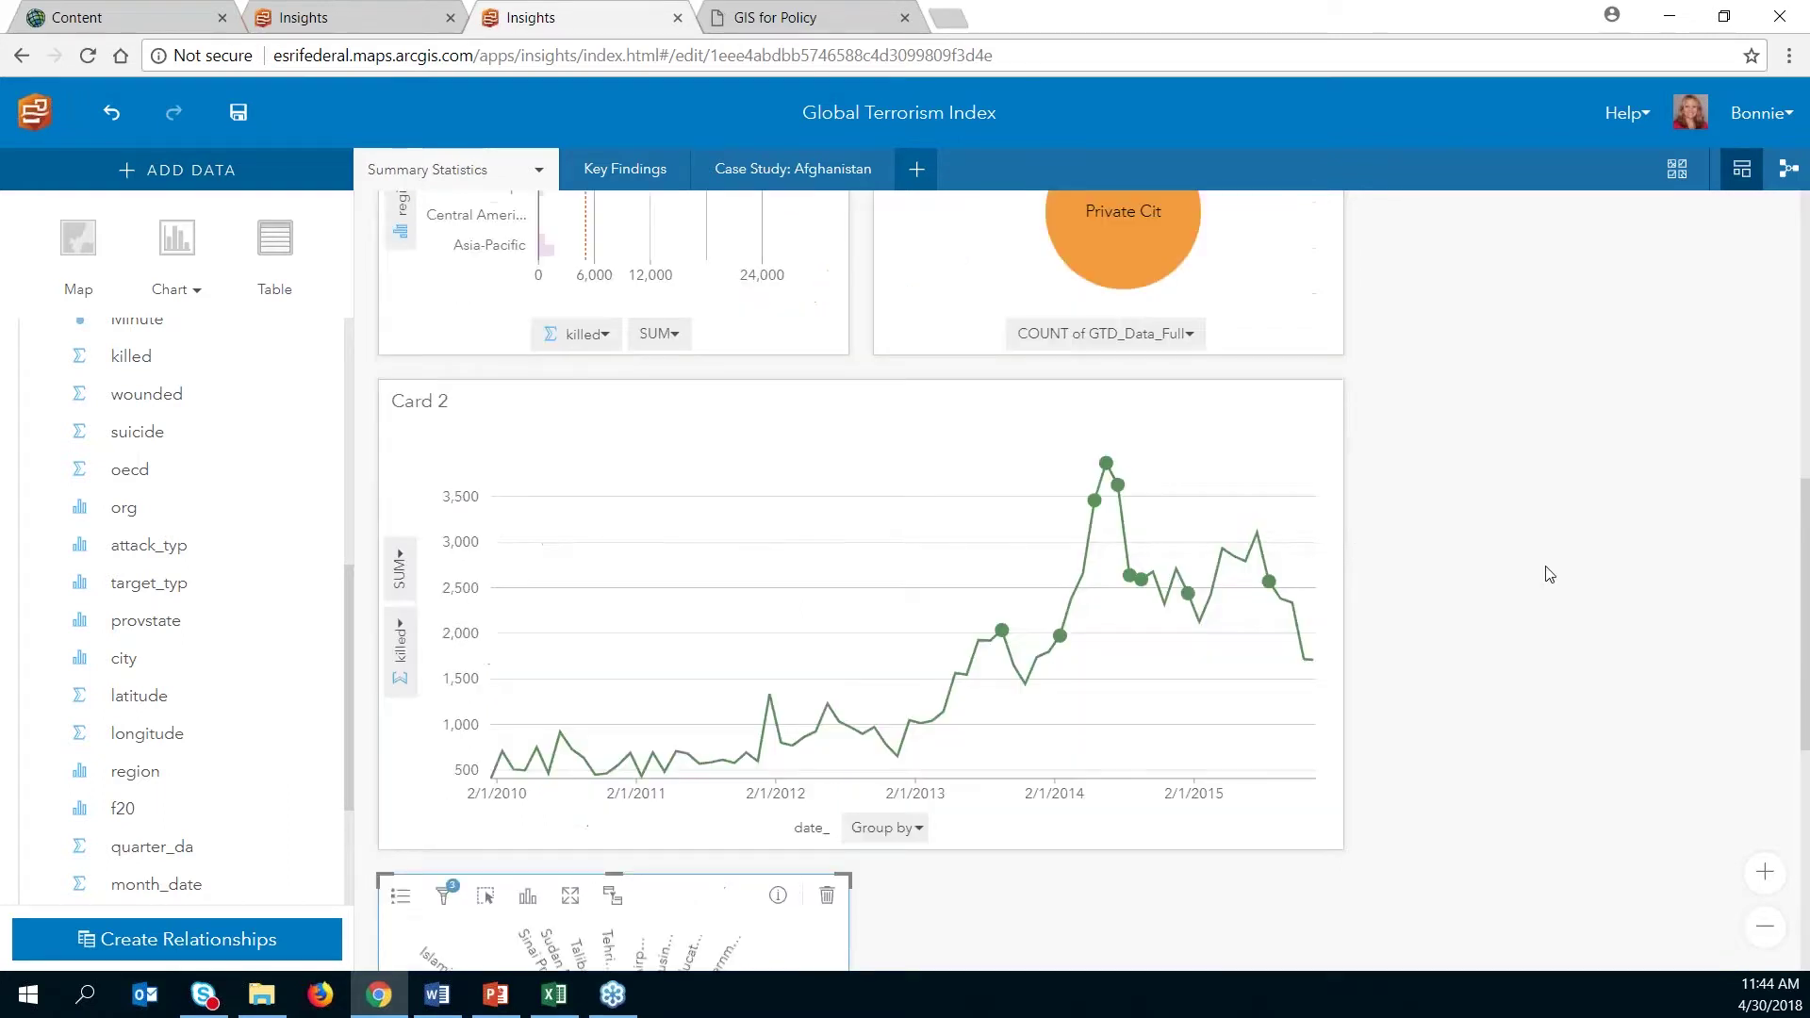
{"action": "scroll", "coordinate": [1547, 569], "scroll_direction": "up", "scroll_amount": 5}
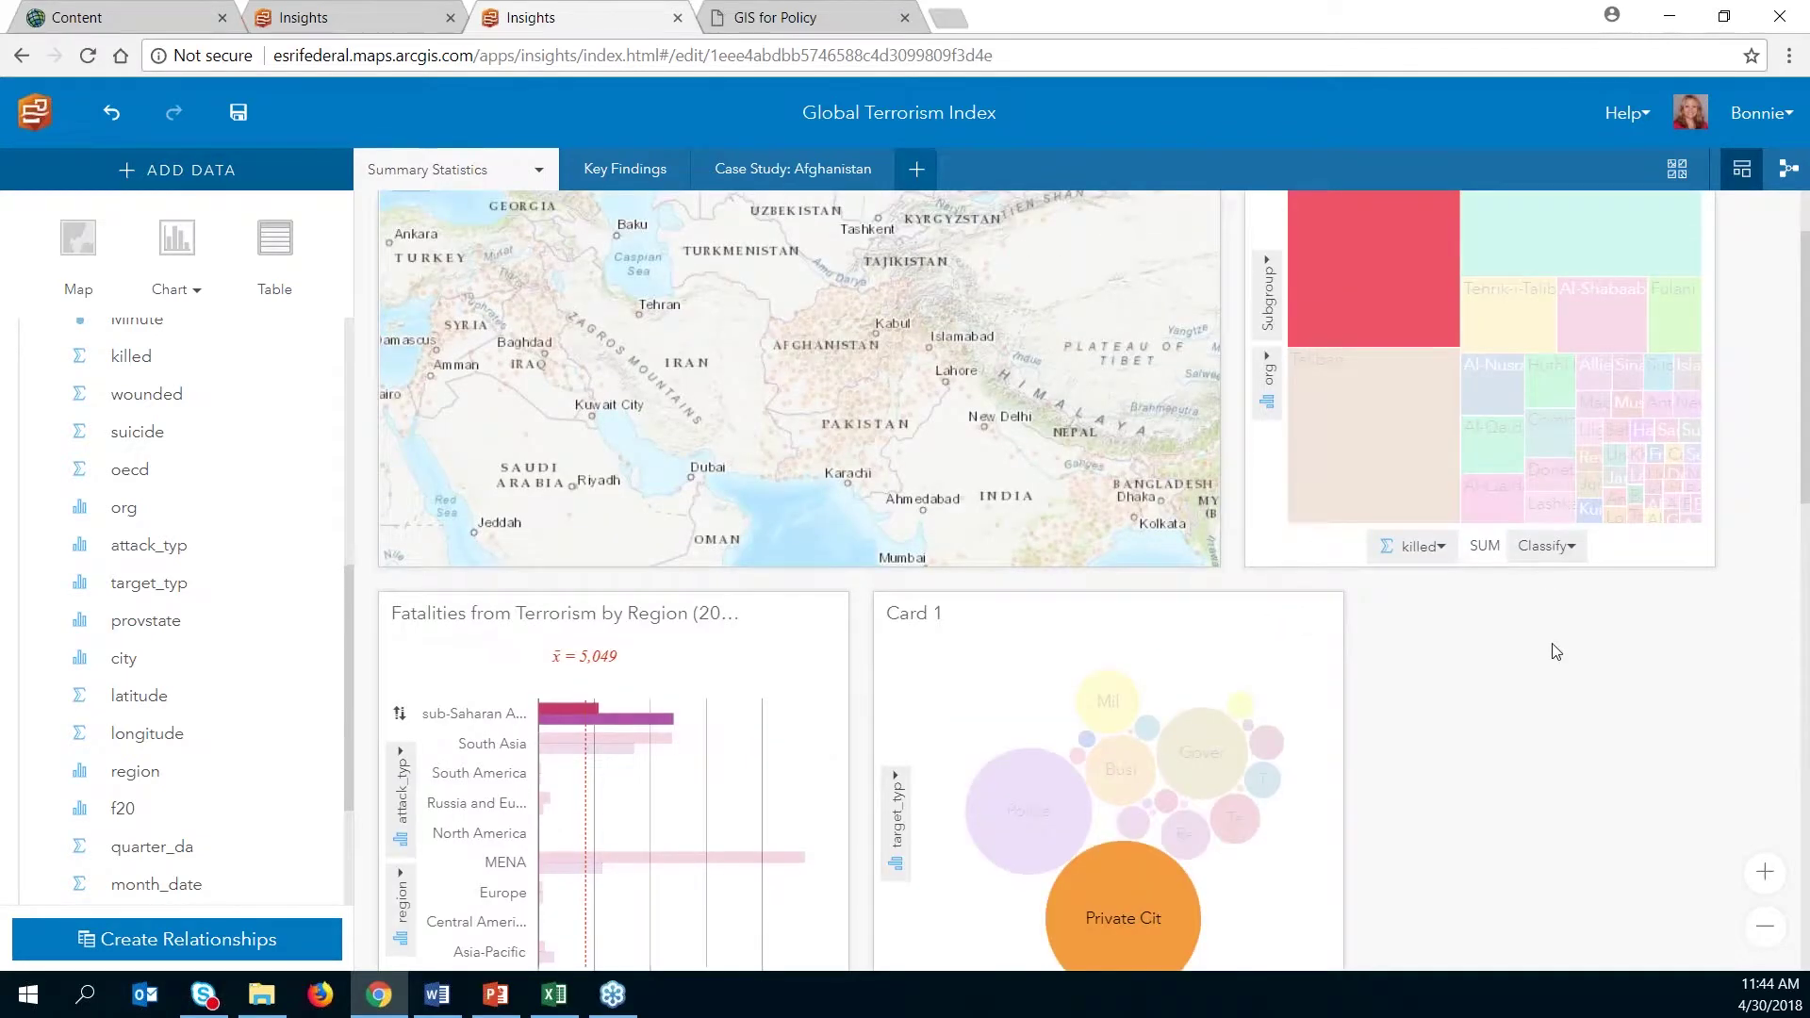
{"action": "scroll", "coordinate": [1378, 313], "scroll_direction": "up", "scroll_amount": 2}
{"action": "scroll", "coordinate": [698, 579], "scroll_direction": "down", "scroll_amount": 4}
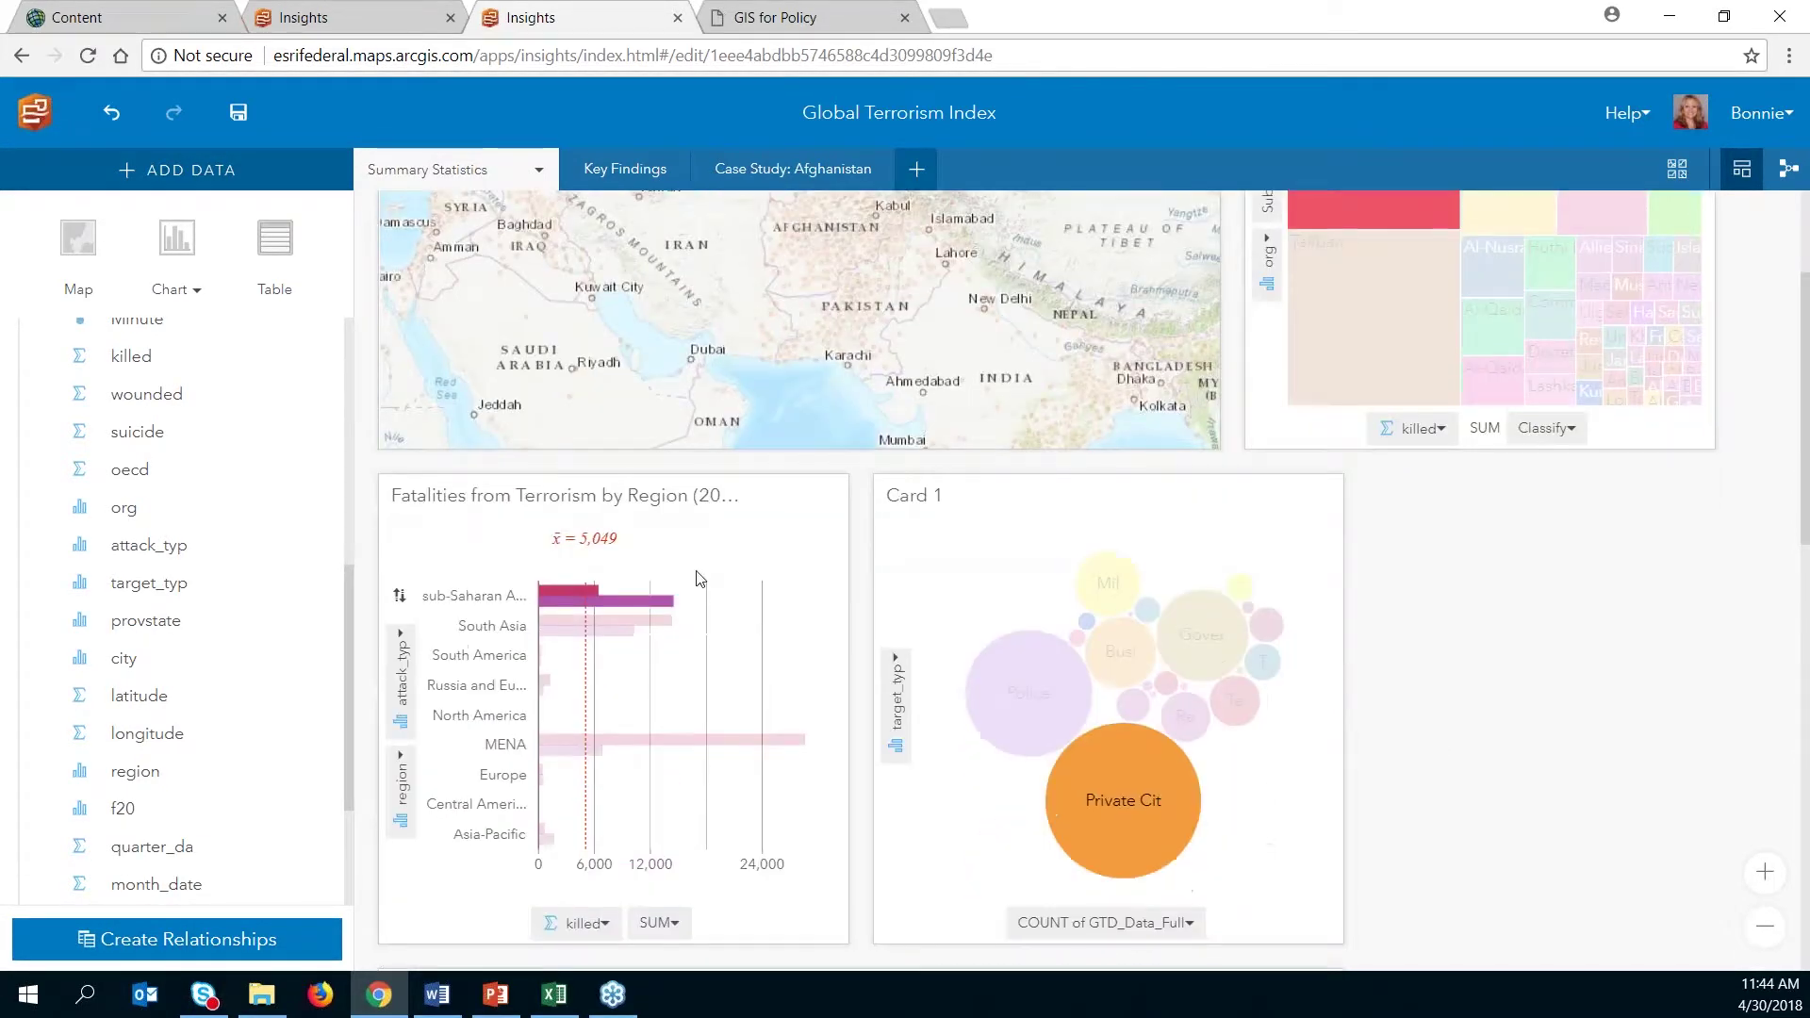
{"action": "scroll", "coordinate": [1247, 751], "scroll_direction": "down", "scroll_amount": 10}
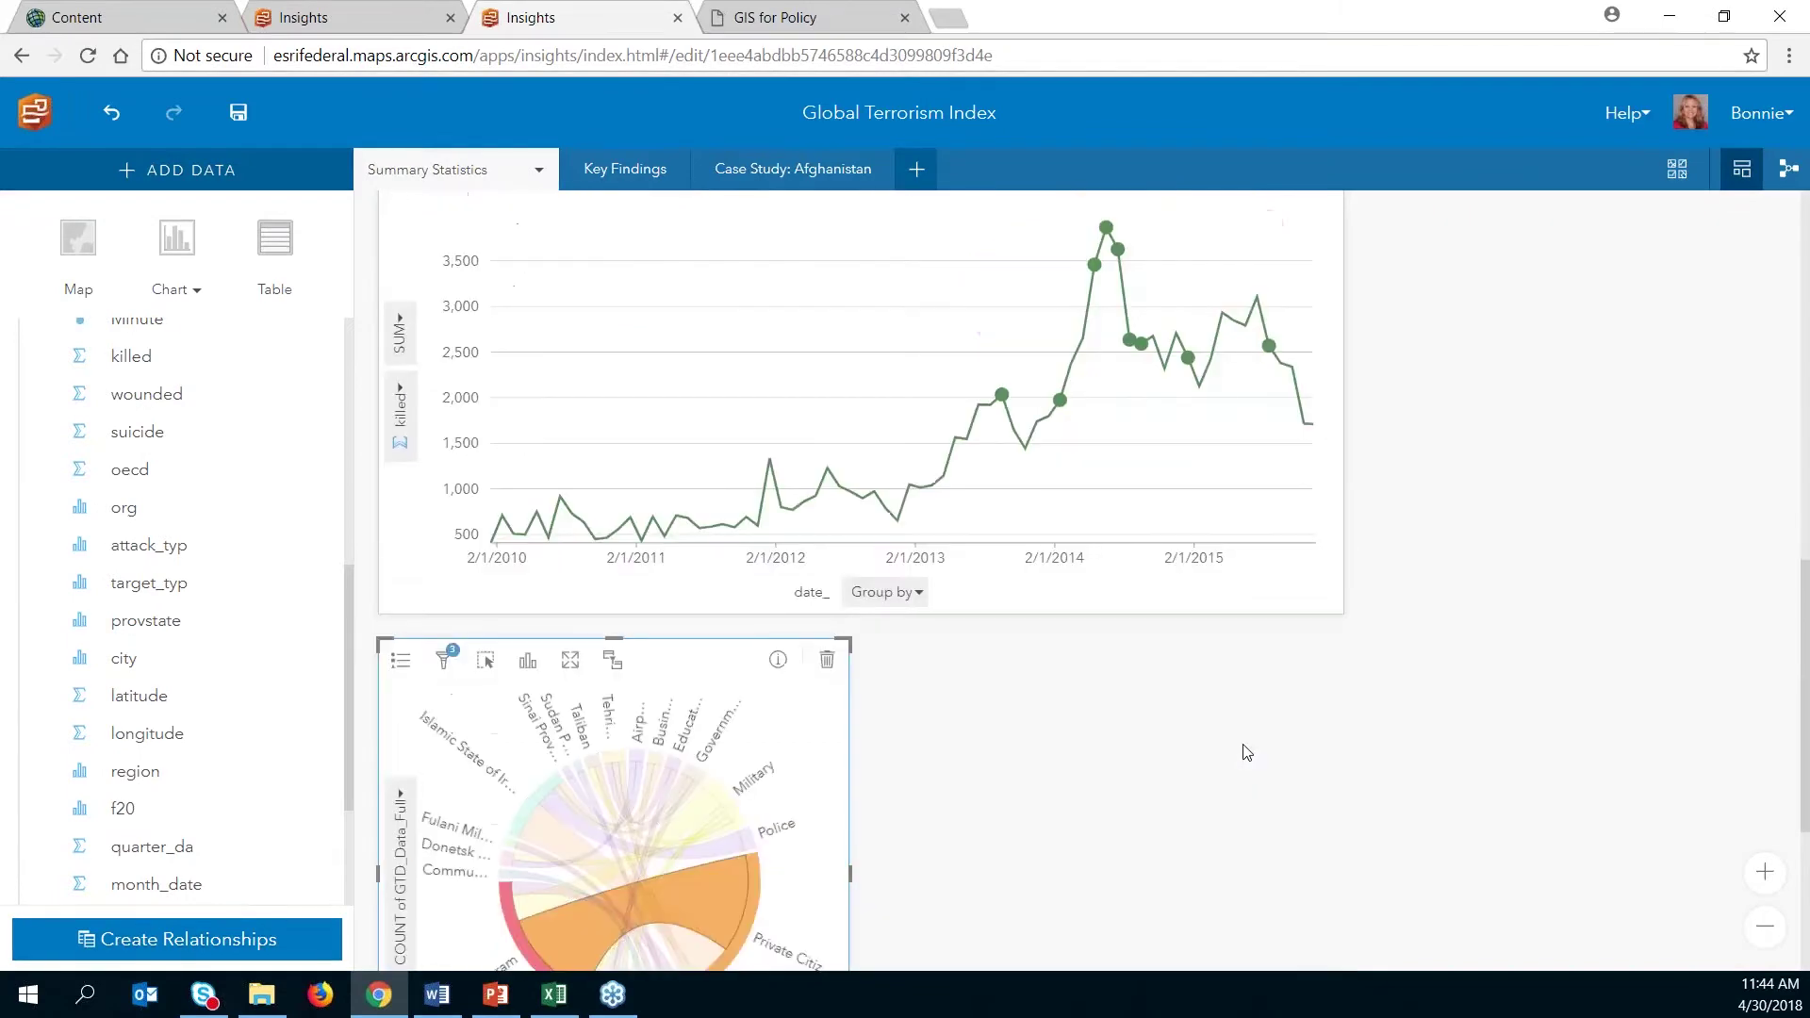
{"action": "mouse_move", "coordinate": [693, 552]}
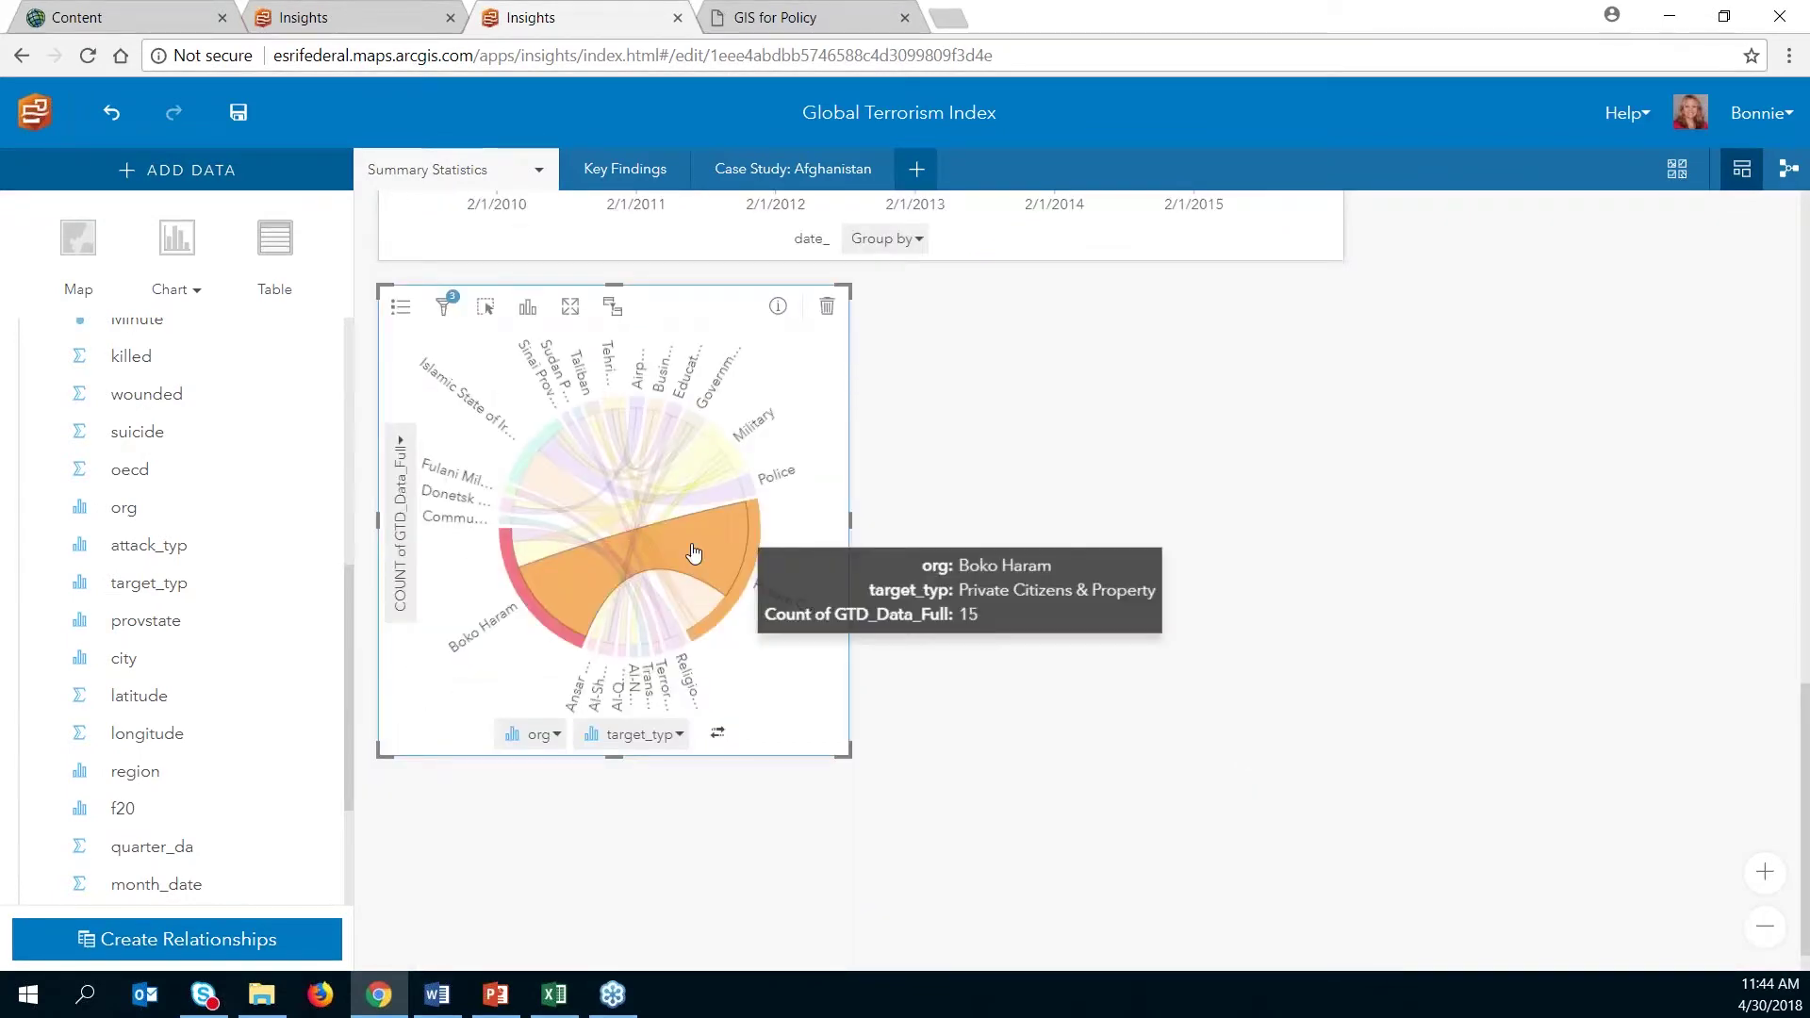
{"action": "scroll", "coordinate": [1035, 606], "scroll_direction": "up", "scroll_amount": 3}
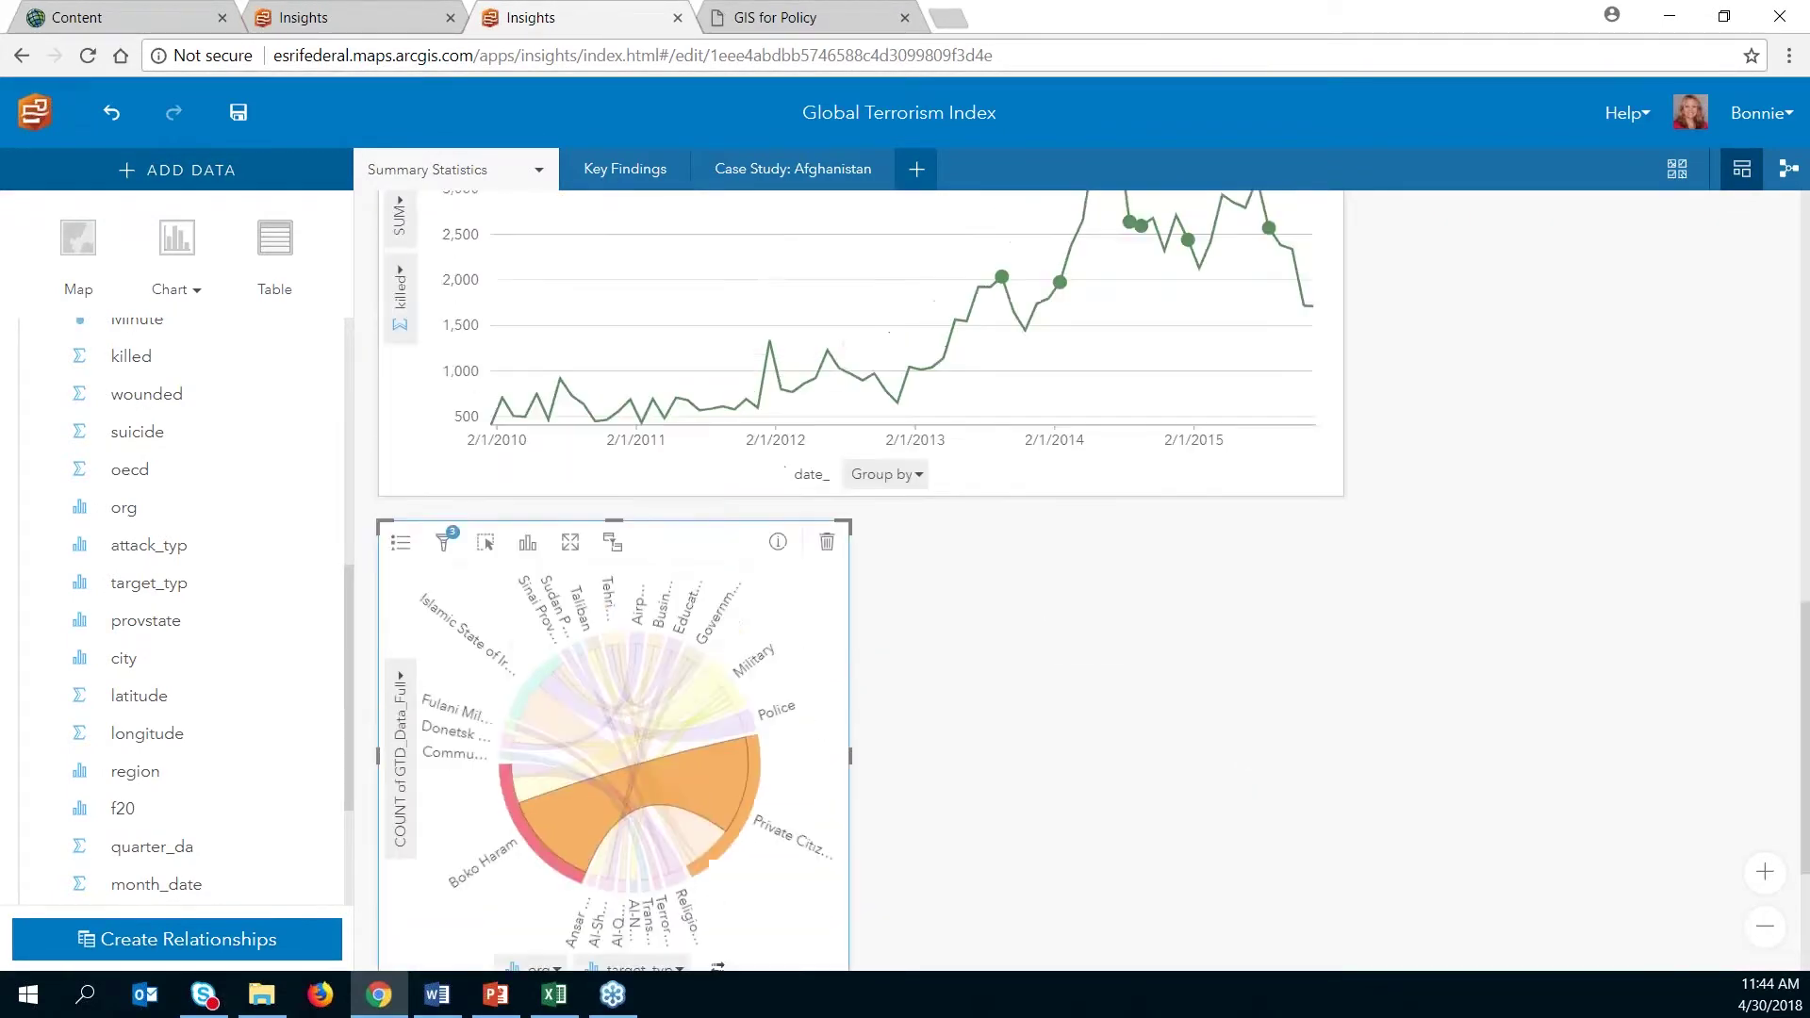
Step: Select in turn the chords from Boko Haram to Military and to Religious Figures/Institutions, and examine the related points on the fatalities line chart
{"action": "scroll", "coordinate": [1278, 569], "scroll_direction": "up", "scroll_amount": 3}
{"action": "scroll", "coordinate": [732, 867], "scroll_direction": "down", "scroll_amount": 1}
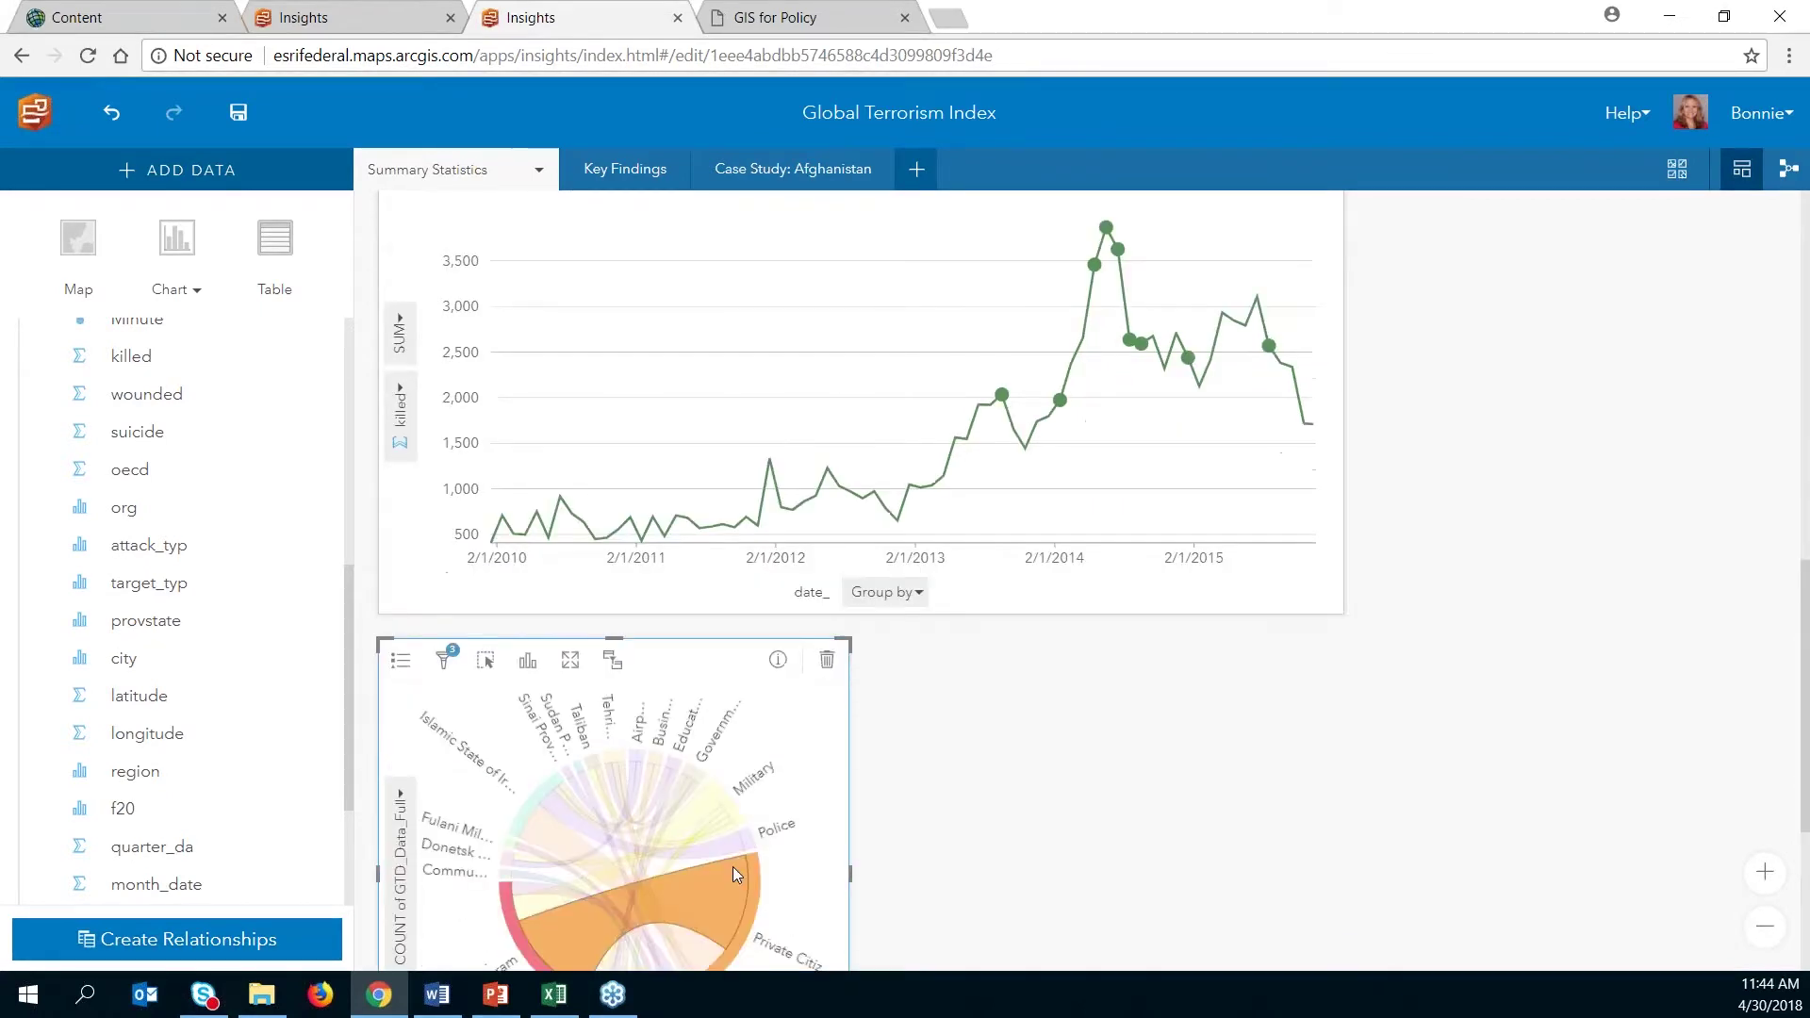
{"action": "scroll", "coordinate": [987, 903], "scroll_direction": "down", "scroll_amount": 1}
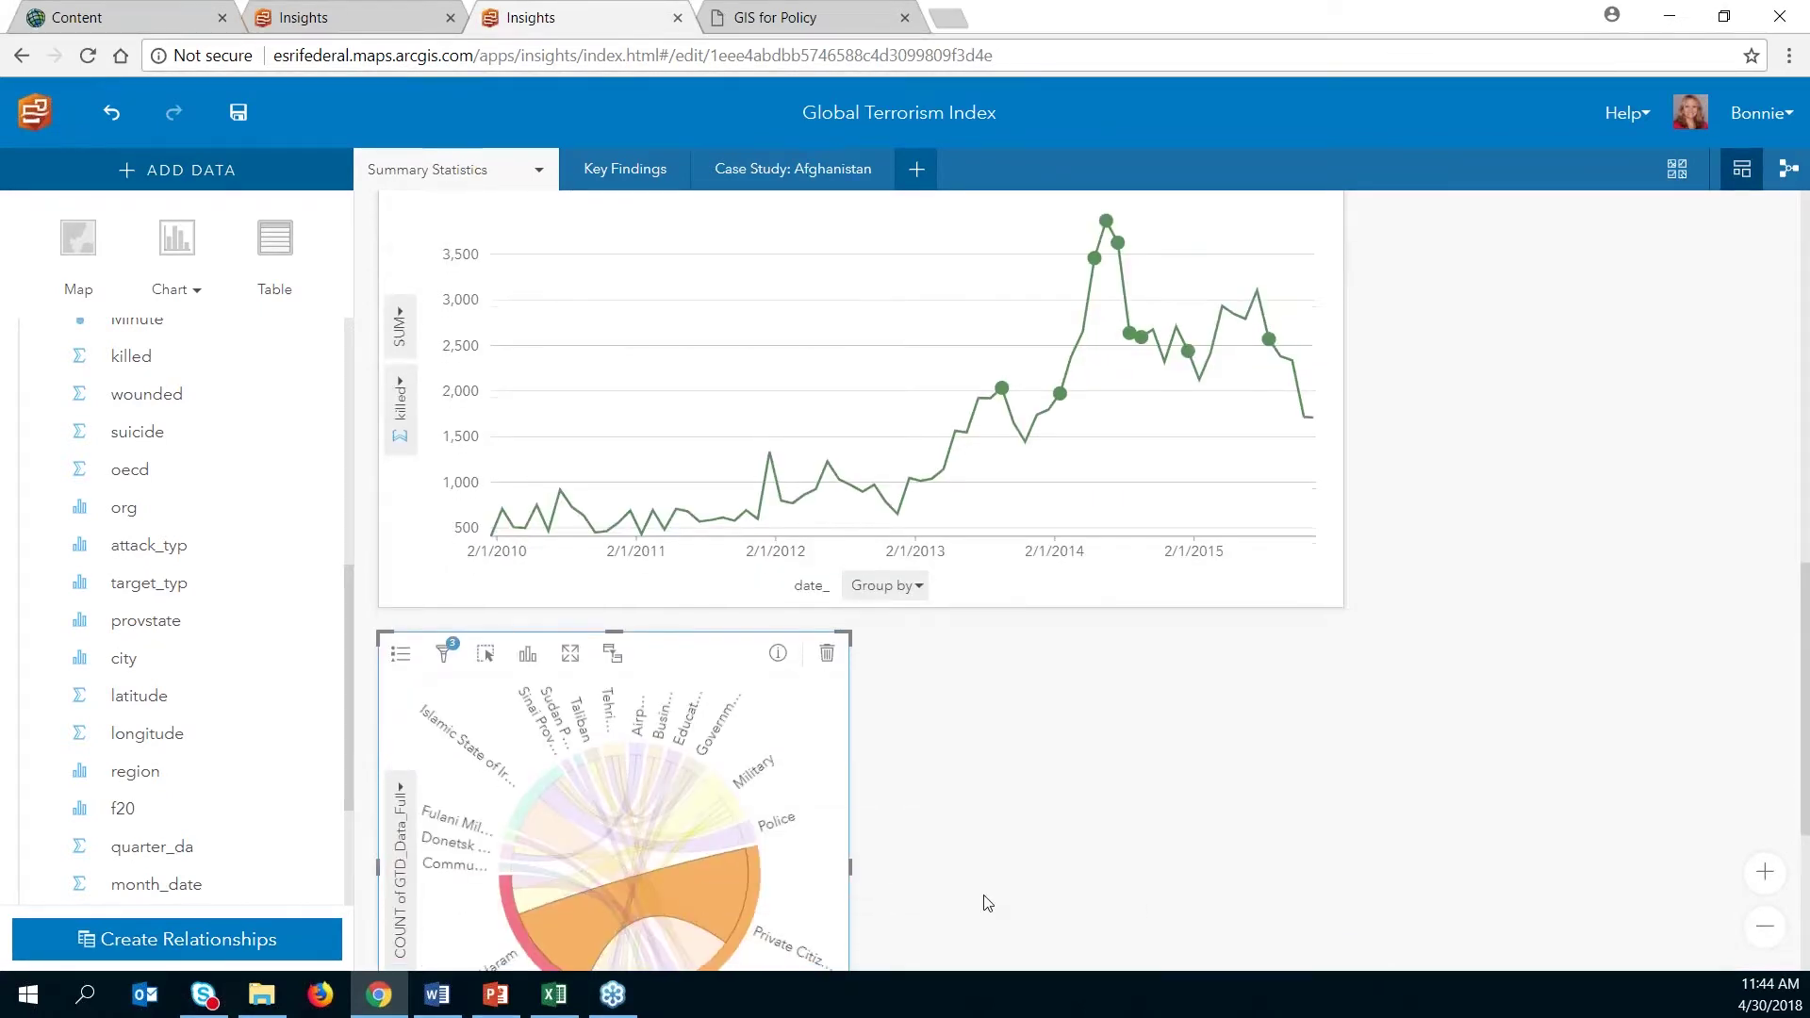
{"action": "scroll", "coordinate": [987, 903], "scroll_direction": "down", "scroll_amount": 1}
{"action": "mouse_move", "coordinate": [692, 707]}
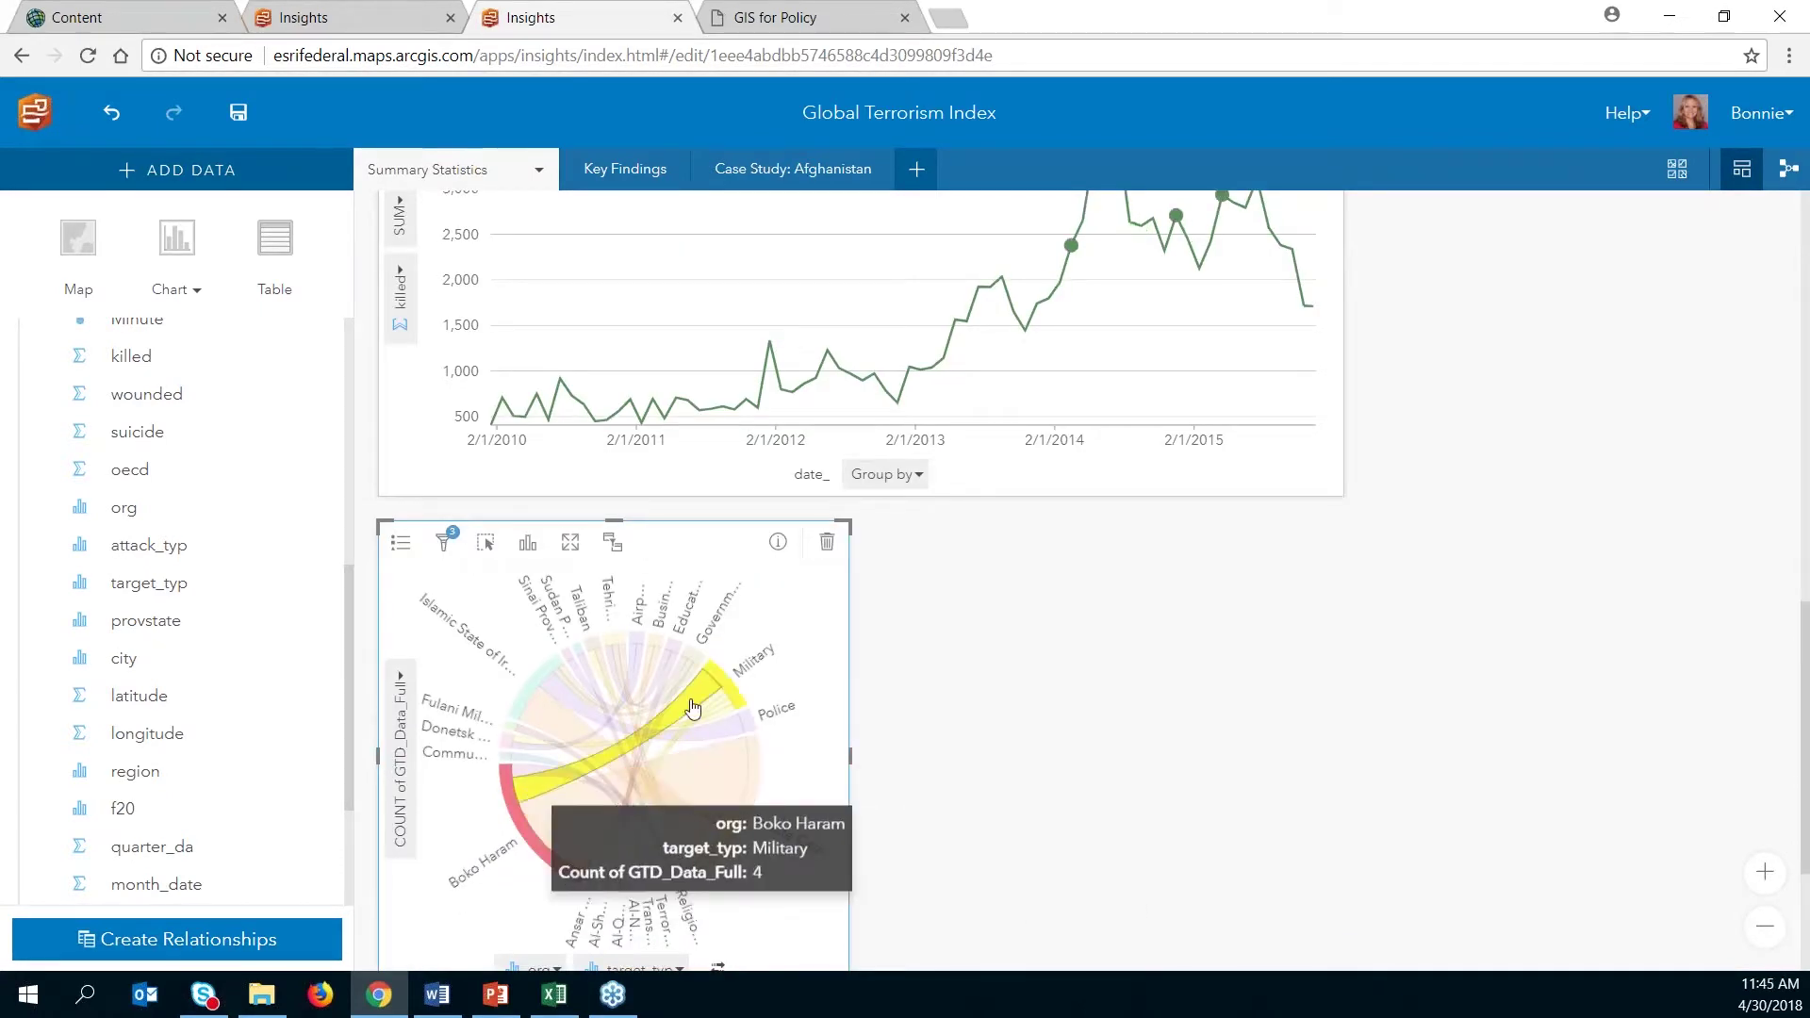
{"action": "scroll", "coordinate": [1185, 581], "scroll_direction": "up", "scroll_amount": 1}
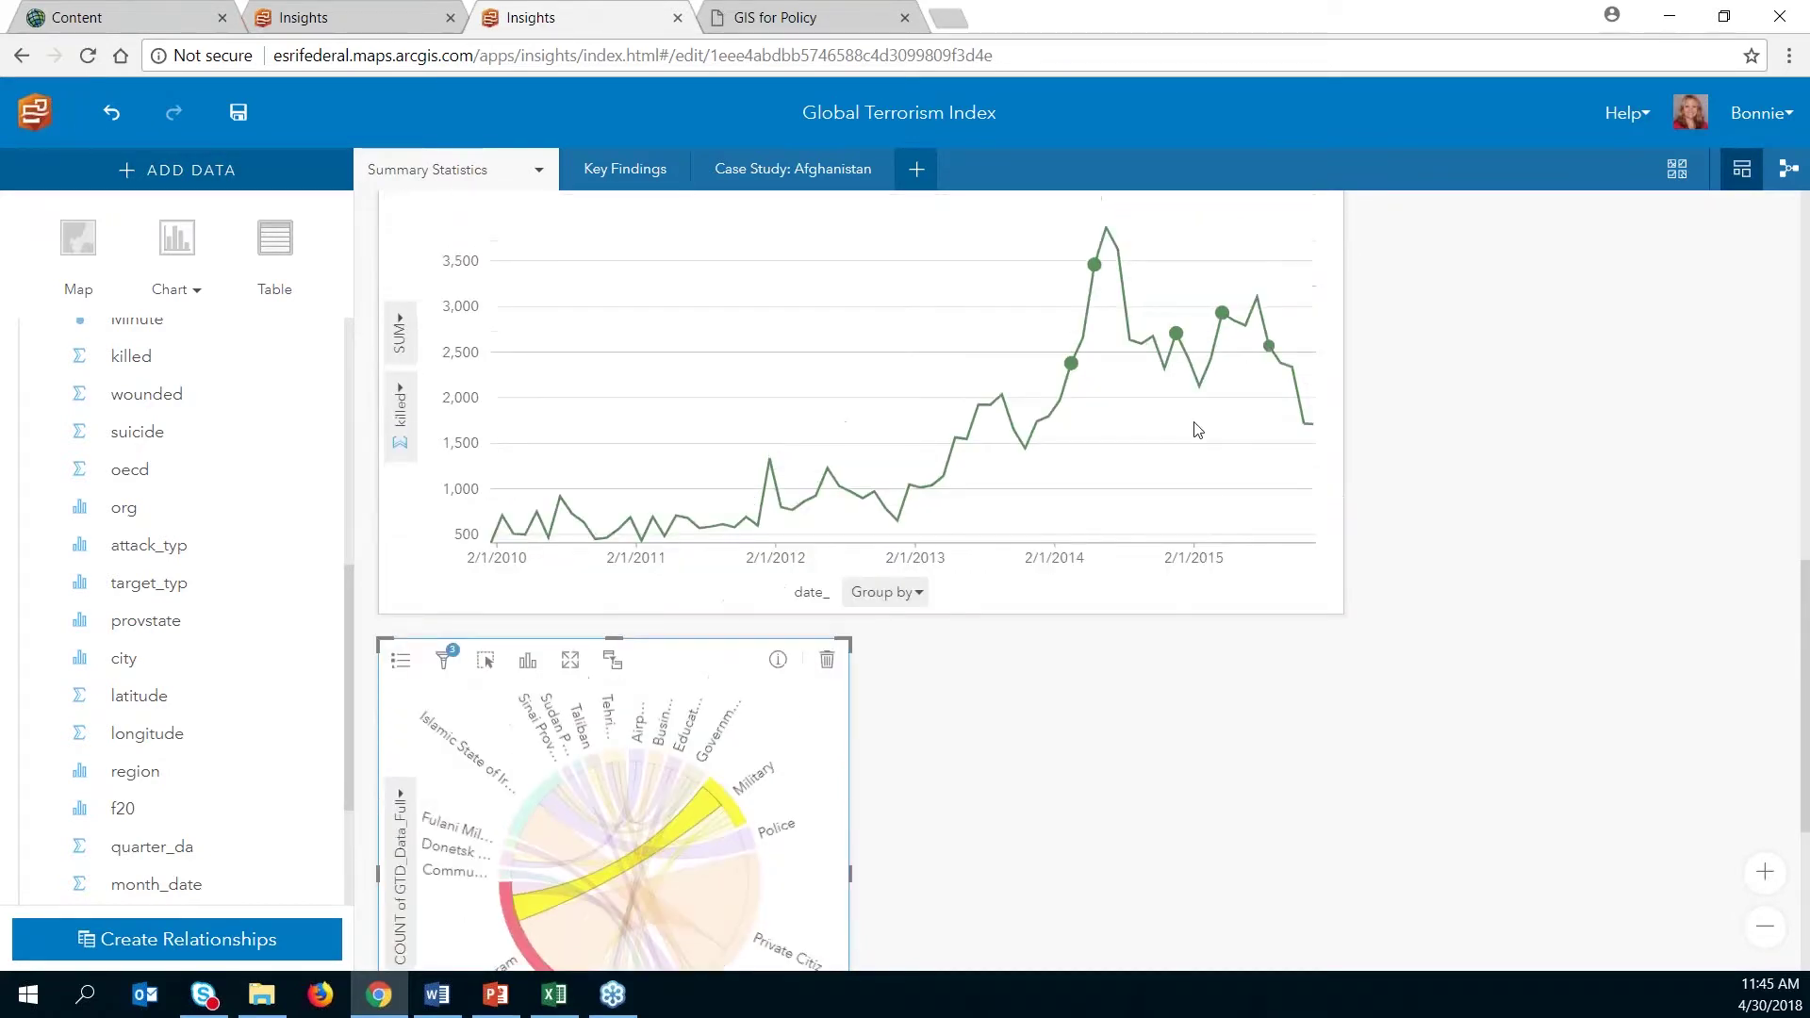
{"action": "left_click", "coordinate": [520, 893]}
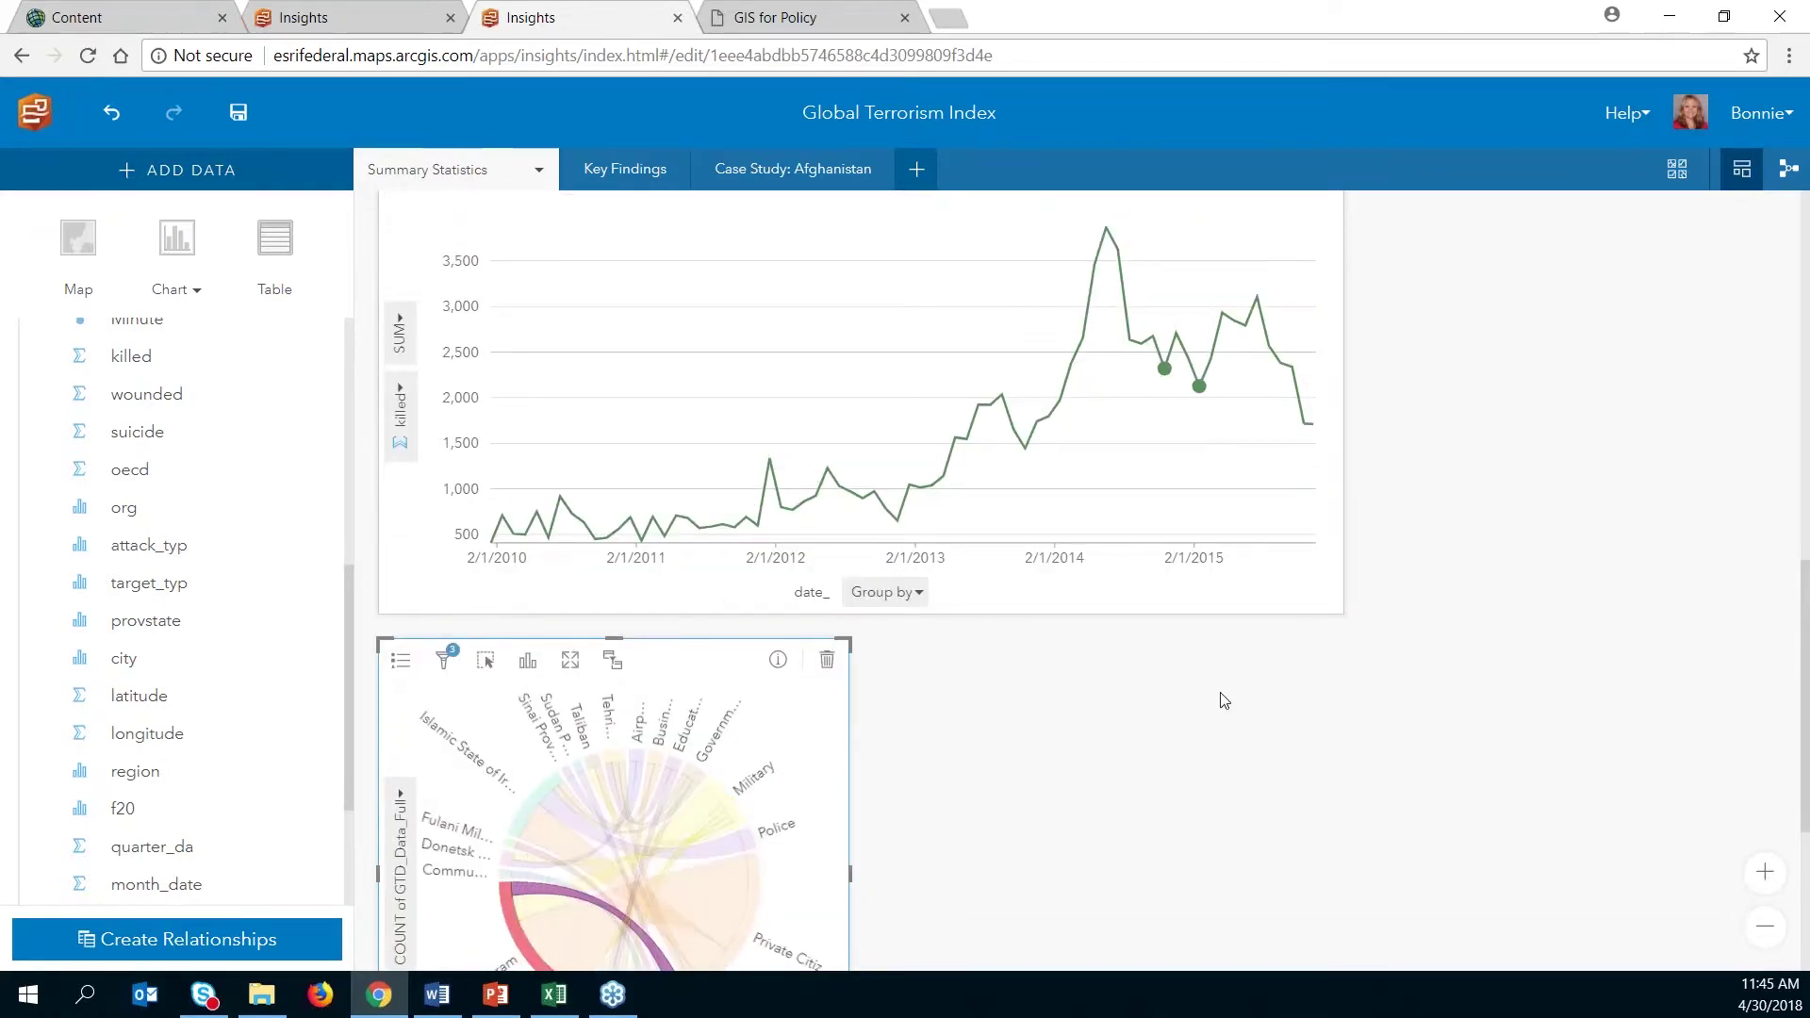
{"action": "scroll", "coordinate": [731, 787], "scroll_direction": "down", "scroll_amount": 2}
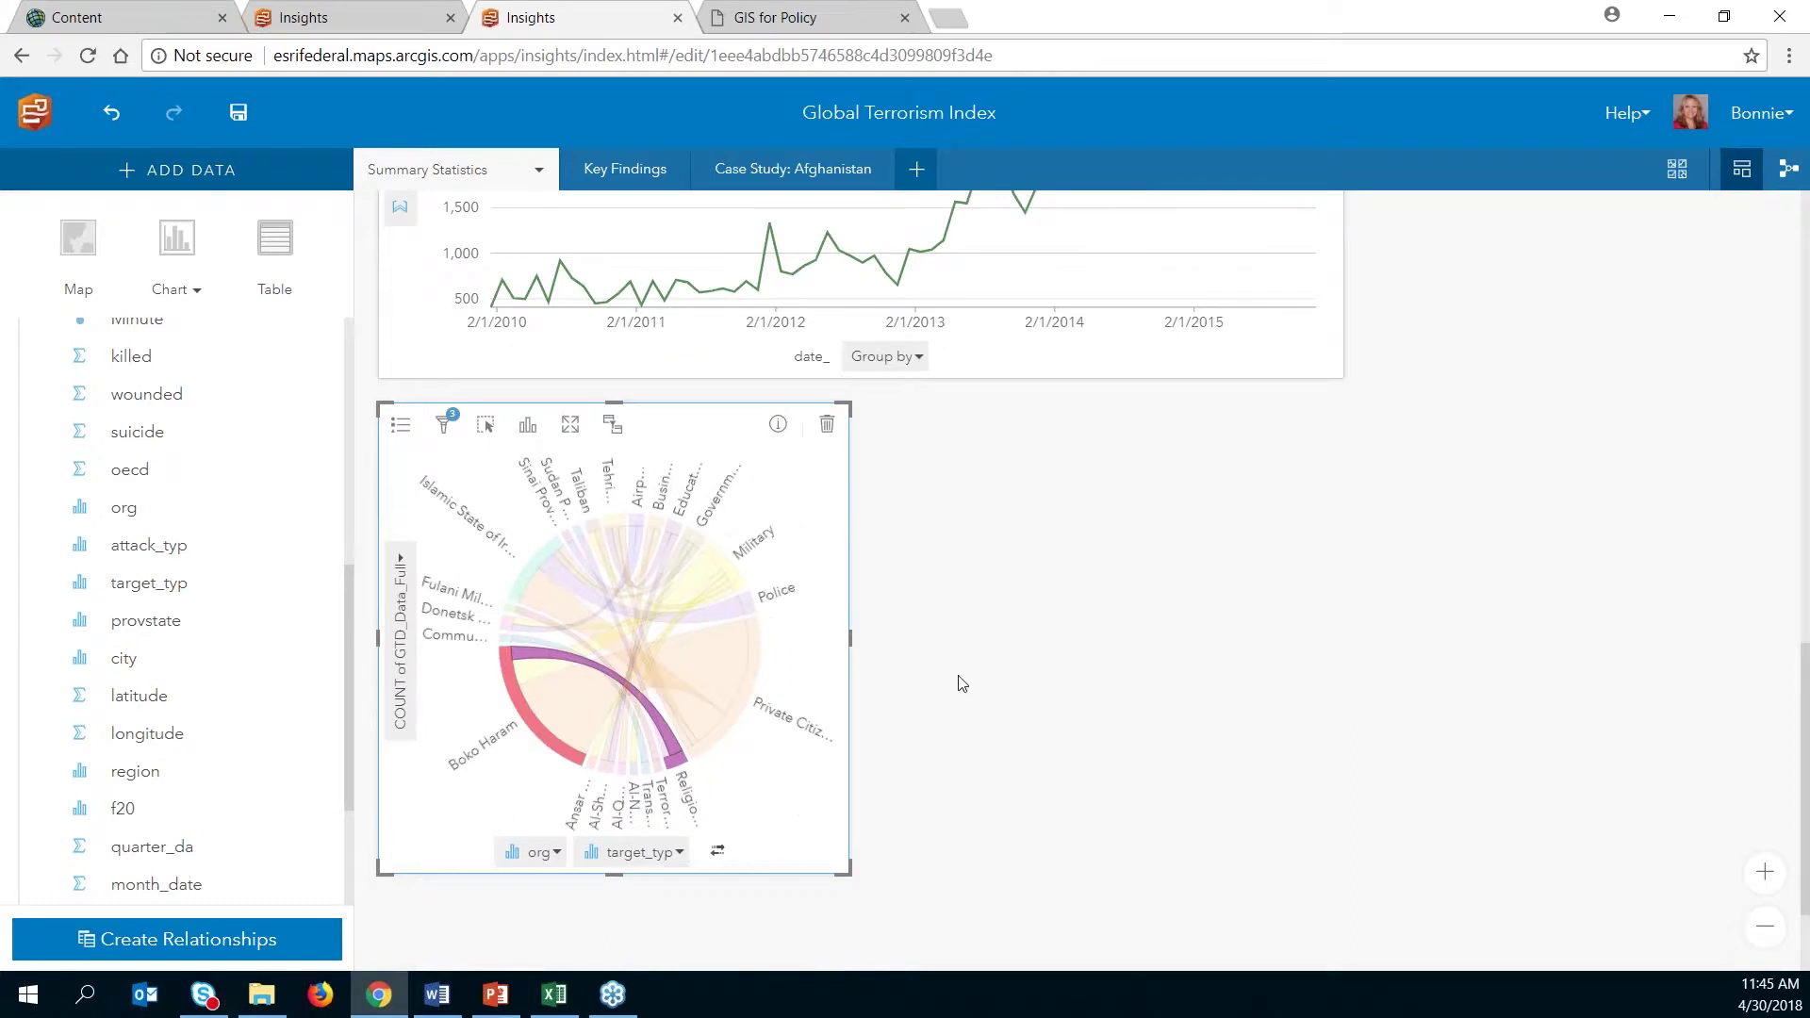
Step: Clear the chord selection and deselect the chord diagram card
{"action": "left_click", "coordinate": [528, 660]}
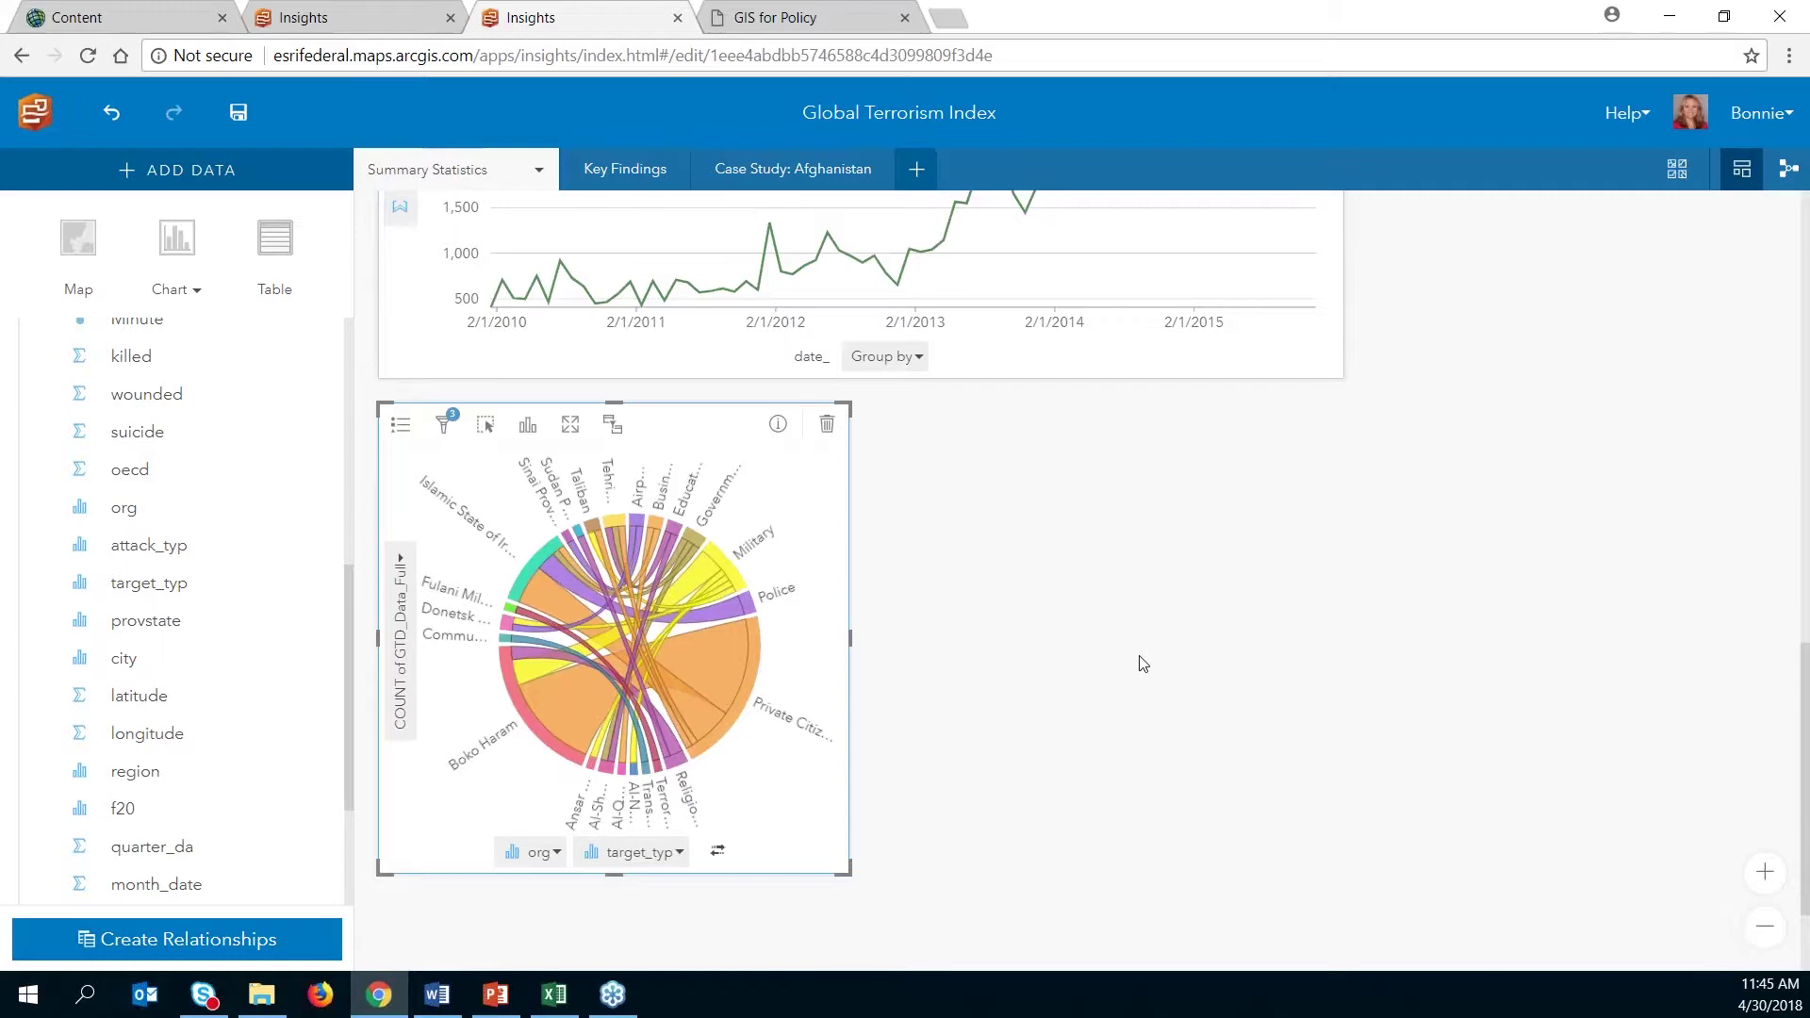
{"action": "left_click", "coordinate": [1155, 712]}
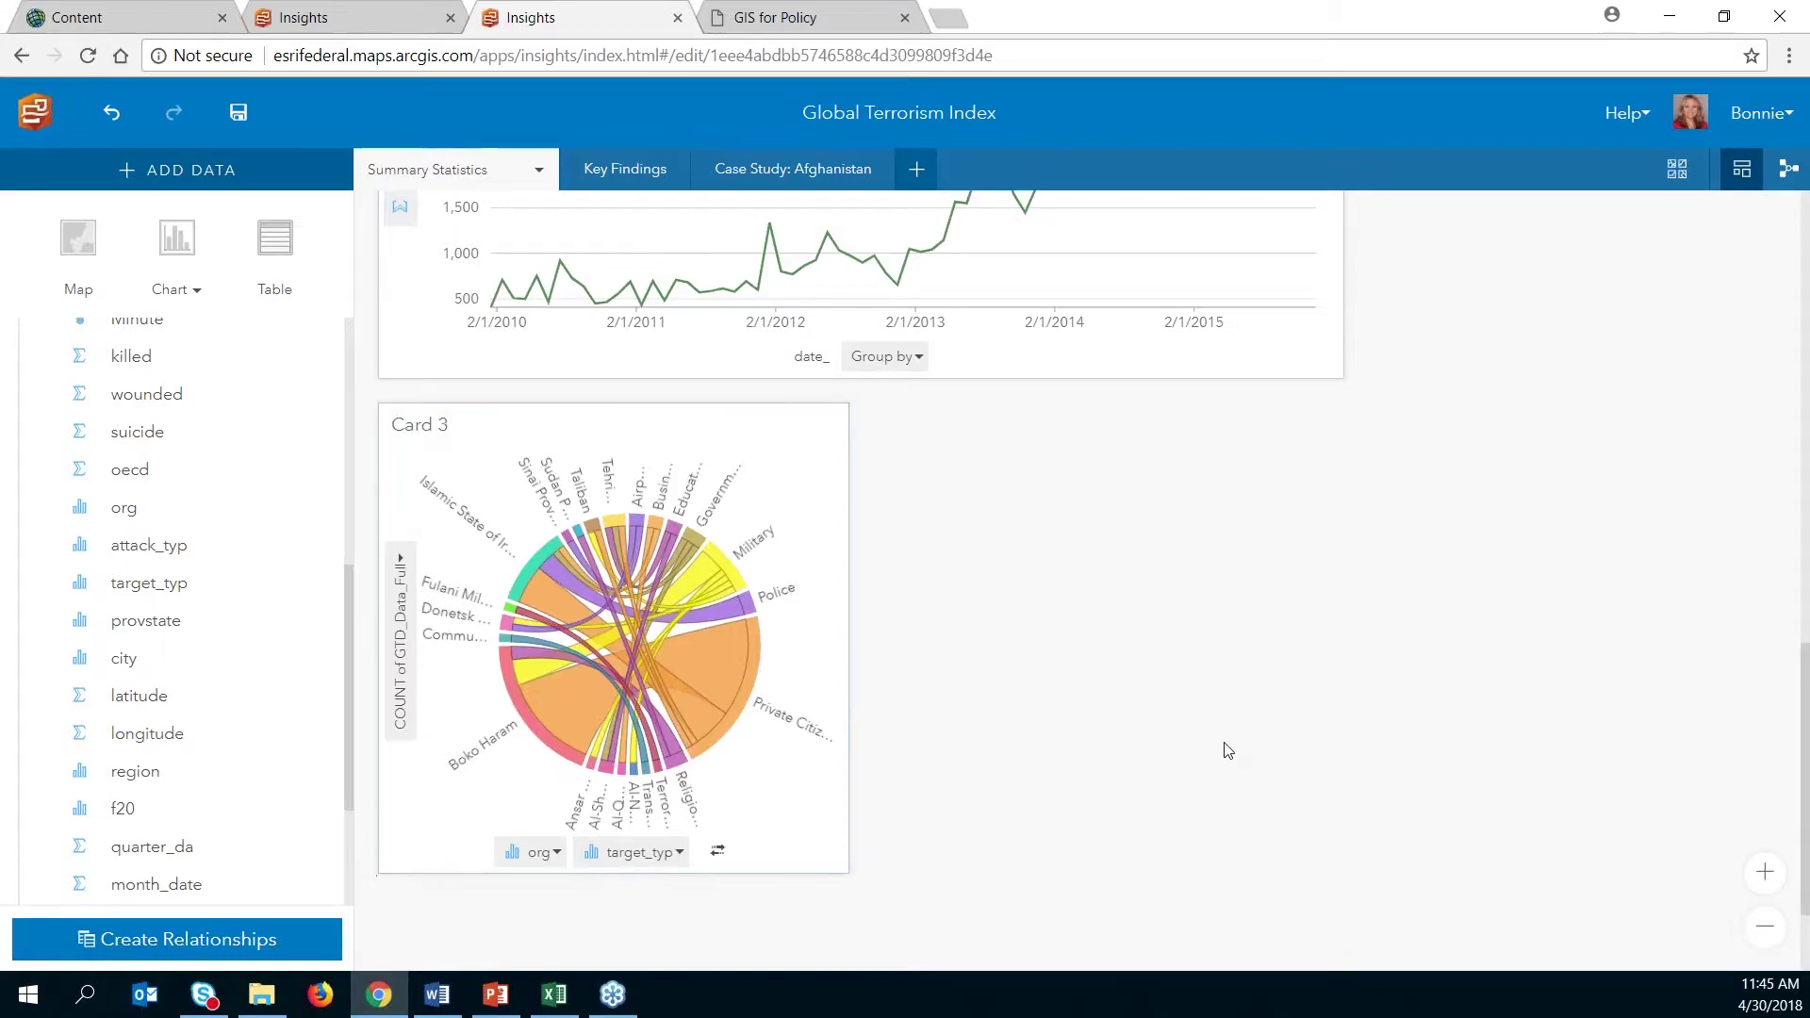
{"action": "scroll", "coordinate": [1225, 749], "scroll_direction": "up", "scroll_amount": 3}
{"action": "scroll", "coordinate": [1237, 764], "scroll_direction": "up", "scroll_amount": 8}
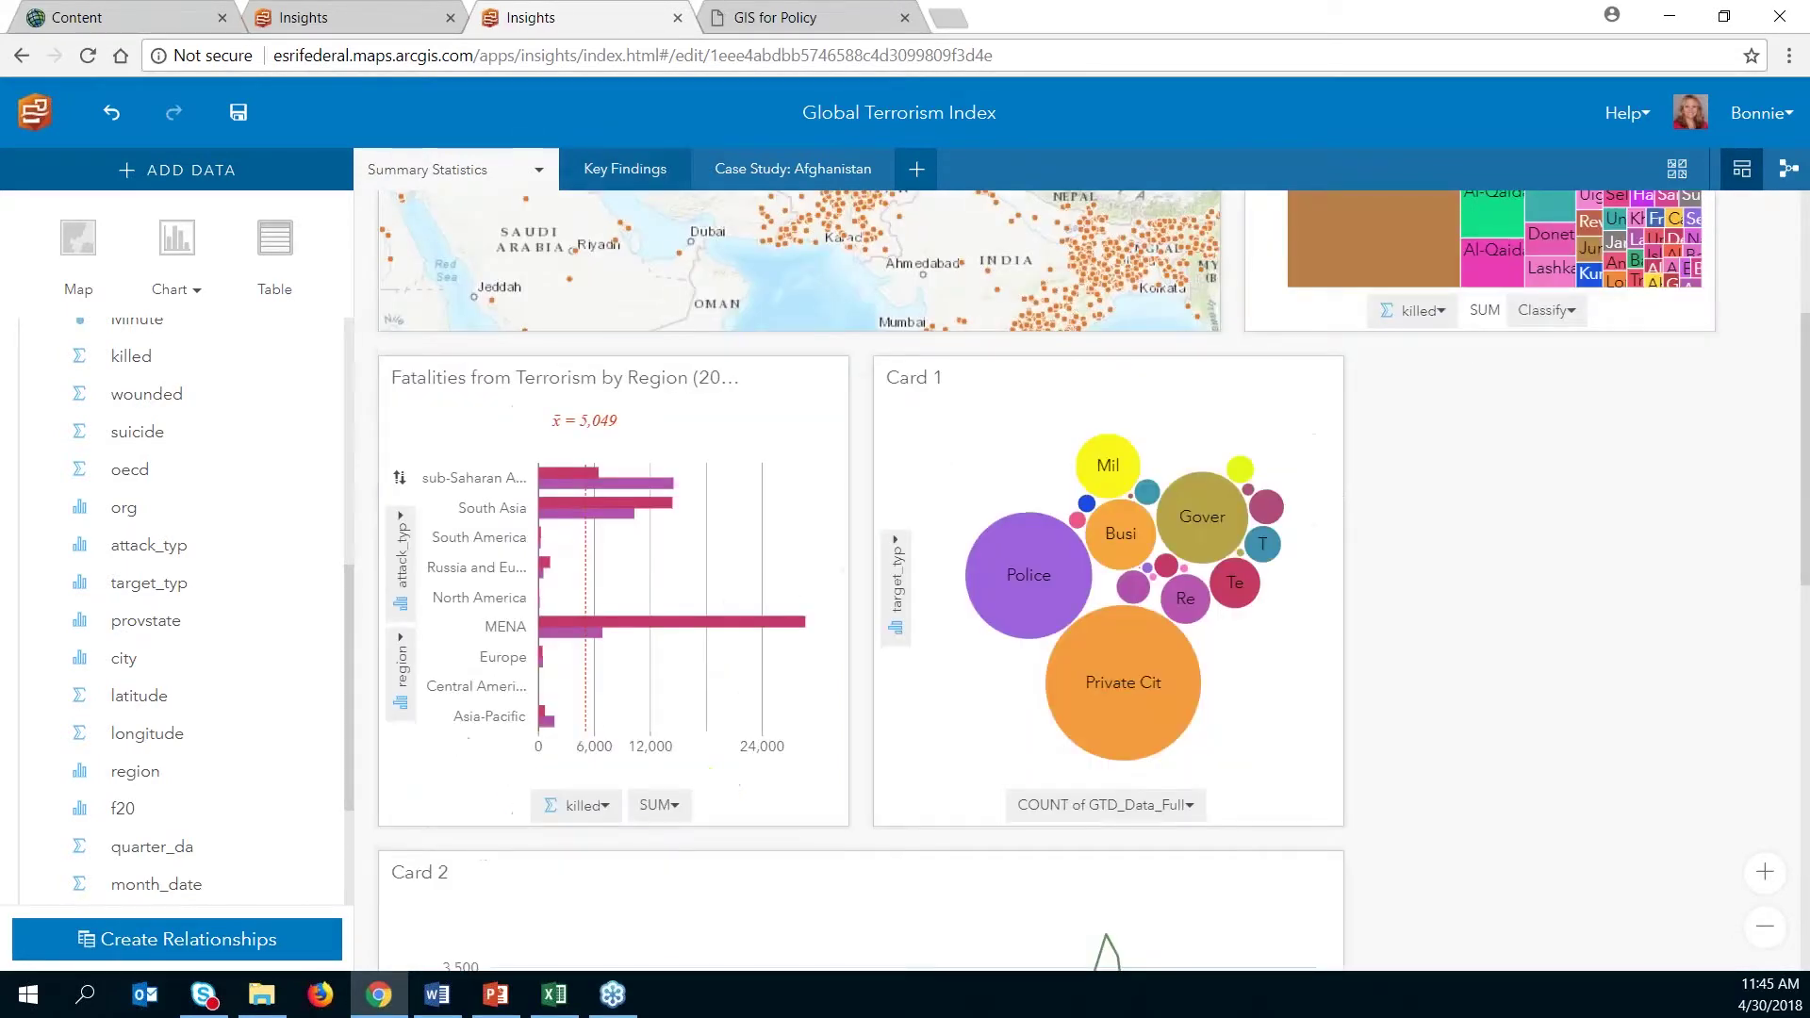
Step: Add the Excel file Global_Terrorism_Index.xlsx from the computer to the Key Findings page
{"action": "left_click", "coordinate": [619, 172]}
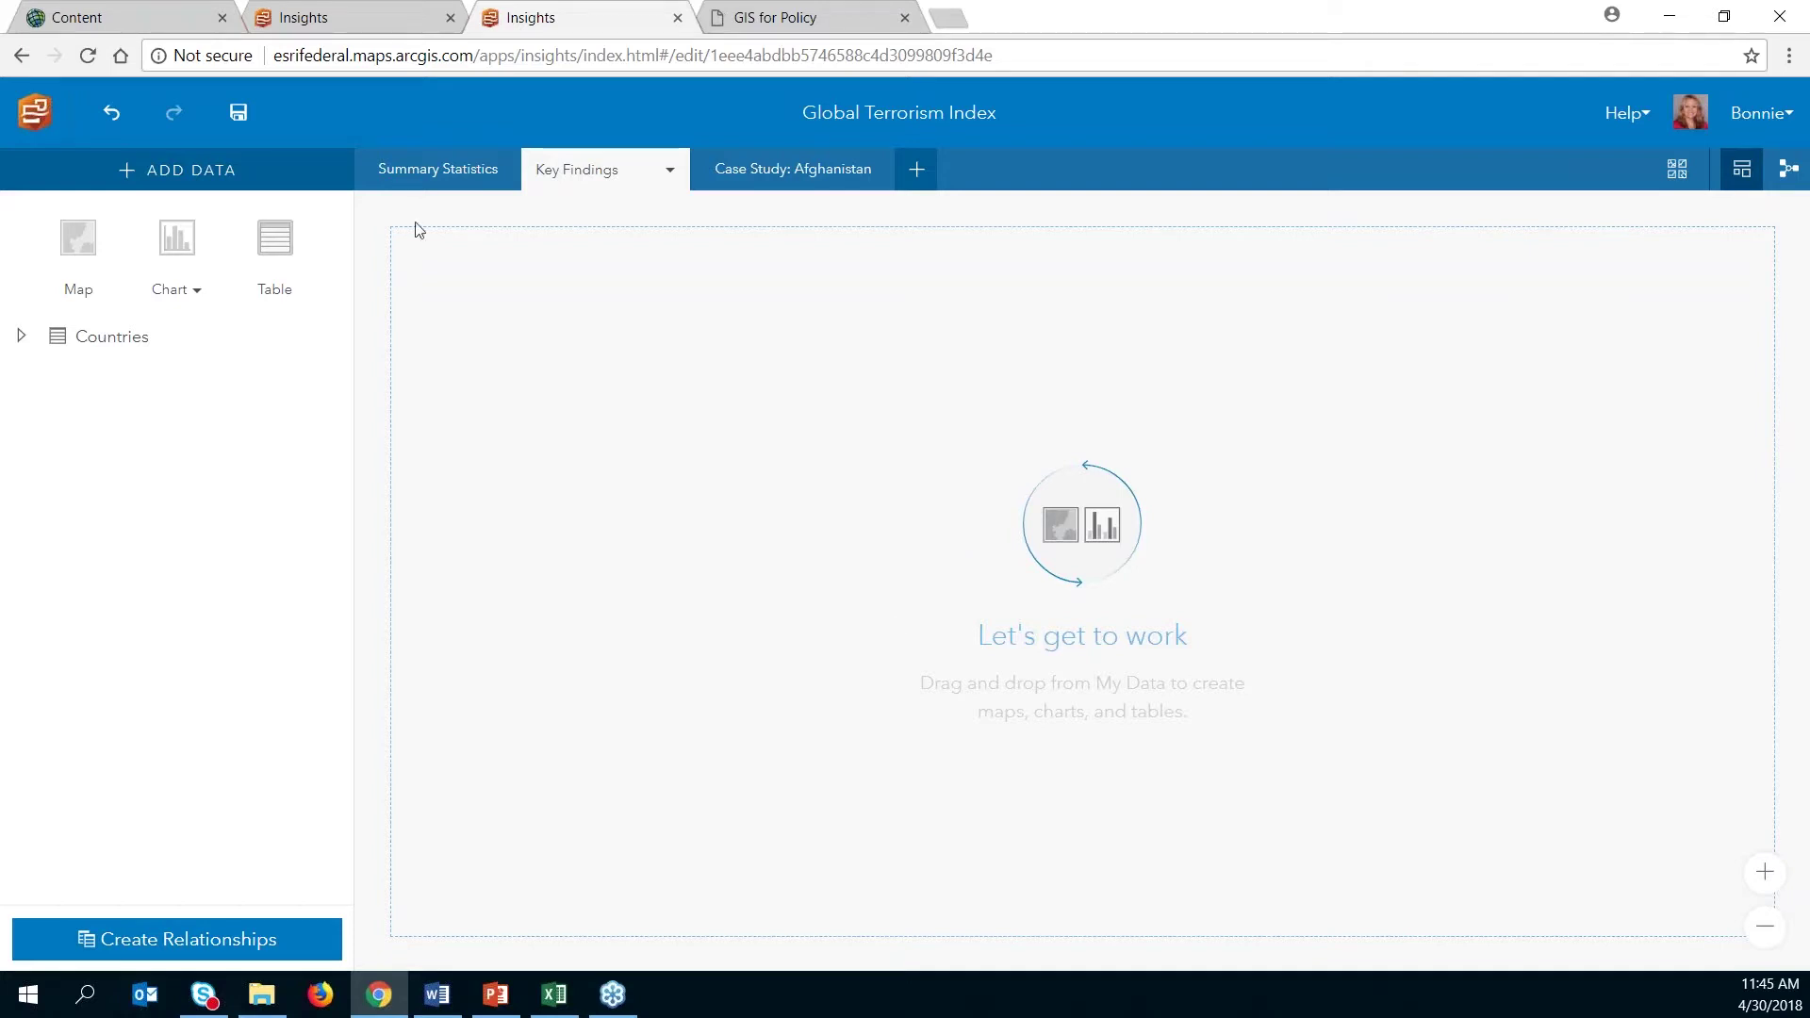
{"action": "left_click", "coordinate": [179, 170]}
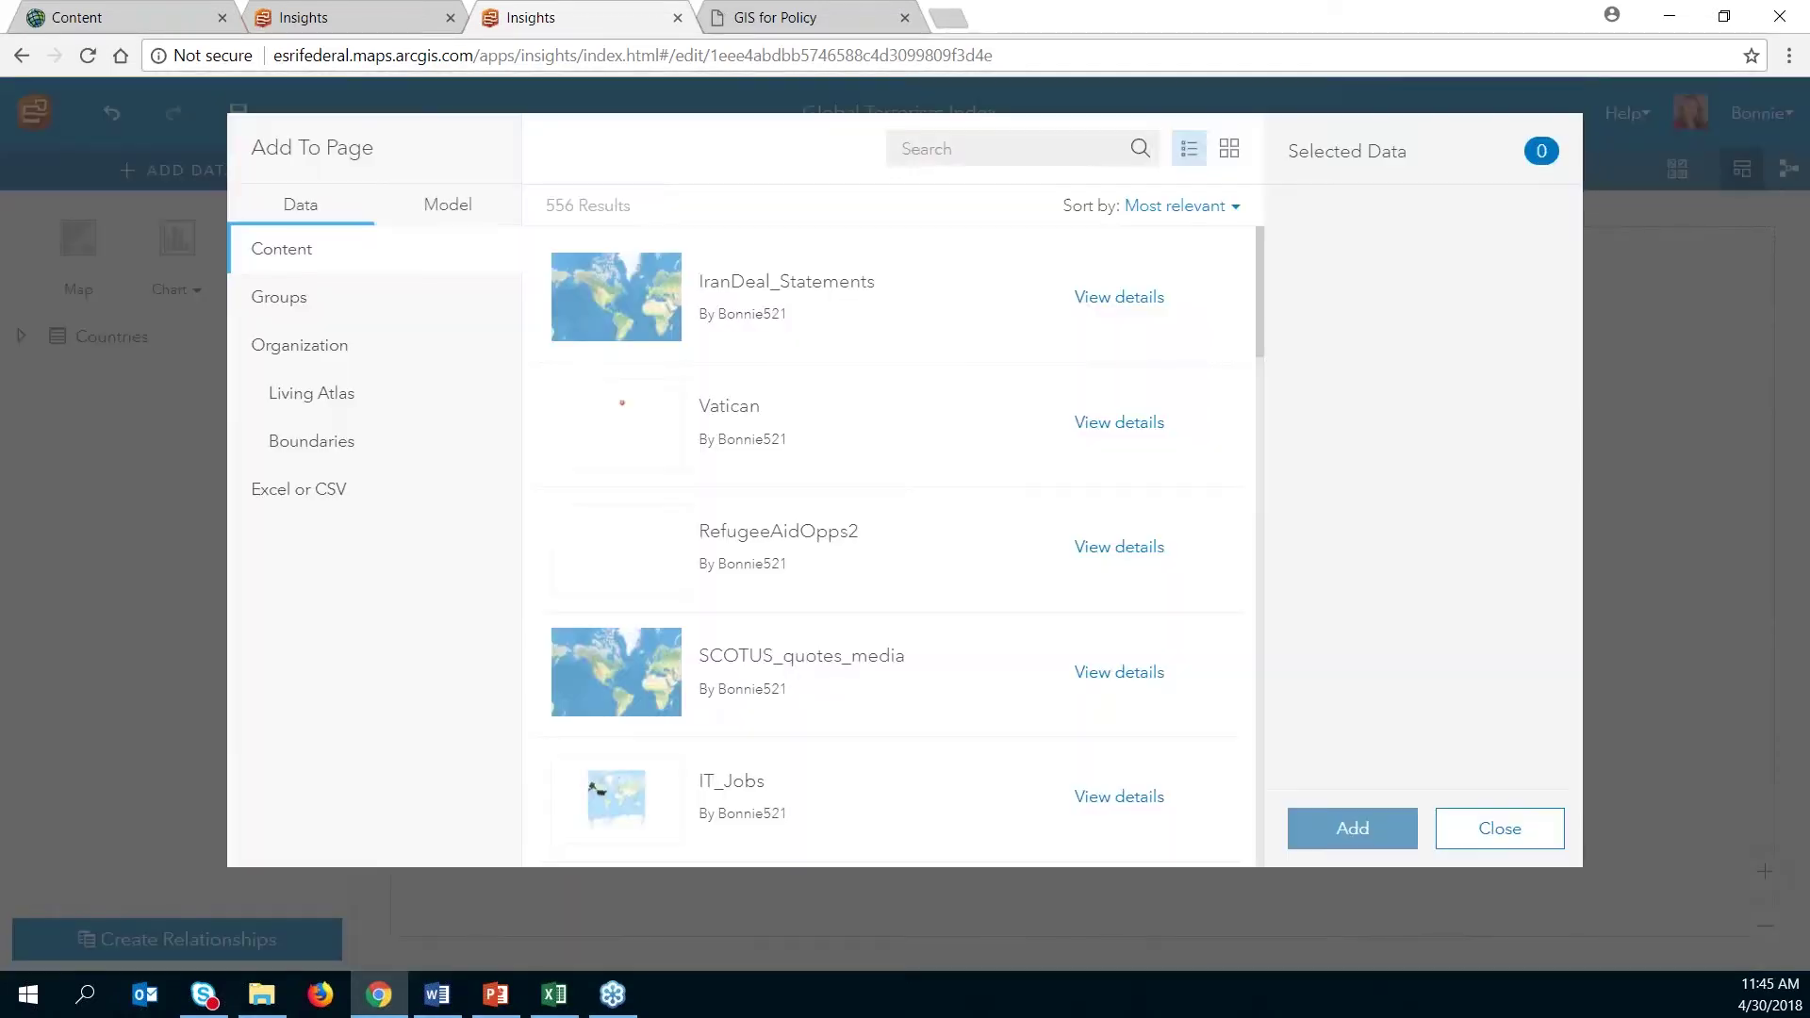
{"action": "left_click", "coordinate": [342, 495]}
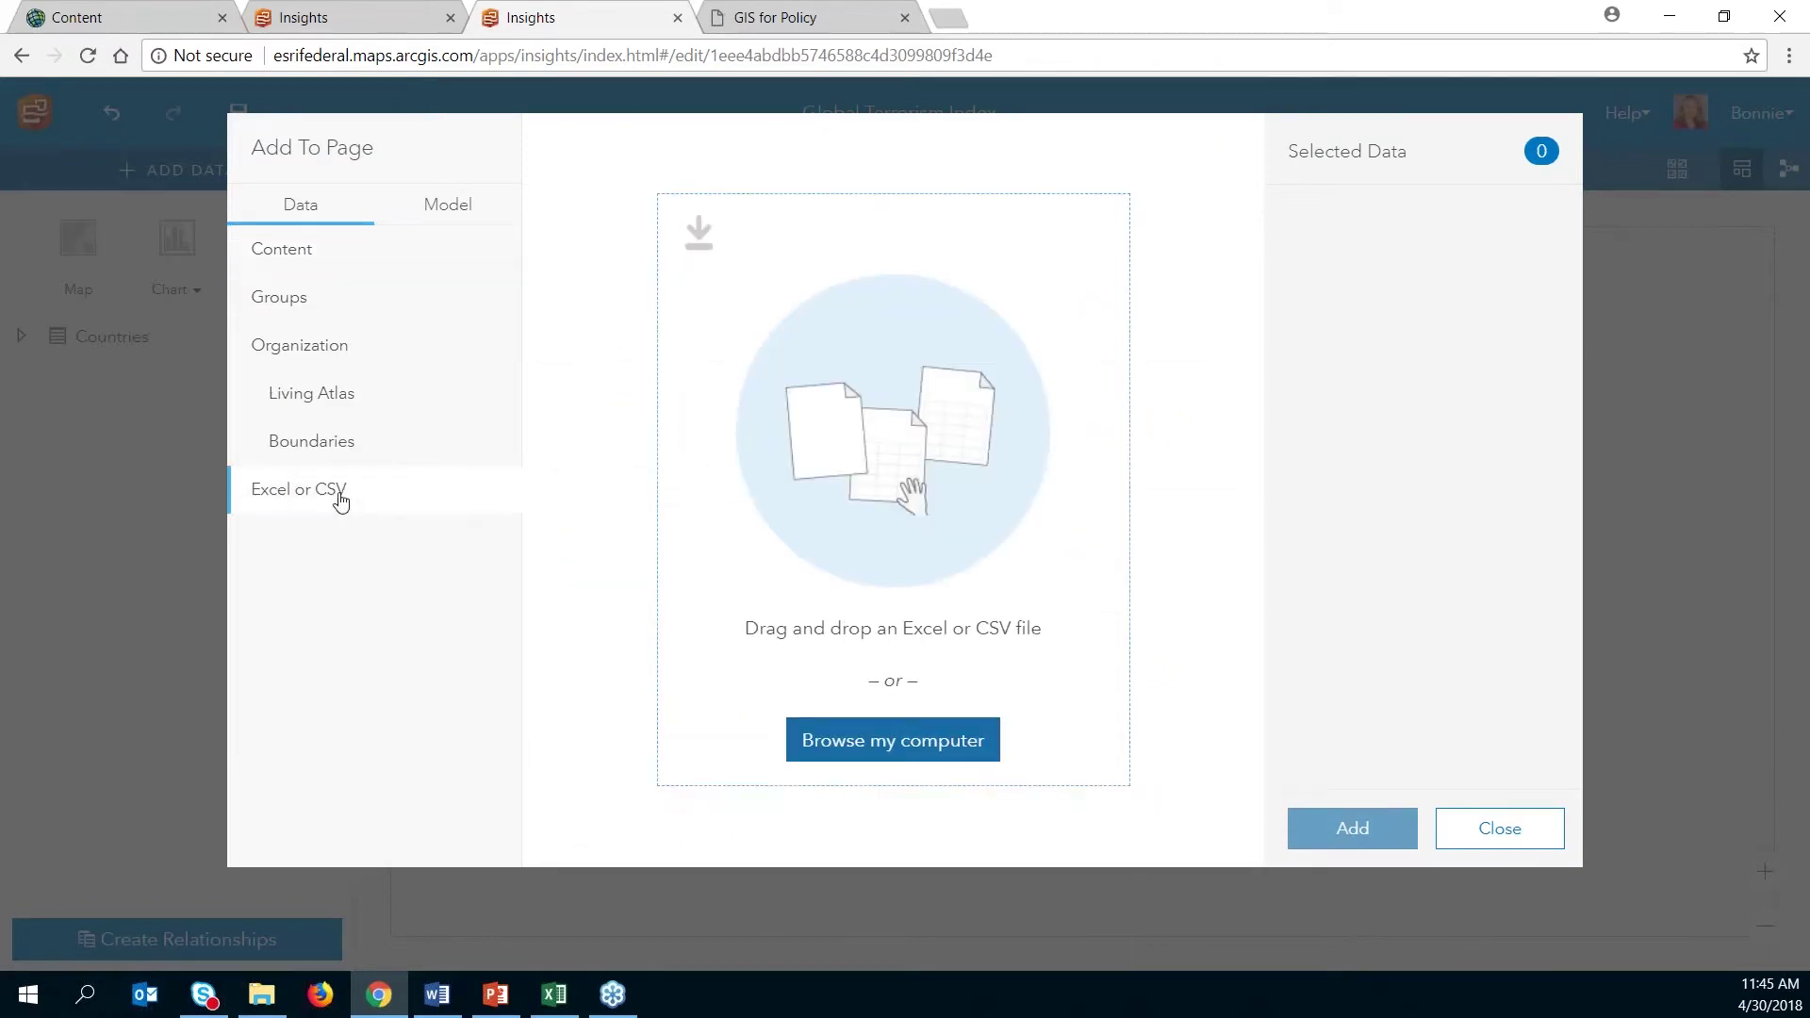
{"action": "left_click", "coordinate": [261, 994]}
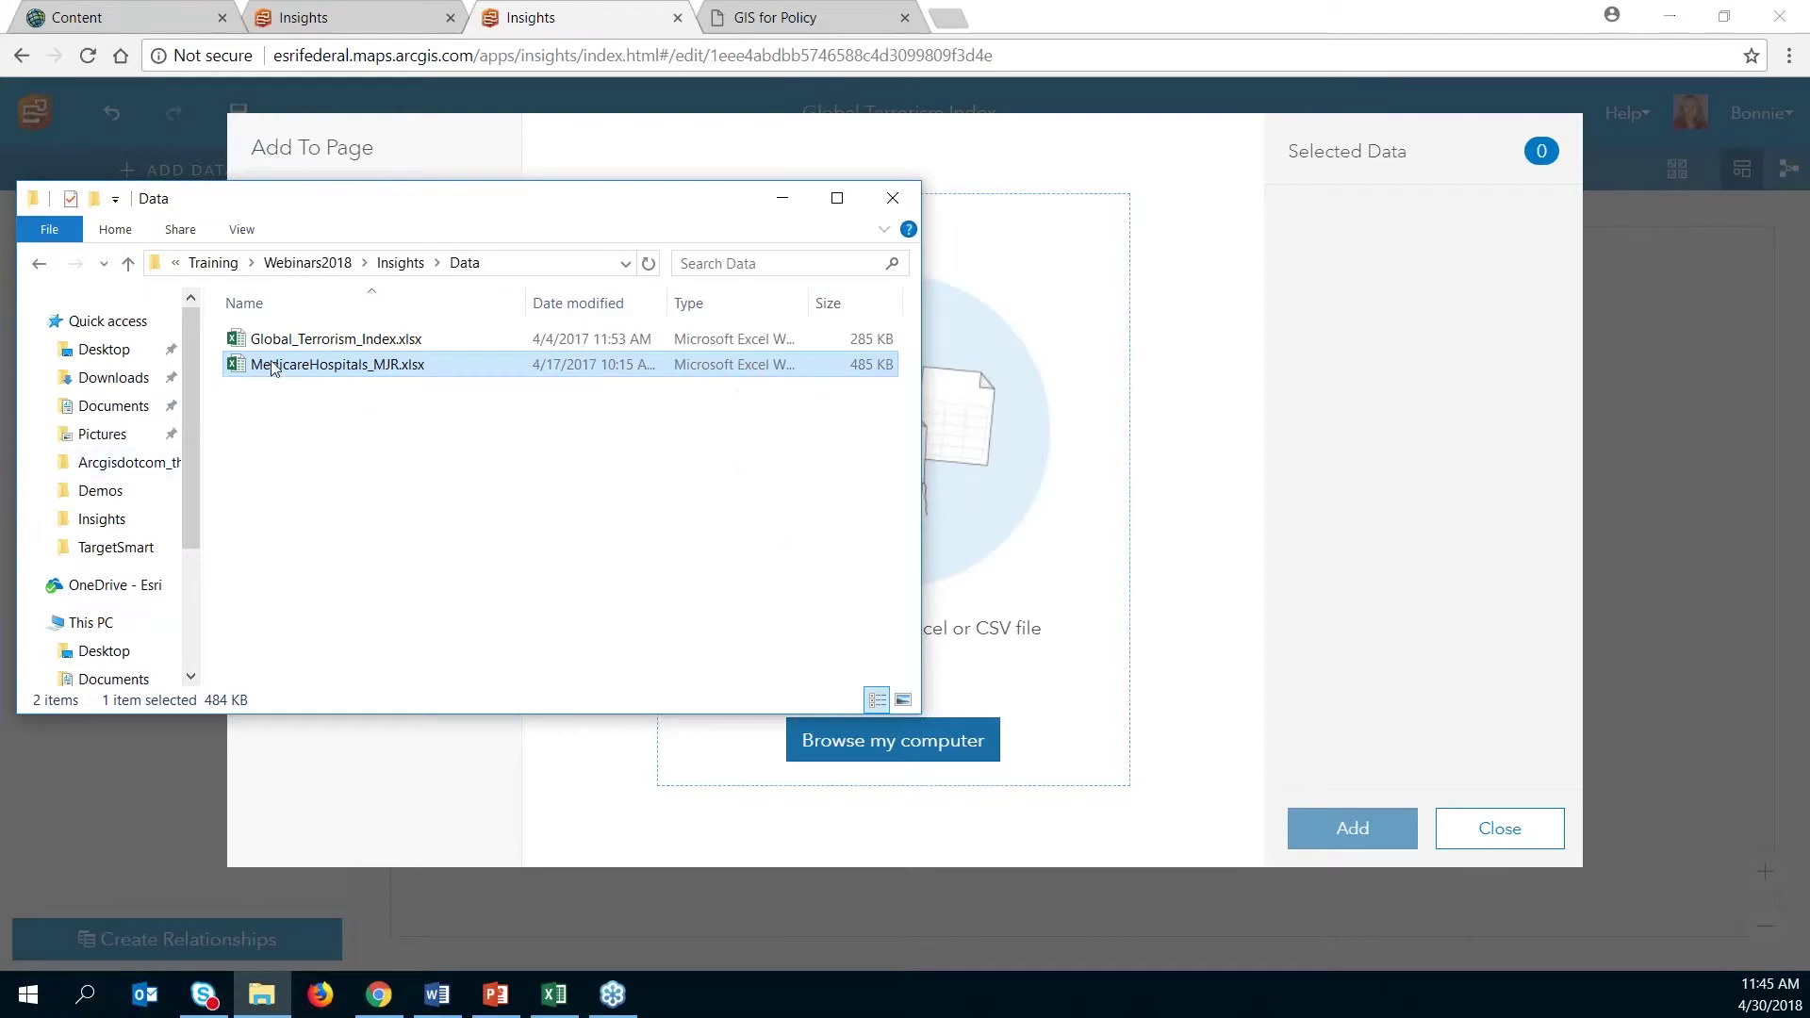
{"action": "left_click", "coordinate": [408, 347]}
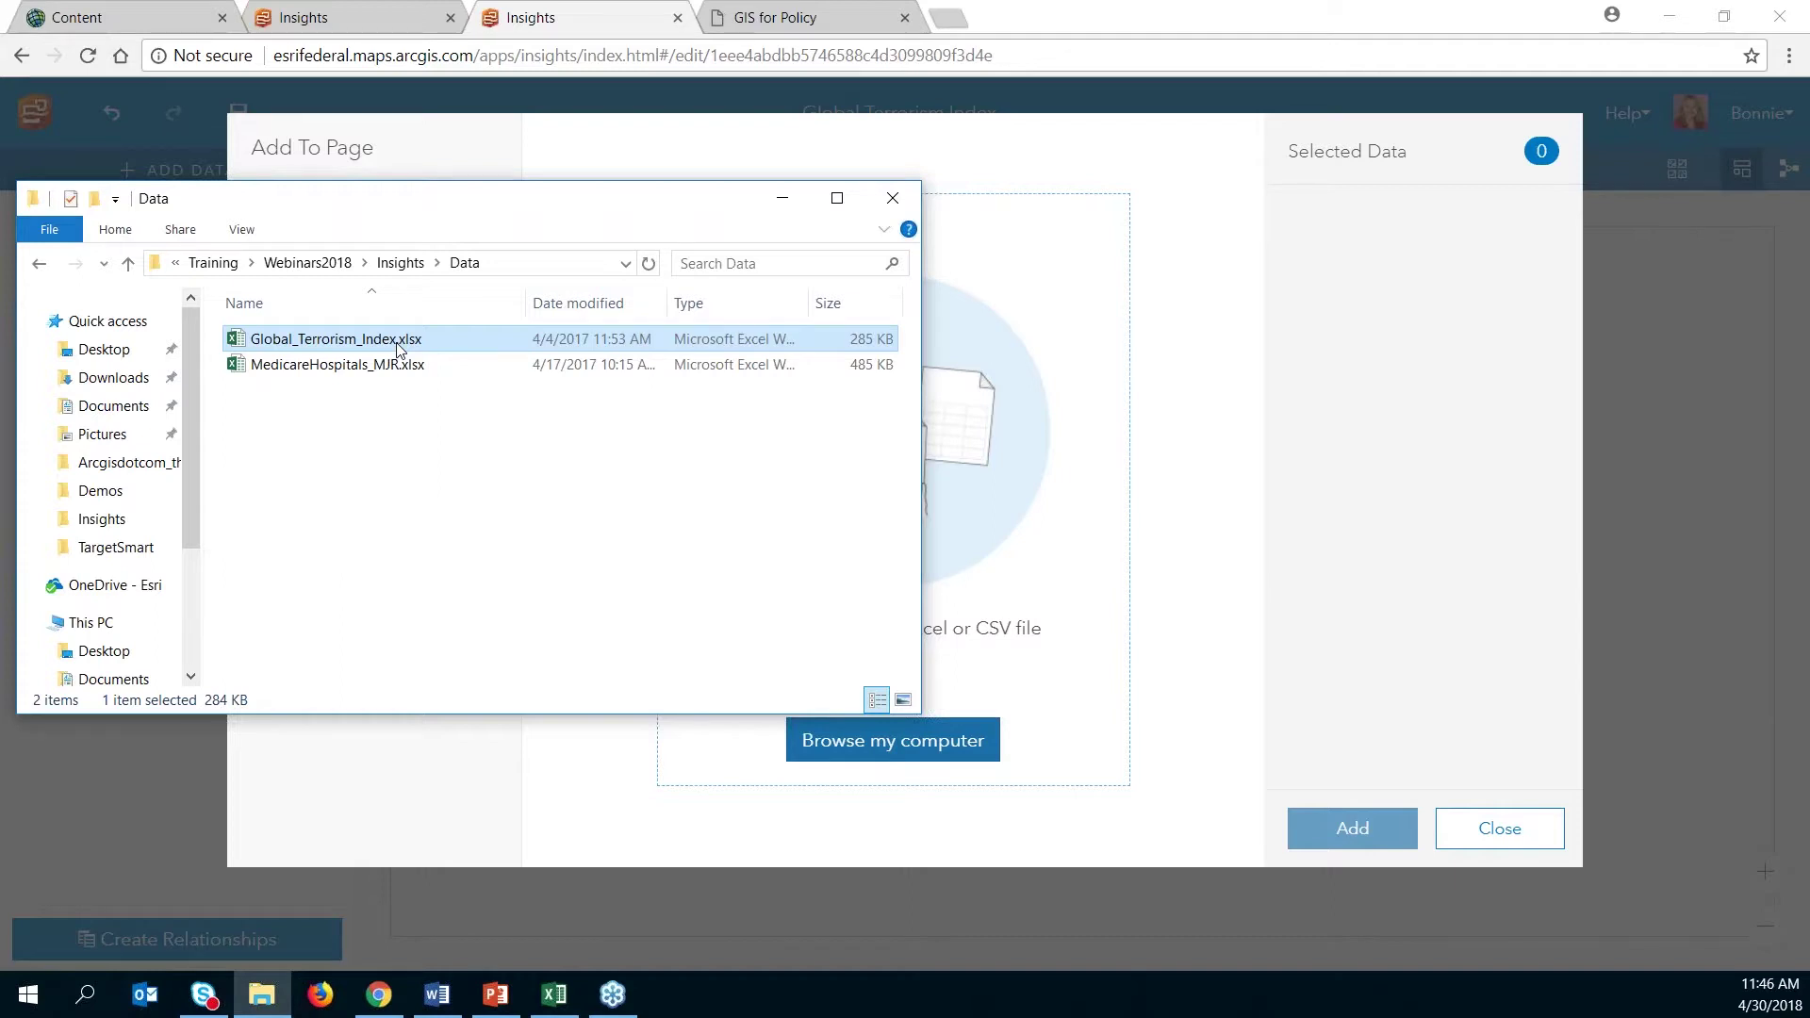
{"action": "left_click_drag", "start_coordinate": [355, 341], "coordinate": [1027, 507]}
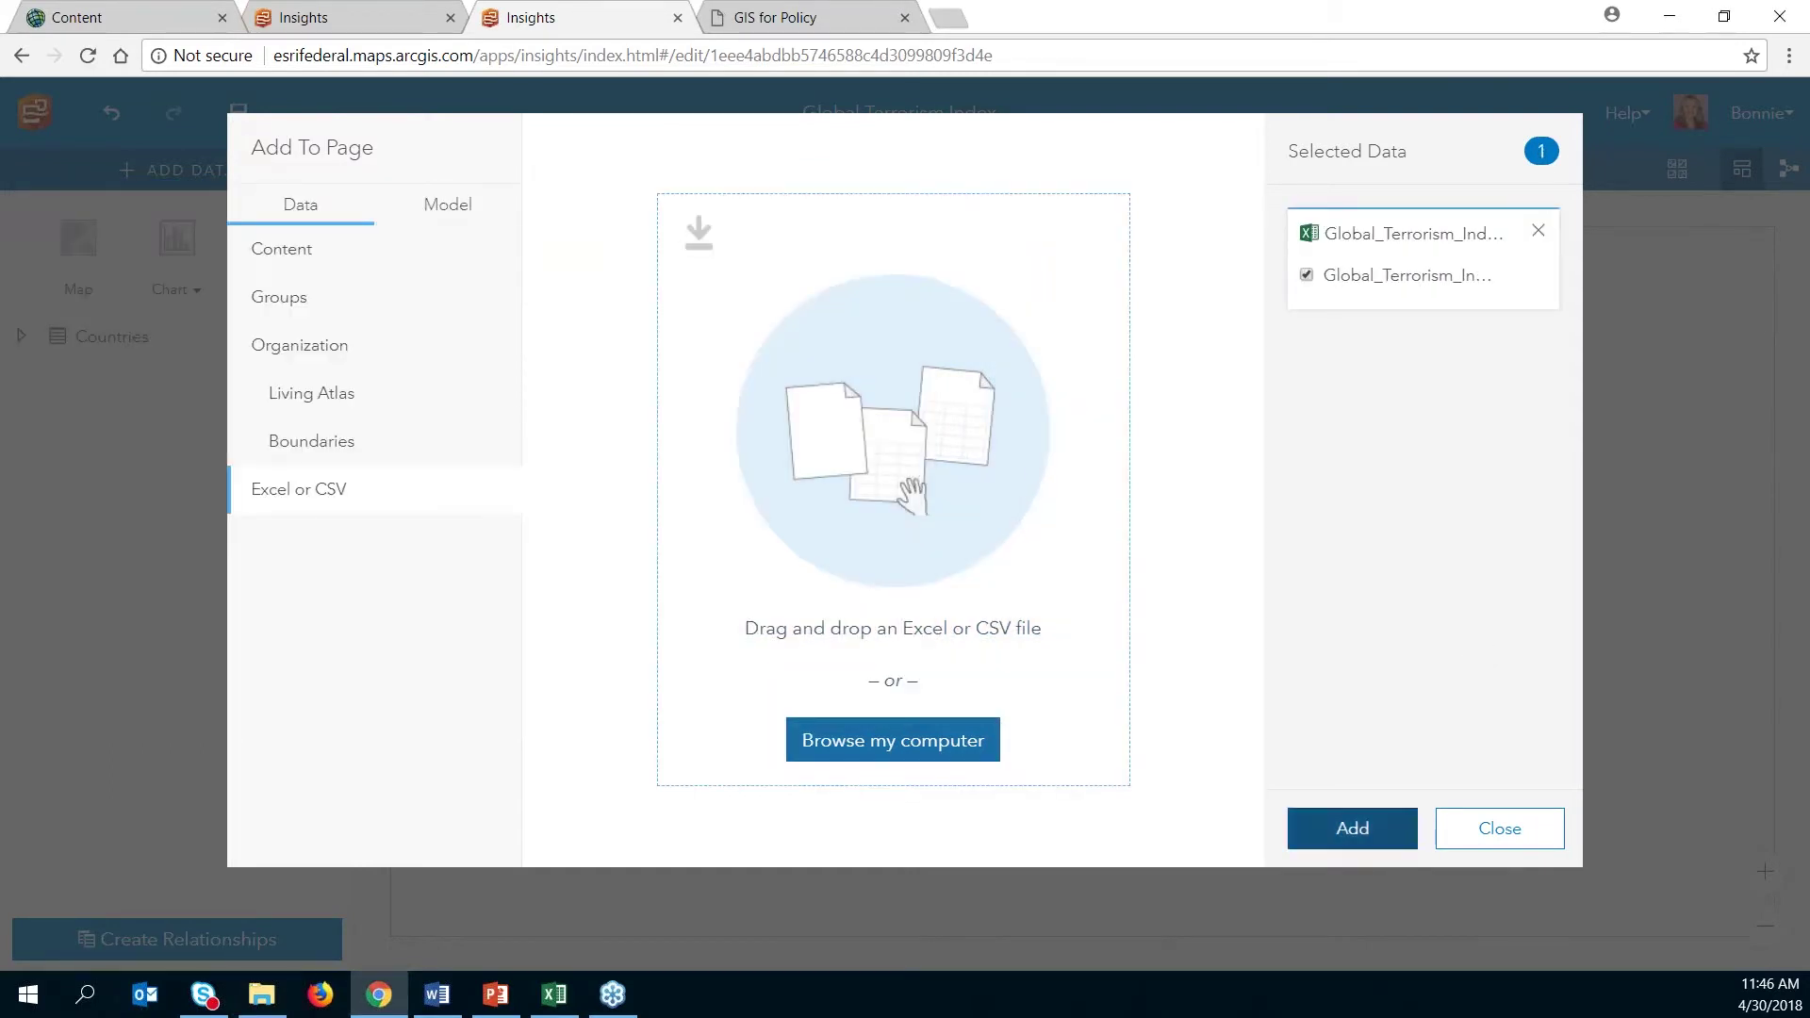
{"action": "left_click", "coordinate": [1352, 828]}
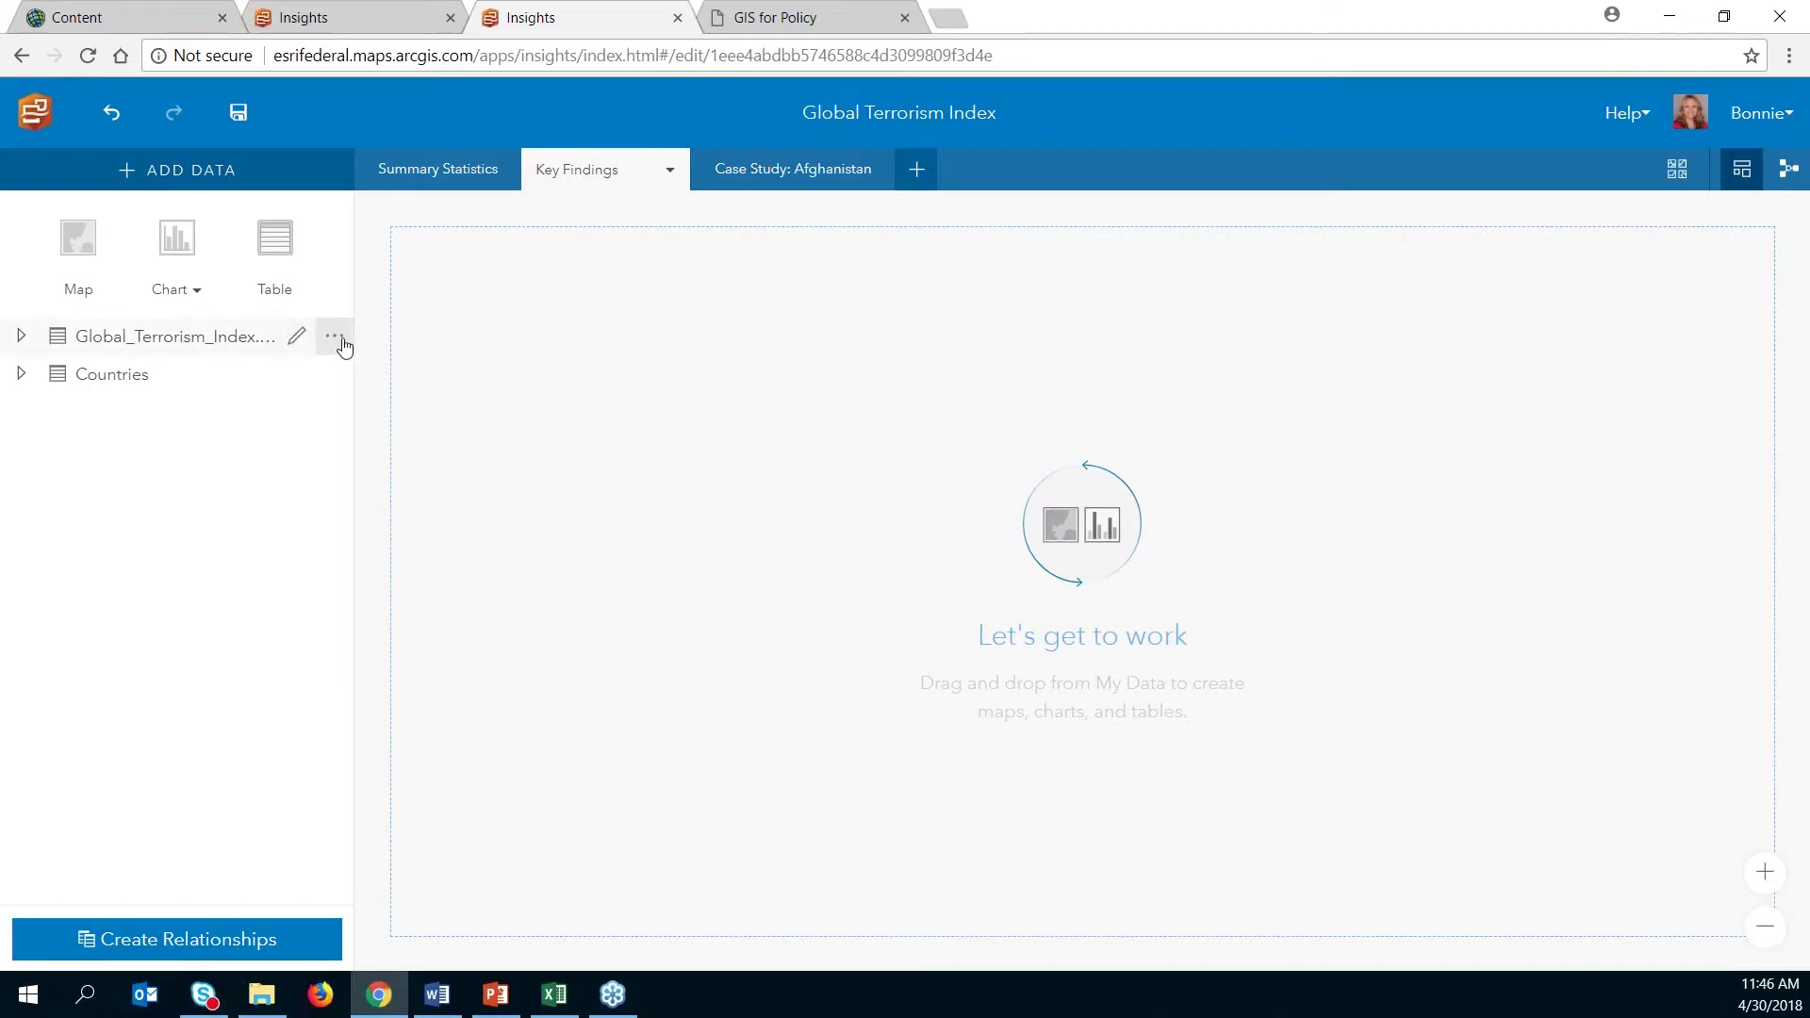
Step: Enable location on the Global_Terrorism_Index dataset by Geography, using the COUNTRY field matched to the Countries level
{"action": "left_click", "coordinate": [20, 338]}
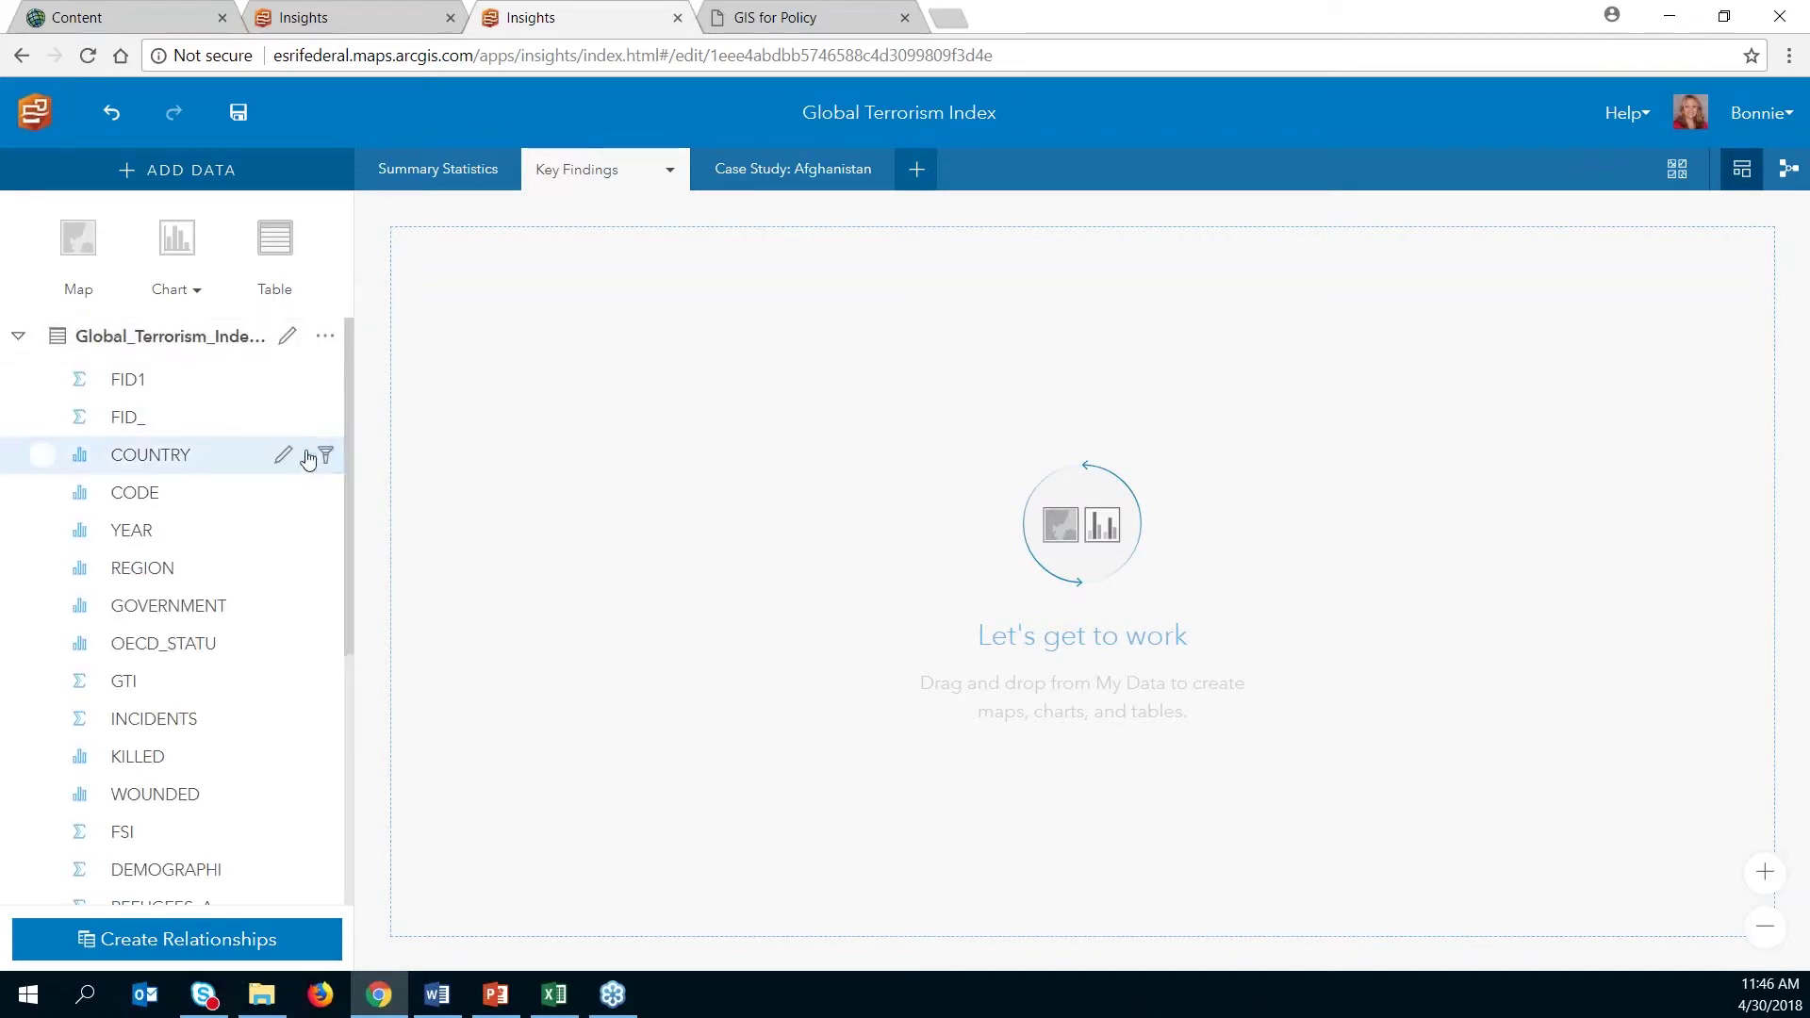
{"action": "left_click", "coordinate": [325, 339]}
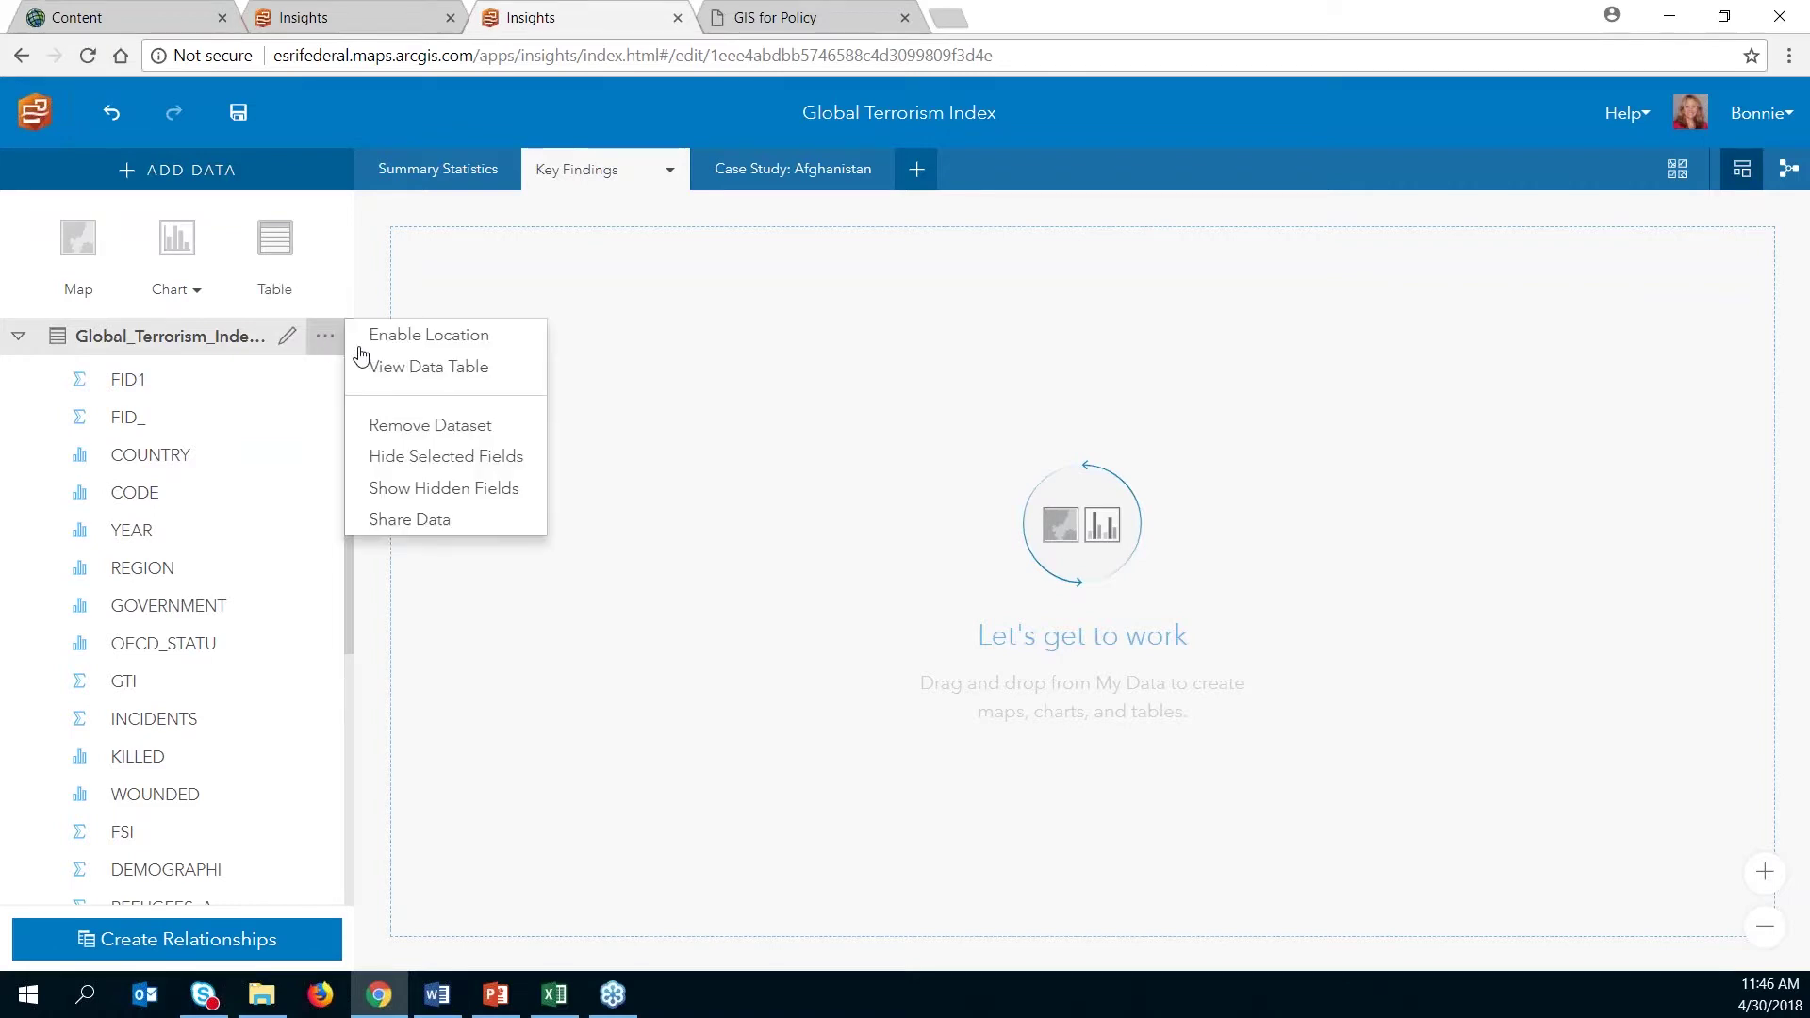
{"action": "left_click", "coordinate": [468, 341]}
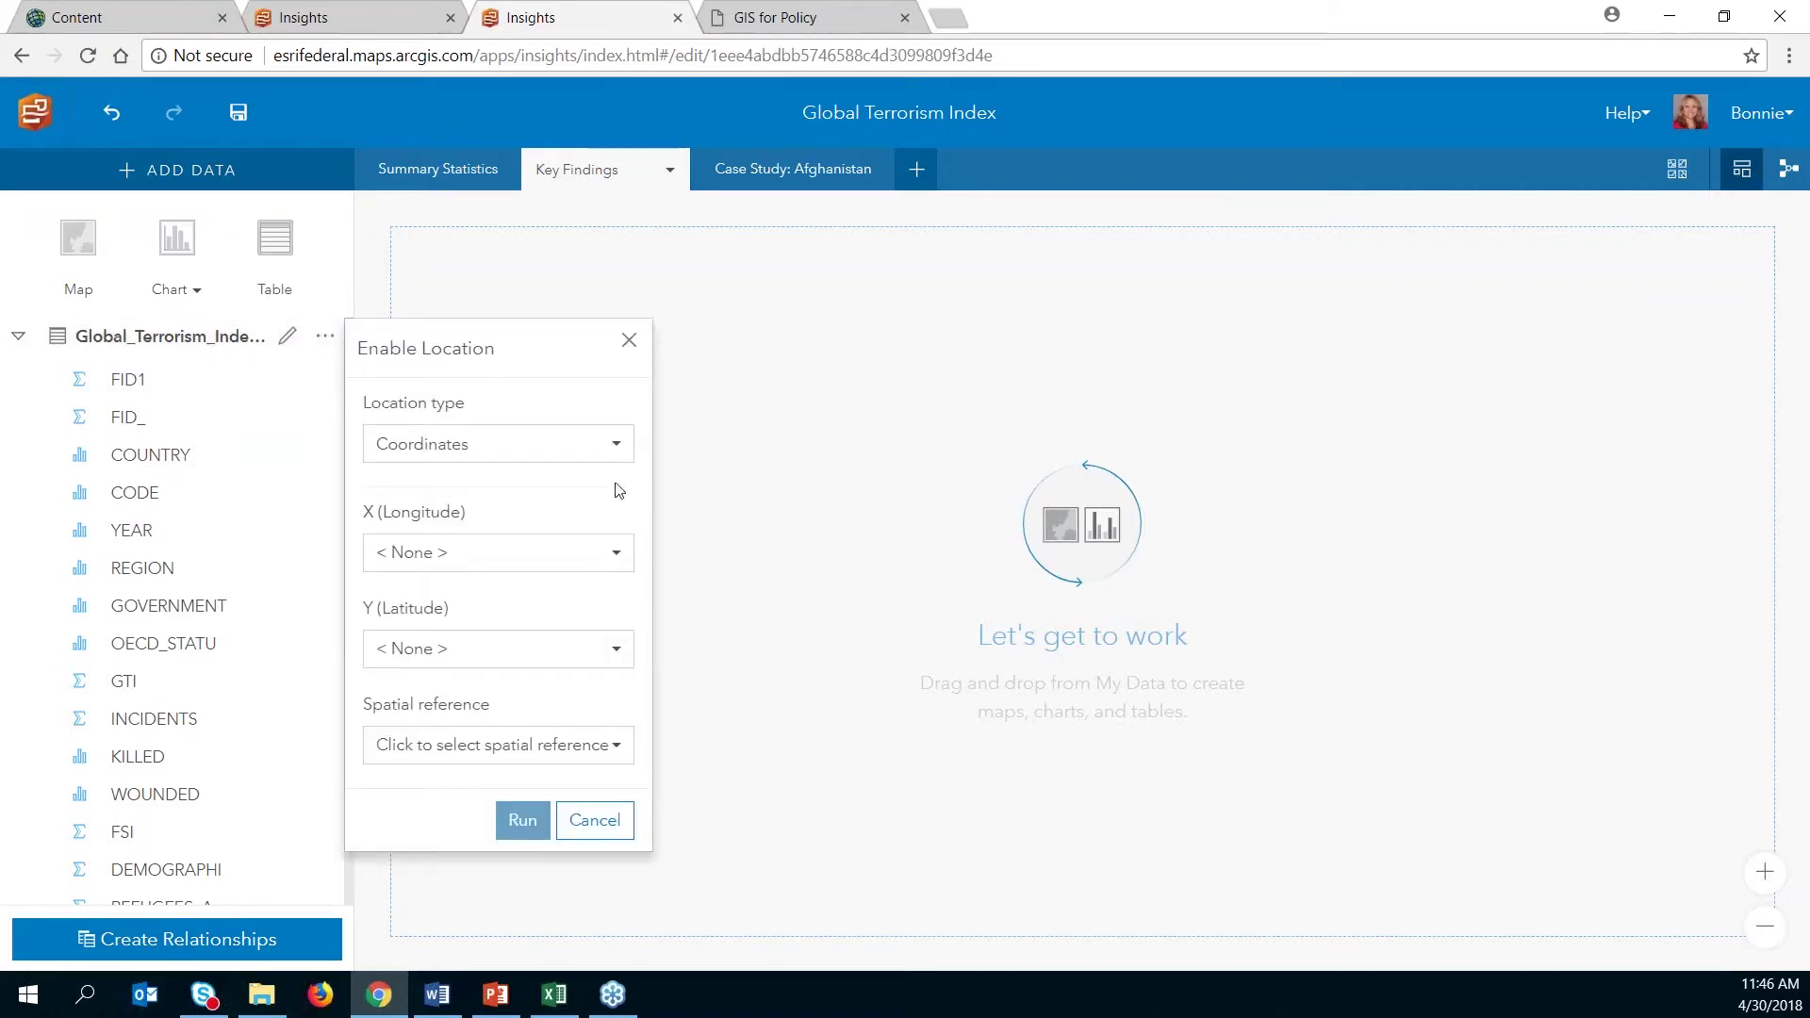
{"action": "left_click", "coordinate": [615, 444]}
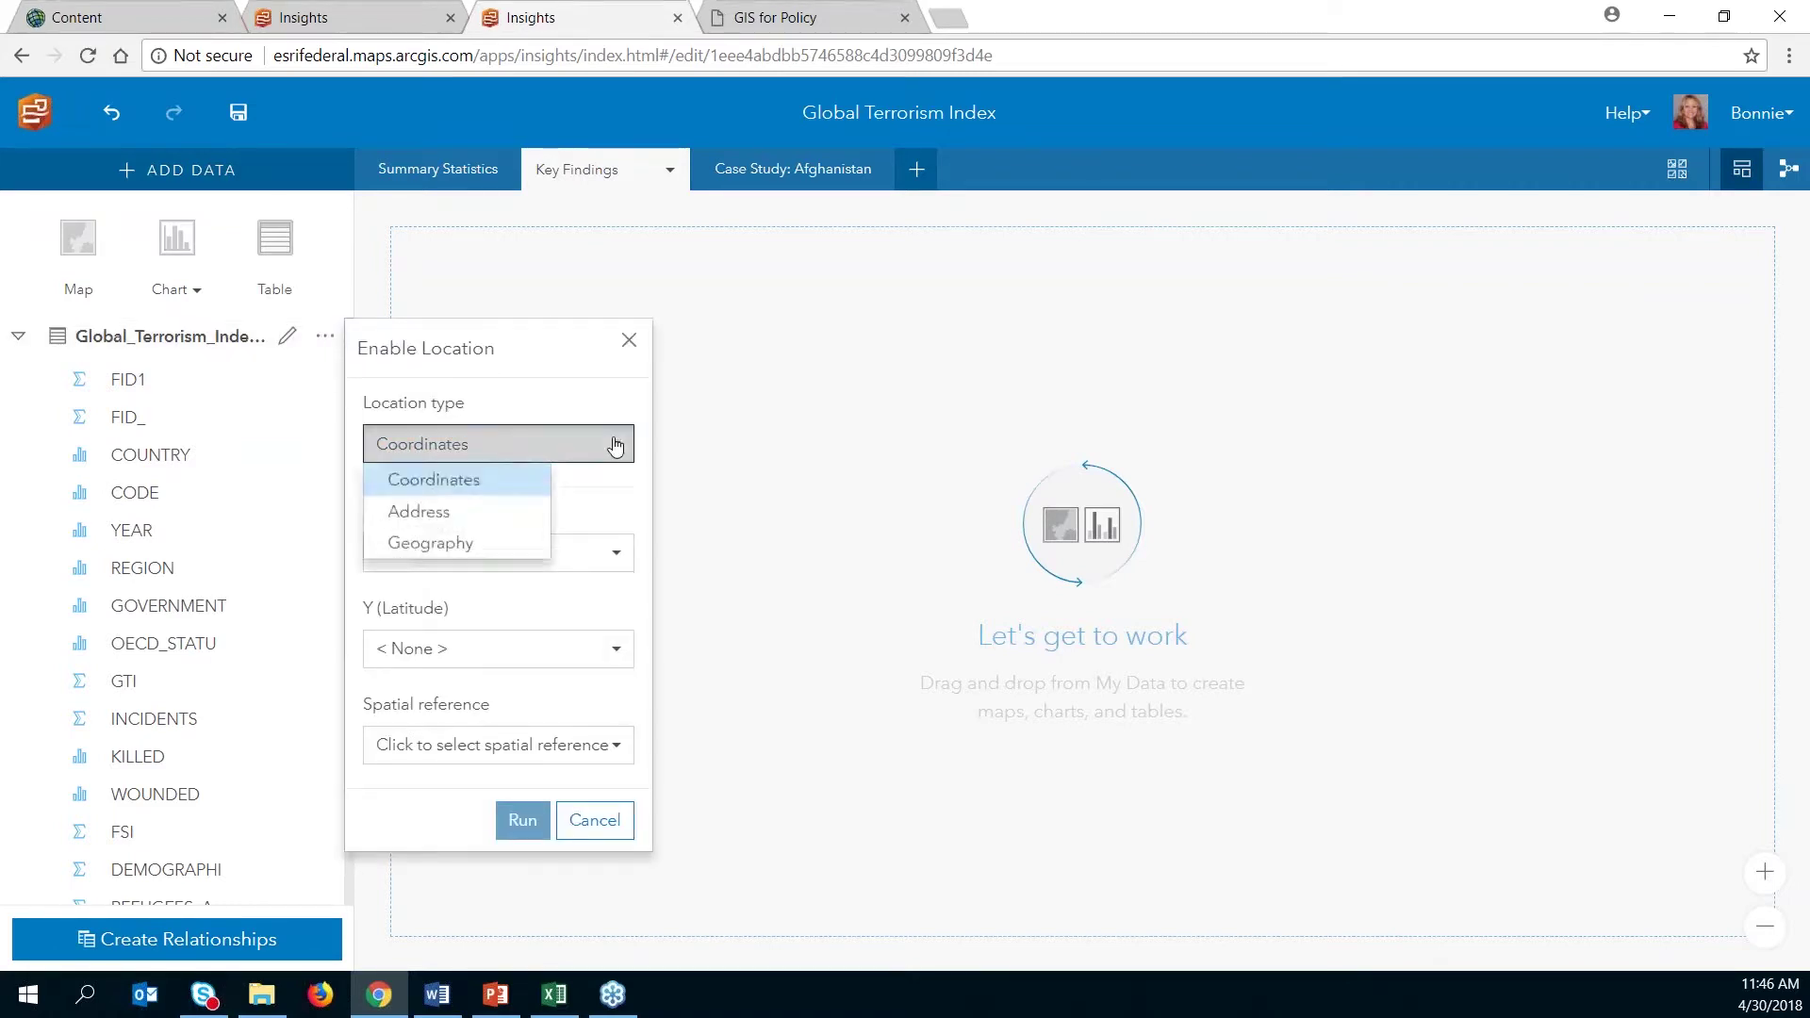
{"action": "left_click", "coordinate": [449, 547]}
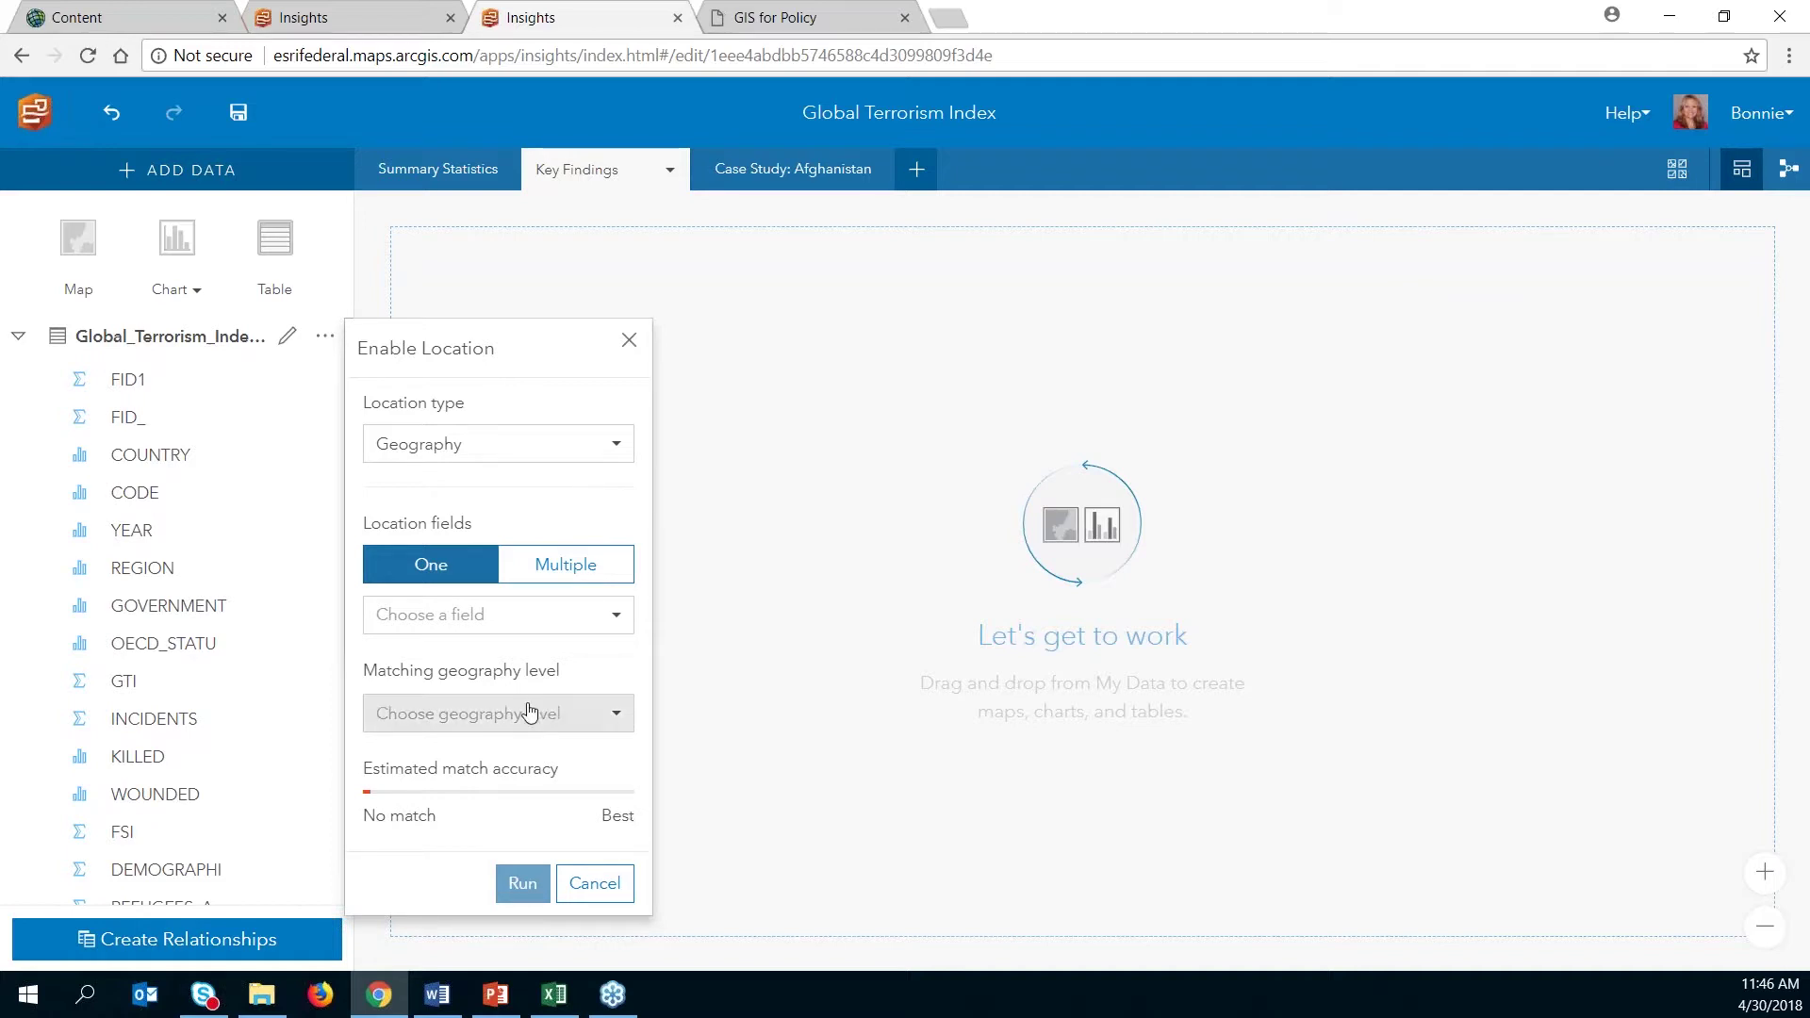
{"action": "left_click", "coordinate": [490, 614]}
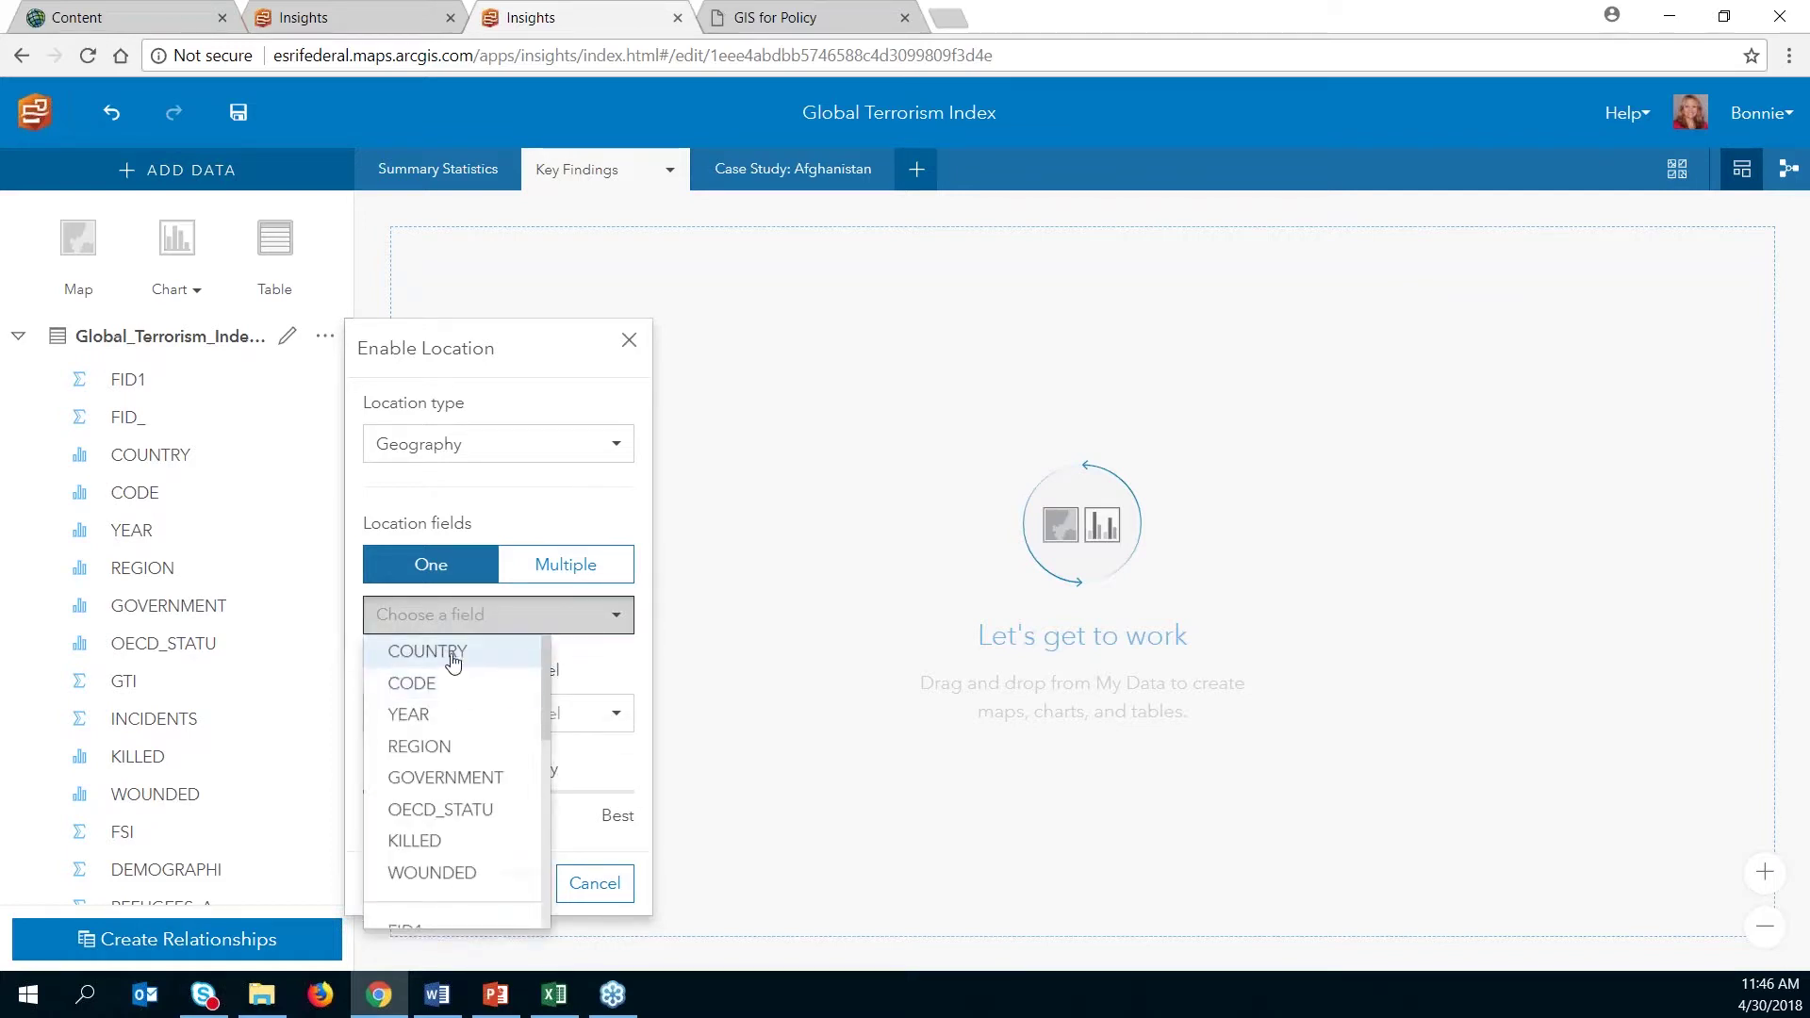
{"action": "left_click", "coordinate": [452, 655]}
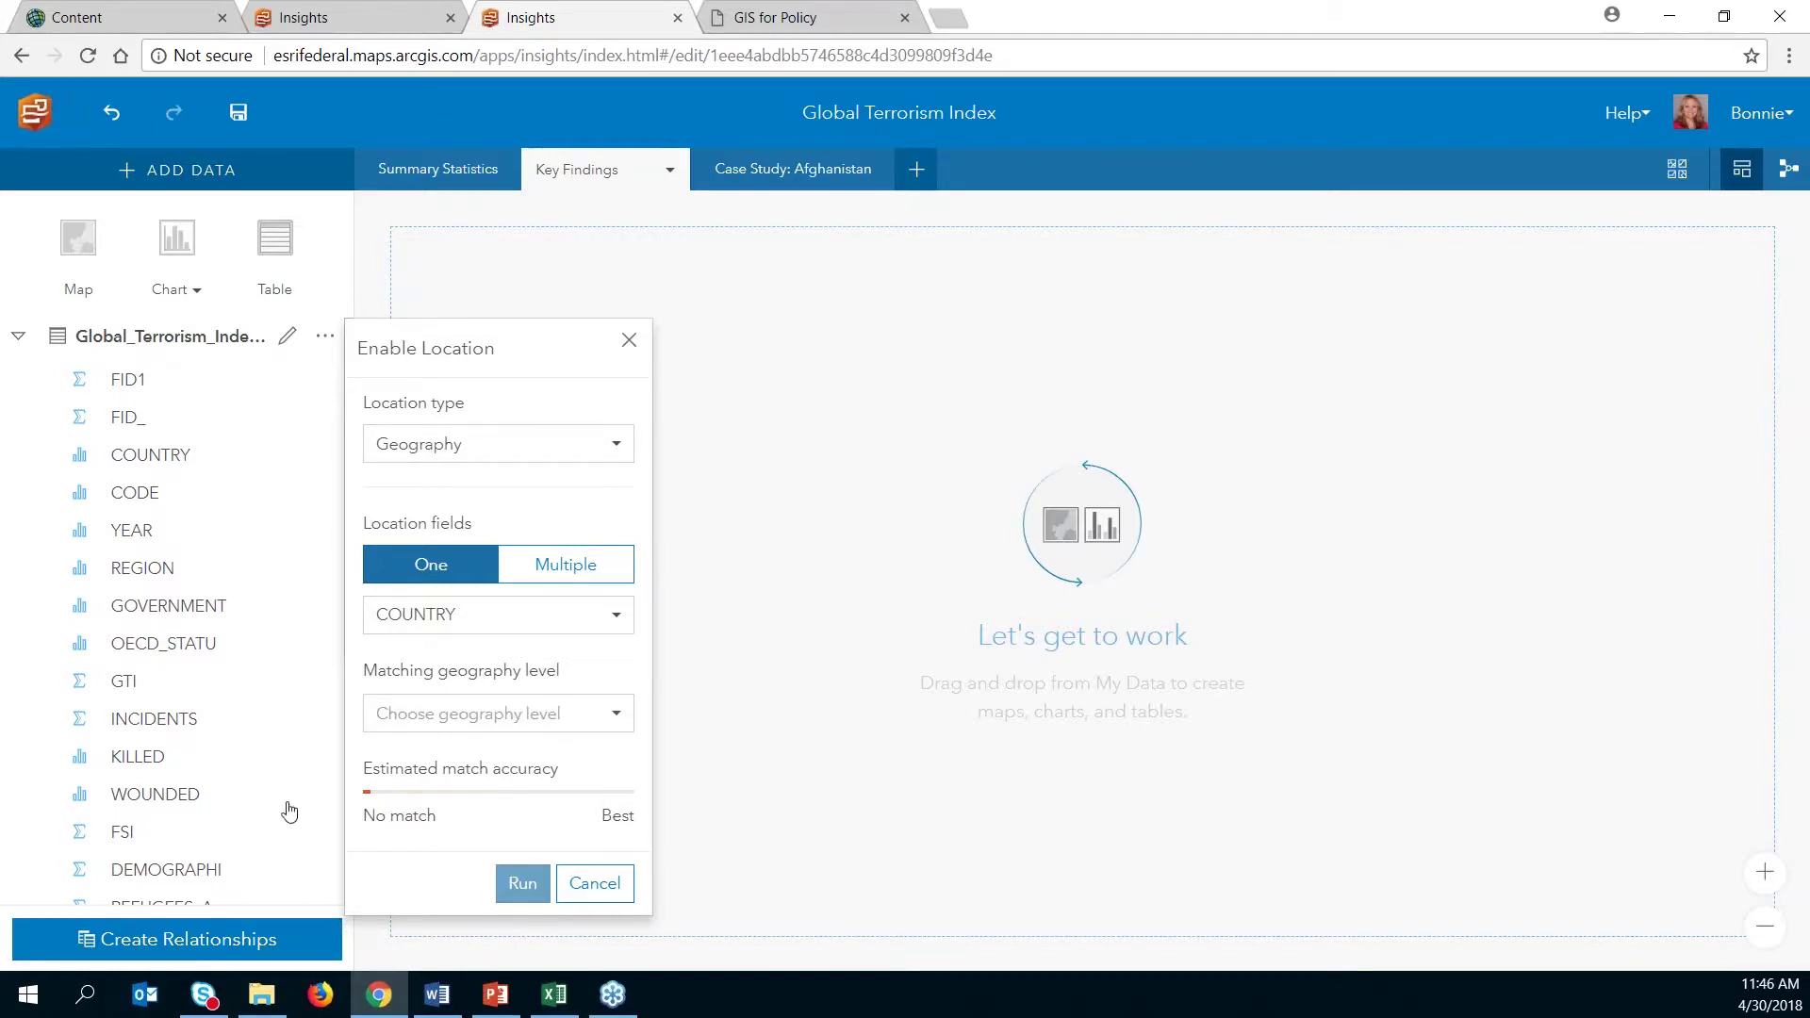
{"action": "scroll", "coordinate": [285, 802], "scroll_direction": "down", "scroll_amount": 5}
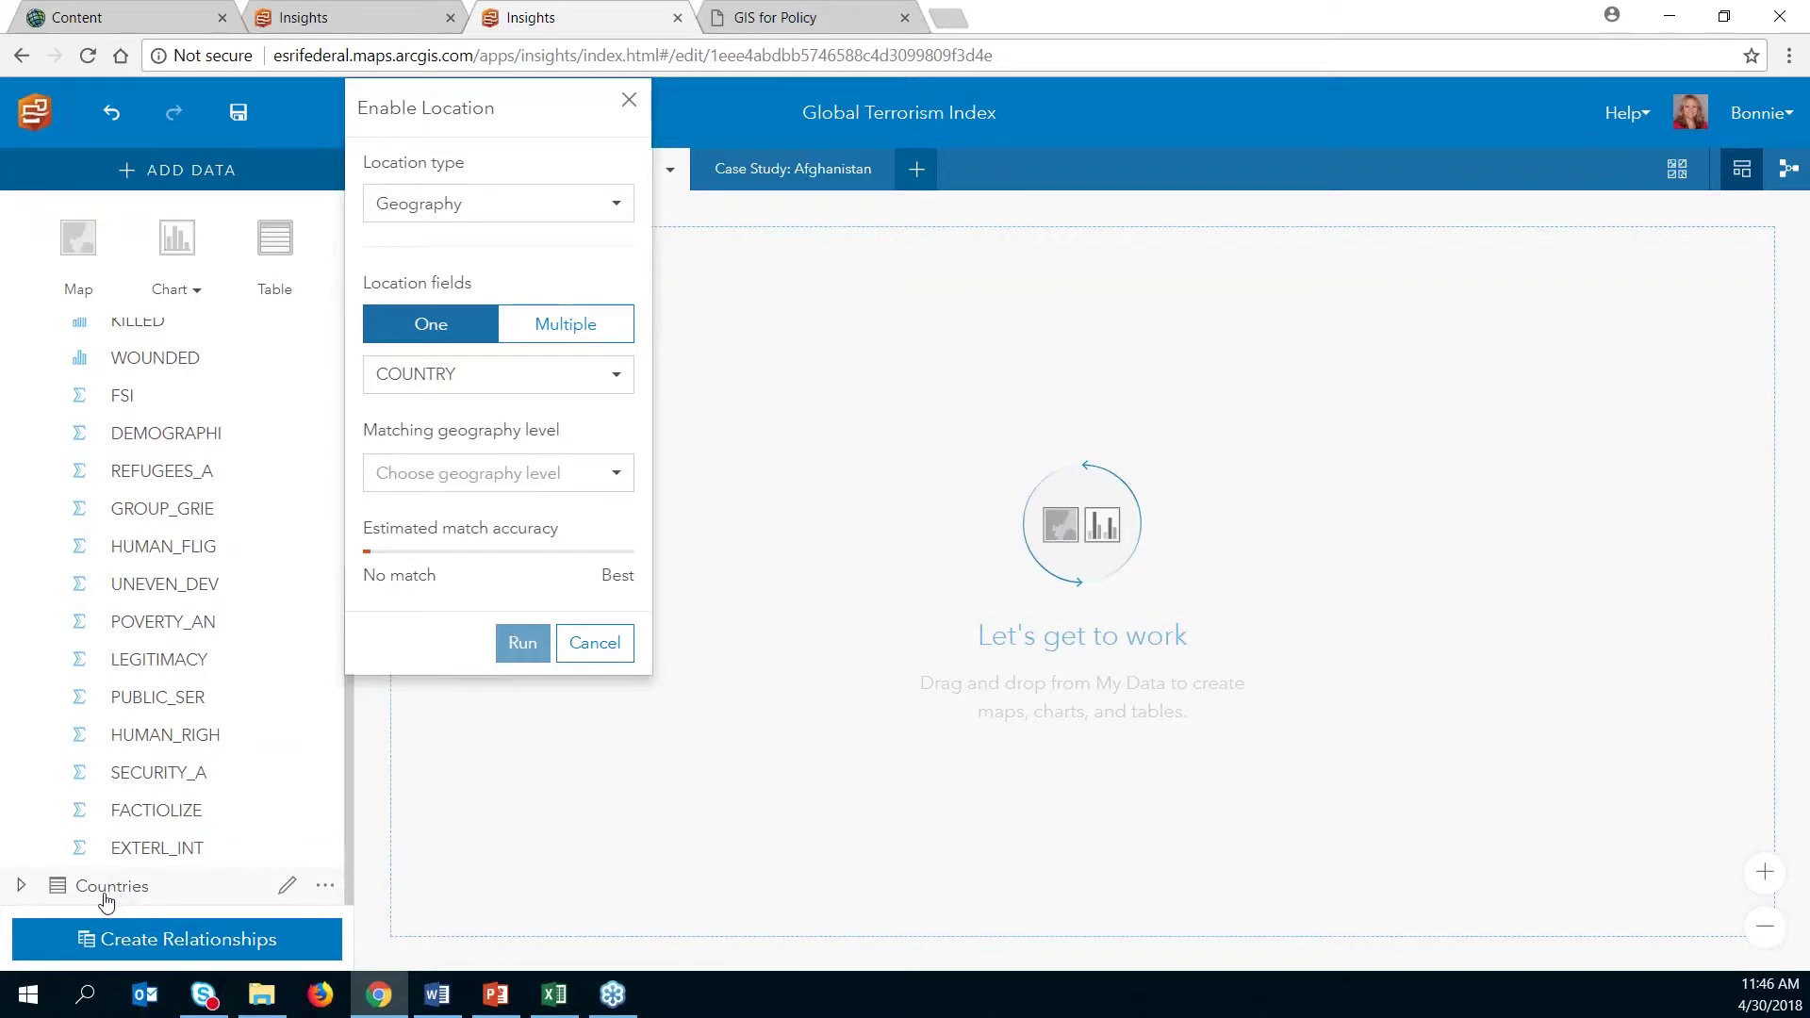
{"action": "scroll", "coordinate": [169, 761], "scroll_direction": "up", "scroll_amount": 5}
{"action": "left_click", "coordinate": [574, 716]}
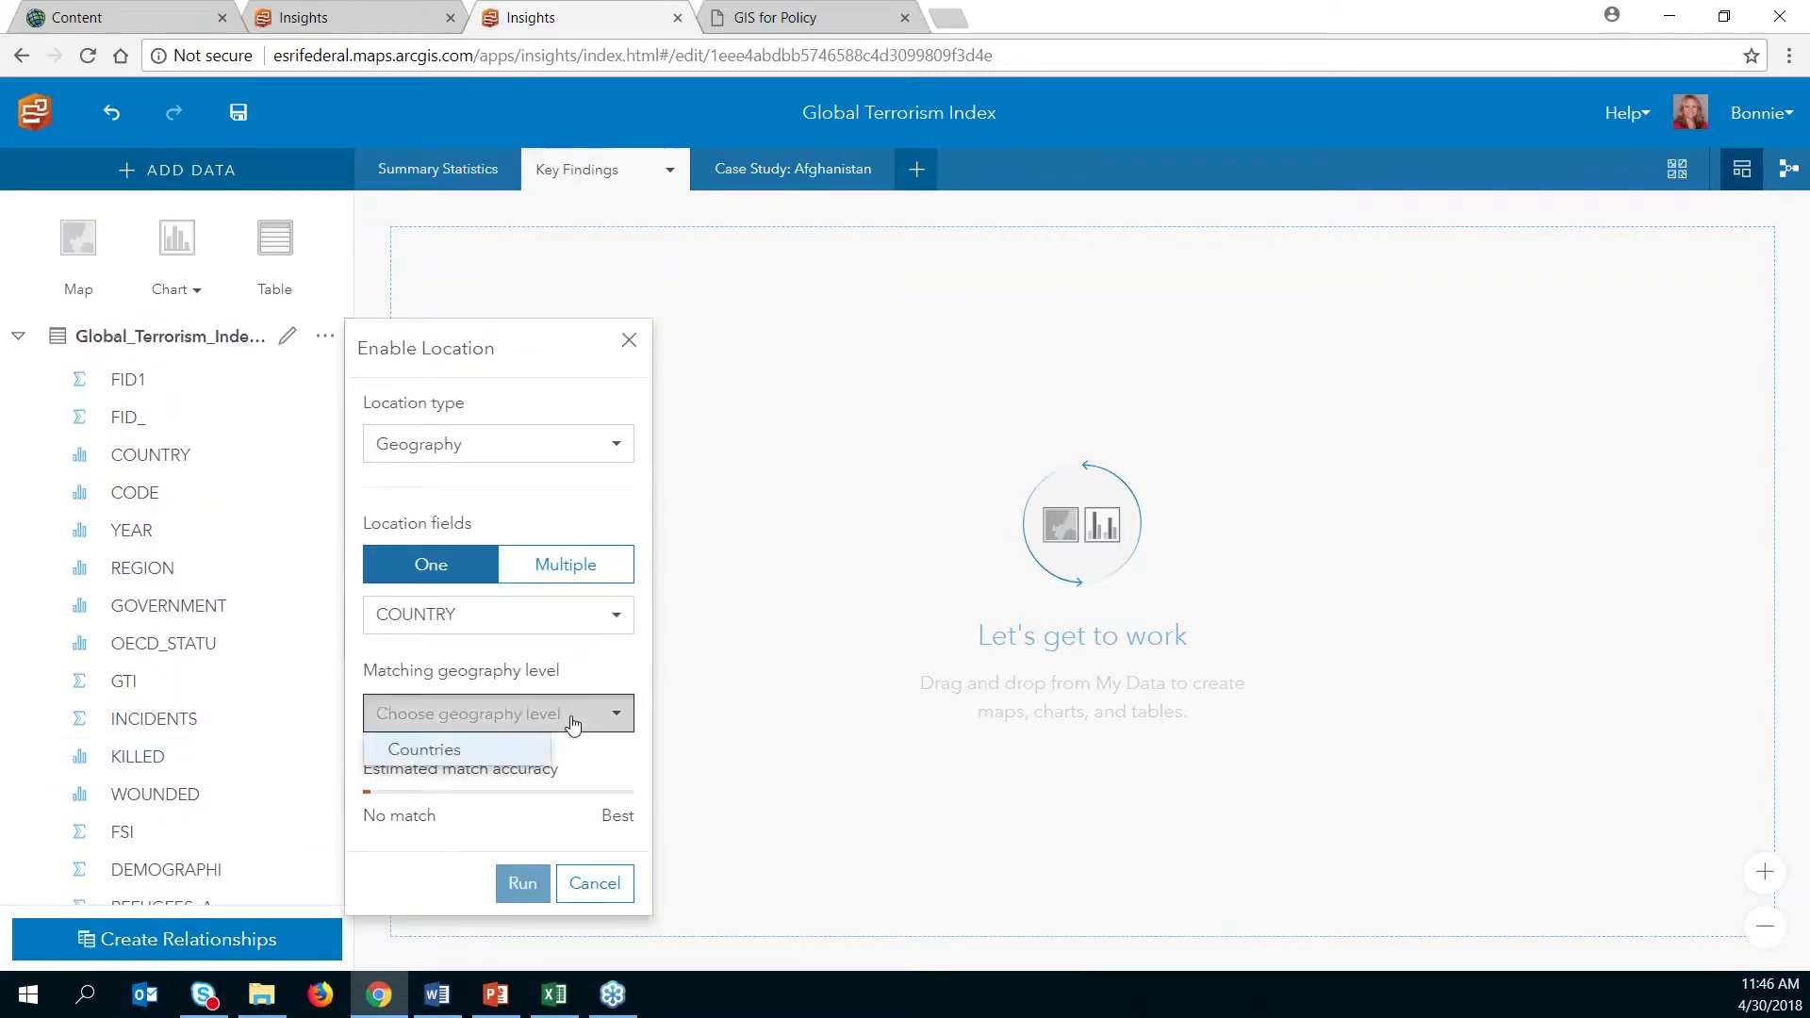
{"action": "left_click", "coordinate": [428, 748]}
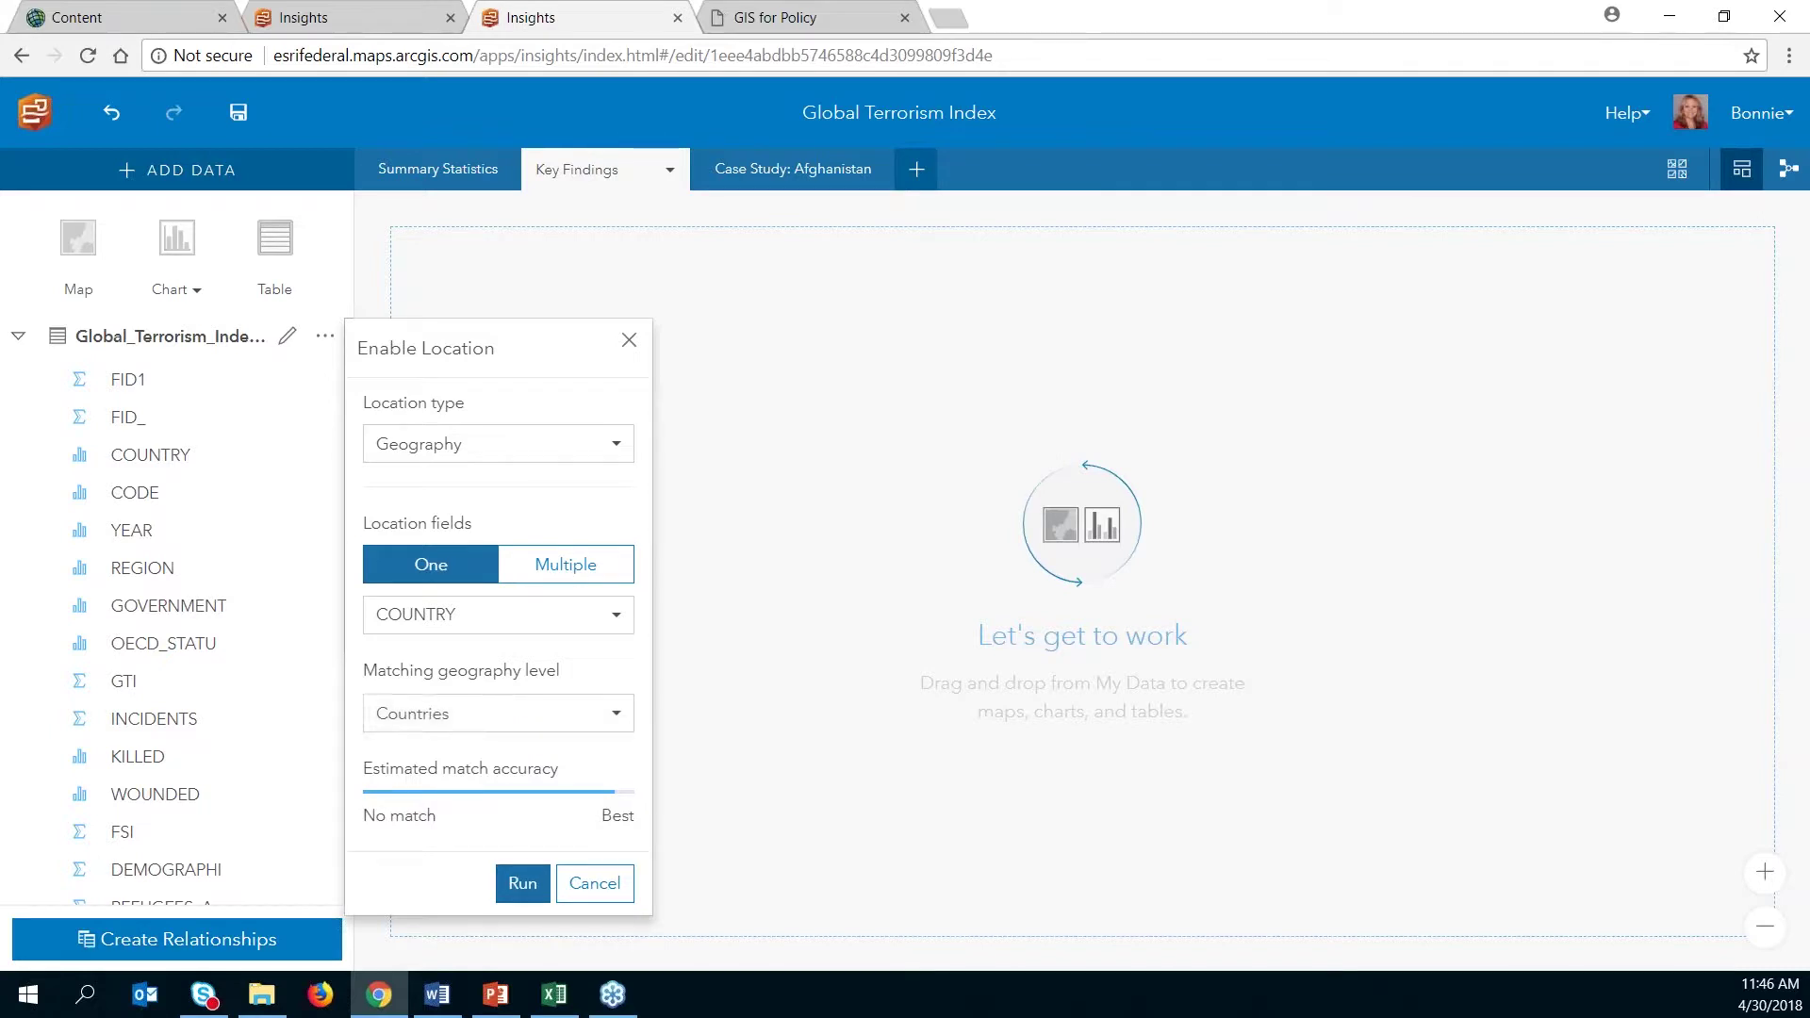
{"action": "left_click", "coordinate": [523, 886]}
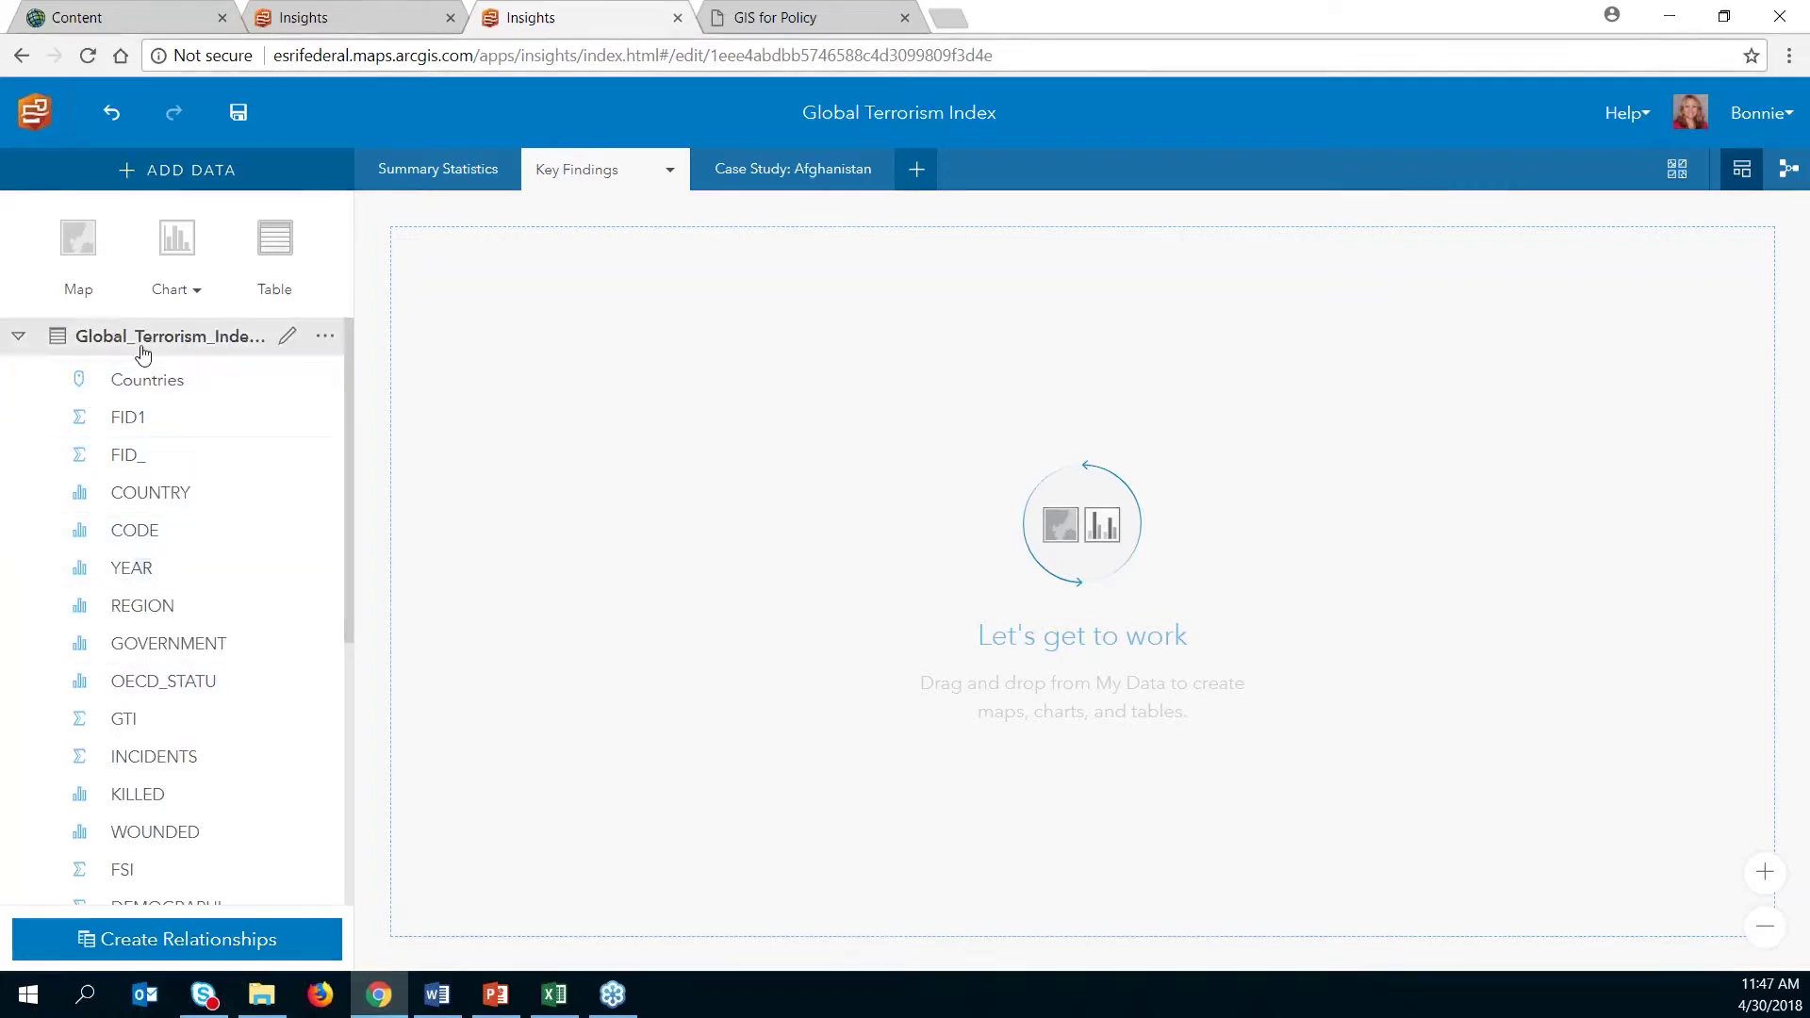
Step: Create a map card from the GTI field on the Key Findings page and enlarge the card
{"action": "left_click", "coordinate": [132, 730]}
{"action": "left_click_drag", "start_coordinate": [132, 731], "coordinate": [472, 293]}
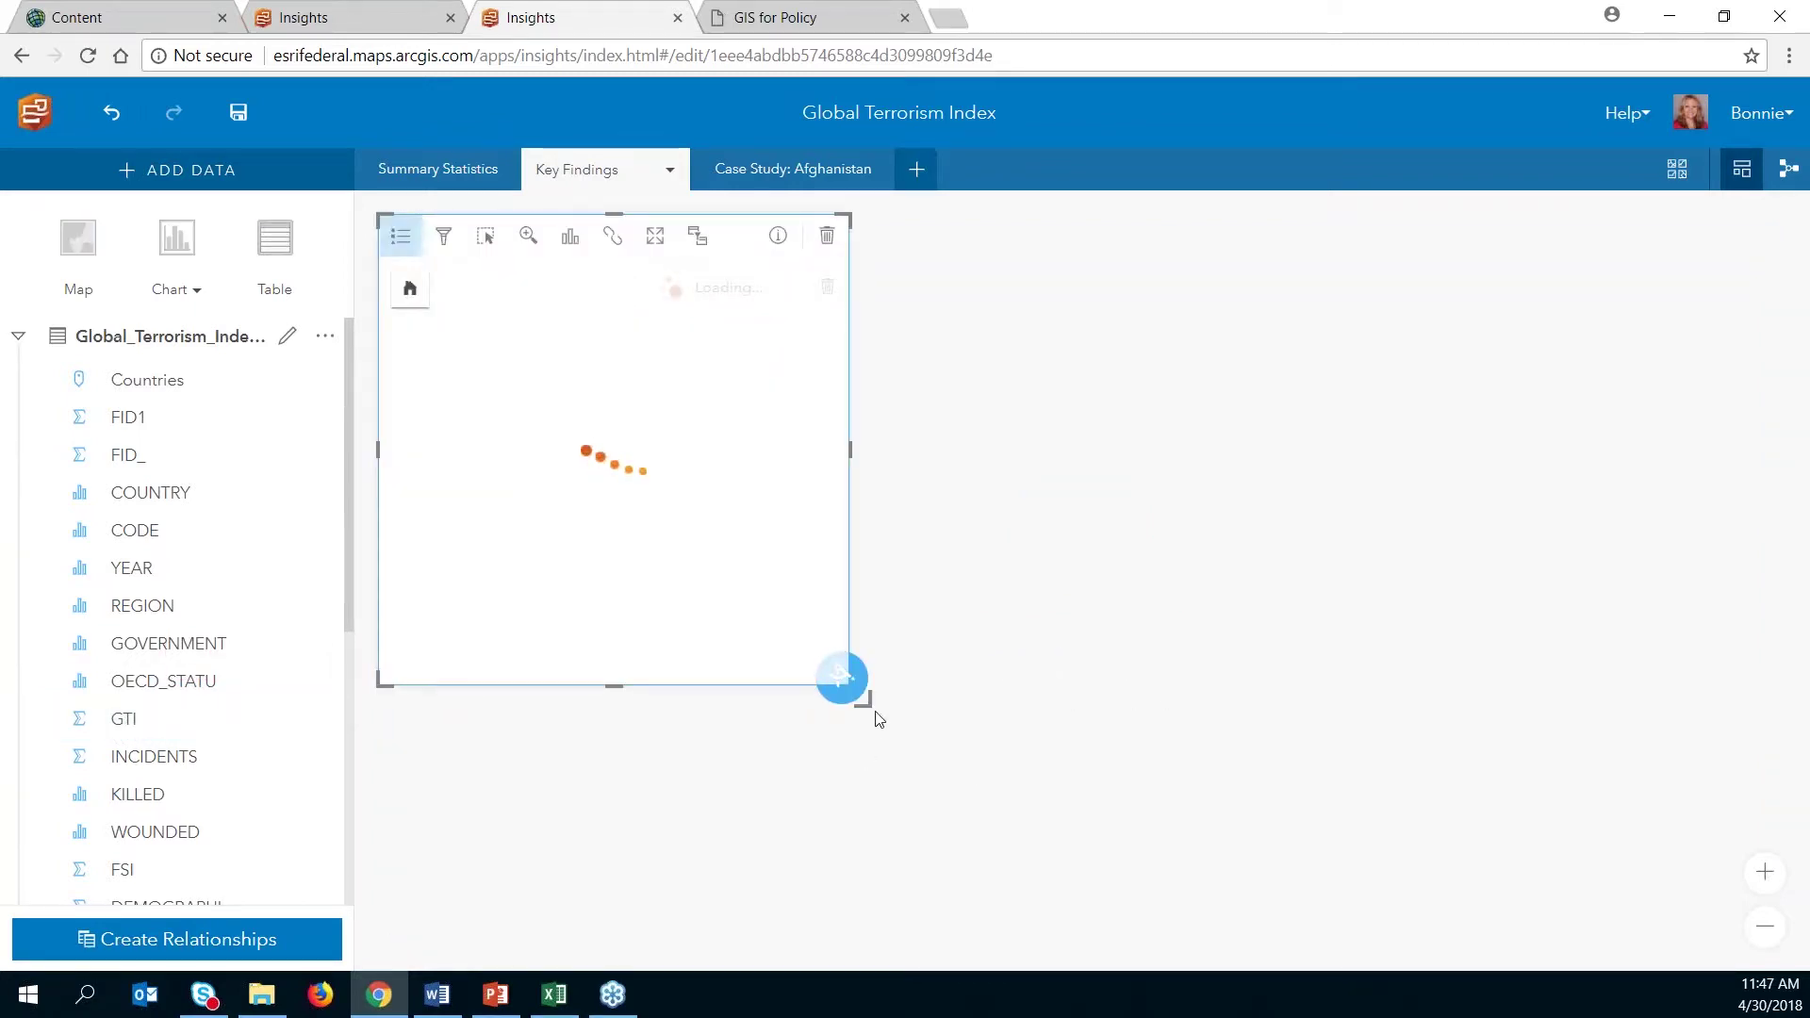
{"action": "left_click_drag", "start_coordinate": [865, 704], "coordinate": [1110, 822]}
{"action": "scroll", "coordinate": [750, 599], "scroll_direction": "up", "scroll_amount": 1}
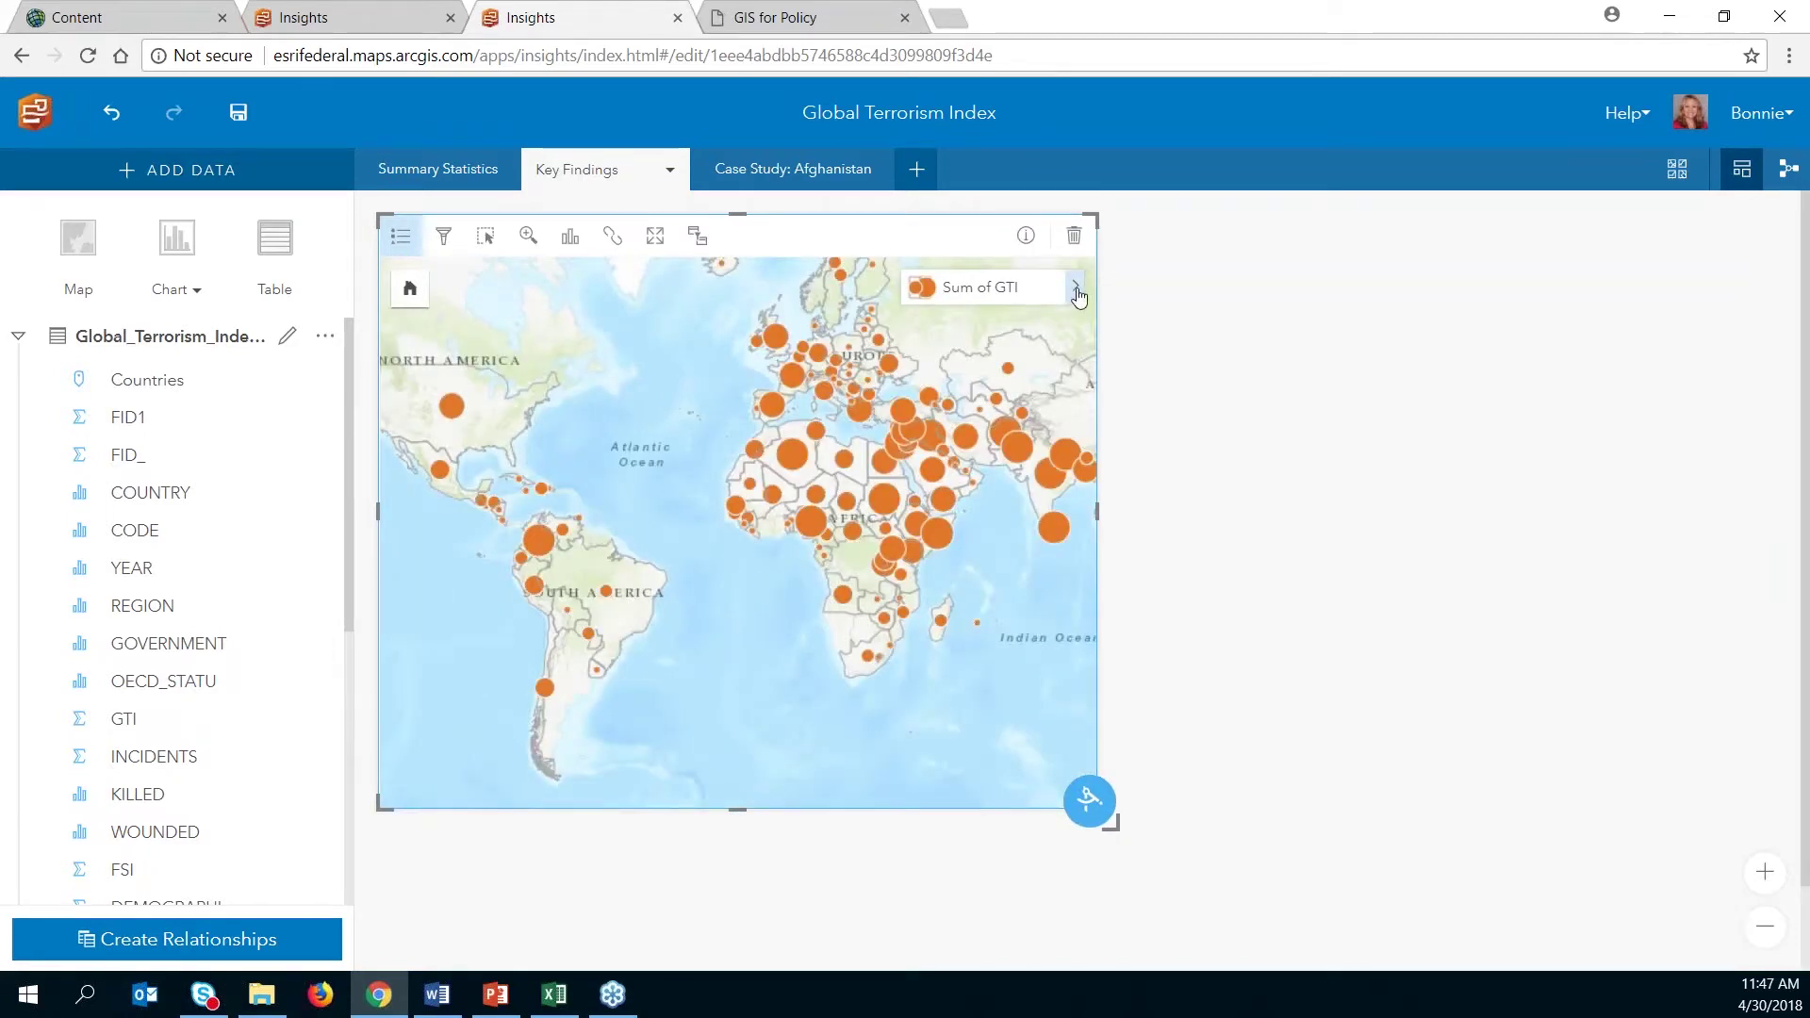
Step: Examine the legend classes of the Sum of GTI layer and the map card's statistics, then return to the map
{"action": "left_click", "coordinate": [405, 245]}
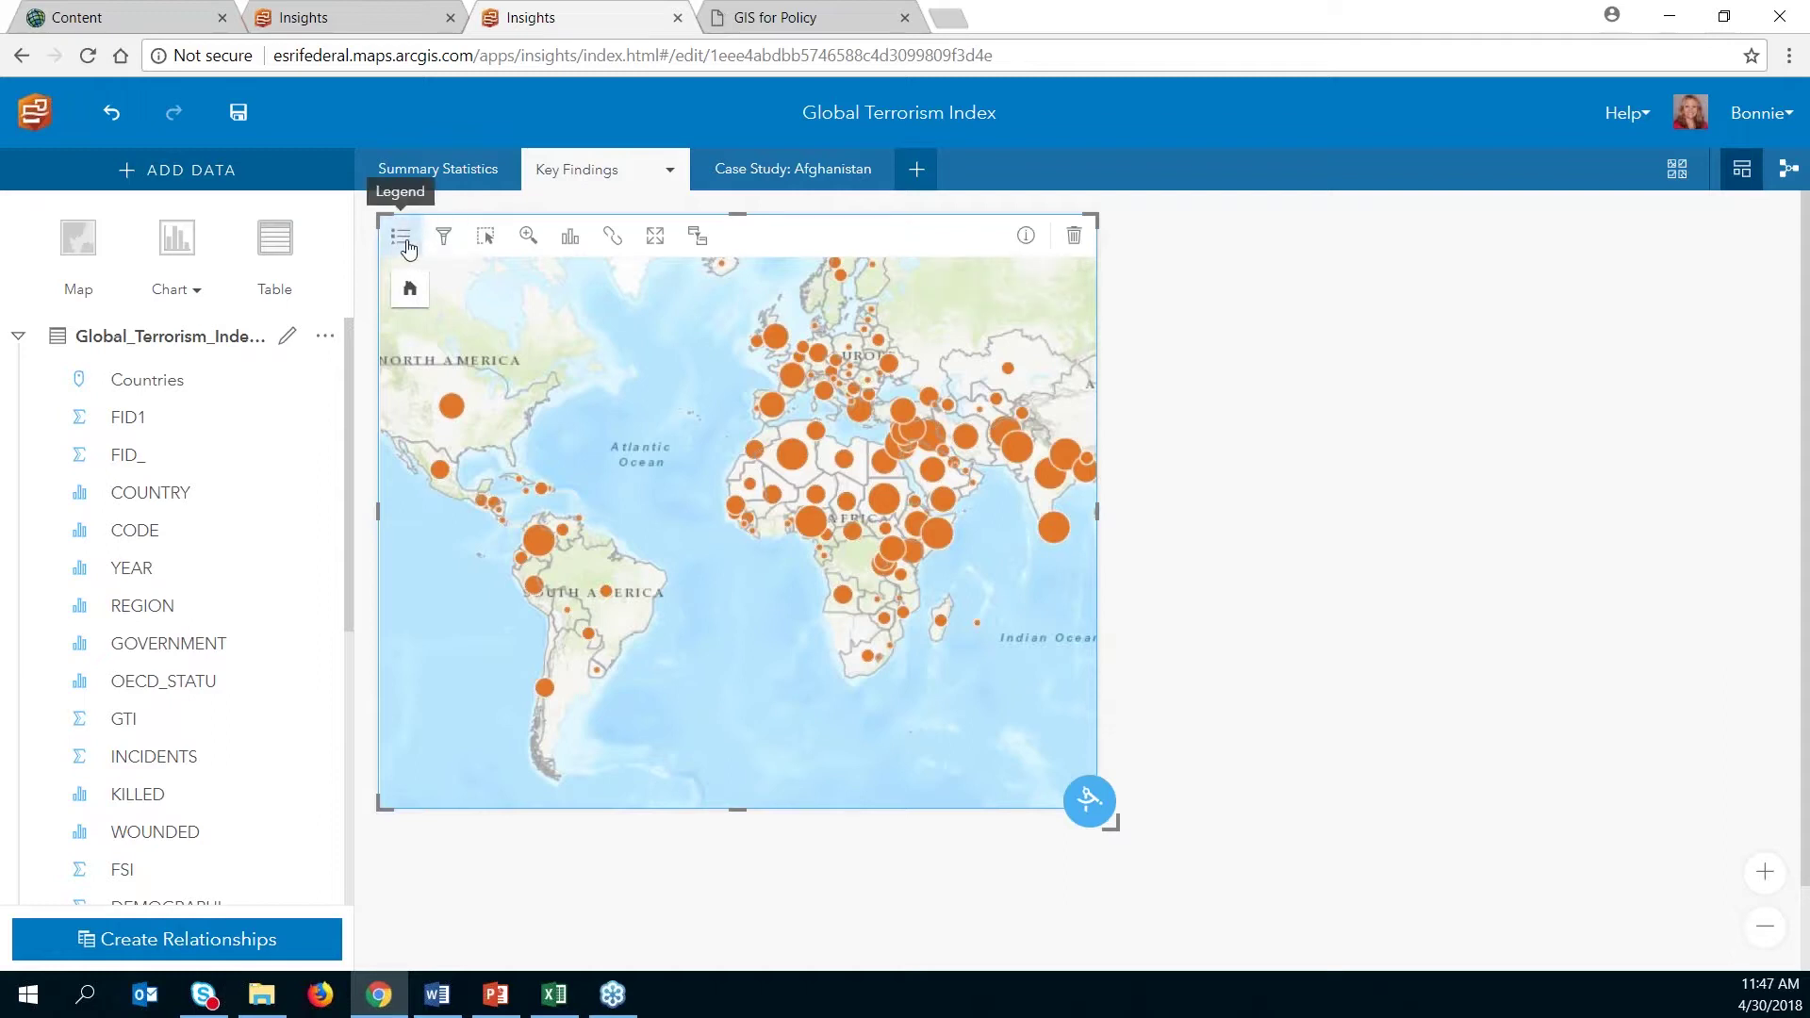
{"action": "left_click", "coordinate": [403, 247]}
{"action": "left_click", "coordinate": [1074, 287]}
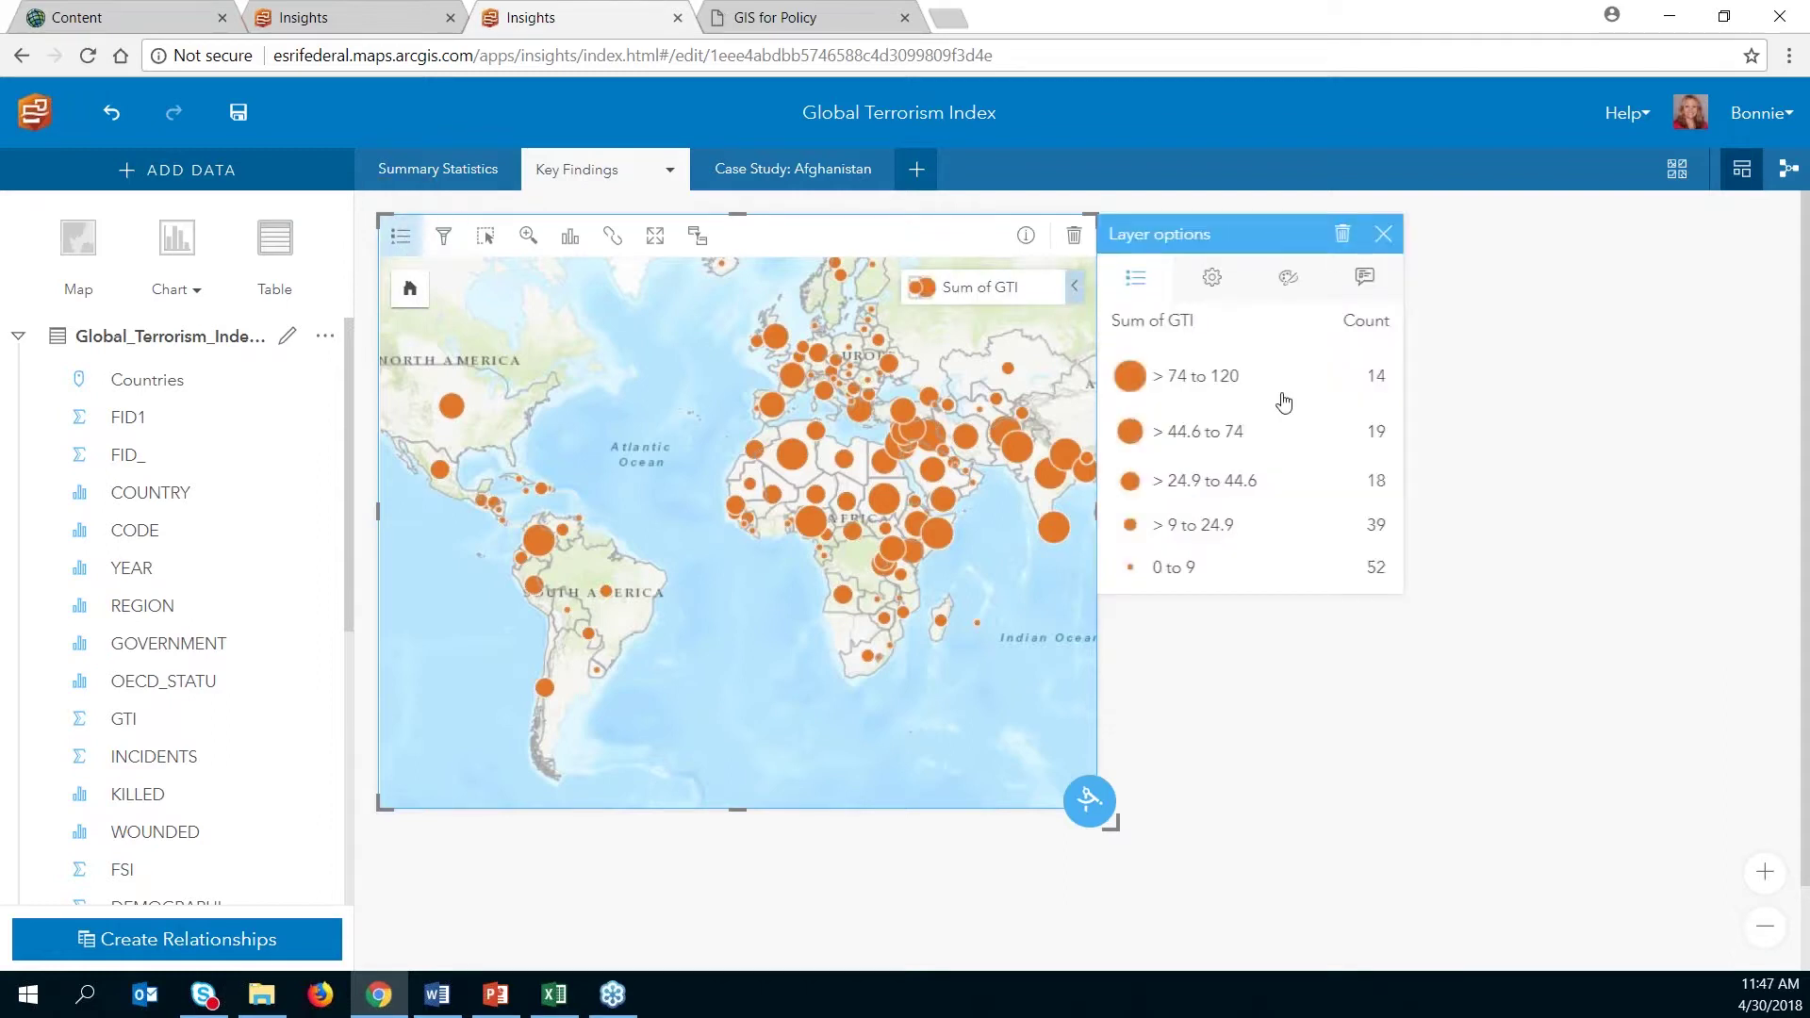
{"action": "left_click_drag", "start_coordinate": [1004, 605], "coordinate": [876, 609]}
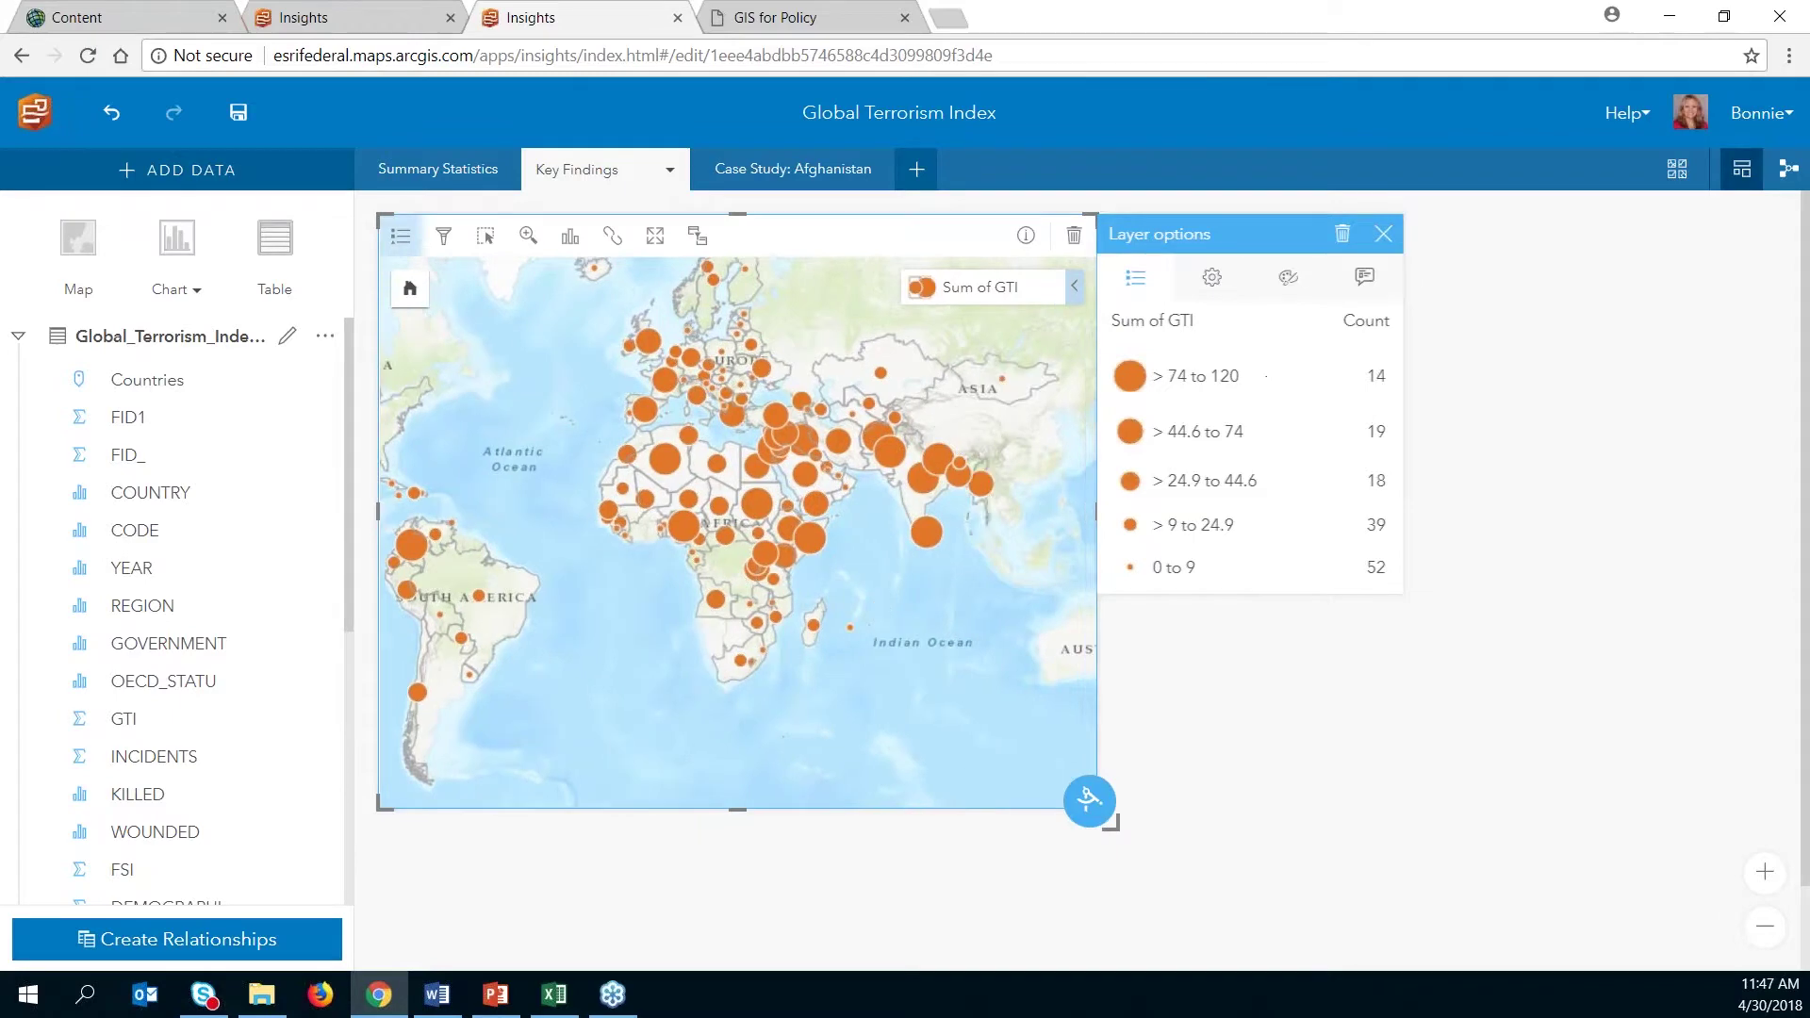
{"action": "left_click", "coordinate": [1383, 235]}
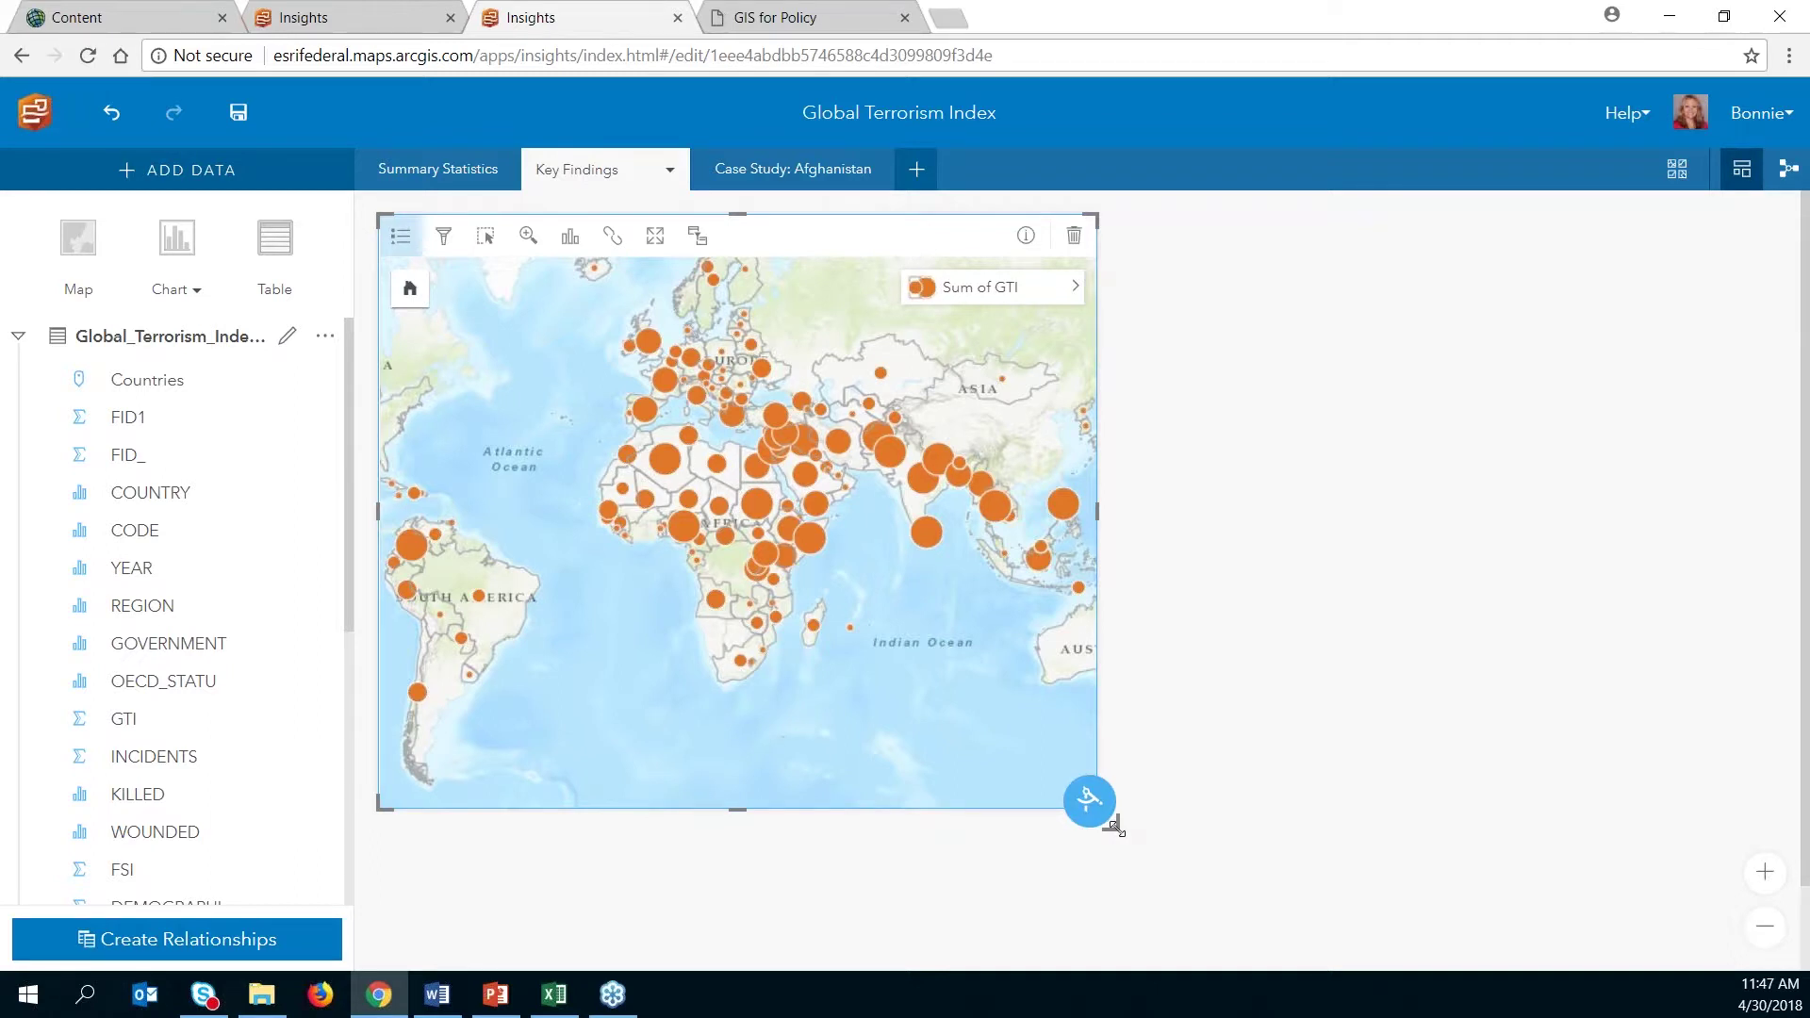
{"action": "left_click", "coordinate": [1025, 235]}
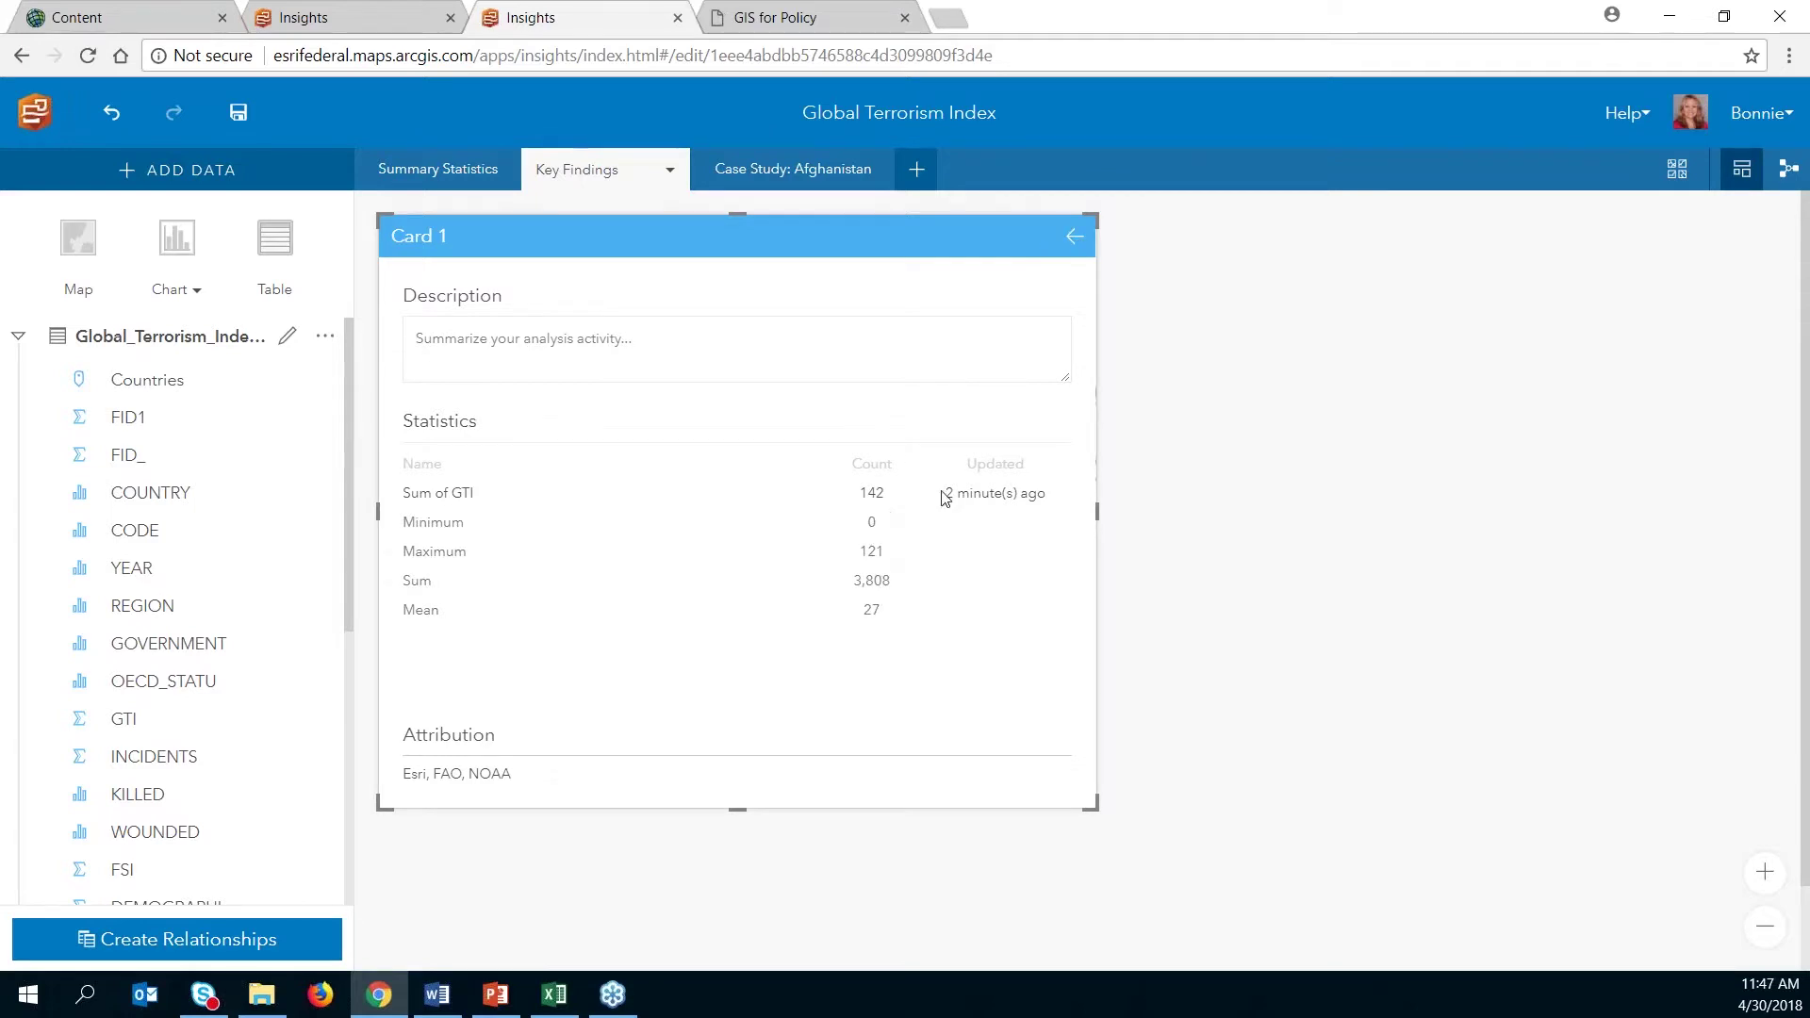
{"action": "left_click", "coordinate": [1073, 238]}
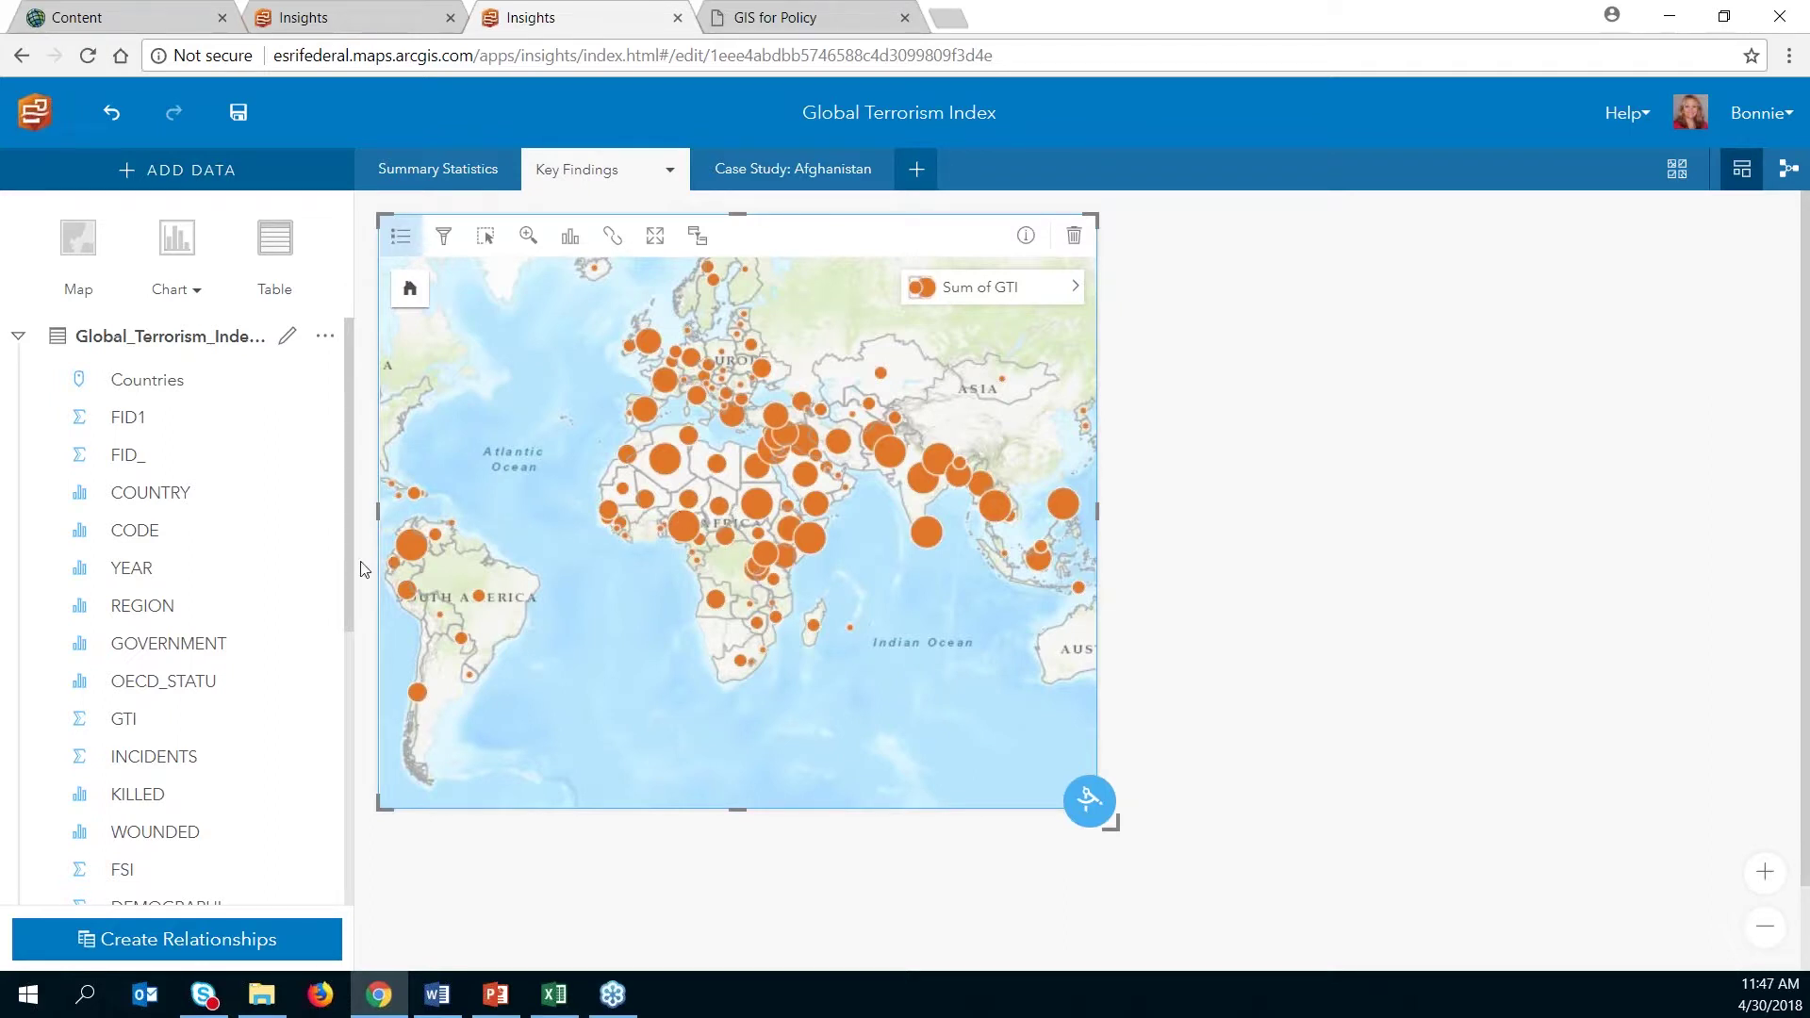
Step: Create a scatter plot card from the GTI and GROUP_GRIE fields beside the map card
{"action": "scroll", "coordinate": [349, 562], "scroll_direction": "down", "scroll_amount": 1}
{"action": "scroll", "coordinate": [349, 556], "scroll_direction": "up", "scroll_amount": 1}
{"action": "scroll", "coordinate": [351, 565], "scroll_direction": "down", "scroll_amount": 6}
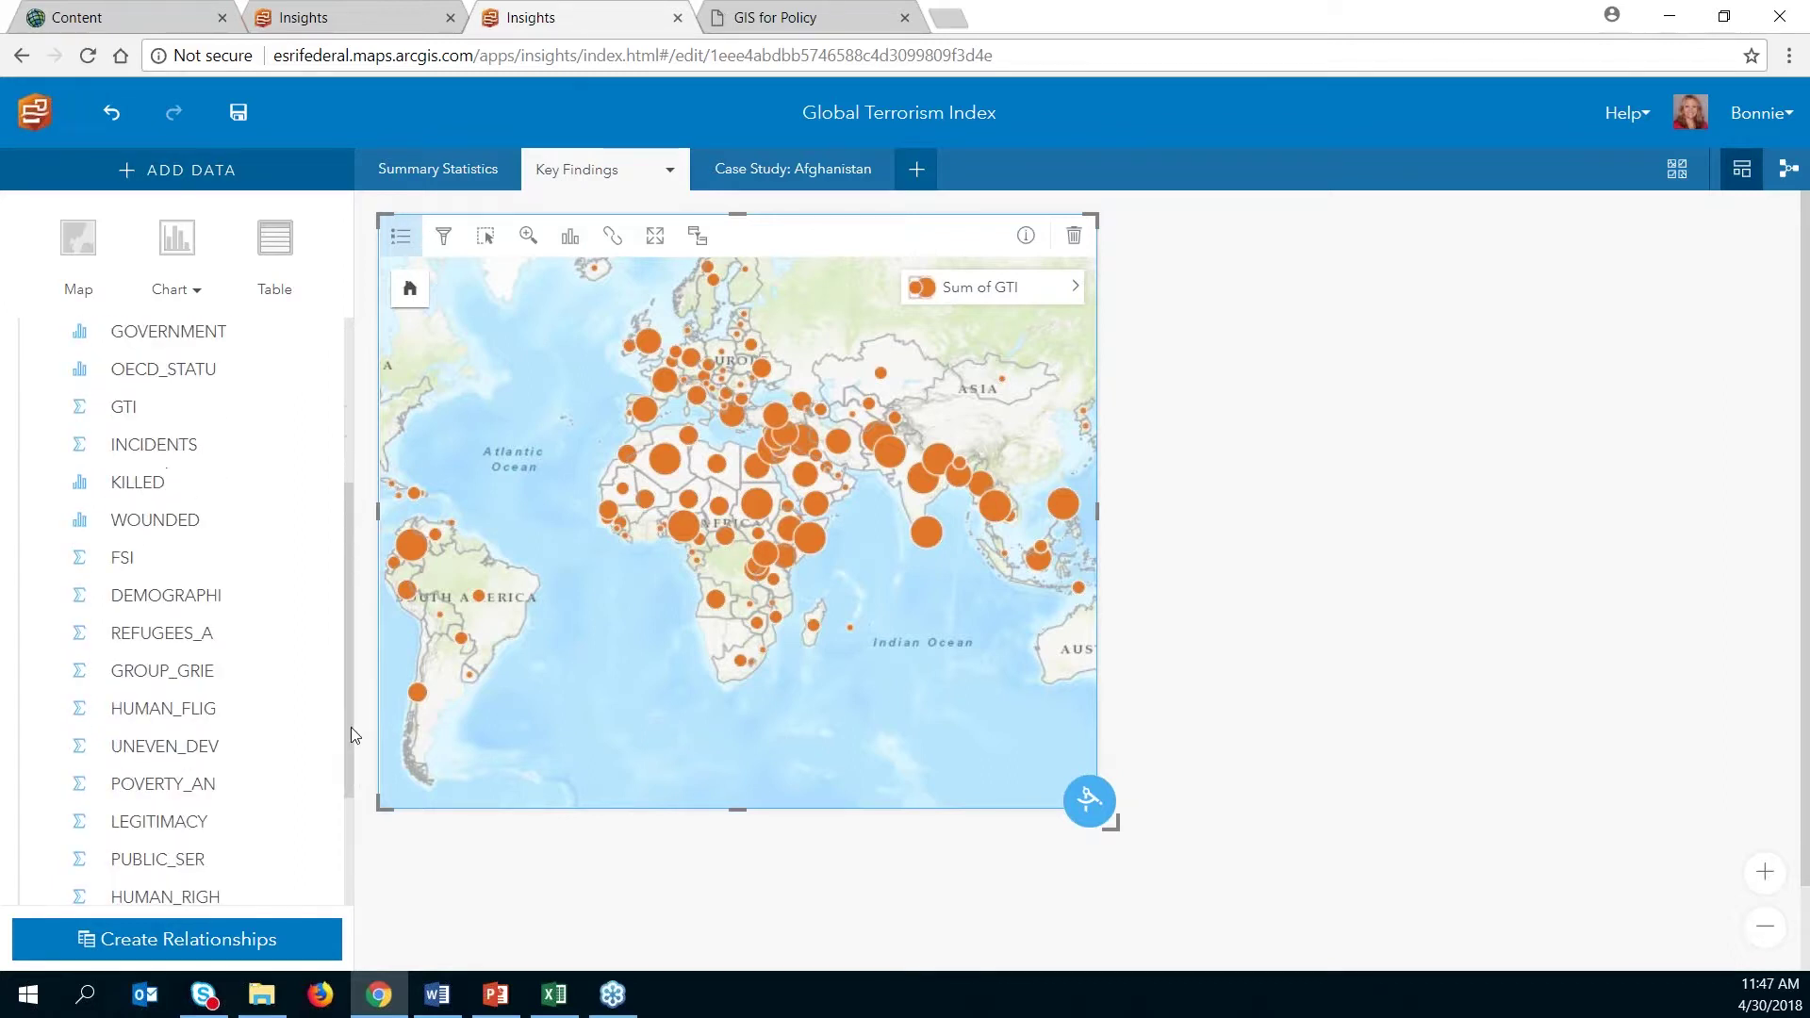
{"action": "scroll", "coordinate": [351, 727], "scroll_direction": "down", "scroll_amount": 1}
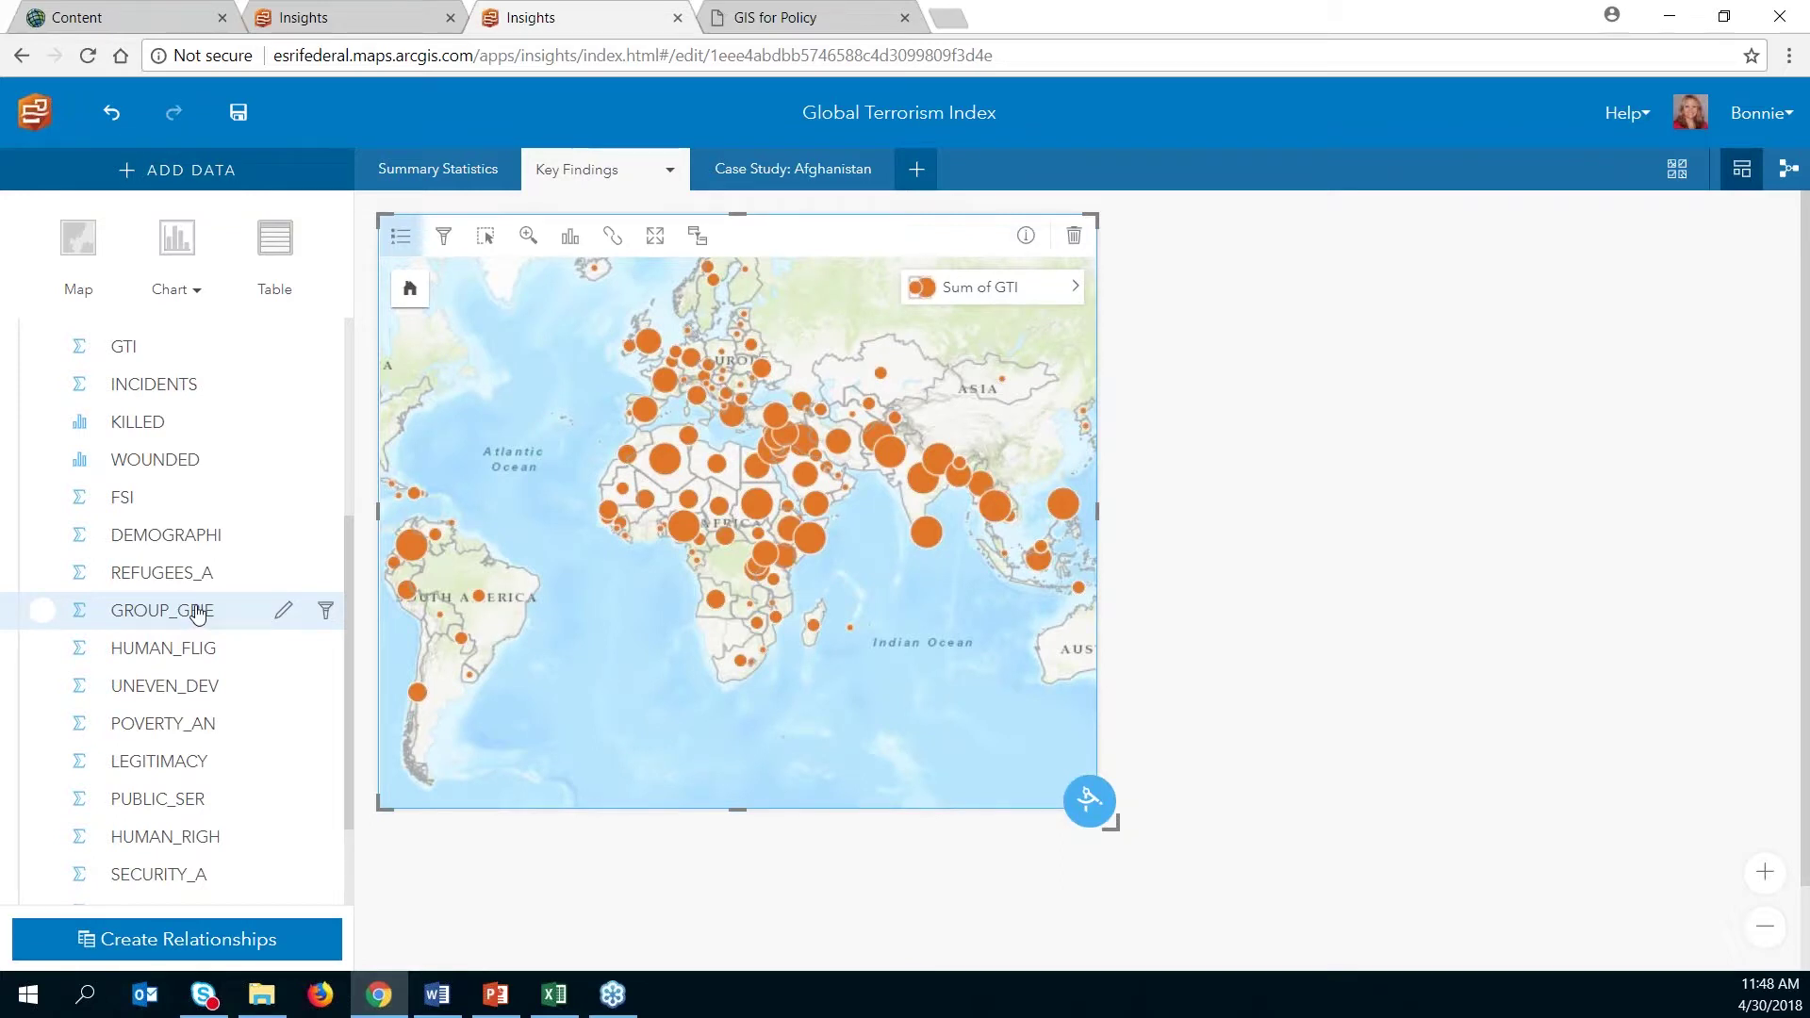
{"action": "left_click", "coordinate": [42, 612]}
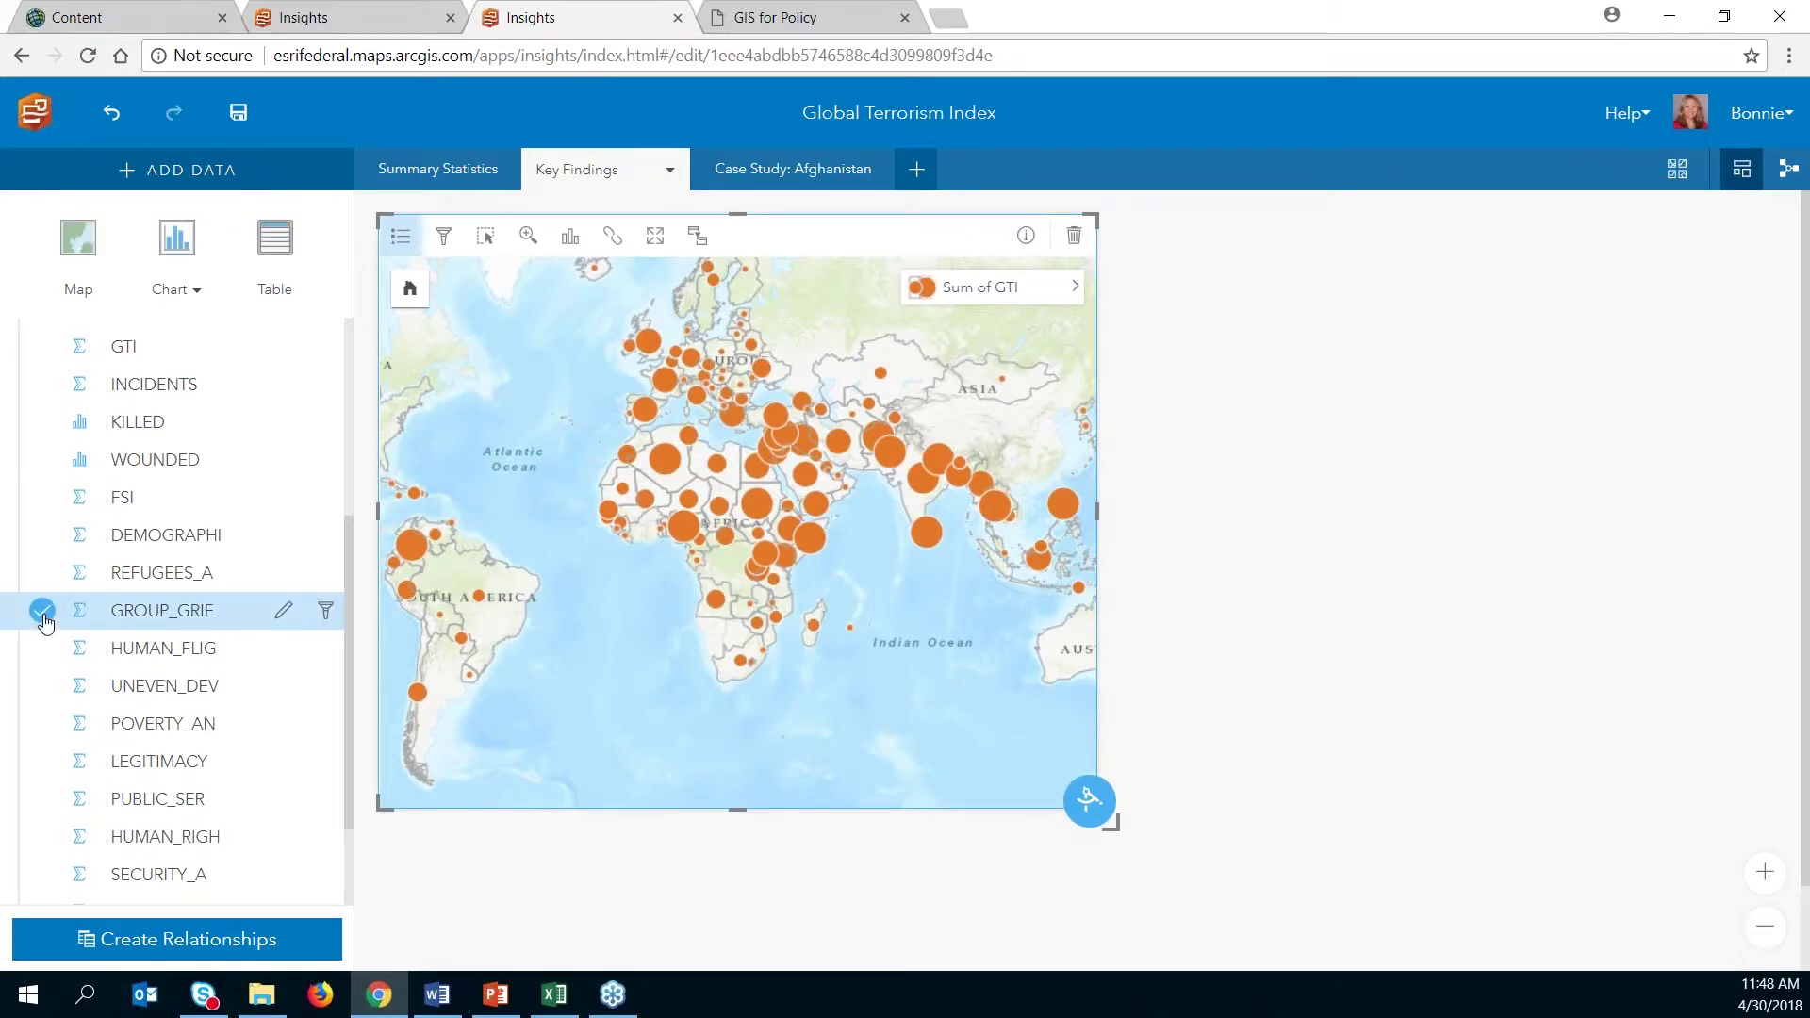
{"action": "left_click", "coordinate": [47, 350]}
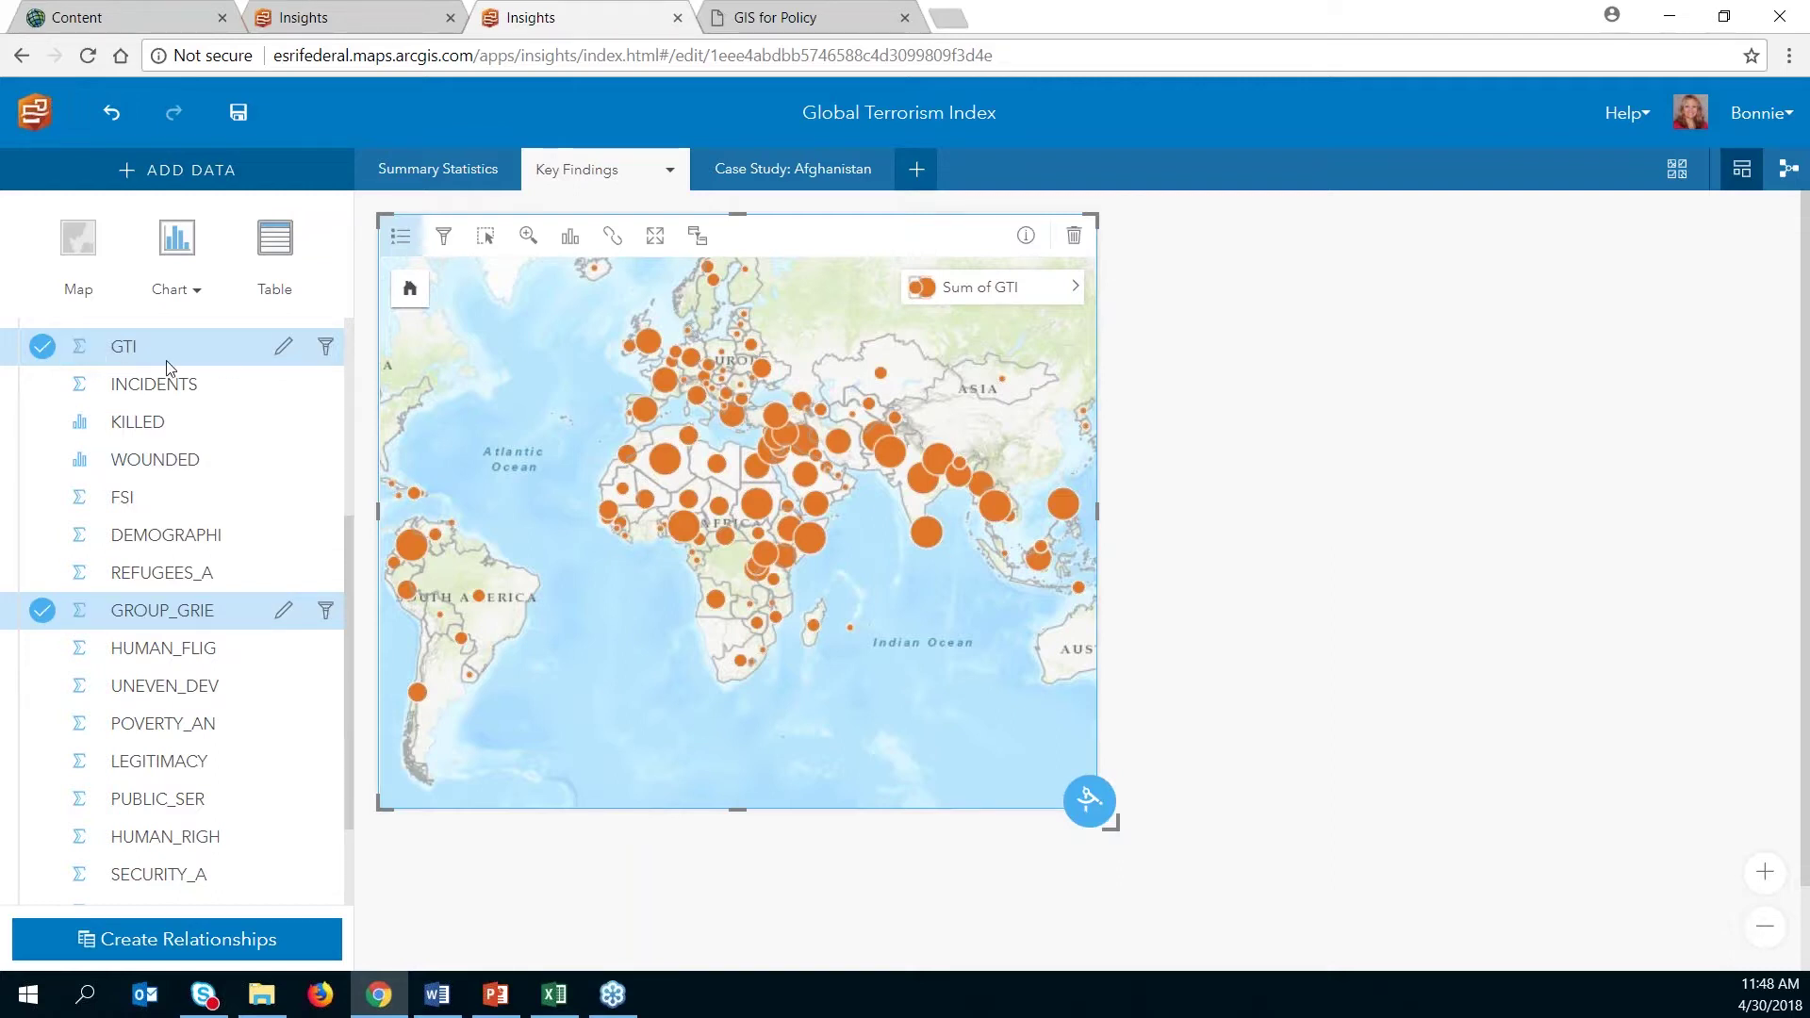
{"action": "left_click_drag", "start_coordinate": [168, 351], "coordinate": [1373, 332]}
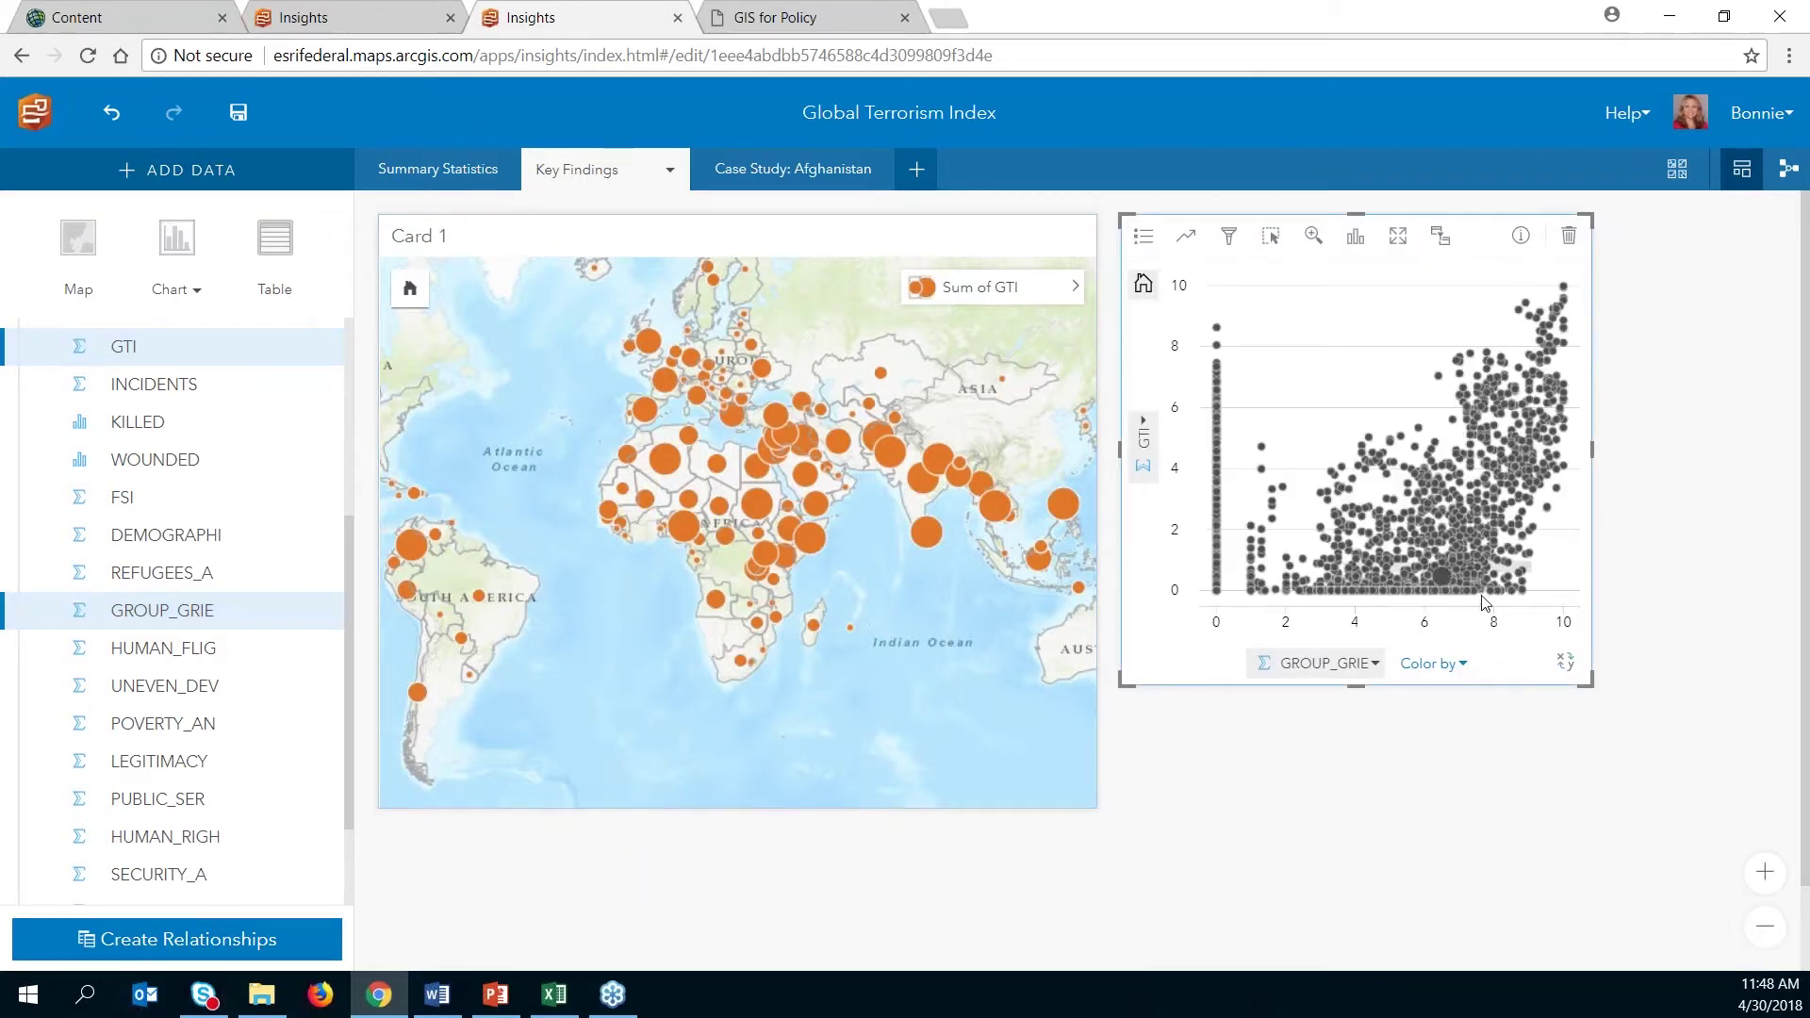
Step: Enlarge the scatter plot card to the map card's height and swap its axes so GROUP_GRIE is on the vertical axis
{"action": "left_click_drag", "start_coordinate": [1587, 680], "coordinate": [1709, 803]}
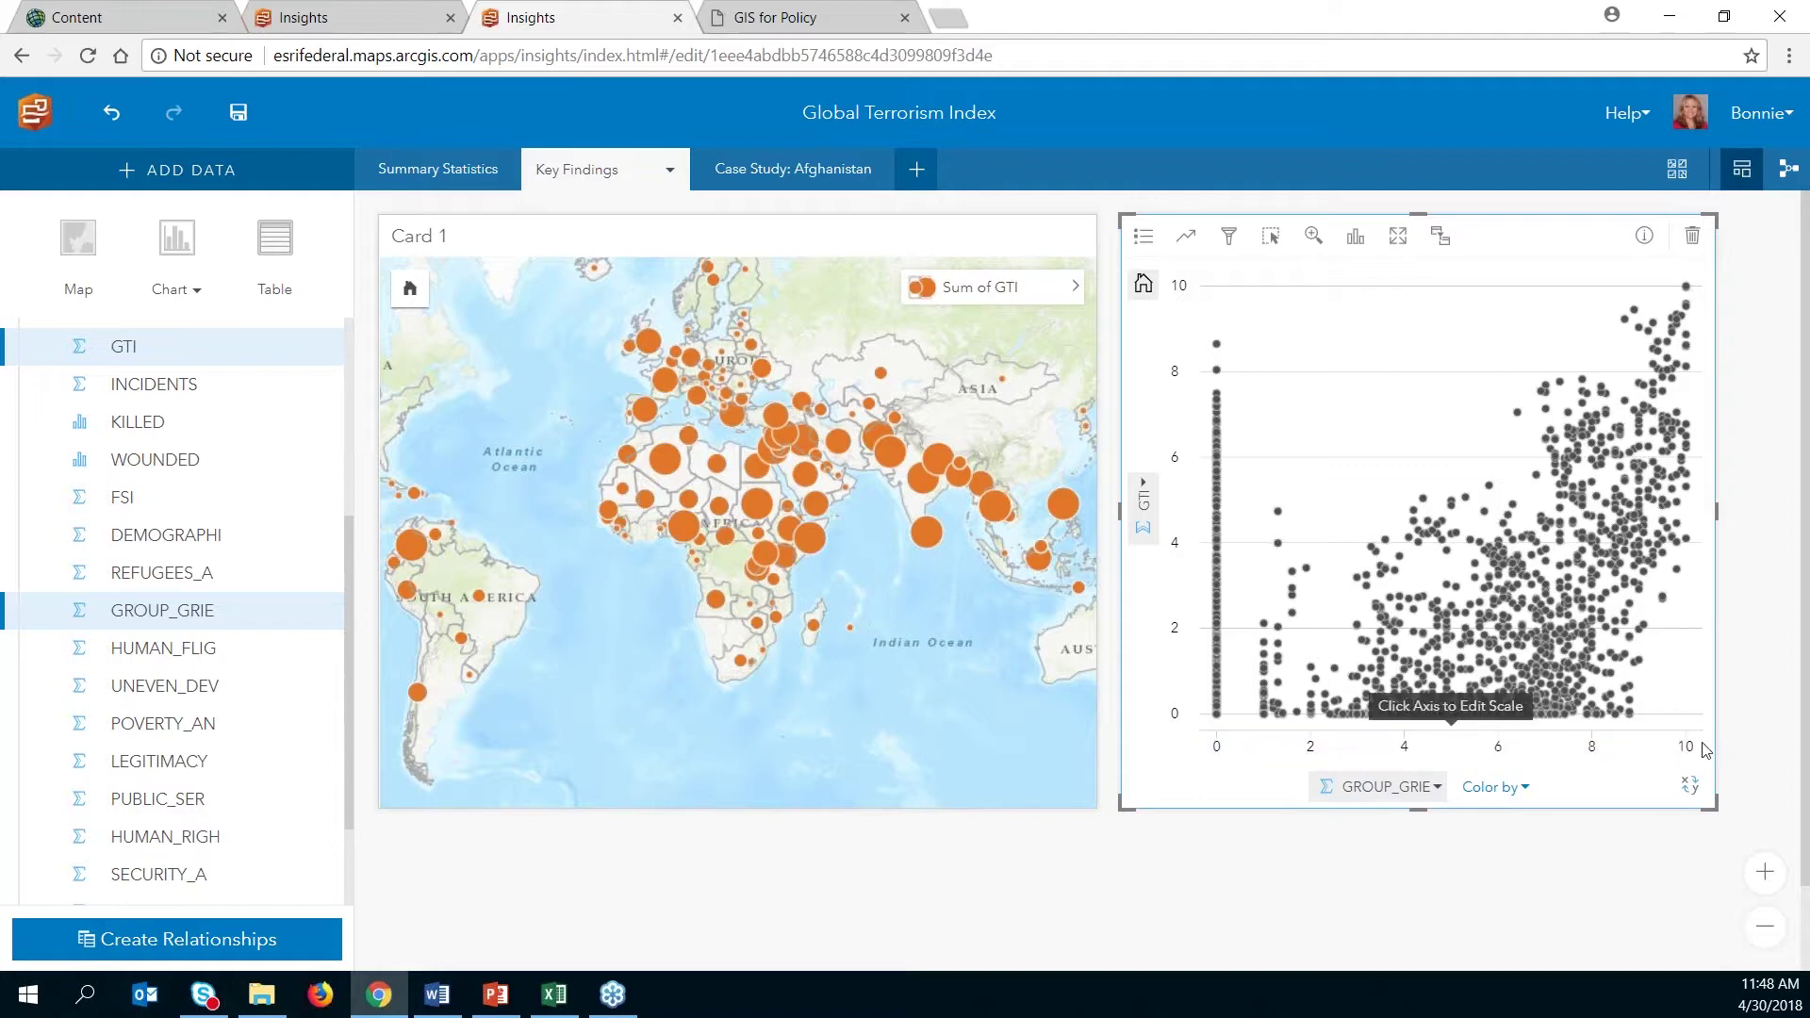
{"action": "left_click", "coordinate": [1692, 789]}
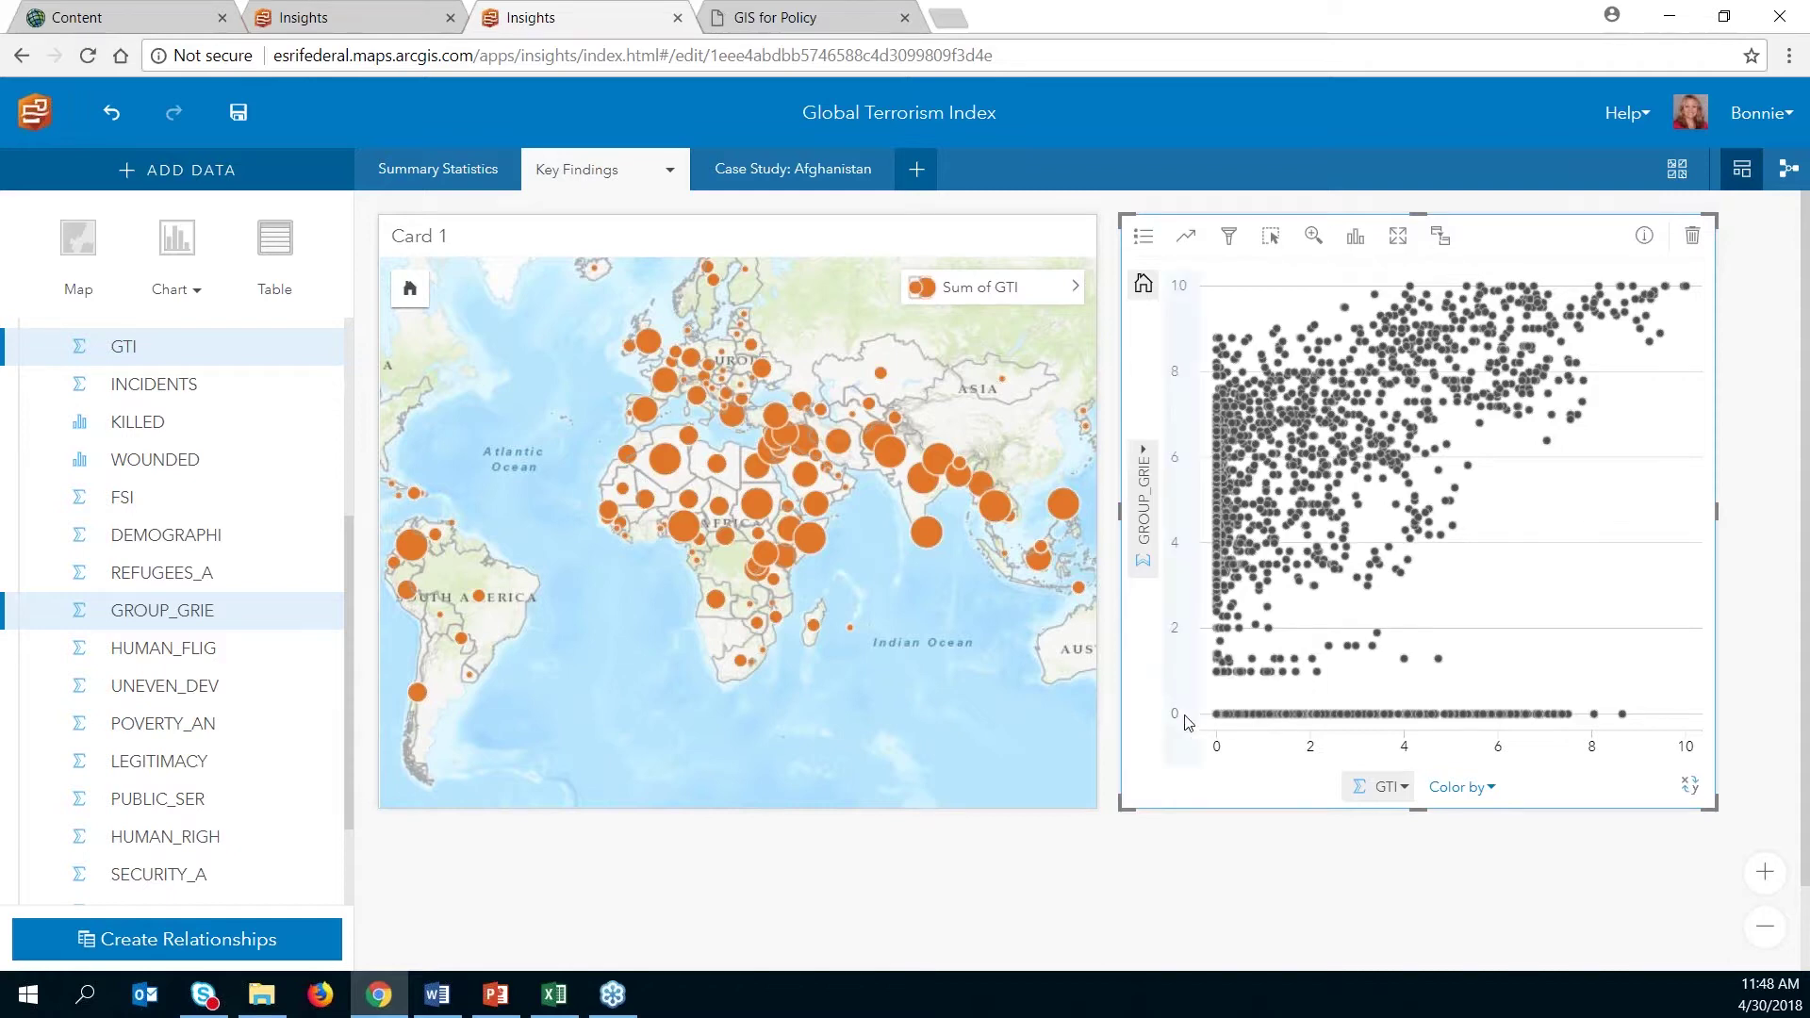
Step: Filter the scatter plot card by GROUP_GRIE to exclude the zero values
{"action": "mouse_move", "coordinate": [1218, 719]}
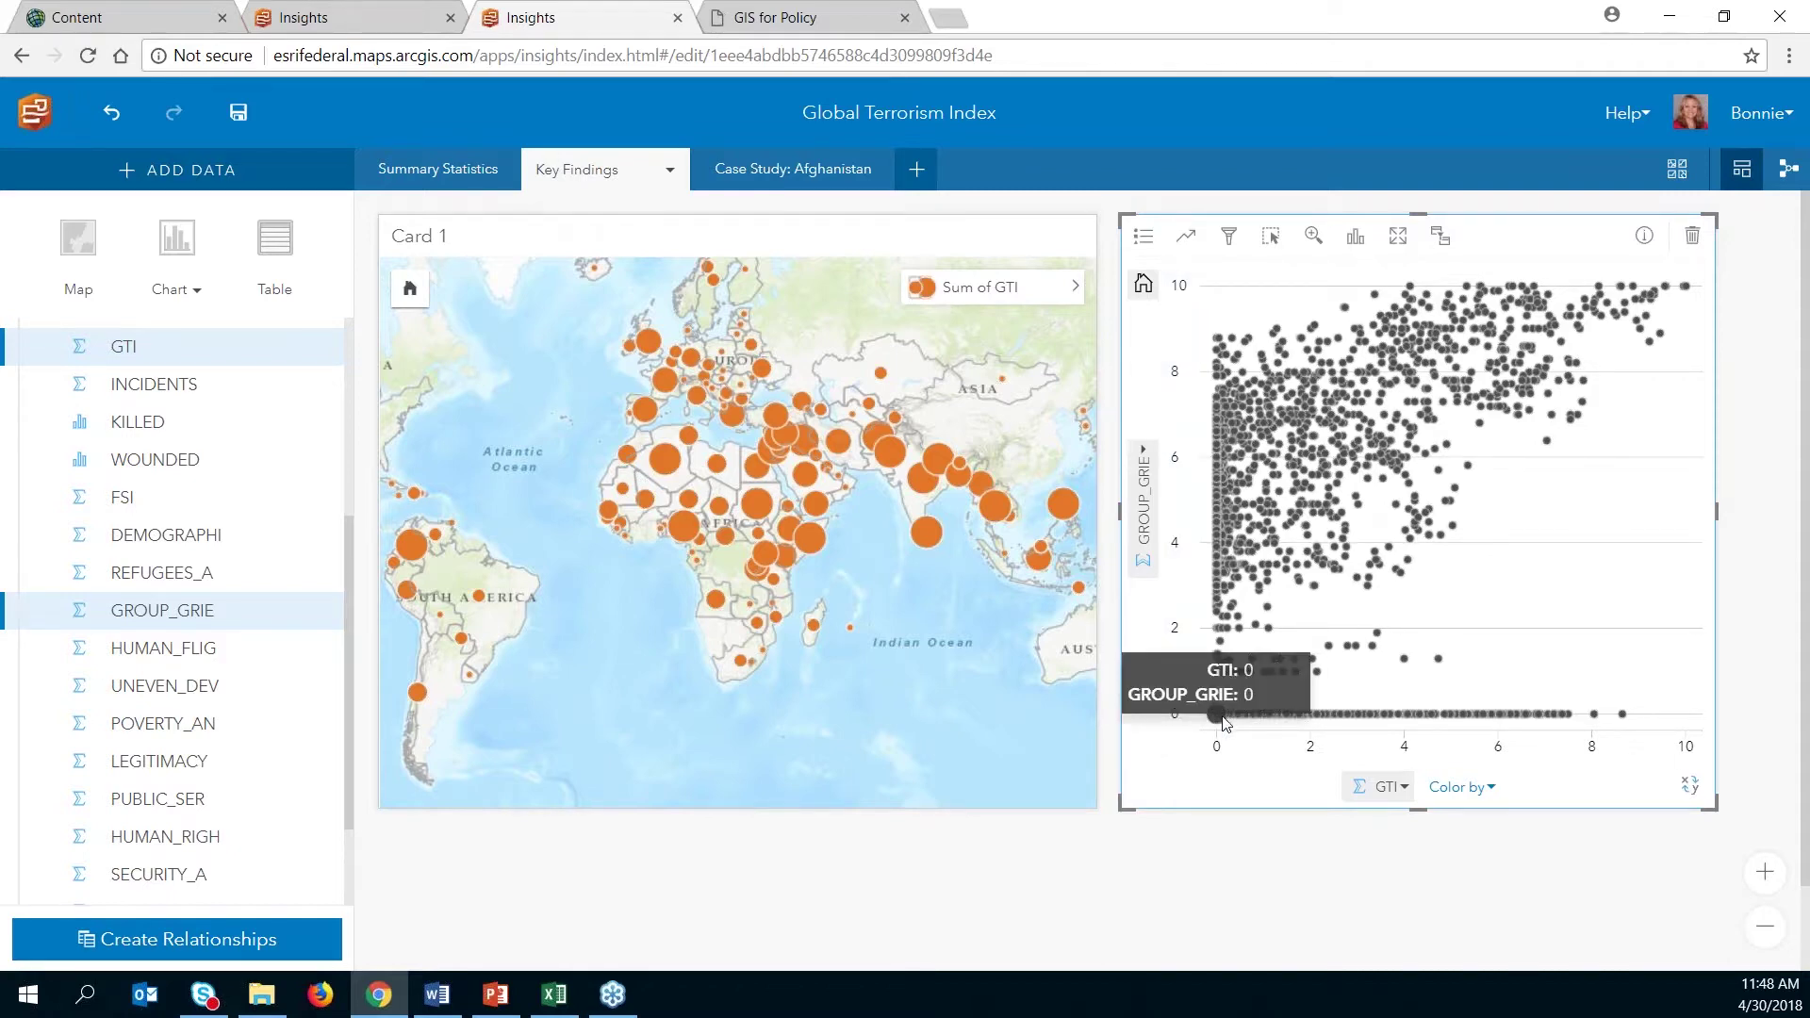
{"action": "left_click", "coordinate": [1229, 236]}
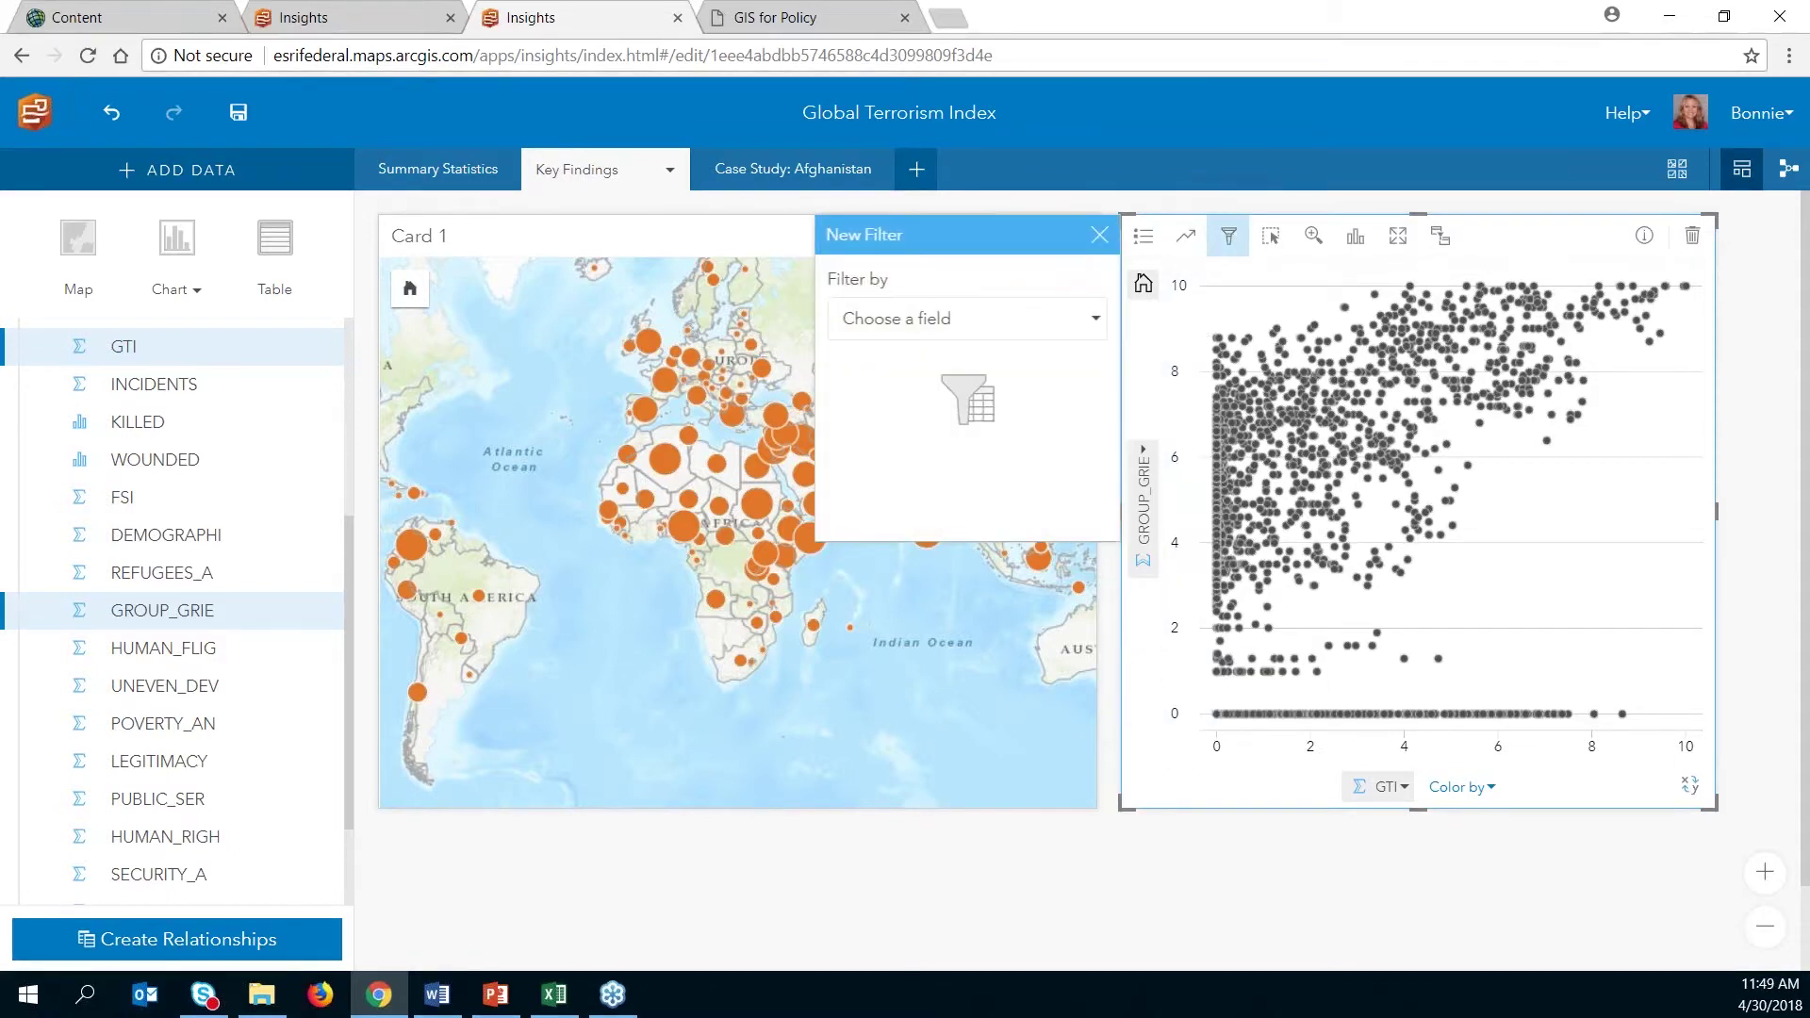
{"action": "left_click", "coordinate": [952, 319]}
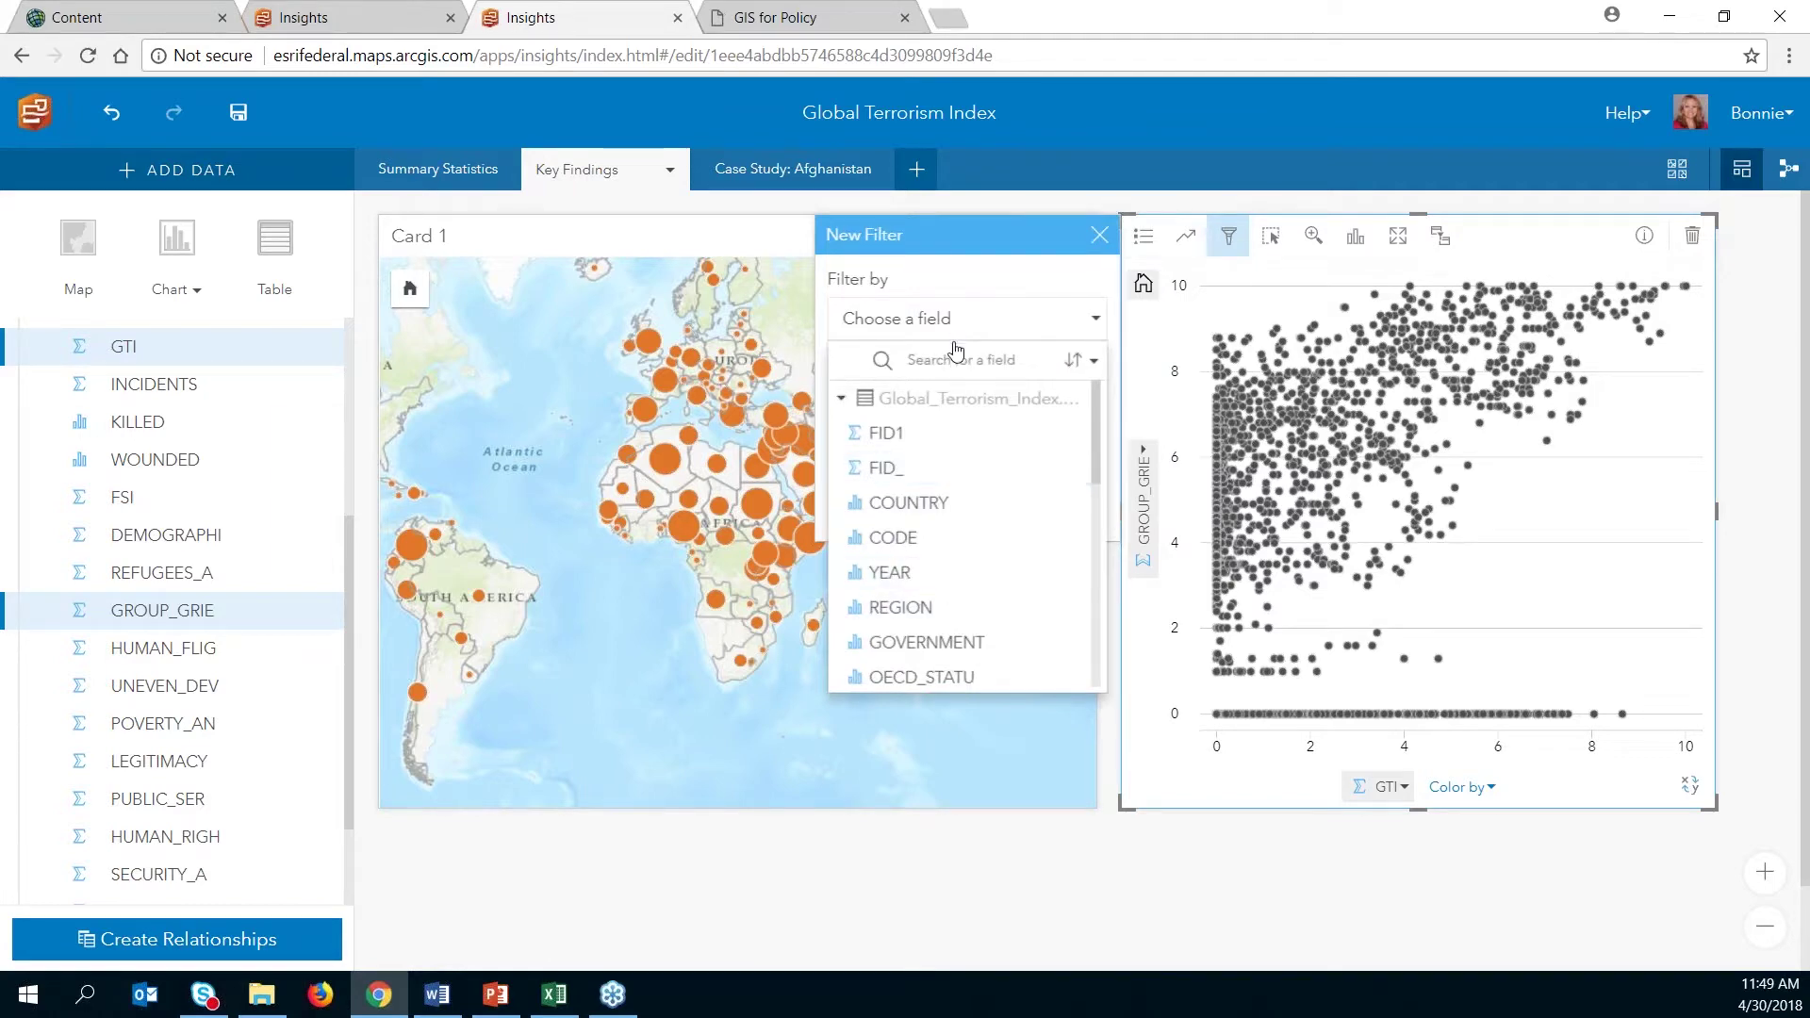
{"action": "scroll", "coordinate": [1018, 562], "scroll_direction": "down", "scroll_amount": 3}
{"action": "left_click", "coordinate": [948, 605]}
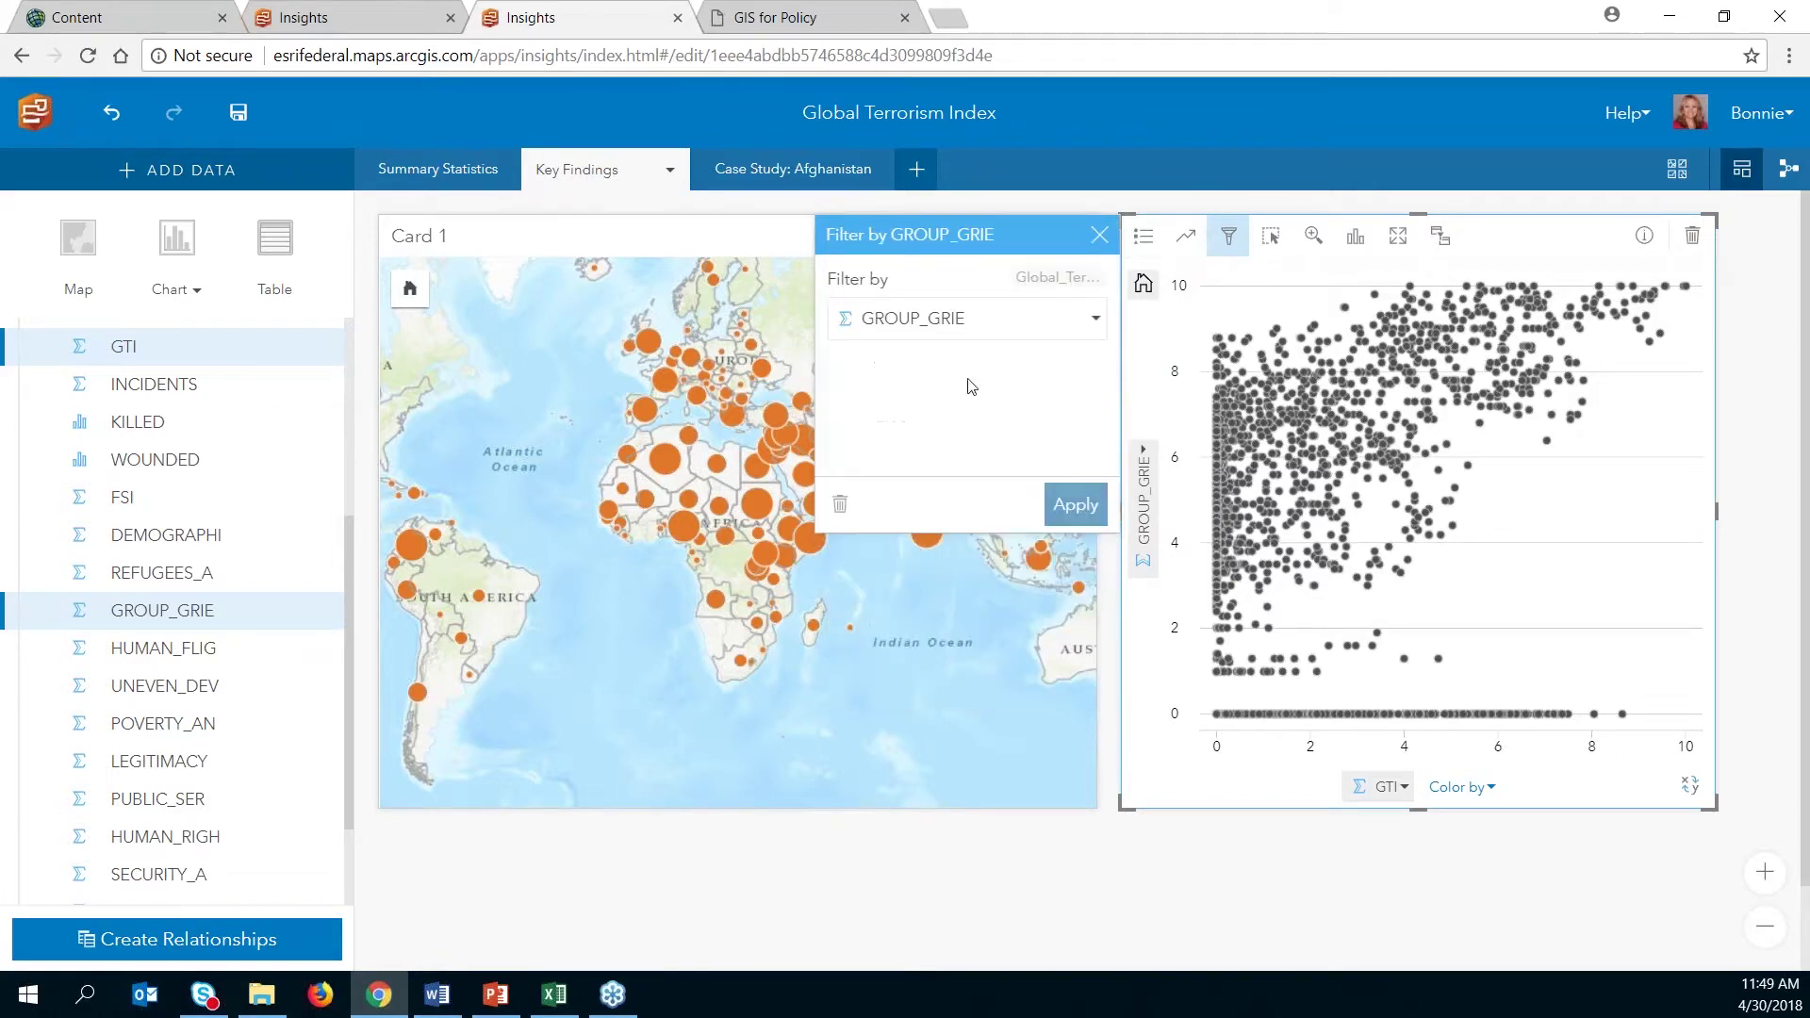
{"action": "left_click_drag", "start_coordinate": [831, 413], "coordinate": [851, 411]}
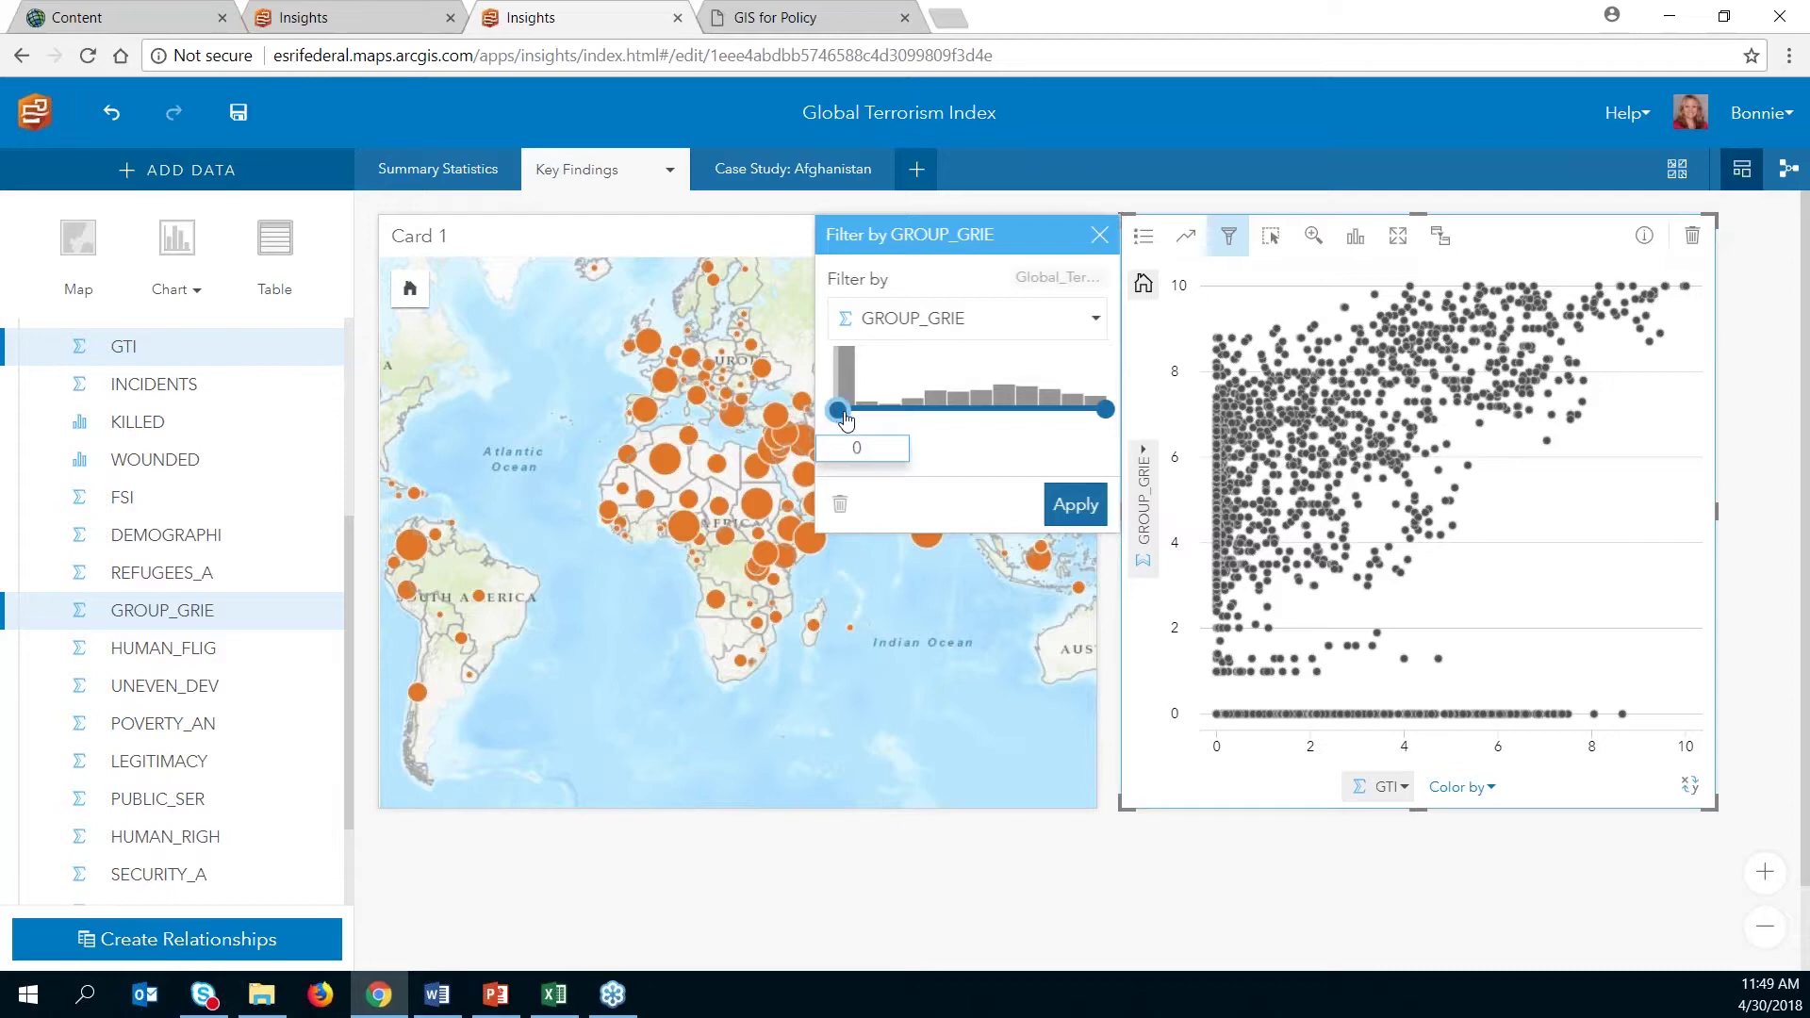
{"action": "left_click", "coordinate": [1075, 505]}
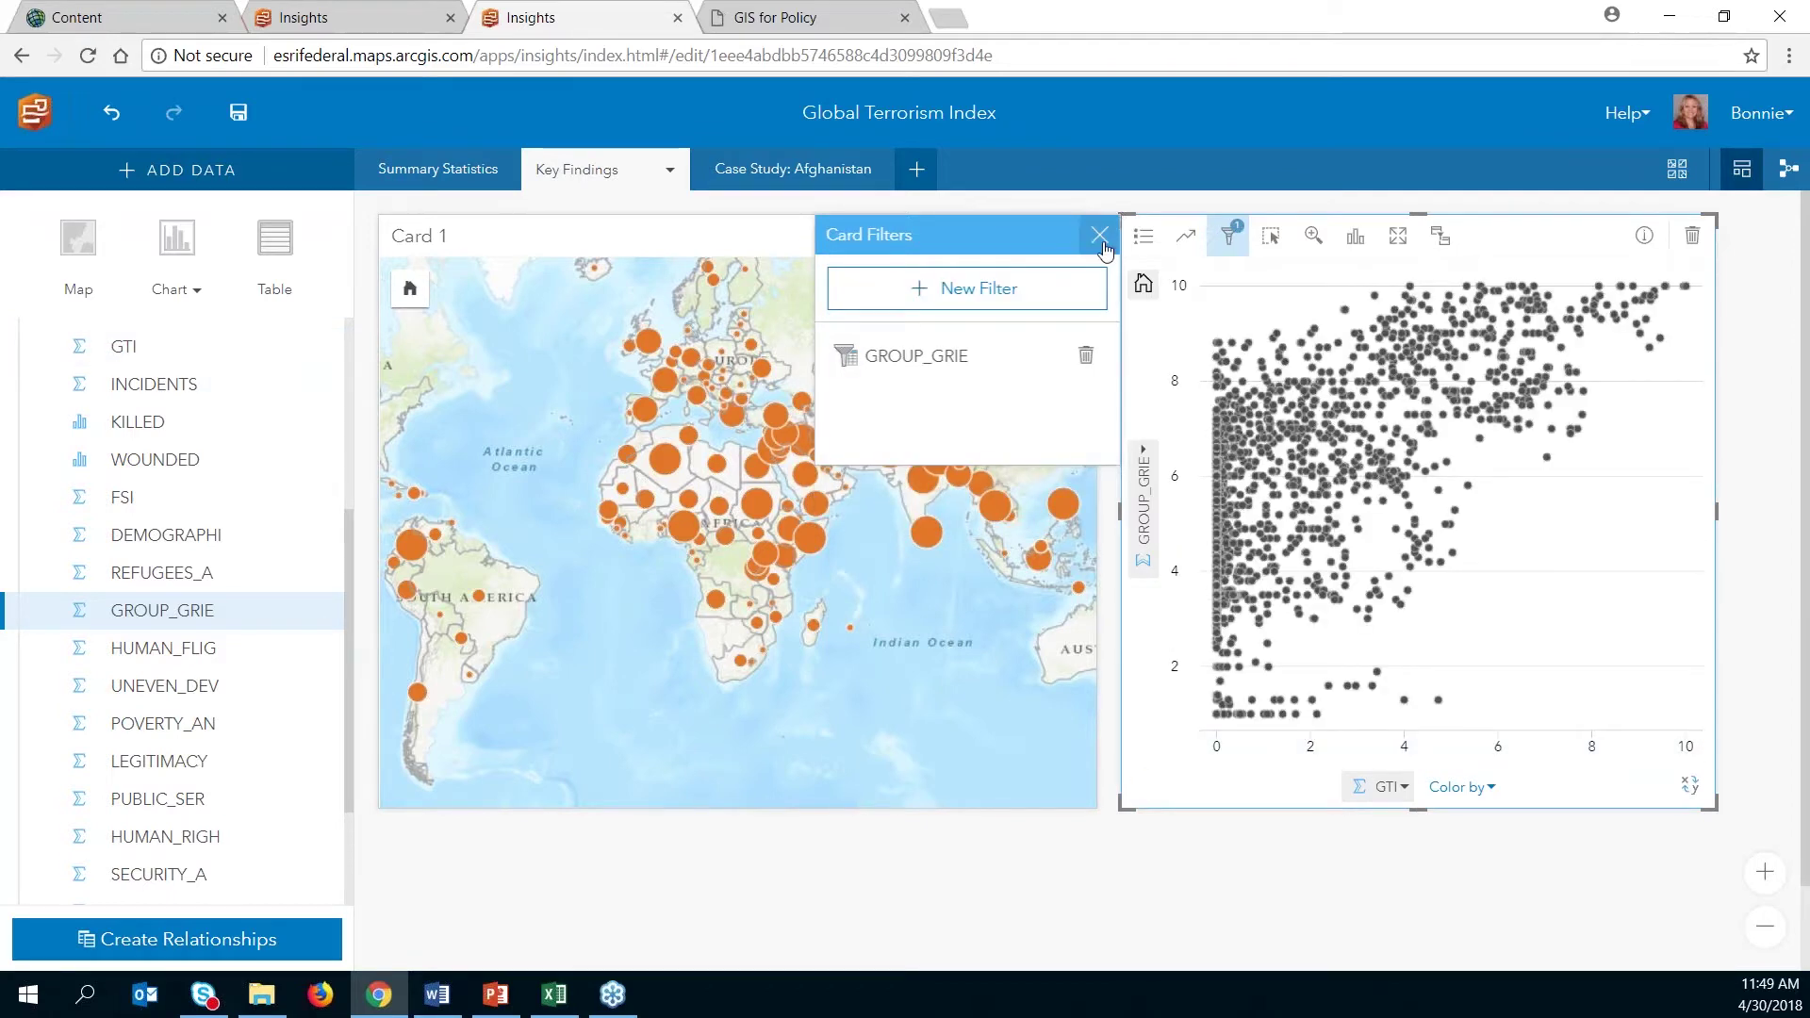
{"action": "left_click", "coordinate": [1100, 235]}
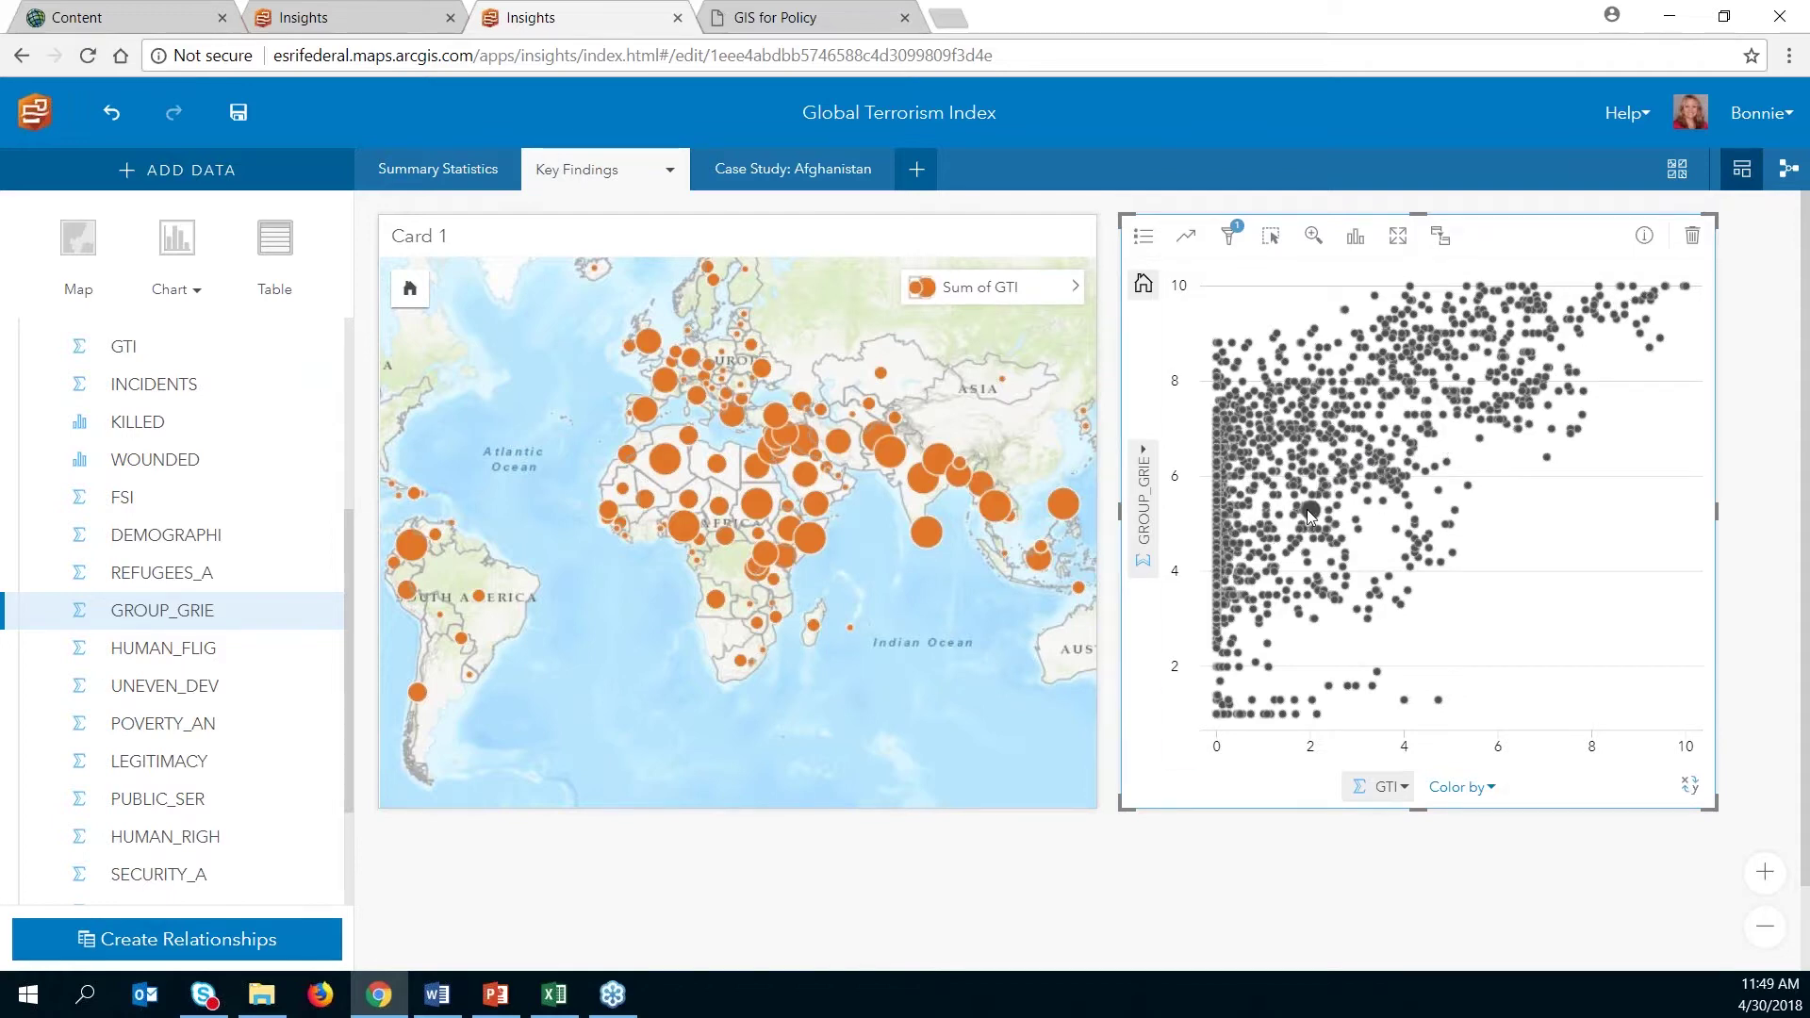
Step: Add a Linear trend line to the scatter plot through its chart statistics
{"action": "mouse_move", "coordinate": [1306, 509]}
{"action": "left_click", "coordinate": [1187, 243]}
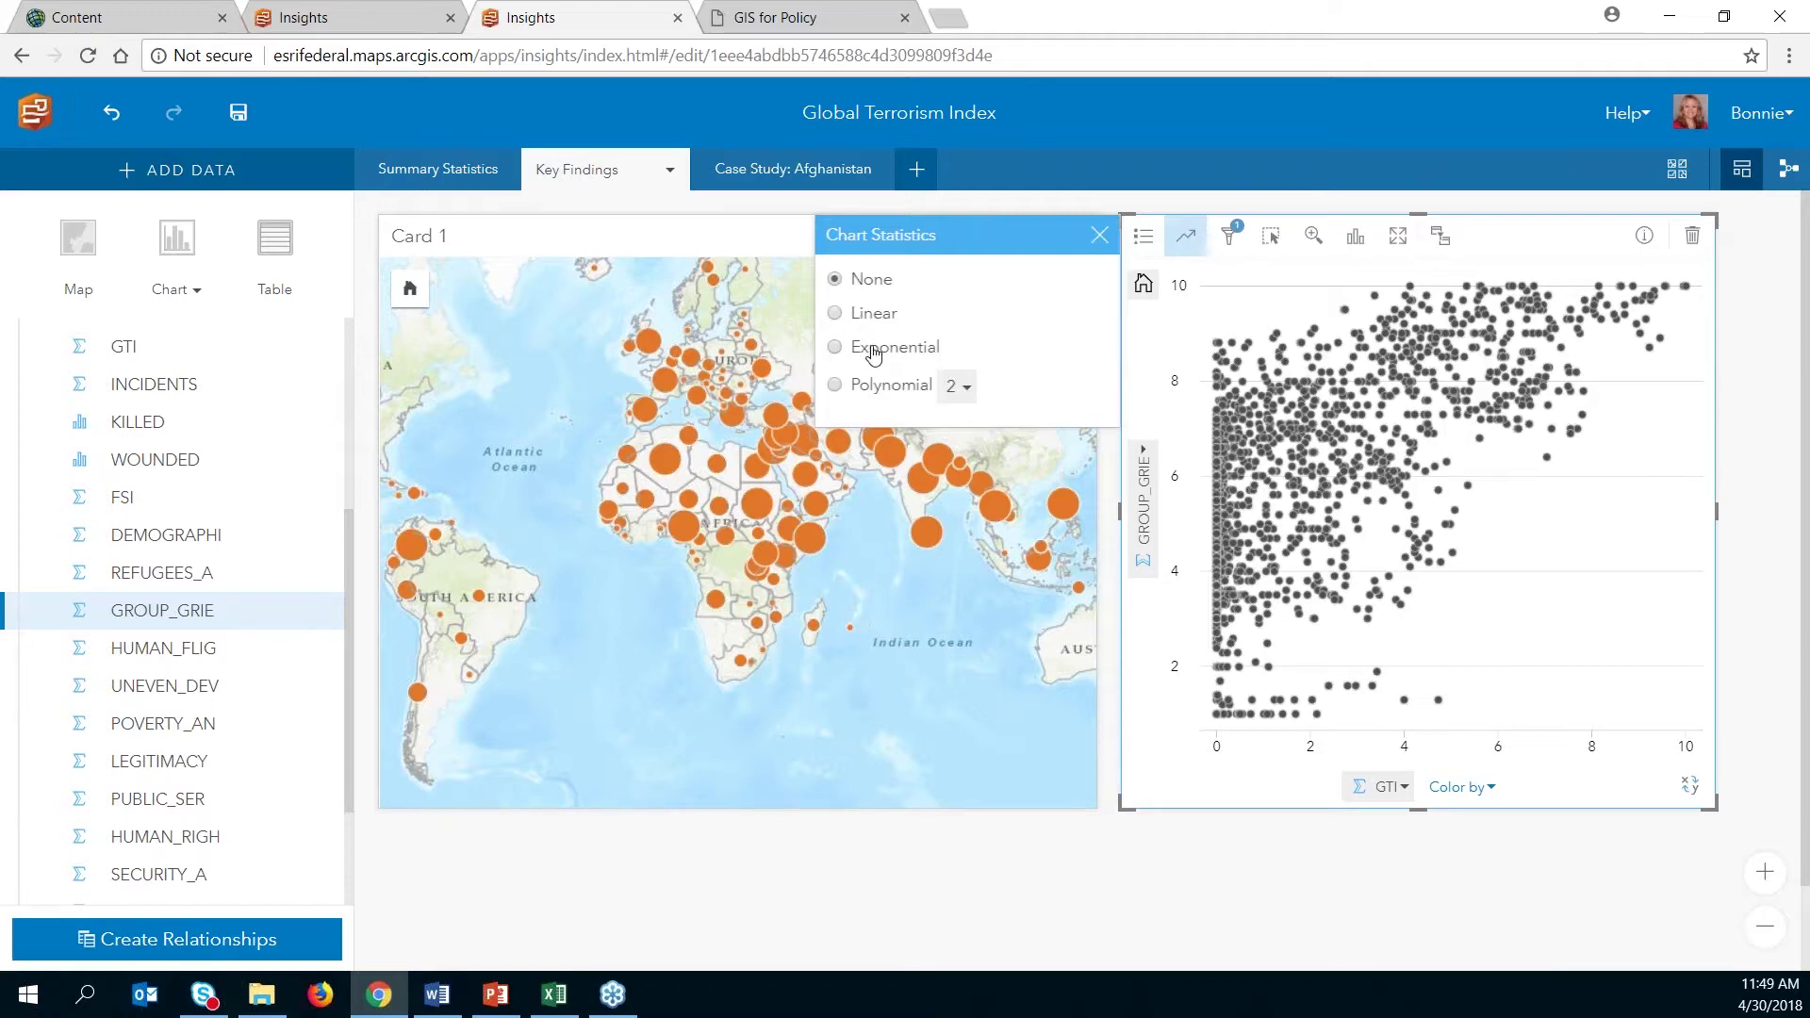
{"action": "left_click", "coordinate": [835, 315]}
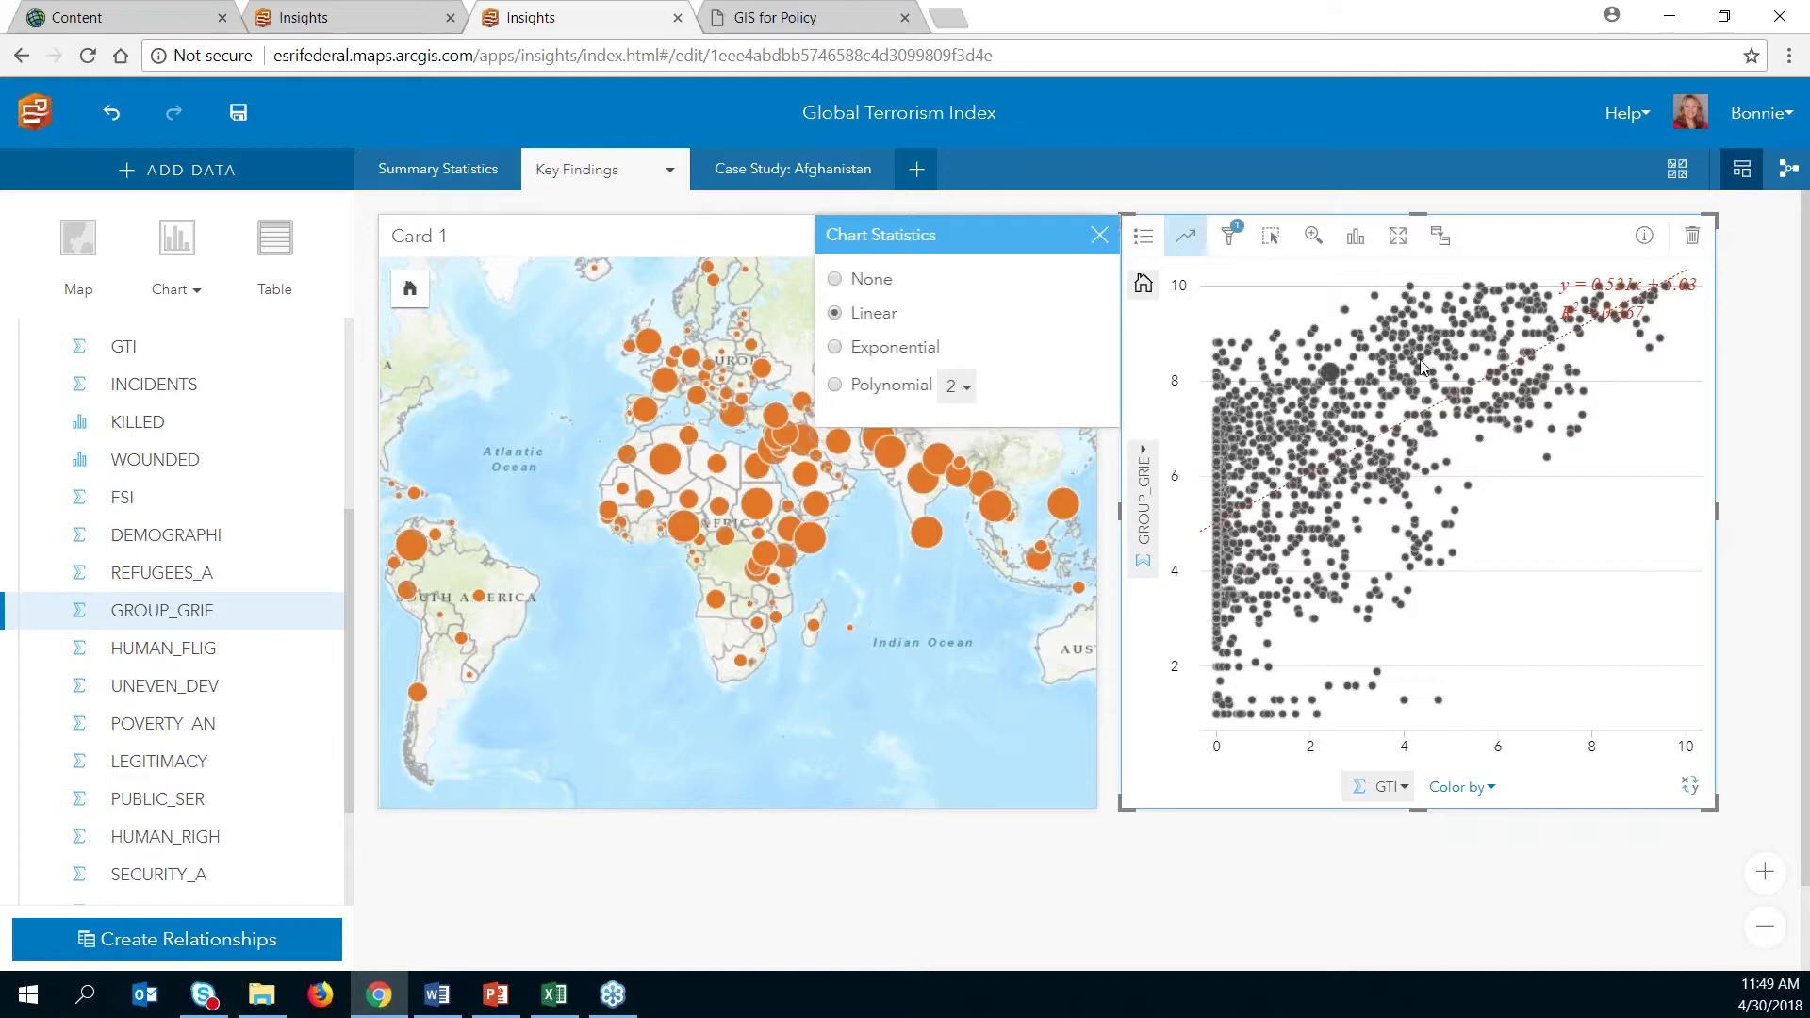
{"action": "left_click", "coordinate": [1100, 236]}
Step: Shrink the map card, move the scatter plot card next to it and widen the plot to fill the freed space
{"action": "left_click", "coordinate": [1088, 799]}
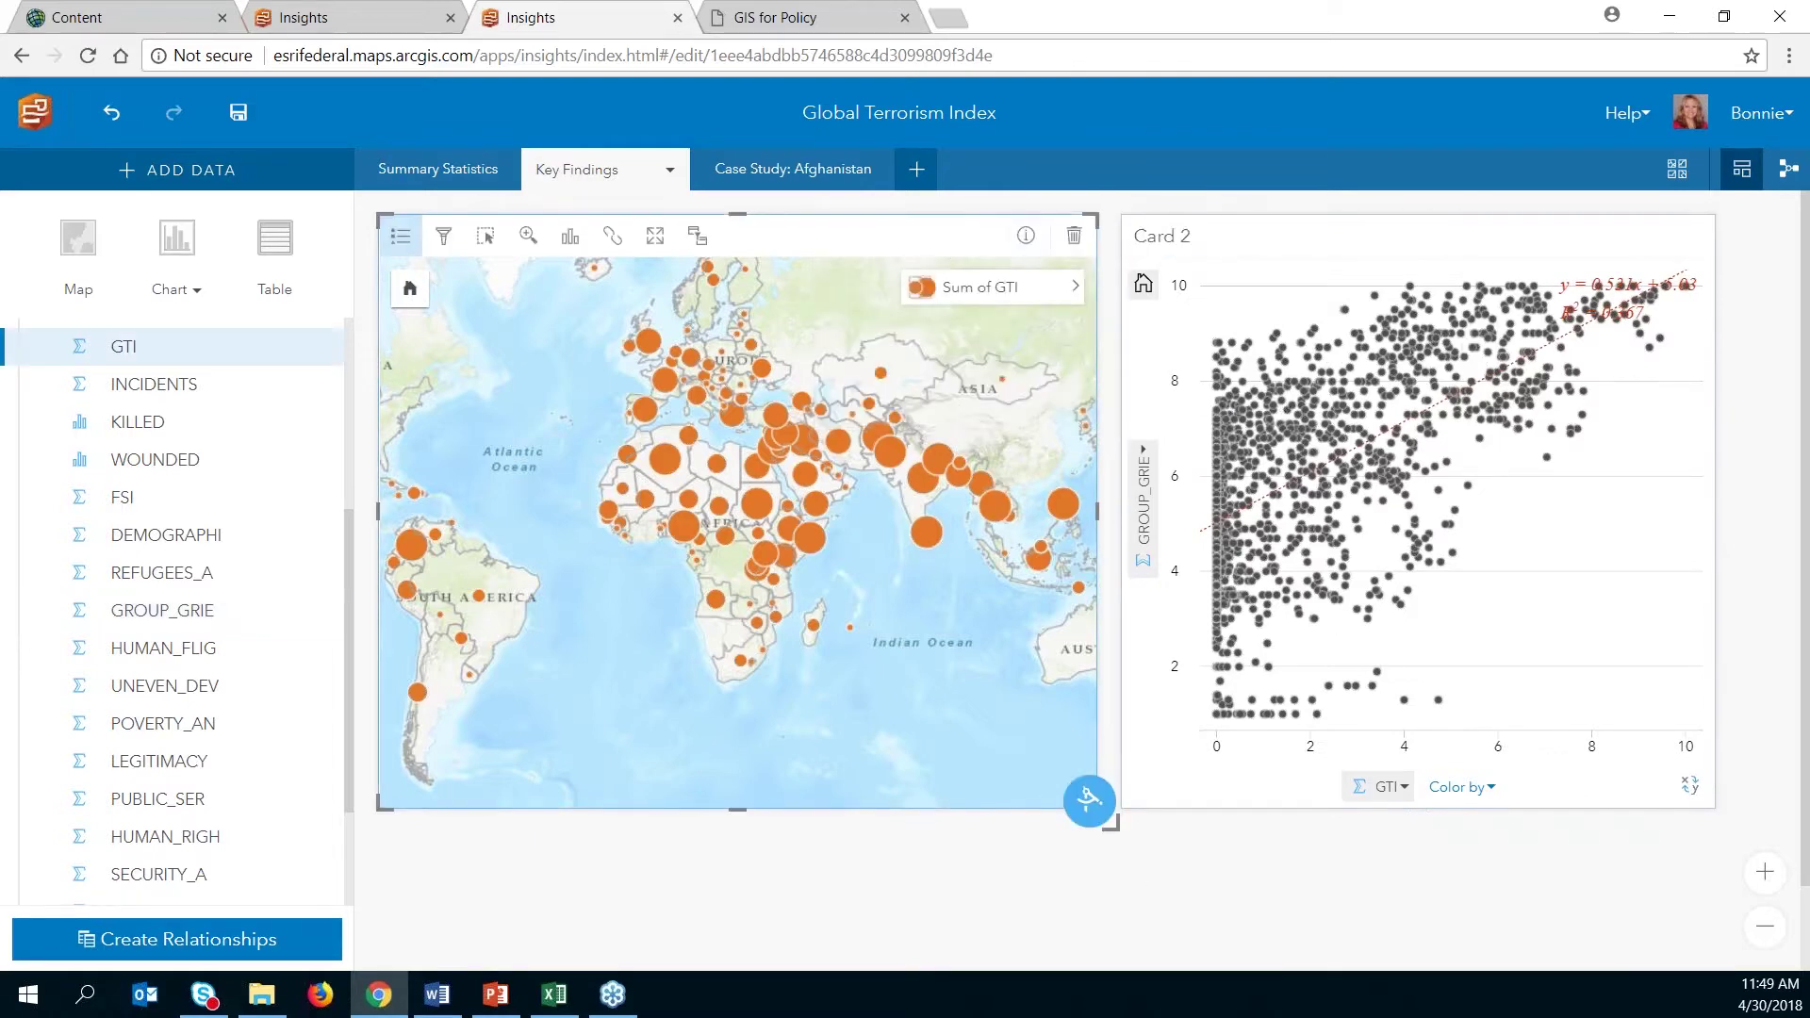
{"action": "left_click_drag", "start_coordinate": [1116, 825], "coordinate": [912, 703]}
{"action": "left_click_drag", "start_coordinate": [1531, 226], "coordinate": [1284, 226]}
{"action": "left_click_drag", "start_coordinate": [1468, 507], "coordinate": [1714, 509]}
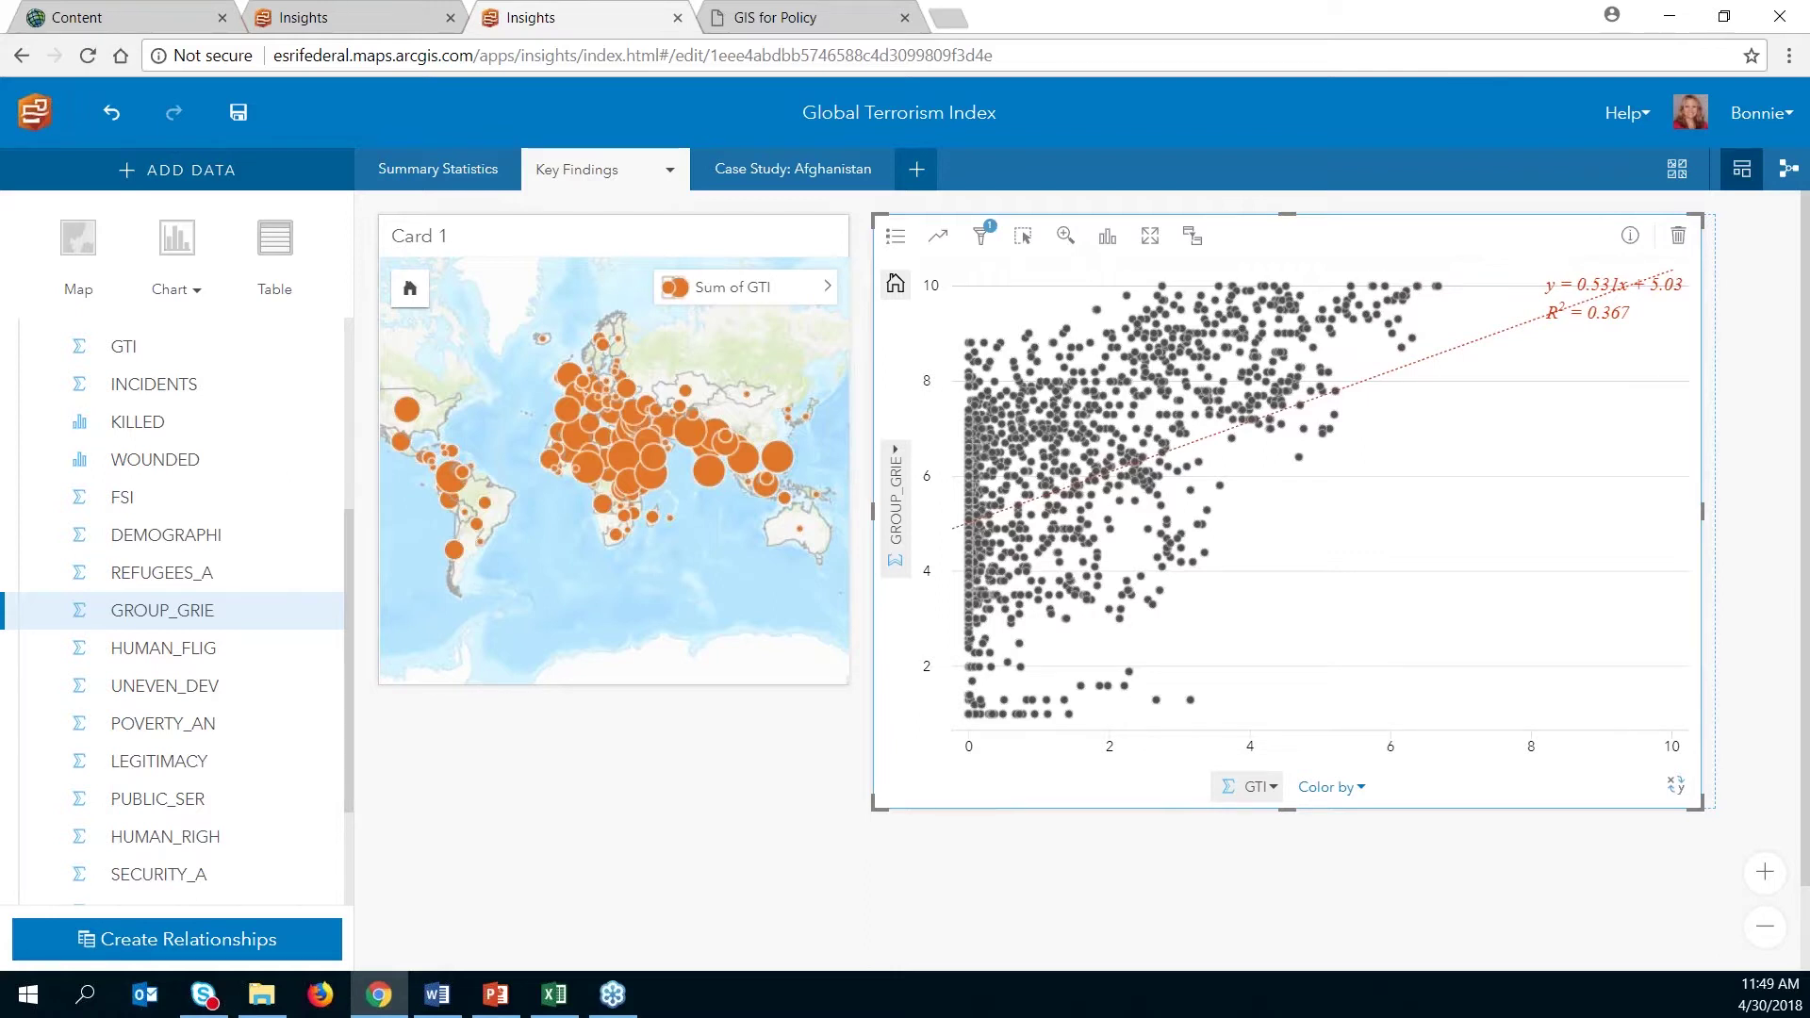
{"action": "left_click_drag", "start_coordinate": [1702, 508], "coordinate": [1714, 509]}
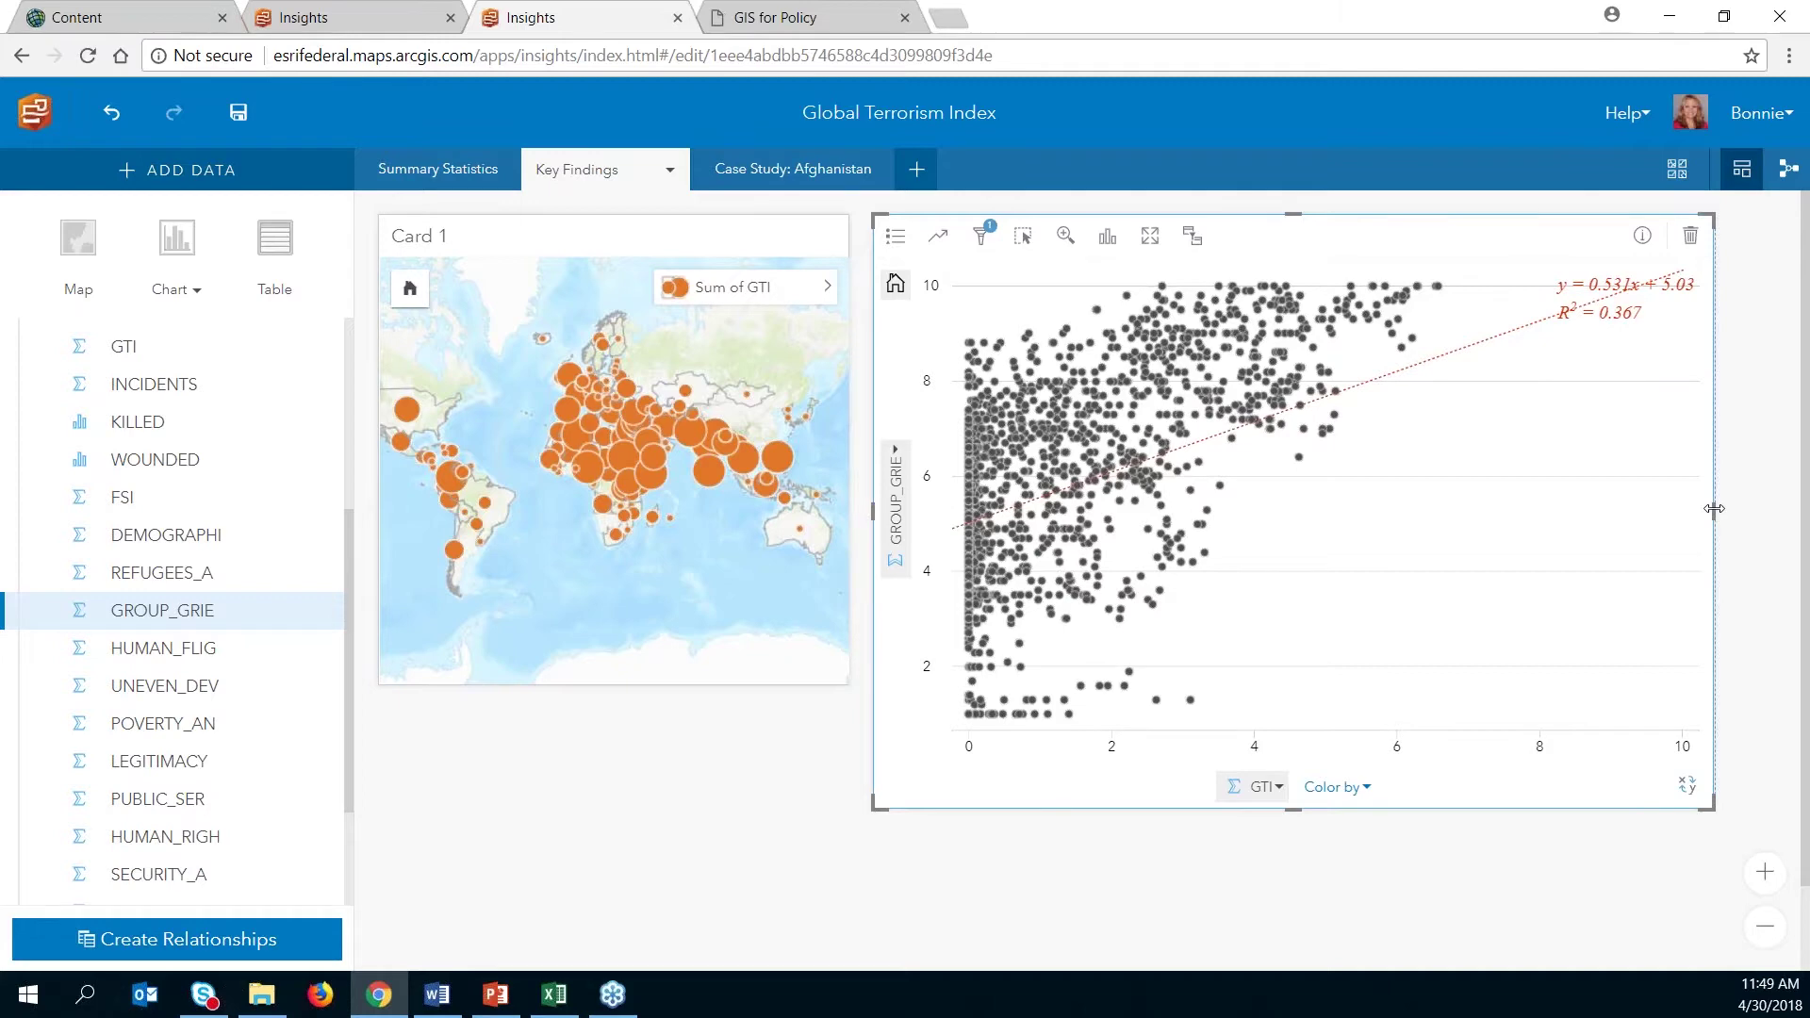
{"action": "left_click_drag", "start_coordinate": [1714, 509], "coordinate": [1716, 509]}
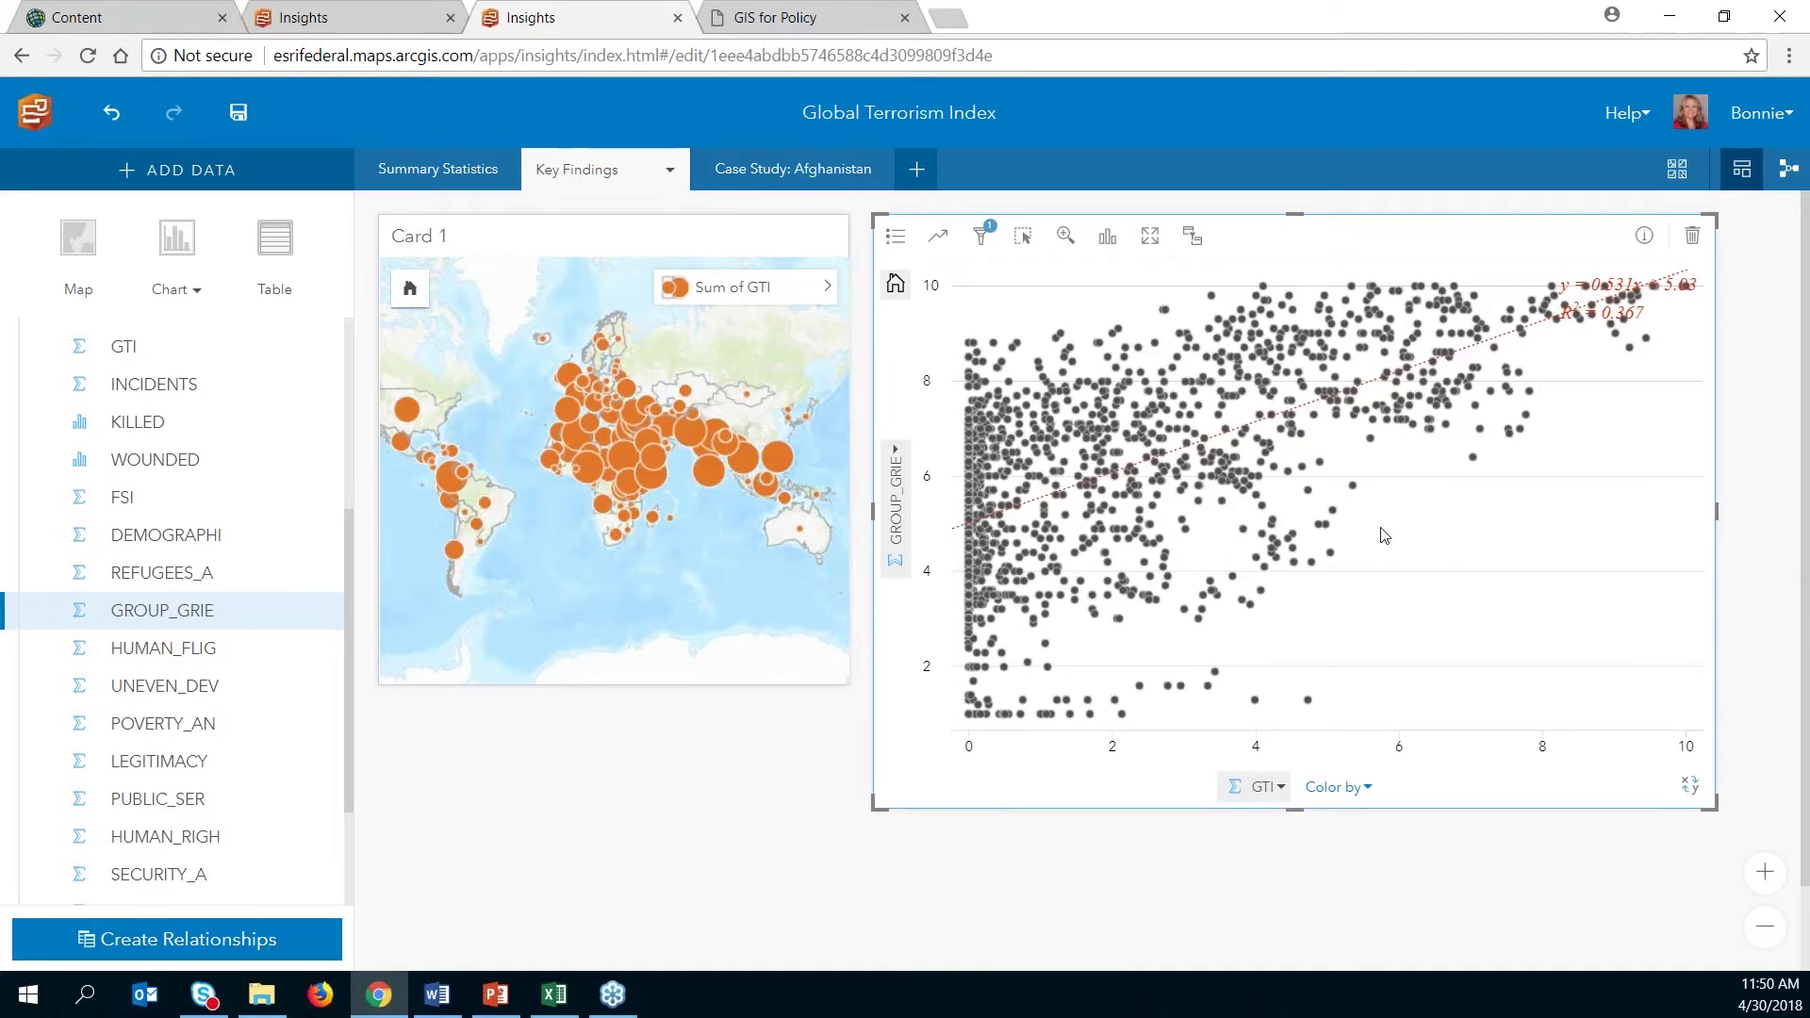
Step: Color the scatter plot points by the OECD_STATU field
{"action": "left_click", "coordinate": [1366, 803]}
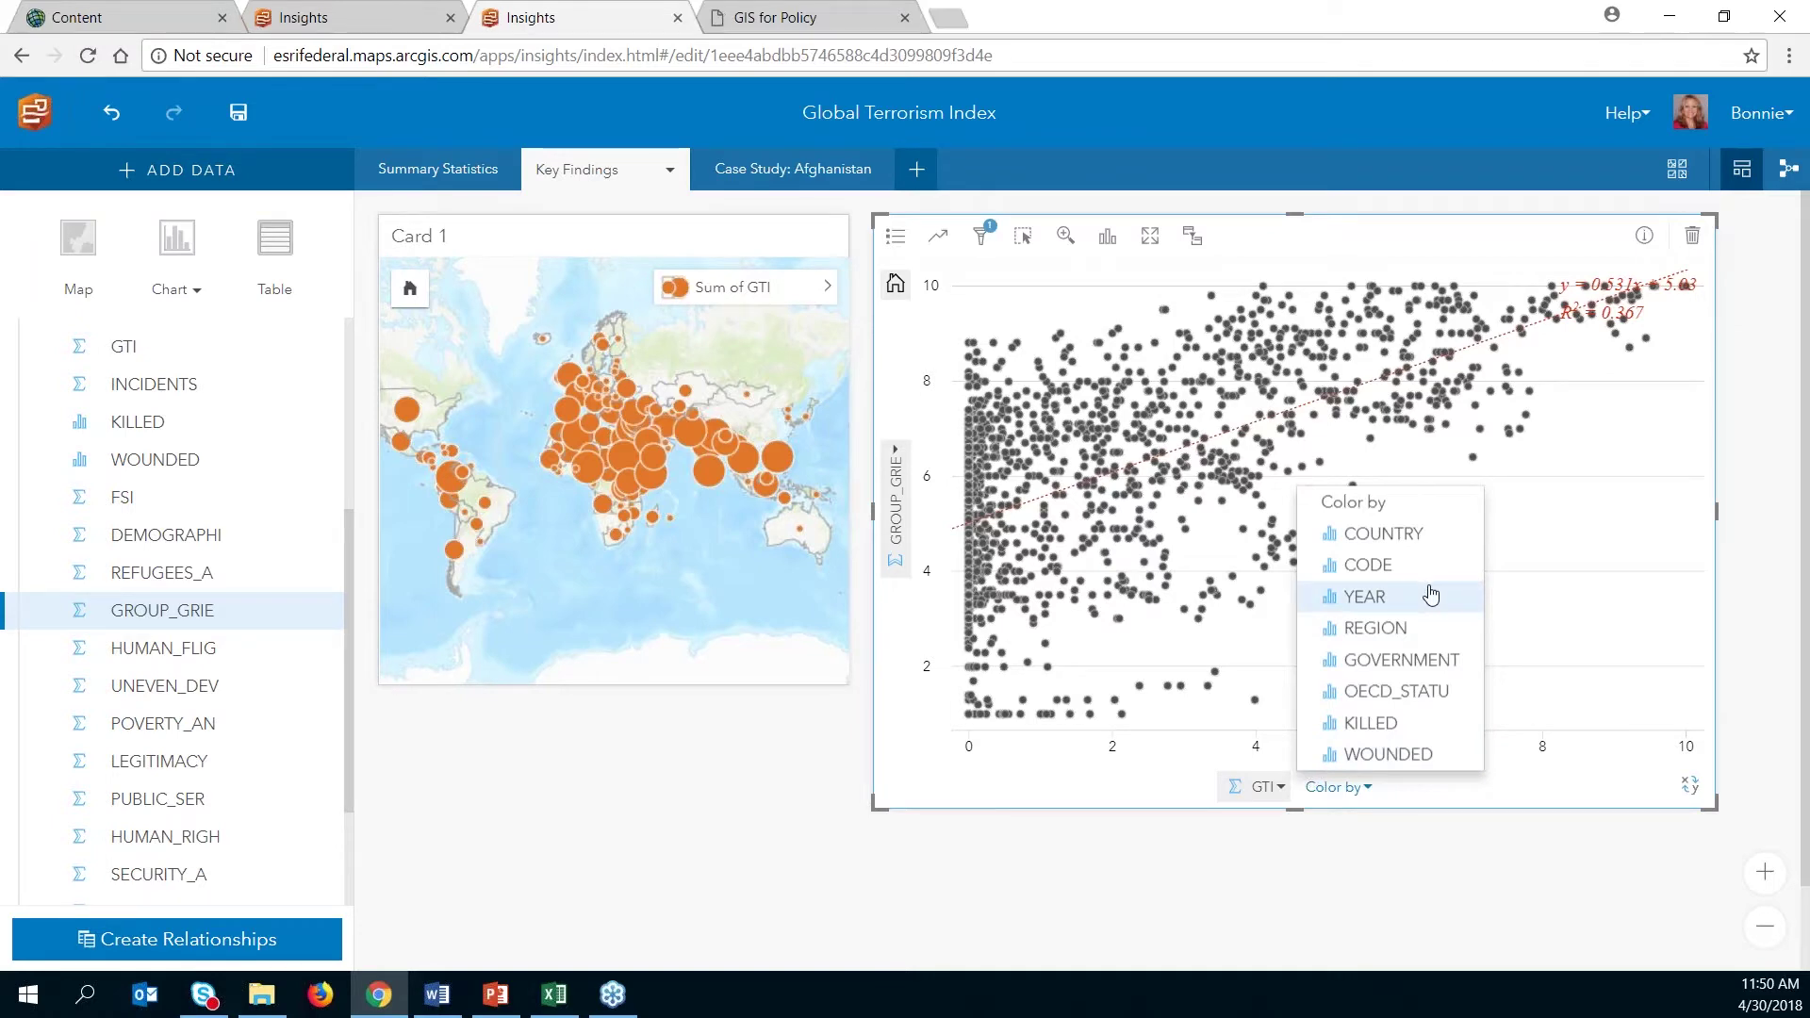
{"action": "left_click", "coordinate": [1419, 696]}
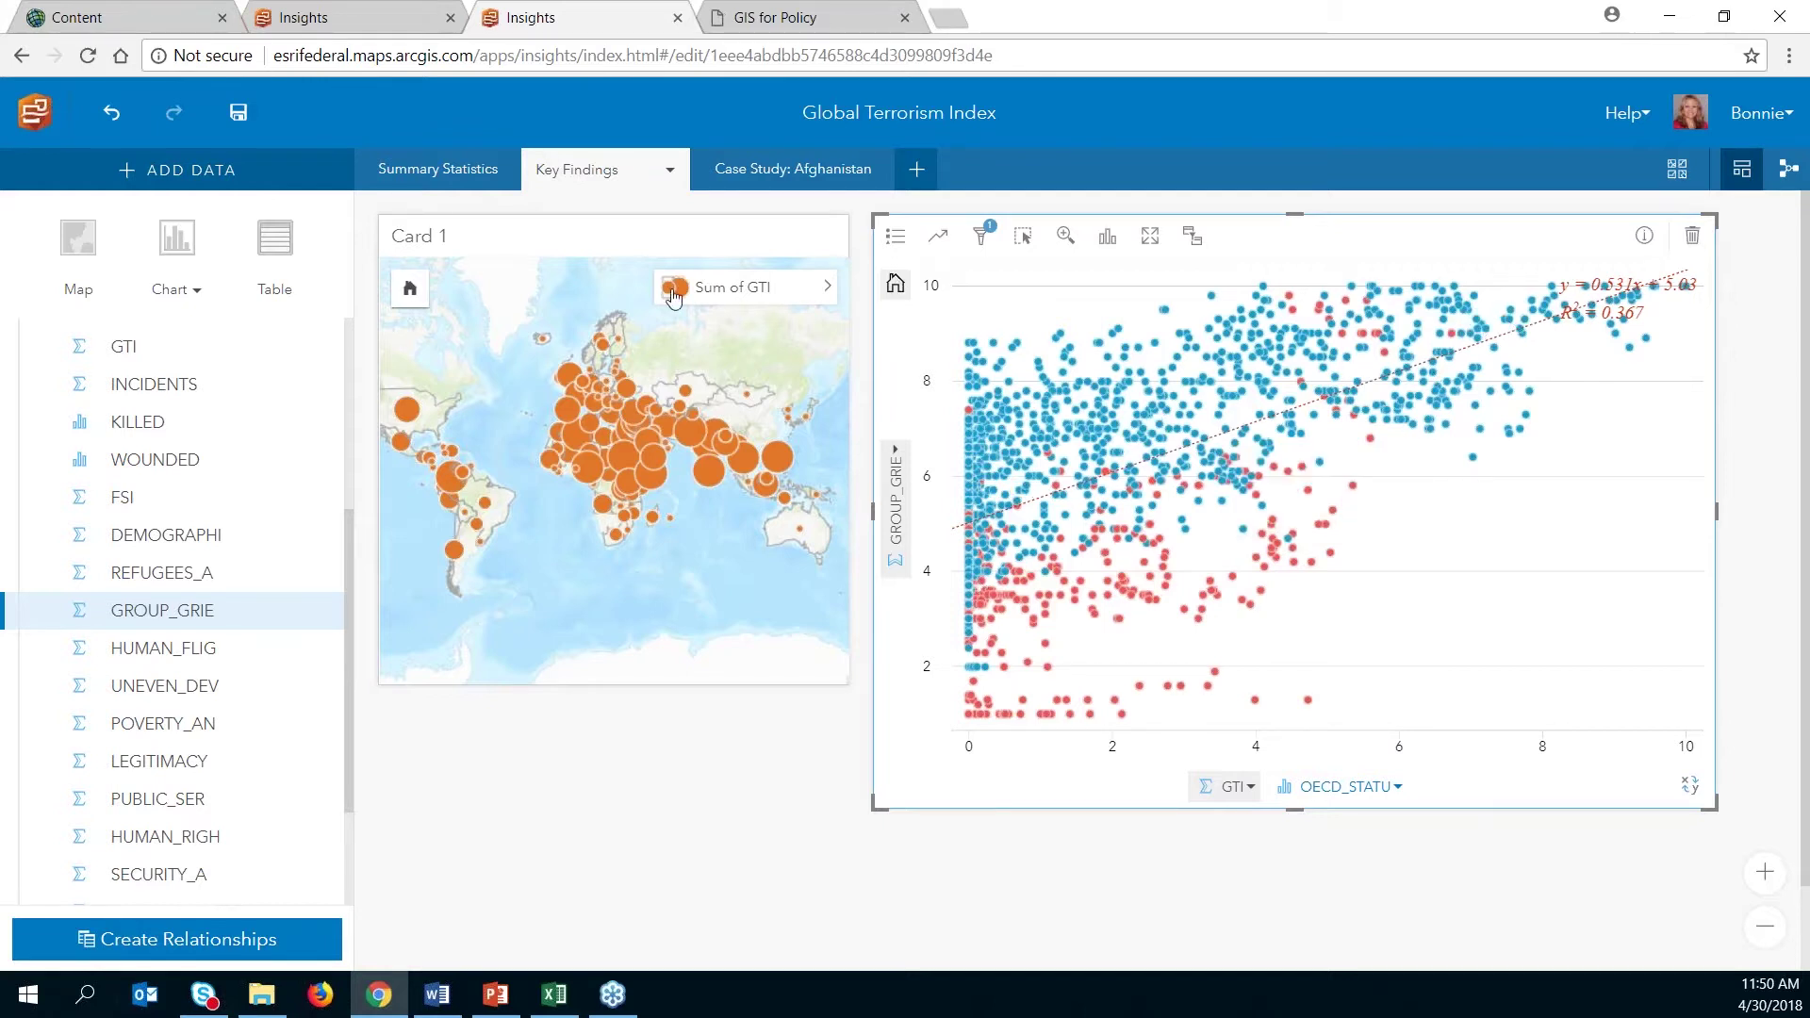
Step: Style the map layer by OECD_STATU instead of GTI and check its legend
{"action": "left_click", "coordinate": [828, 285]}
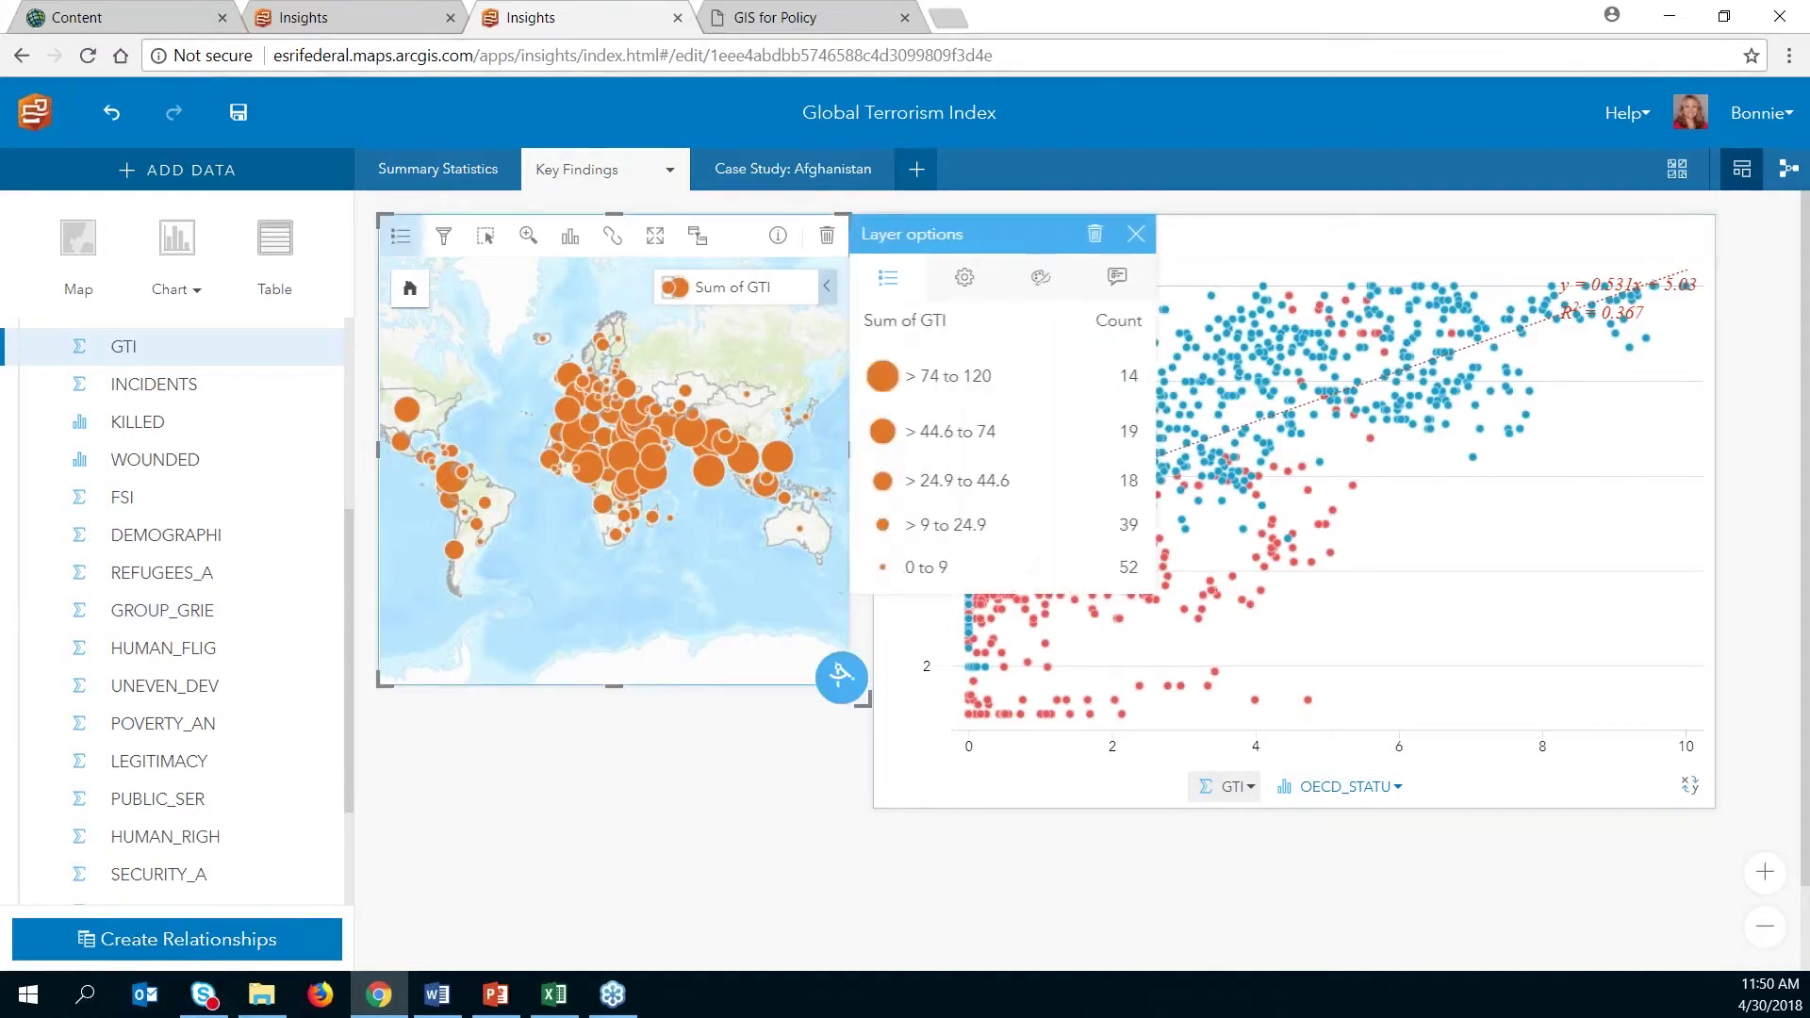
{"action": "left_click", "coordinate": [965, 264]}
{"action": "left_click", "coordinate": [1038, 364]}
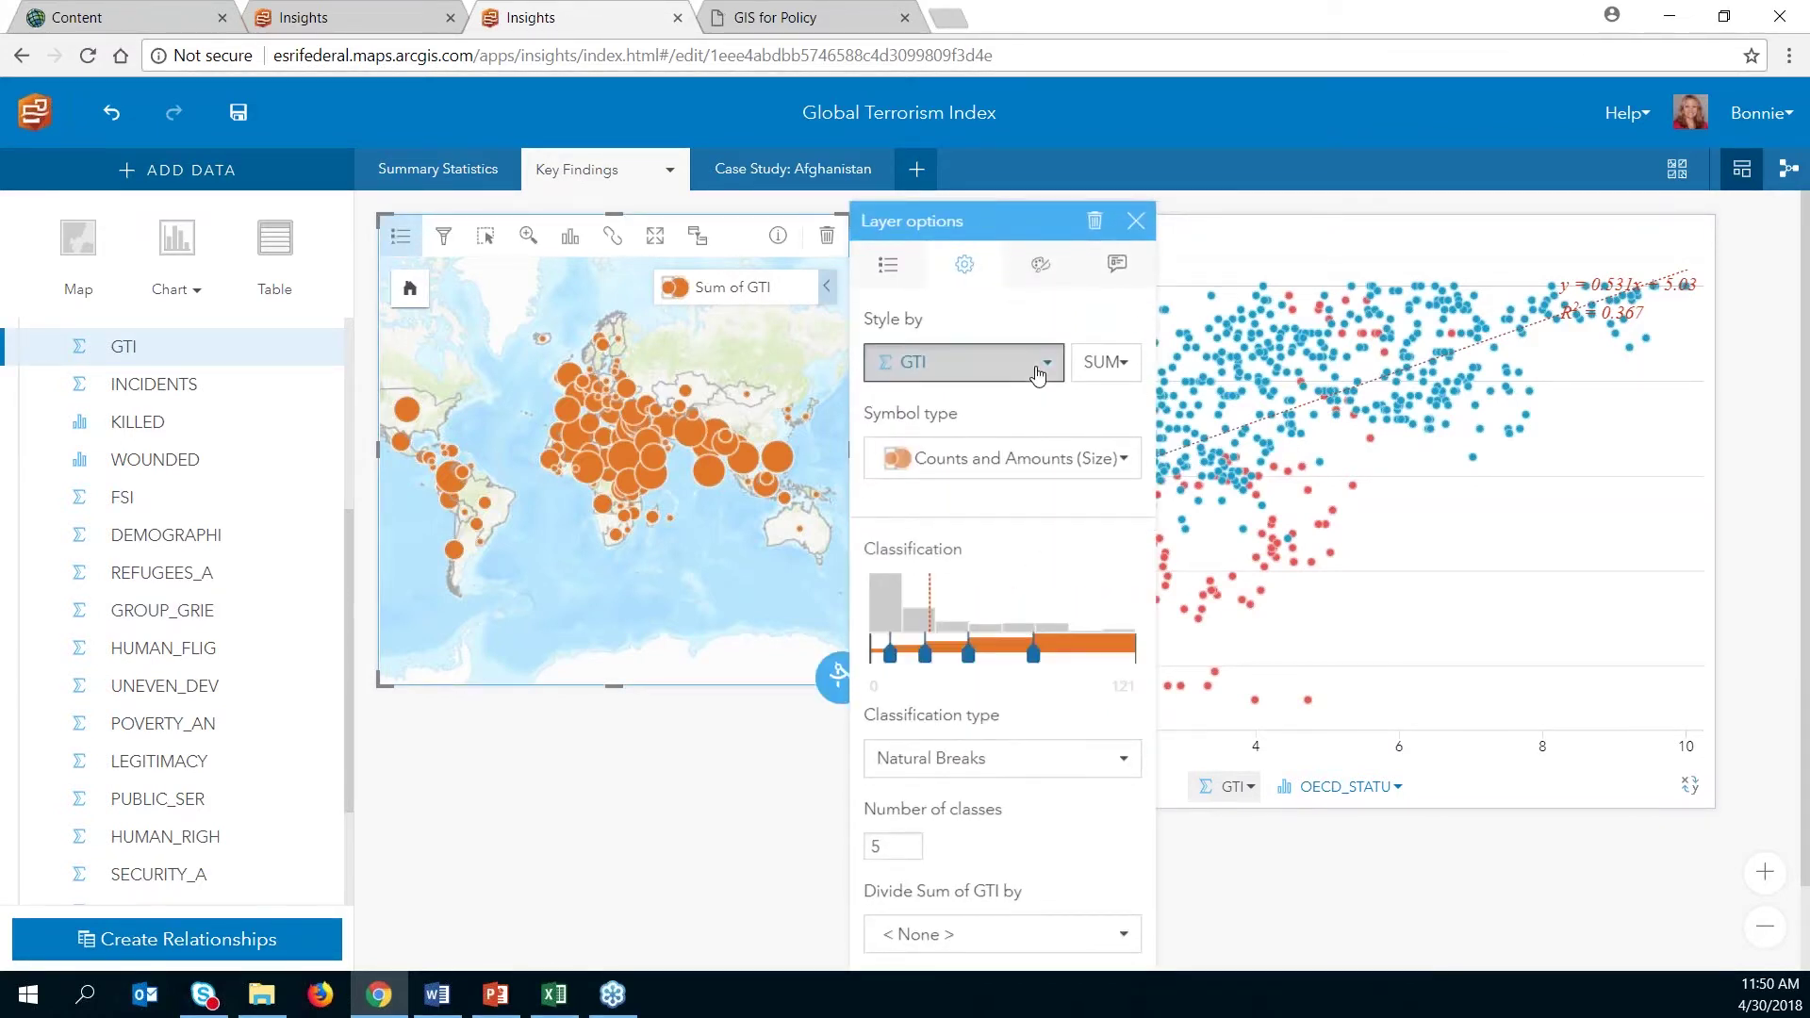
{"action": "scroll", "coordinate": [981, 528], "scroll_direction": "down", "scroll_amount": 1}
{"action": "scroll", "coordinate": [980, 565], "scroll_direction": "down", "scroll_amount": 3}
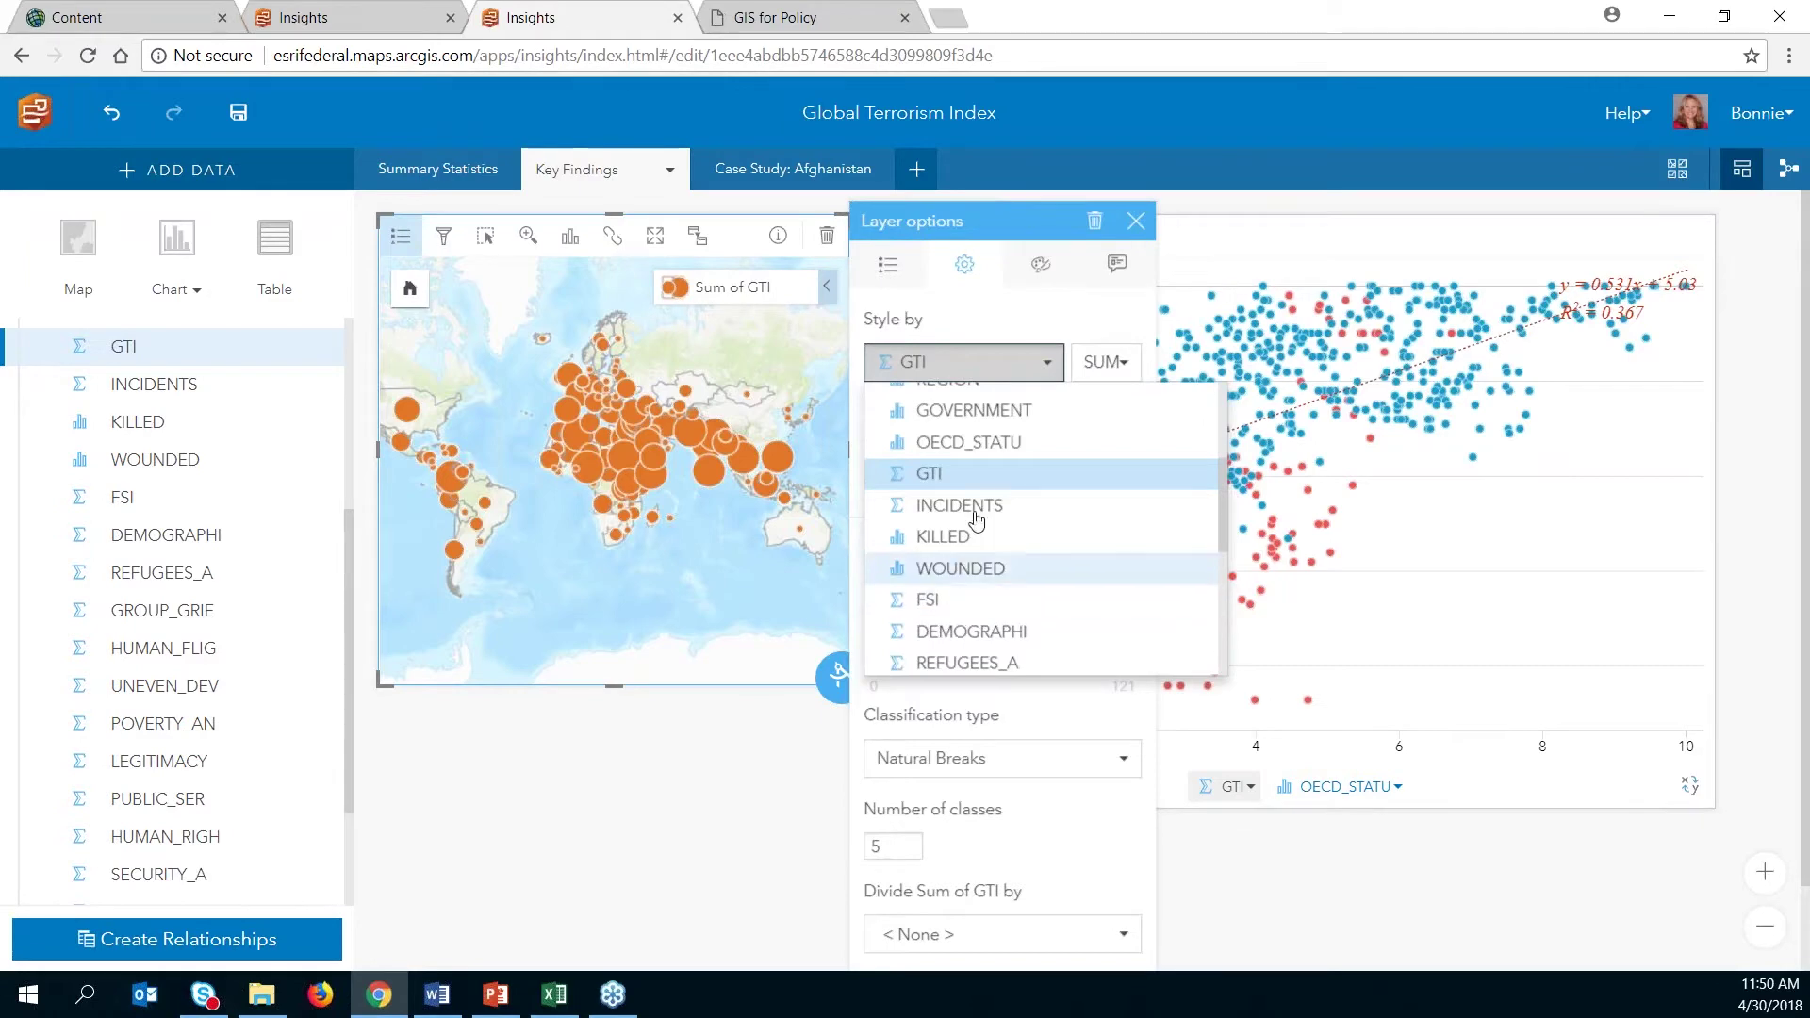
{"action": "left_click", "coordinate": [956, 443]}
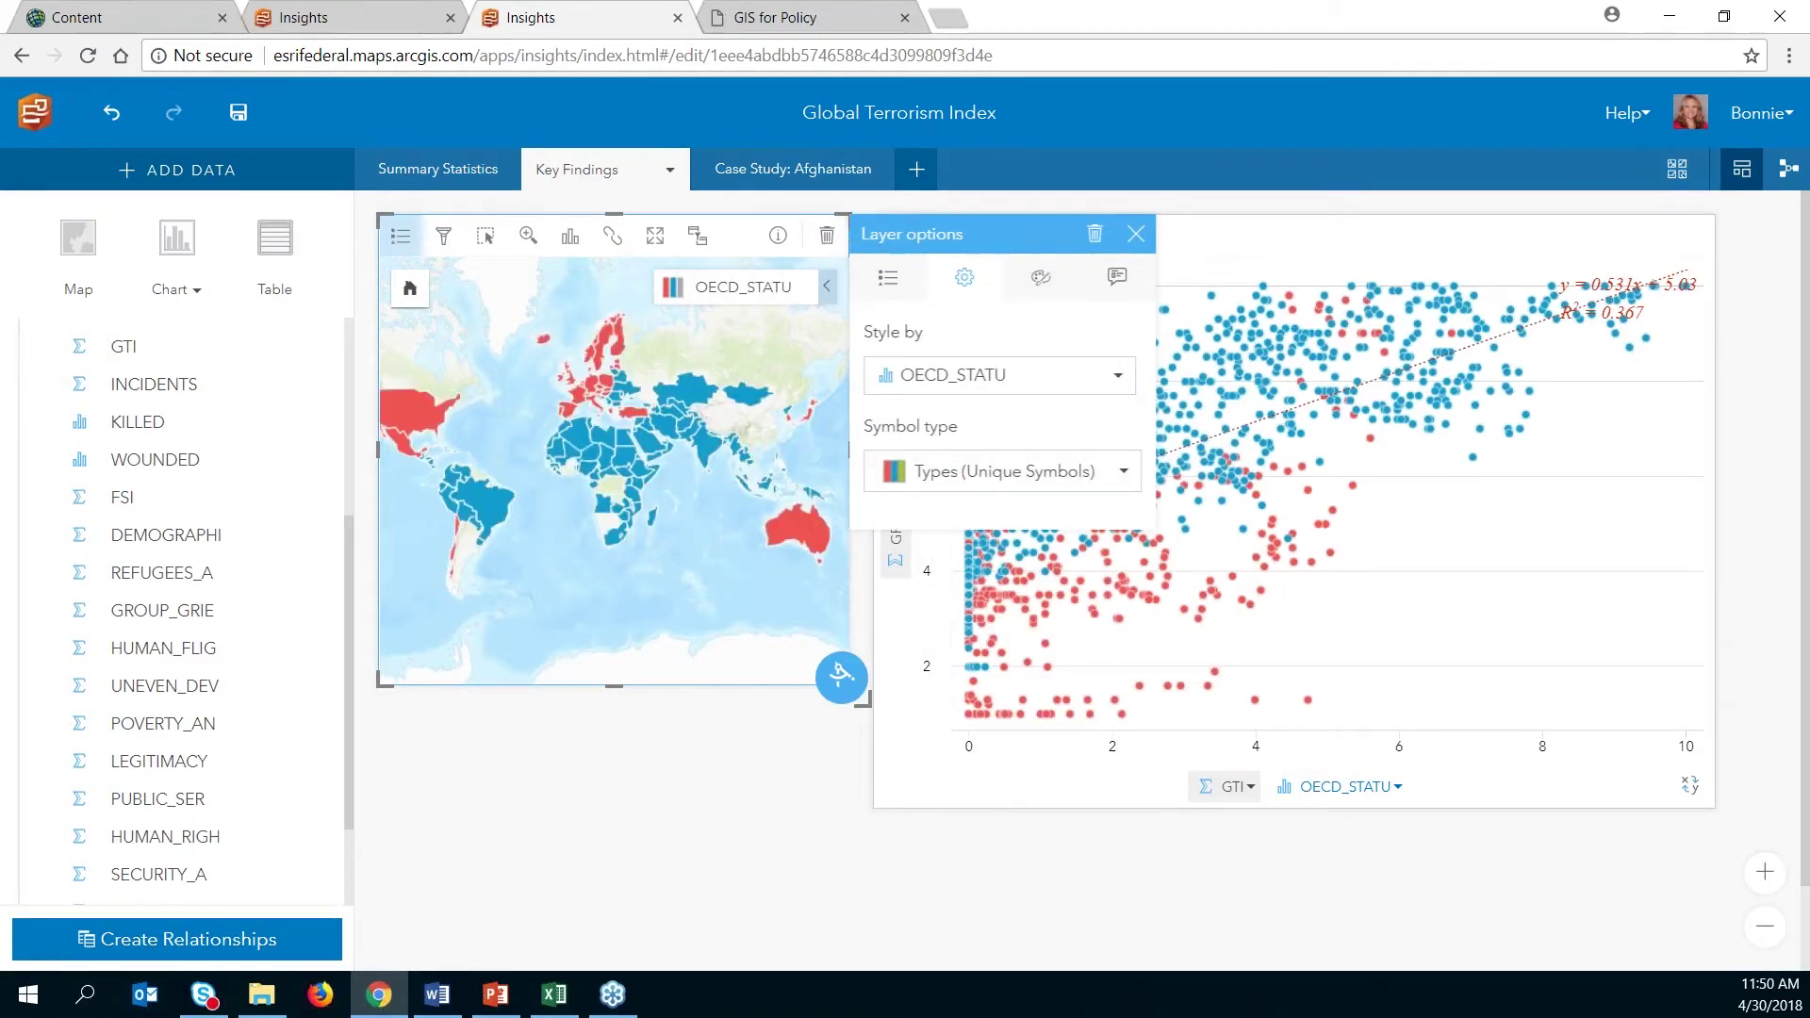
{"action": "left_click", "coordinate": [887, 276]}
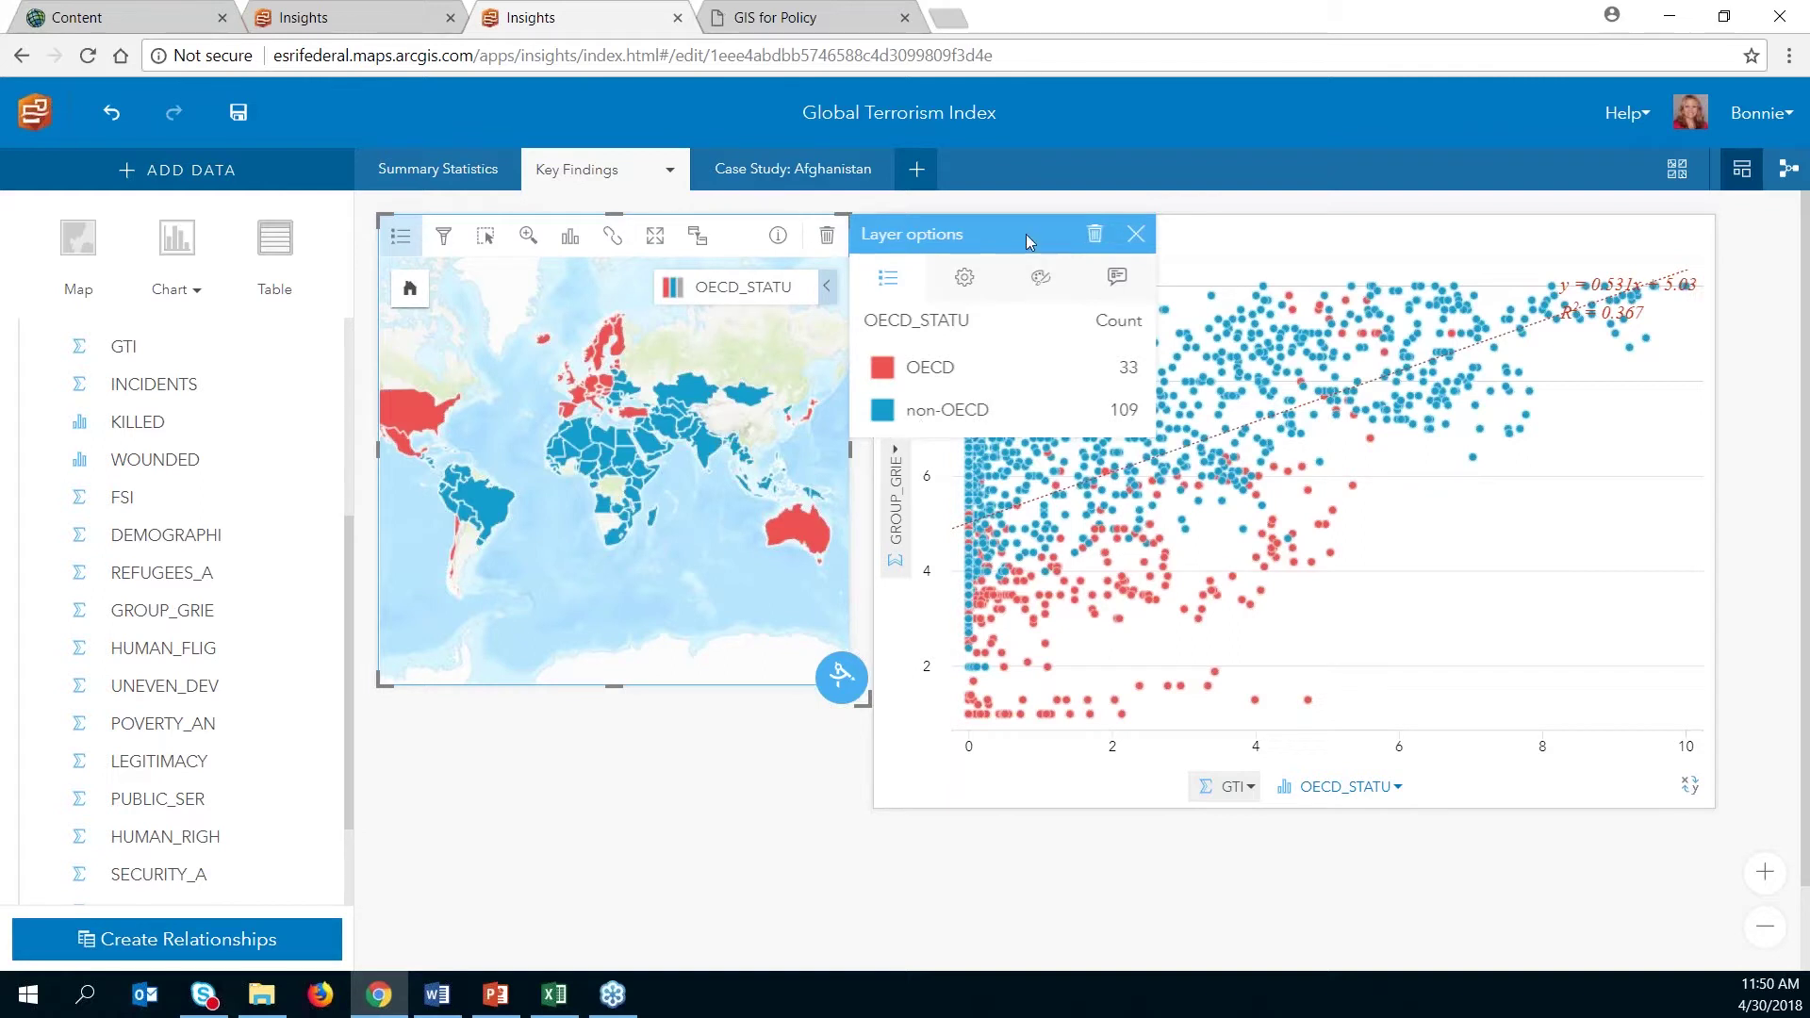
{"action": "left_click", "coordinate": [1136, 233]}
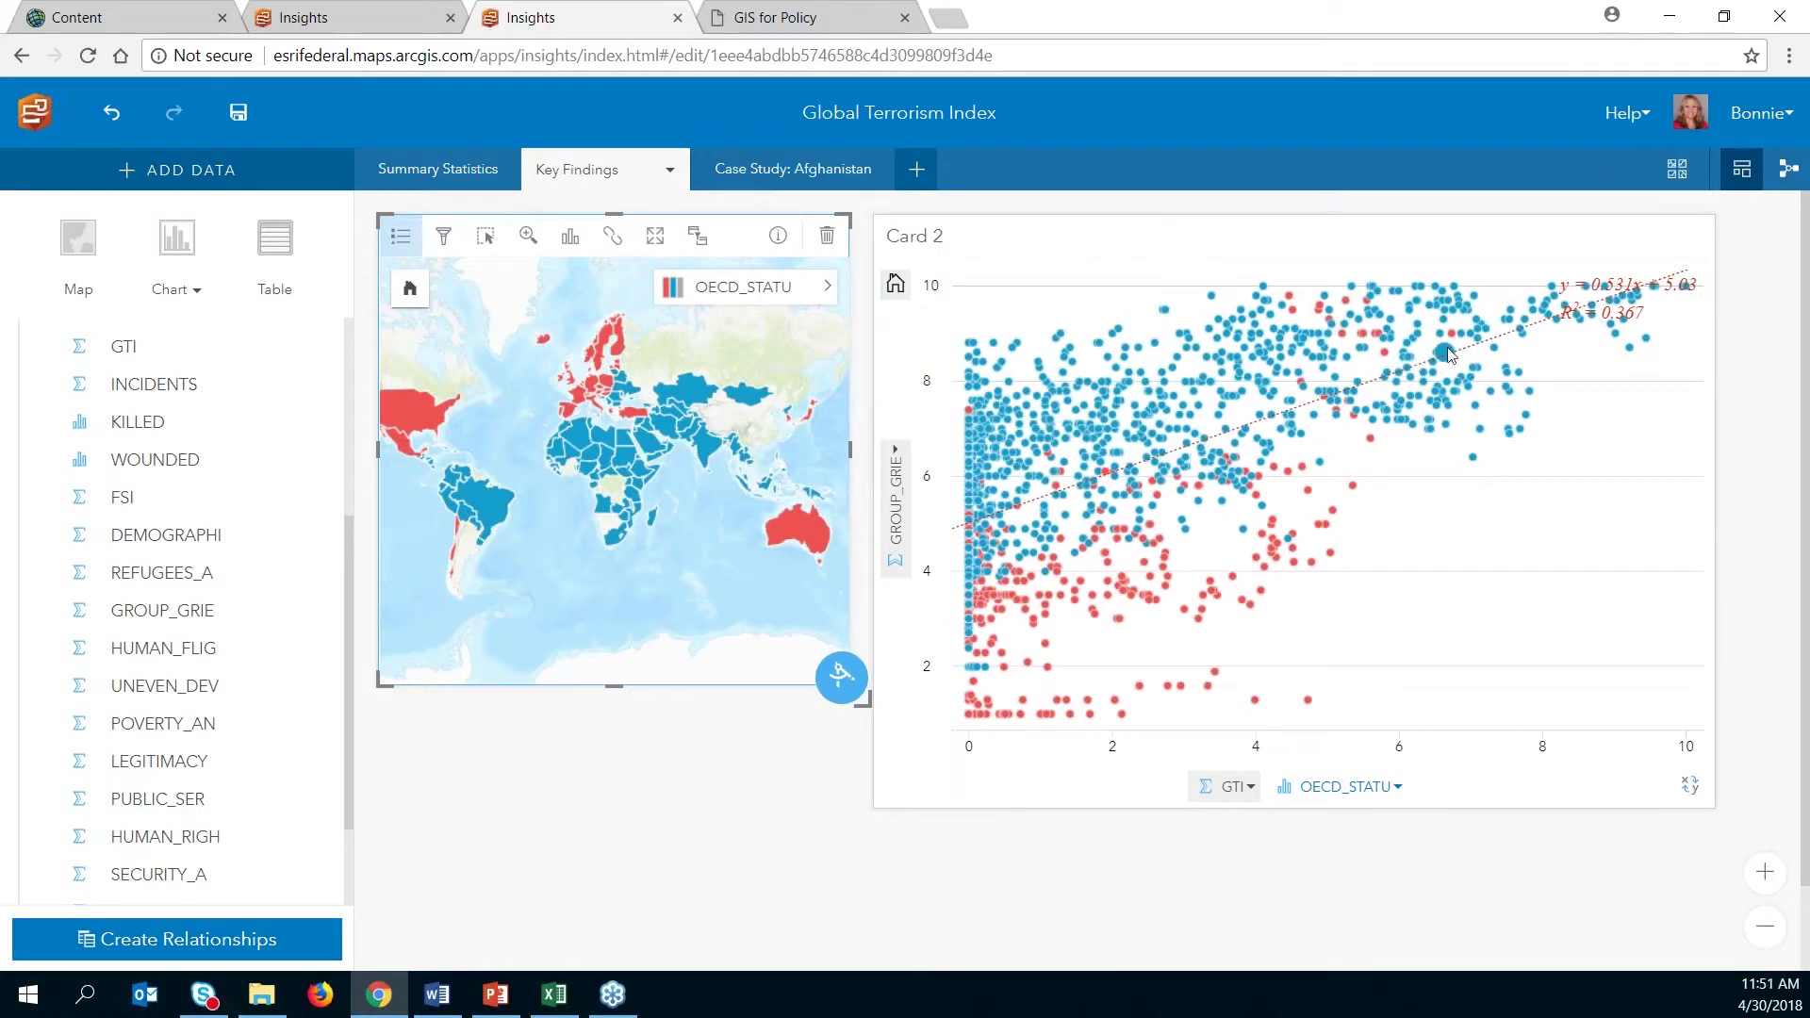
Step: Add an OECD_STATU filter that keeps only non-OECD on the scatter plot card, and widen the card
{"action": "mouse_move", "coordinate": [1000, 480]}
{"action": "left_click", "coordinate": [1042, 227]}
{"action": "left_click", "coordinate": [979, 239]}
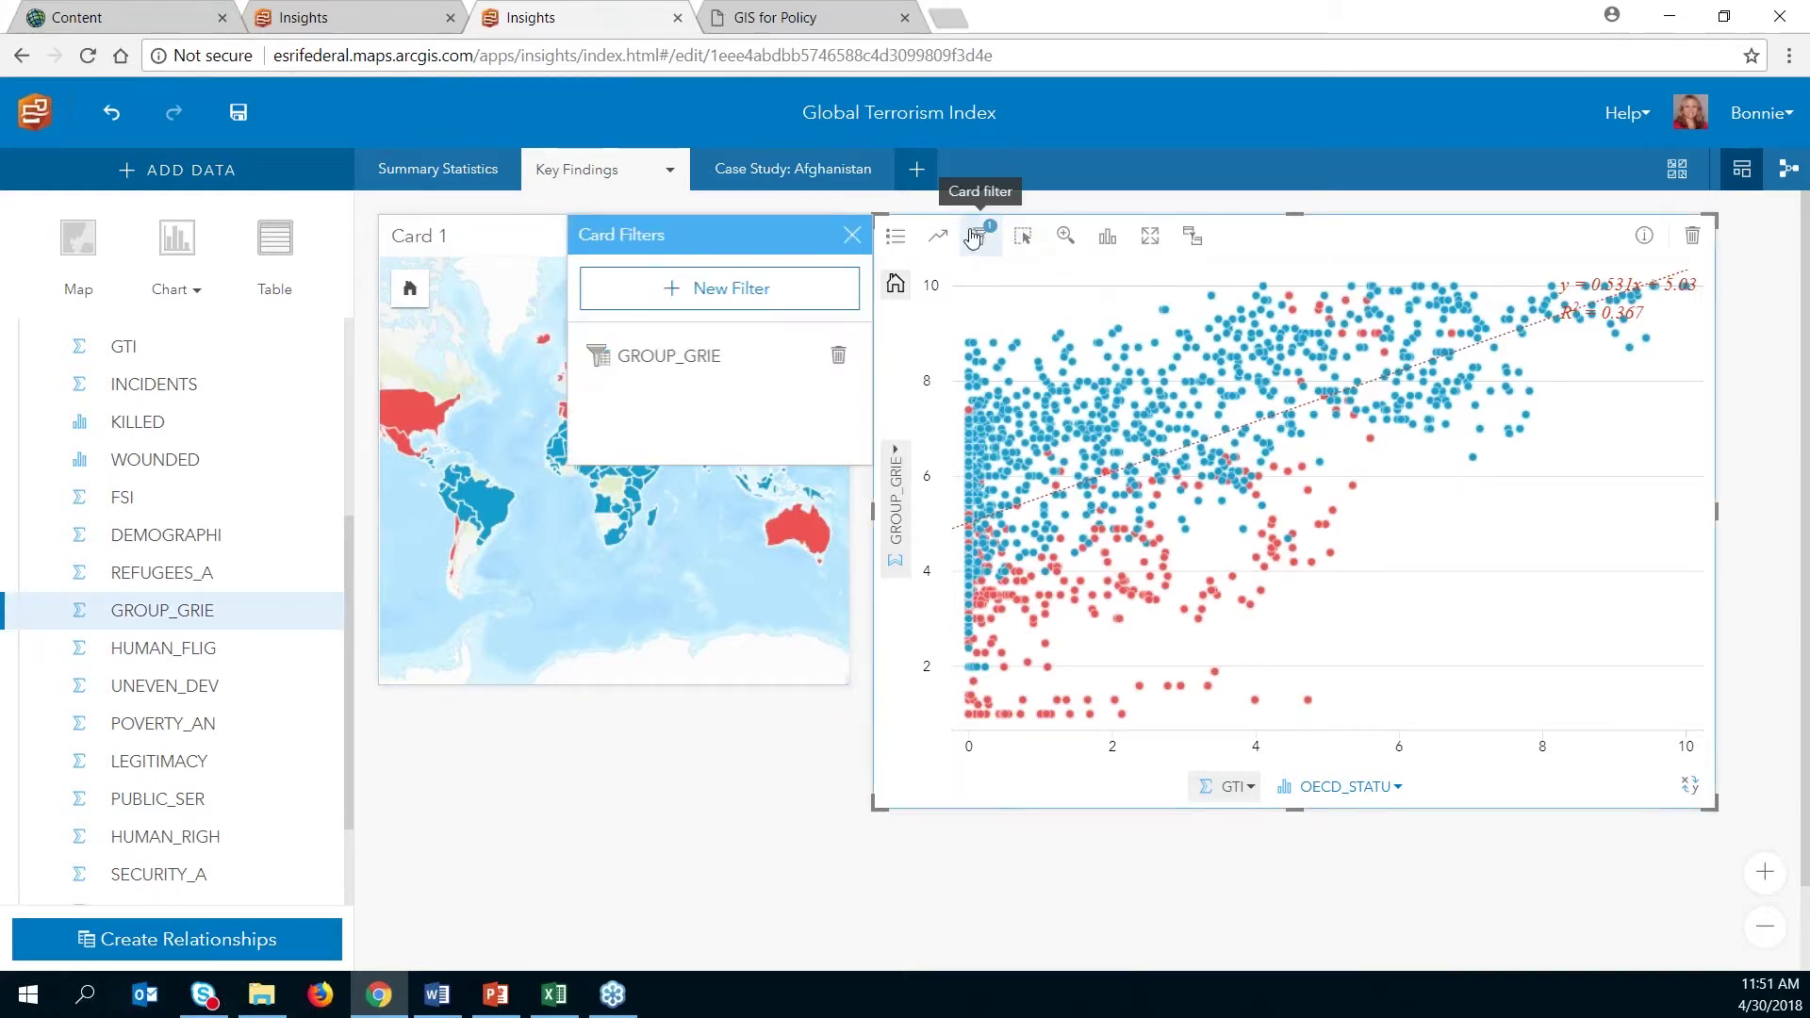
{"action": "left_click", "coordinate": [719, 287]}
{"action": "left_click", "coordinate": [716, 319]}
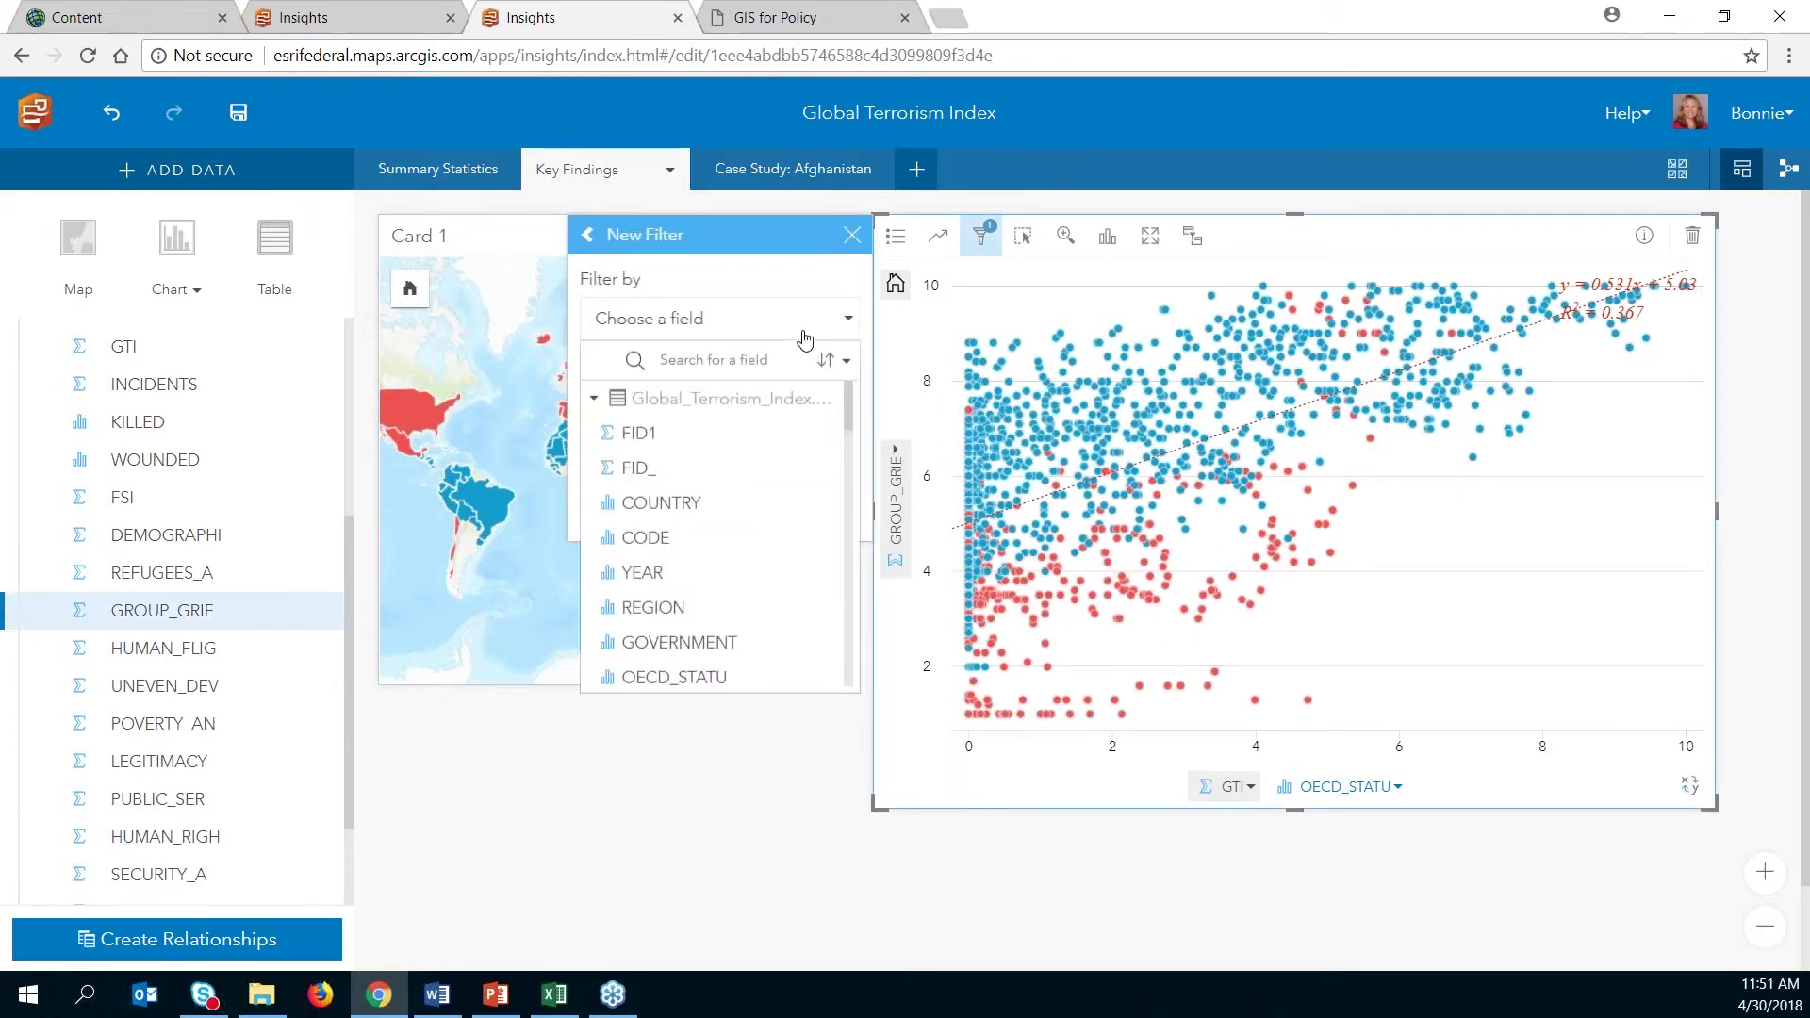
{"action": "left_click", "coordinate": [665, 675]}
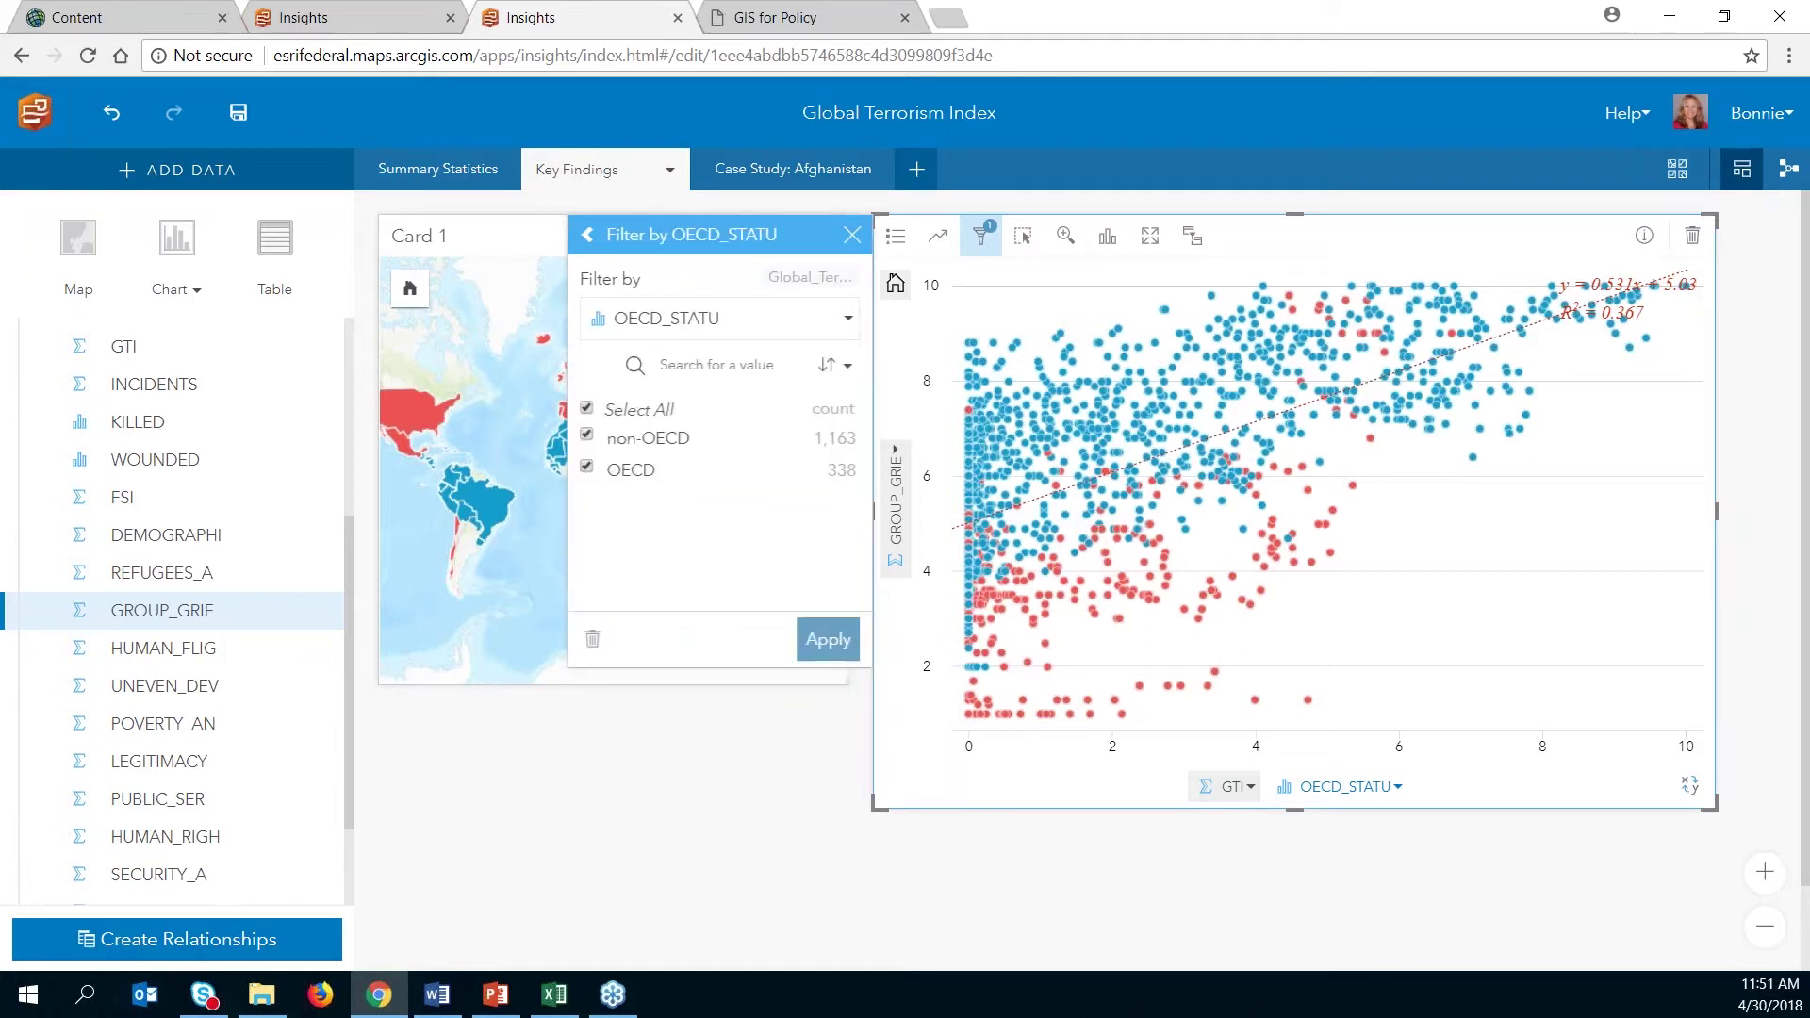
{"action": "left_click", "coordinate": [586, 468]}
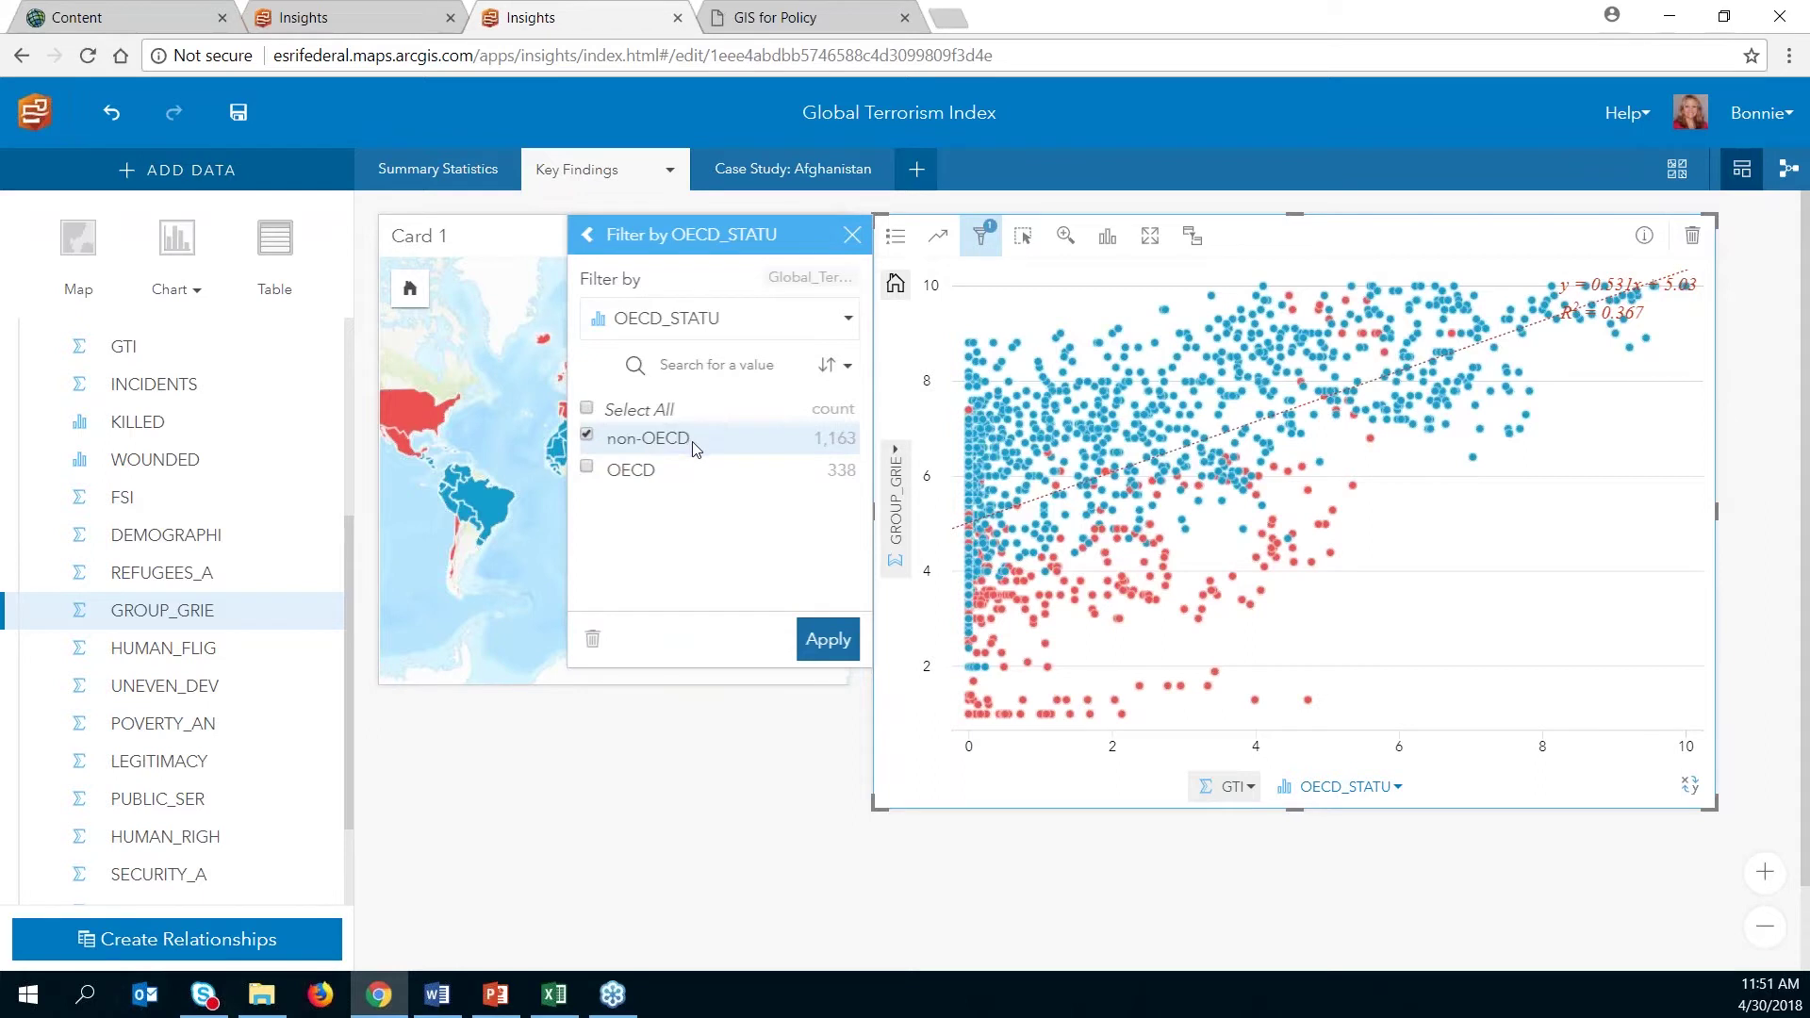
{"action": "left_click", "coordinate": [822, 640]}
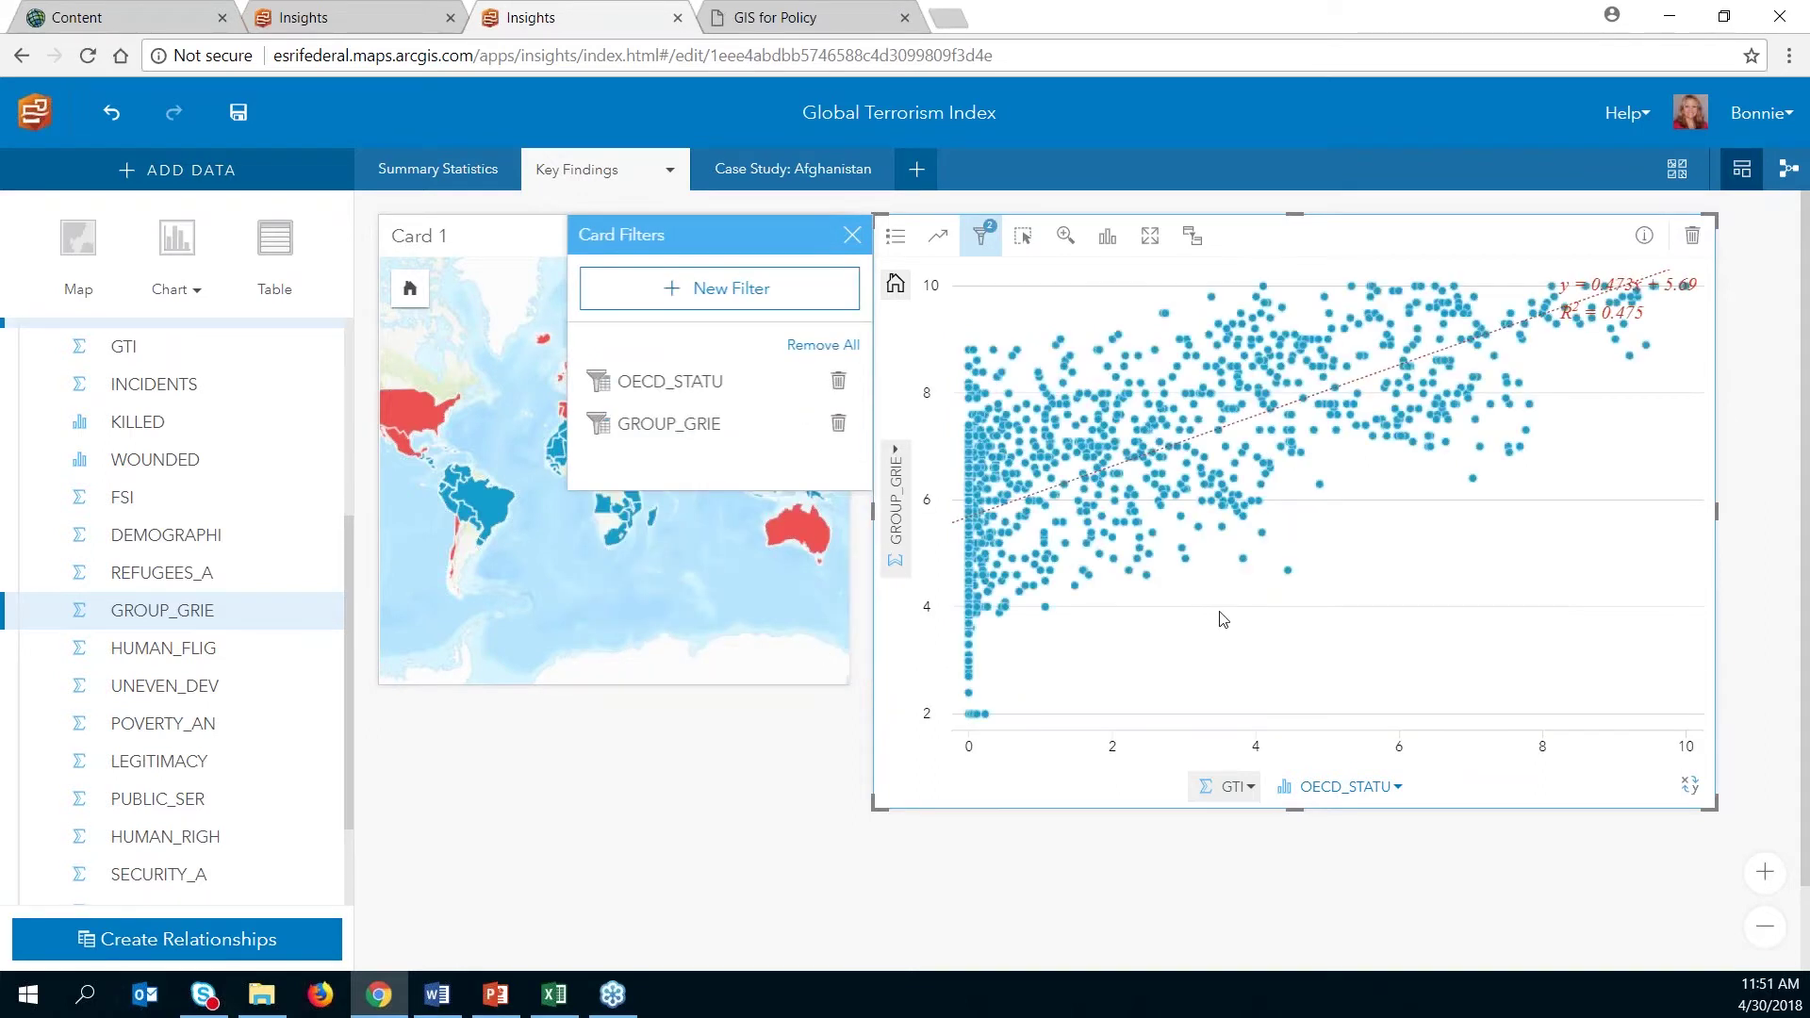
{"action": "left_click", "coordinate": [851, 237]}
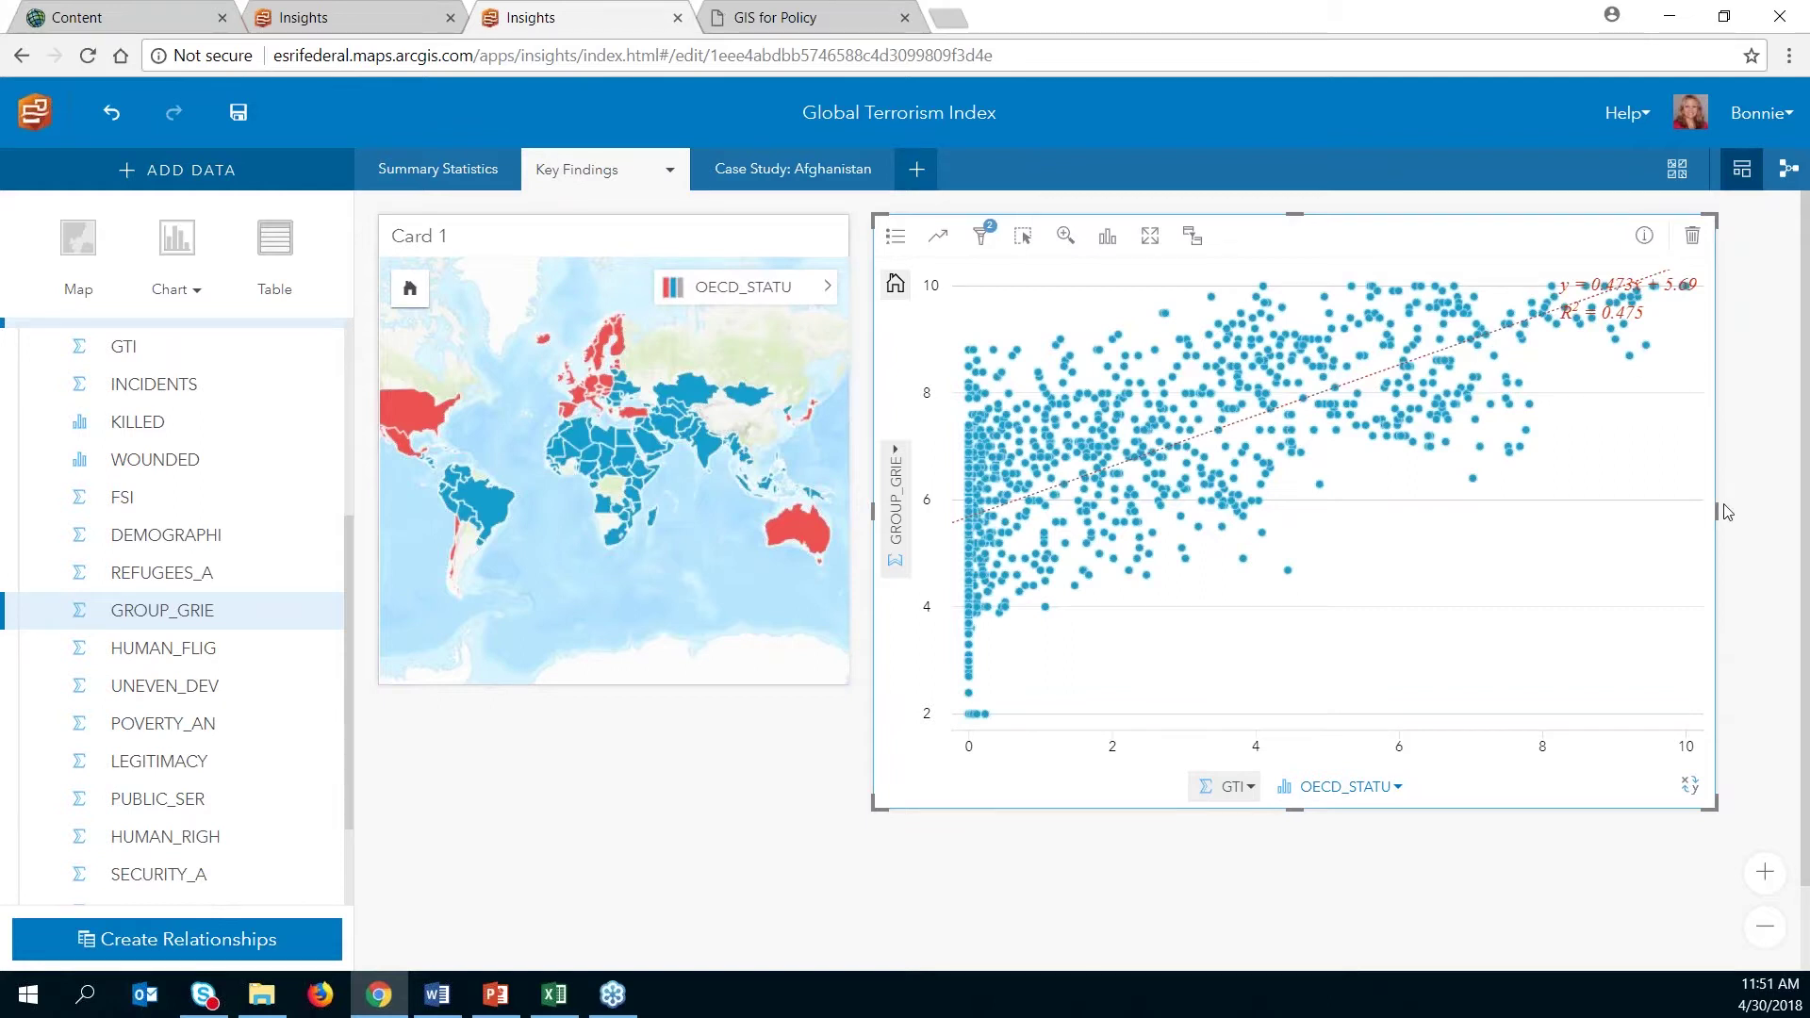
{"action": "left_click_drag", "start_coordinate": [1717, 509], "coordinate": [1795, 516]}
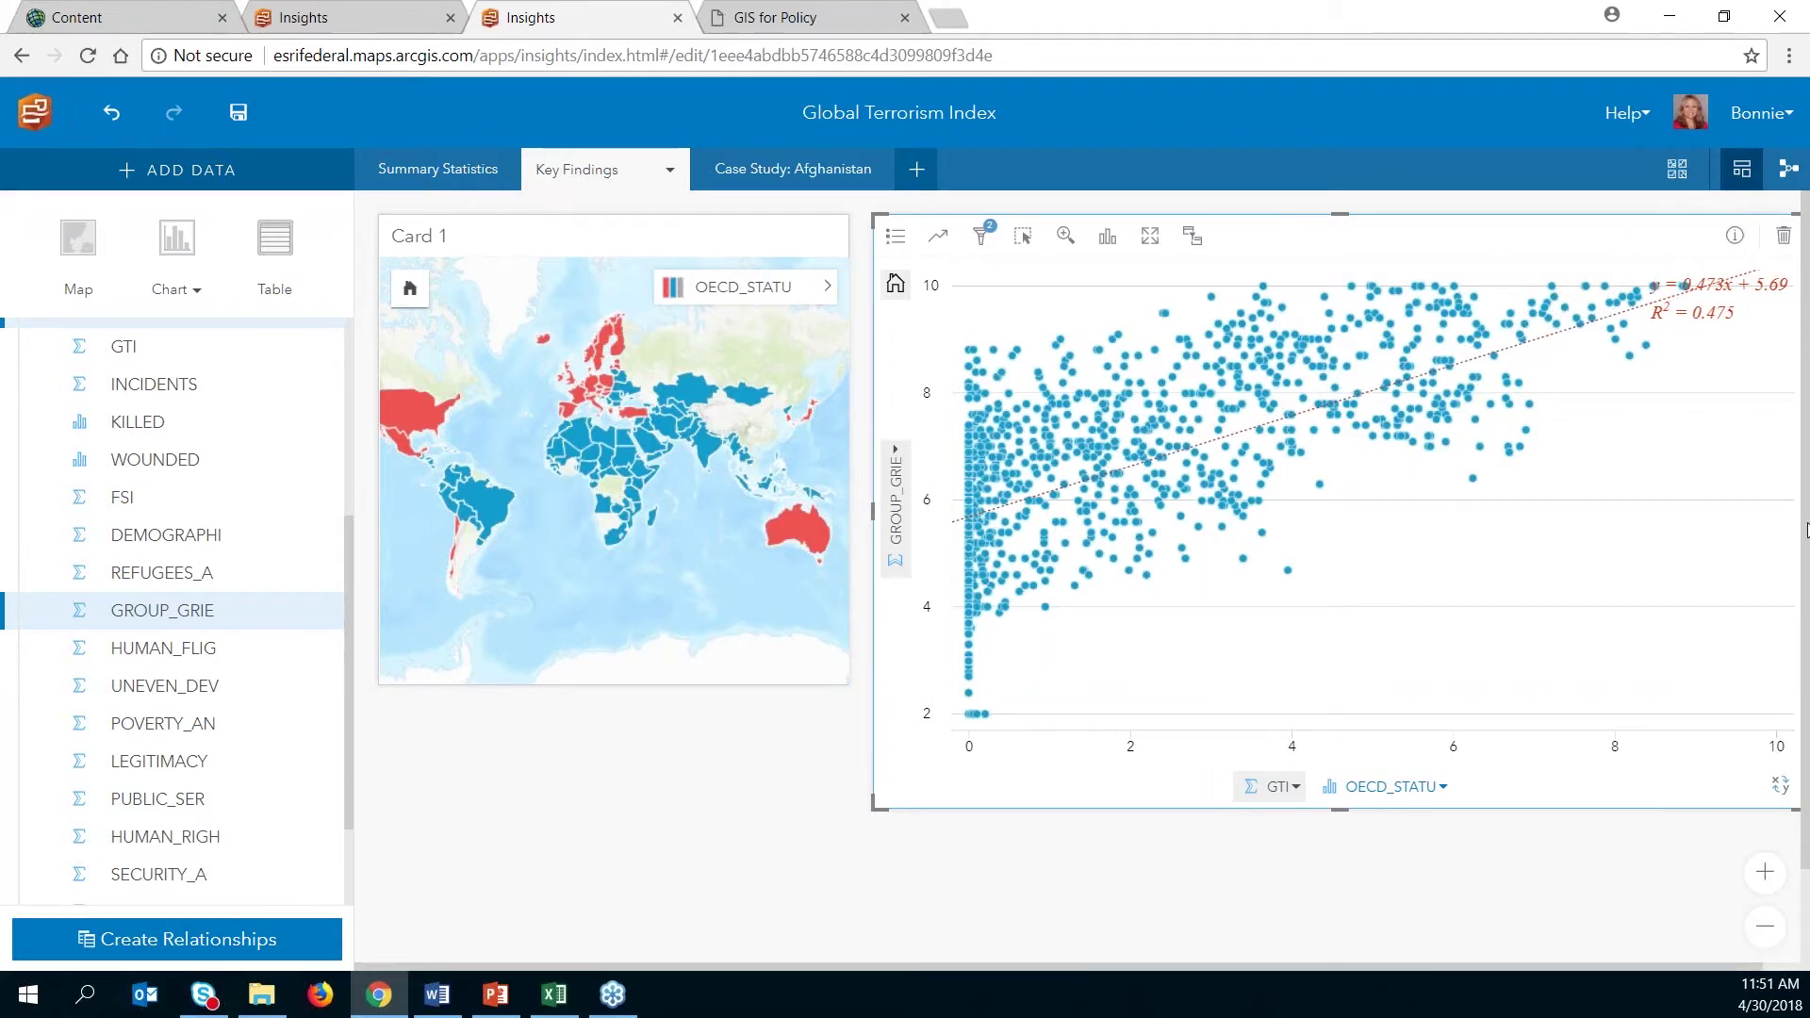
Step: Widen the scatter plot card slightly further
{"action": "left_click_drag", "start_coordinate": [1807, 531], "coordinate": [1796, 521]}
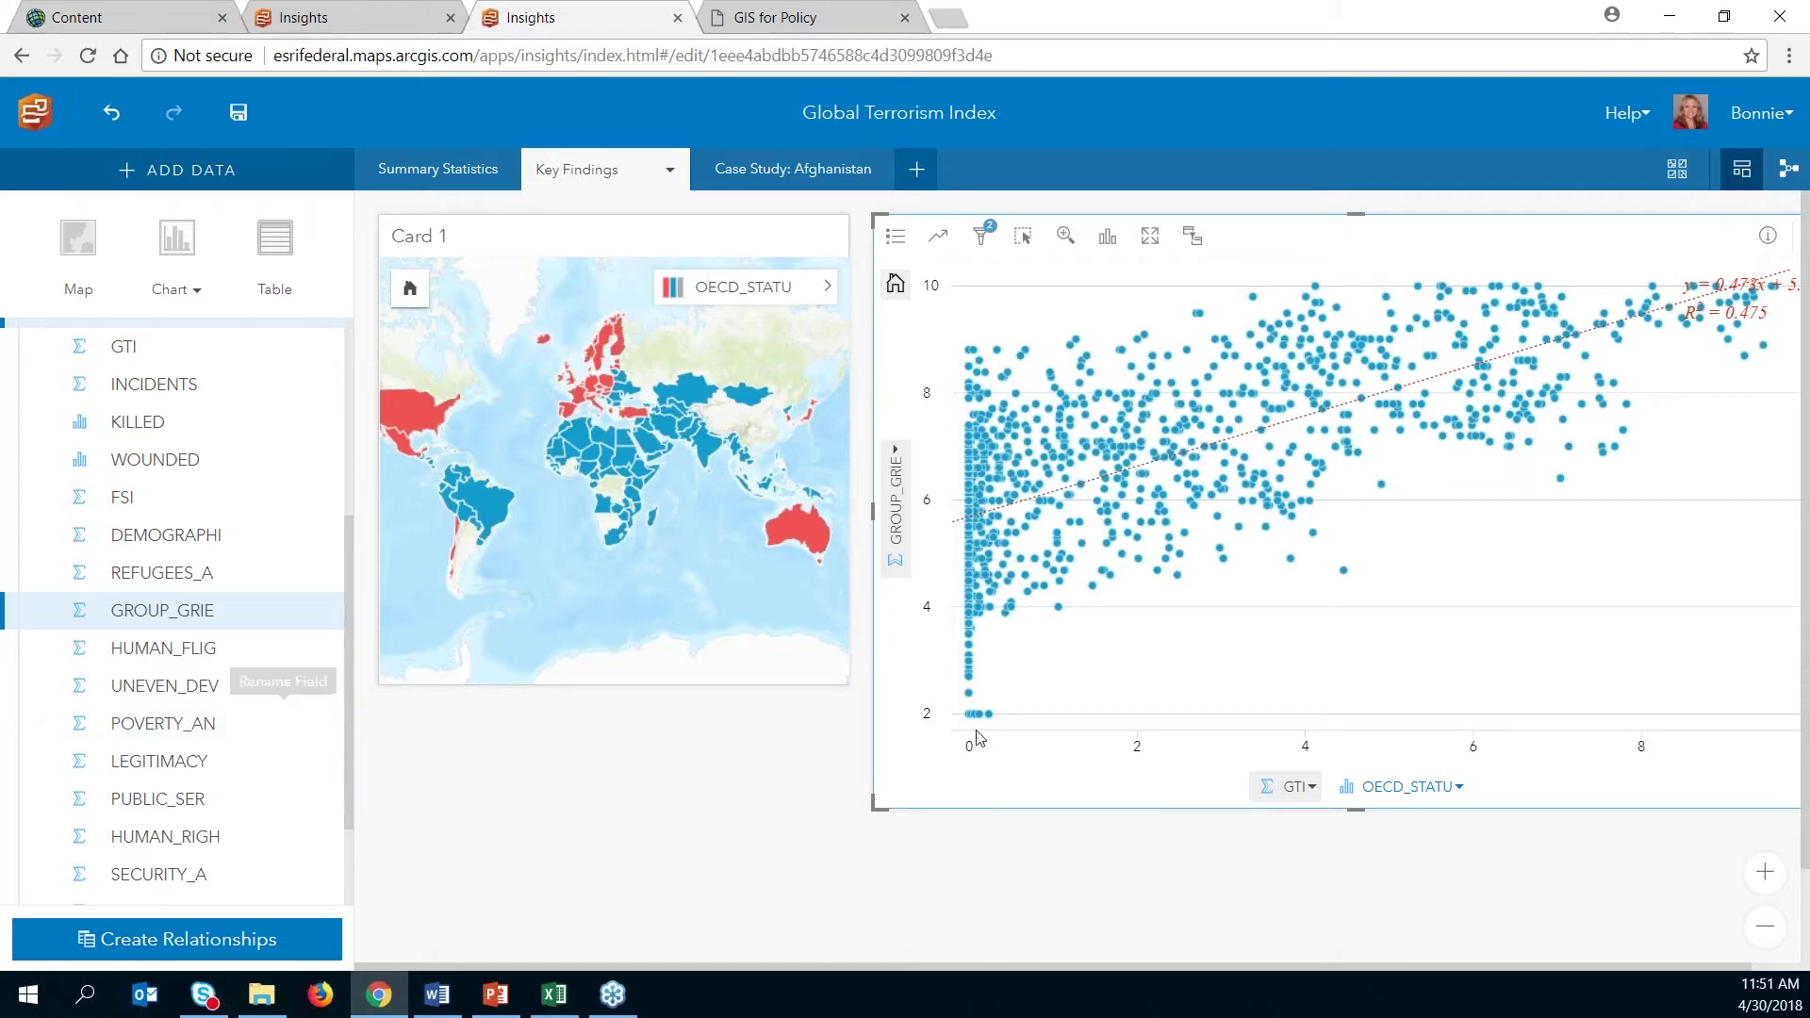
Step: Check the country filter of the GTD_Data_Full dataset on the Case Study: Afghanistan page
{"action": "left_click", "coordinate": [776, 180]}
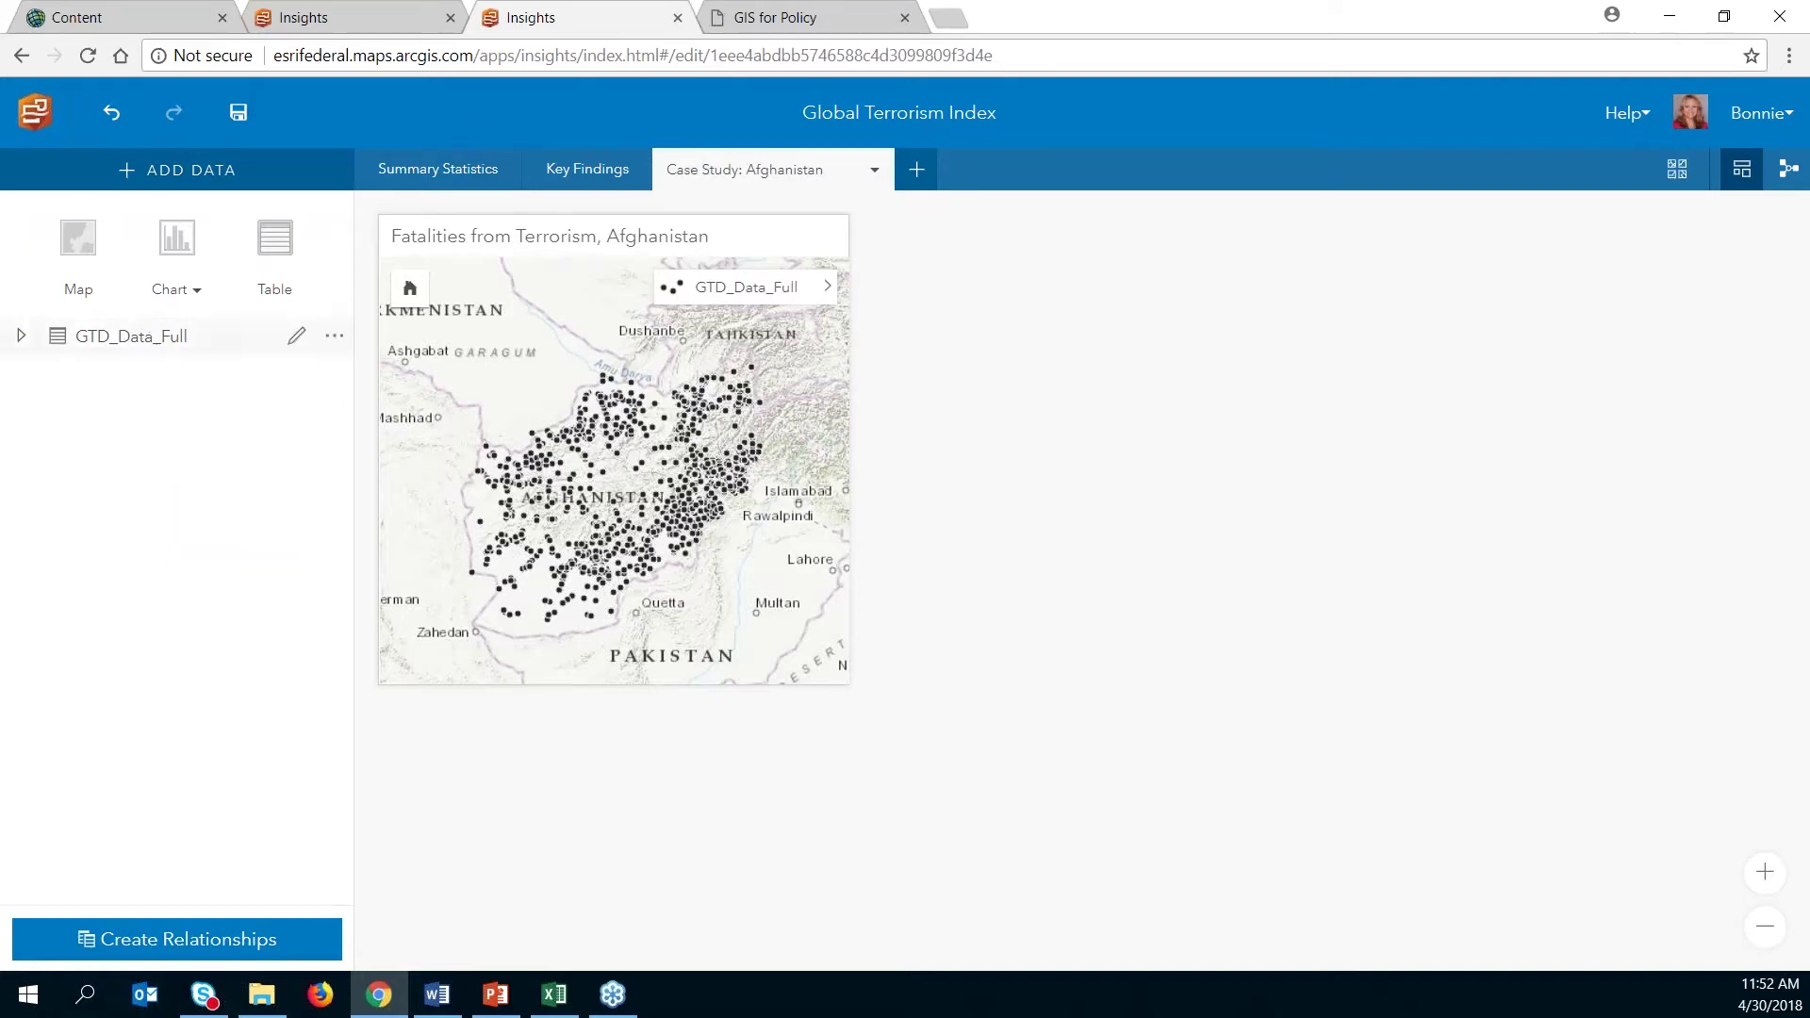
{"action": "left_click", "coordinate": [20, 336]}
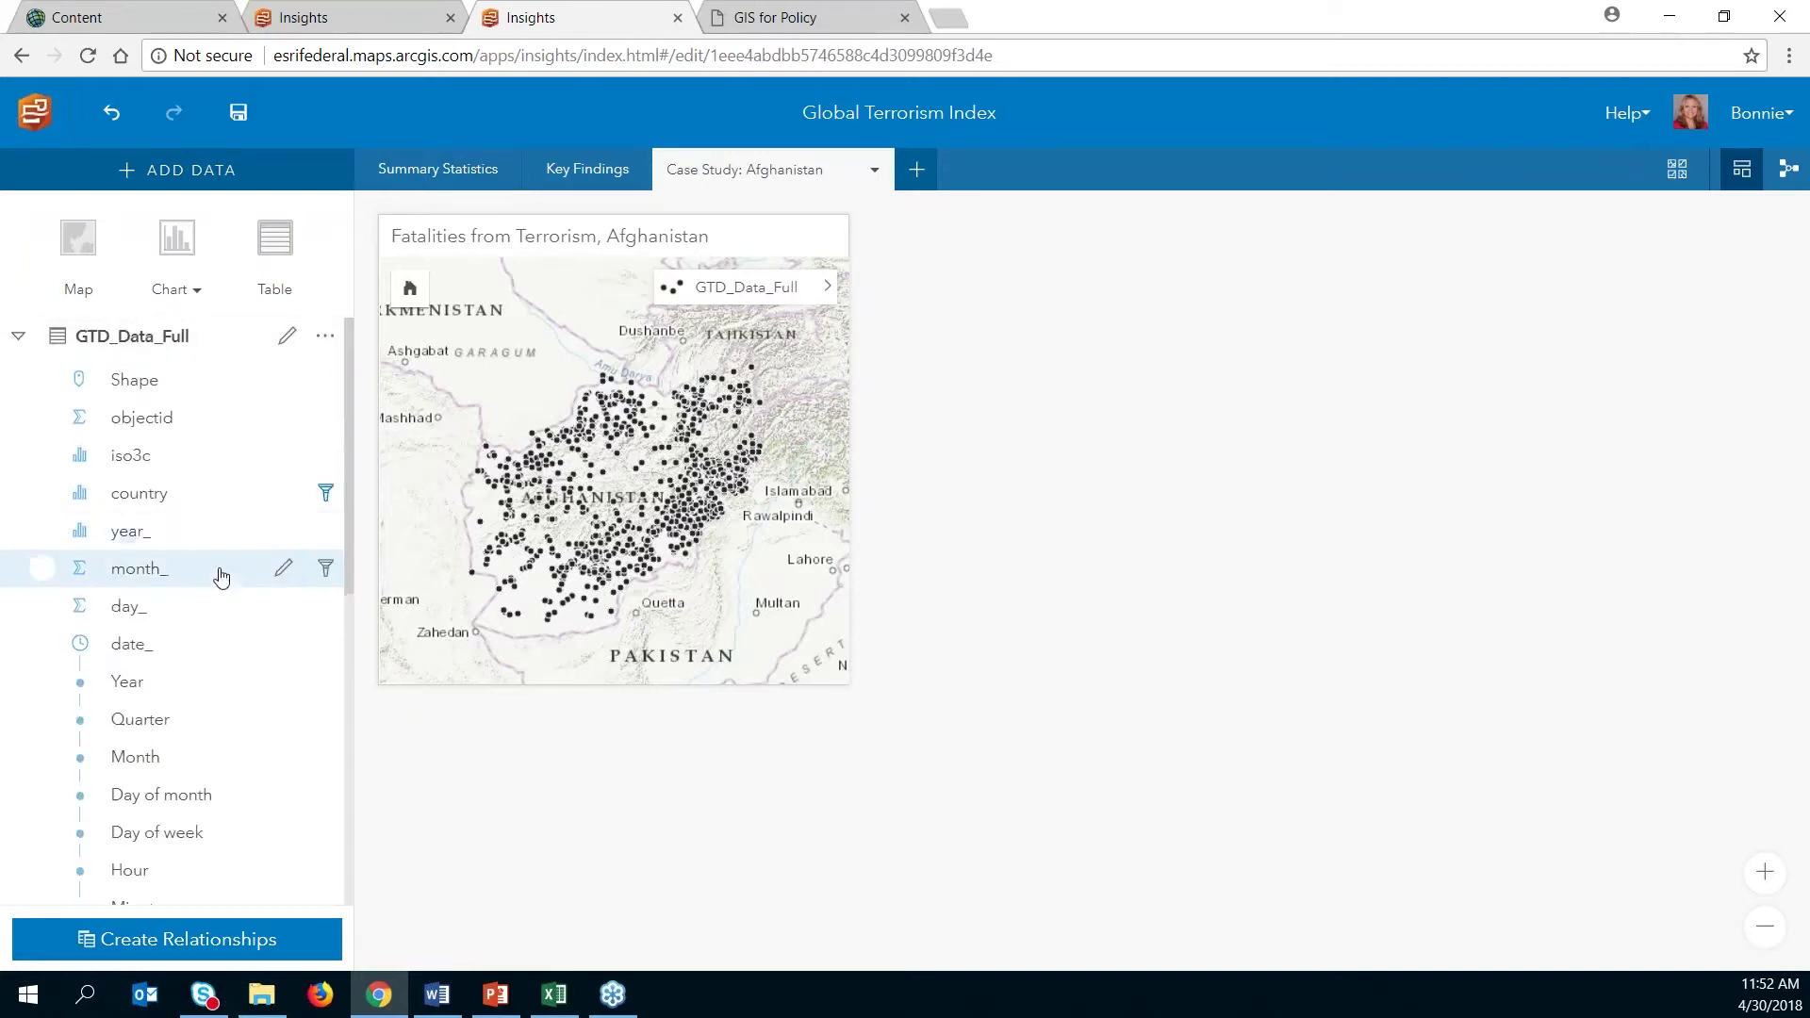
{"action": "left_click", "coordinate": [326, 497]}
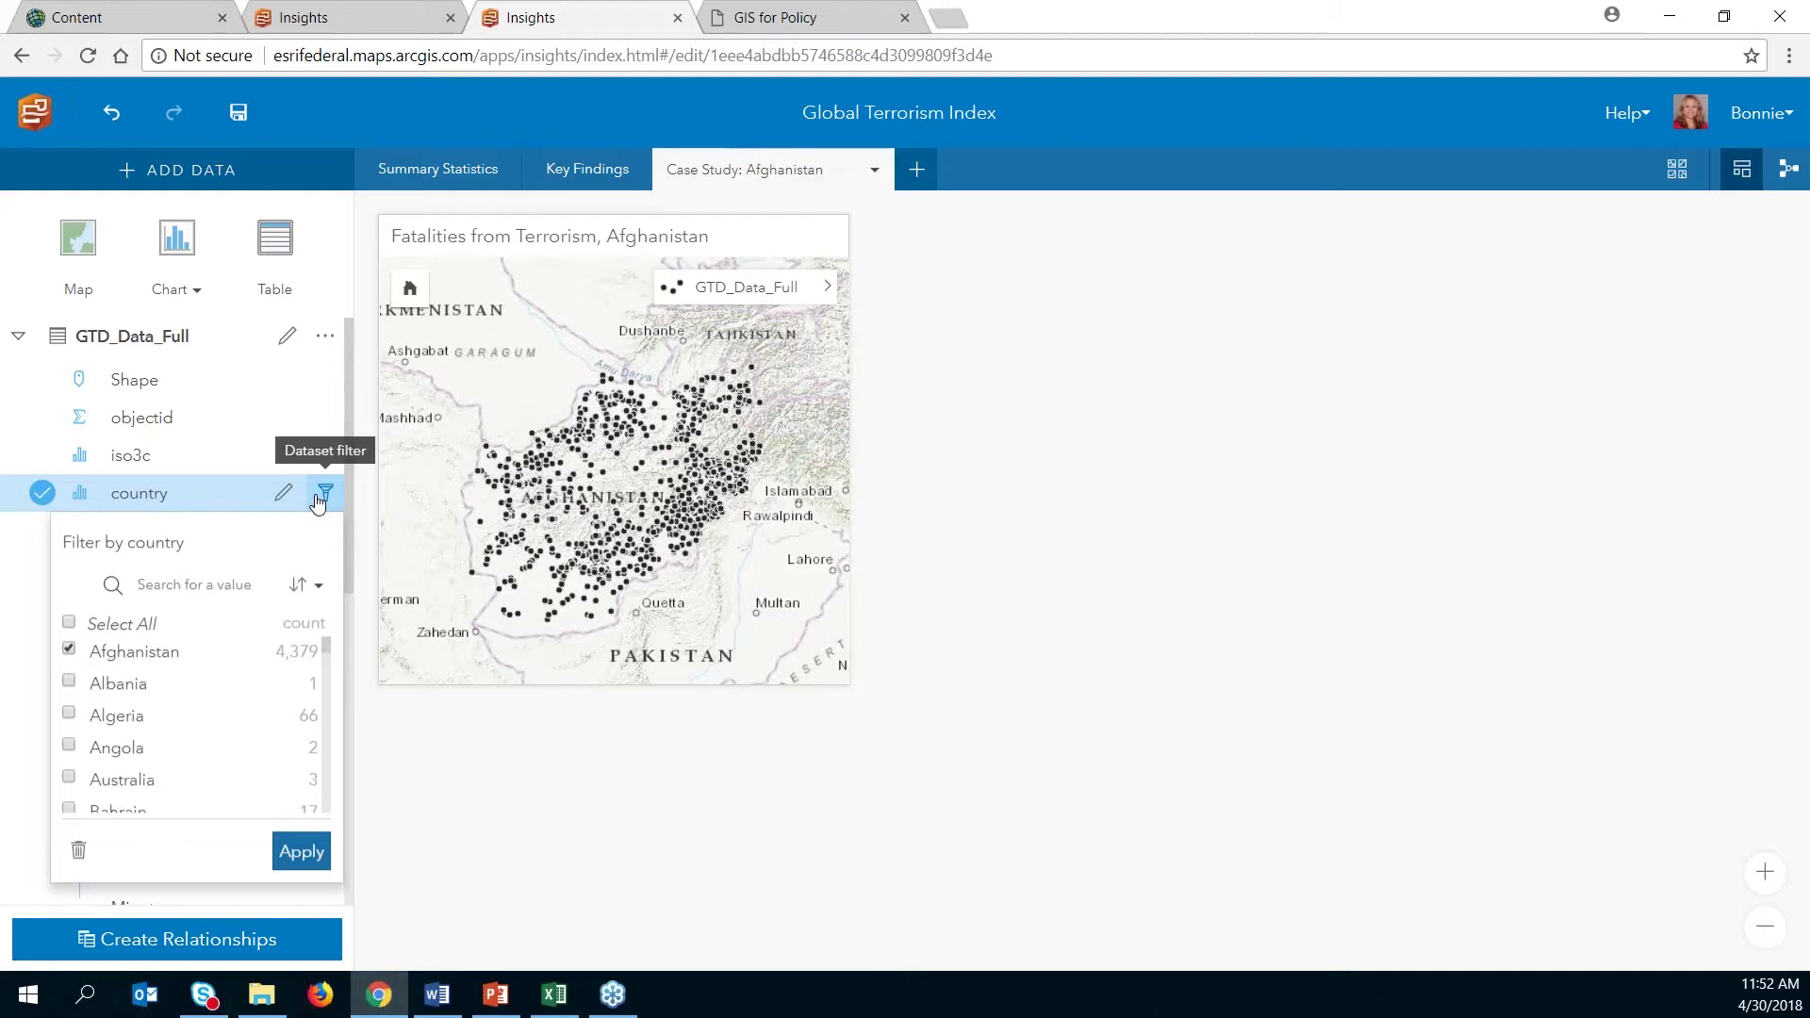
{"action": "left_click", "coordinate": [301, 851]}
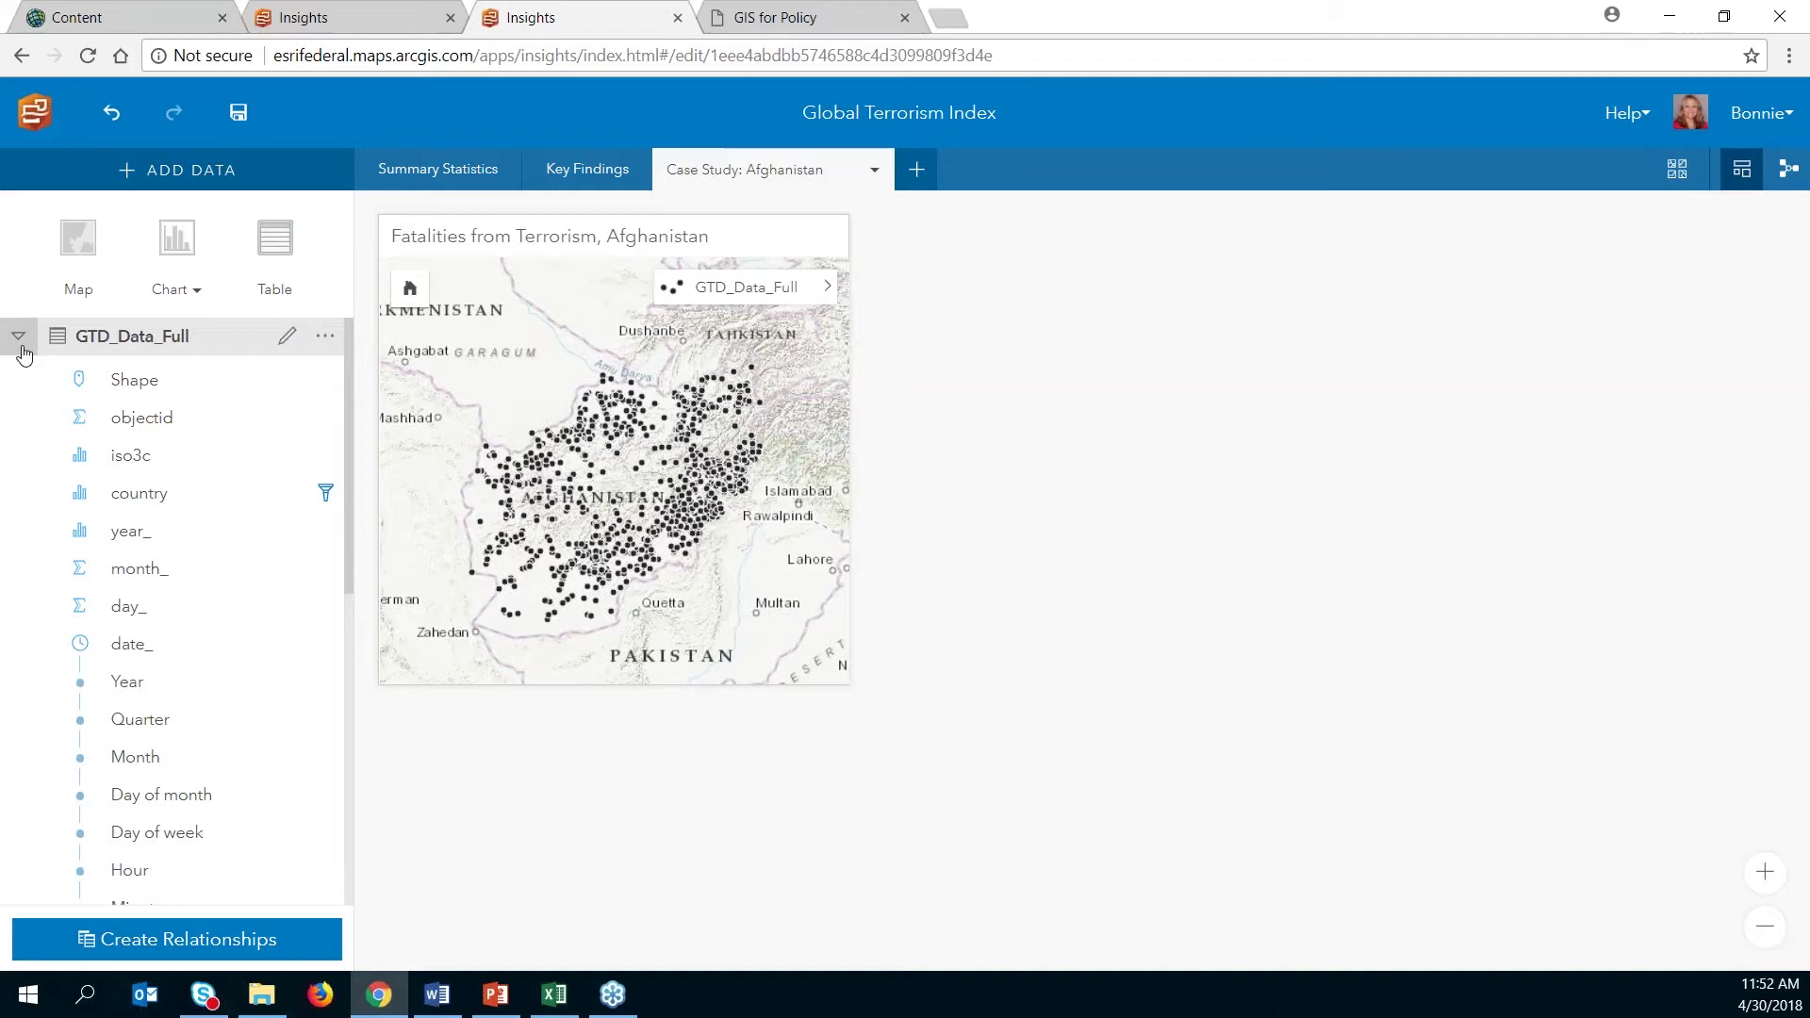
Step: Search the content for "afghanistan" and add the AfghanistanDistricts dataset to the page
{"action": "left_click", "coordinate": [192, 172]}
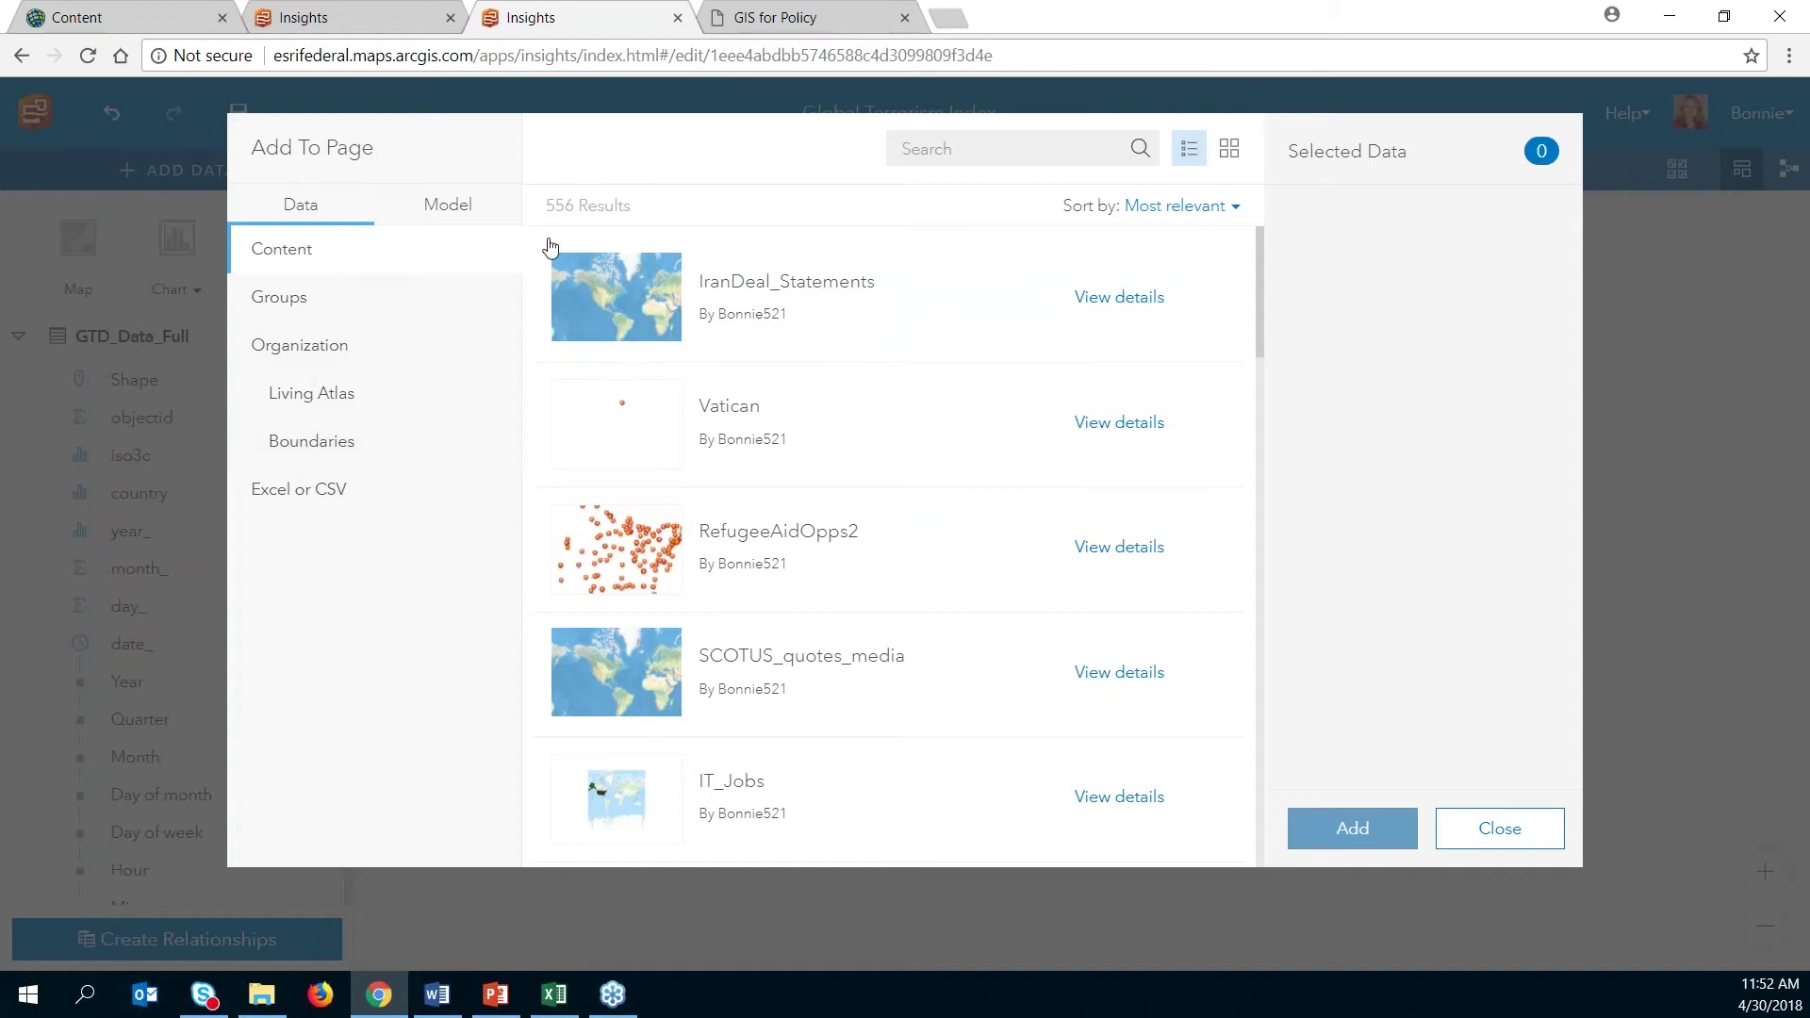
{"action": "left_click", "coordinate": [983, 141]}
{"action": "type", "text": "afghan"}
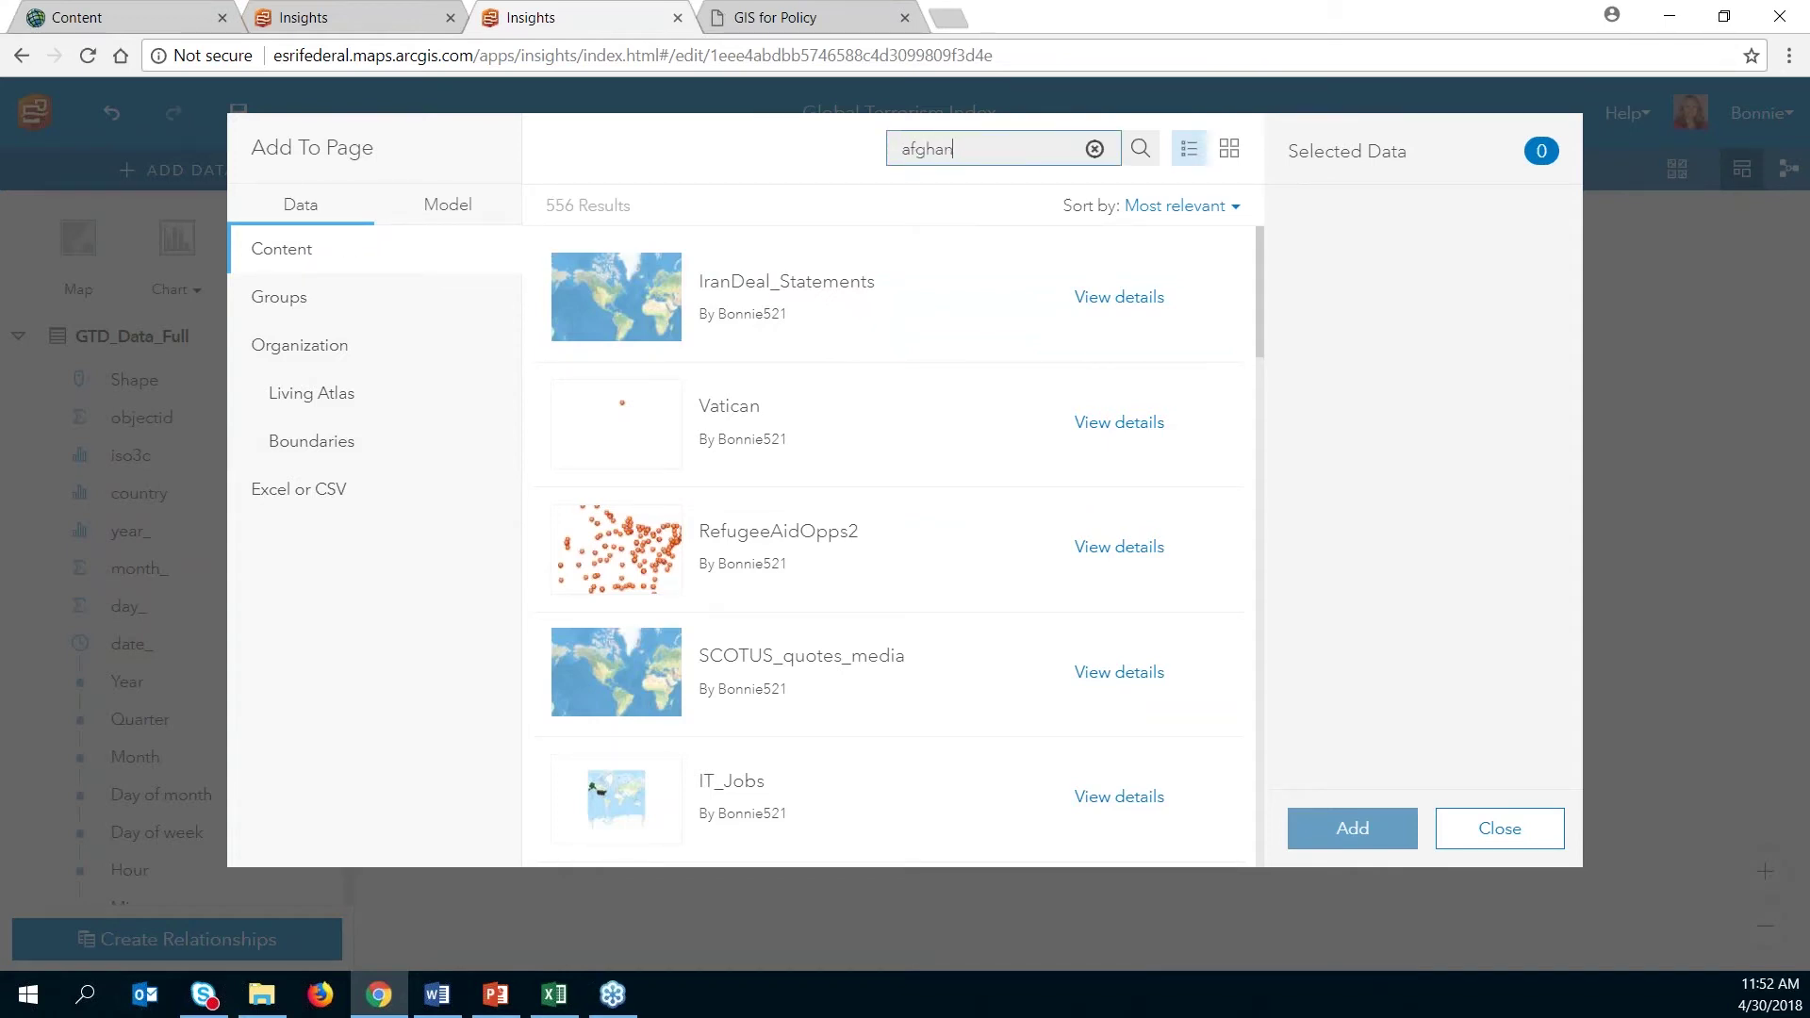
{"action": "type", "text": "istan"}
{"action": "key", "text": "Return"}
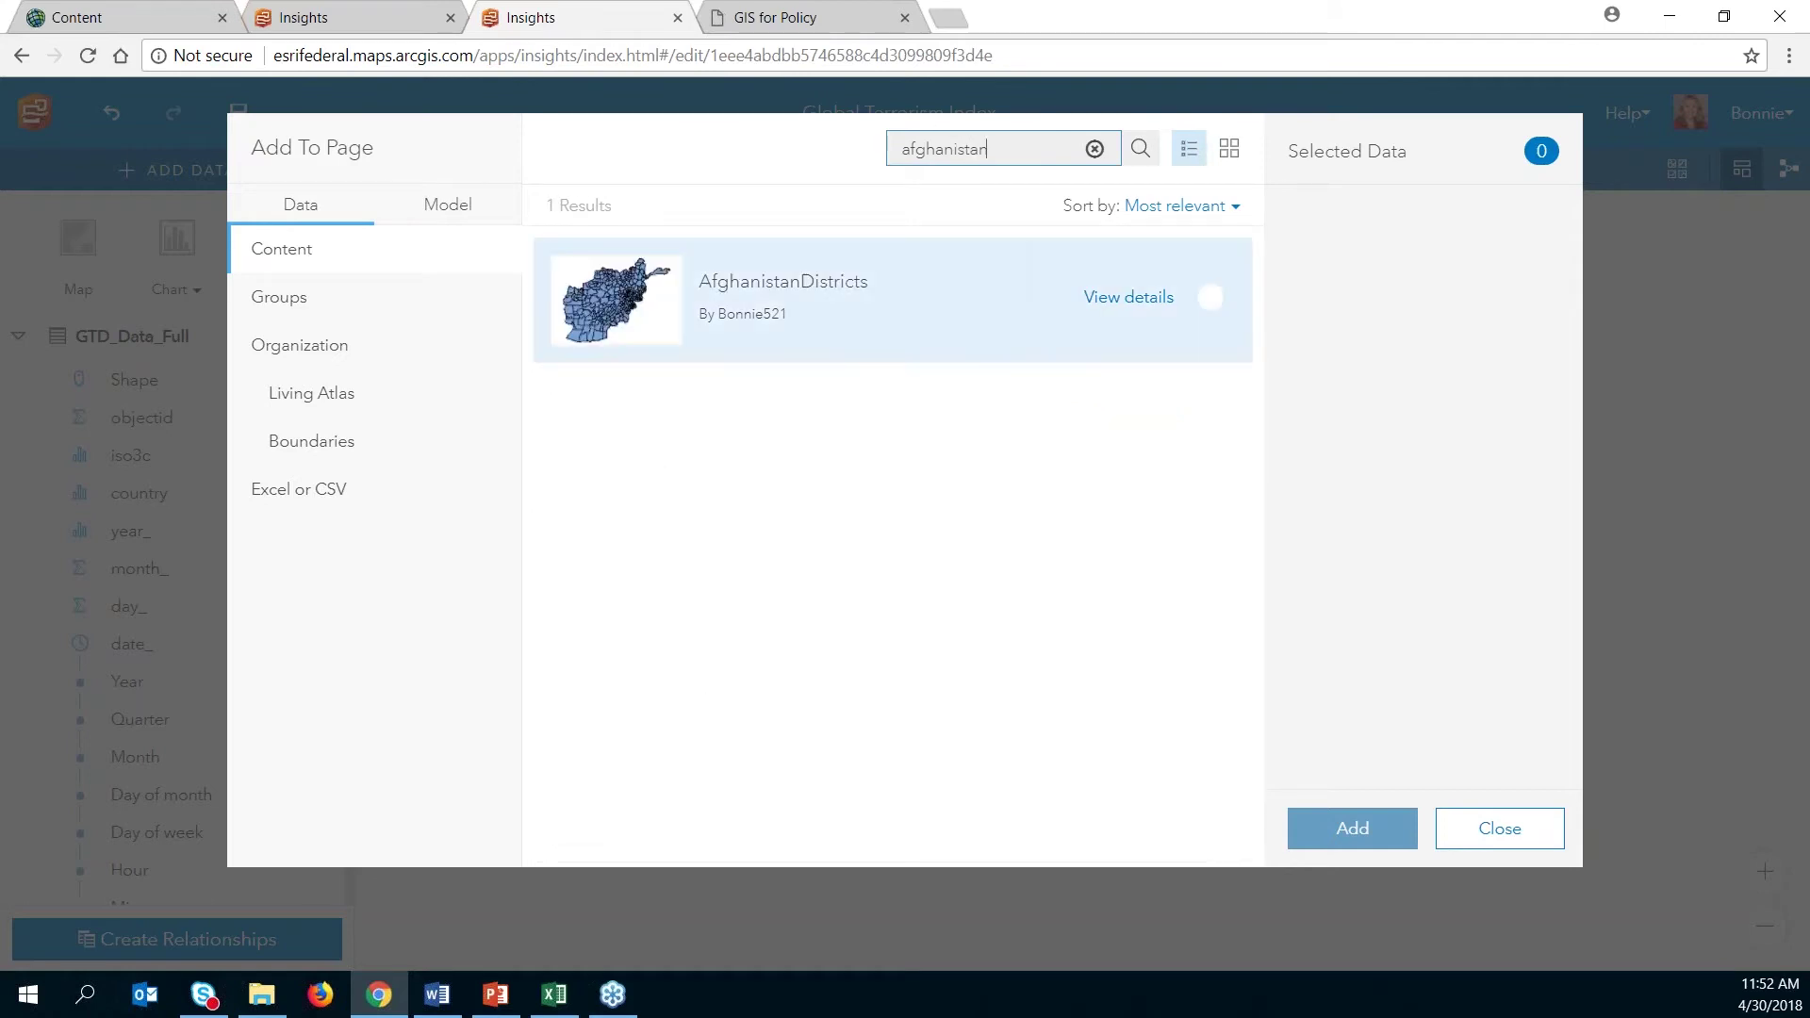
{"action": "left_click", "coordinate": [614, 314]}
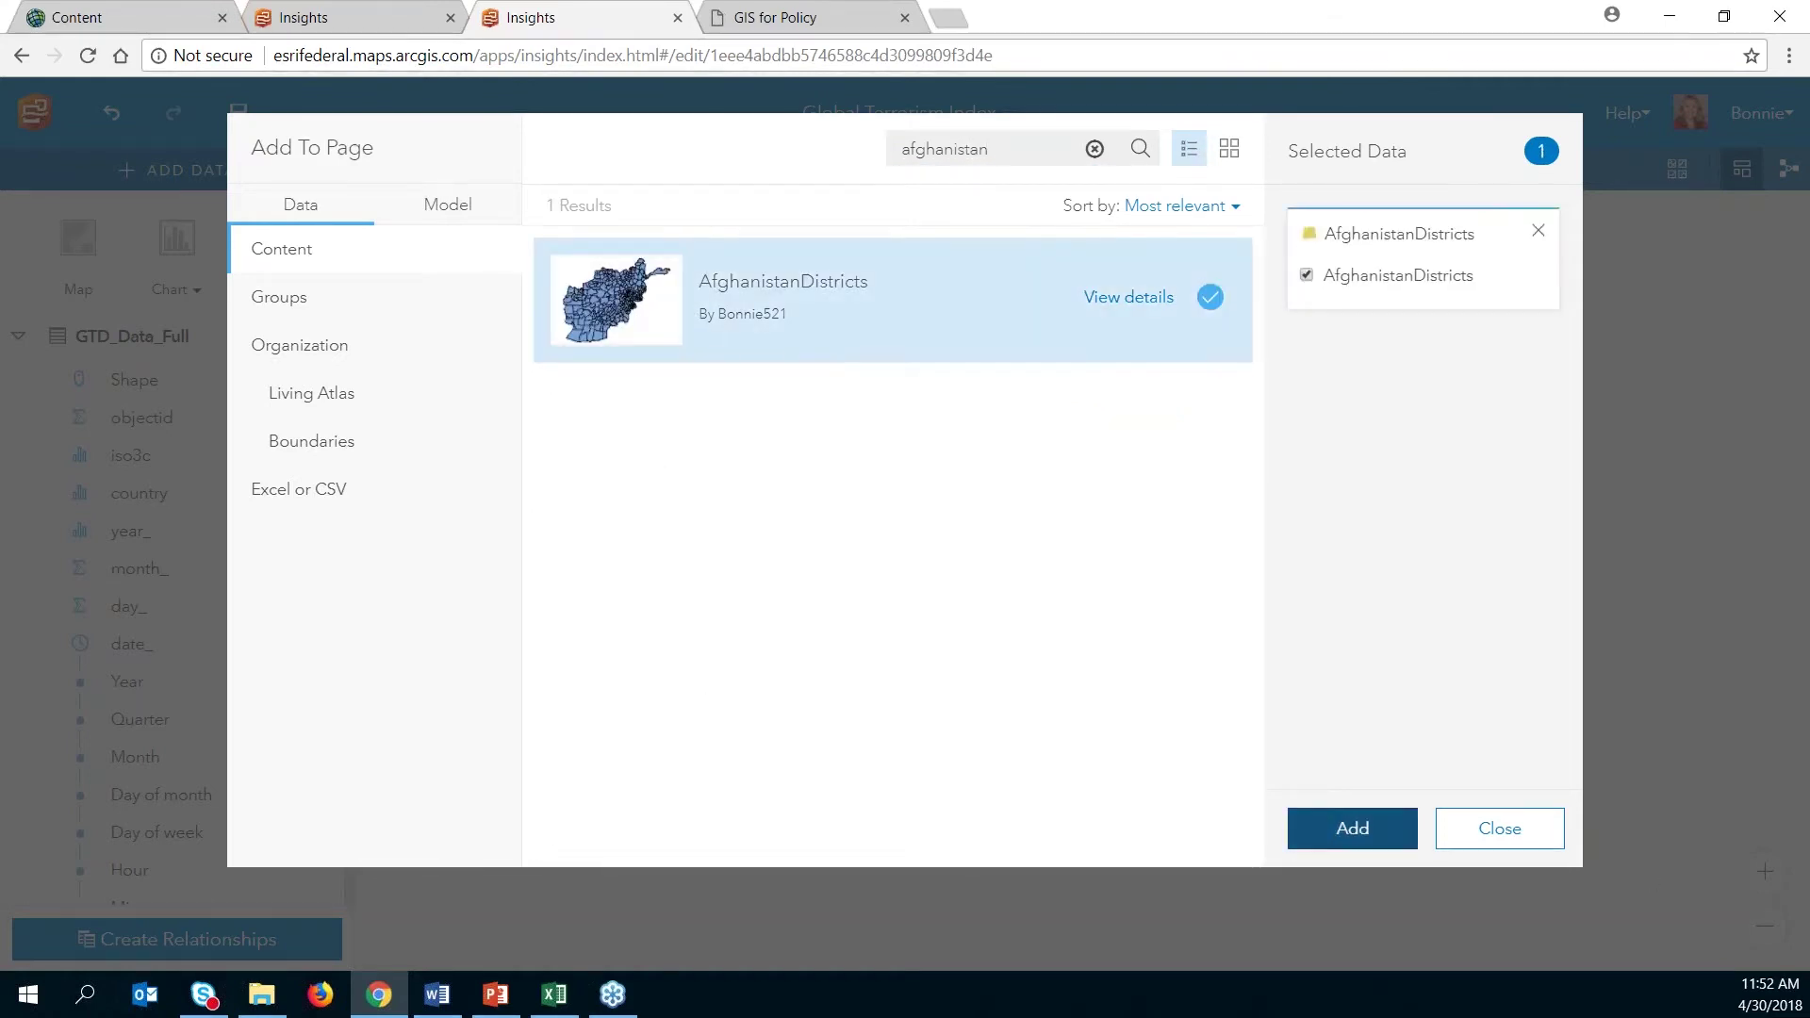
{"action": "left_click", "coordinate": [1354, 828]}
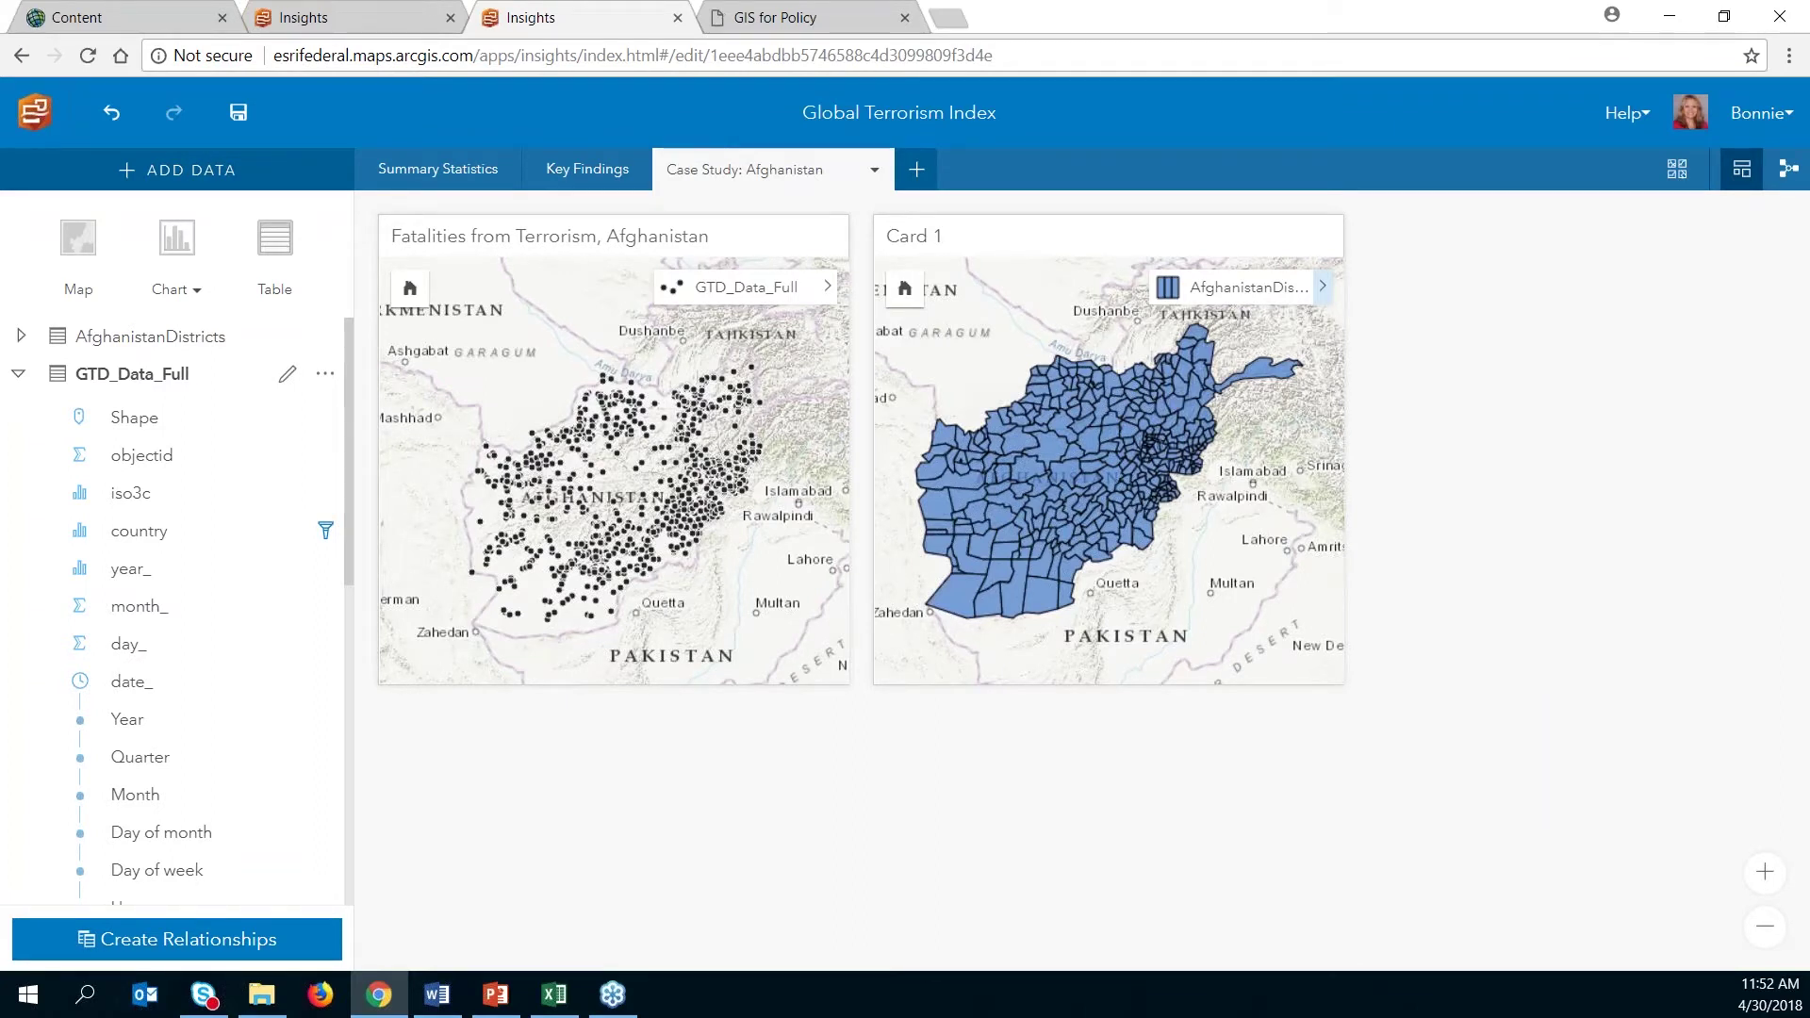
Step: Set the AfghanistanDistricts layer's symbol type to Location (Single Symbol) and sync the extents of the map cards
{"action": "left_click", "coordinate": [1323, 286]}
{"action": "left_click", "coordinate": [1459, 277]}
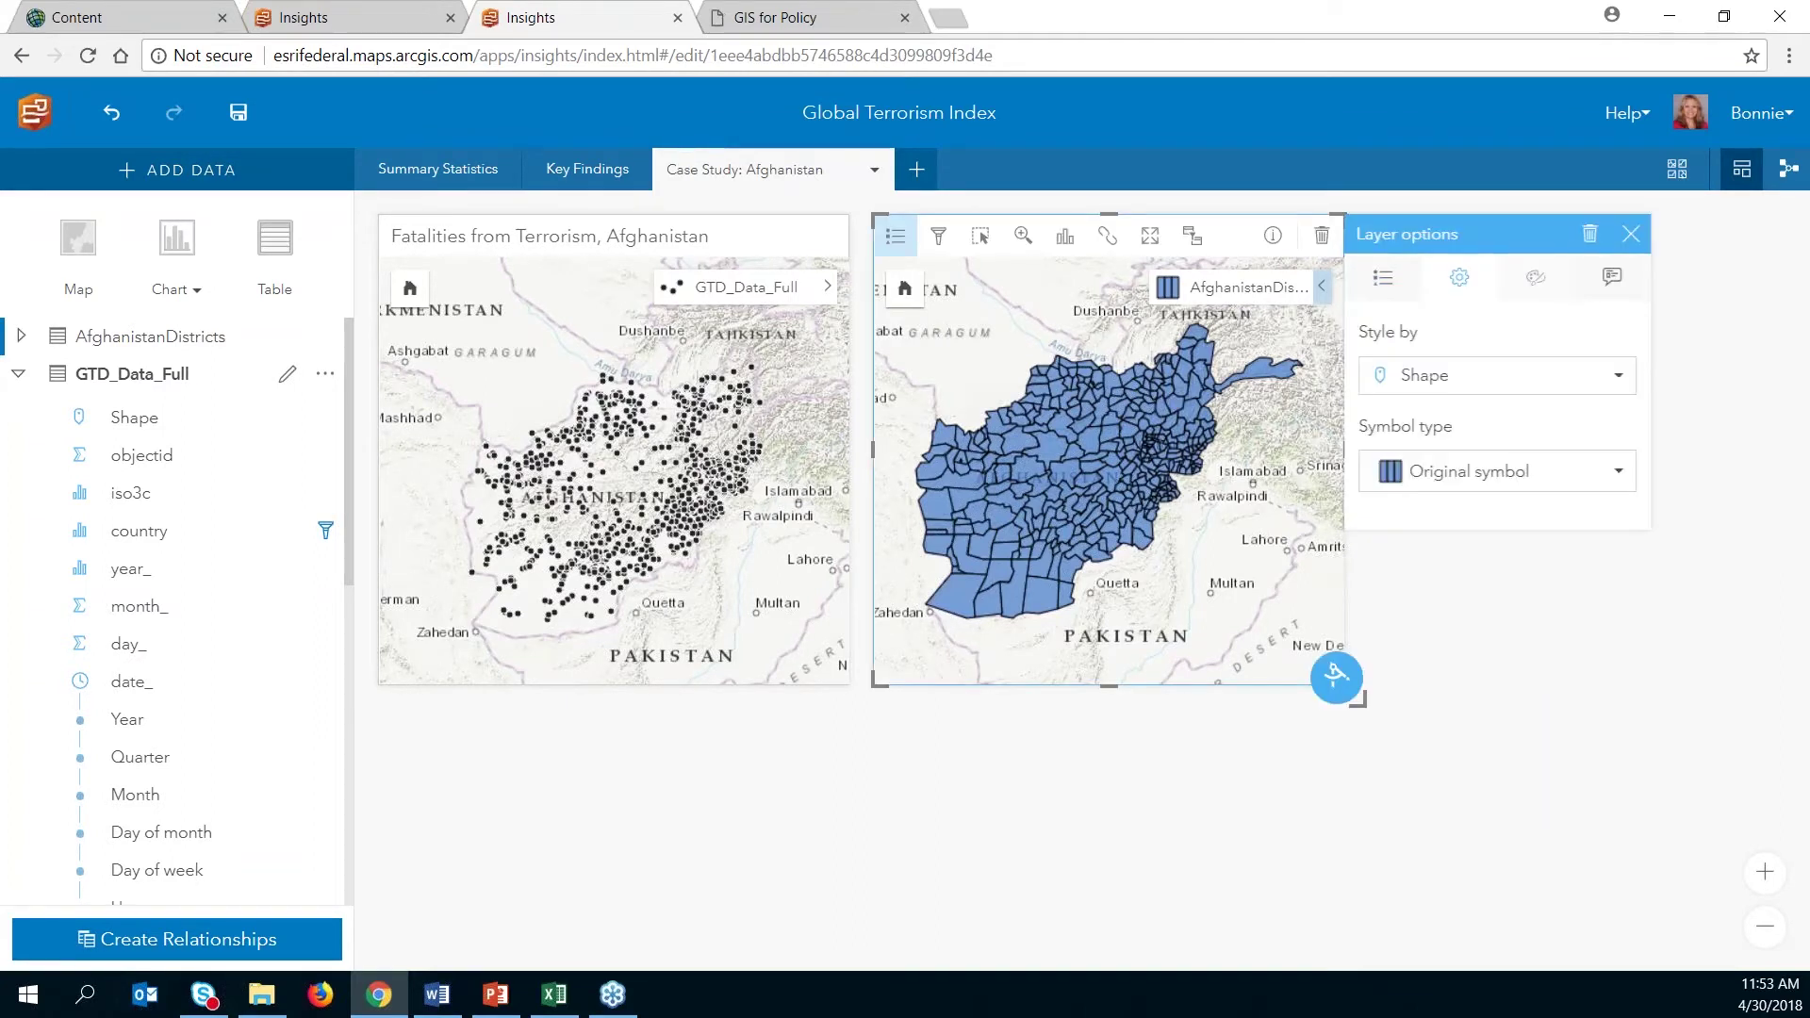
{"action": "left_click", "coordinate": [1495, 382]}
{"action": "left_click", "coordinate": [1493, 396]}
{"action": "left_click", "coordinate": [1497, 471]}
{"action": "left_click", "coordinate": [1487, 515]}
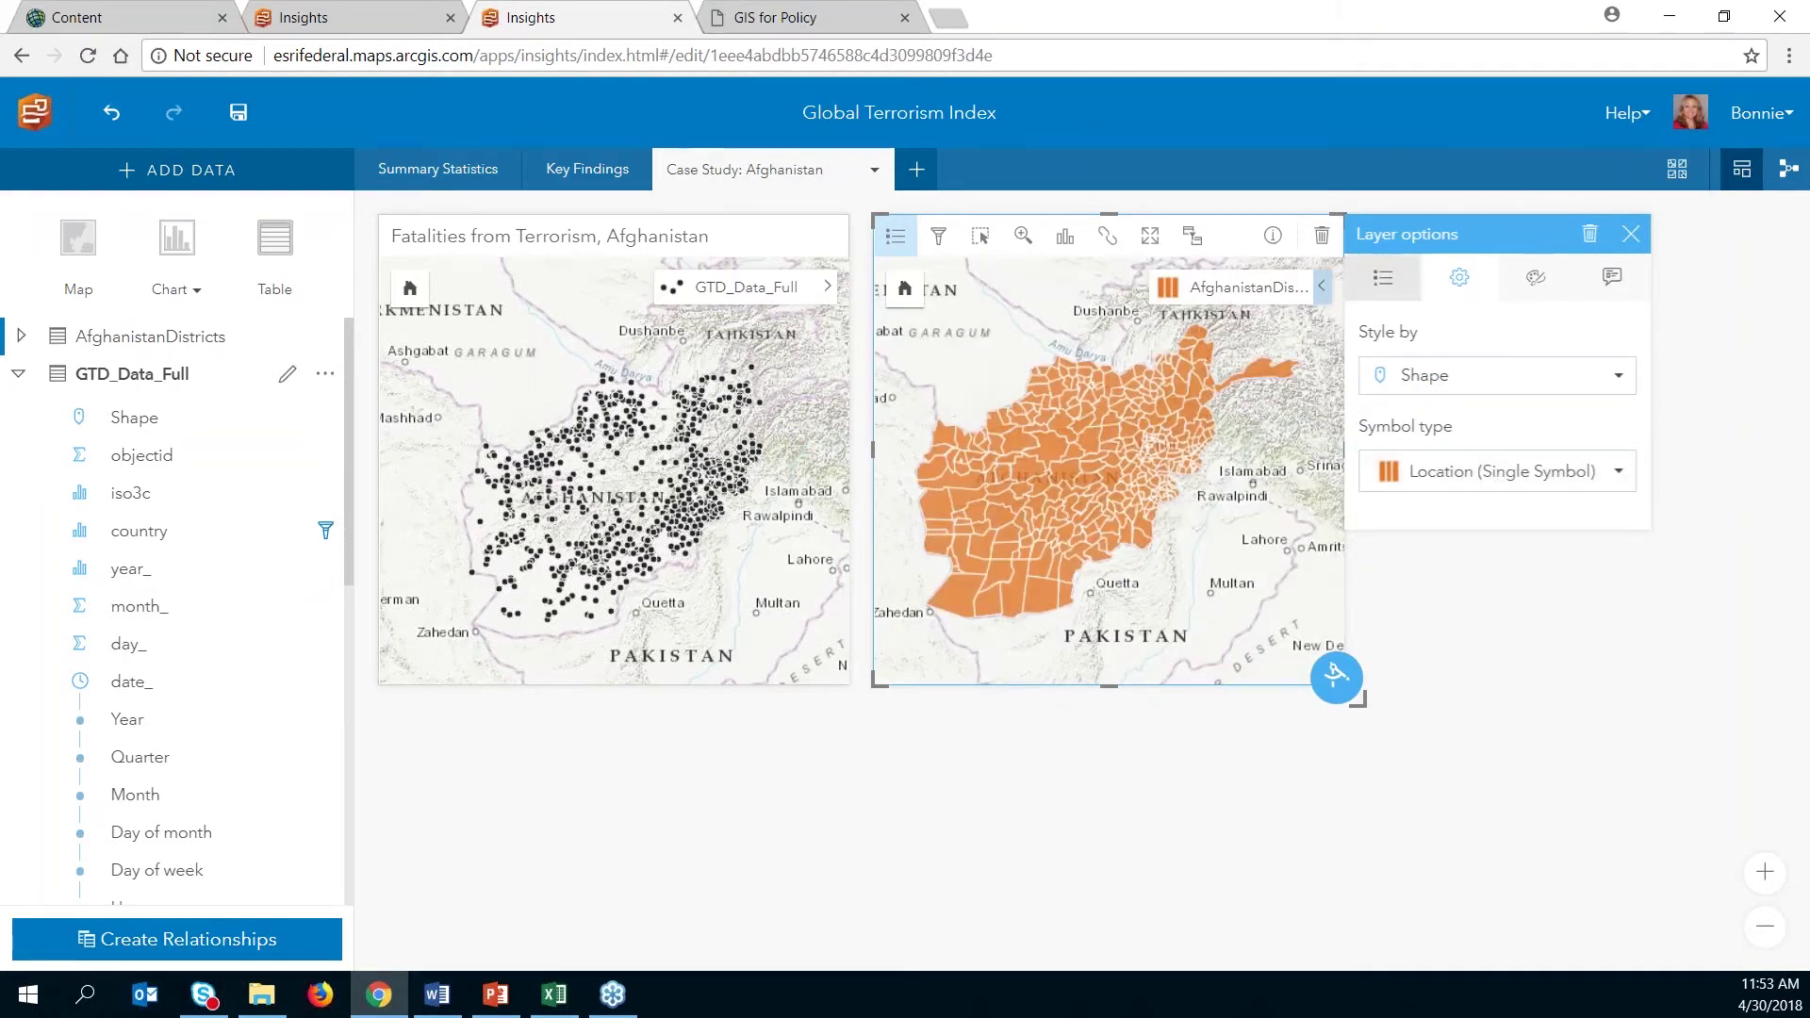
{"action": "left_click", "coordinate": [1631, 234]}
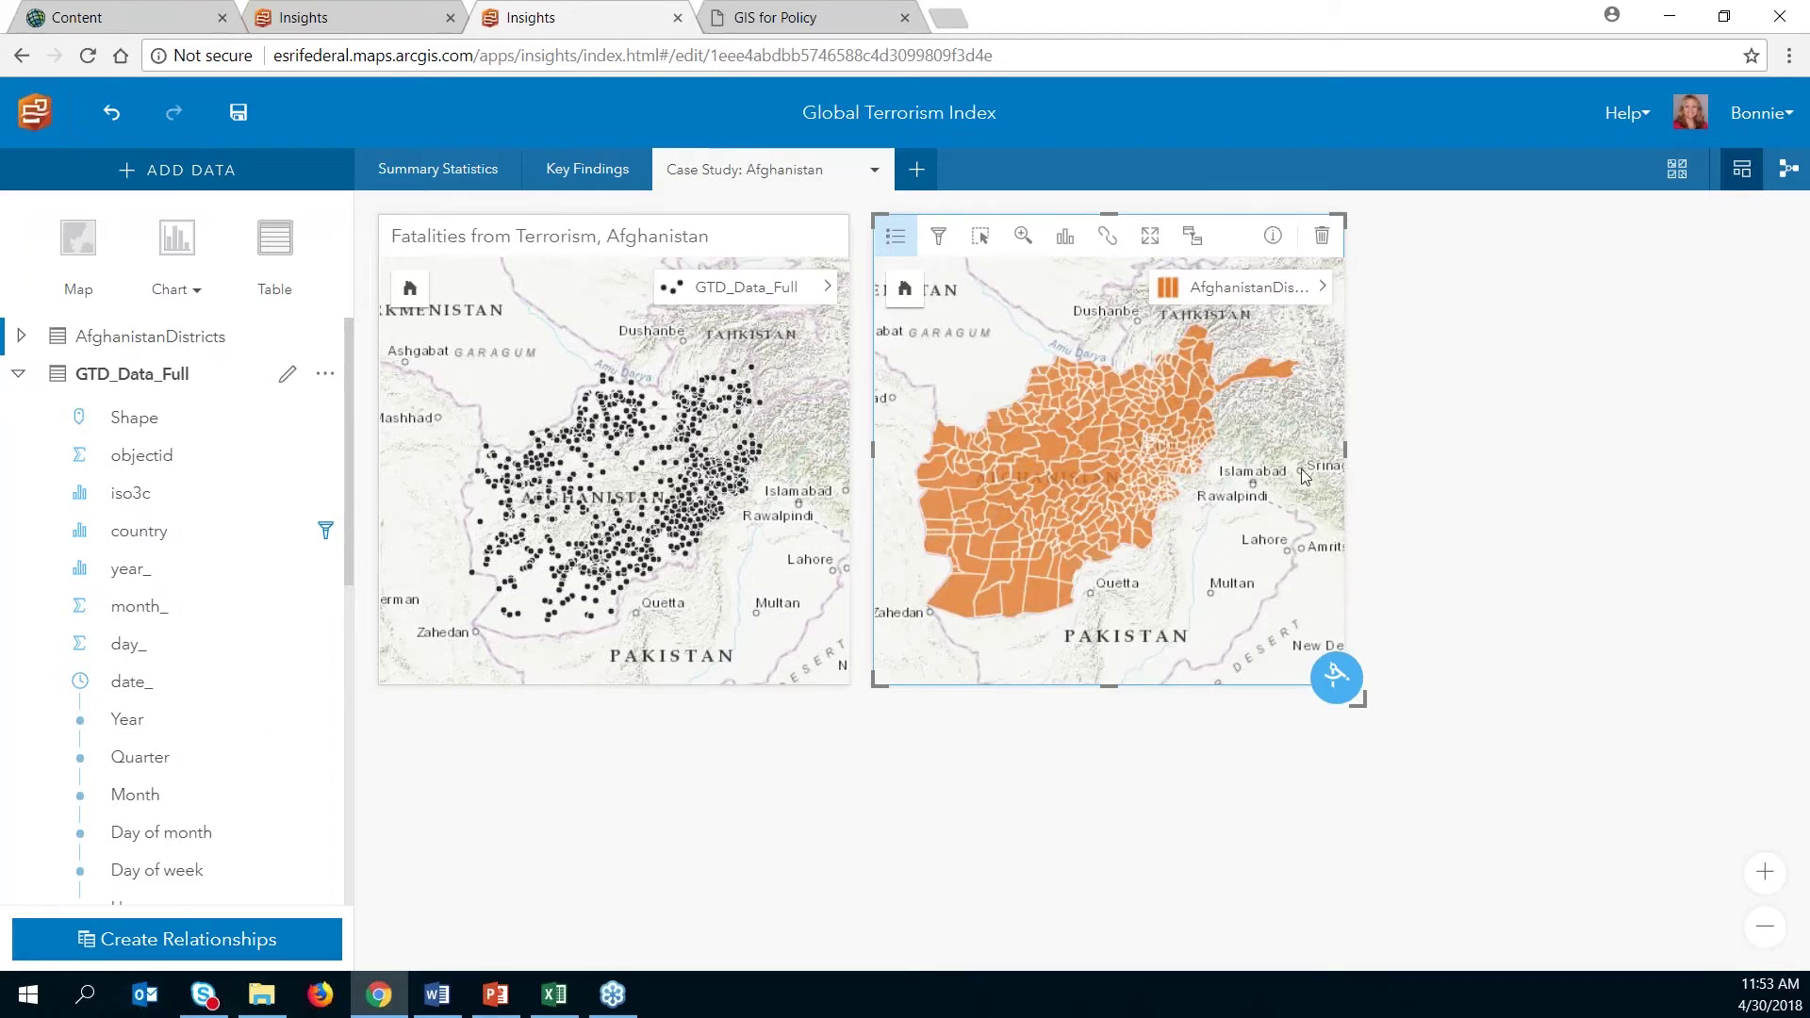
{"action": "left_click", "coordinate": [1109, 238]}
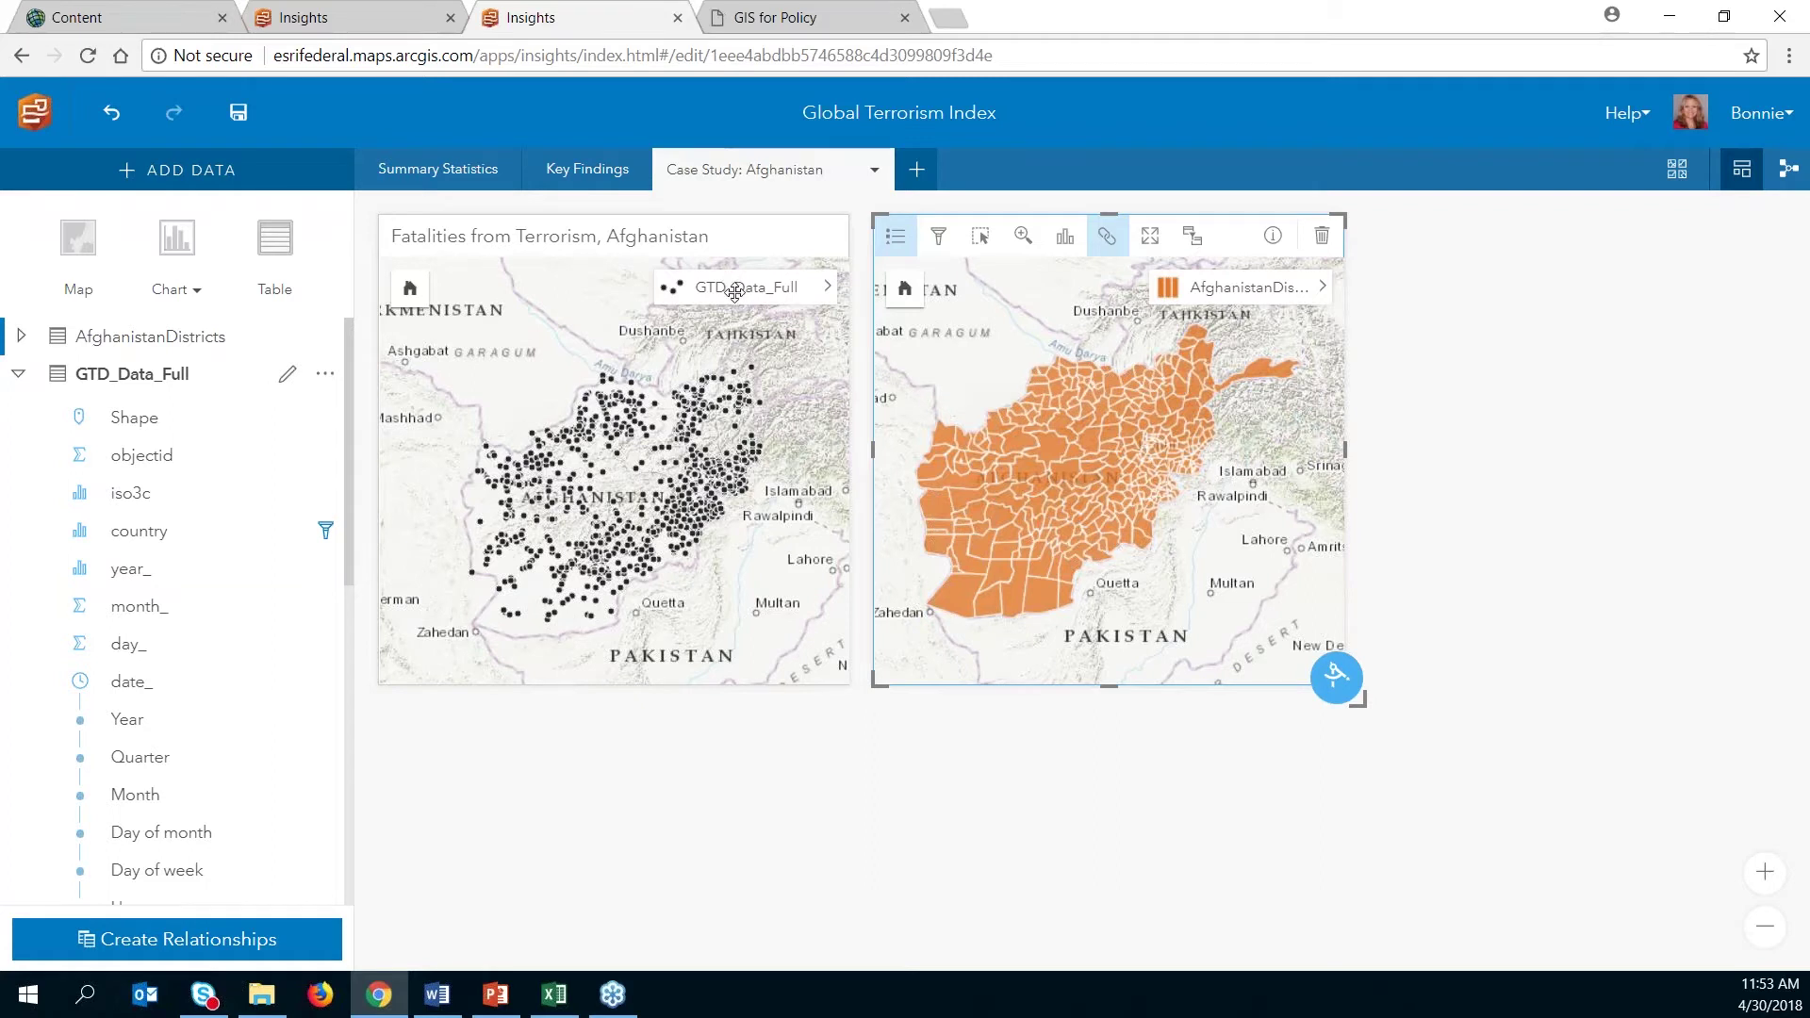
{"action": "left_click_drag", "start_coordinate": [721, 289], "coordinate": [1003, 651]}
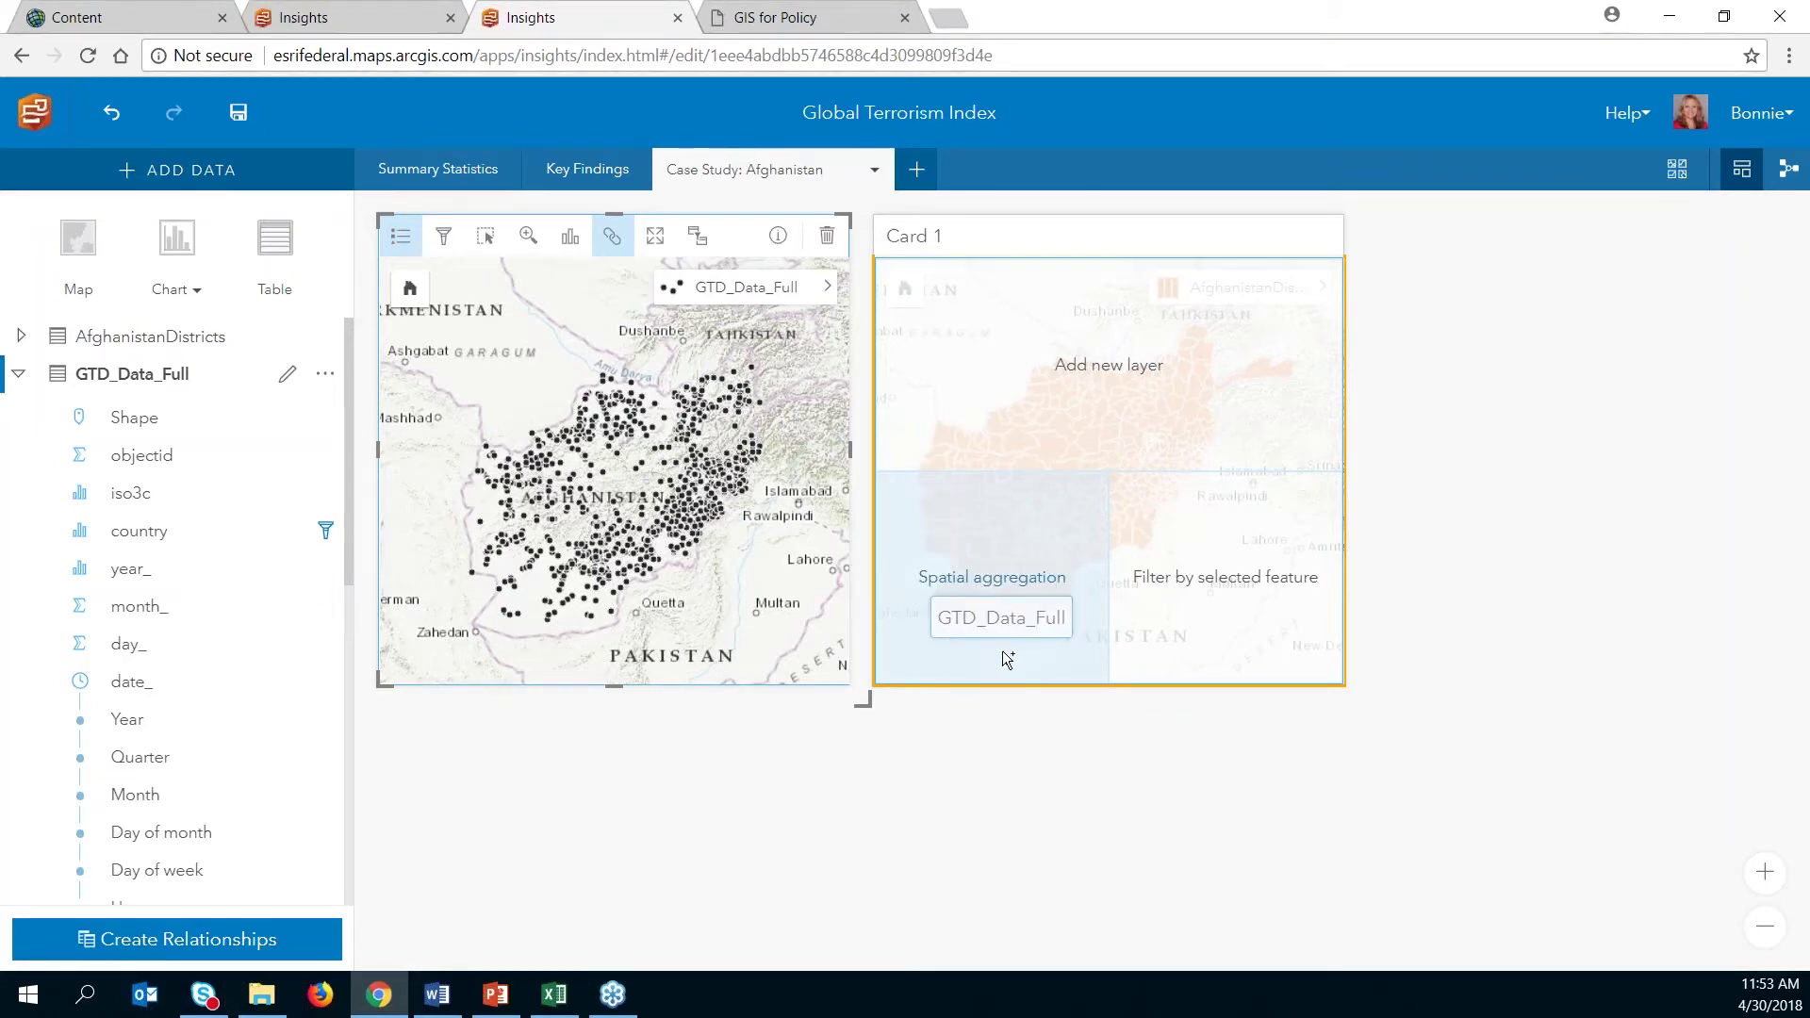
{"action": "left_click_drag", "start_coordinate": [1003, 651], "coordinate": [1005, 656]}
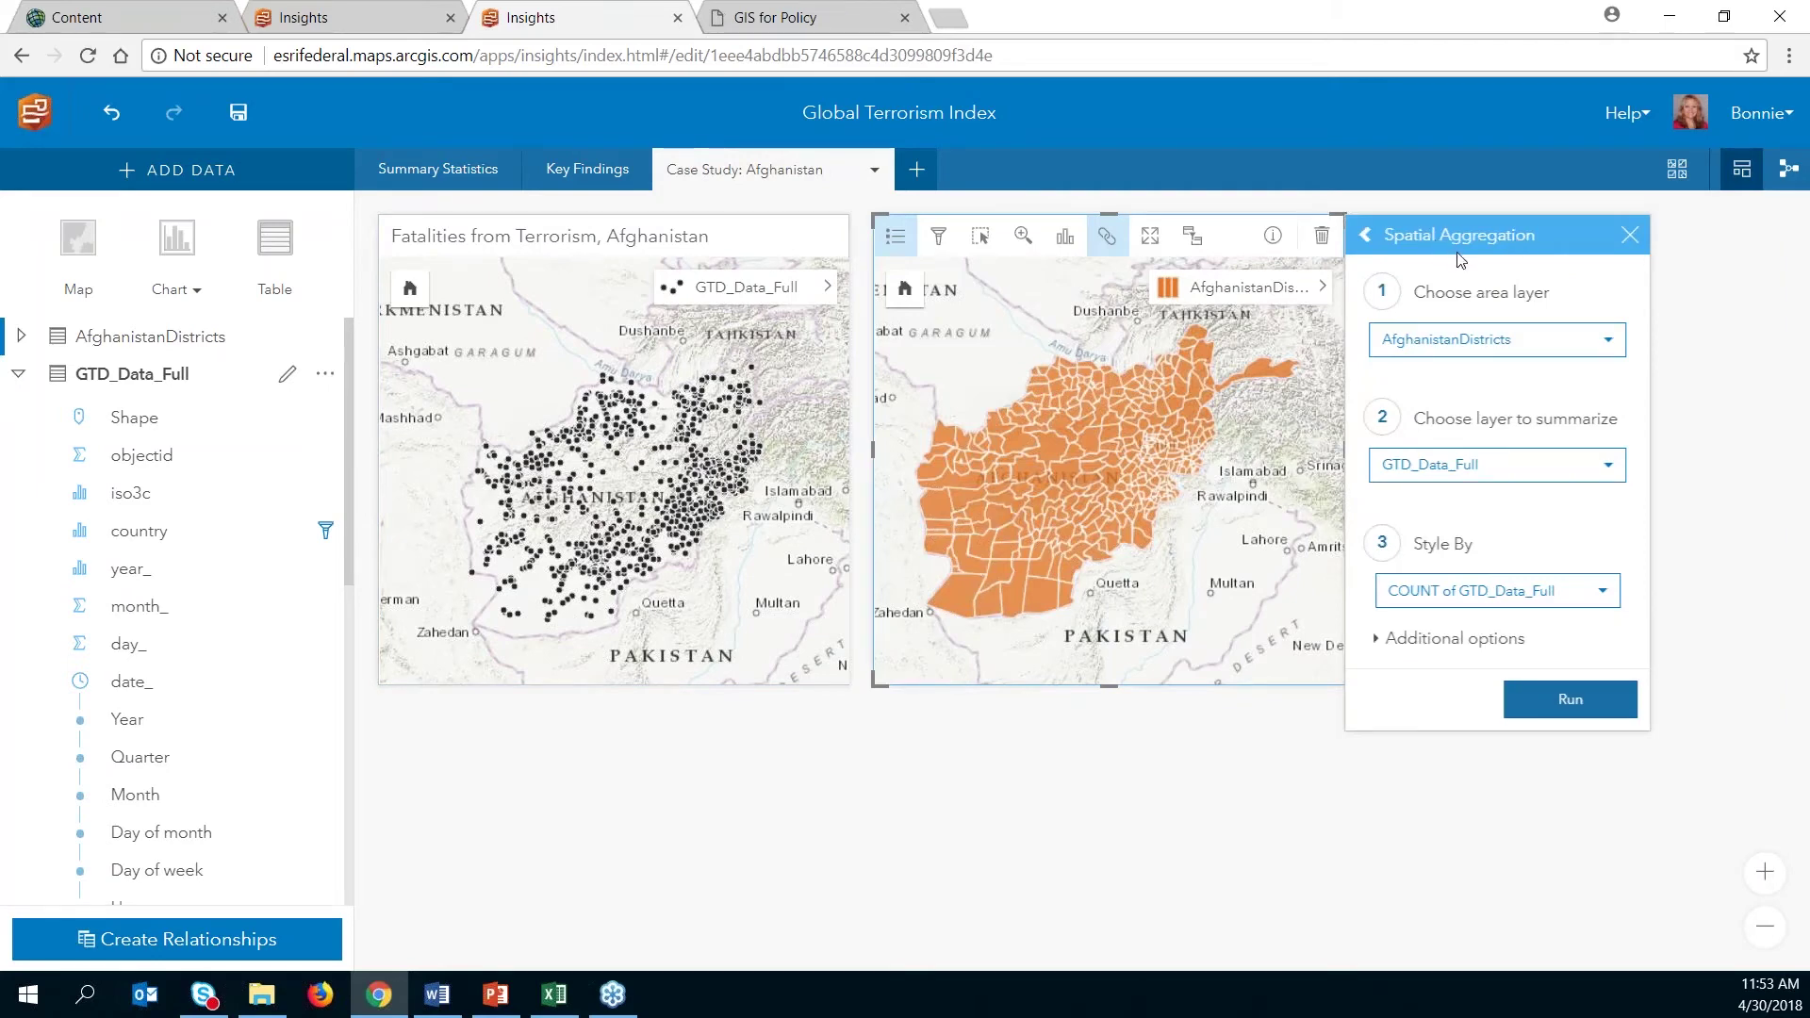
{"action": "left_click", "coordinate": [1631, 238]}
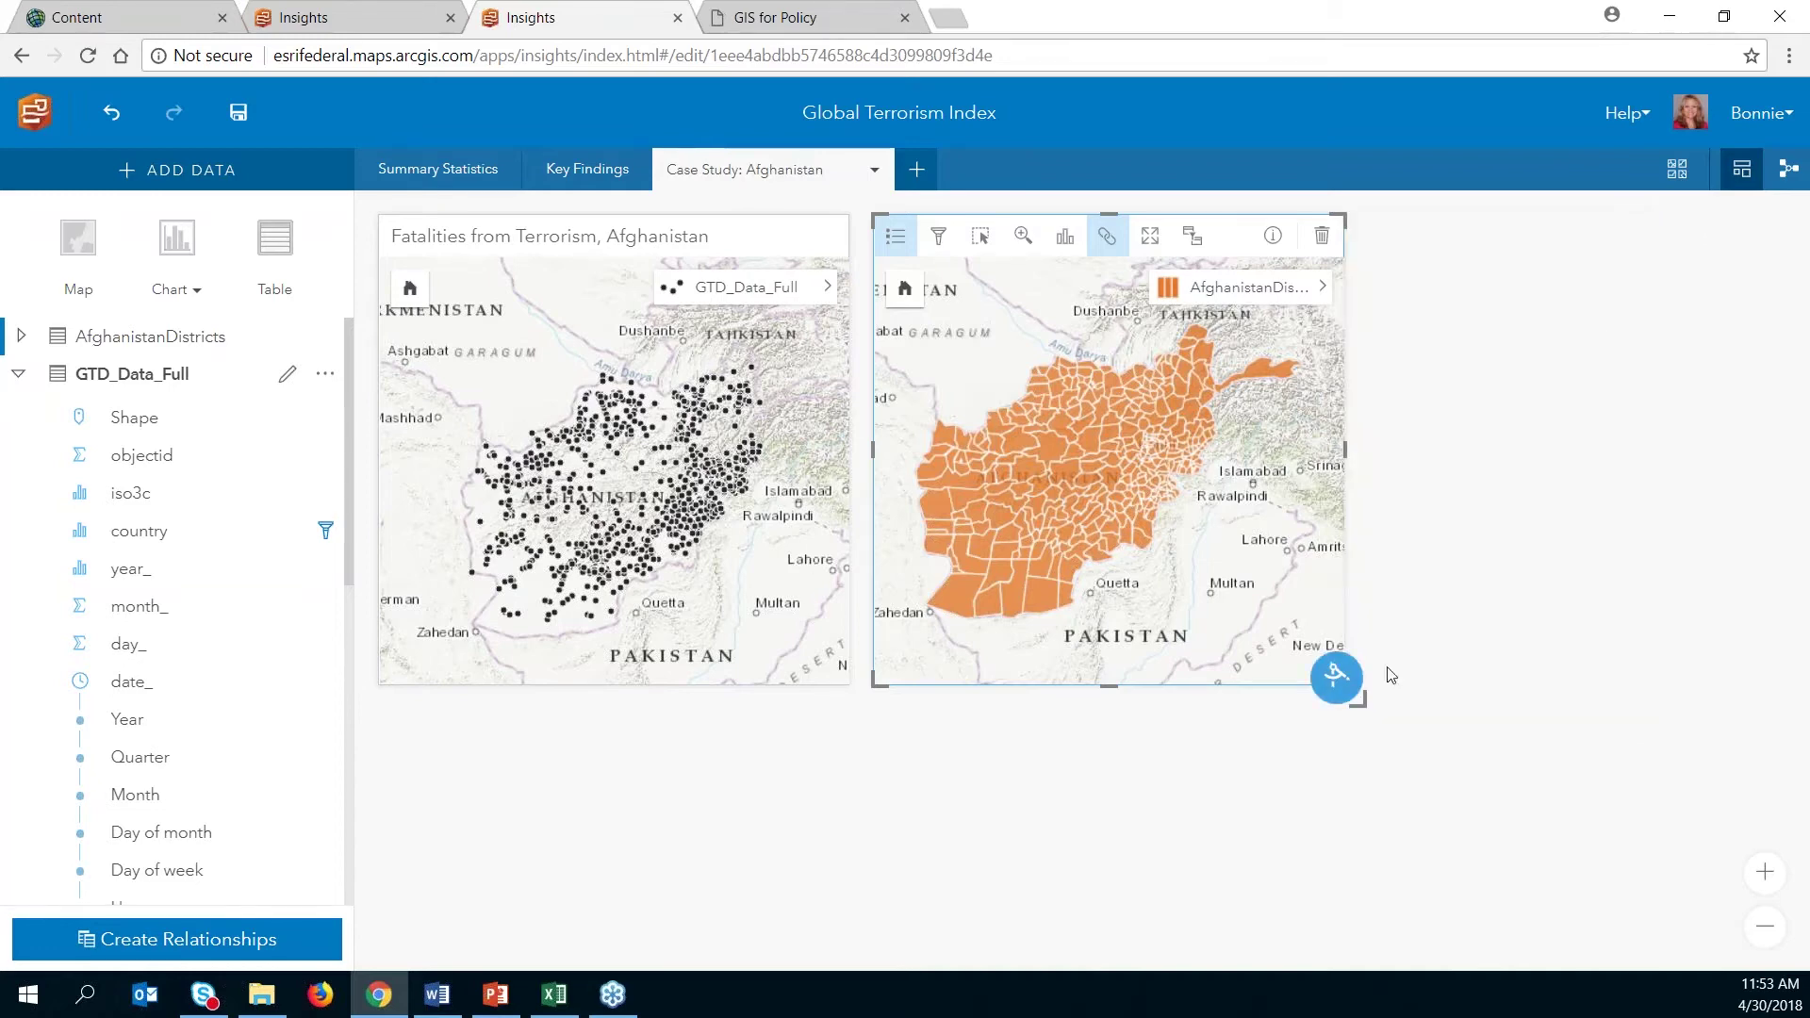
{"action": "left_click", "coordinate": [1336, 678]}
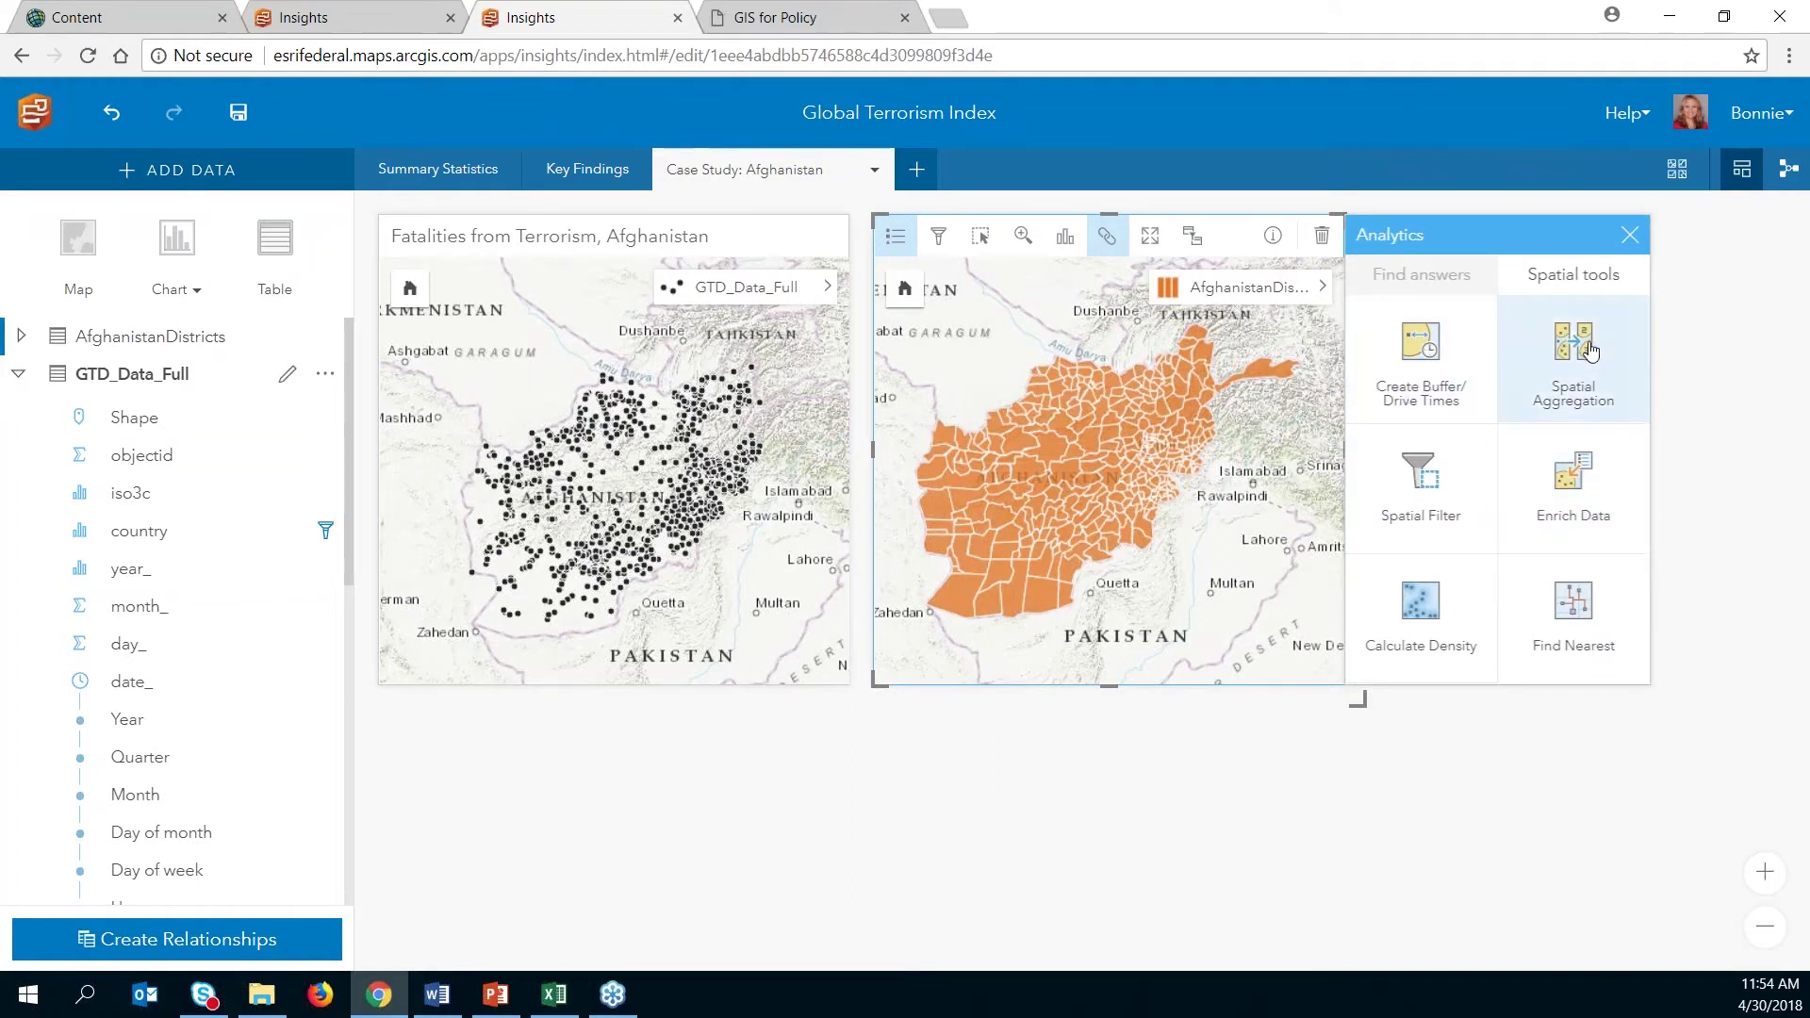
{"action": "left_click", "coordinate": [1630, 235]}
Step: Run a Spatial Aggregation of GTD_Data_Full into AfghanistanDistricts, styled by COUNT of GTD_Data_Full, with the SUM of killed as an additional statistic
{"action": "left_click_drag", "start_coordinate": [745, 287], "coordinate": [988, 569]}
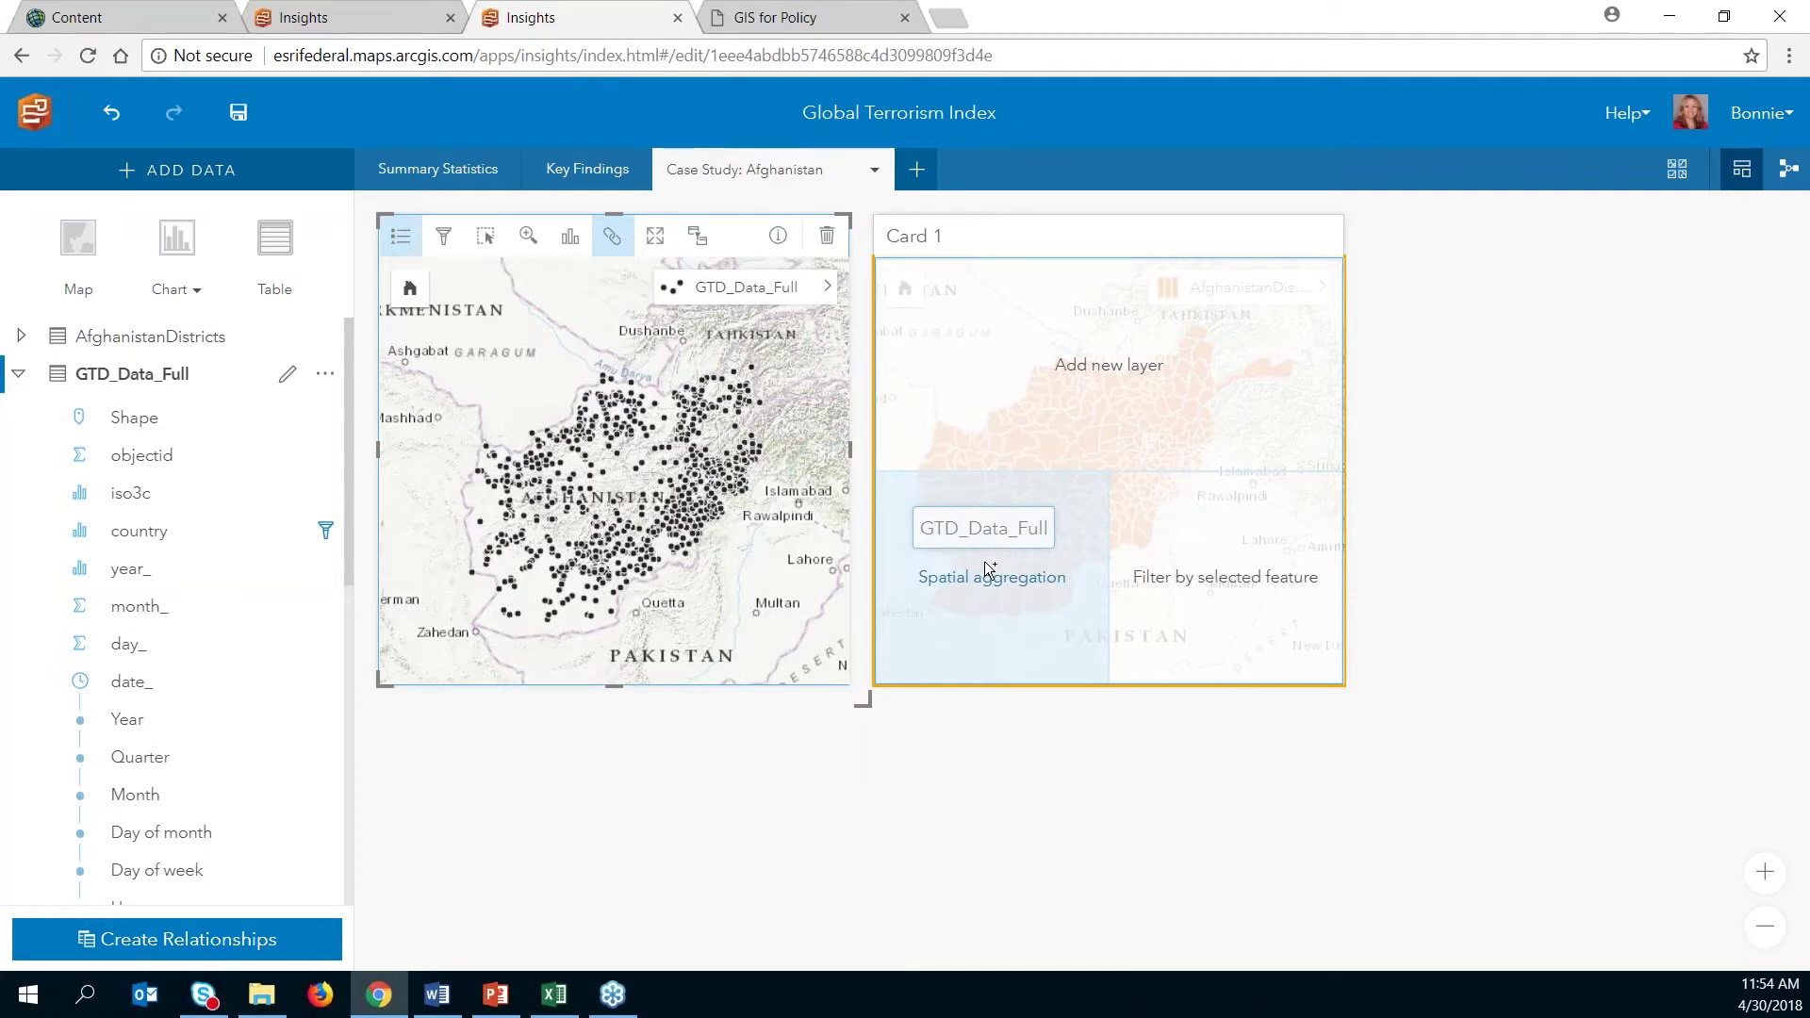
{"action": "left_click_drag", "start_coordinate": [985, 565], "coordinate": [985, 565]}
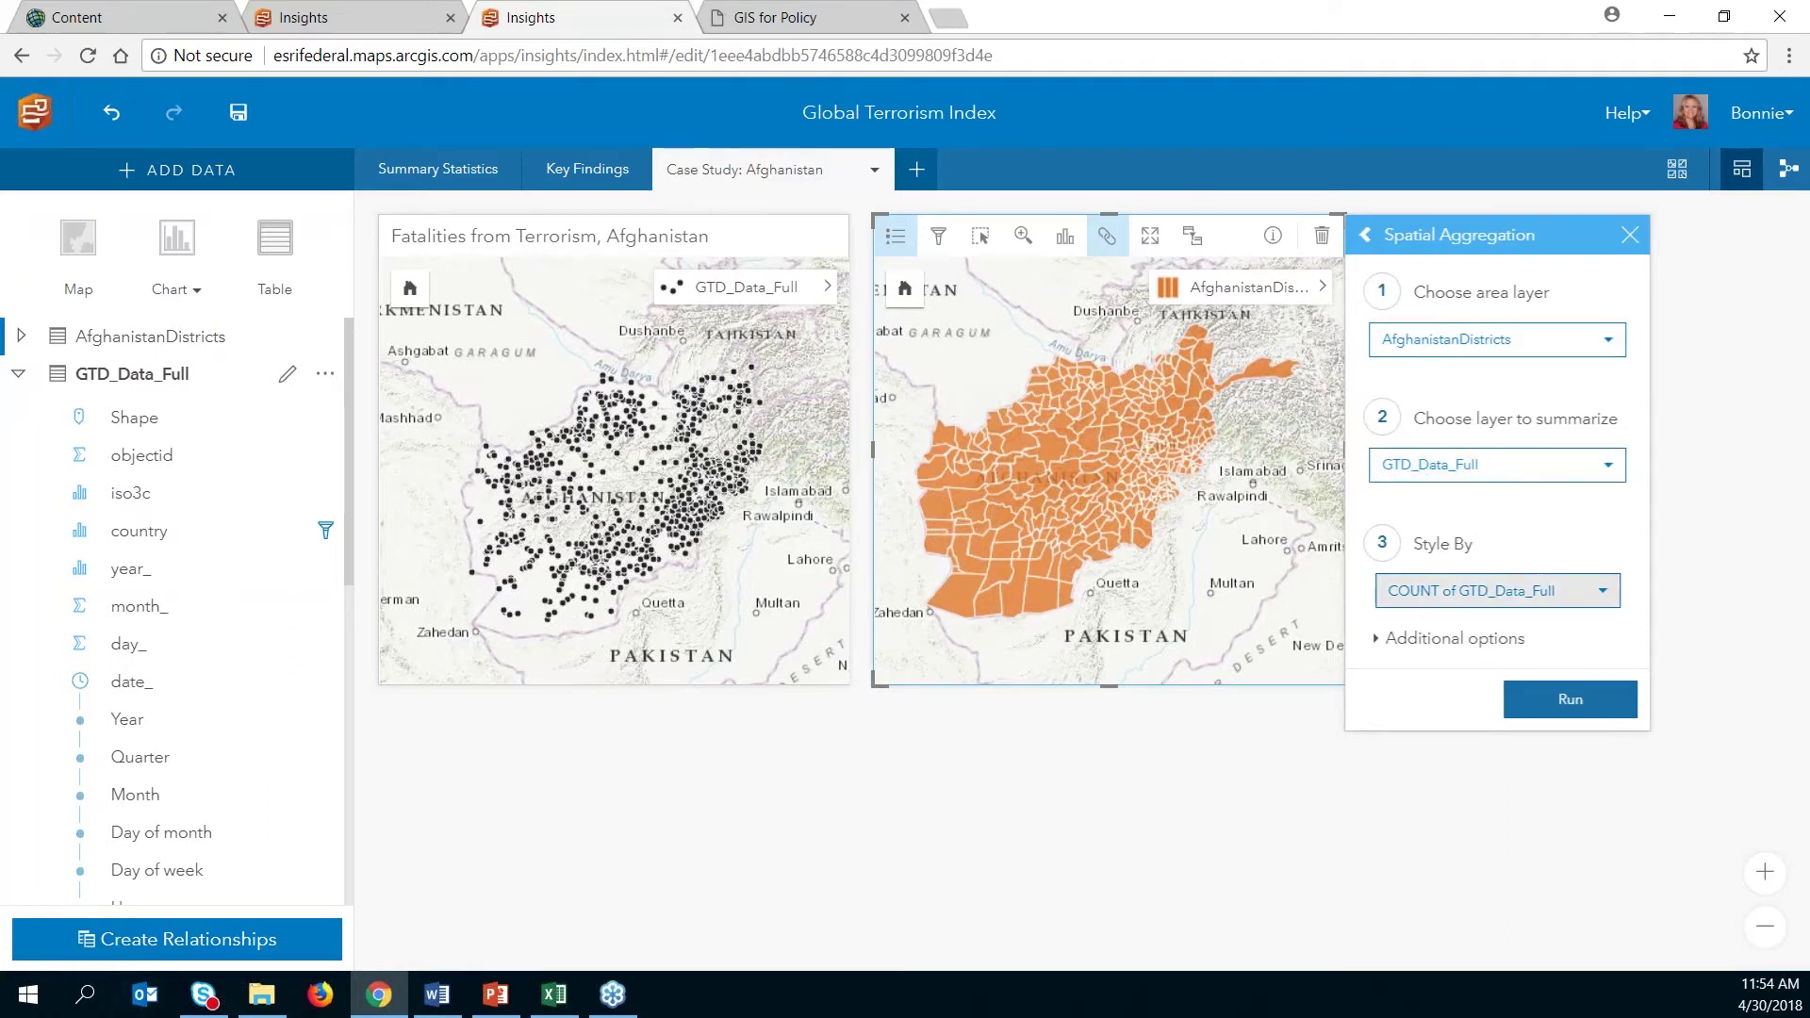
{"action": "left_click", "coordinate": [1393, 651]}
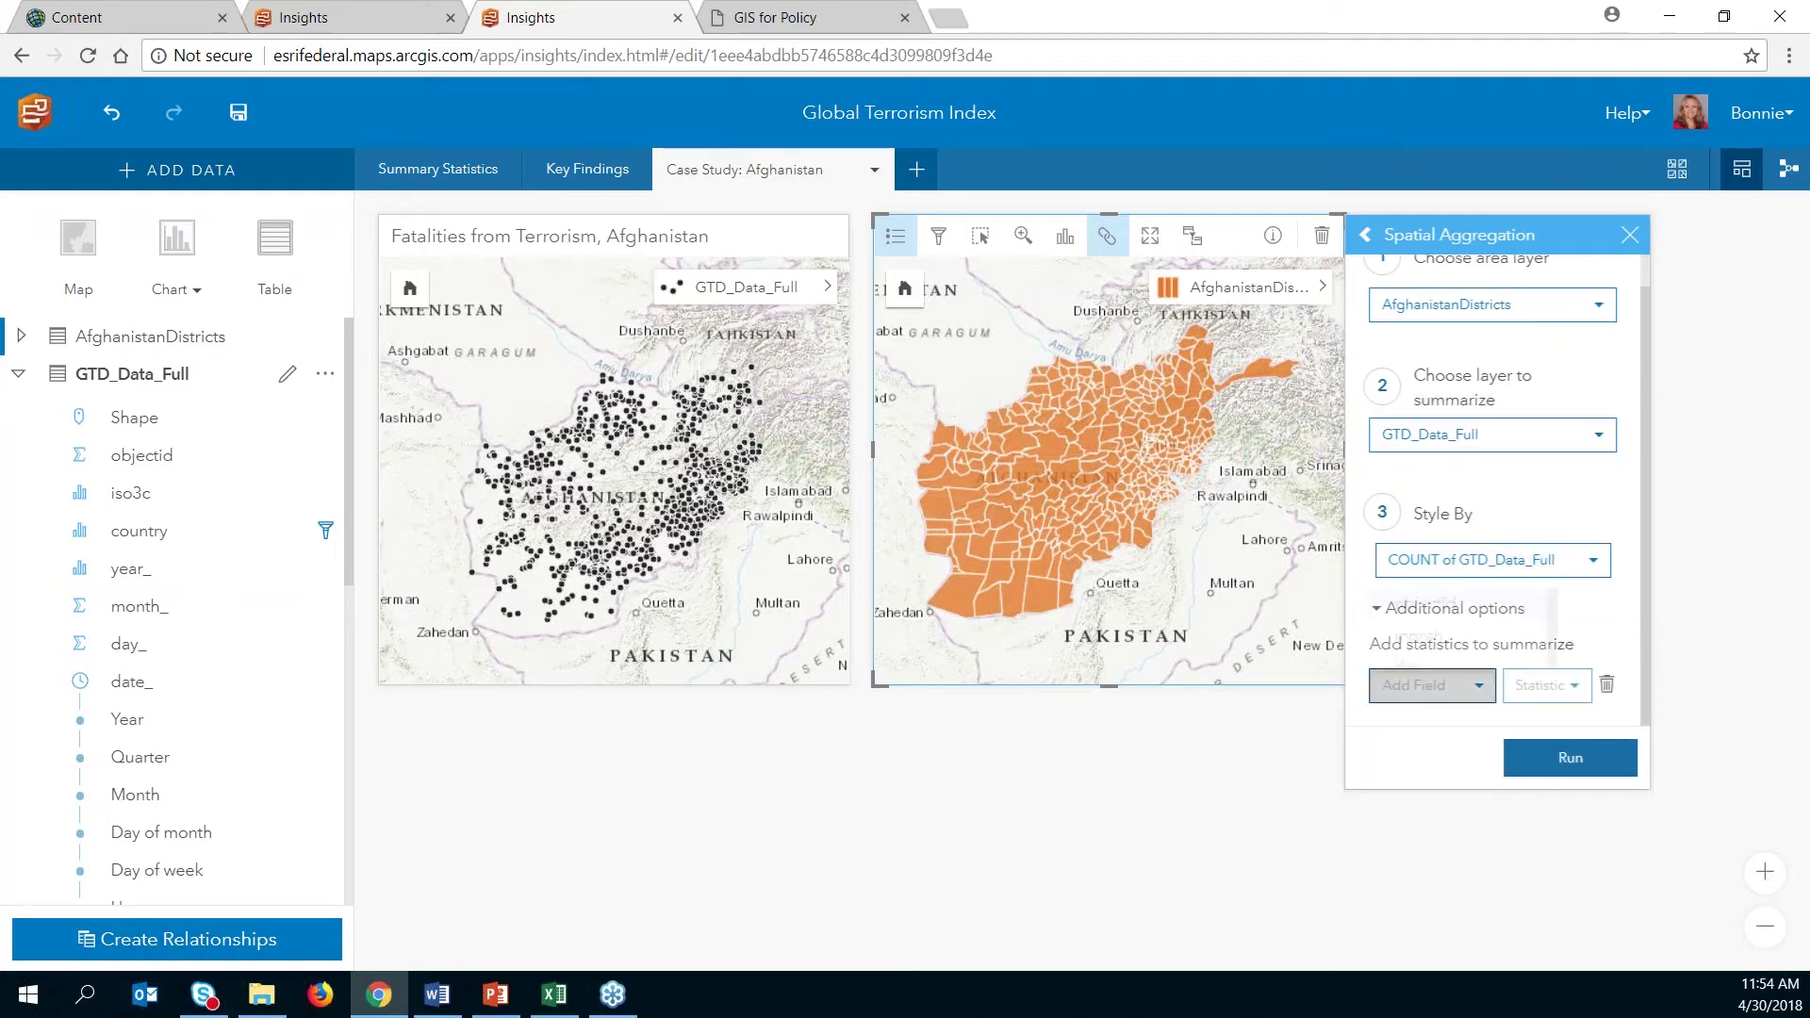
{"action": "left_click", "coordinate": [1432, 685]}
{"action": "left_click", "coordinate": [1457, 489]}
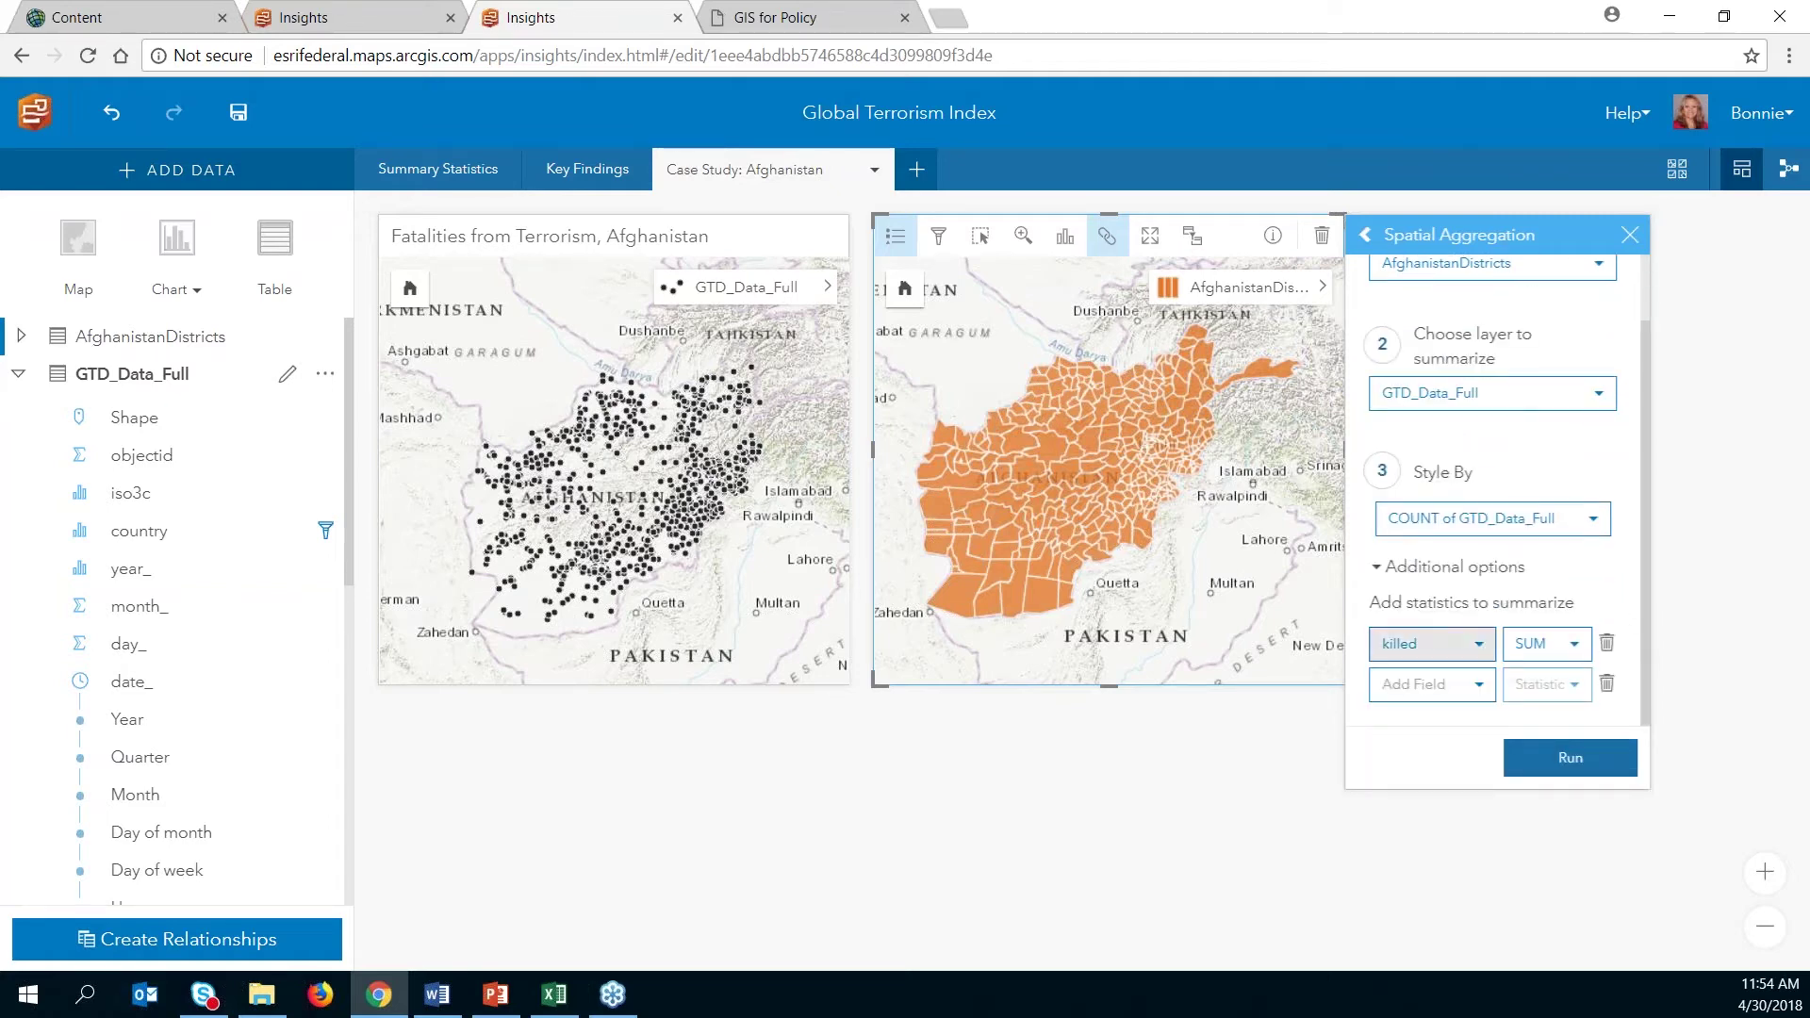
{"action": "left_click", "coordinate": [1551, 647]}
{"action": "left_click", "coordinate": [1565, 680]}
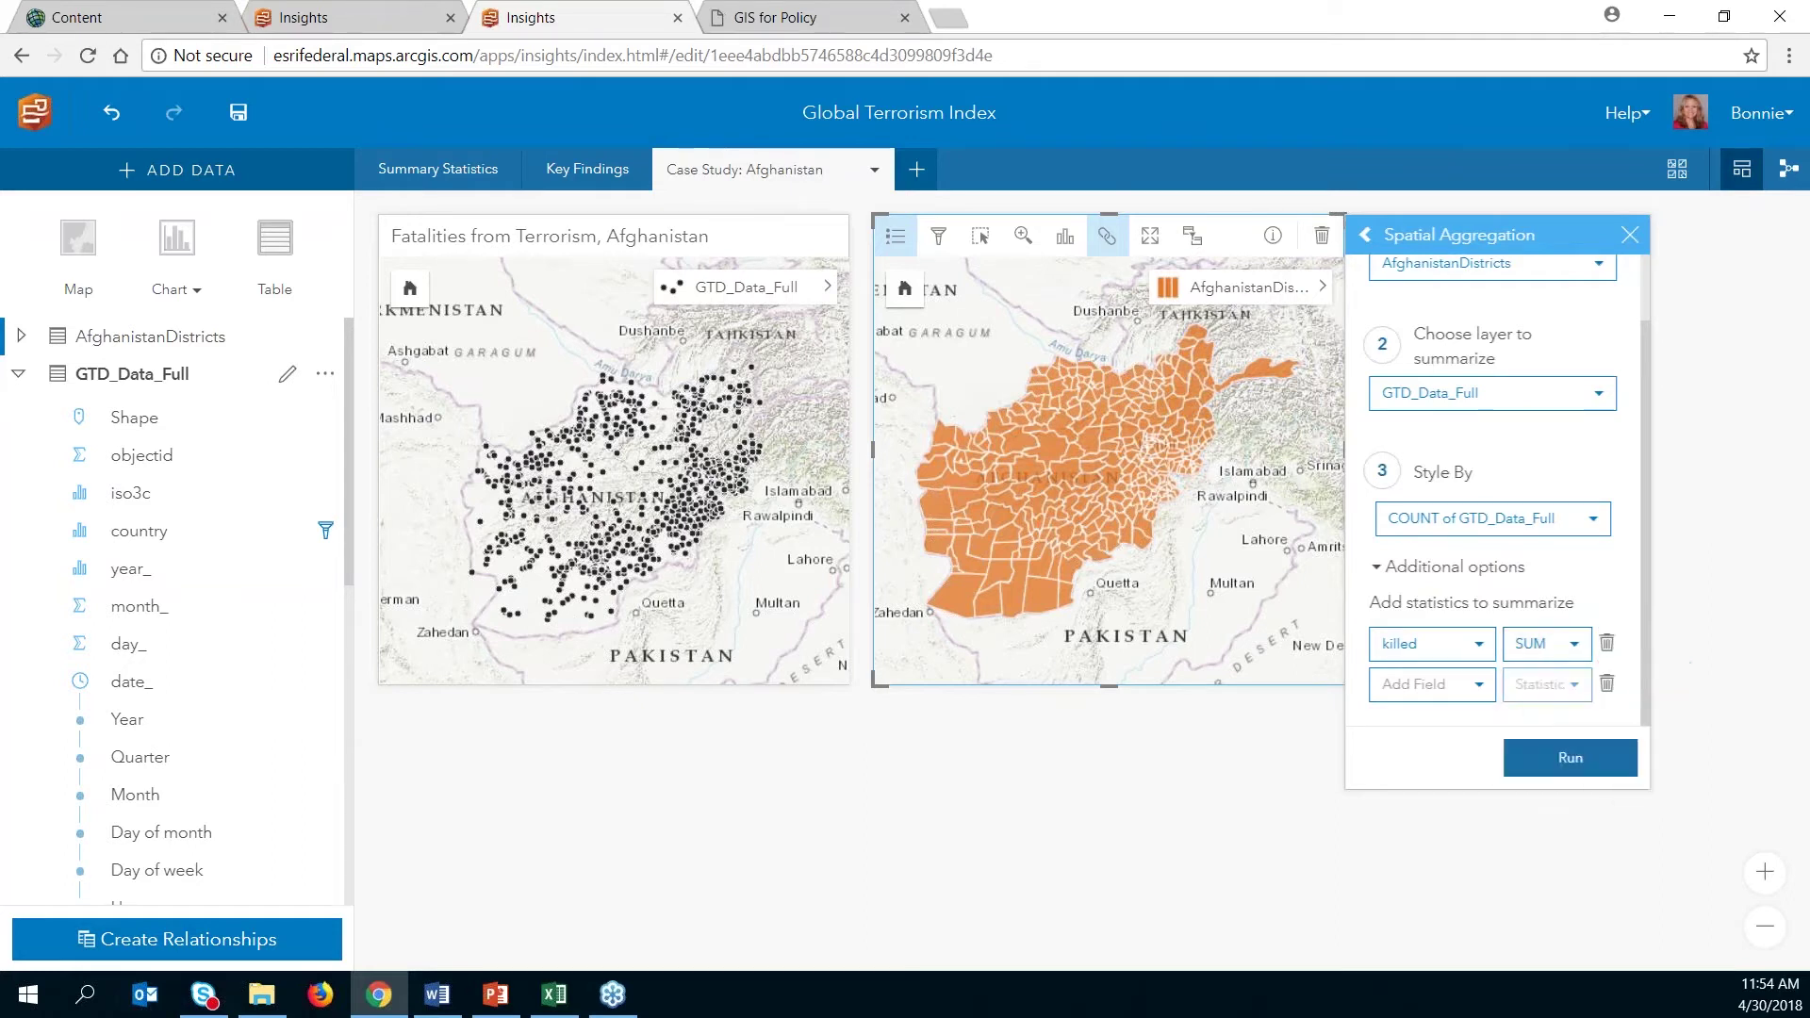
{"action": "left_click", "coordinate": [1607, 755]}
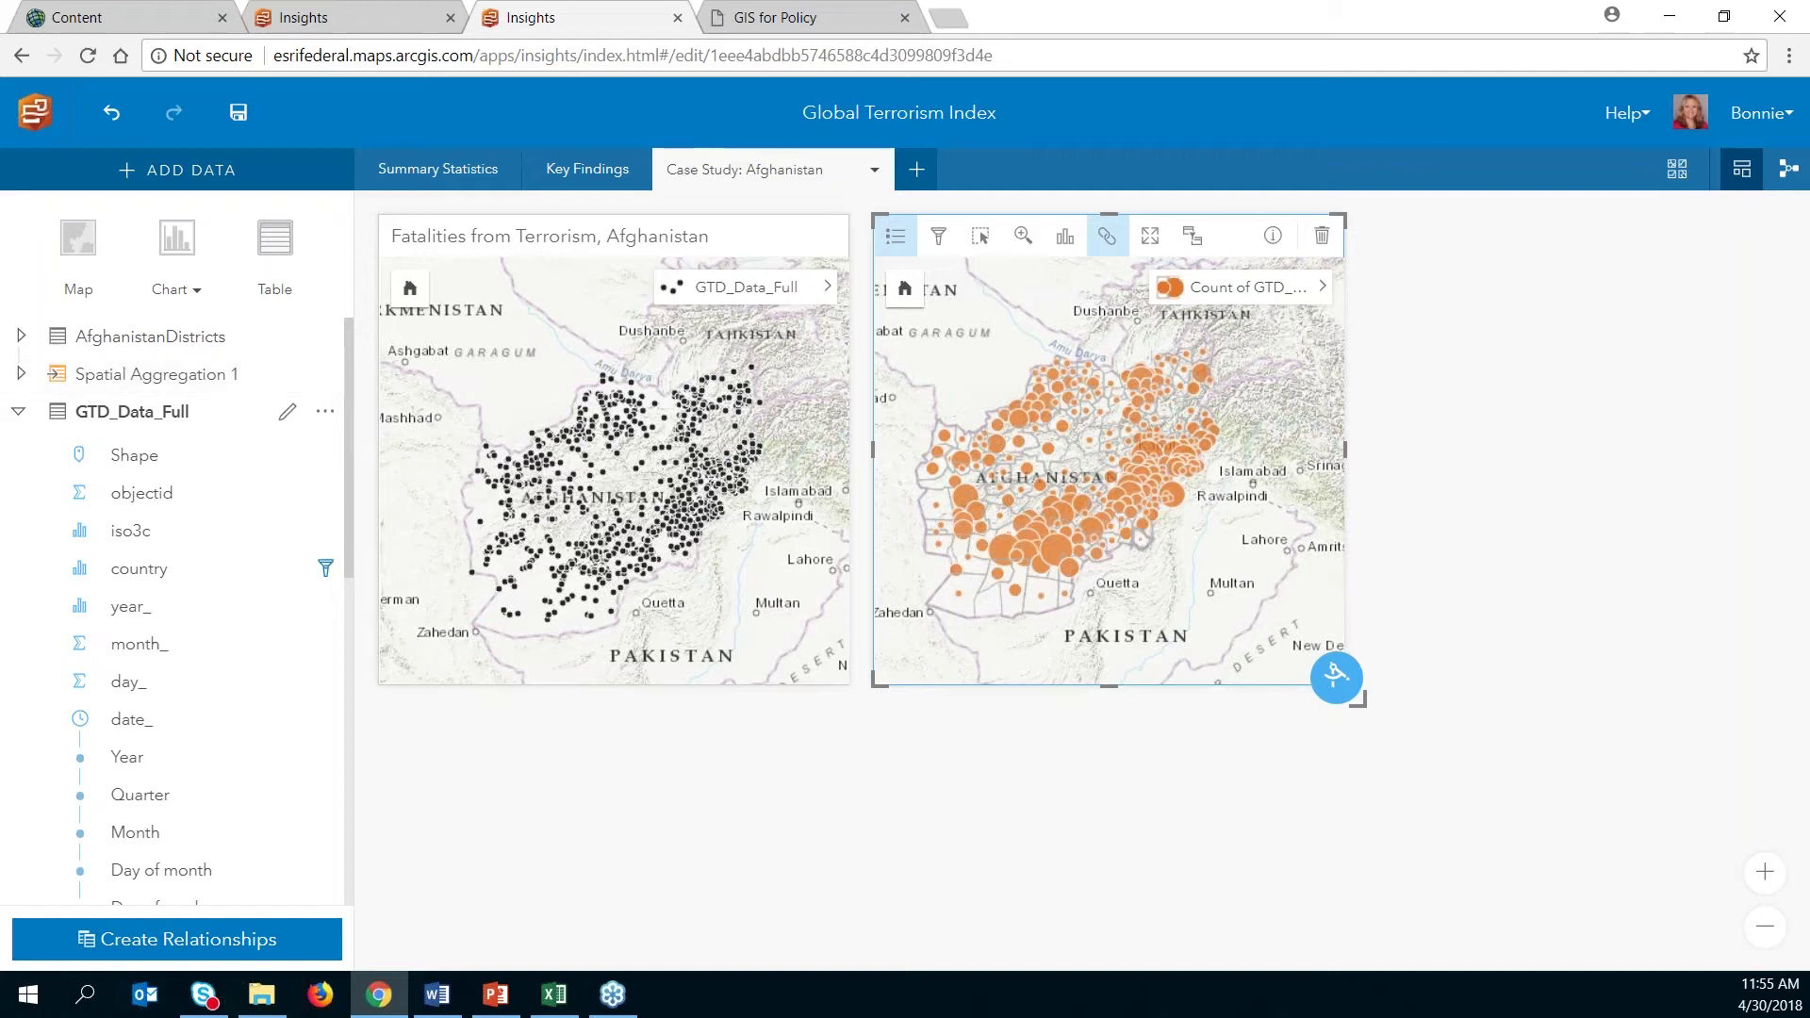
Step: Style the aggregated districts layer by Sum of killed with the Counts and Amounts (Color) symbol type
{"action": "left_click", "coordinate": [1323, 286]}
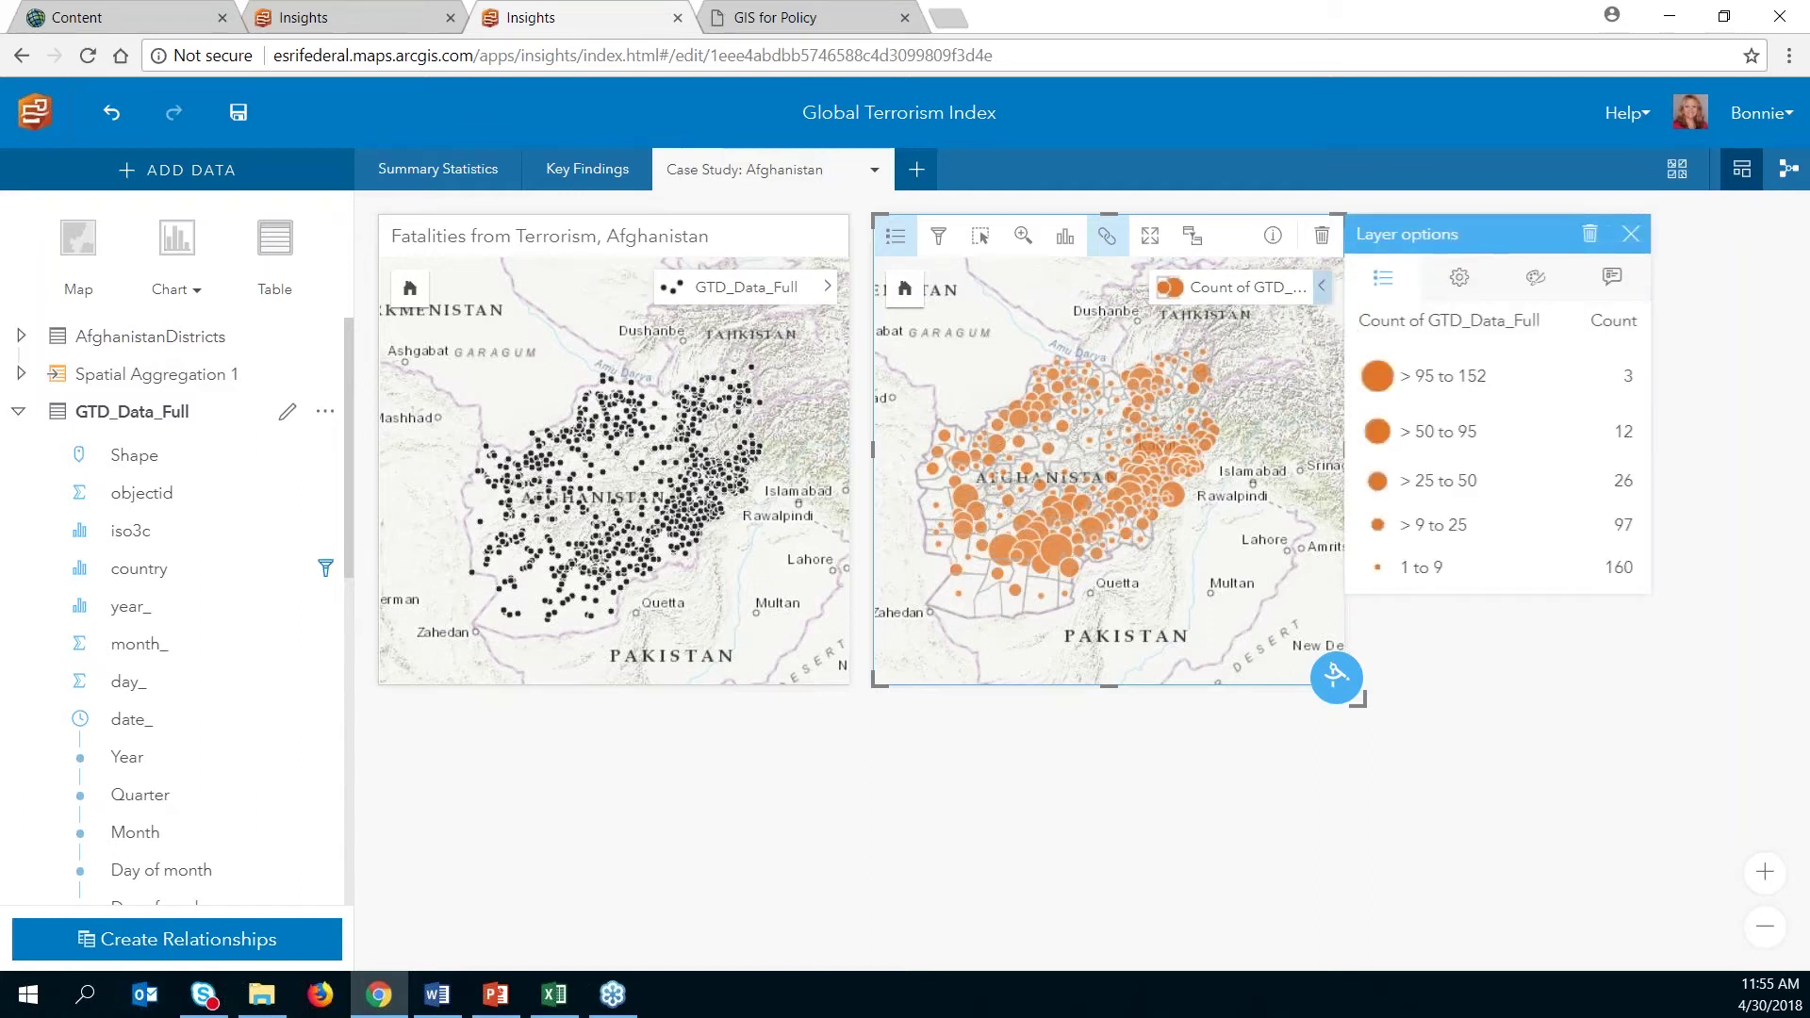
{"action": "left_click", "coordinate": [1459, 277]}
{"action": "left_click", "coordinate": [1499, 362]}
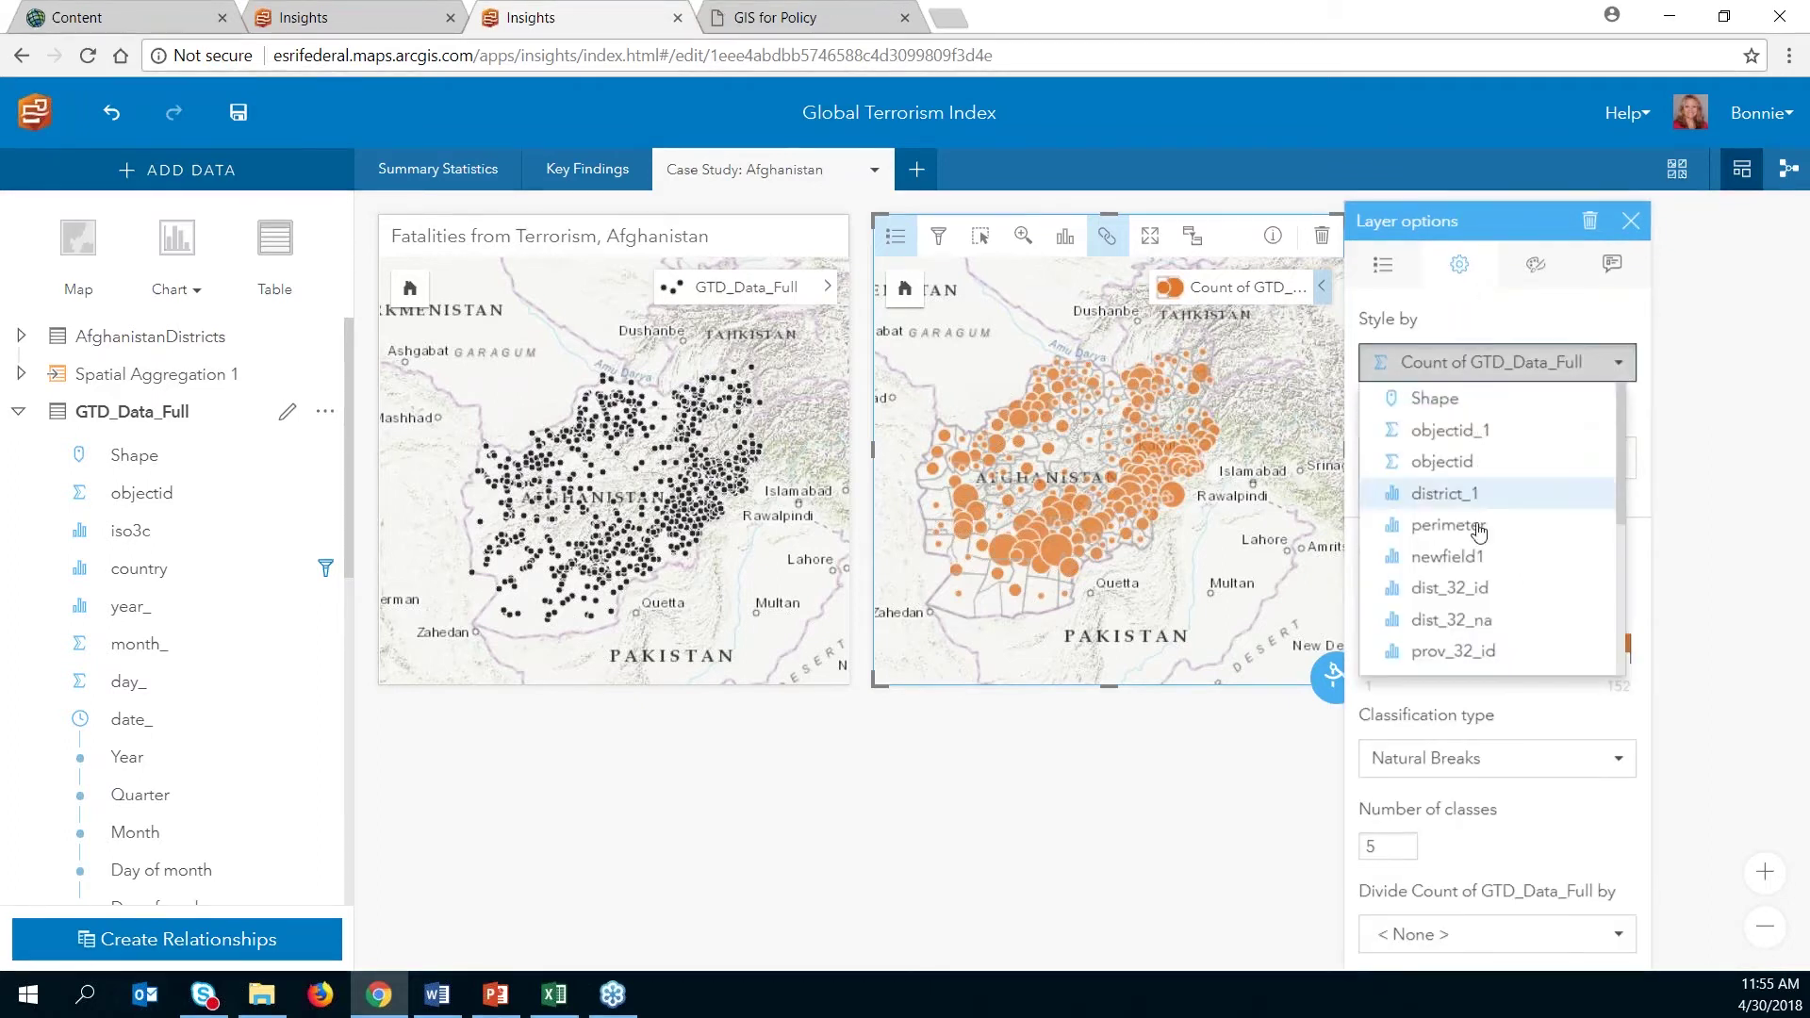
{"action": "scroll", "coordinate": [1478, 531], "scroll_direction": "down", "scroll_amount": 5}
{"action": "left_click", "coordinate": [1497, 658]}
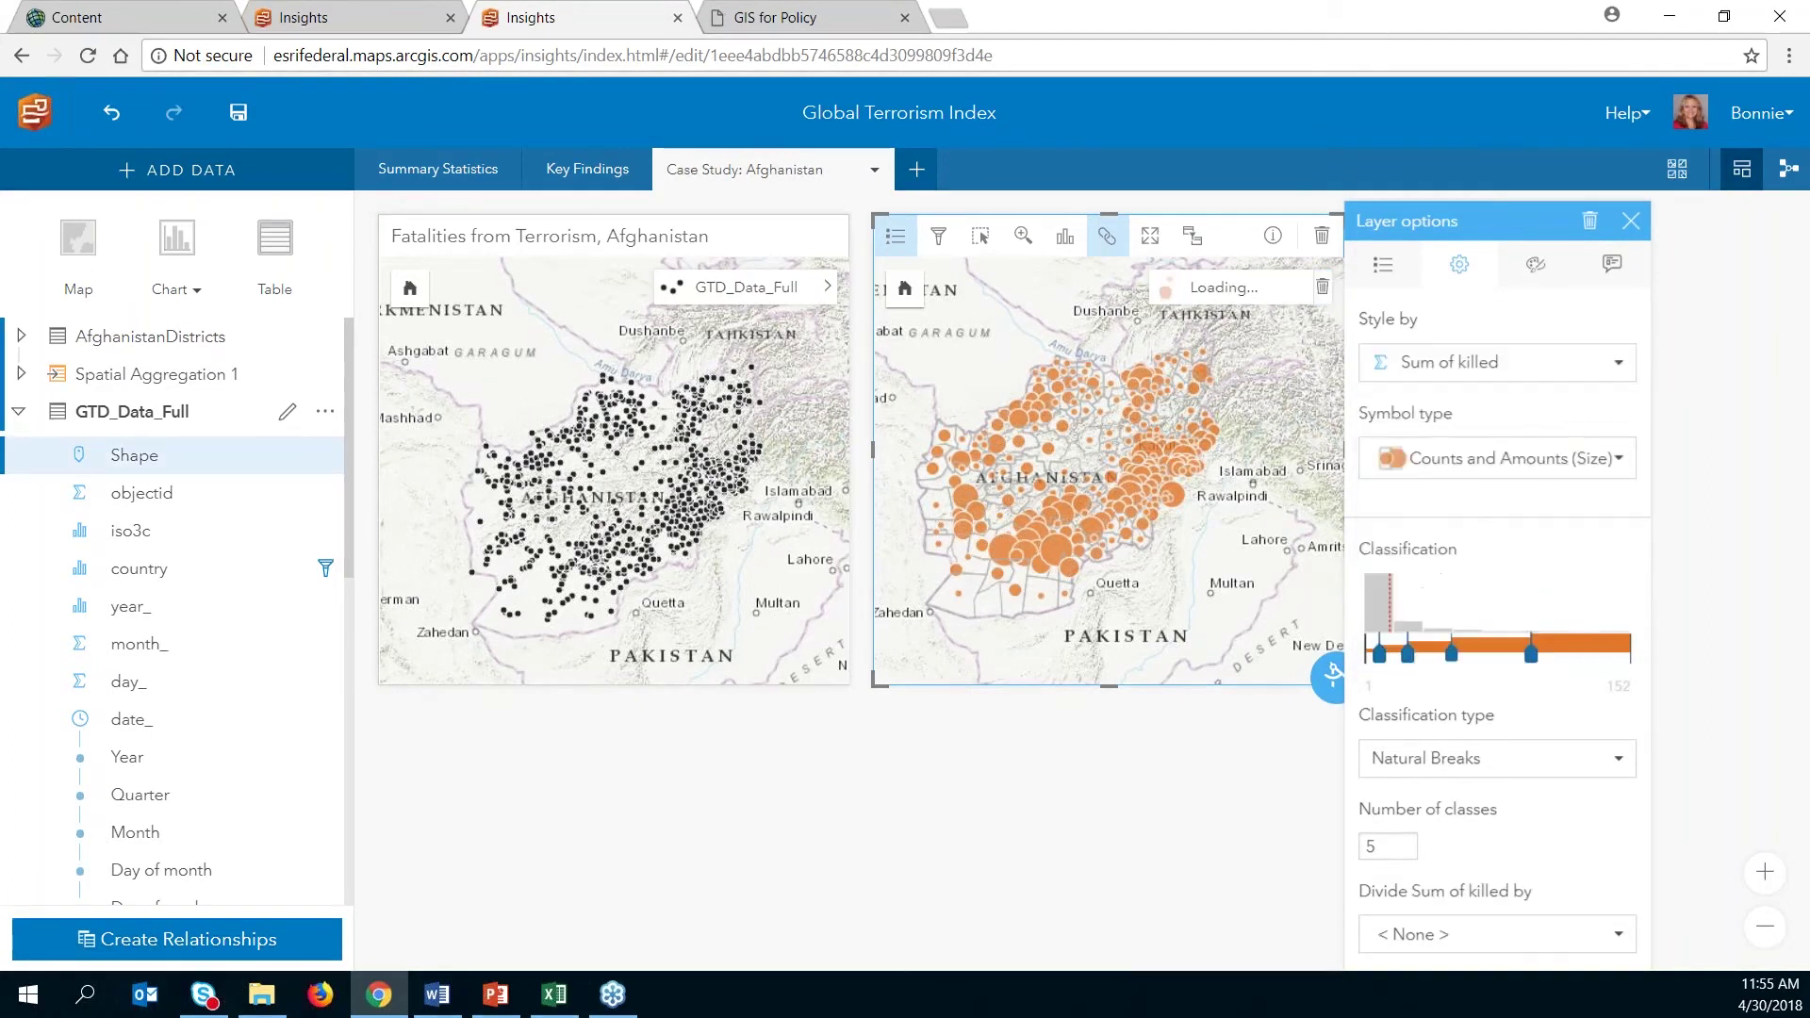
{"action": "left_click", "coordinate": [1556, 462]}
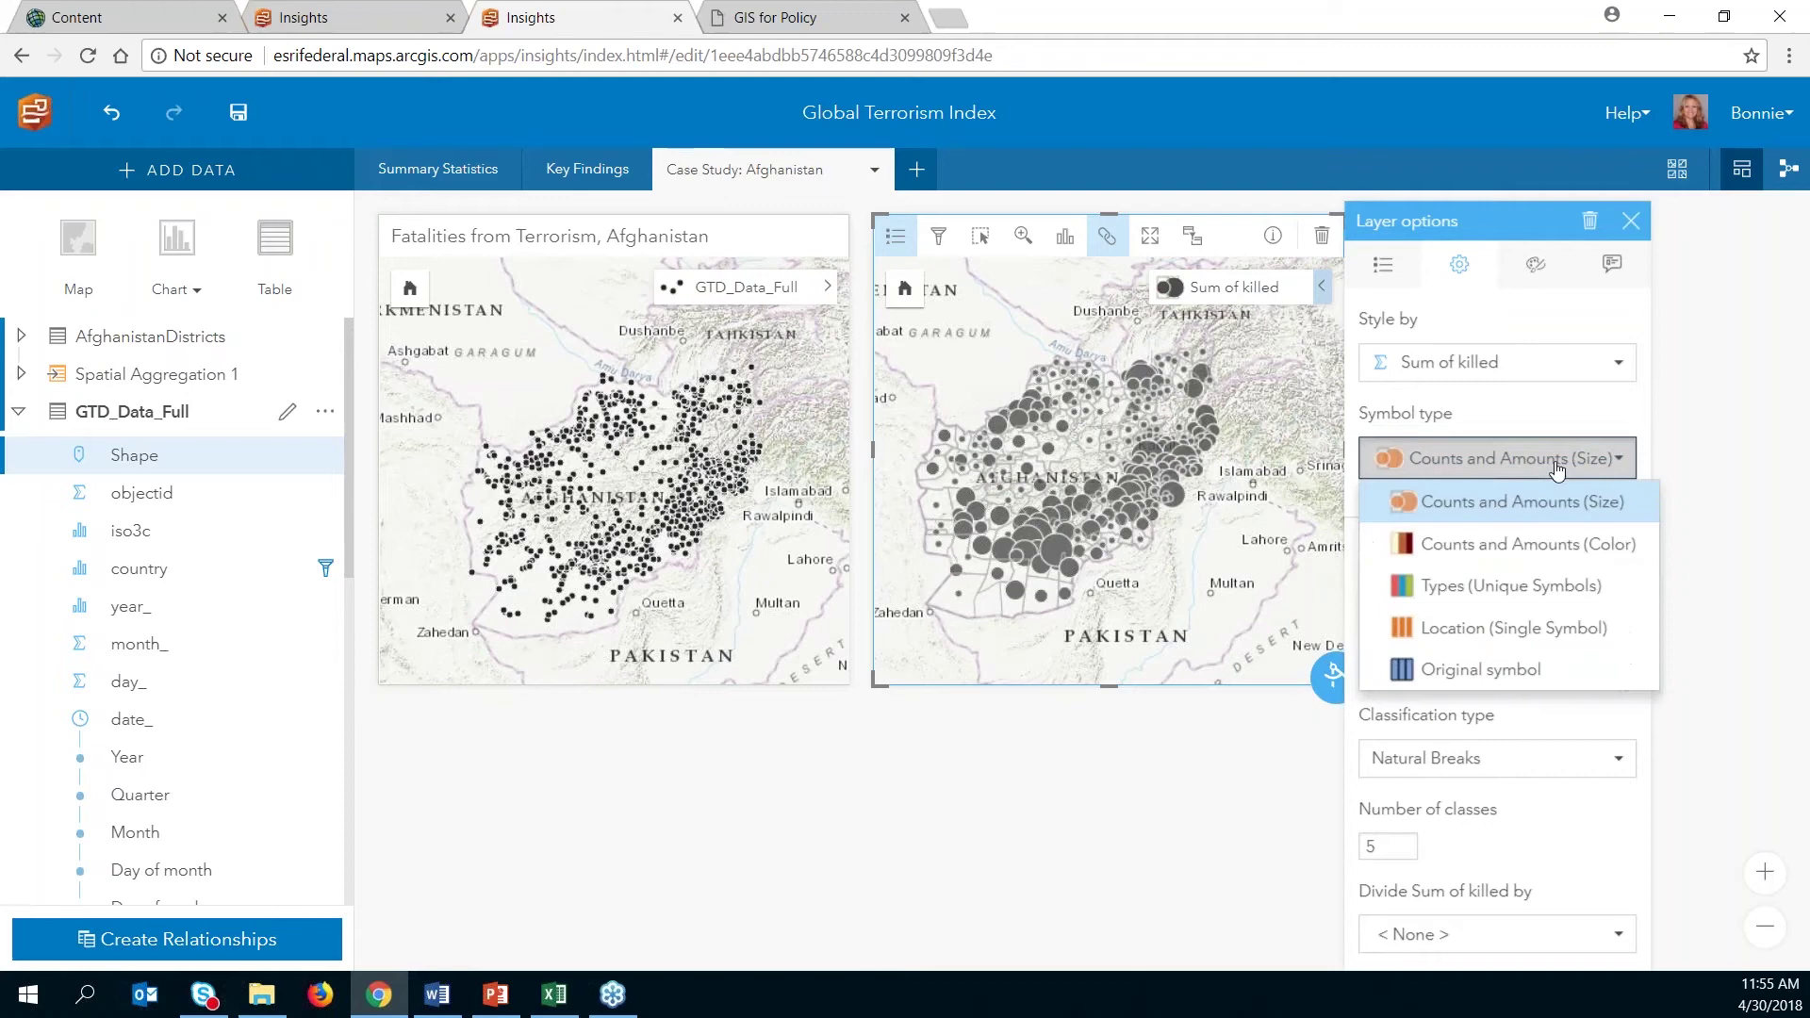
{"action": "left_click", "coordinate": [1486, 550]}
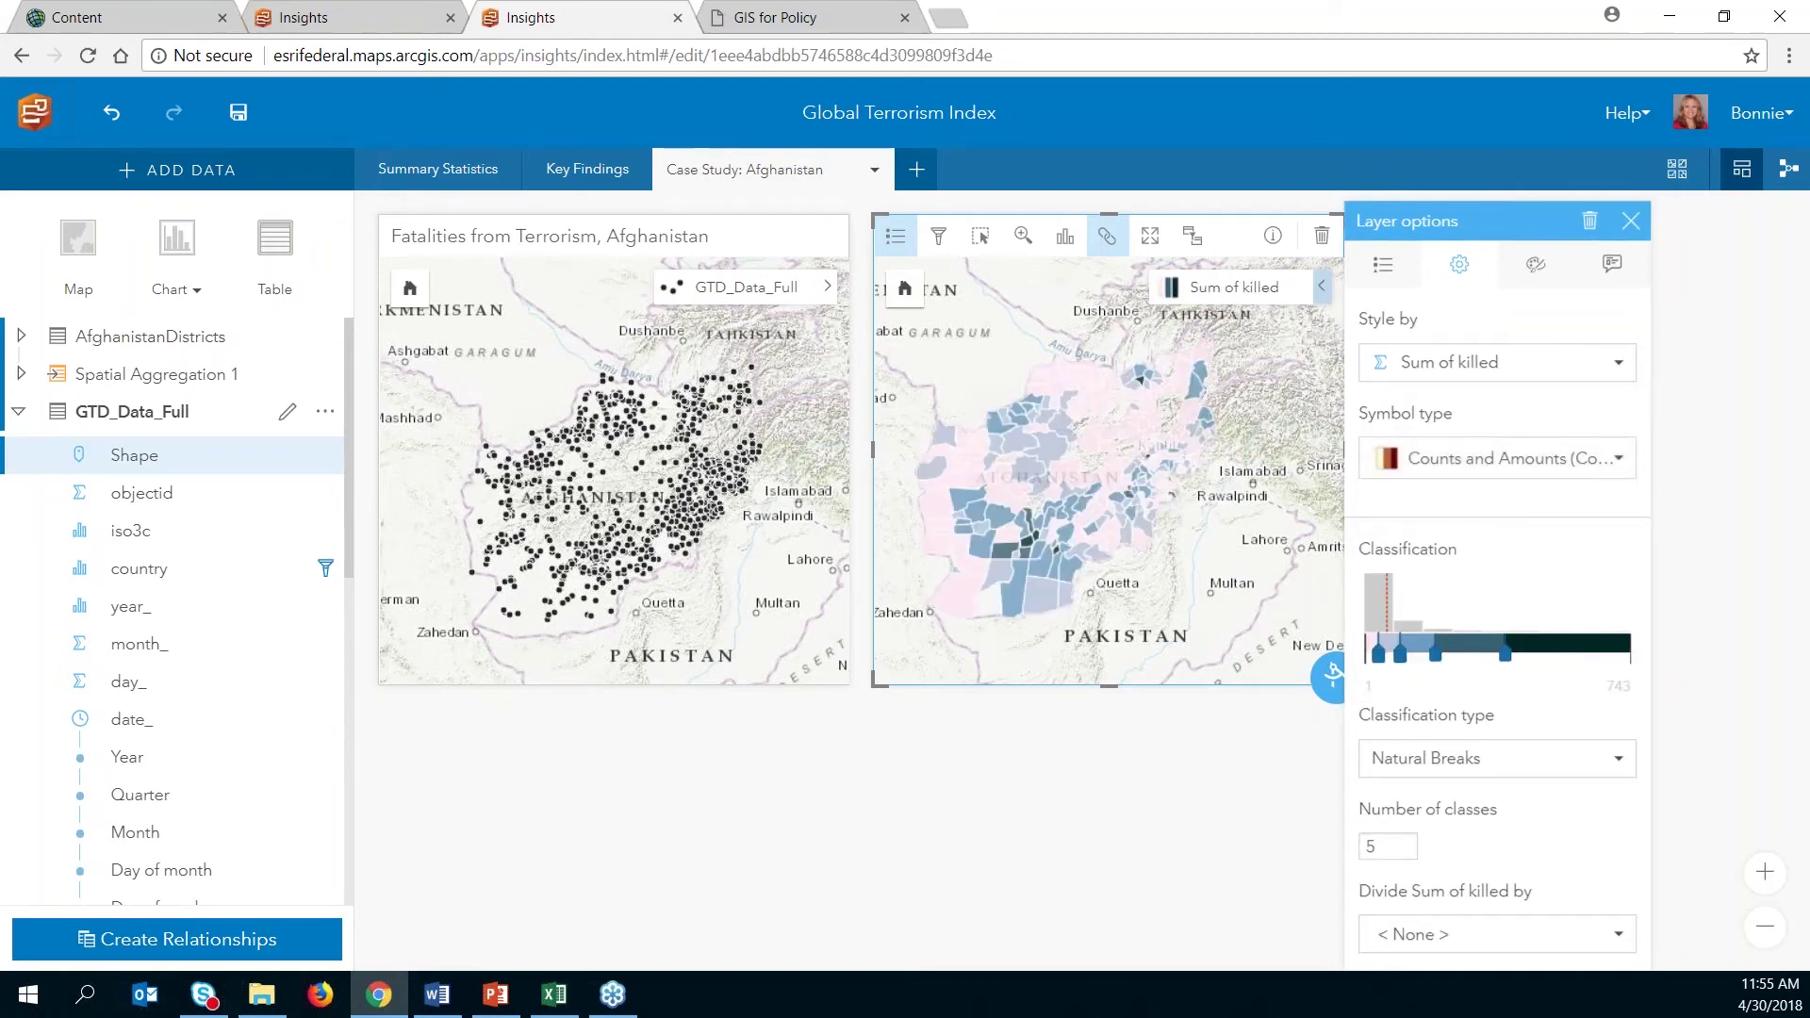
{"action": "left_click", "coordinate": [1443, 459]}
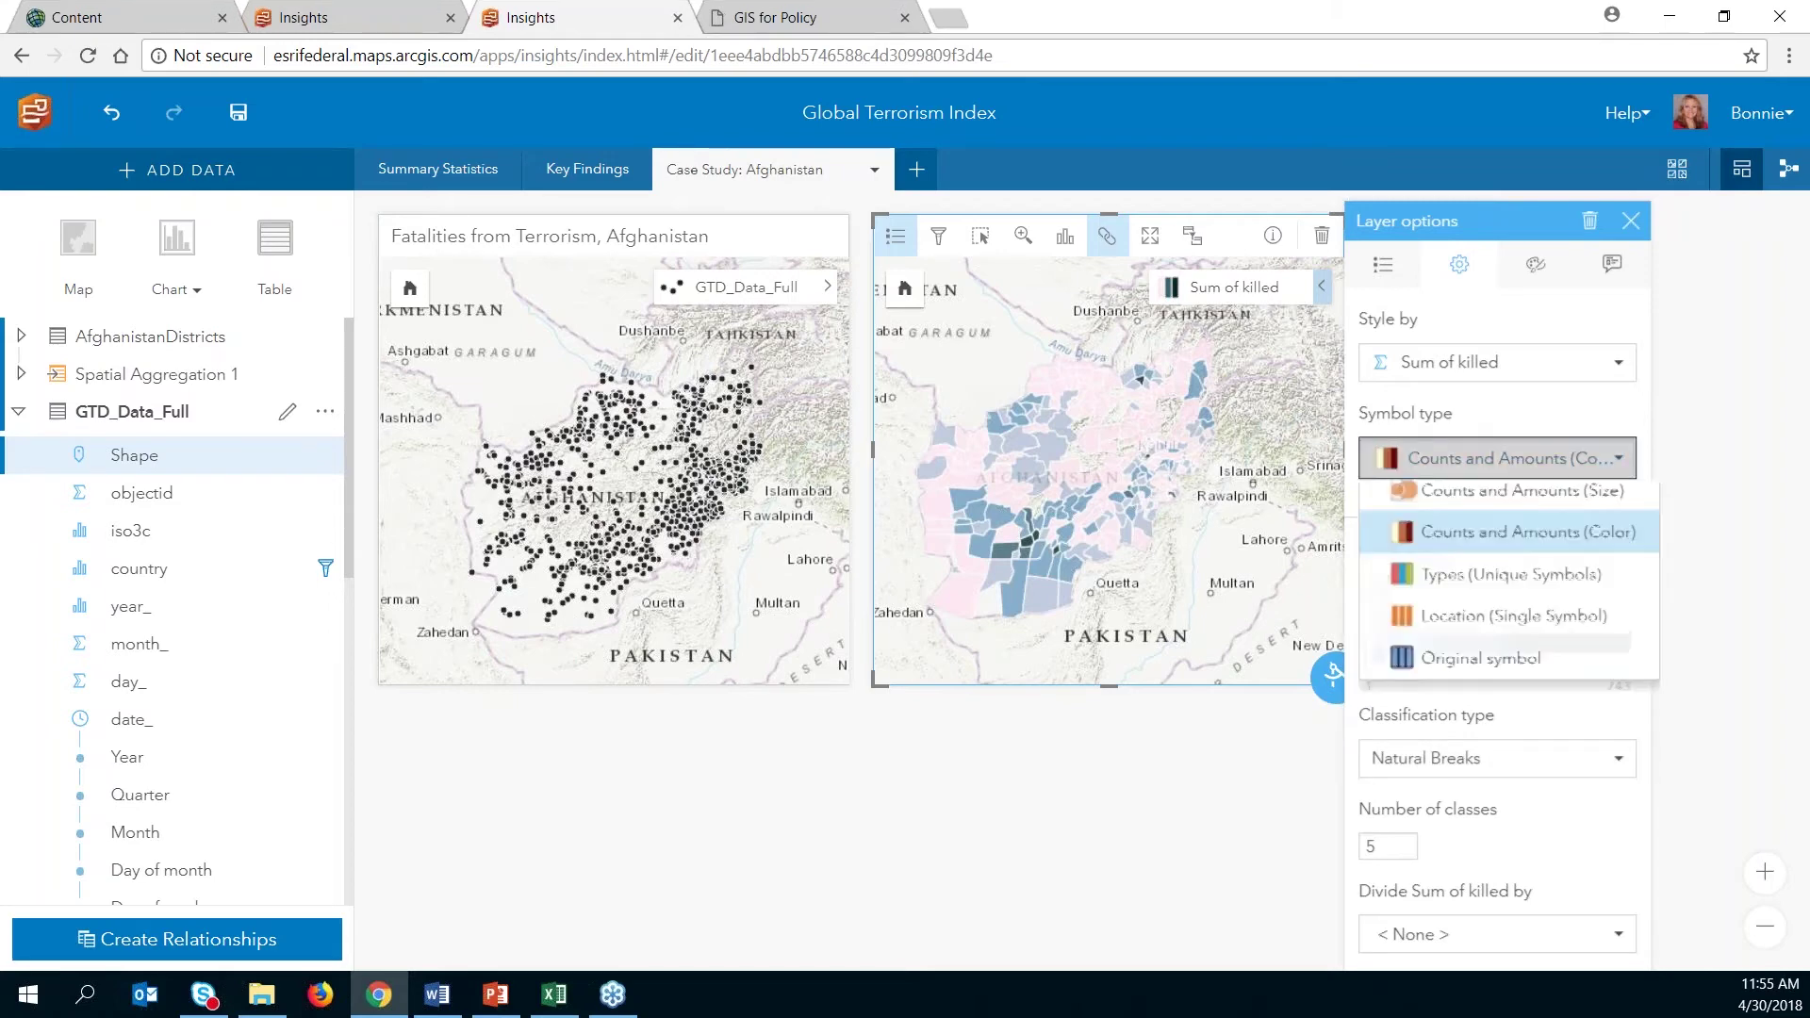
{"action": "left_click", "coordinate": [1445, 556]}
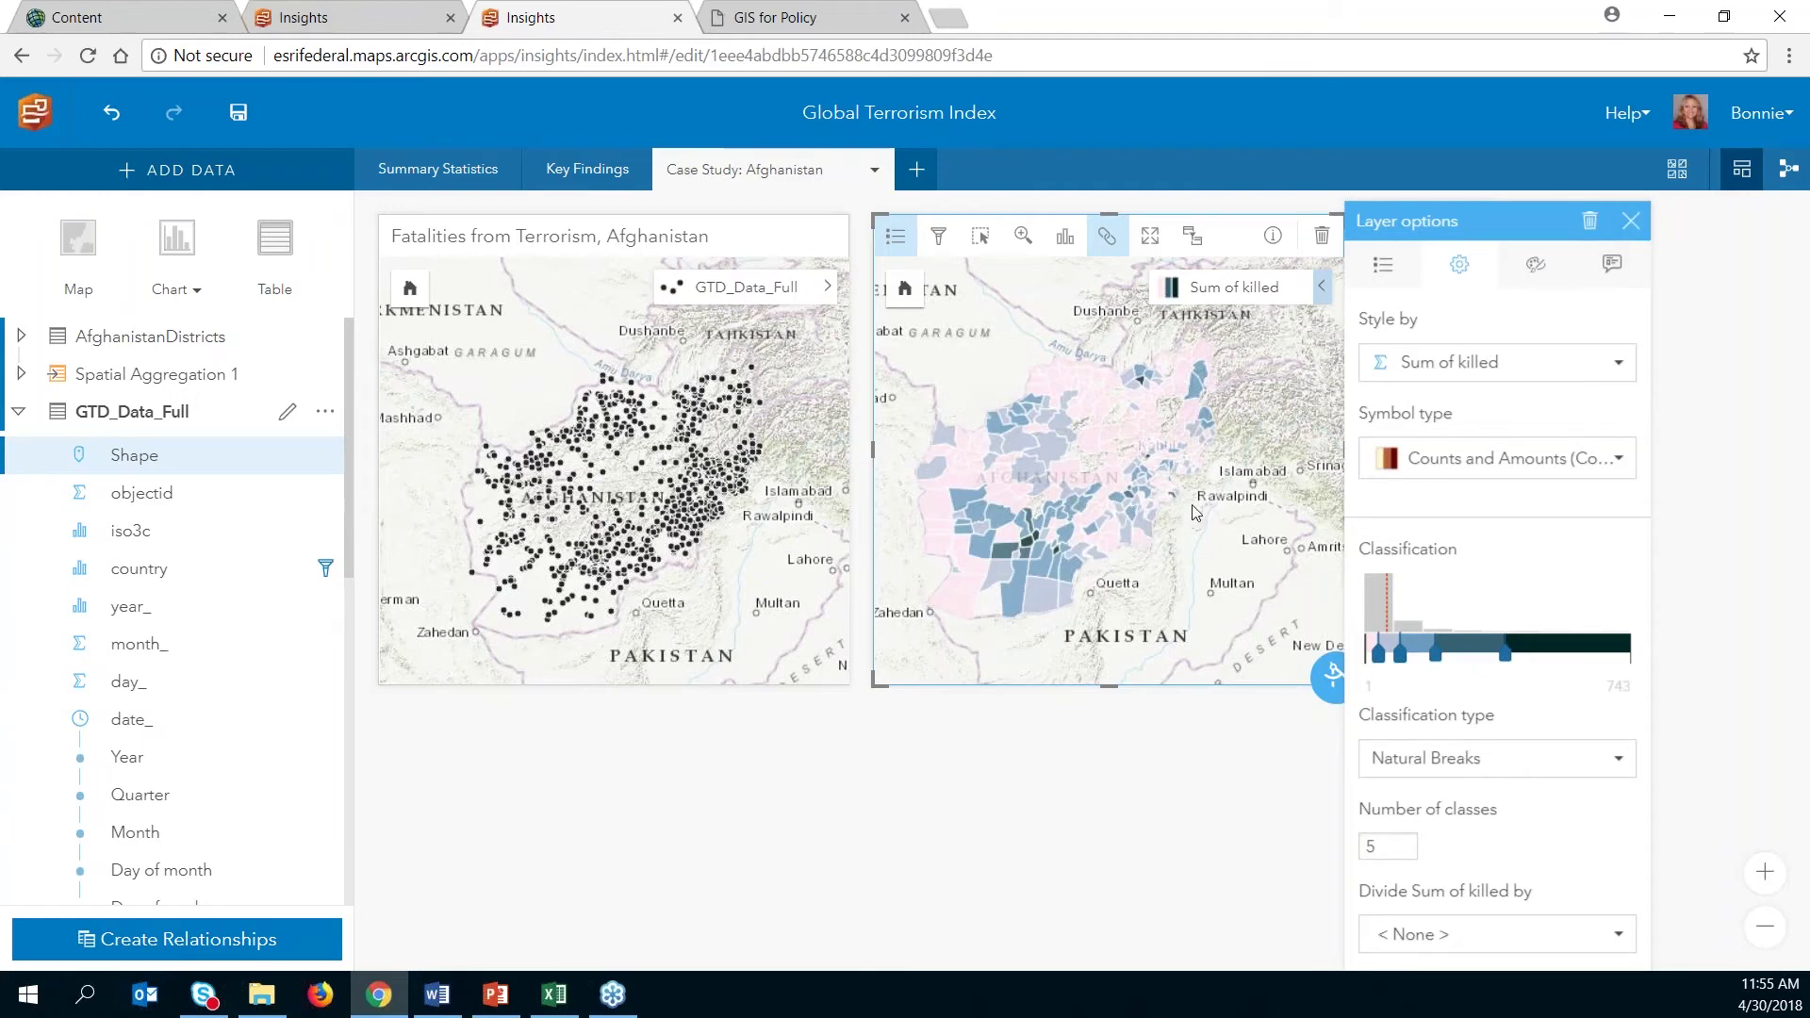
{"action": "left_click", "coordinate": [1631, 223]}
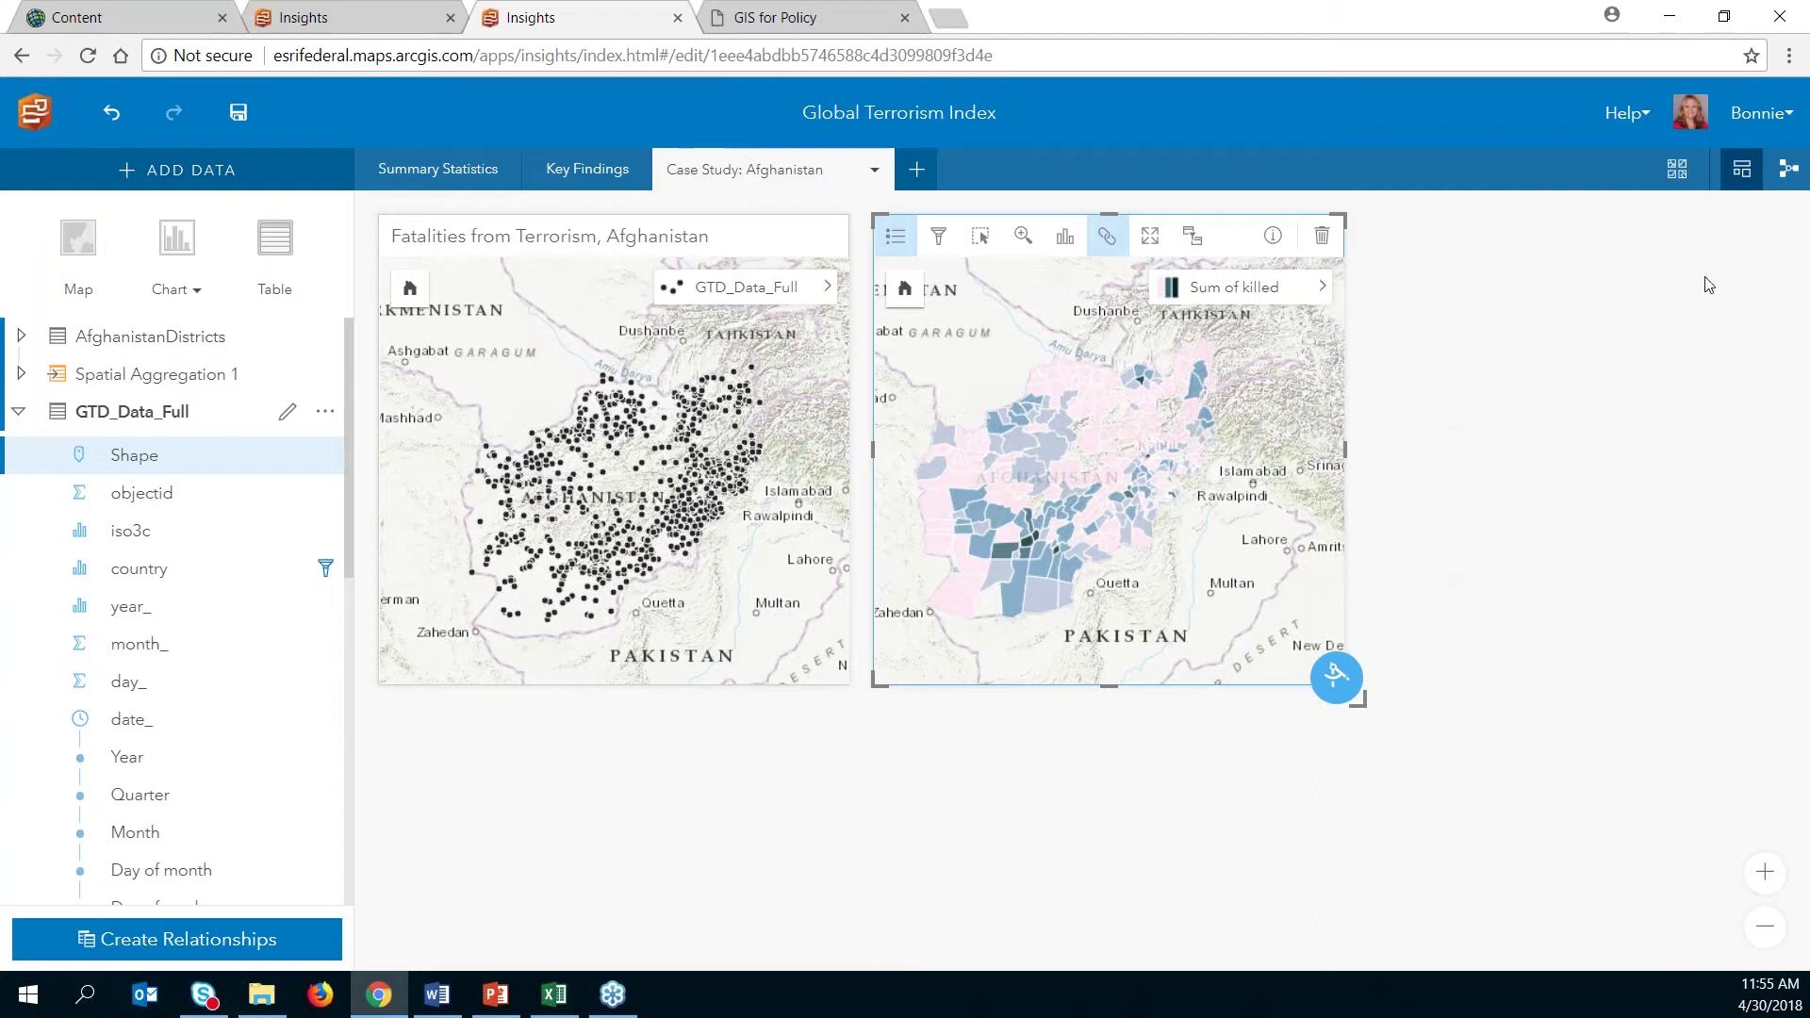
Step: Examine the analysis models of the Case Study: Afghanistan and Summary Statistics pages, including the Share As Model option for Summary Statistics
{"action": "left_click", "coordinate": [1788, 169]}
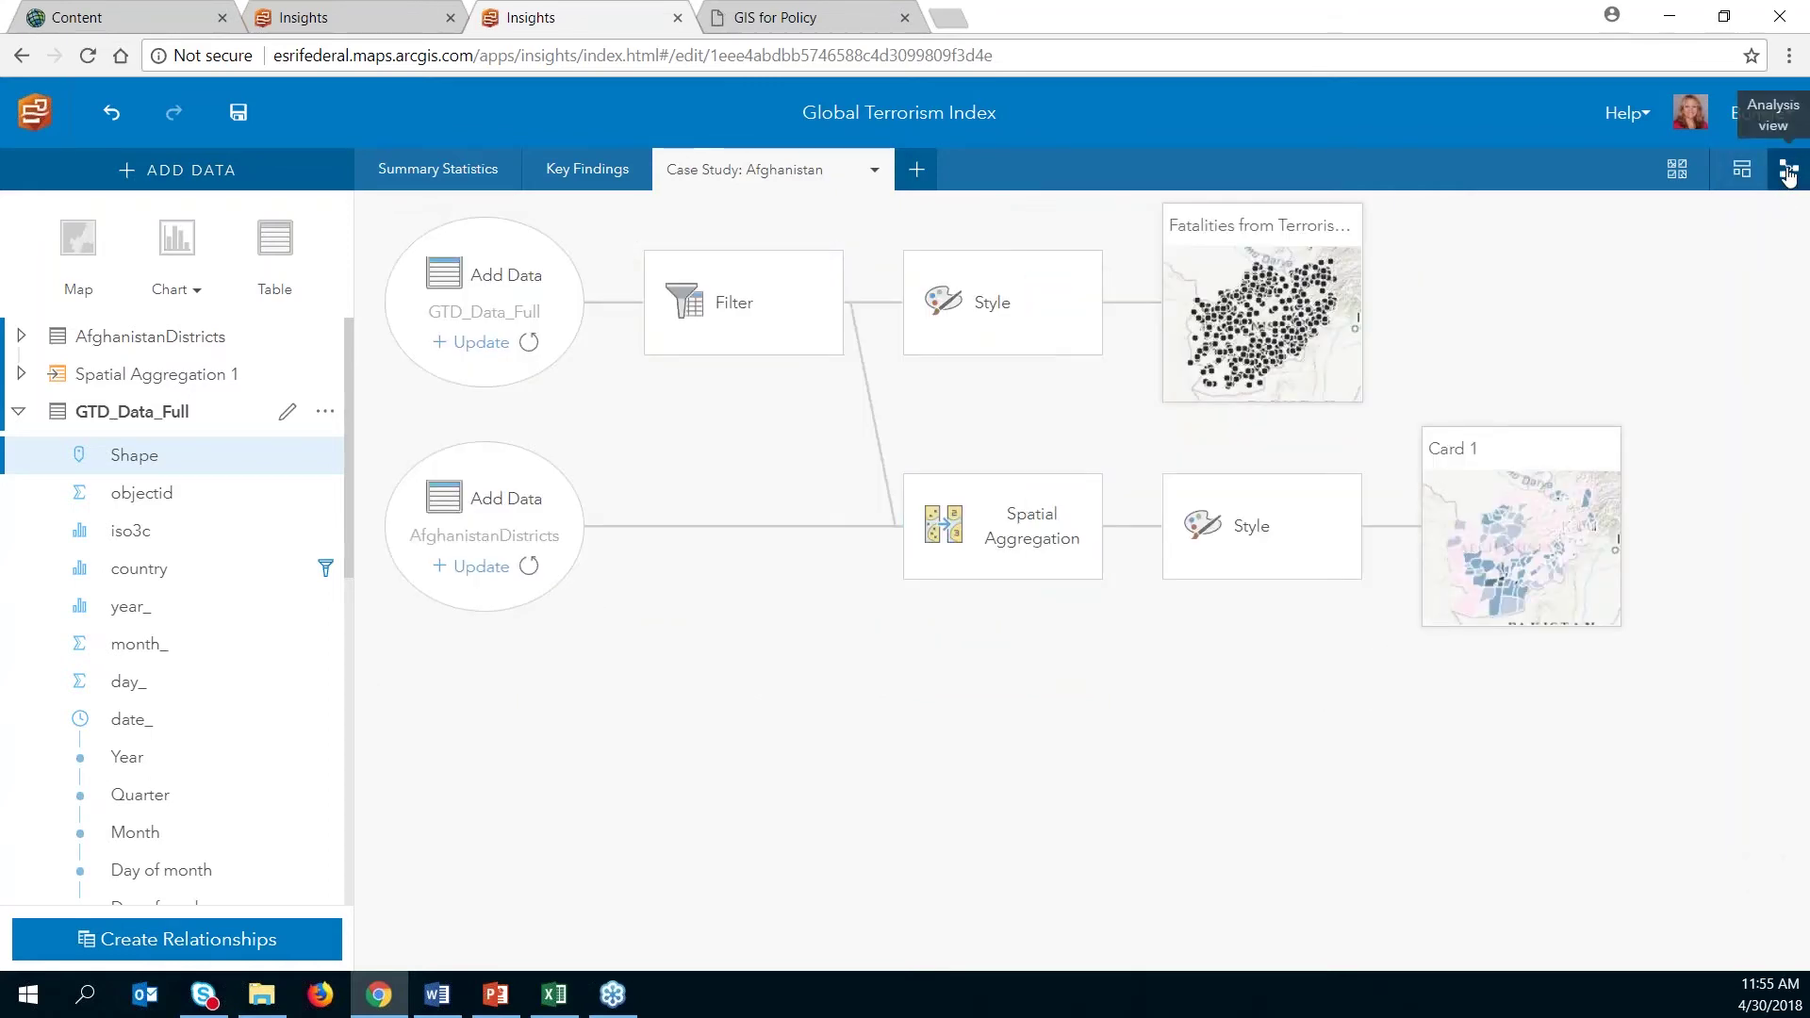
{"action": "left_click", "coordinate": [431, 182]}
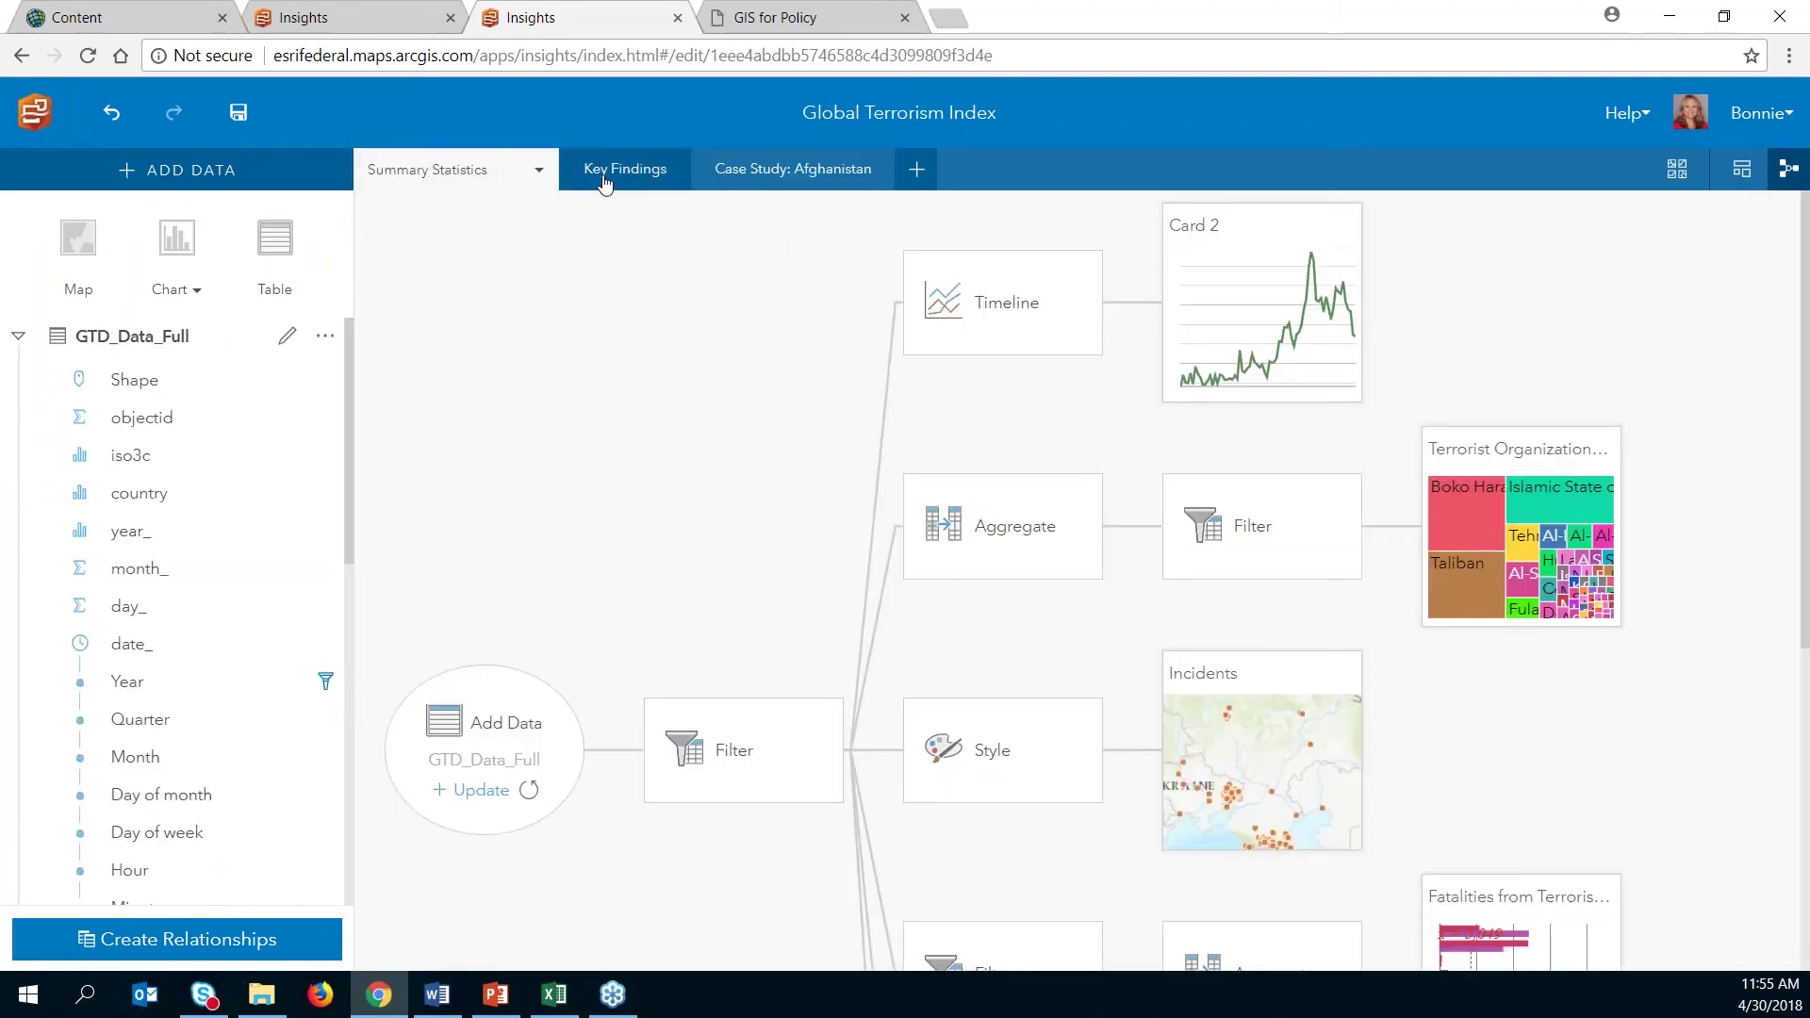
{"action": "left_click", "coordinate": [538, 170]}
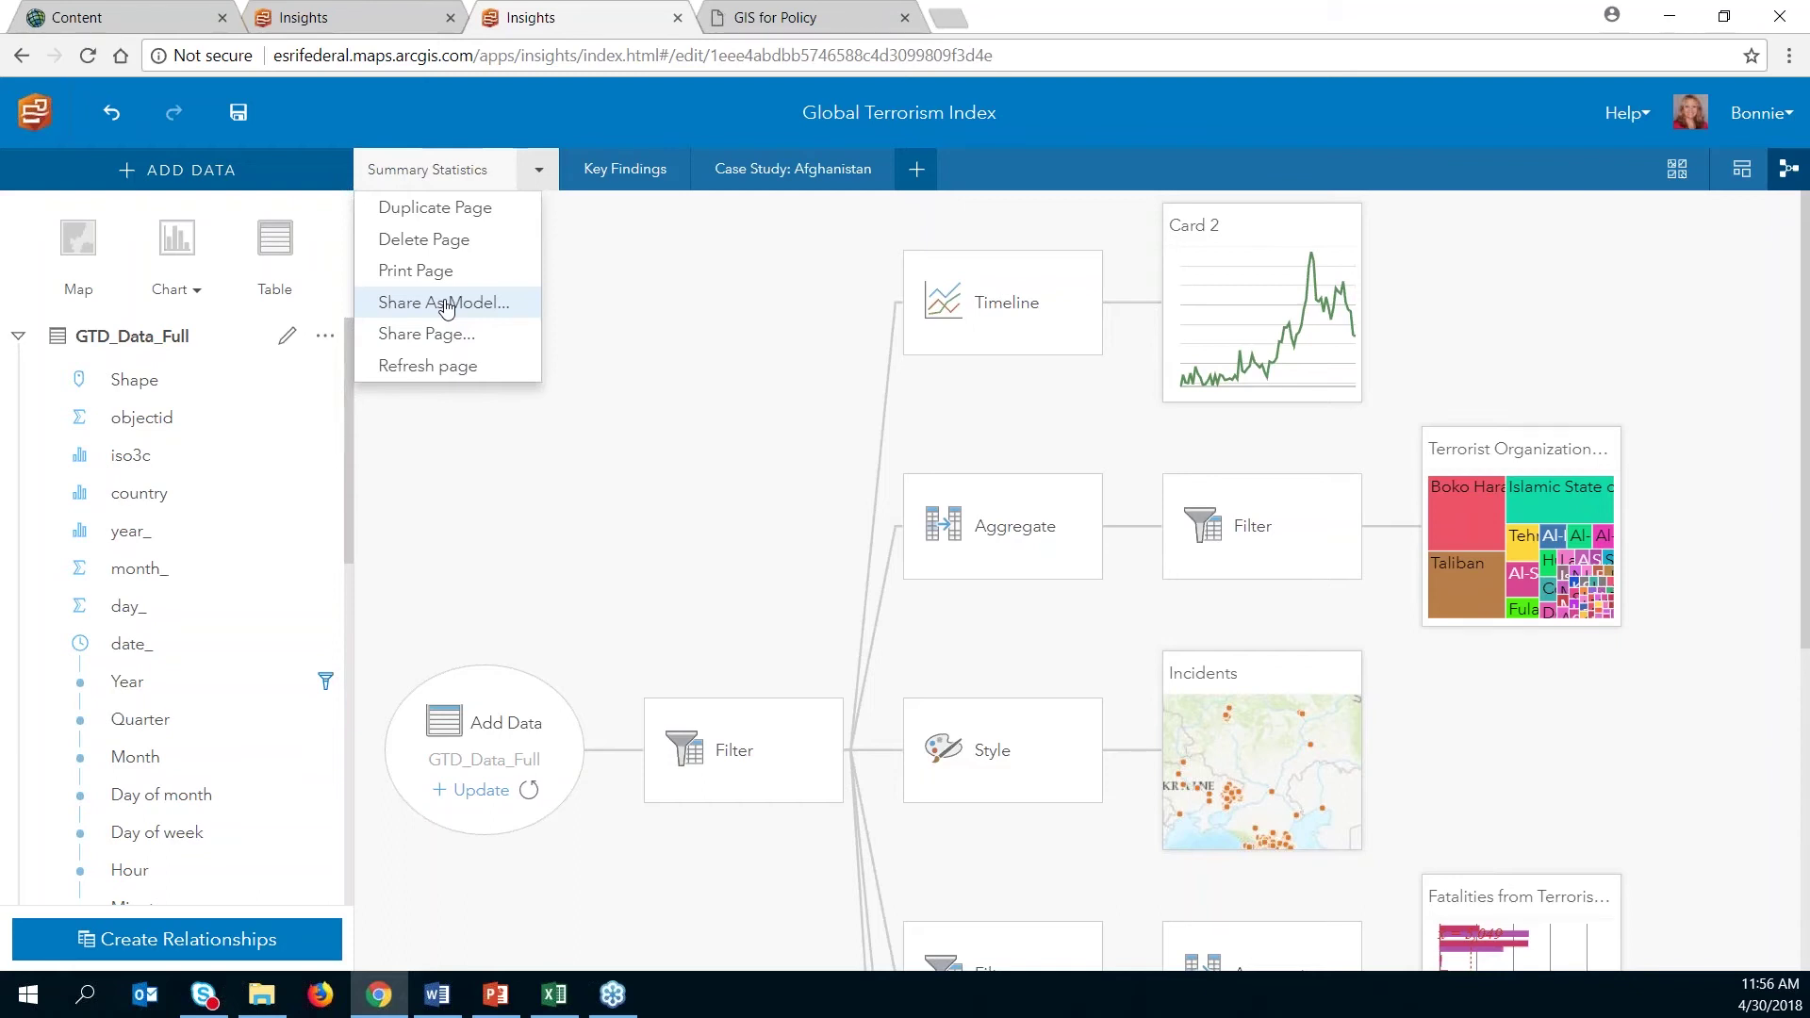
{"action": "left_click", "coordinate": [625, 469]}
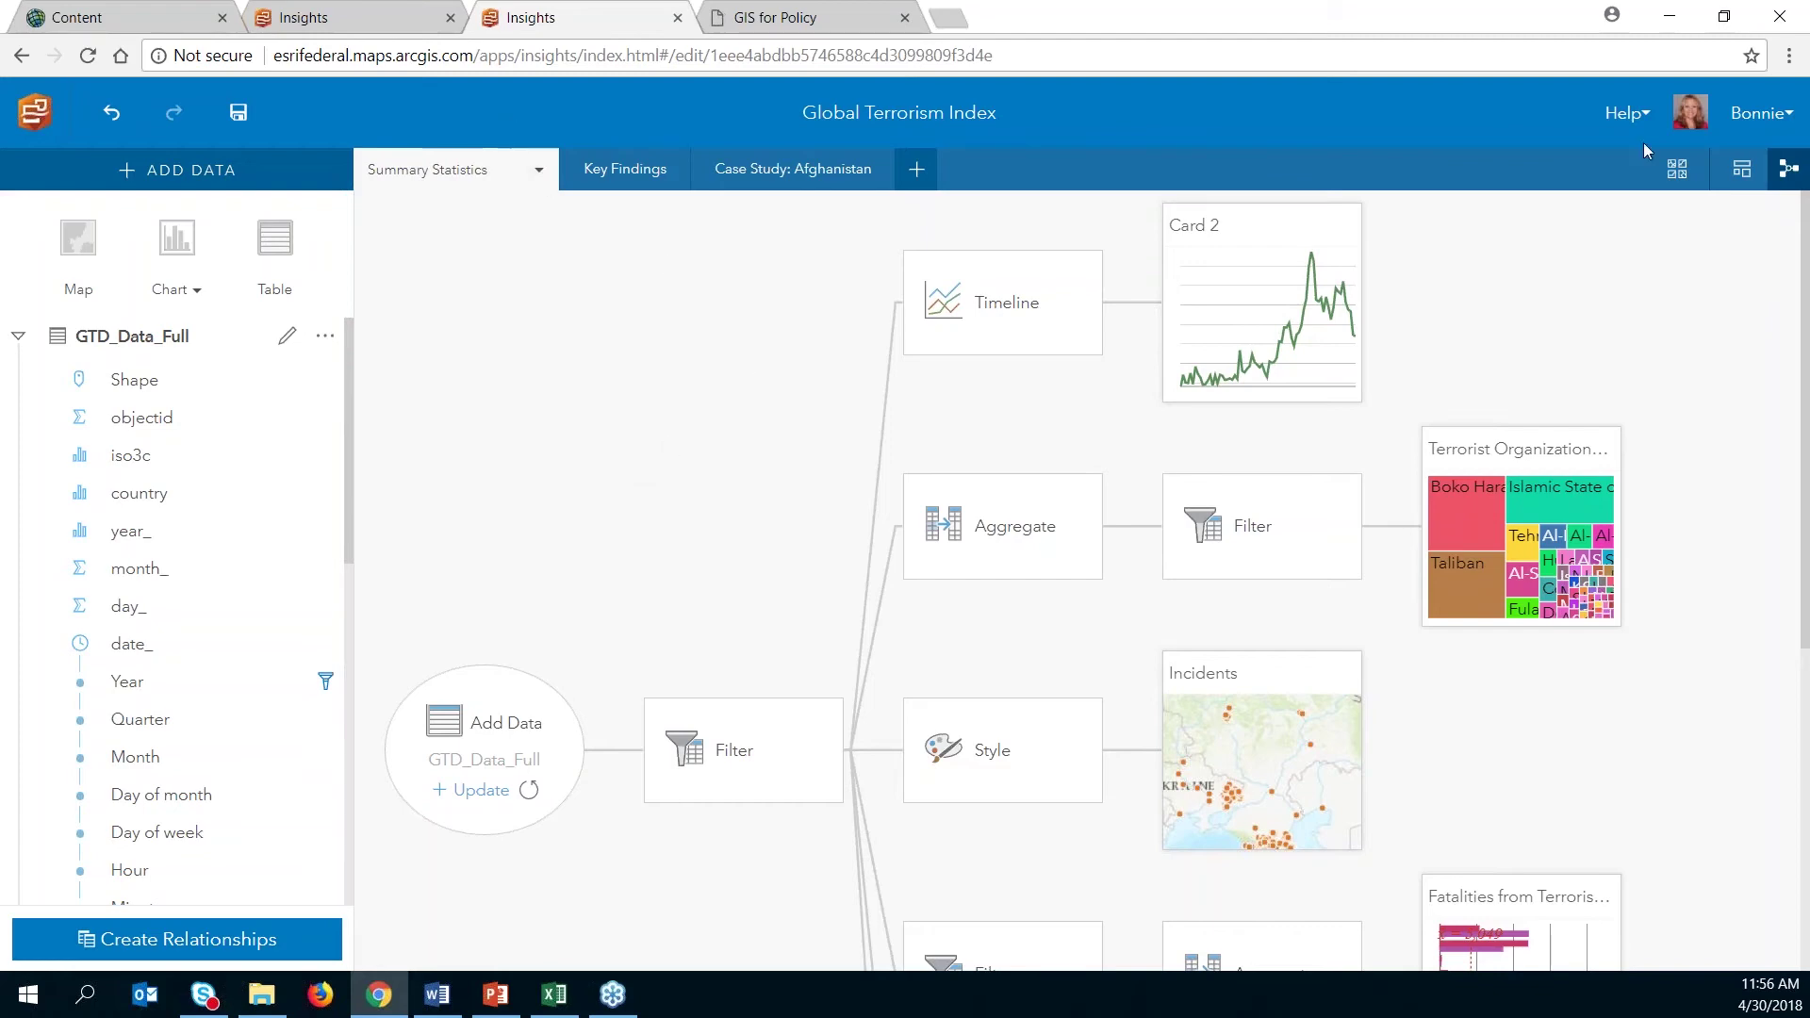
Step: Return to page view and review the Share Page settings for the Summary Statistics page without sharing it
{"action": "left_click", "coordinate": [1741, 168]}
{"action": "left_click", "coordinate": [540, 171]}
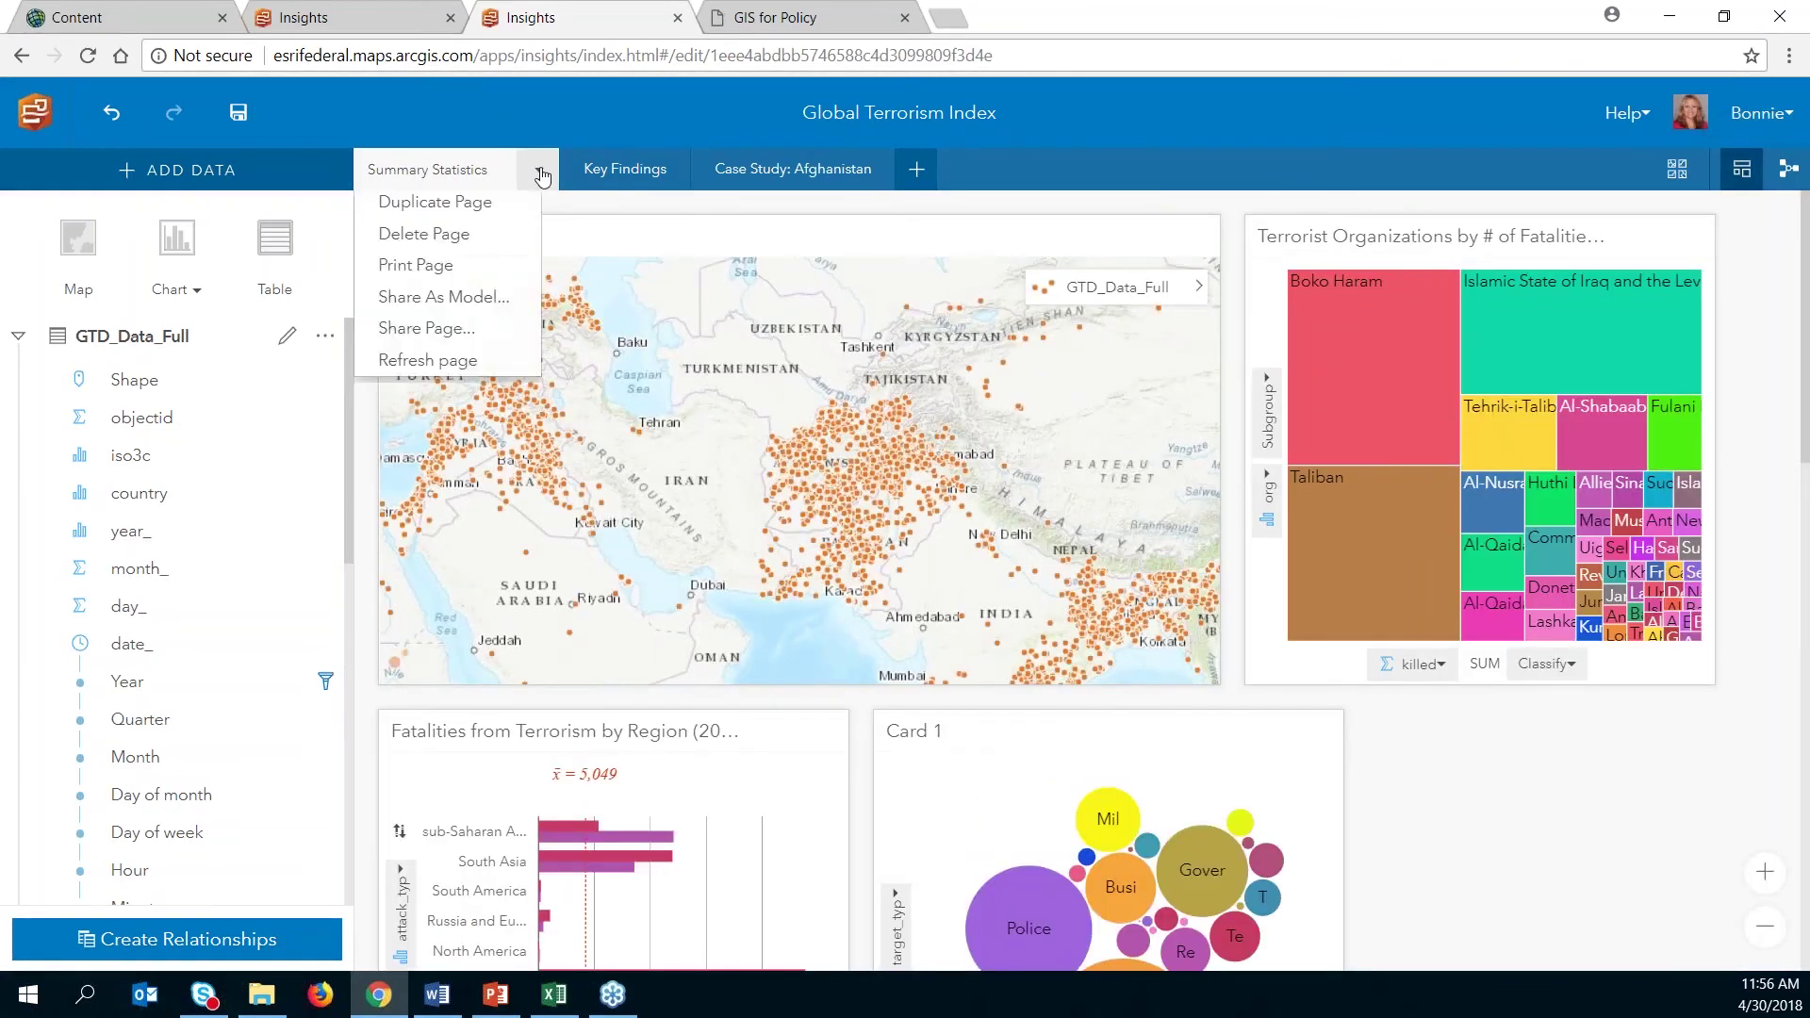
{"action": "left_click", "coordinate": [447, 348]}
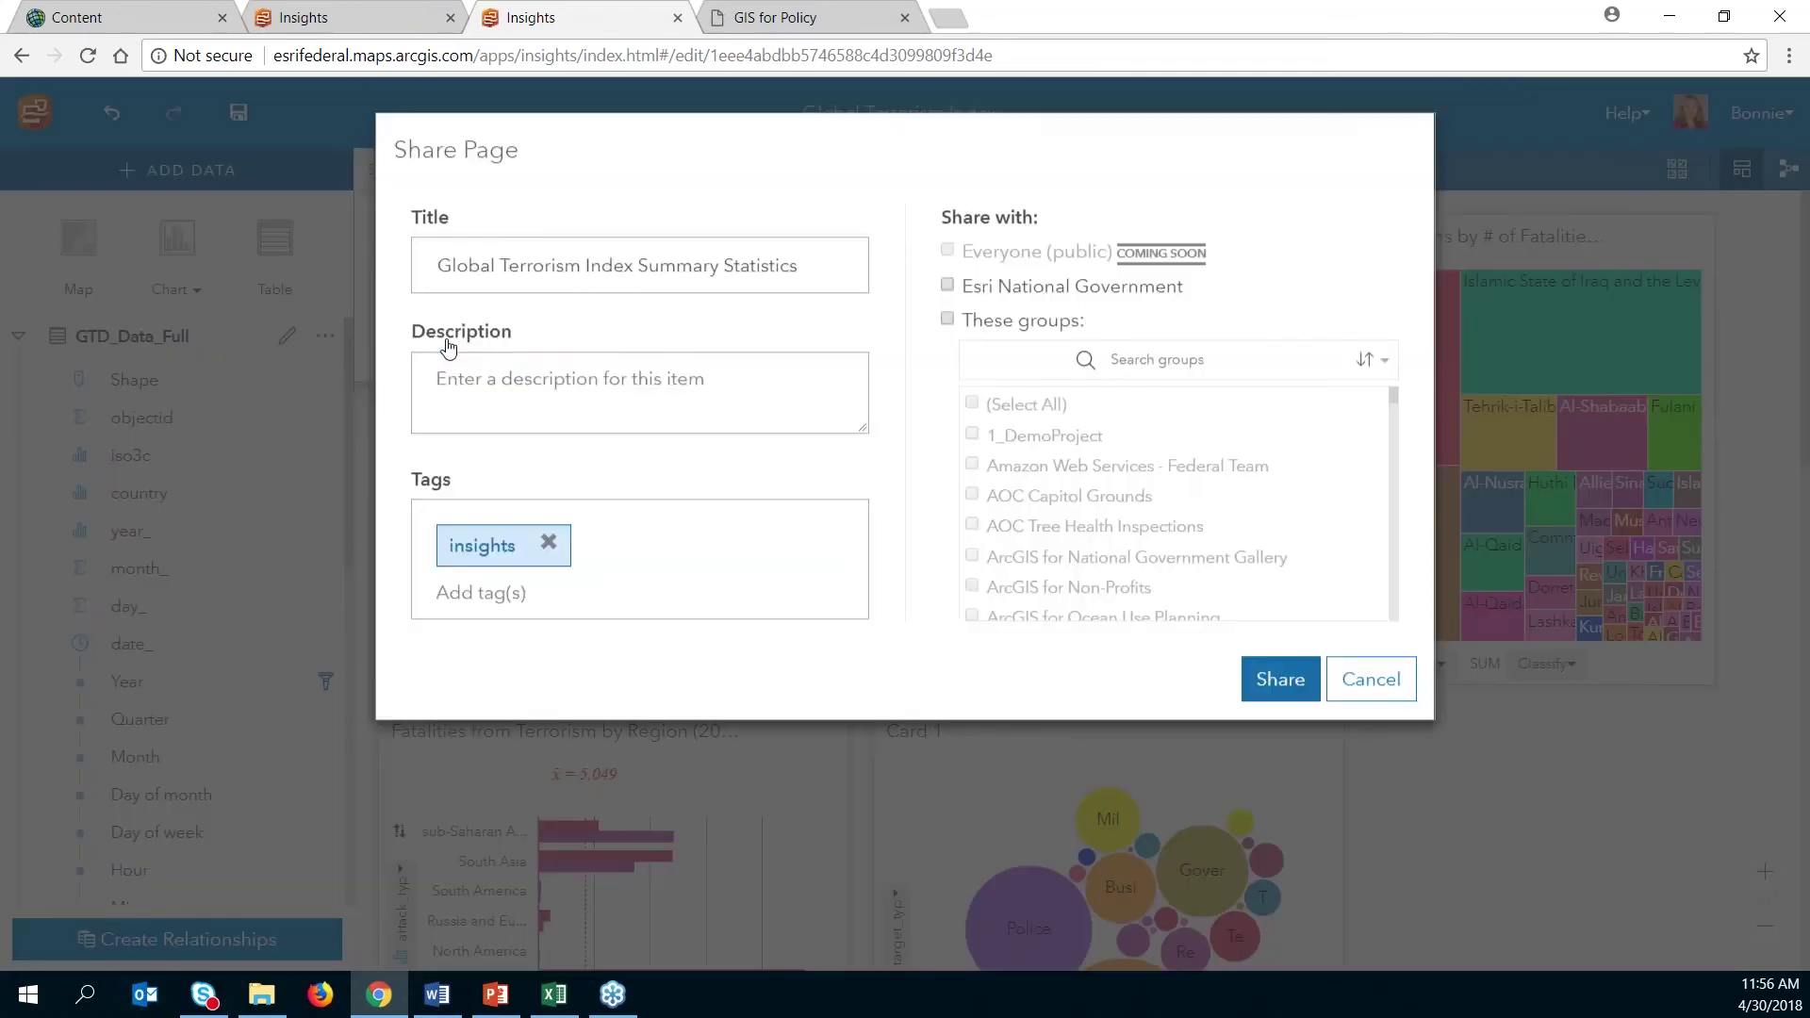
{"action": "left_click", "coordinate": [1368, 691]}
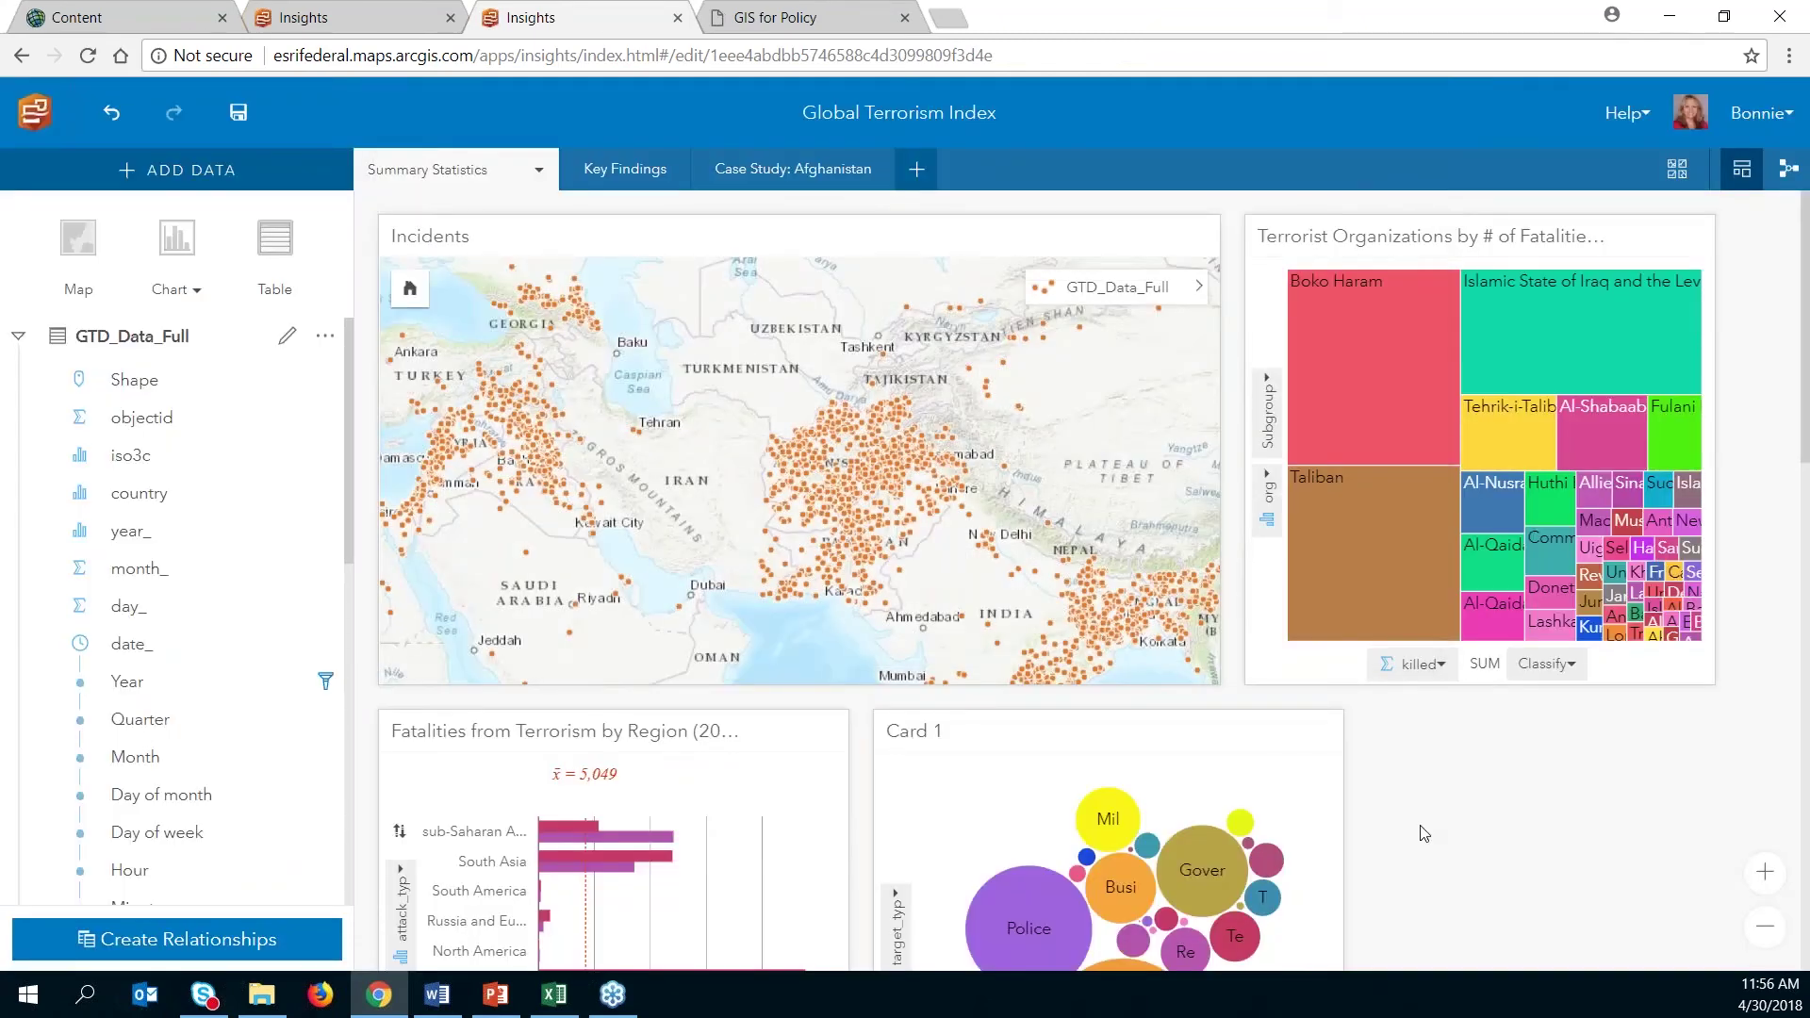
{"action": "scroll", "coordinate": [1423, 835], "scroll_direction": "down", "scroll_amount": 1}
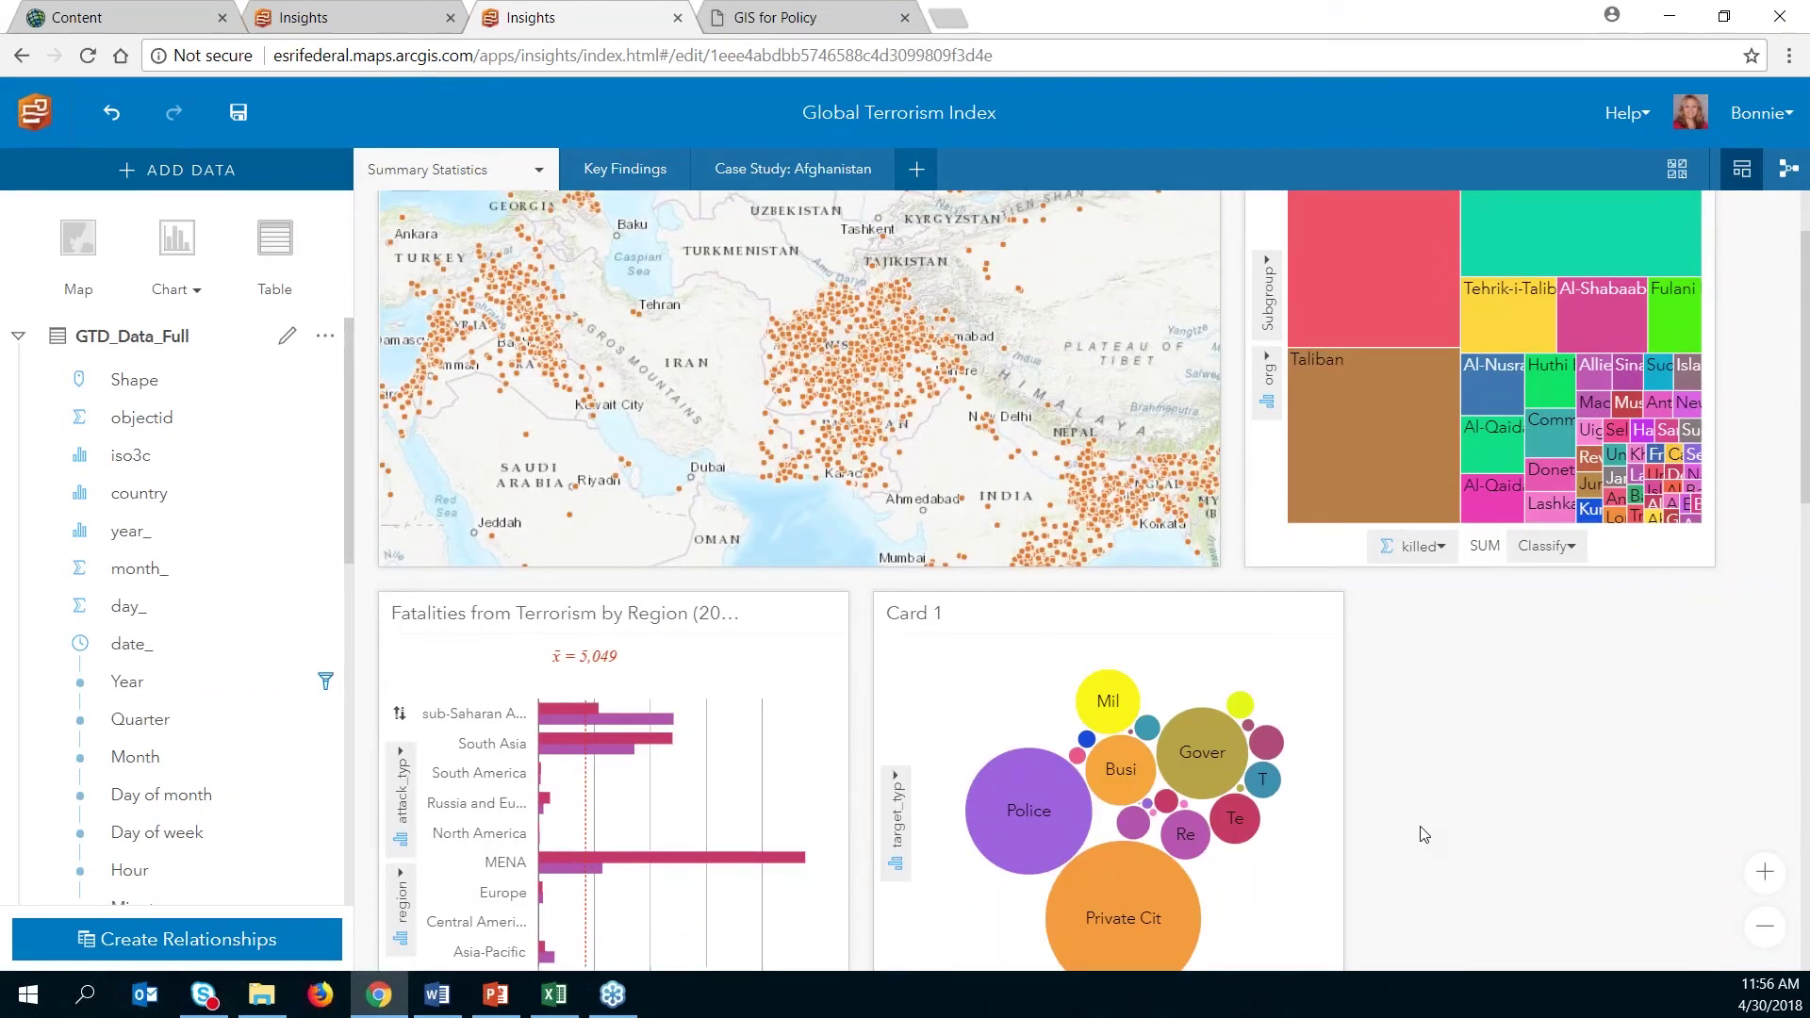
{"action": "scroll", "coordinate": [1418, 834], "scroll_direction": "down", "scroll_amount": 3}
{"action": "scroll", "coordinate": [1419, 837], "scroll_direction": "up", "scroll_amount": 4}
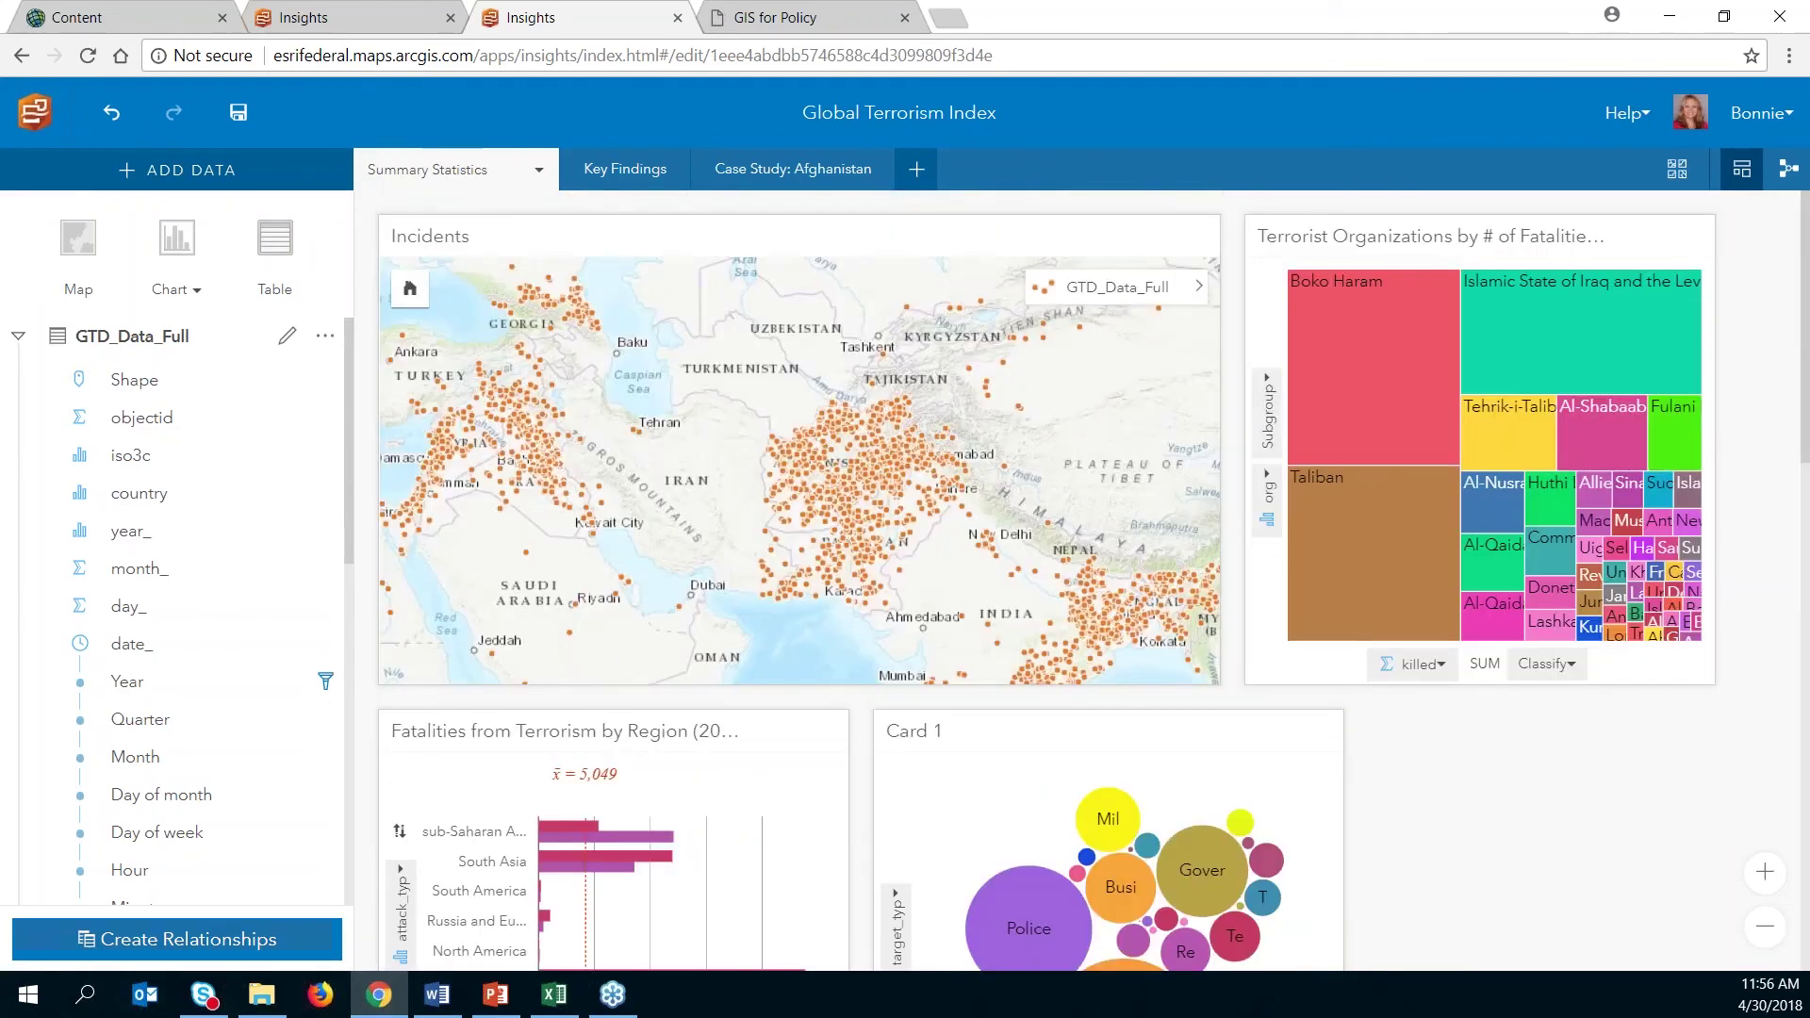